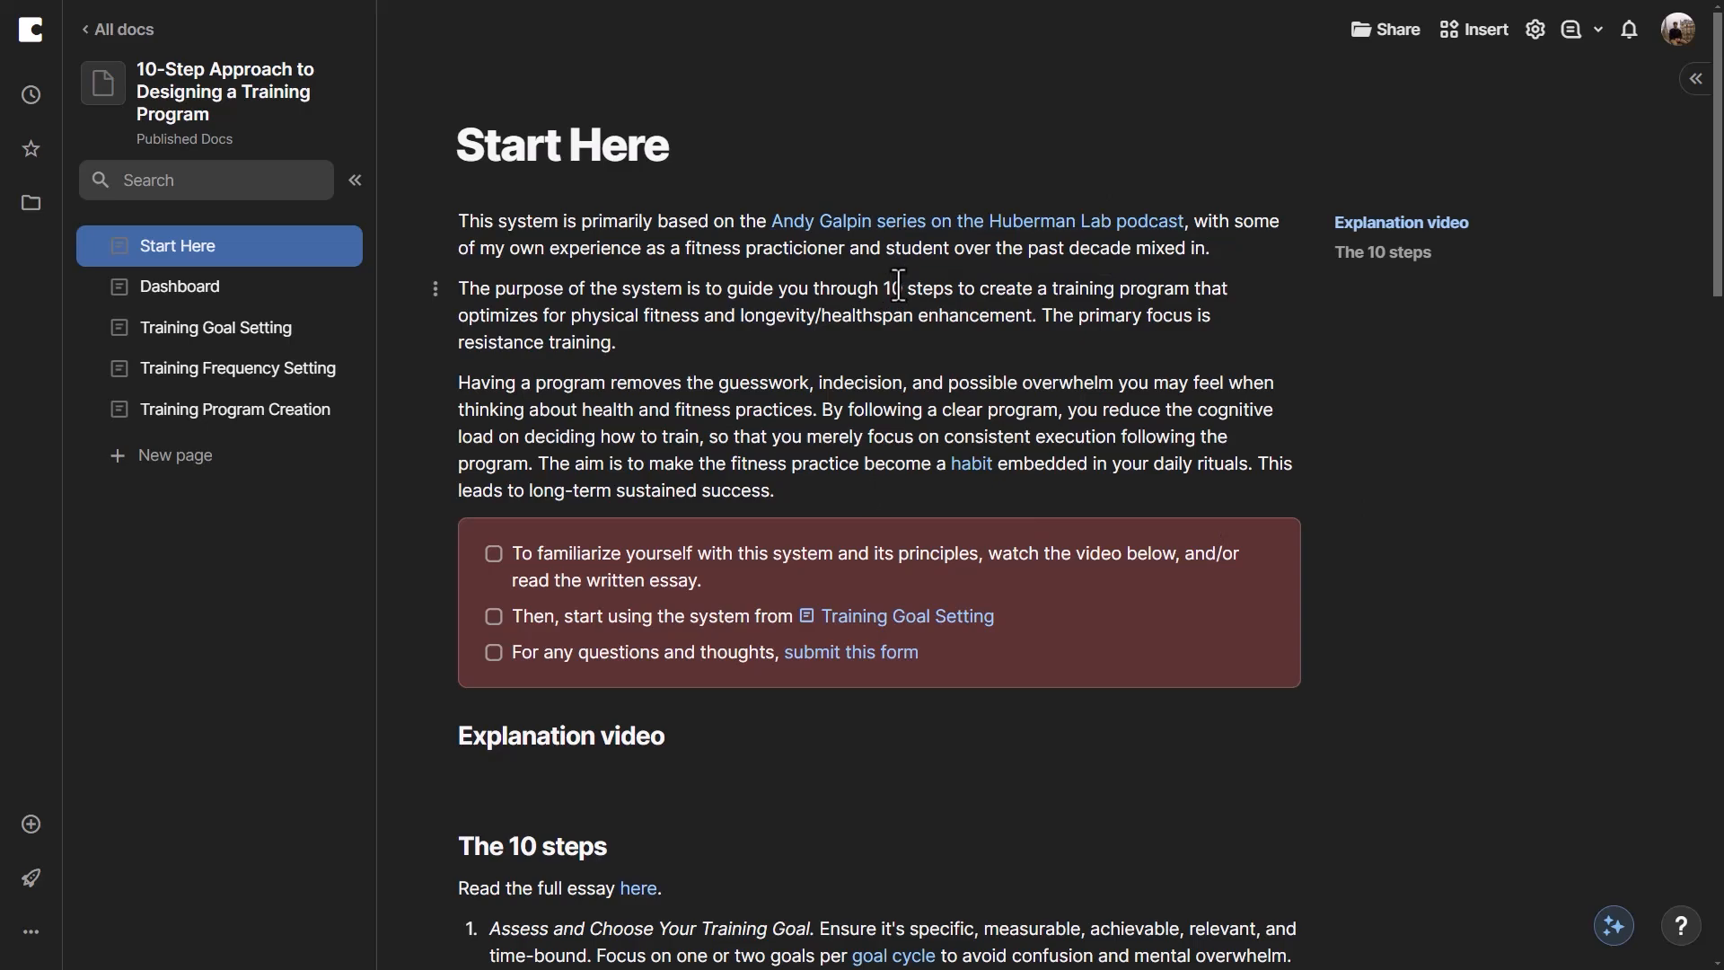
# - Read through the Start Here page, covering the introduction, the getting-started checklist and the 10 steps
pyautogui.scroll(-2, 898, 283)
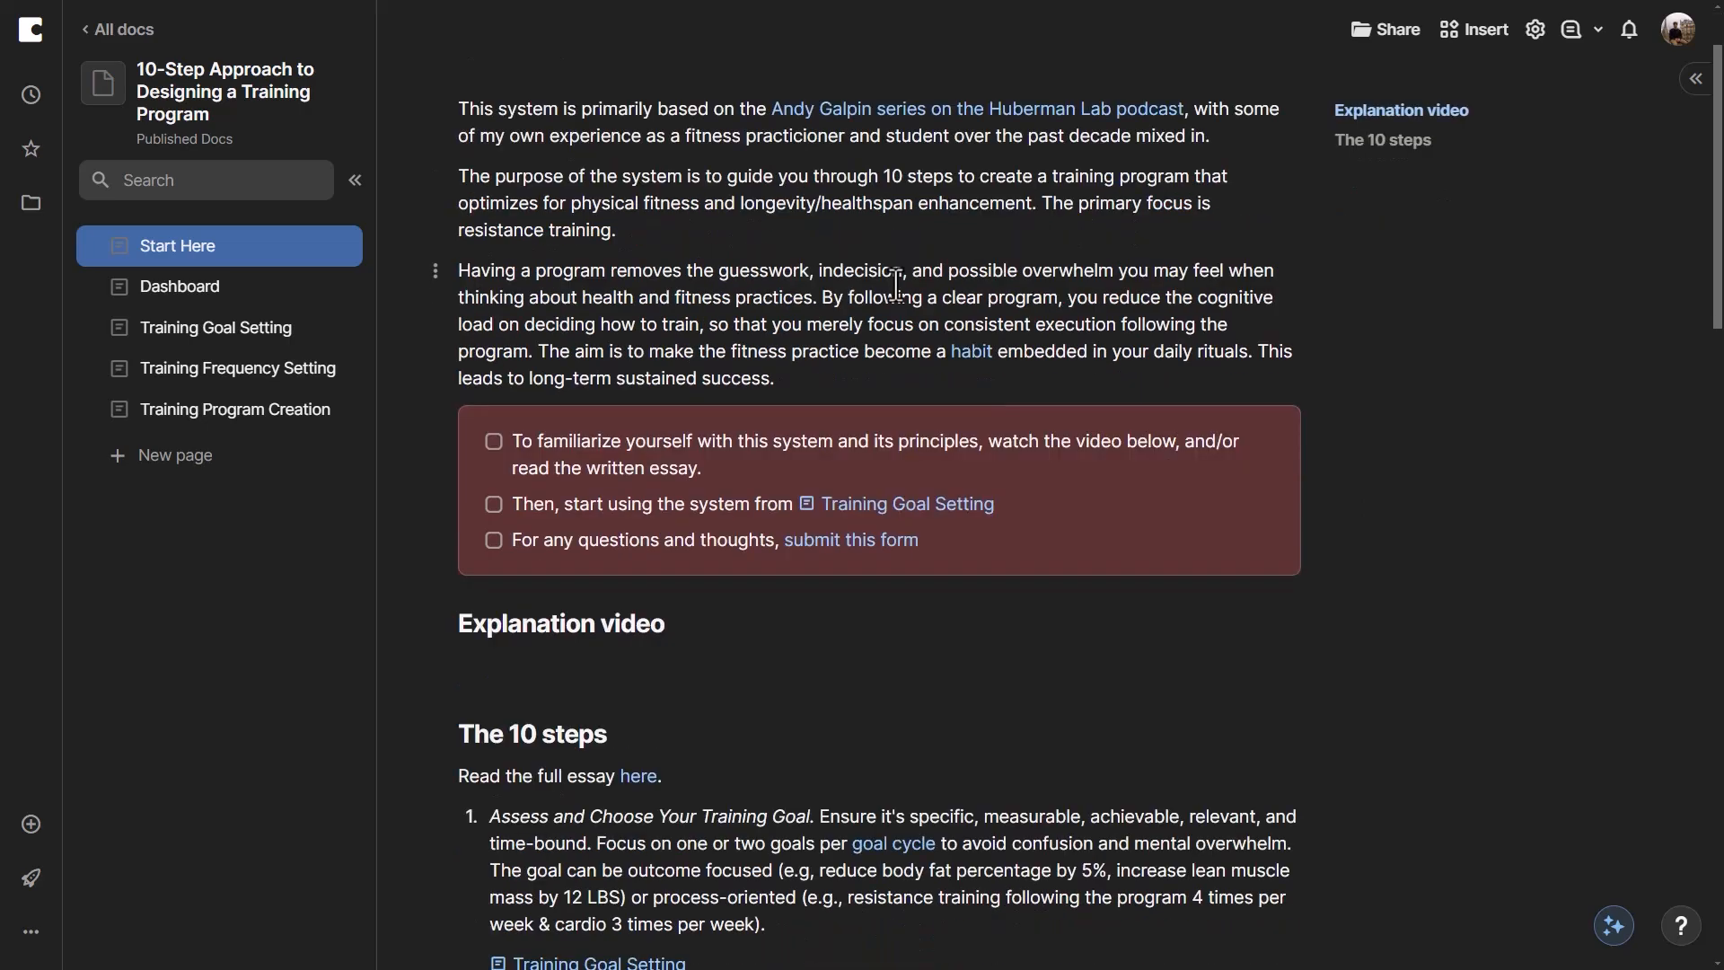
pyautogui.moveTo(511, 334); pyautogui.dragTo(707, 357)
pyautogui.click(707, 357)
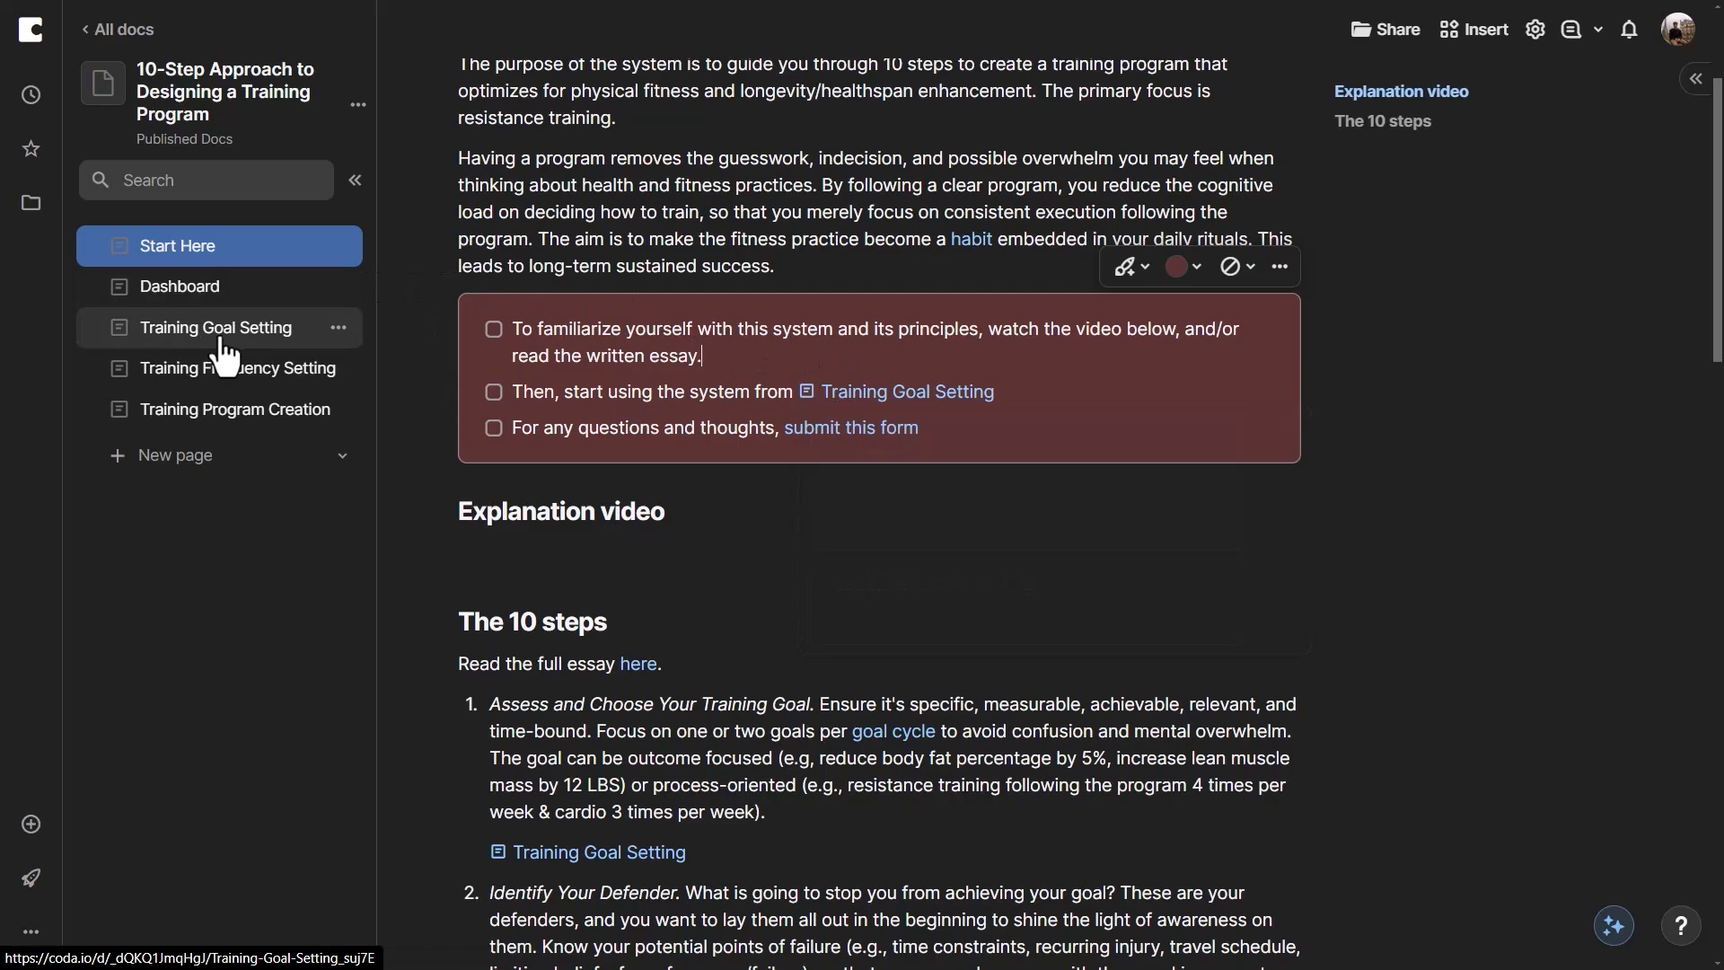
pyautogui.scroll(-6, 819, 519)
pyautogui.scroll(-15, 726, 476)
pyautogui.scroll(6, 720, 588)
pyautogui.scroll(13, 720, 588)
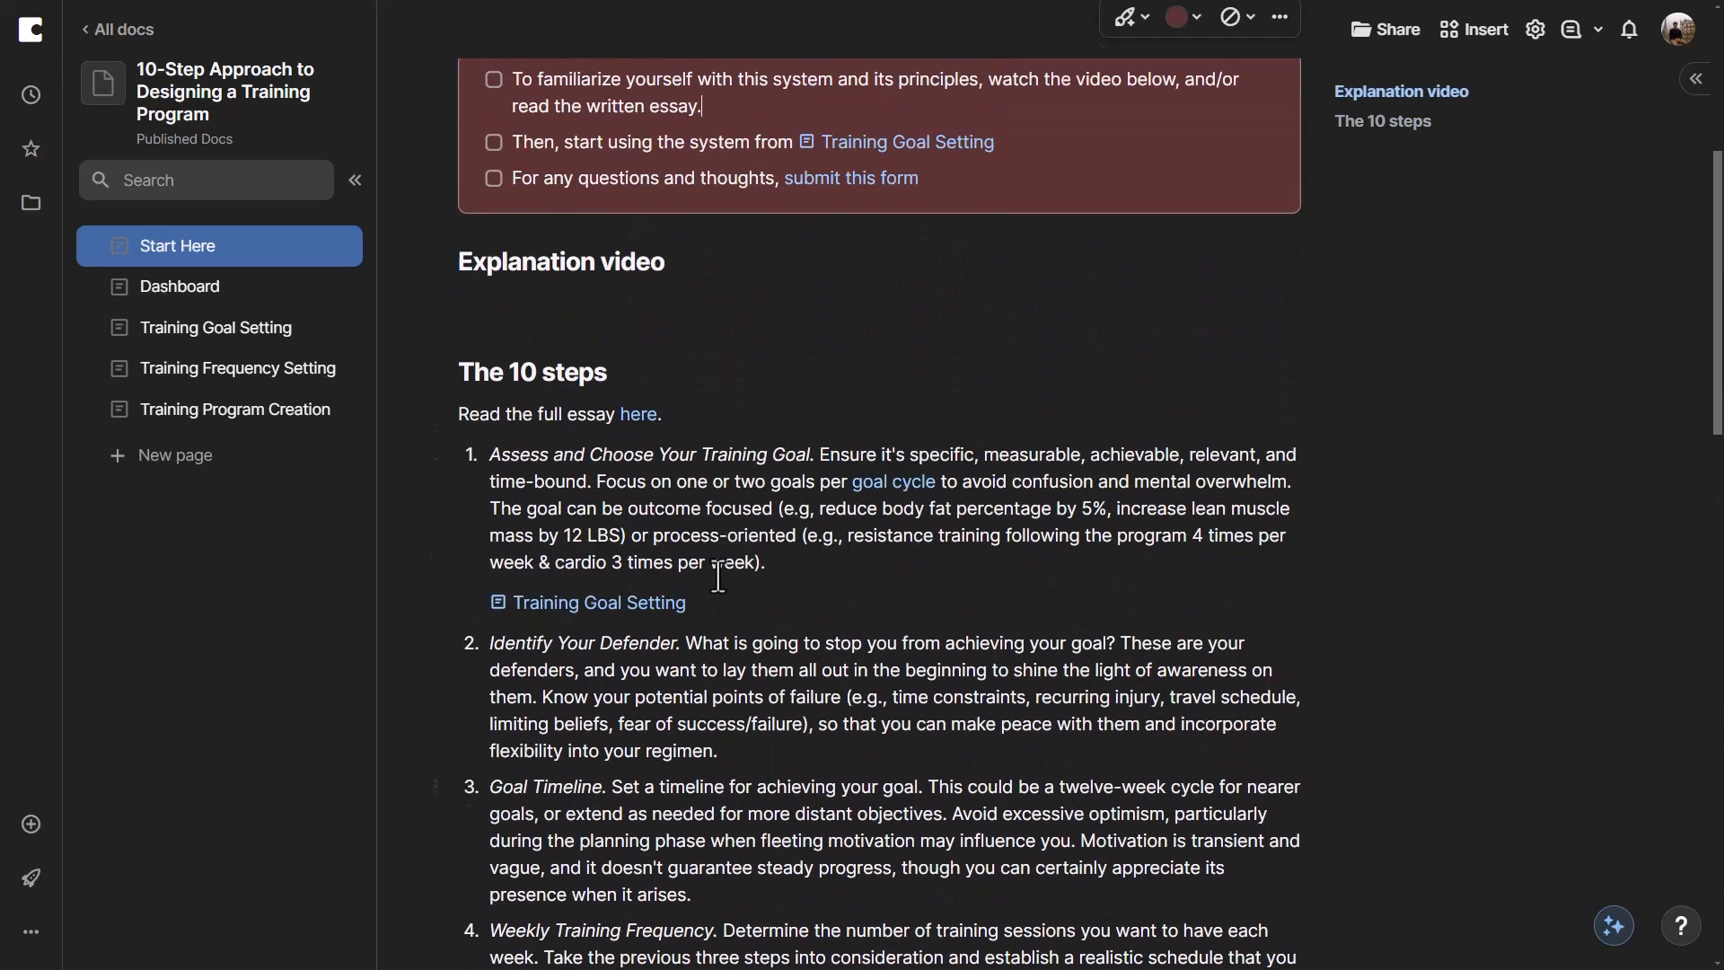
pyautogui.scroll(2, 718, 575)
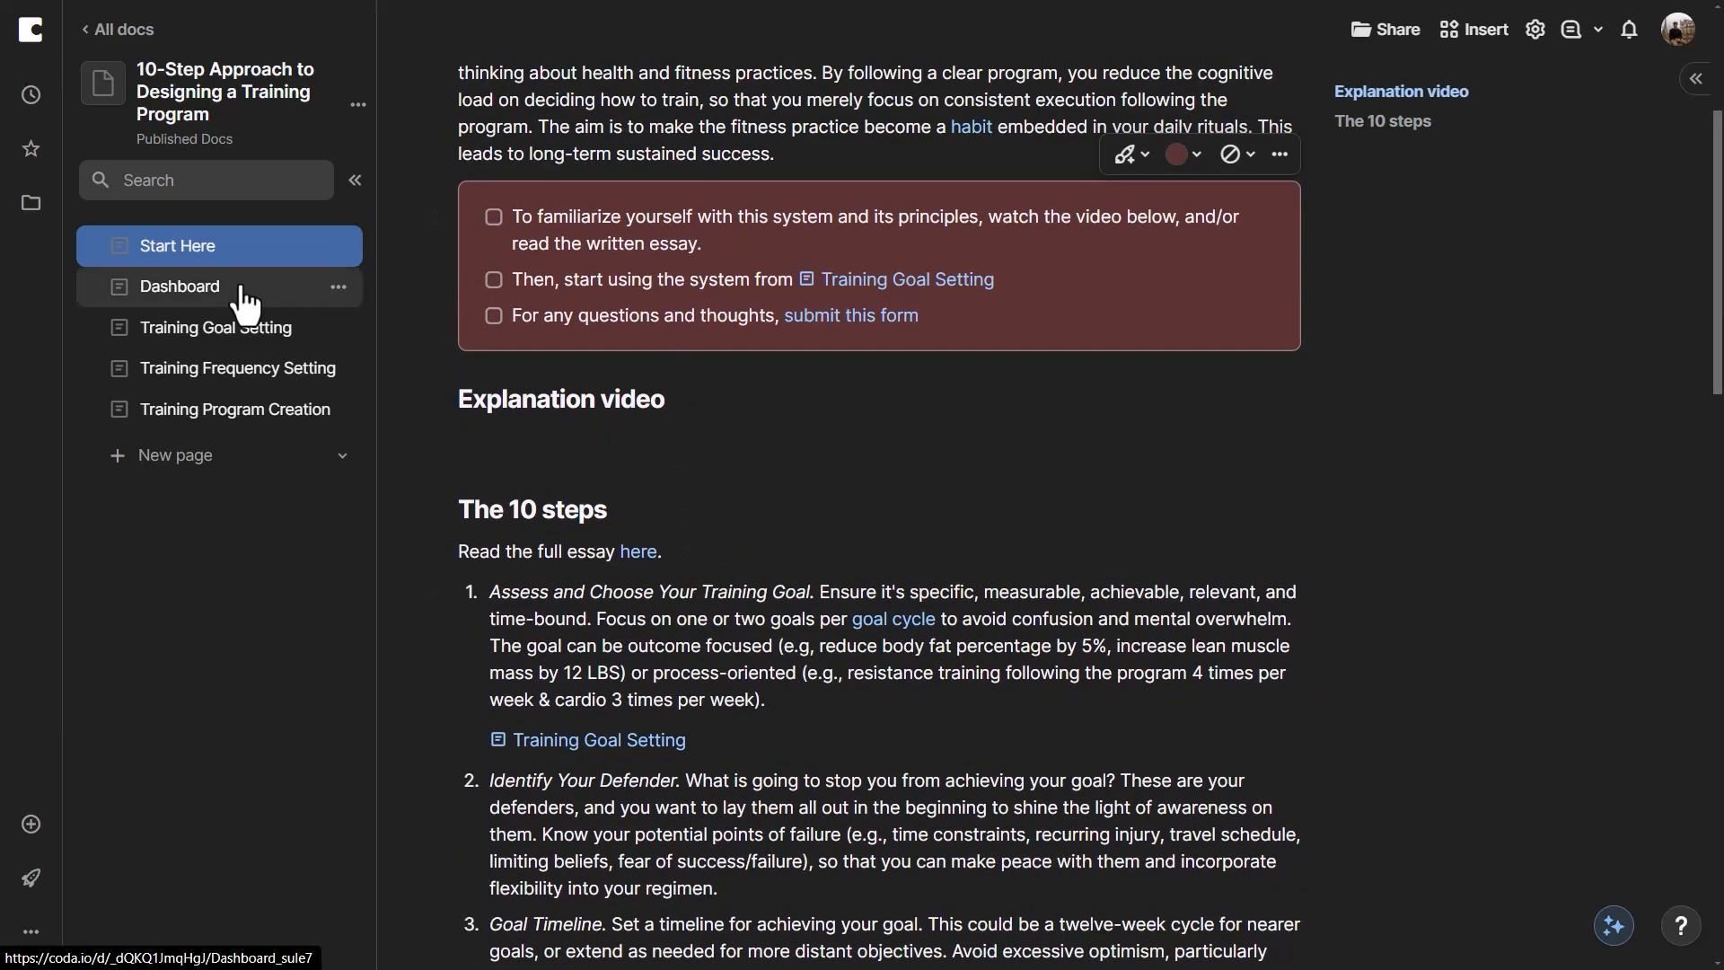
# - Open the Dashboard page with the page list collapsed and look over its goal, training session, program and weekly sections
pyautogui.click(240, 297)
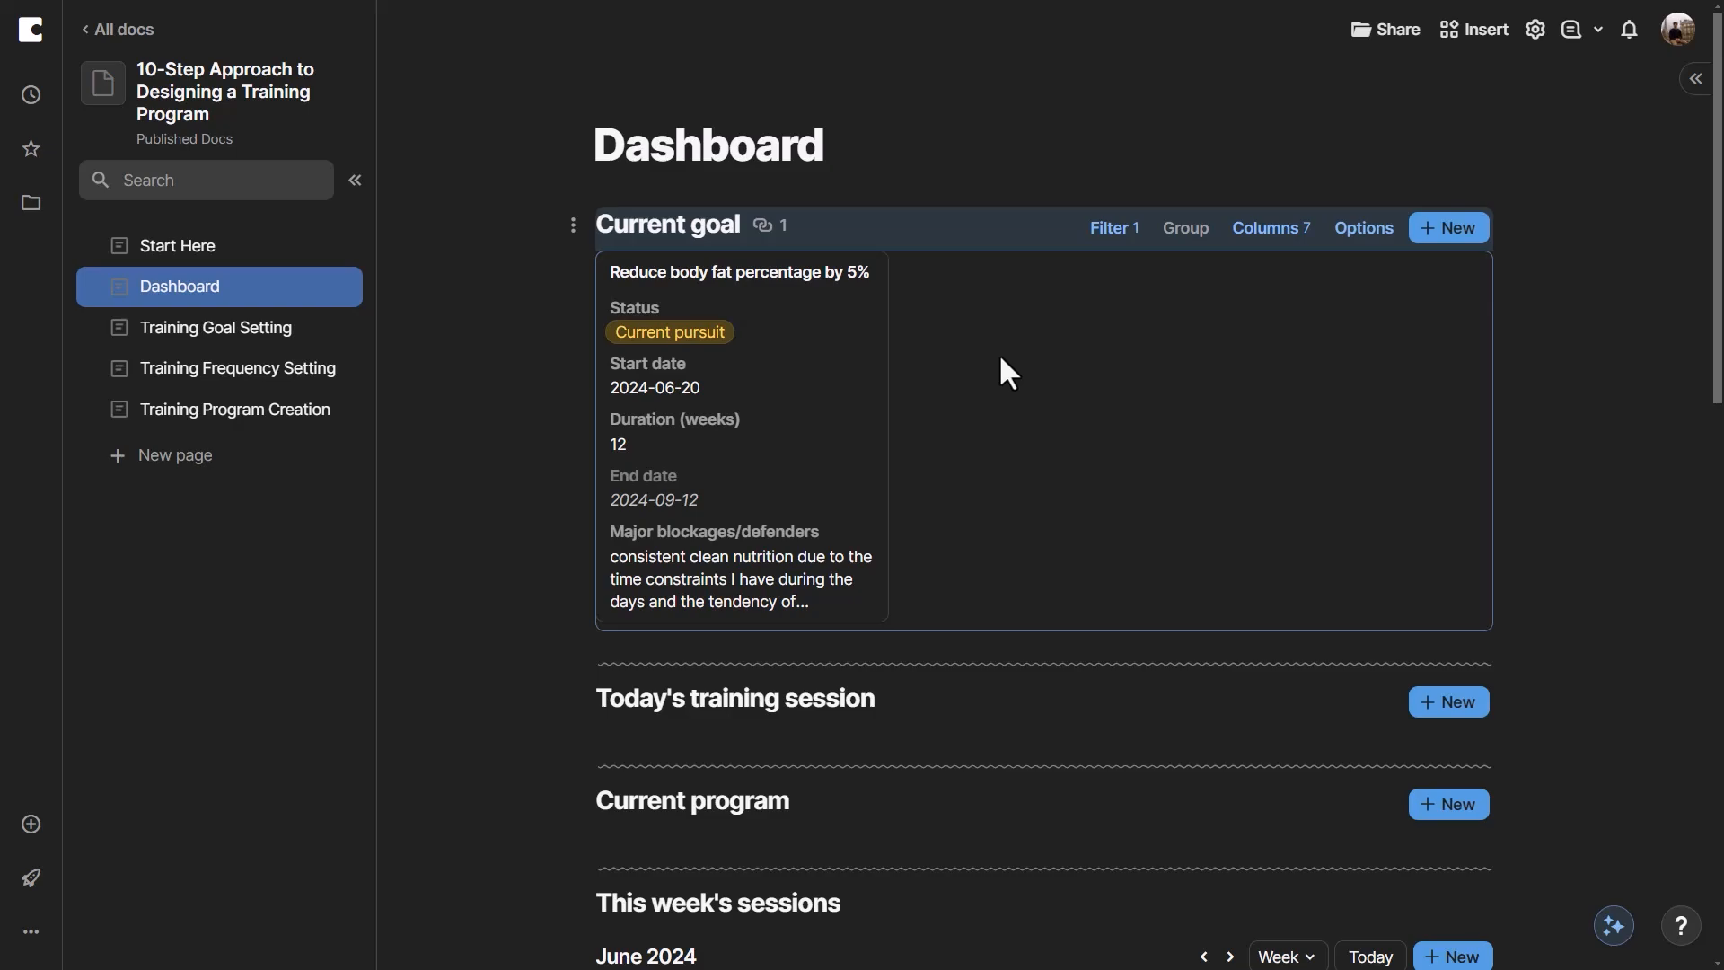
pyautogui.click(356, 181)
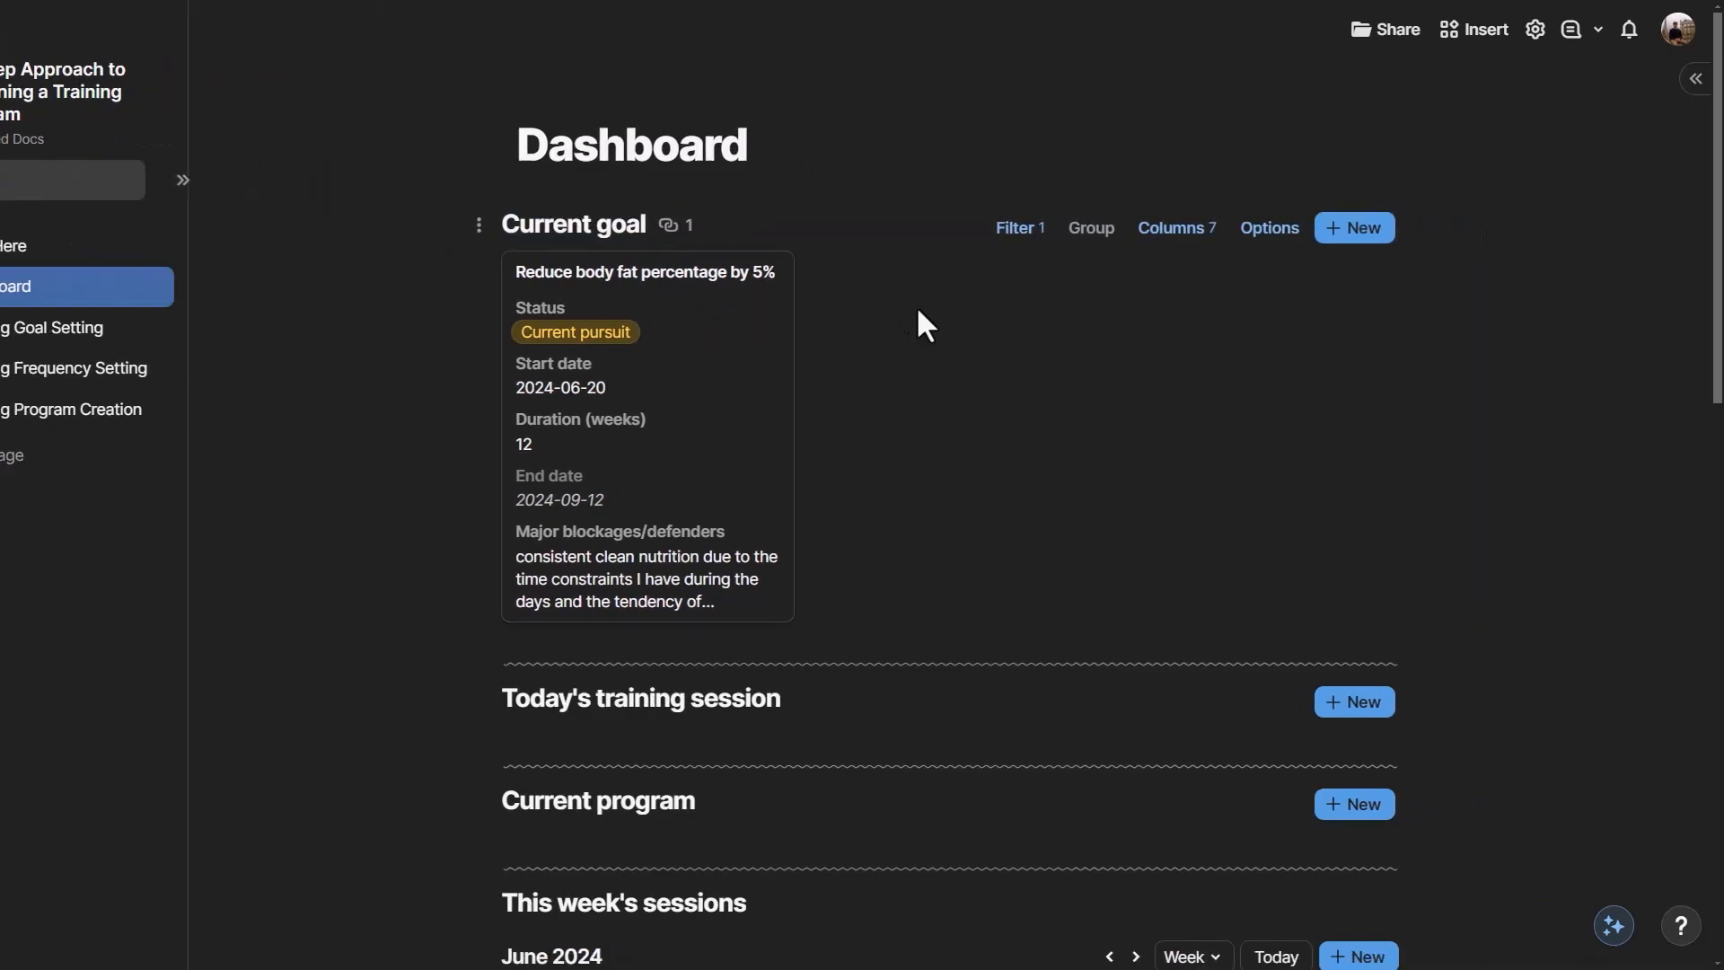
pyautogui.scroll(-1, 718, 341)
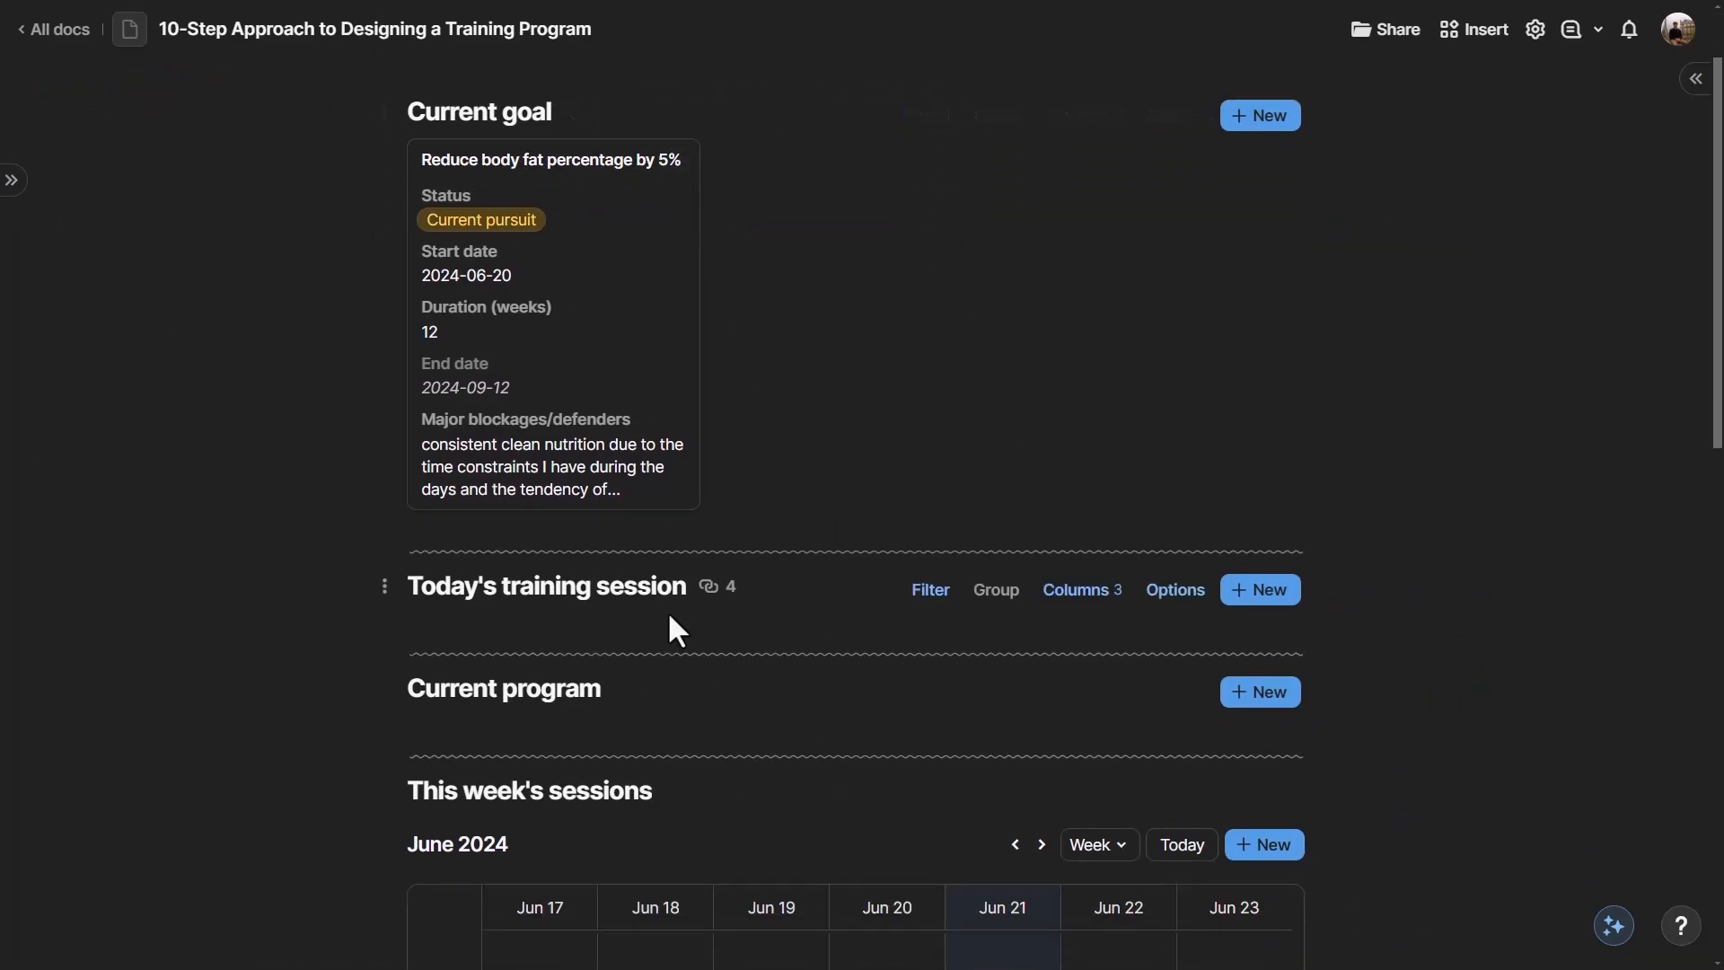
pyautogui.scroll(-3, 678, 615)
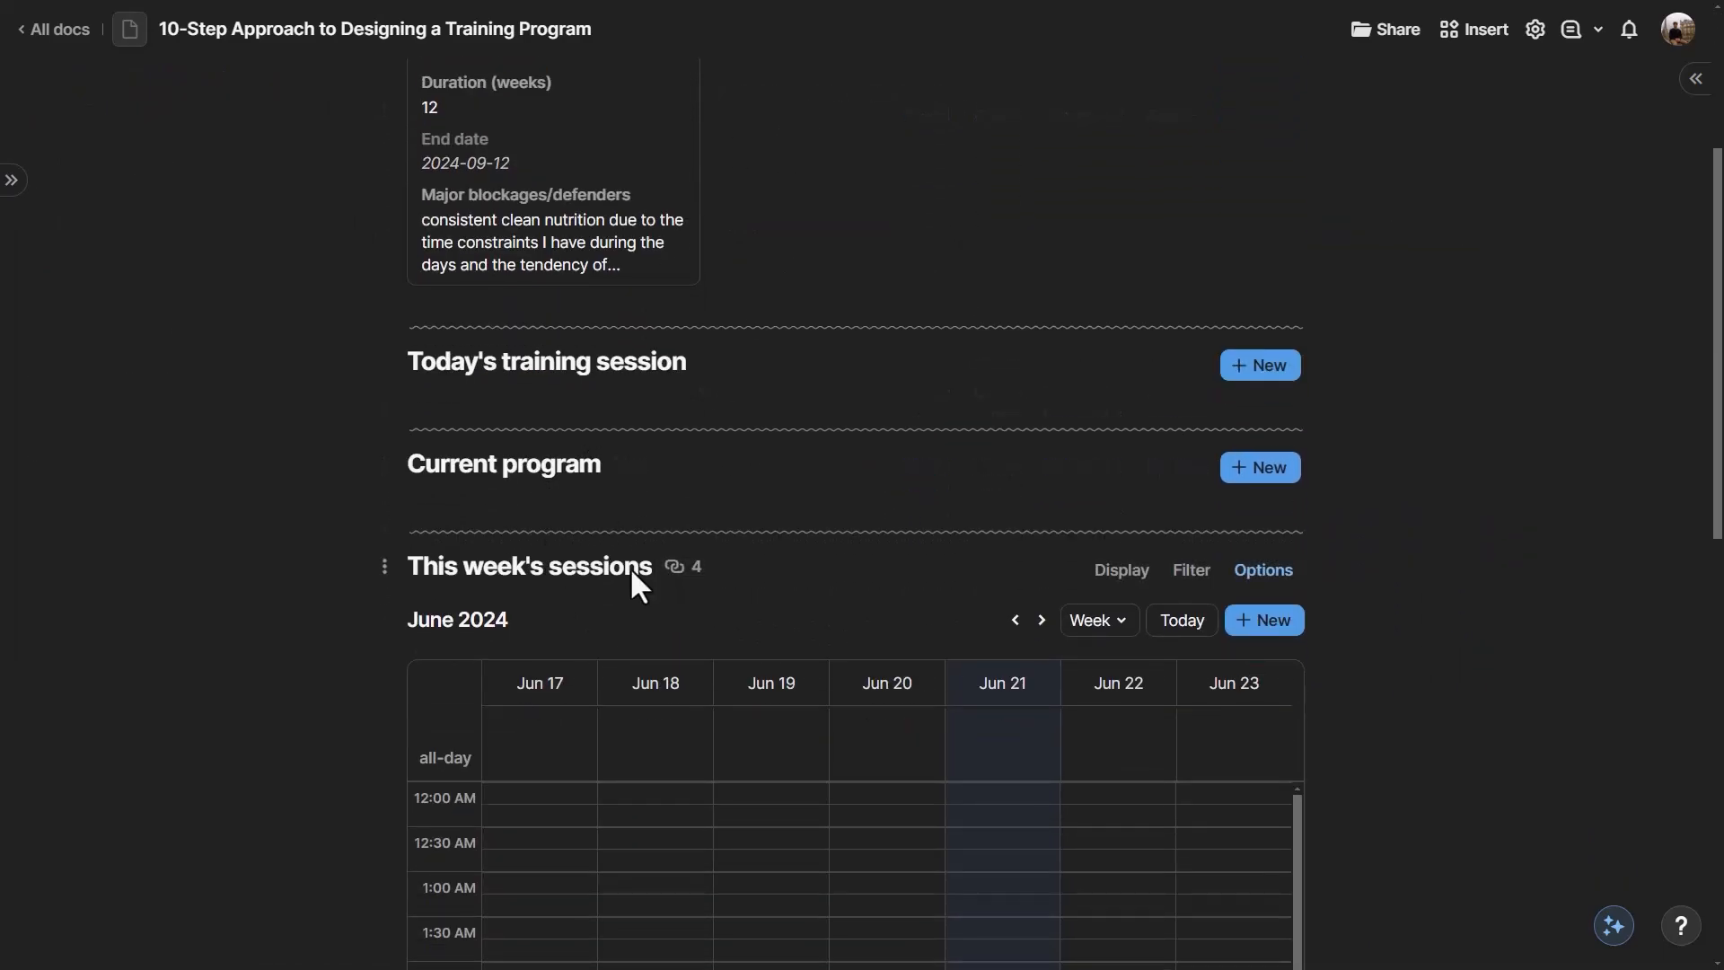
pyautogui.scroll(2, 626, 588)
pyautogui.scroll(1, 626, 588)
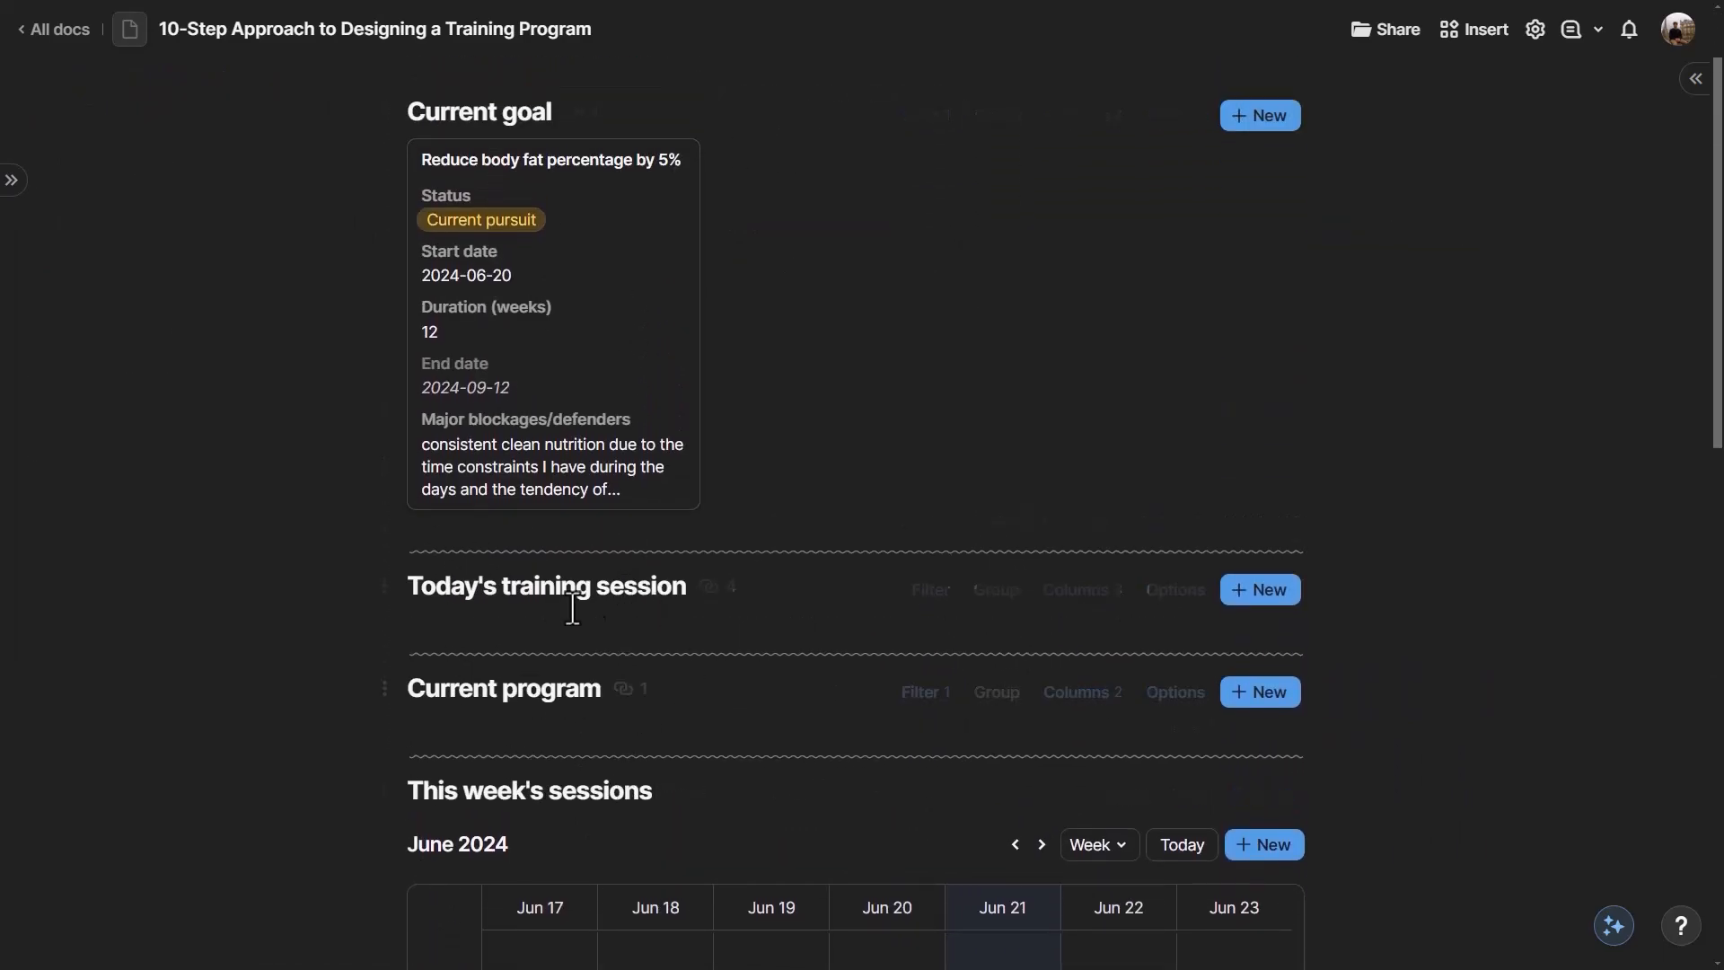
# - Go to the Training Goal Setting page and expand the "Reduce body fat percentage by 5%" row in the Goals table
pyautogui.moveTo(5, 226)
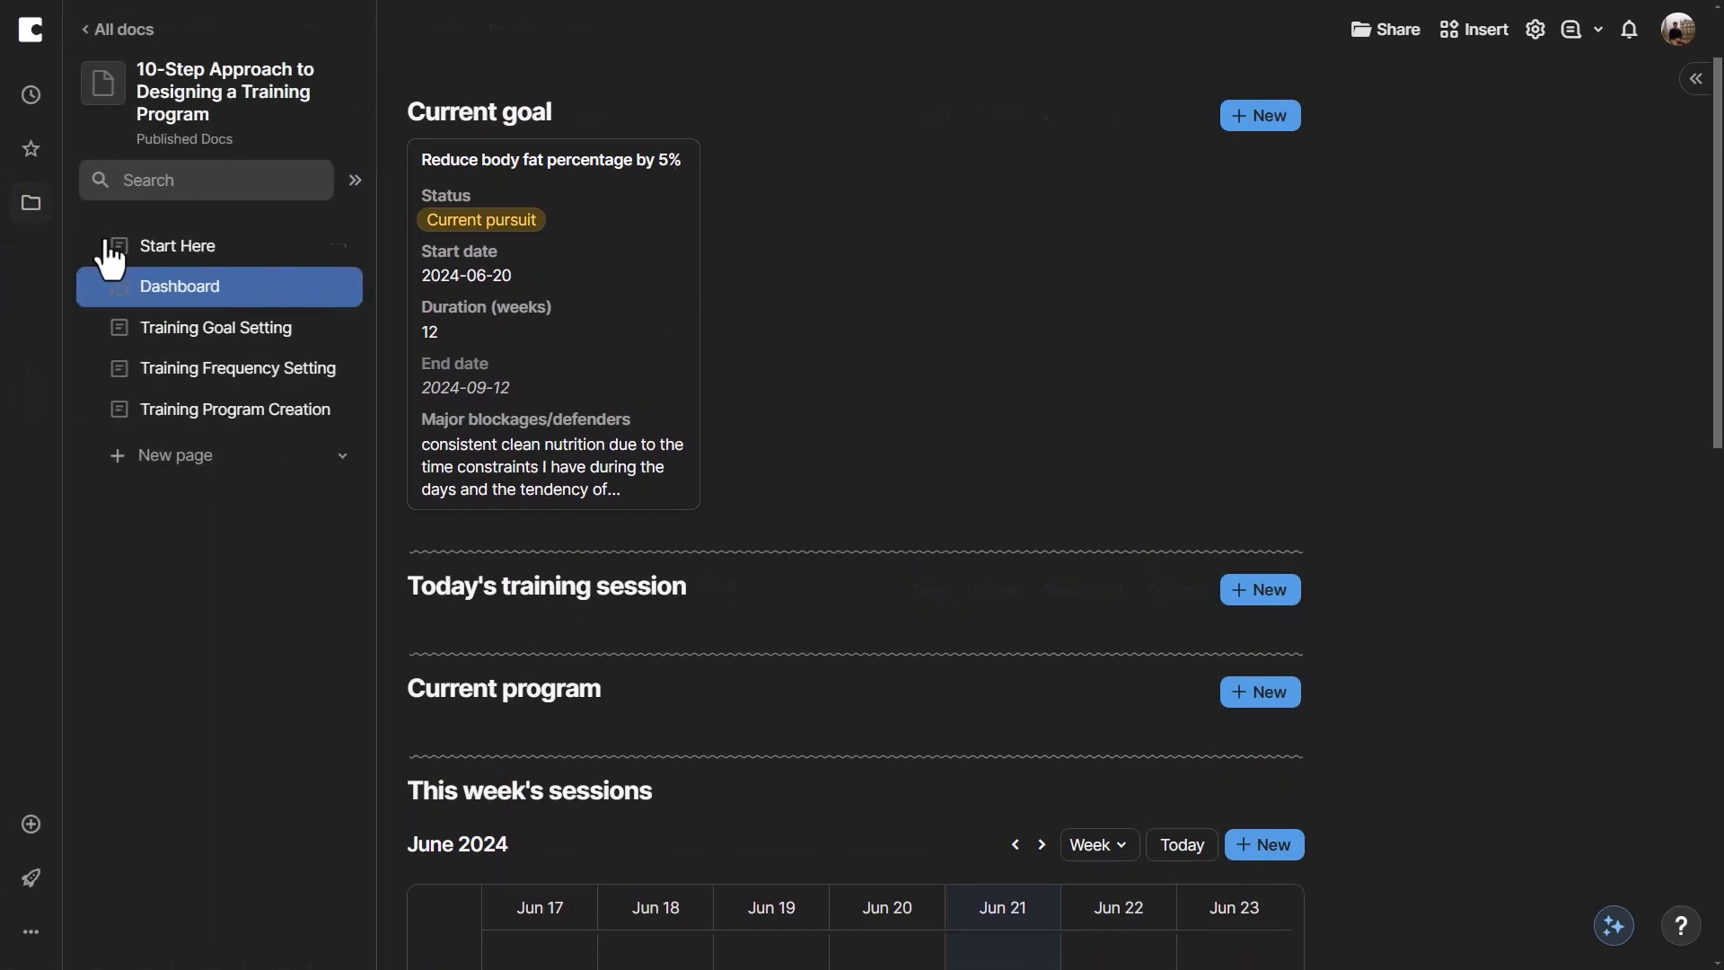
pyautogui.click(180, 341)
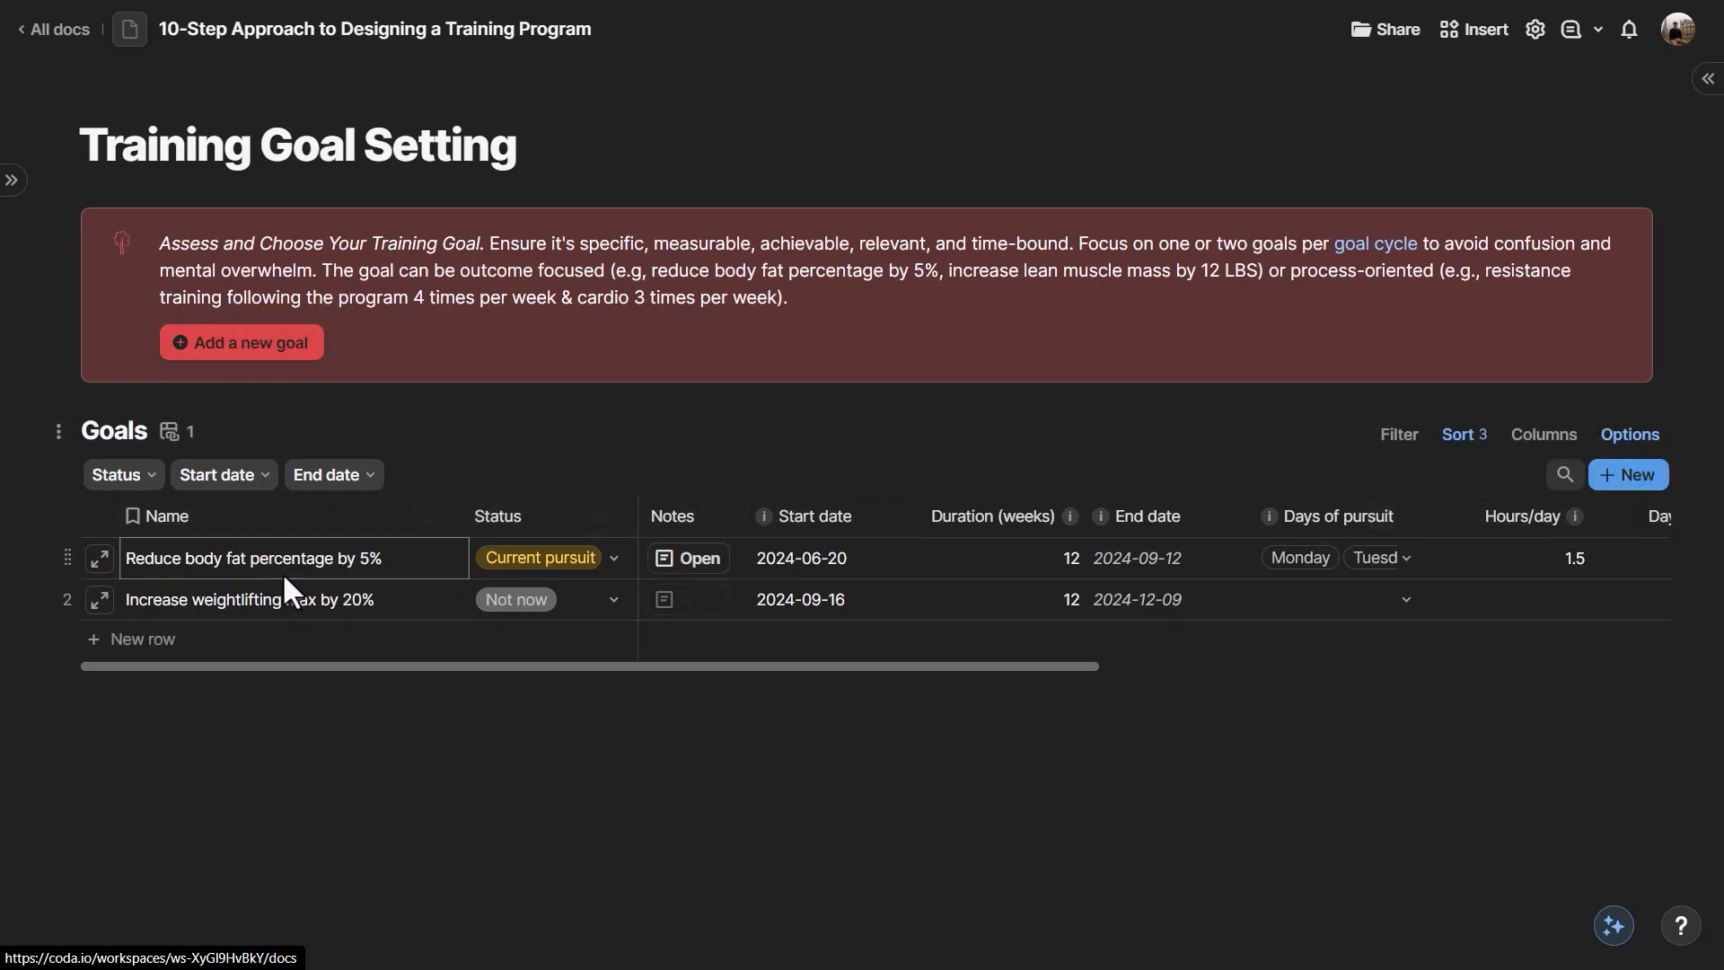
pyautogui.click(208, 557)
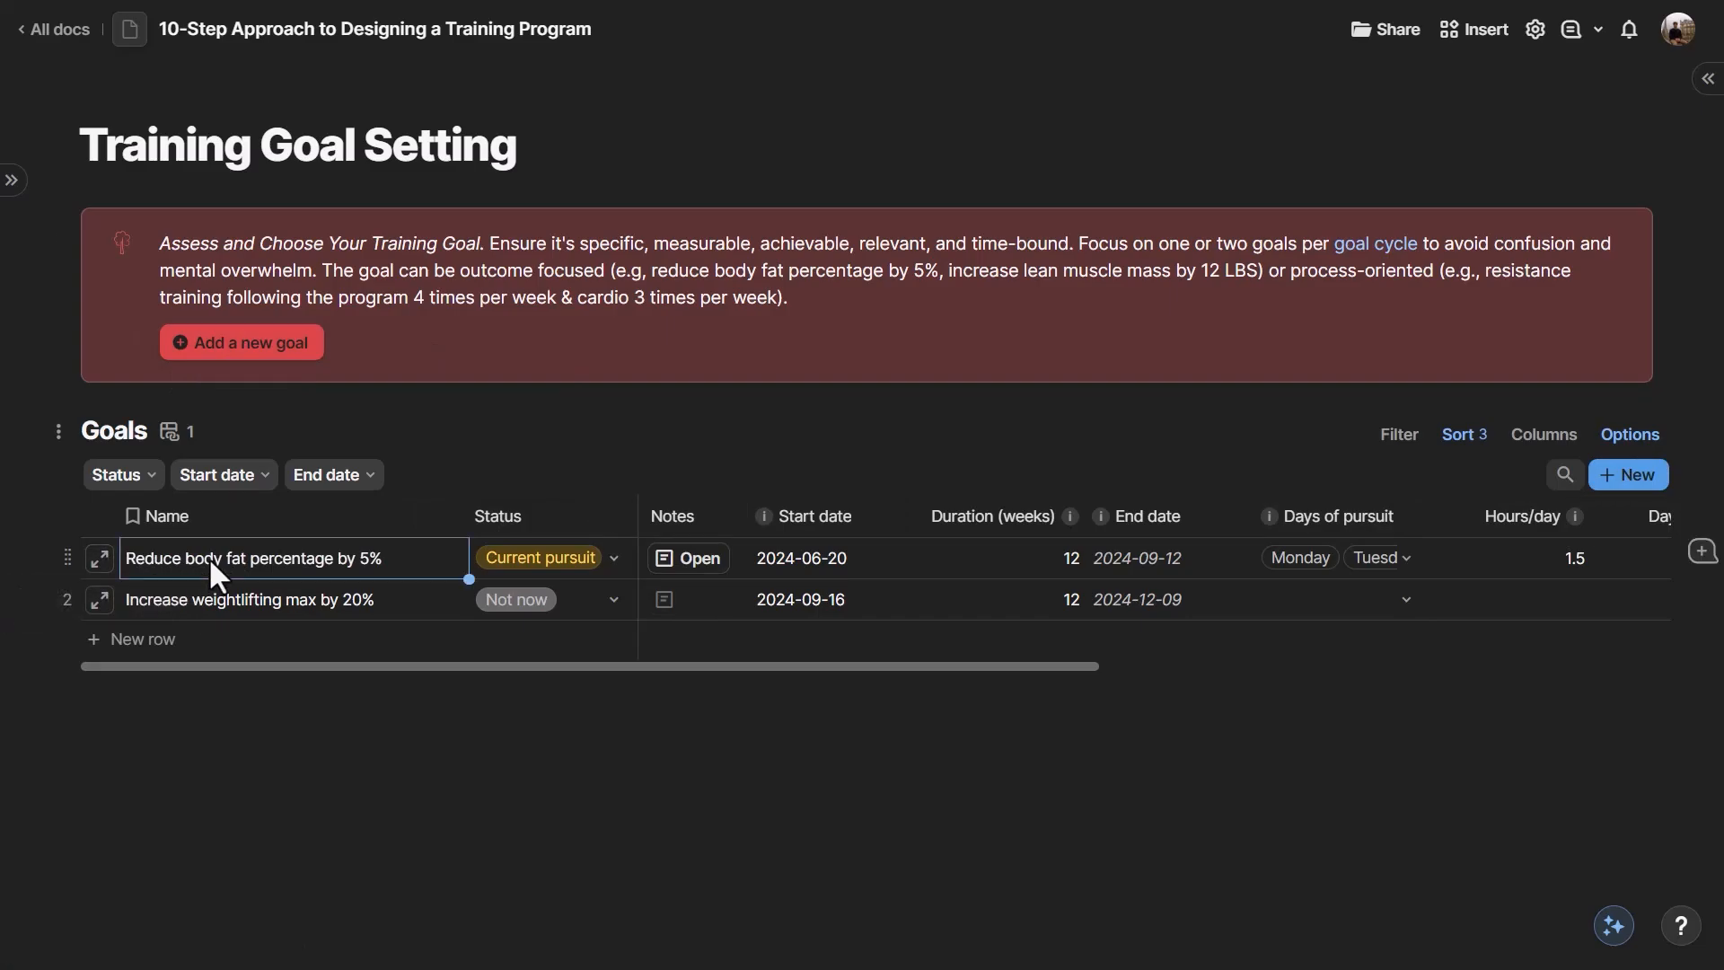
pyautogui.click(98, 558)
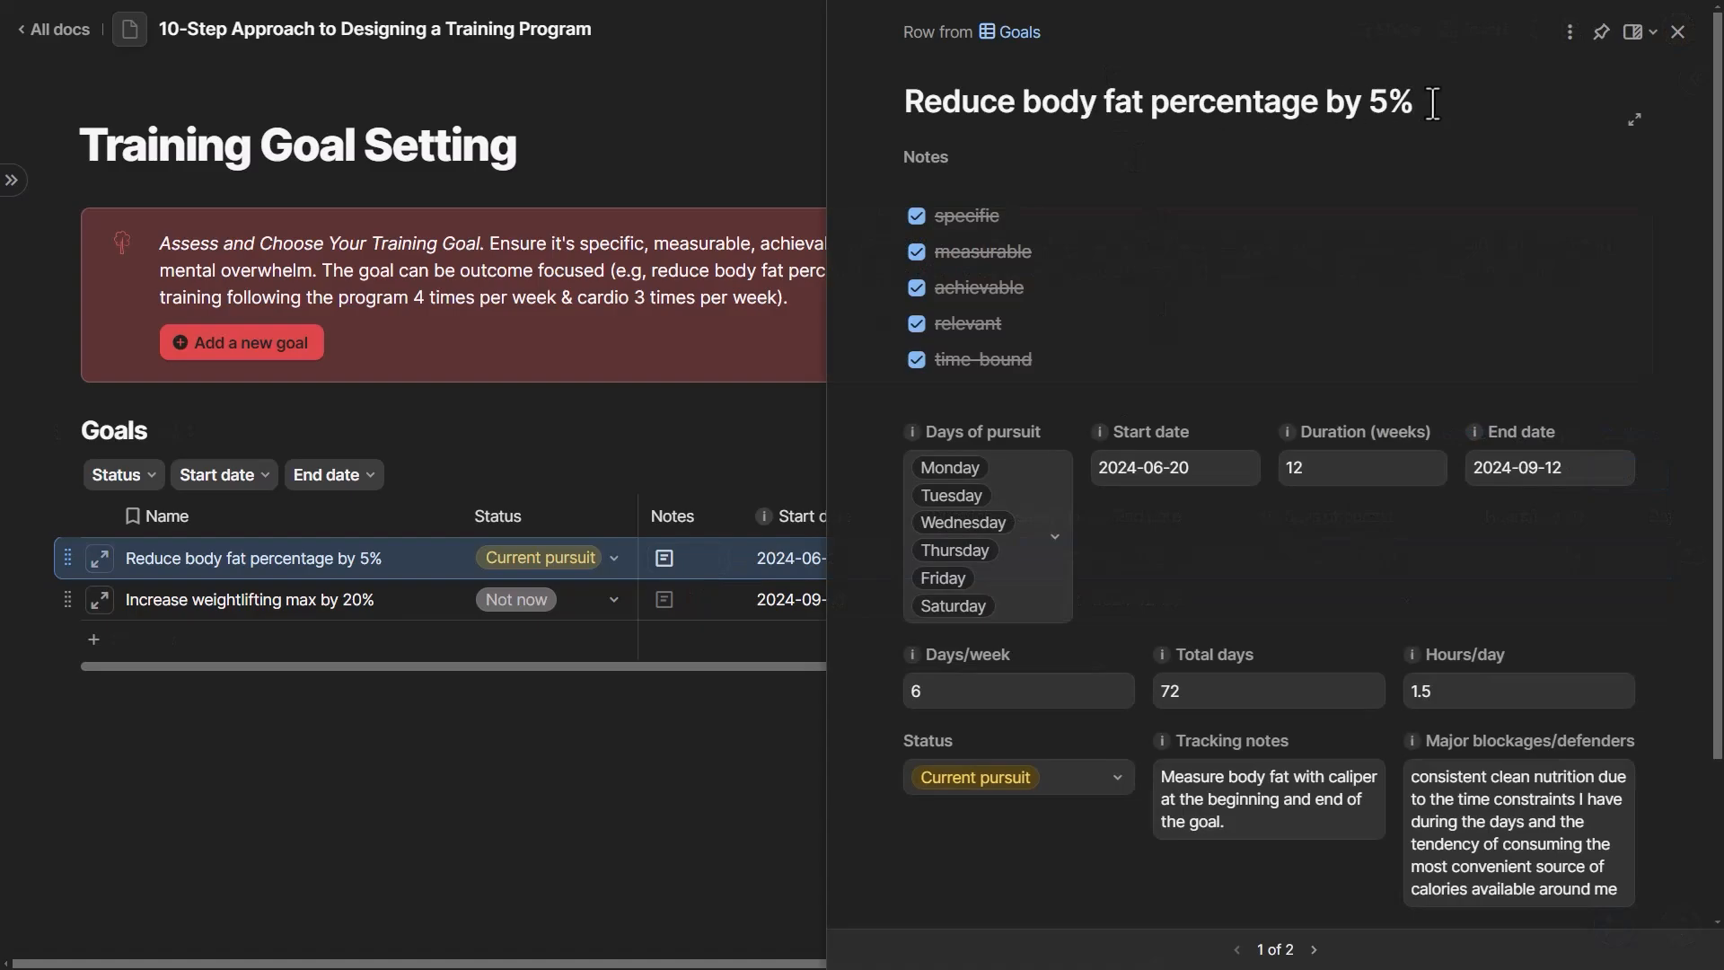
# - Examine the goal's title against the specific, measurable, achievable, relevant and time-bound checklist in its notes
pyautogui.moveTo(937, 220); pyautogui.dragTo(1033, 354)
pyautogui.click(1032, 352)
pyautogui.doubleClick(961, 216)
pyautogui.click(1064, 250)
pyautogui.doubleClick(1134, 105)
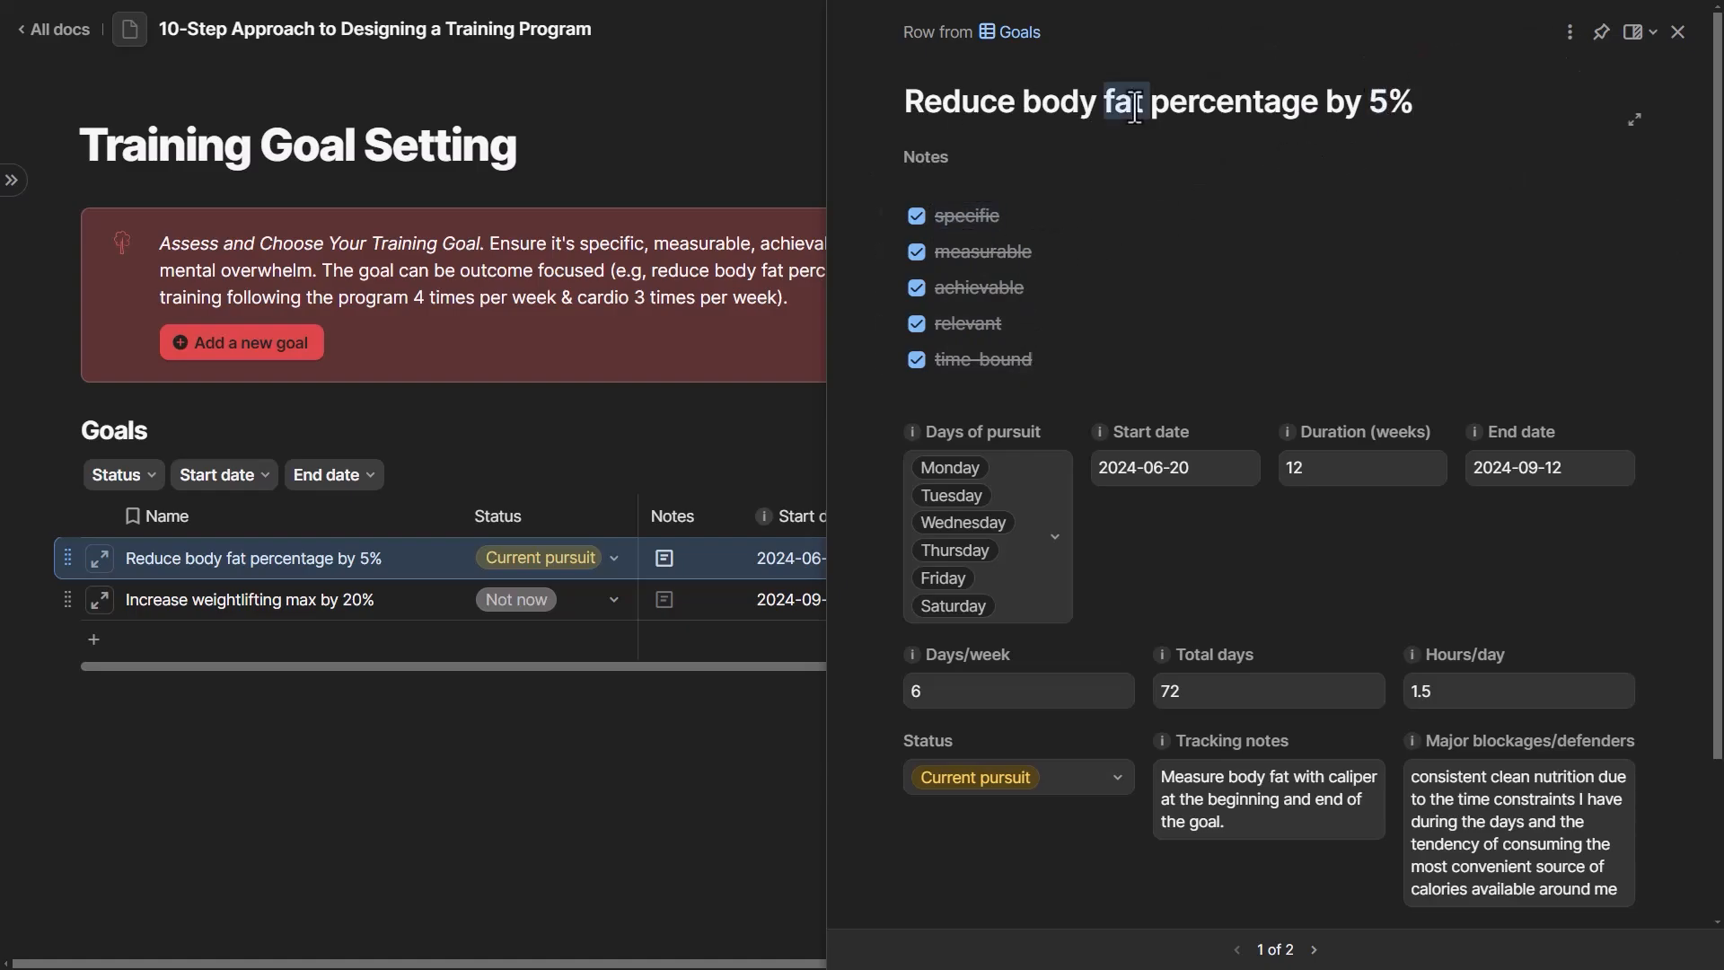
pyautogui.tripleClick(1135, 106)
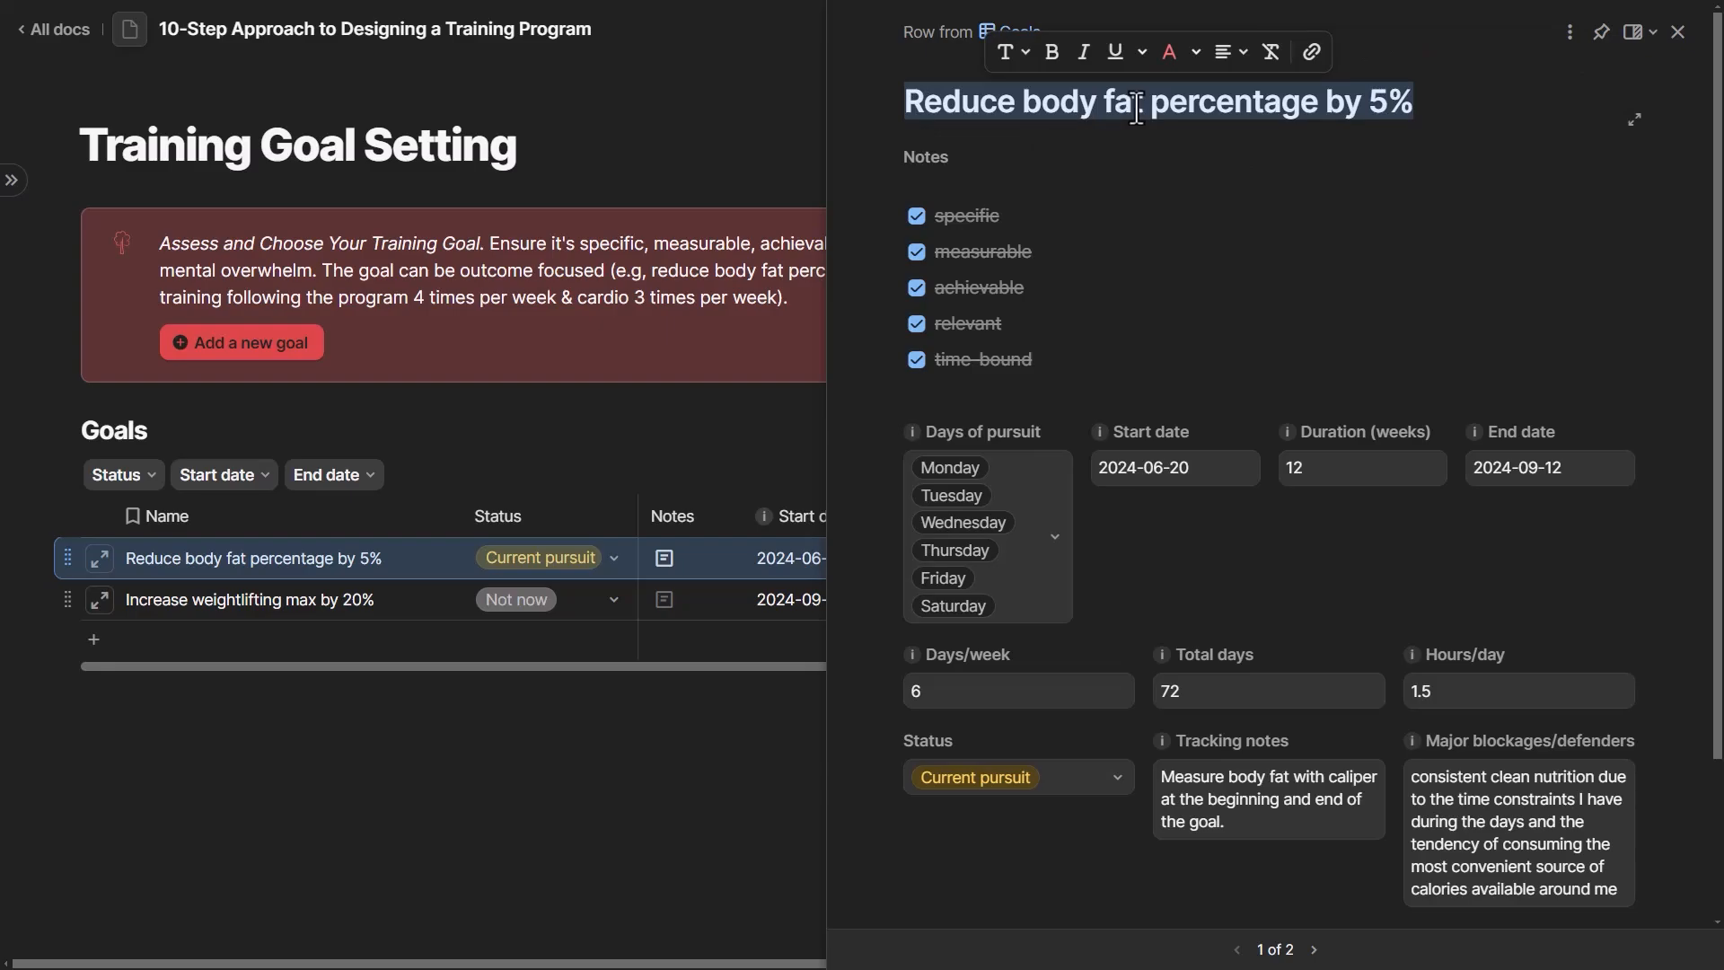
pyautogui.doubleClick(992, 259)
pyautogui.click(1051, 258)
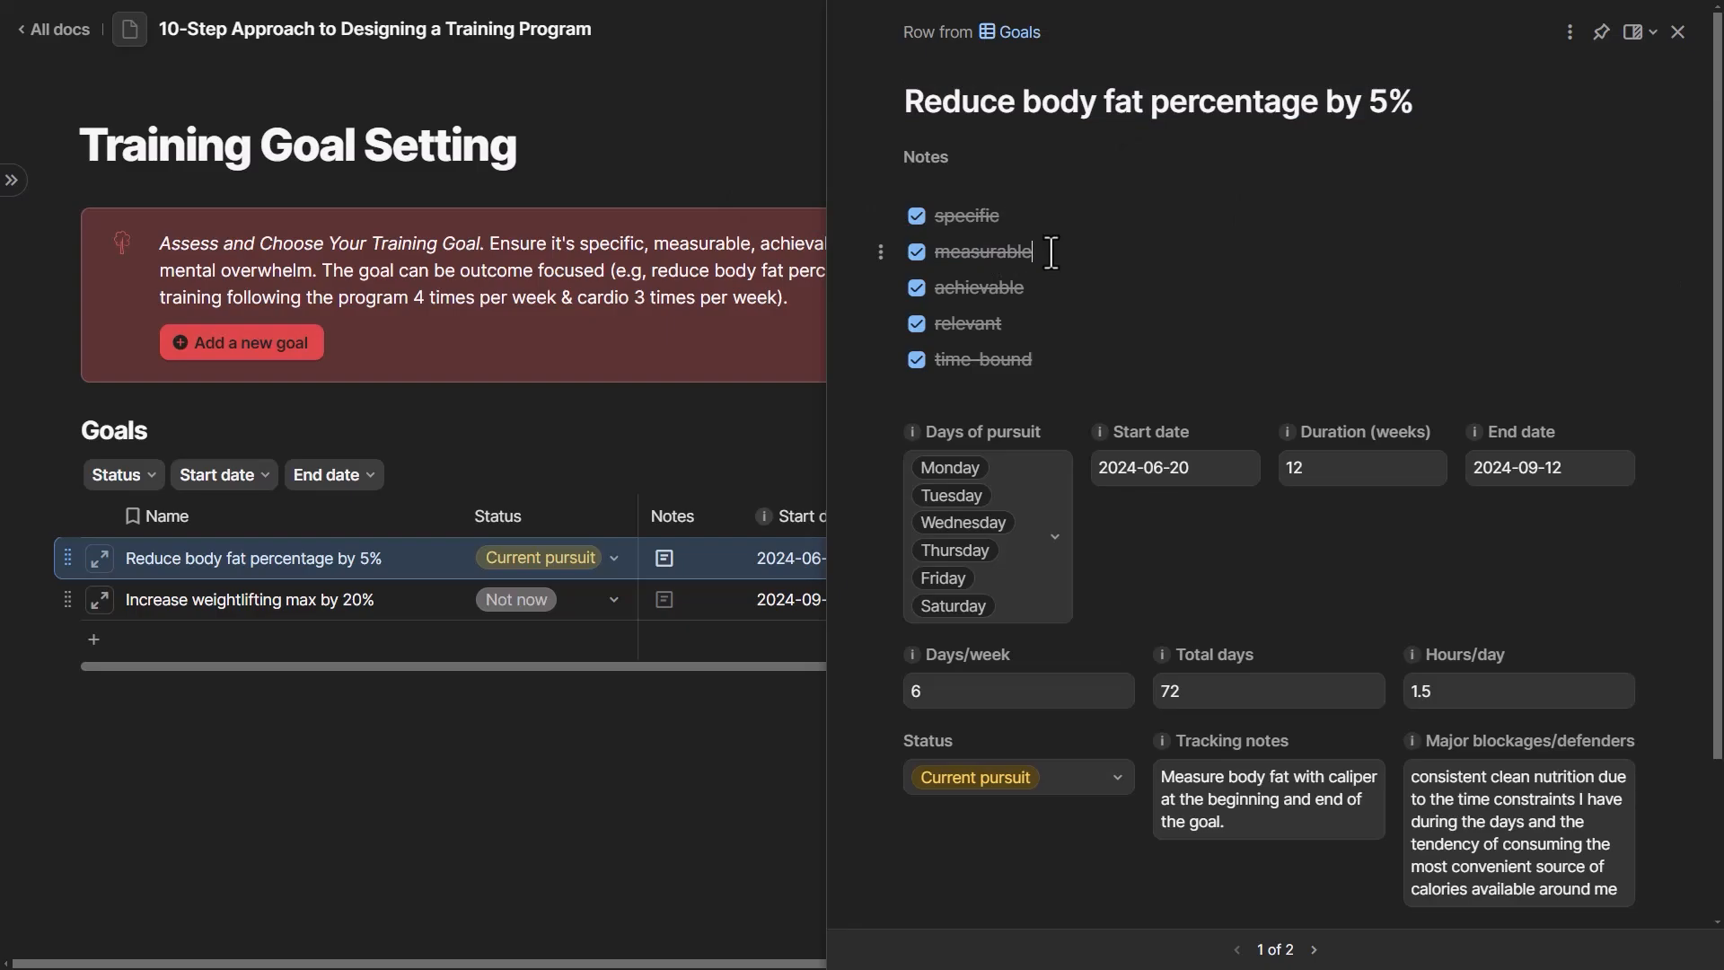
pyautogui.doubleClick(993, 287)
pyautogui.click(1042, 287)
pyautogui.click(1412, 105)
pyautogui.click(1037, 361)
pyautogui.scroll(-1, 1111, 388)
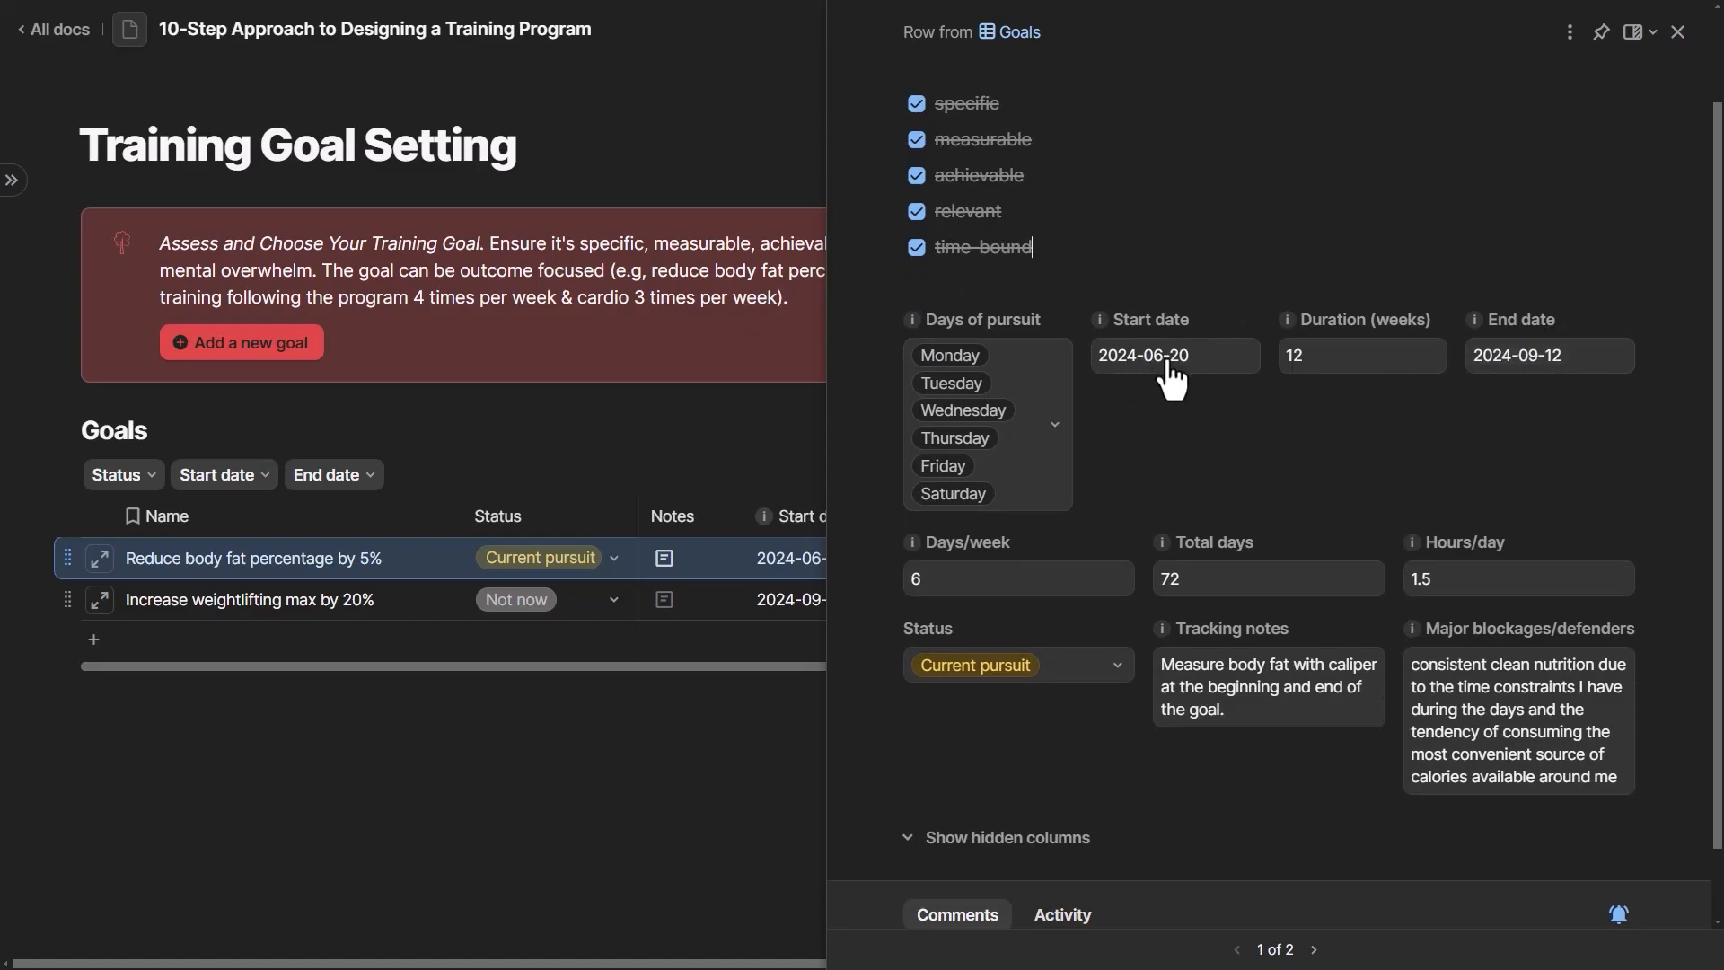
# - Re-enter the goal's duration as 12 weeks
pyautogui.click(1313, 352)
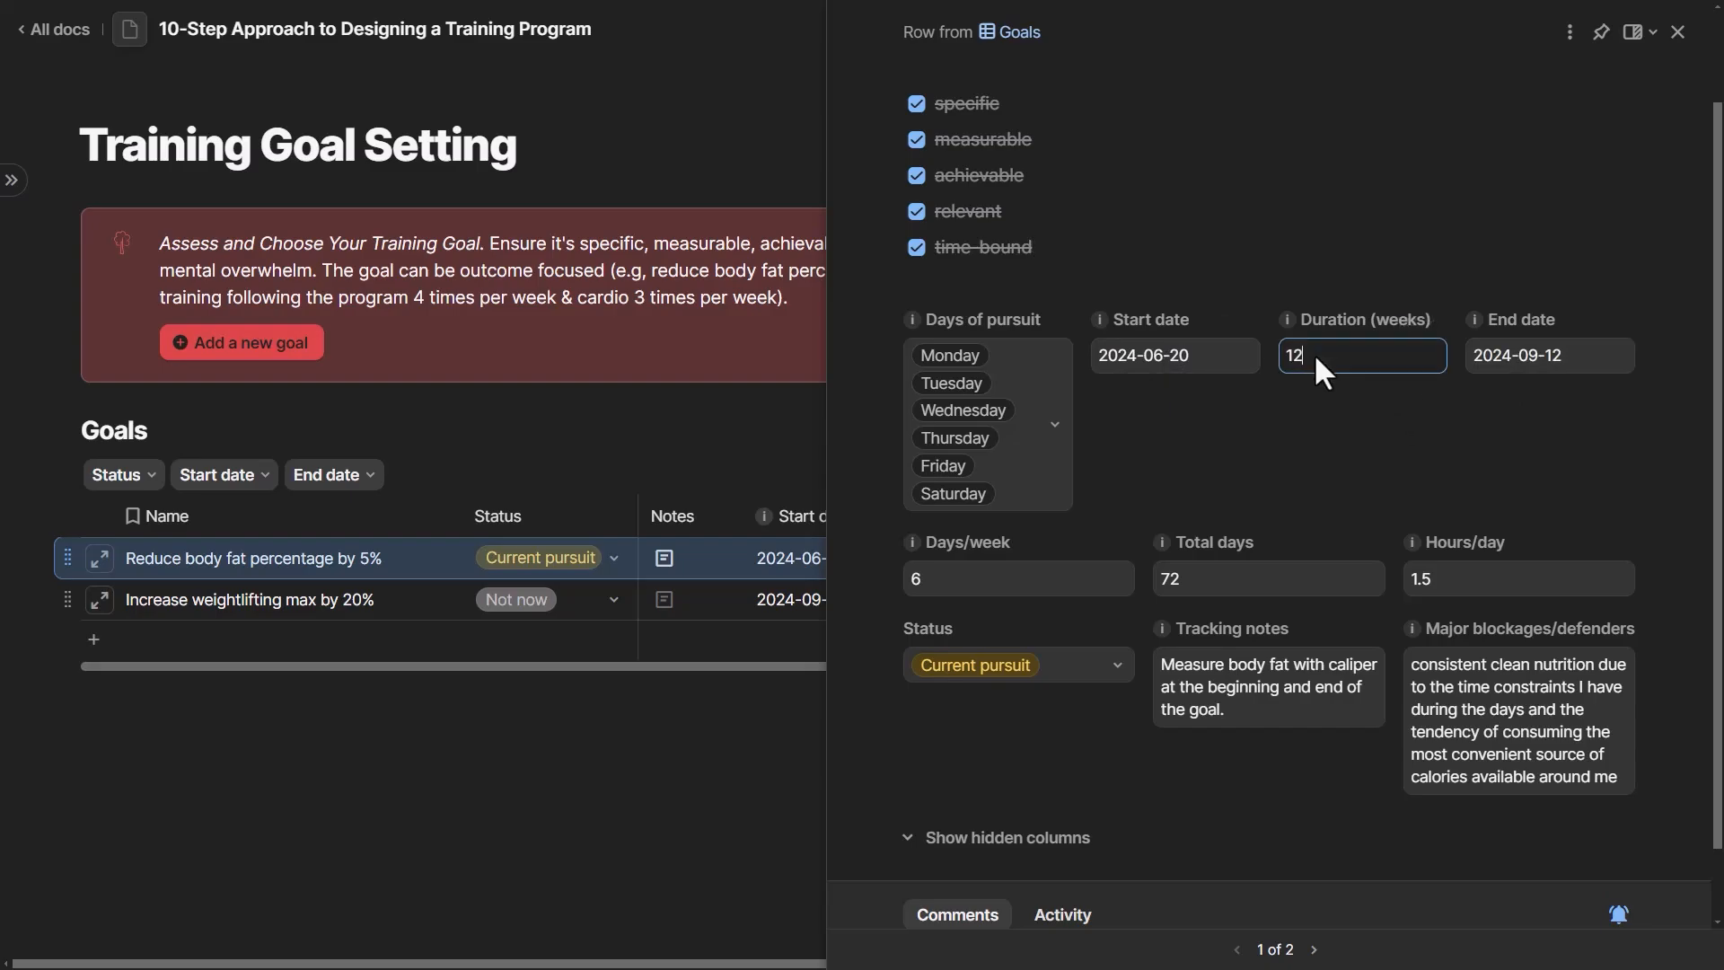
pyautogui.click(1293, 356)
pyautogui.press('BackSpace')
pyautogui.write('1')
pyautogui.click(1335, 386)
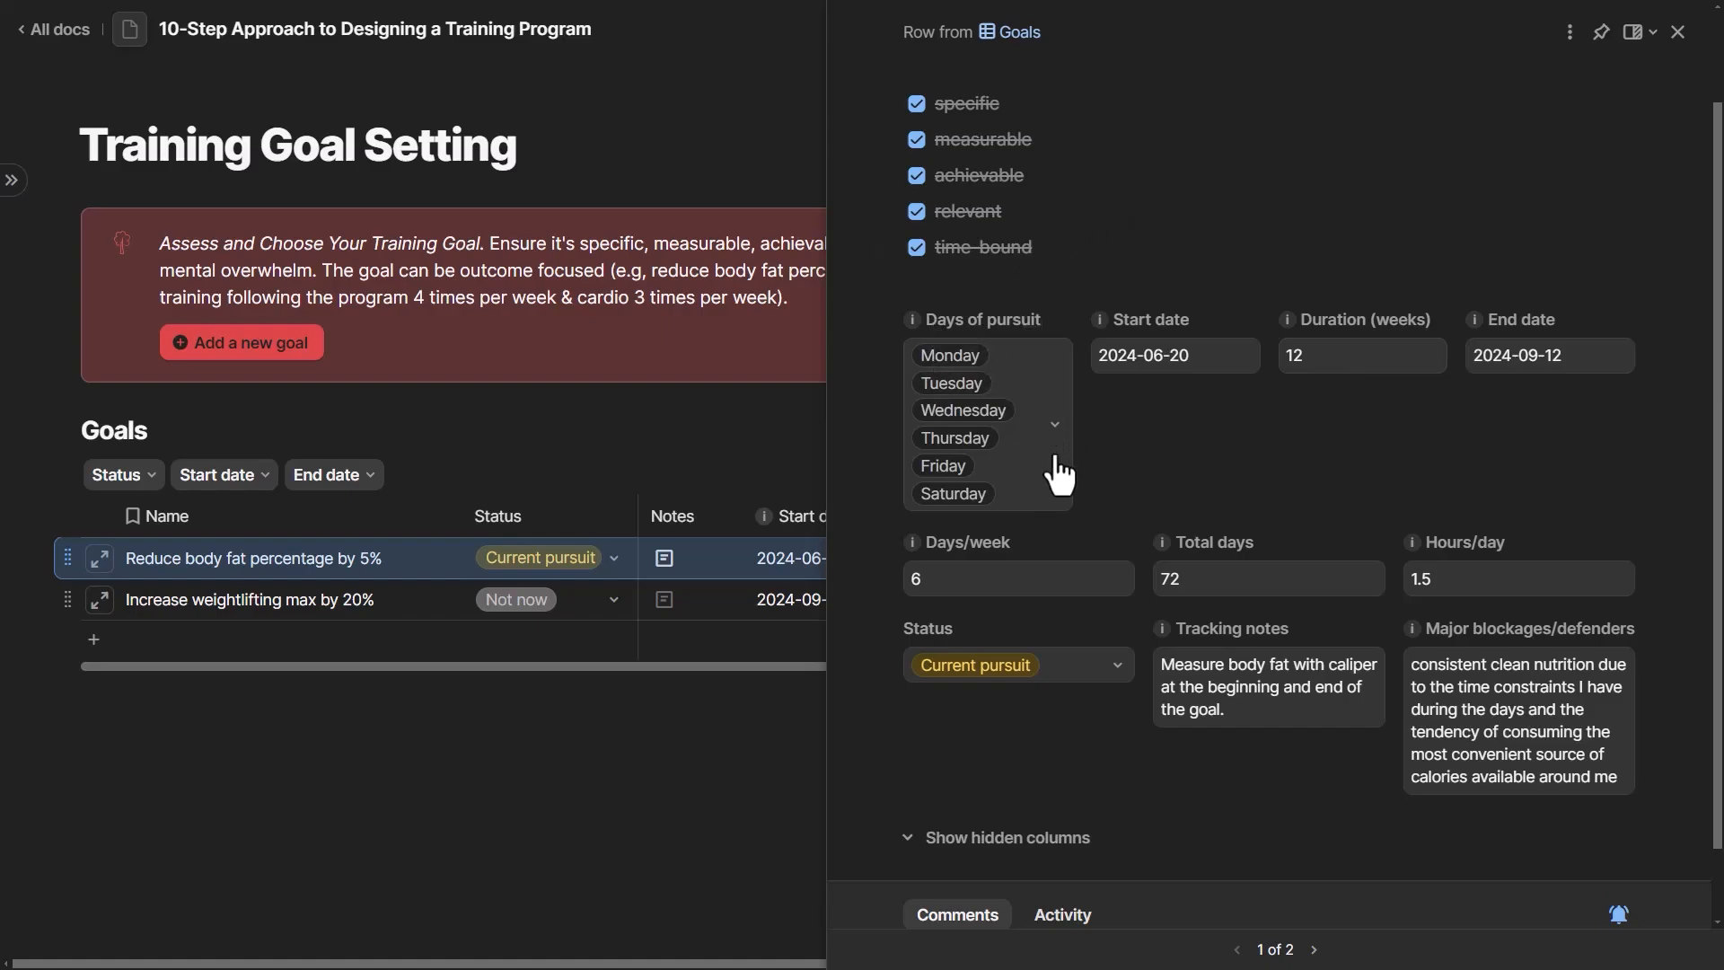
# - Review the goal's schedule fields, including days of pursuit, hours per day and total days
pyautogui.scroll(1, 1086, 475)
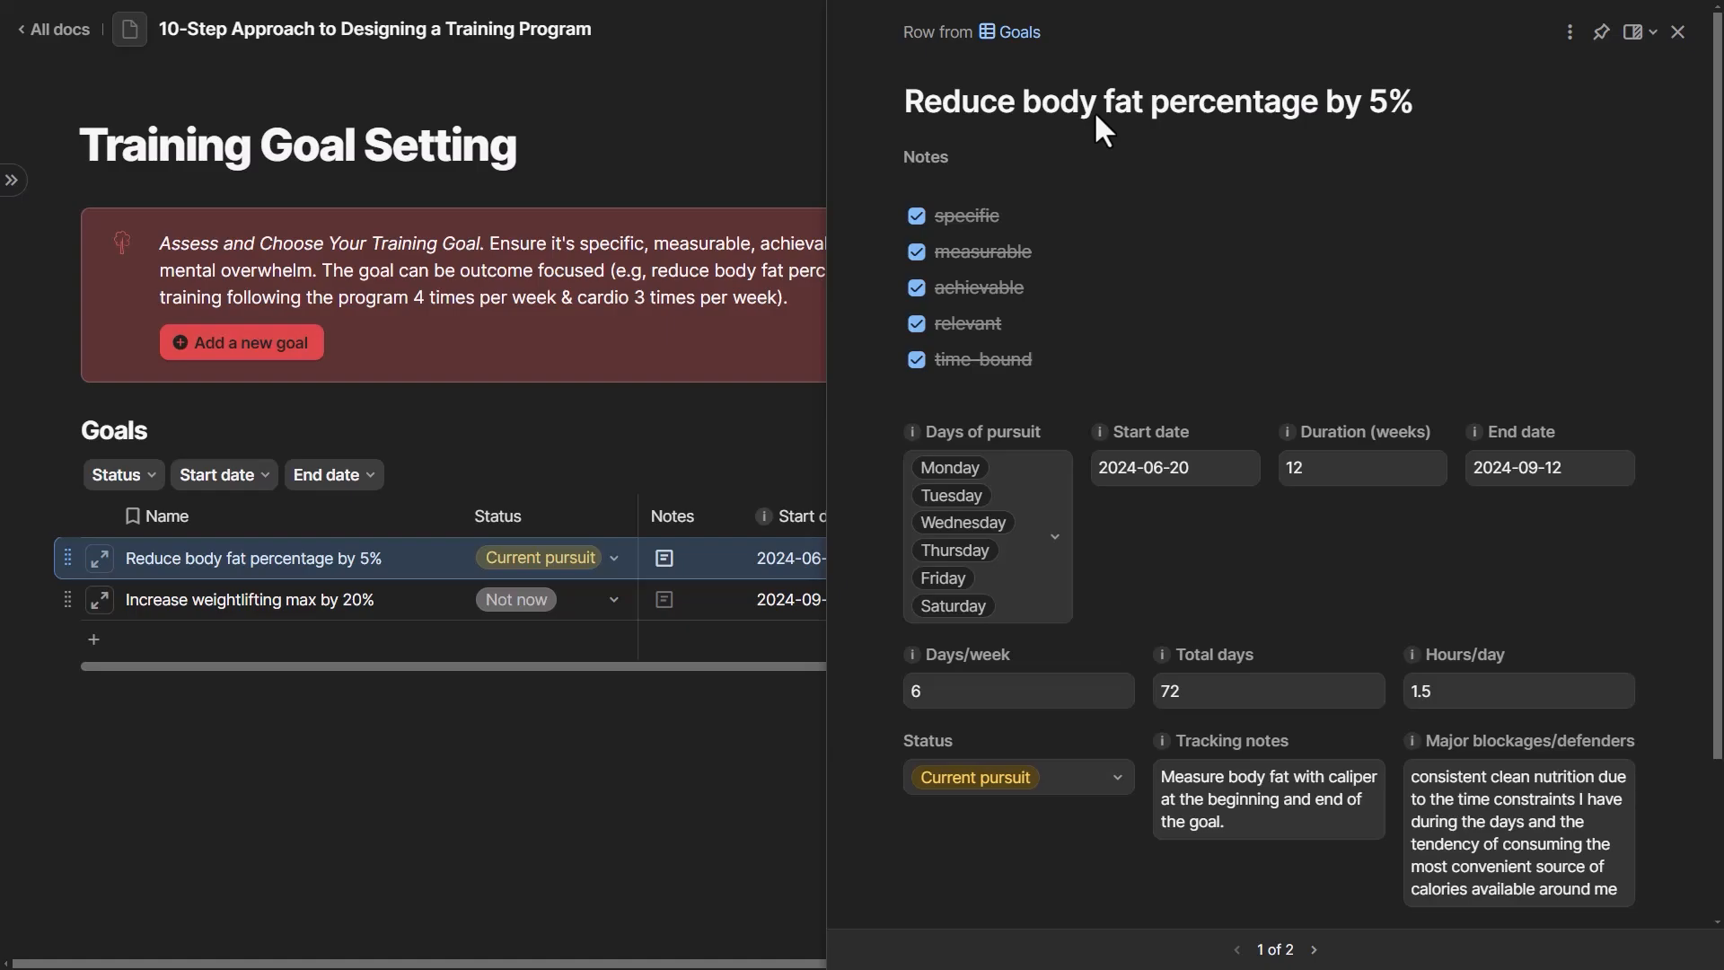
pyautogui.scroll(-3, 1114, 260)
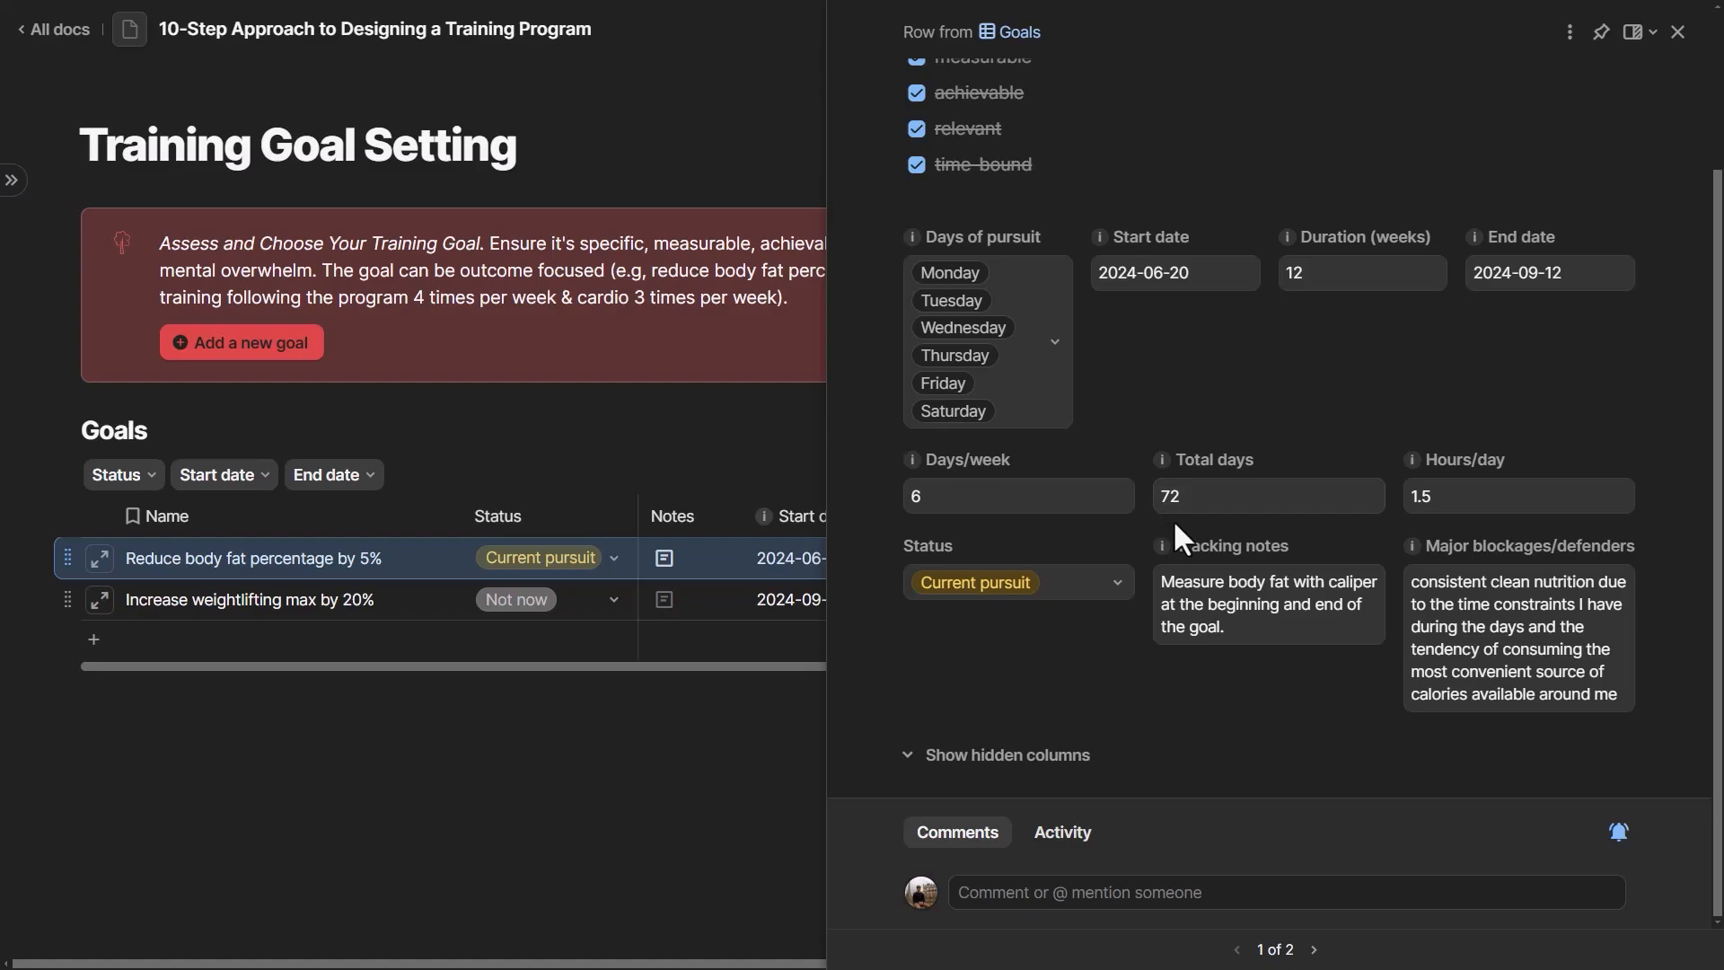
pyautogui.click(1478, 506)
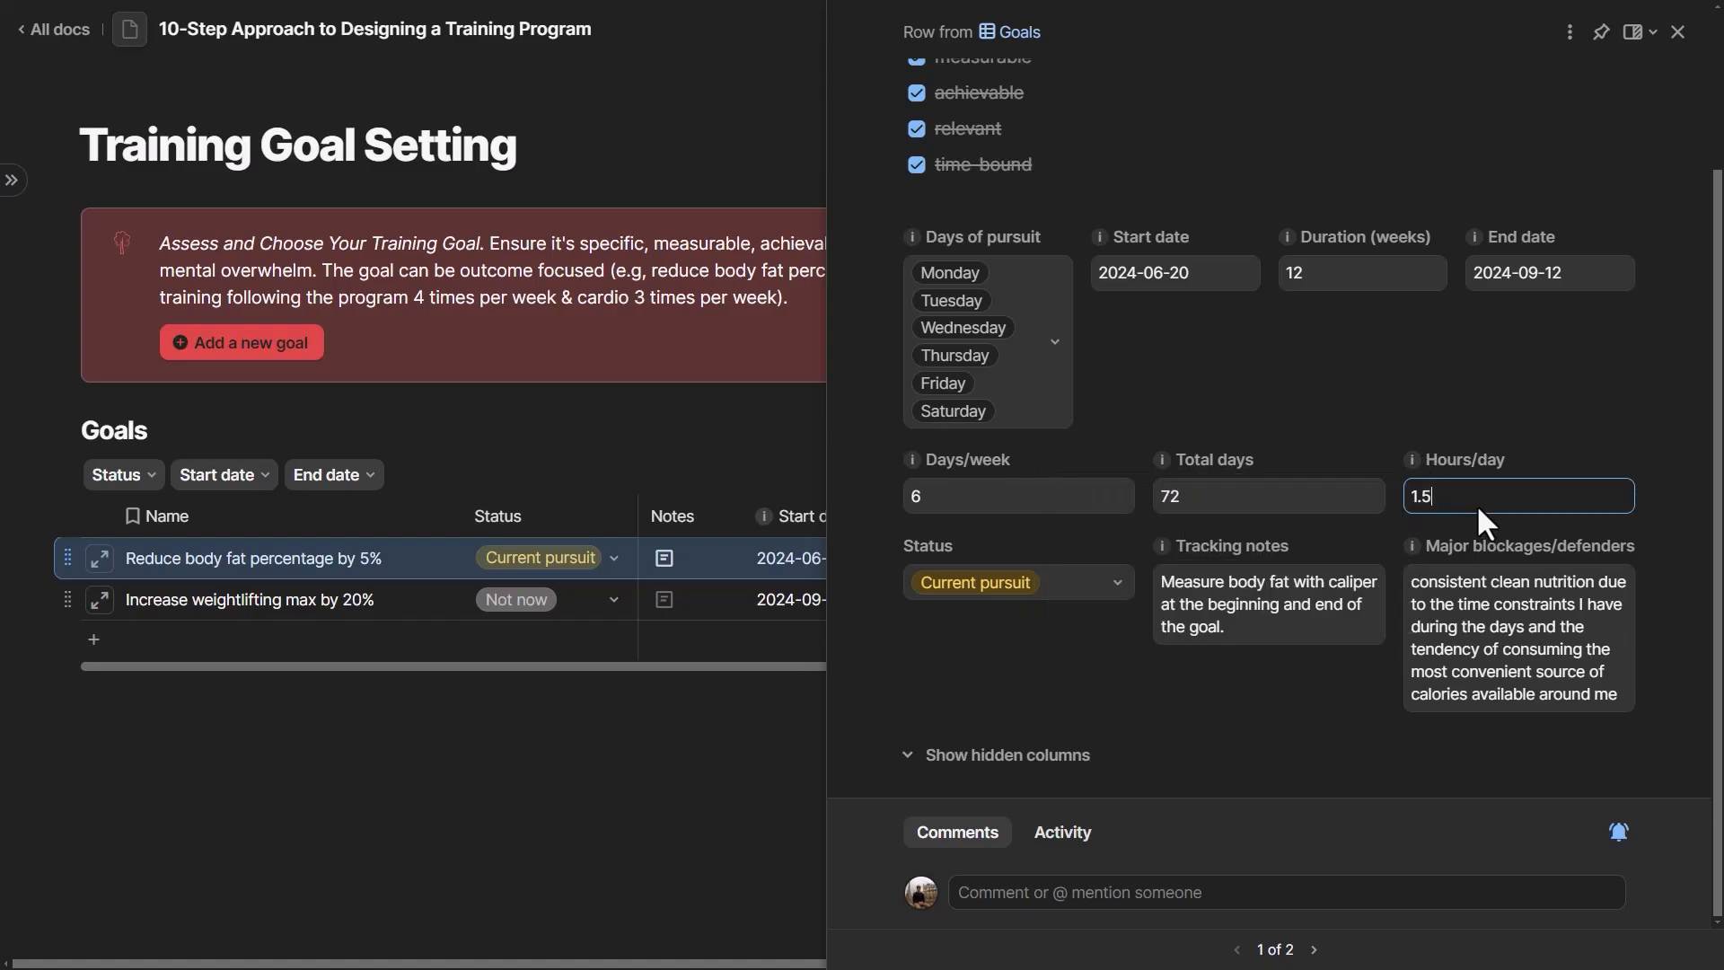
pyautogui.doubleClick(1463, 501)
pyautogui.click(1463, 501)
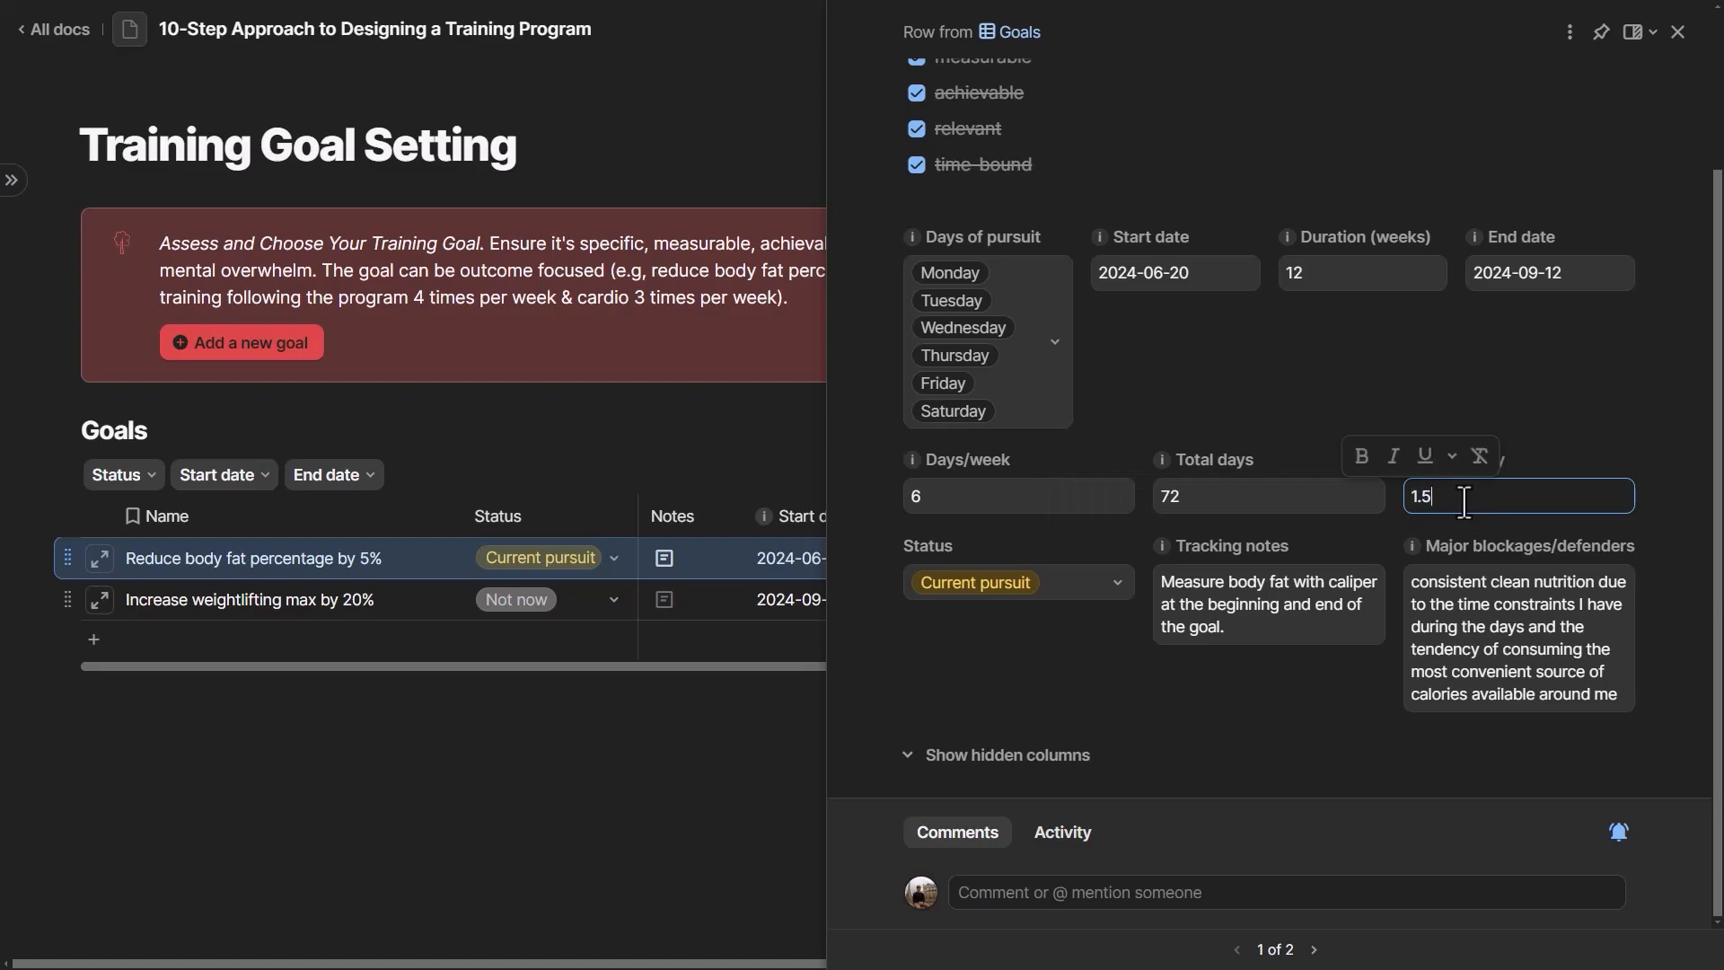
pyautogui.click(1224, 496)
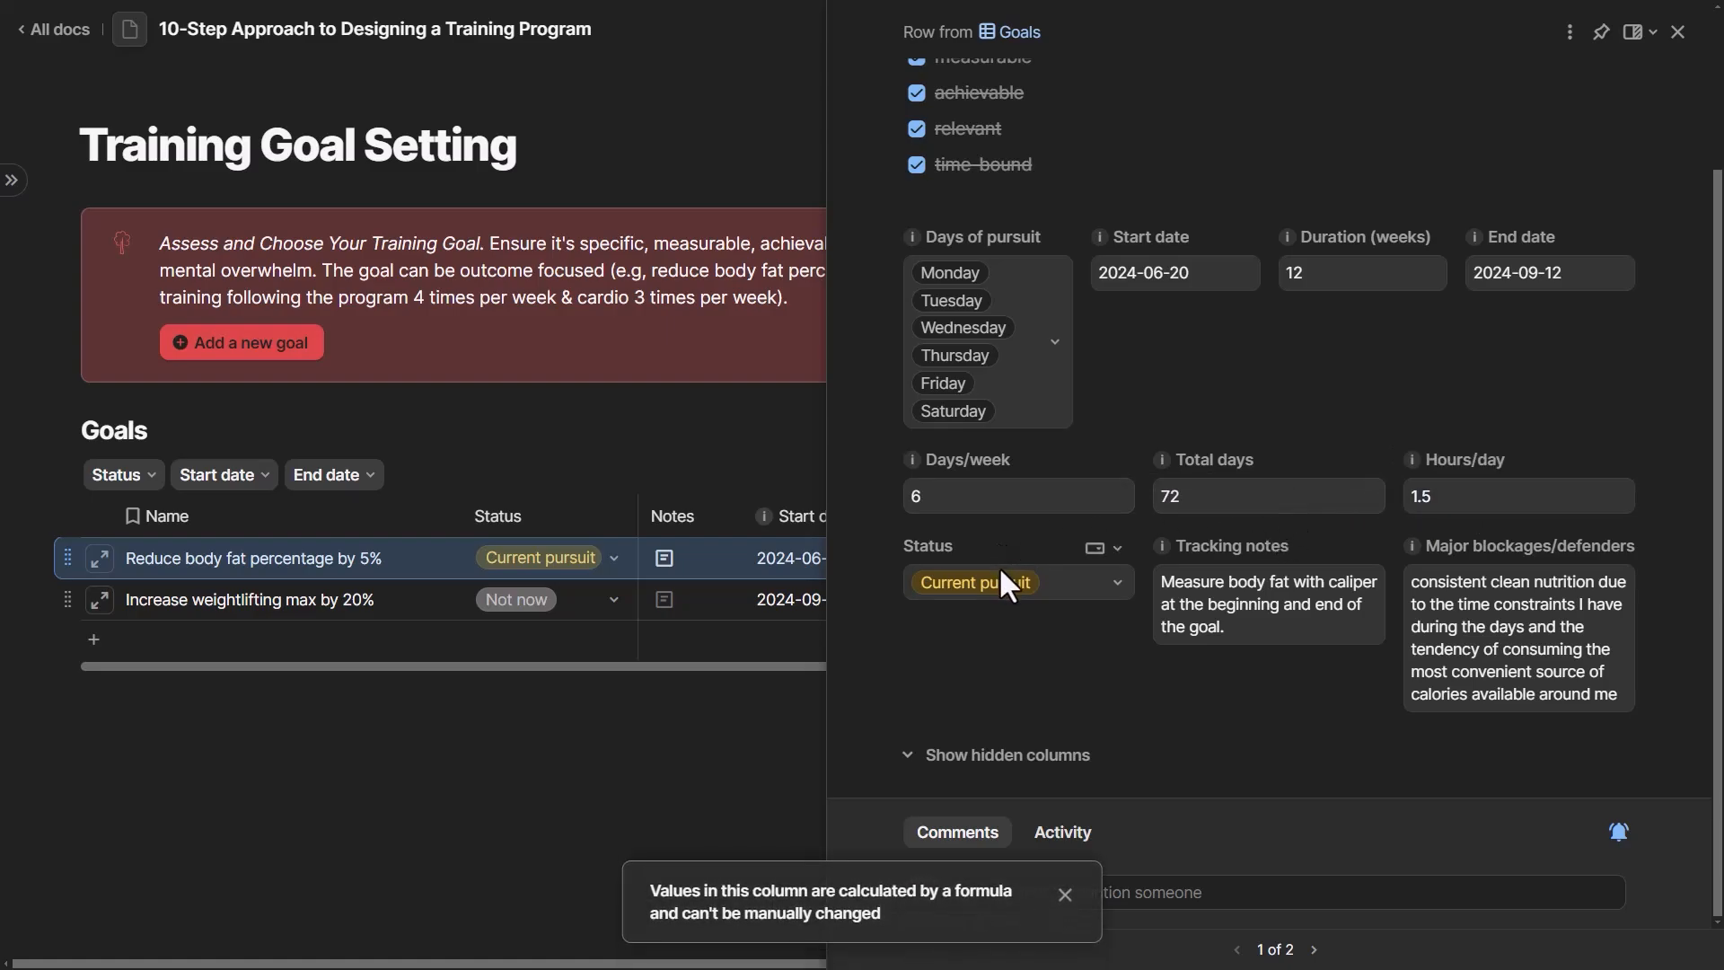
# - Choose Current pursuit as the goal's status and highlight the text of its tracking notes
pyautogui.click(1068, 582)
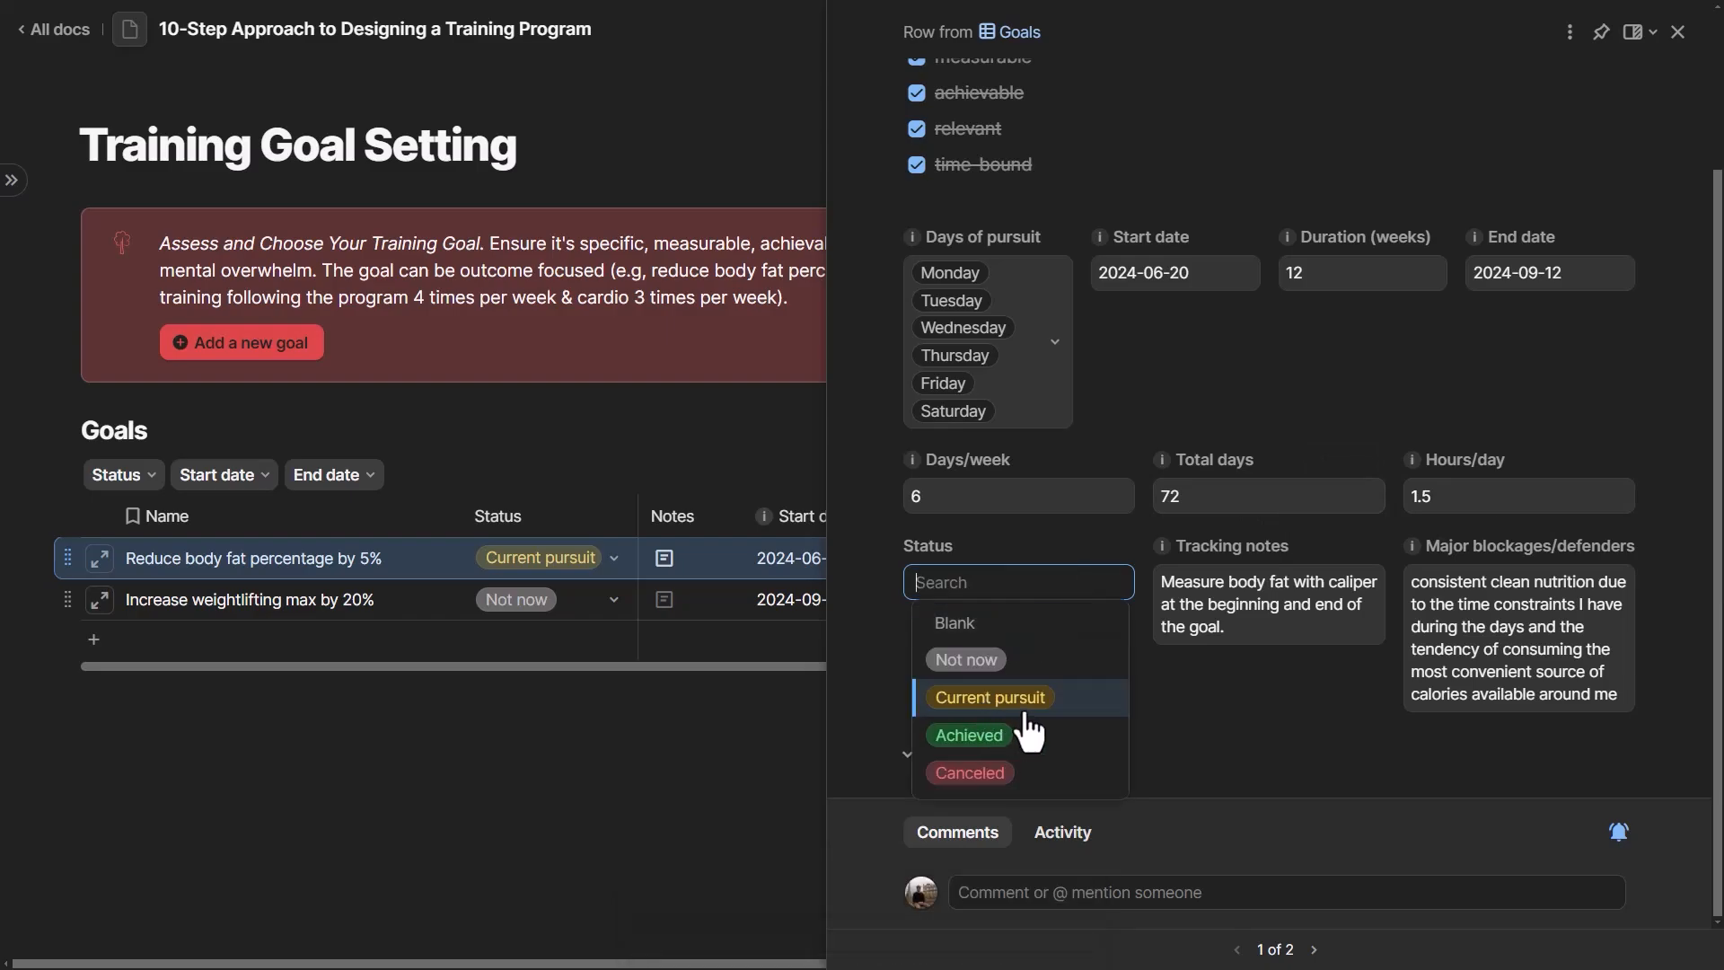
pyautogui.click(991, 698)
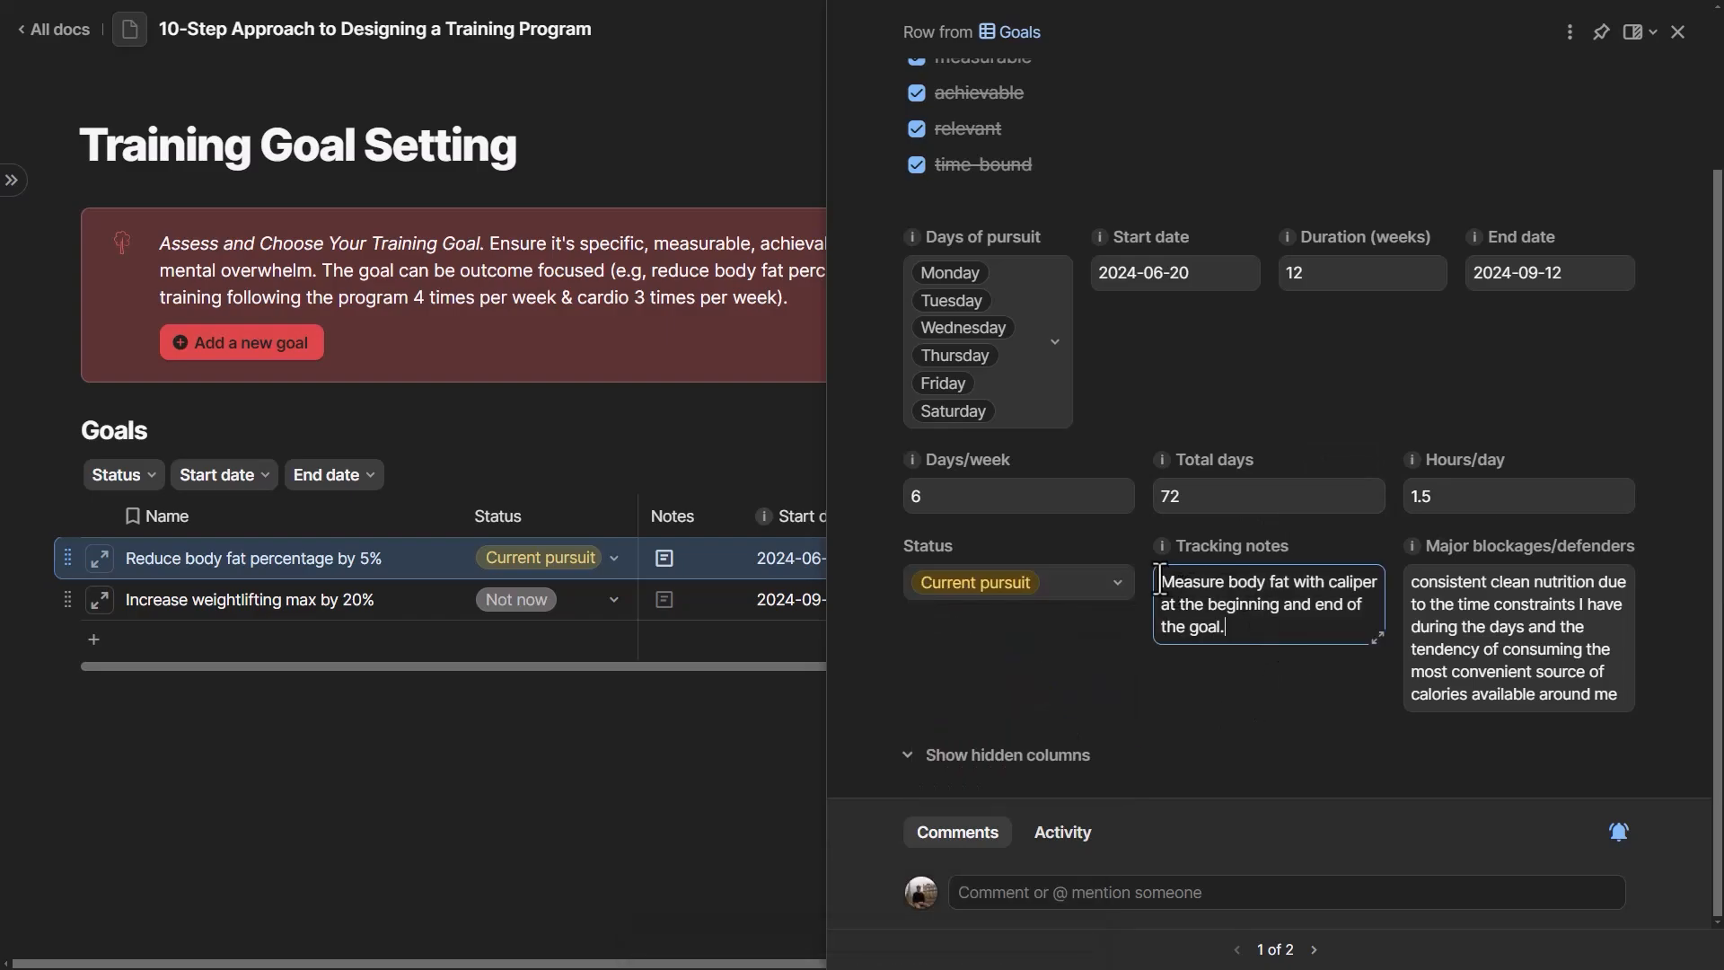
pyautogui.moveTo(1161, 582); pyautogui.dragTo(1309, 635)
pyautogui.click(1295, 660)
# - Look over the goal's full details, from the notes checklist to the major blockages/defenders field
pyautogui.scroll(2, 1429, 453)
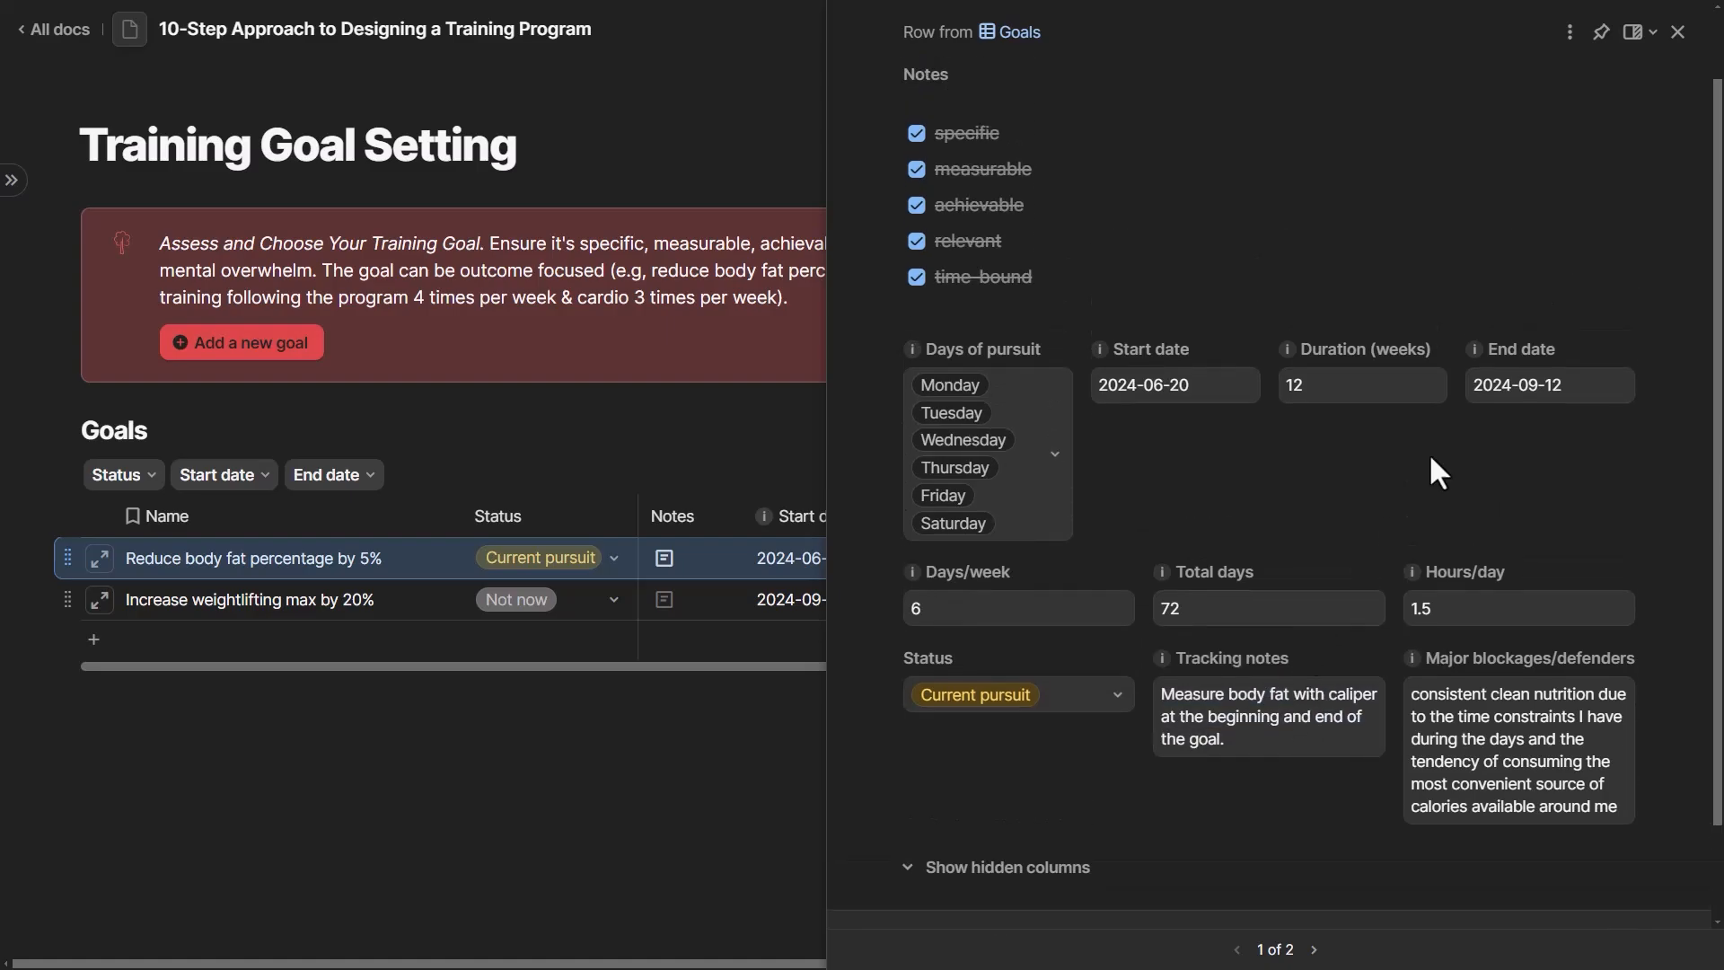
pyautogui.scroll(-2, 1419, 413)
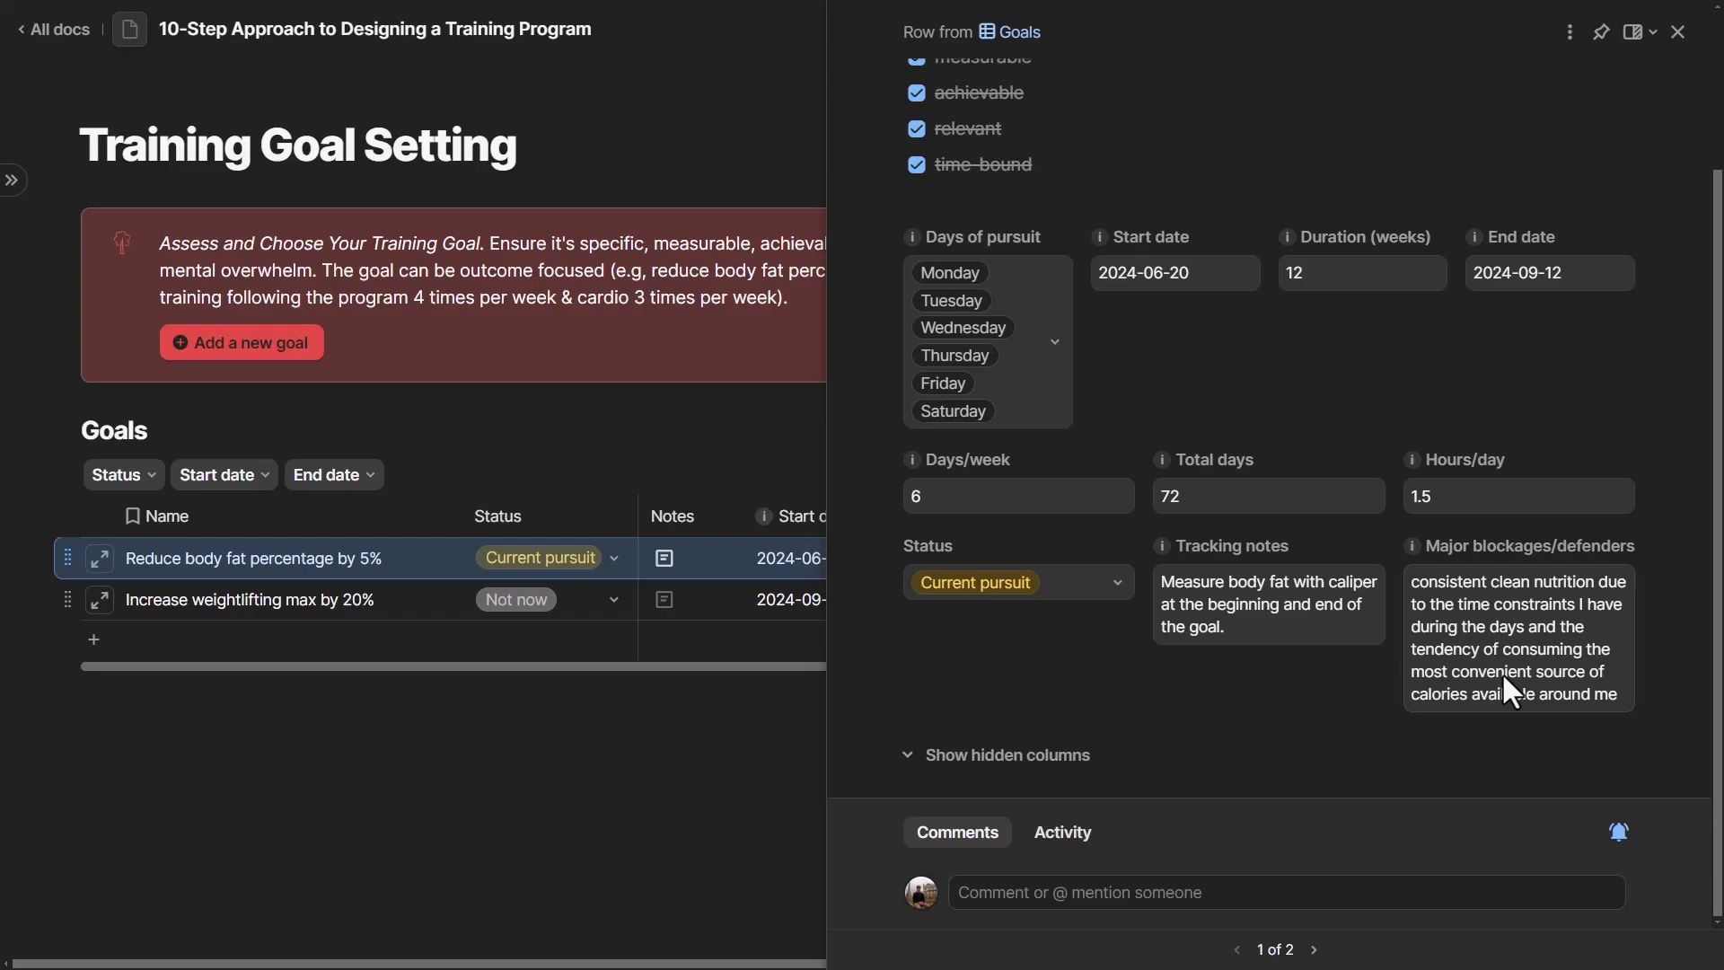
pyautogui.moveTo(1715, 603); pyautogui.dragTo(1713, 373)
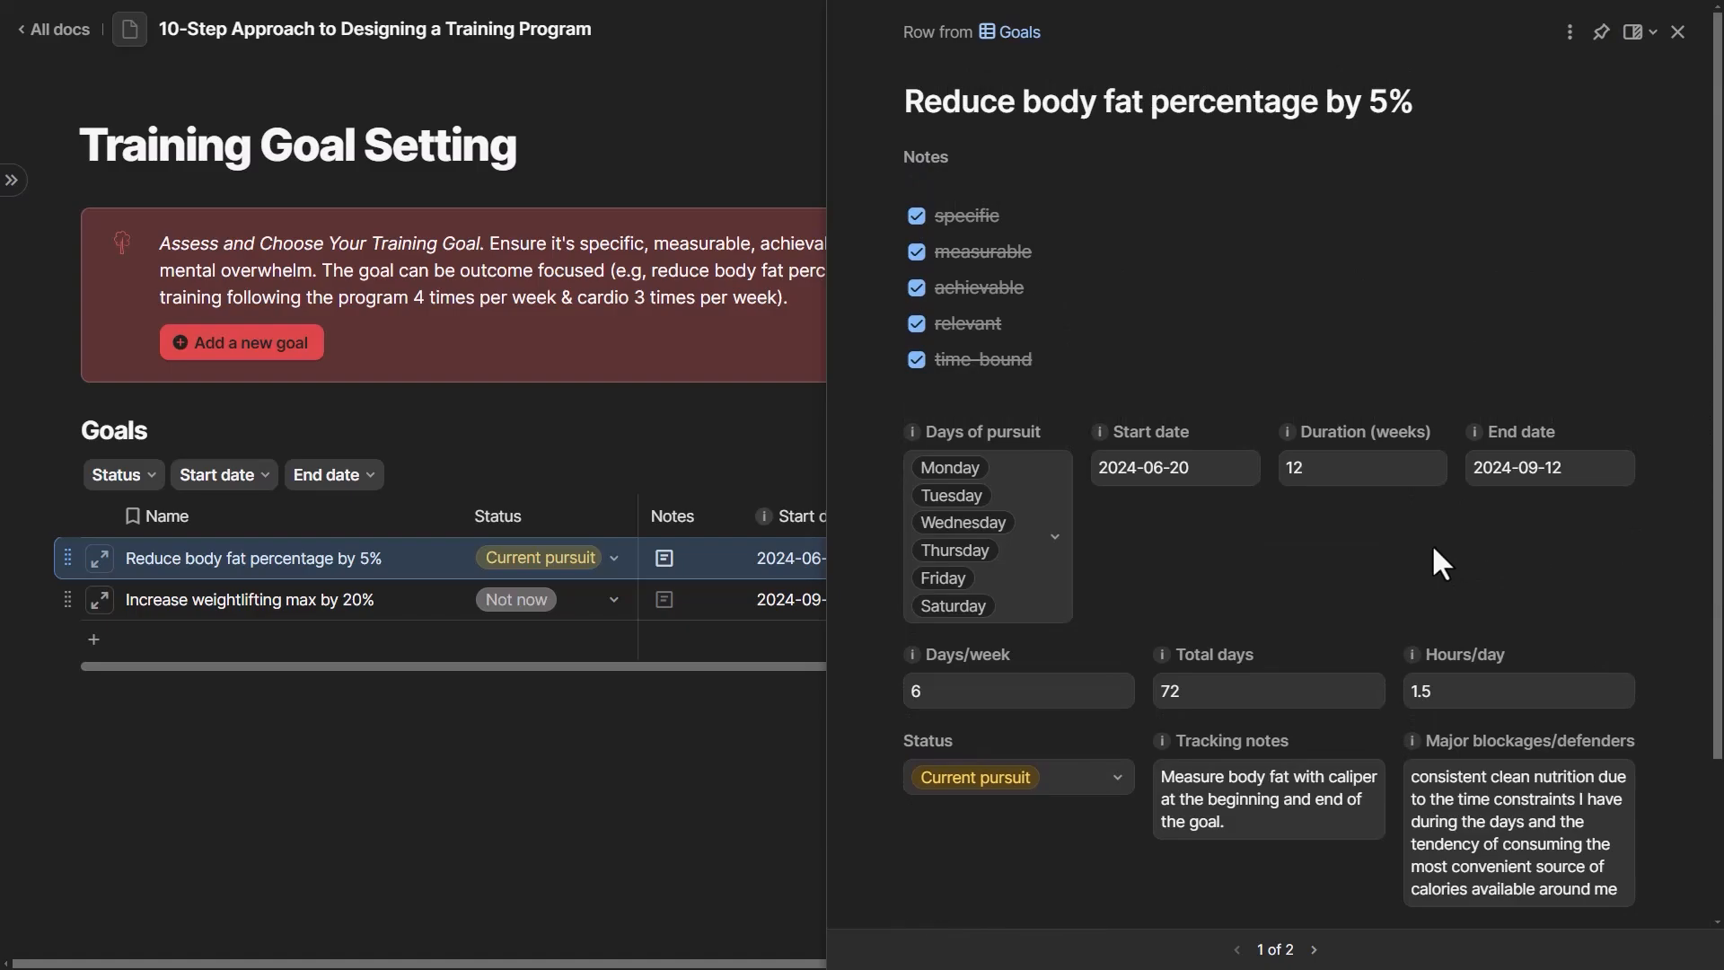
pyautogui.scroll(-3, 1431, 559)
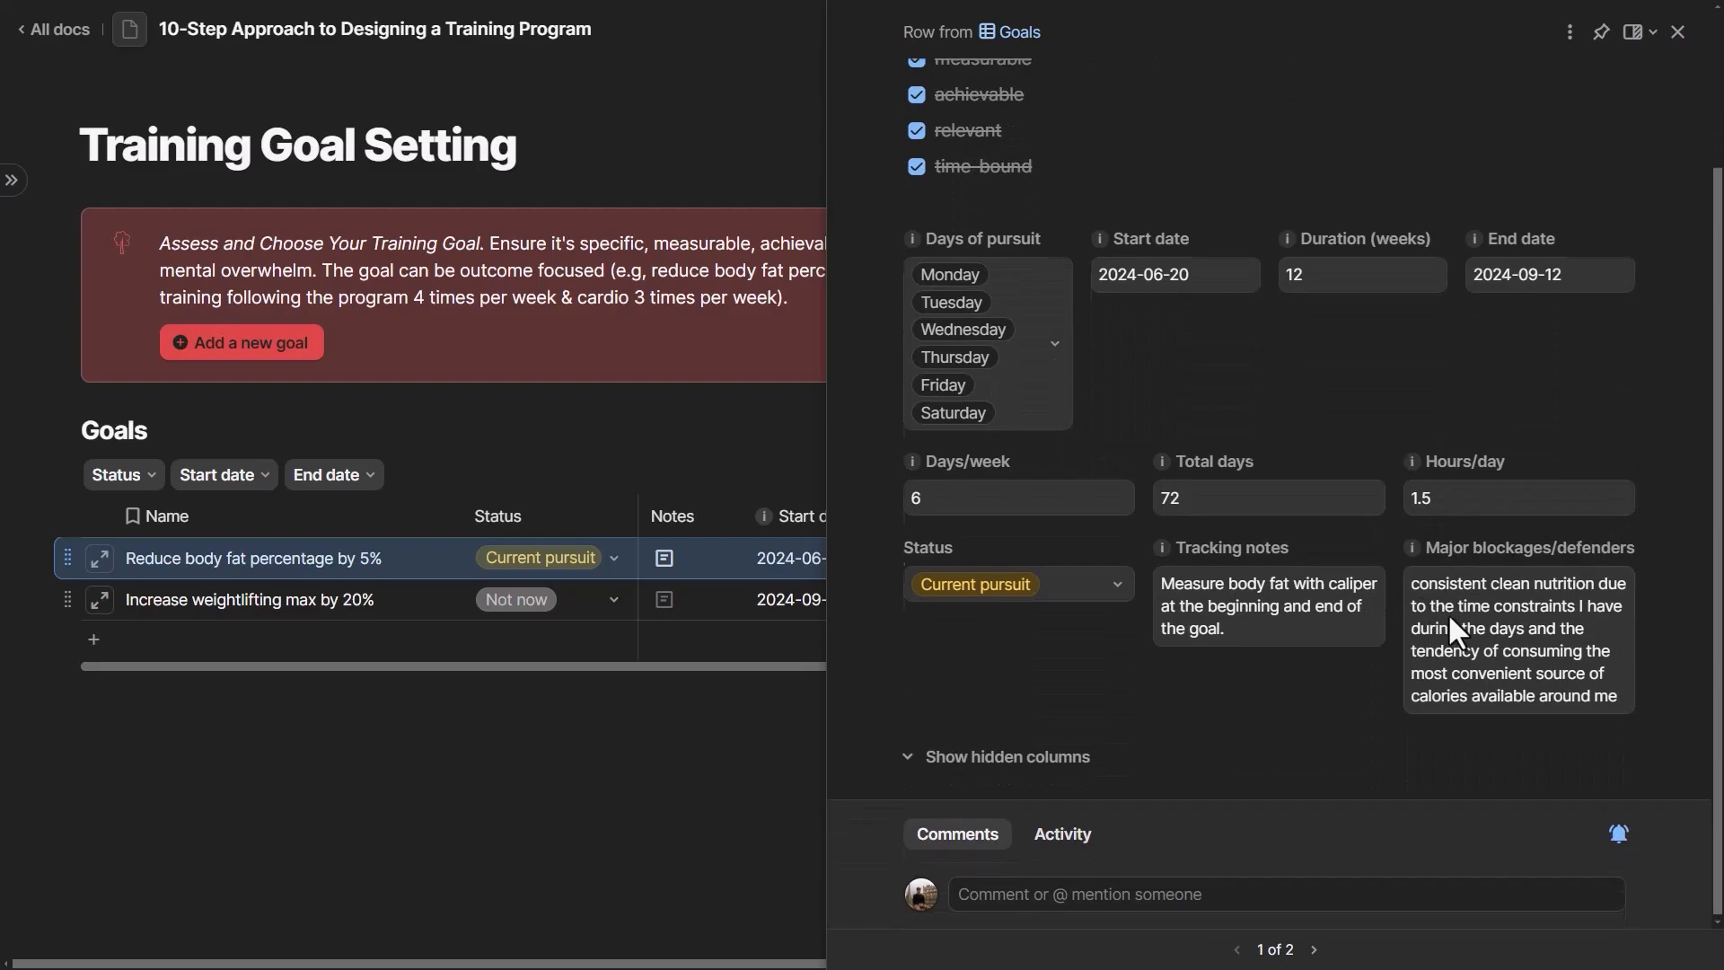
pyautogui.scroll(3, 1447, 606)
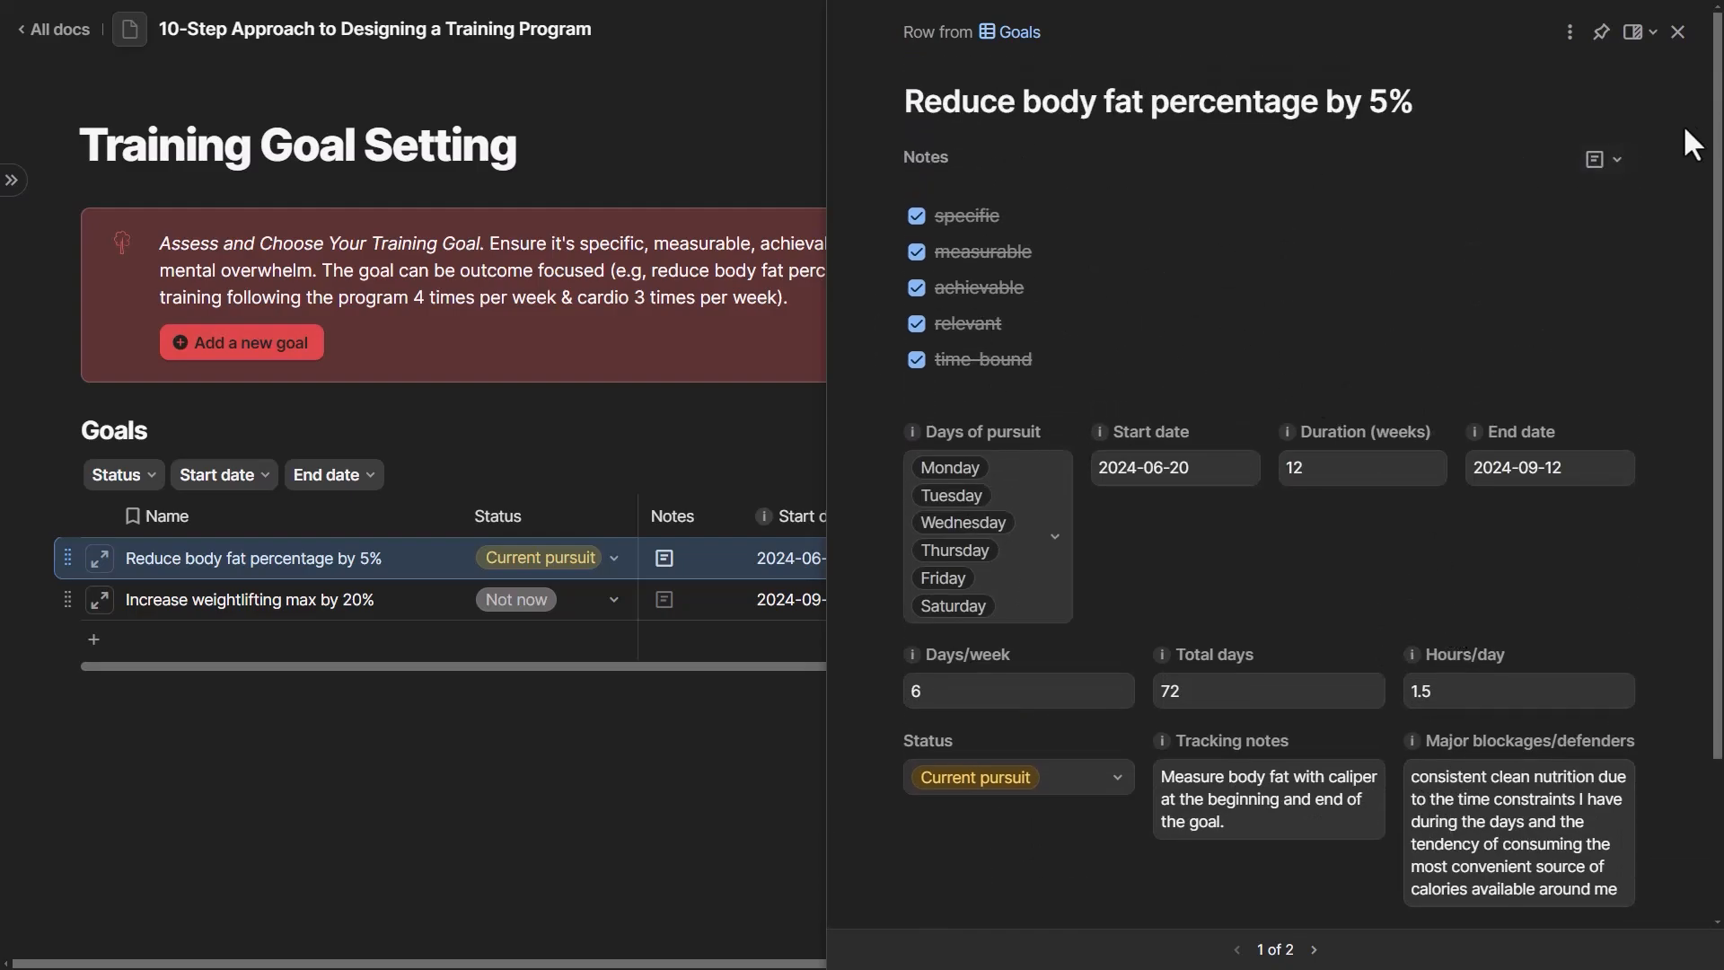
# - Switch the goal's details to the full-page layout, review the fields and return to the Goals table
pyautogui.click(1642, 31)
pyautogui.click(1412, 100)
pyautogui.click(1642, 32)
pyautogui.click(1595, 144)
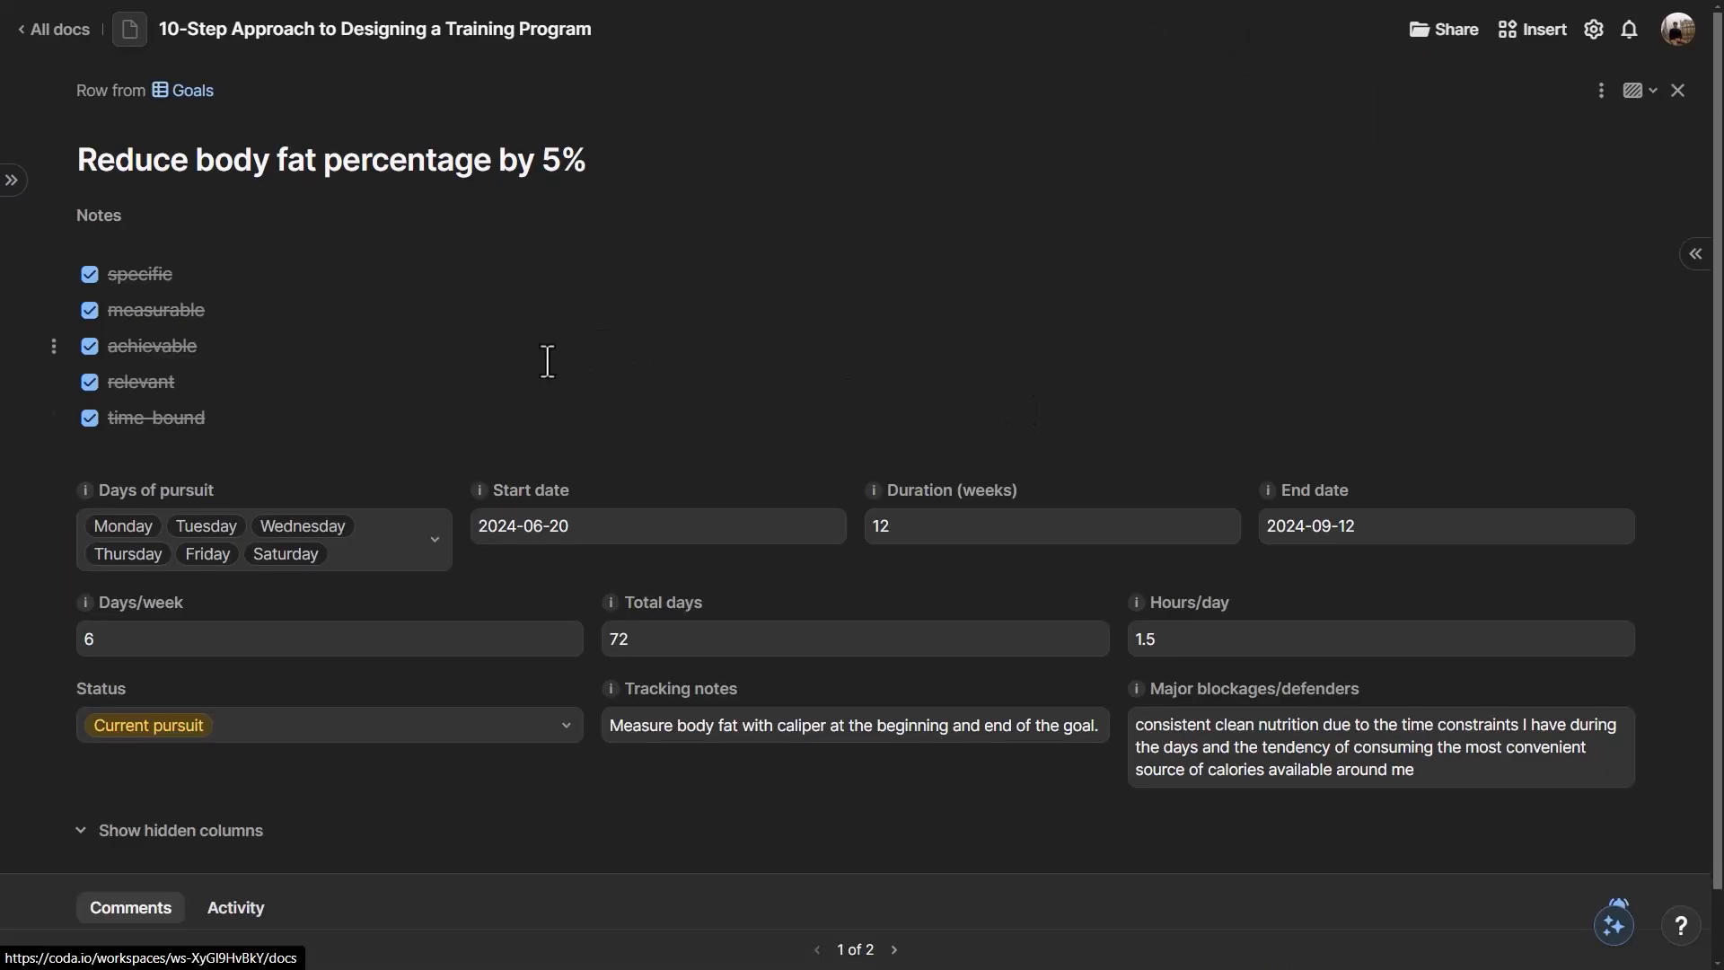
pyautogui.scroll(-1, 795, 420)
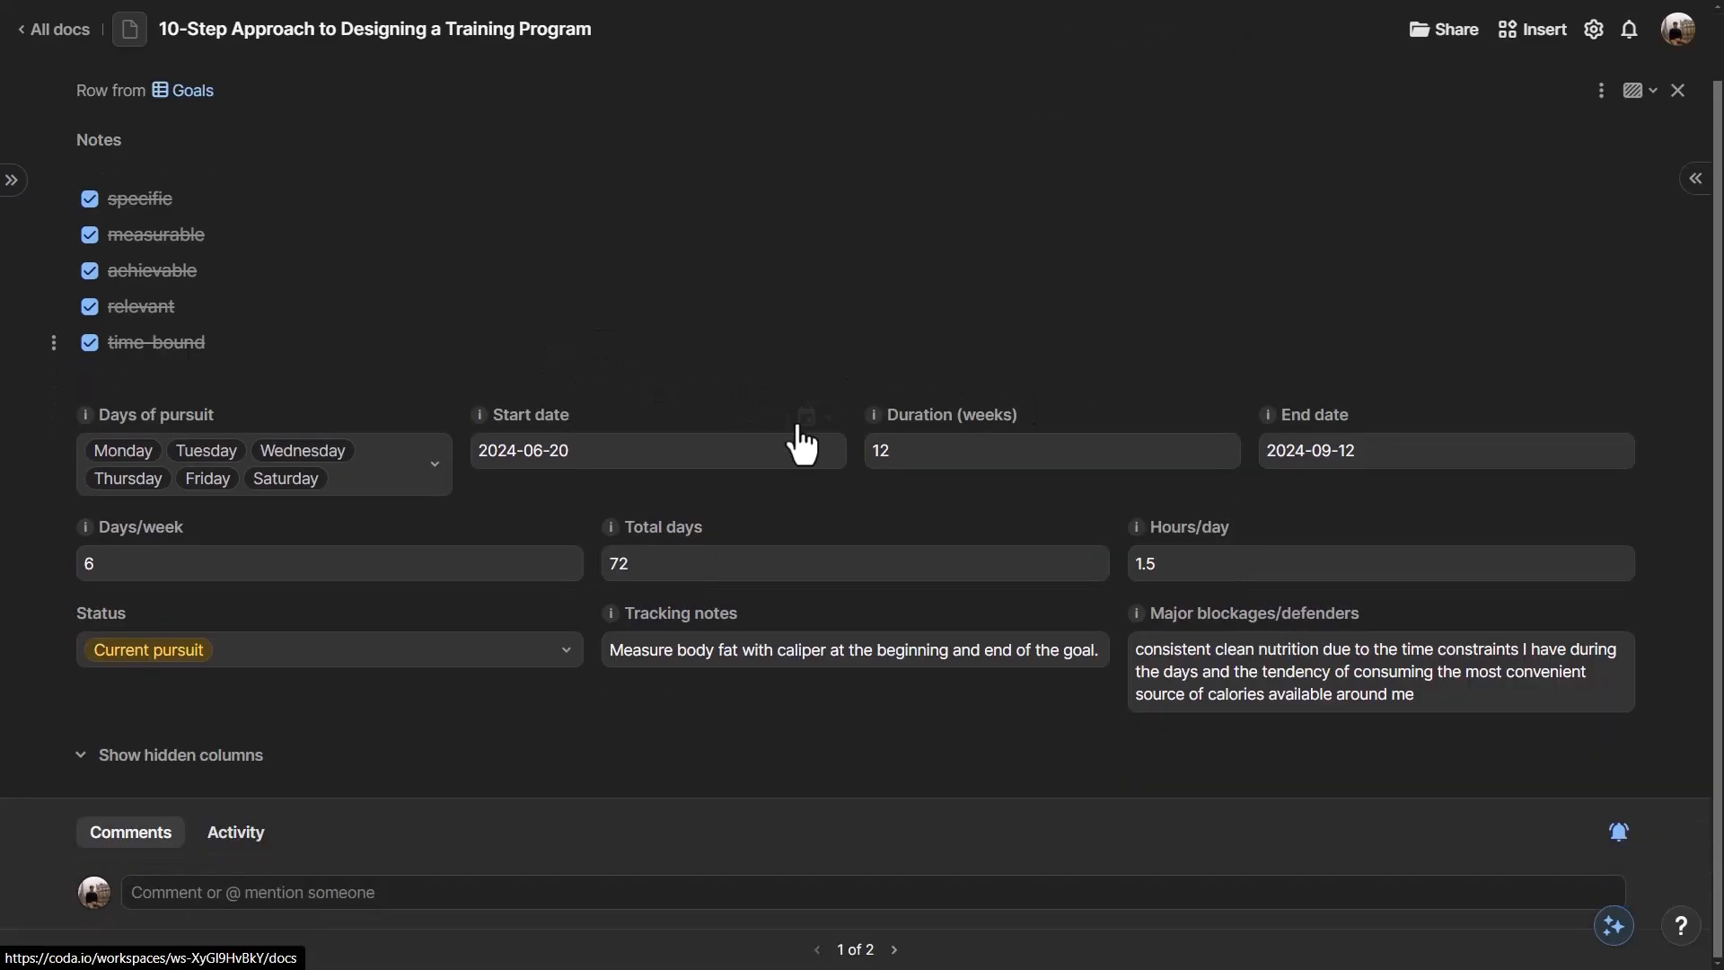
pyautogui.press('Escape')
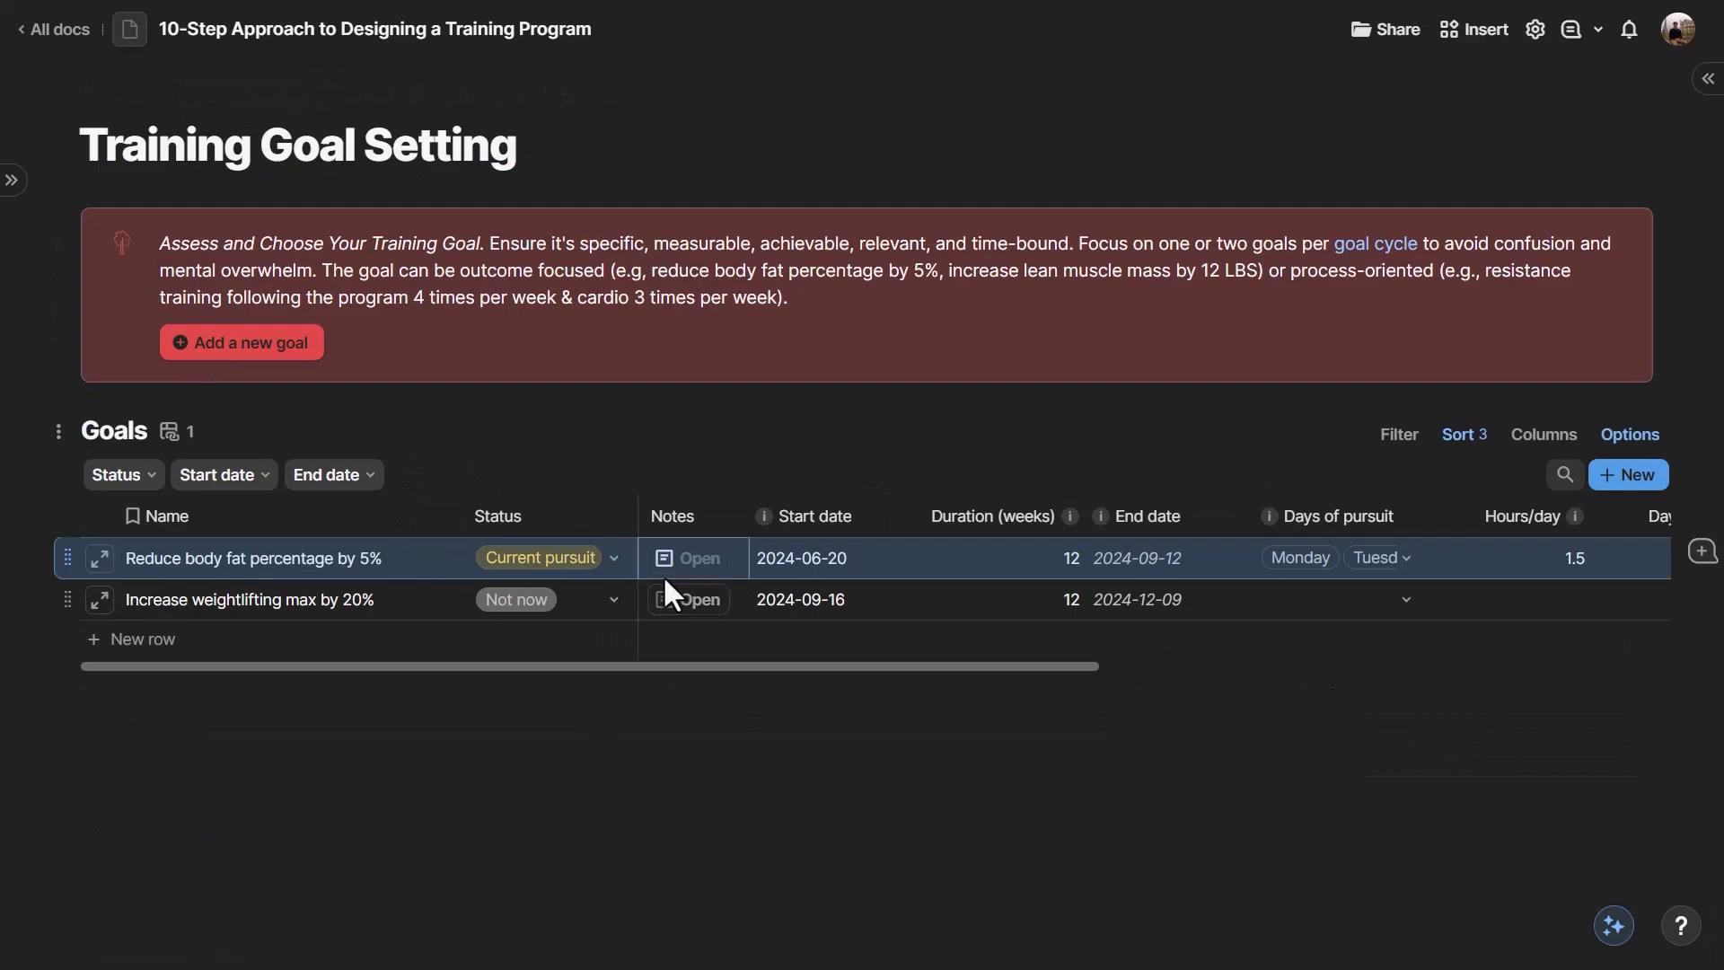
# - Leave the Goals table and open the Training Frequency Setting page
pyautogui.click(490, 604)
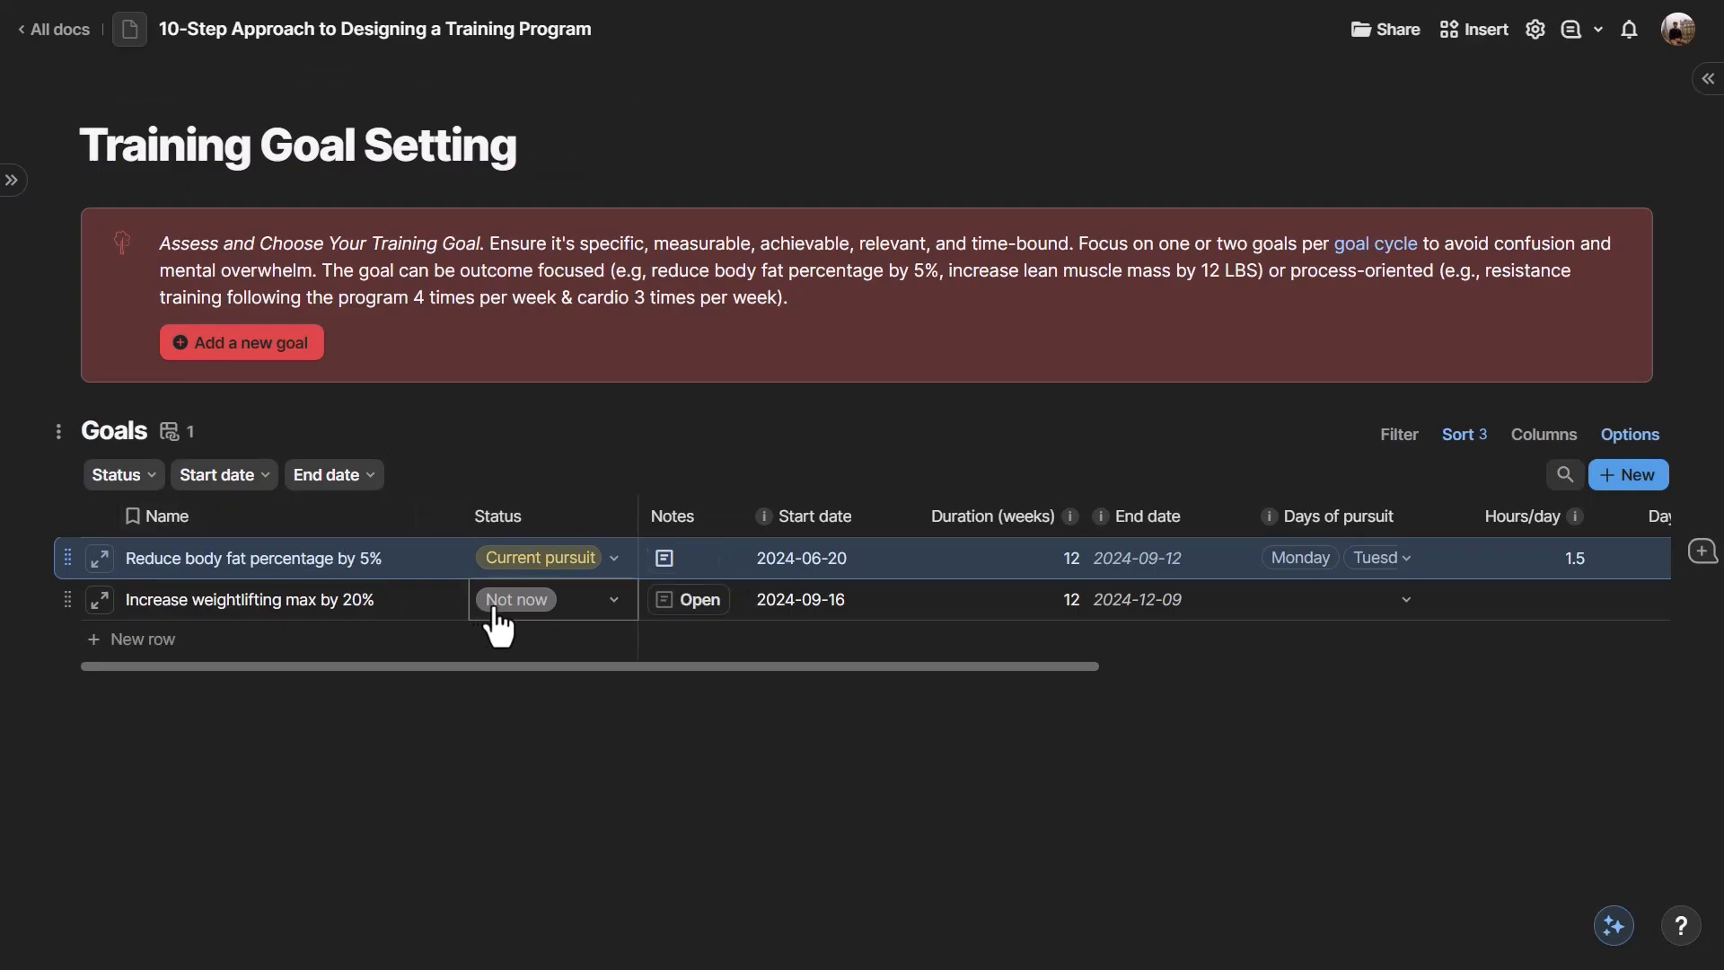
pyautogui.click(617, 575)
pyautogui.moveTo(9, 278)
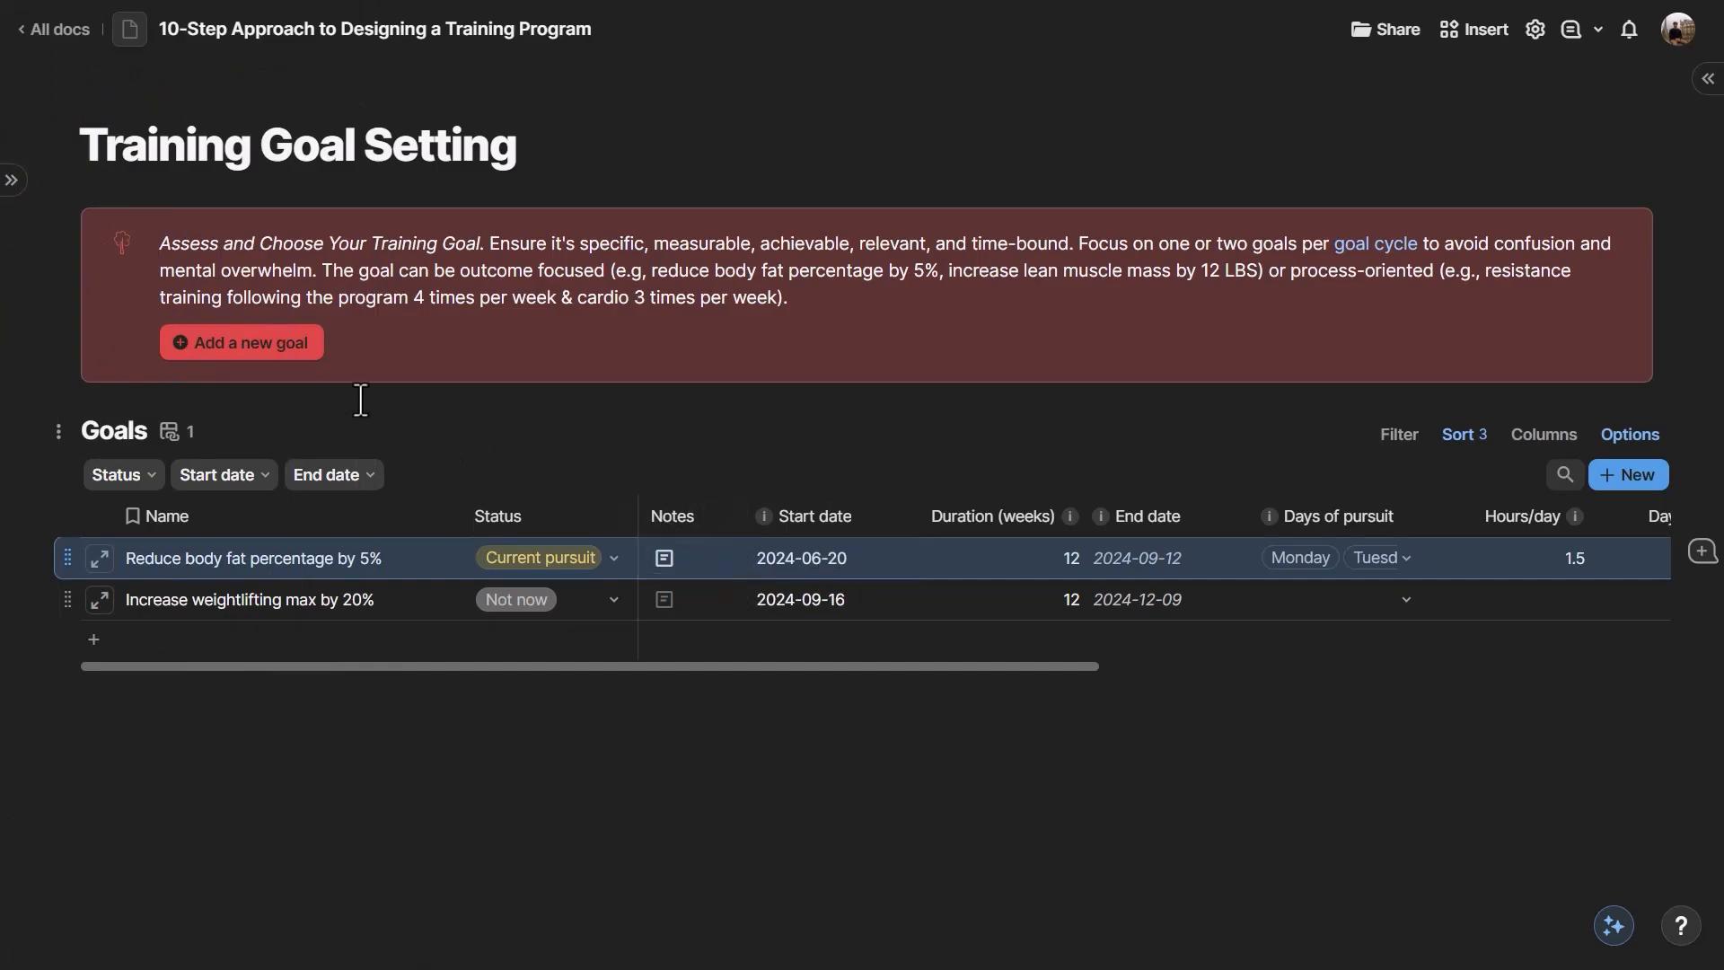
pyautogui.moveTo(7, 418)
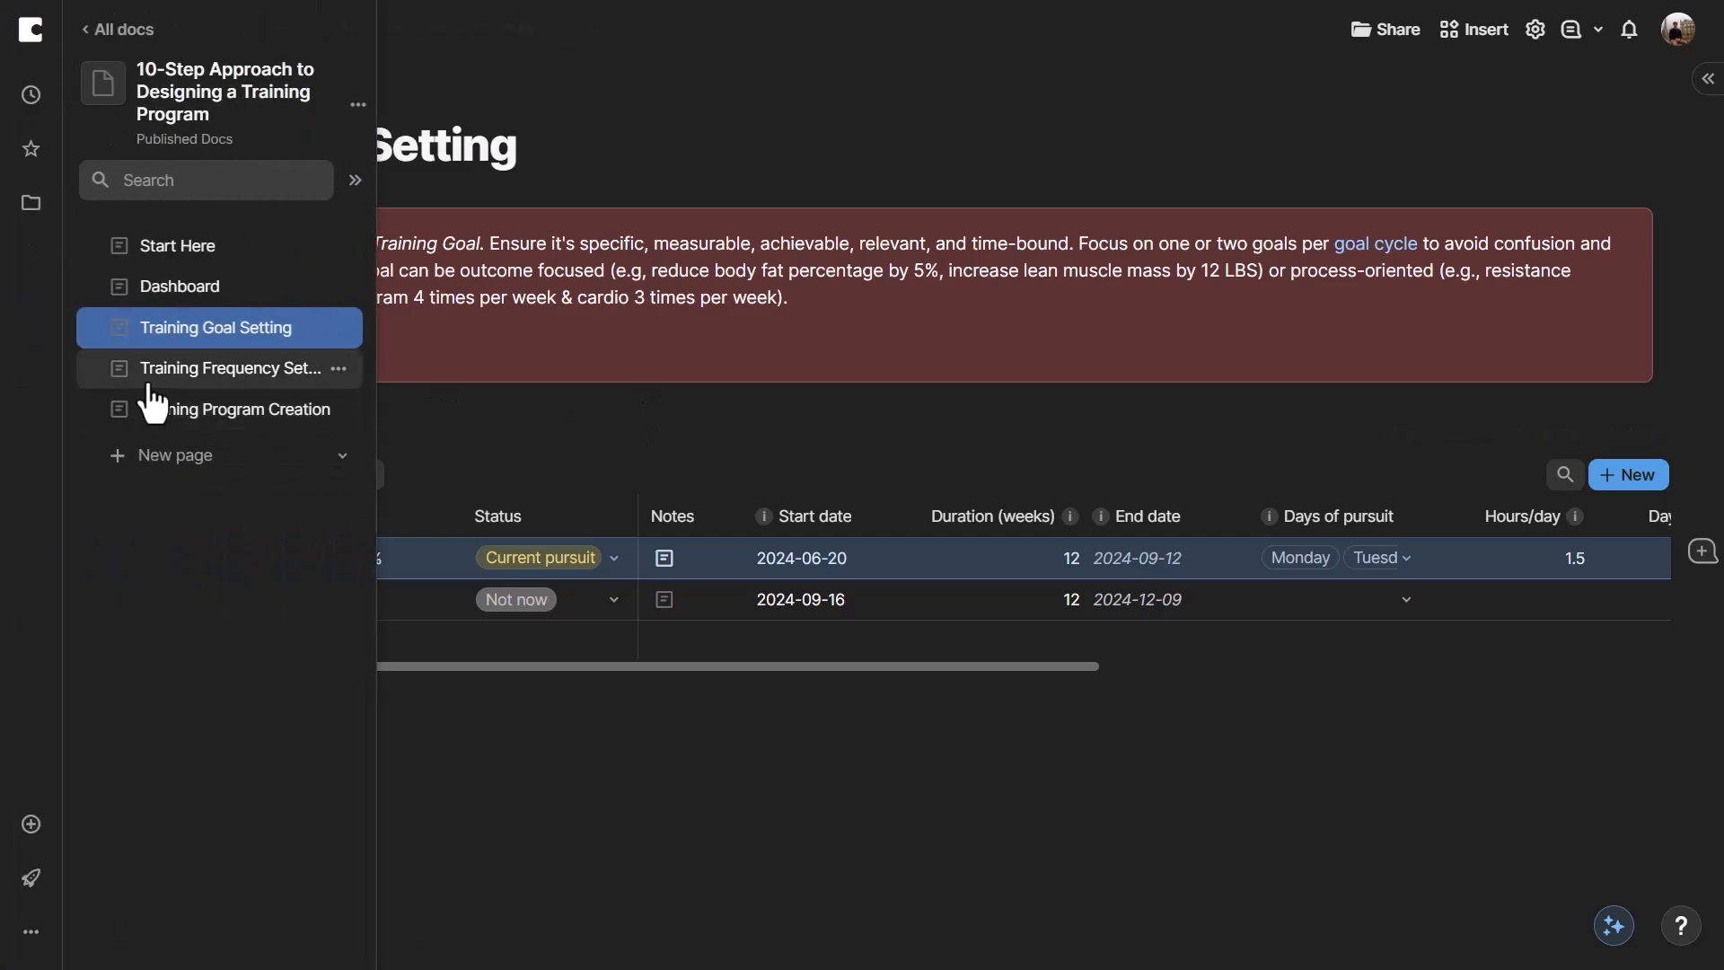
pyautogui.click(232, 371)
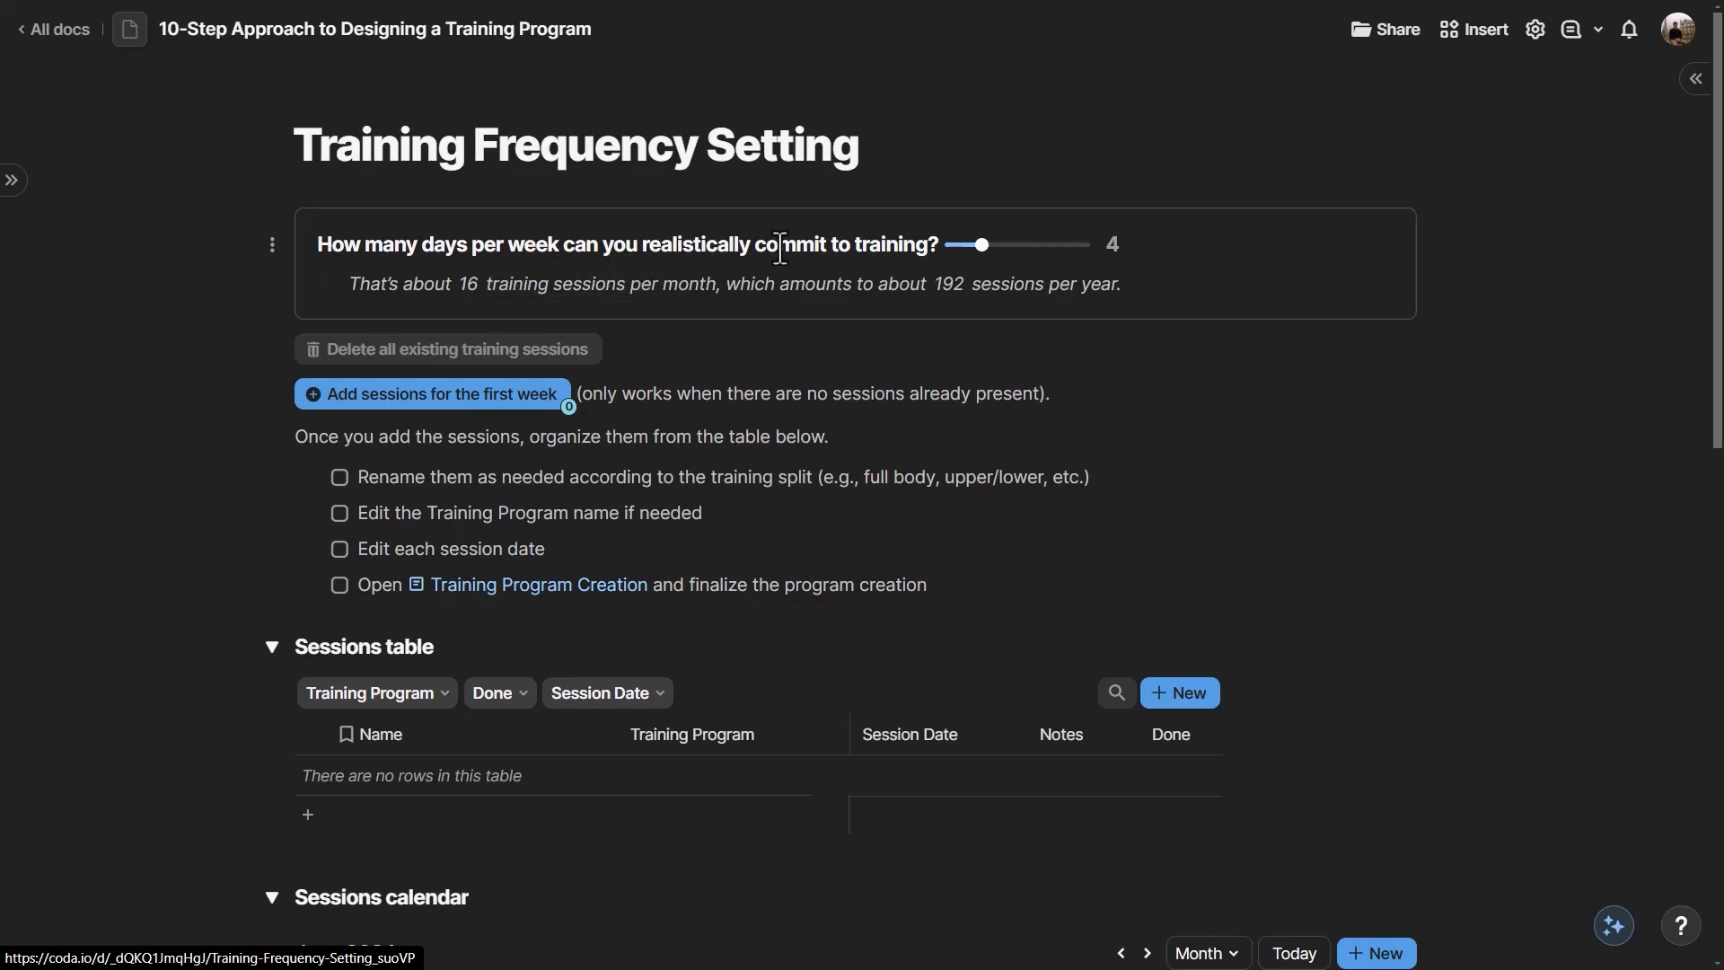
# - Try the weekly commitment slider at 14, set it to 4 days, and add the sessions for the first week
pyautogui.moveTo(981, 246); pyautogui.dragTo(1082, 243)
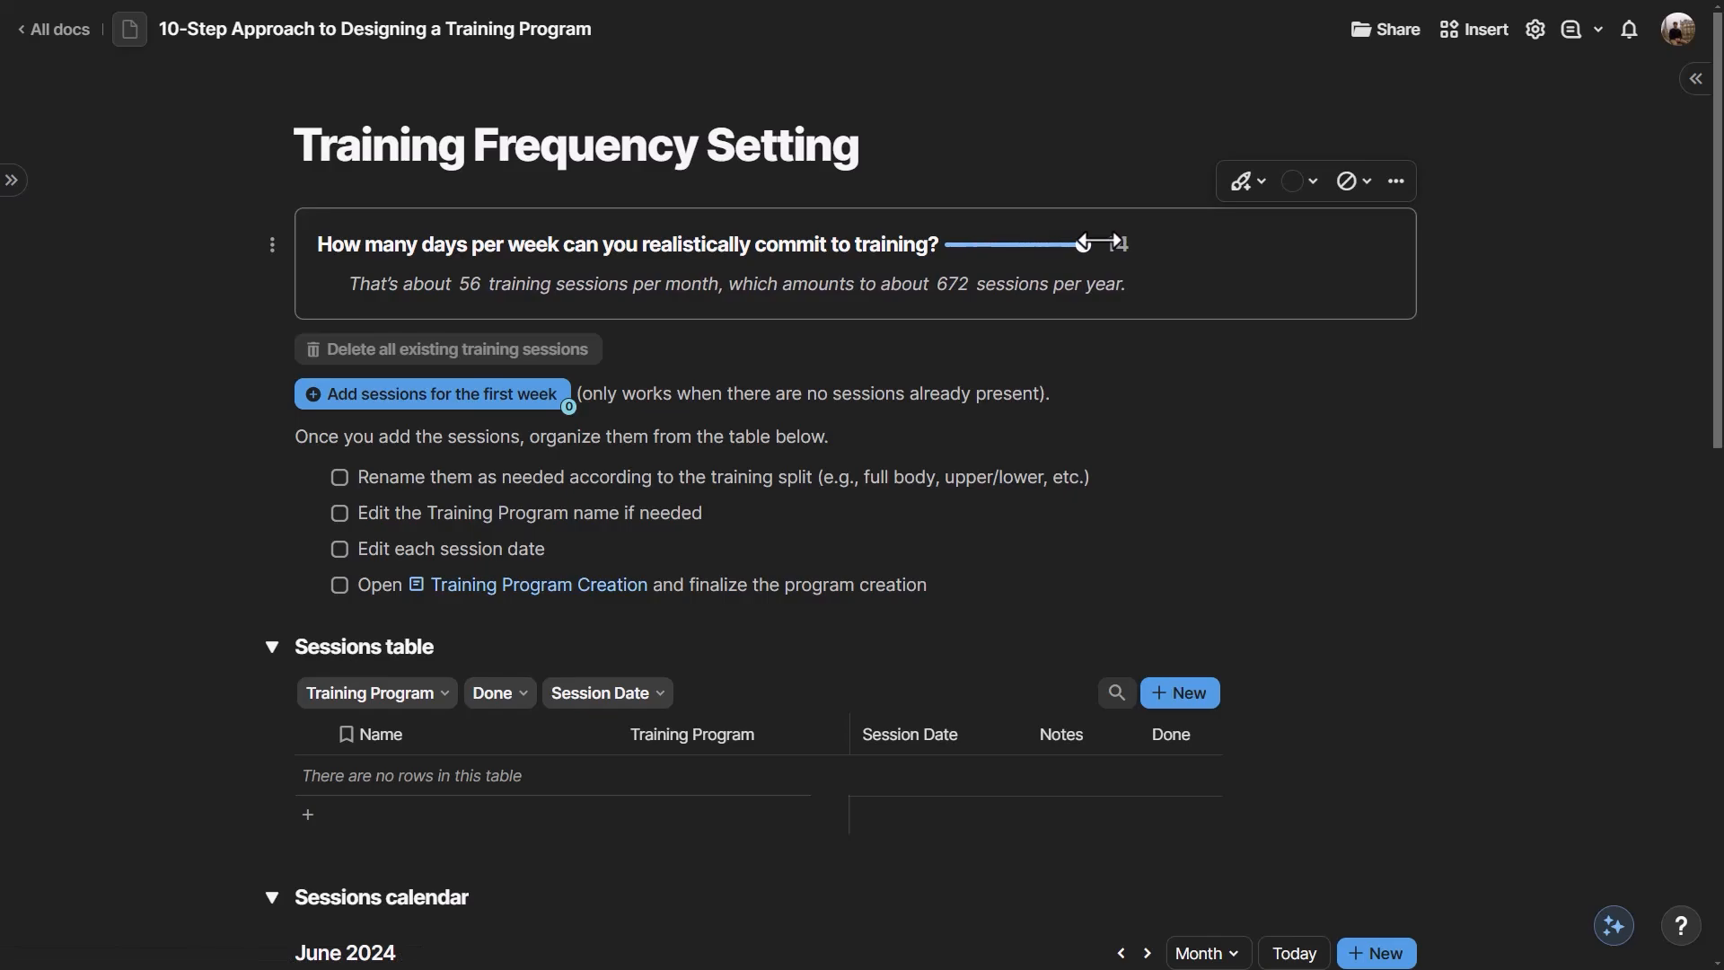
pyautogui.moveTo(1097, 243); pyautogui.dragTo(981, 247)
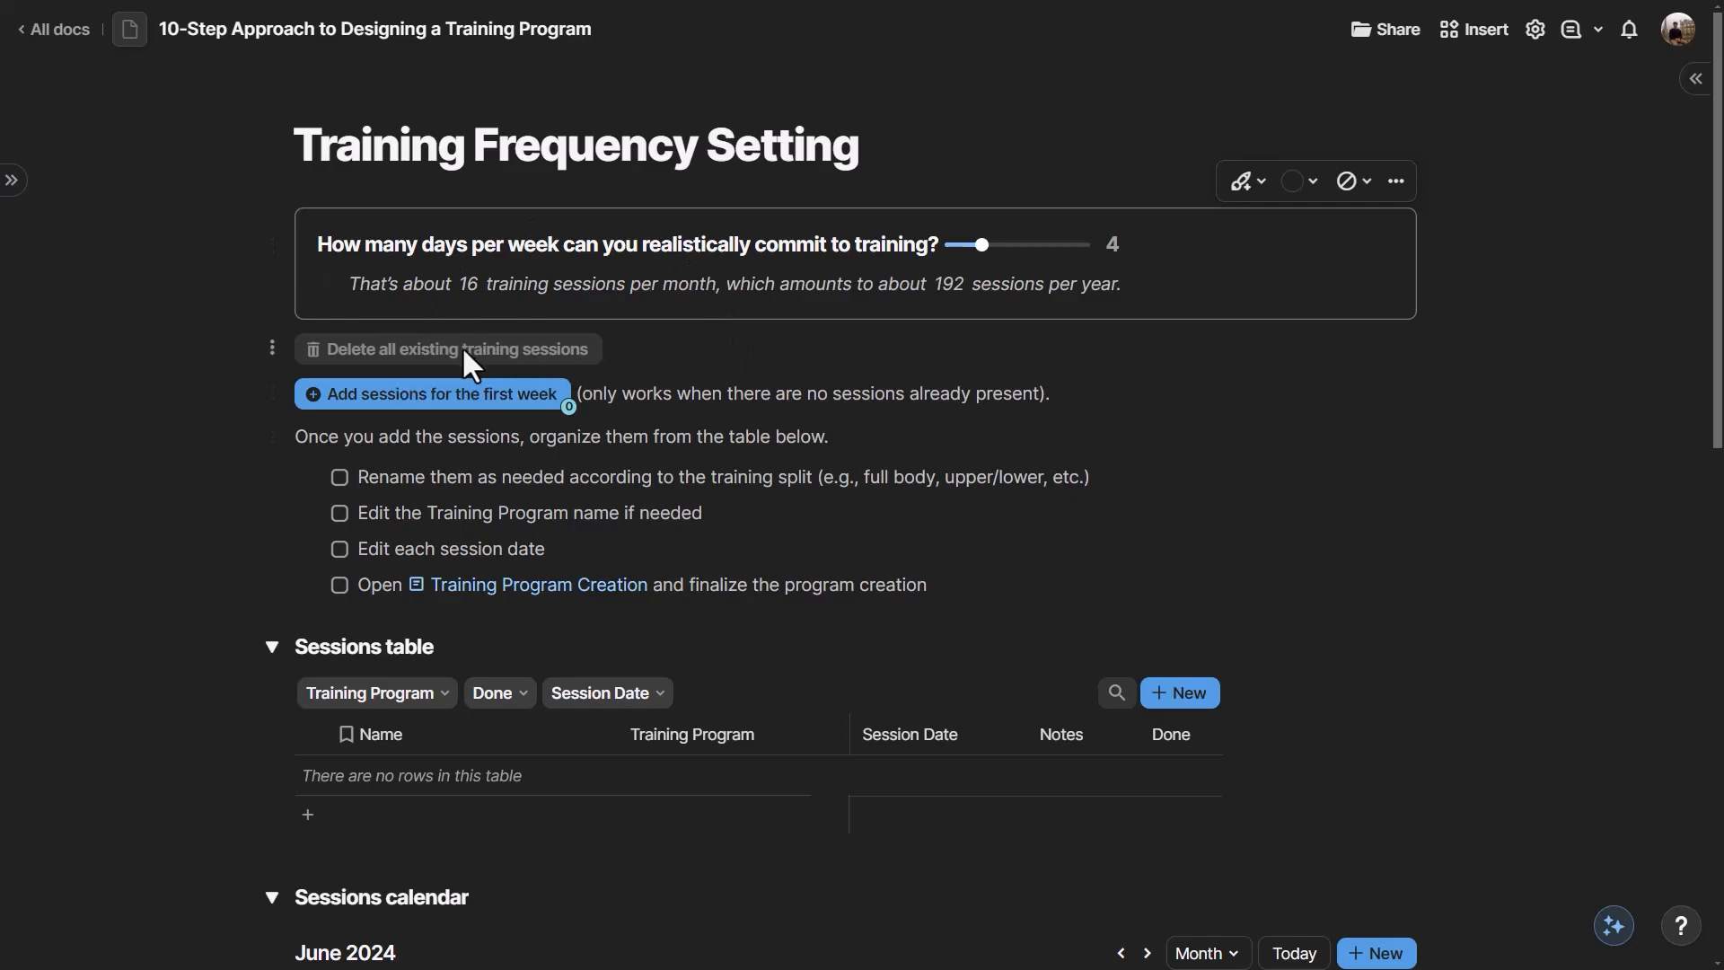
pyautogui.click(269, 350)
pyautogui.click(690, 352)
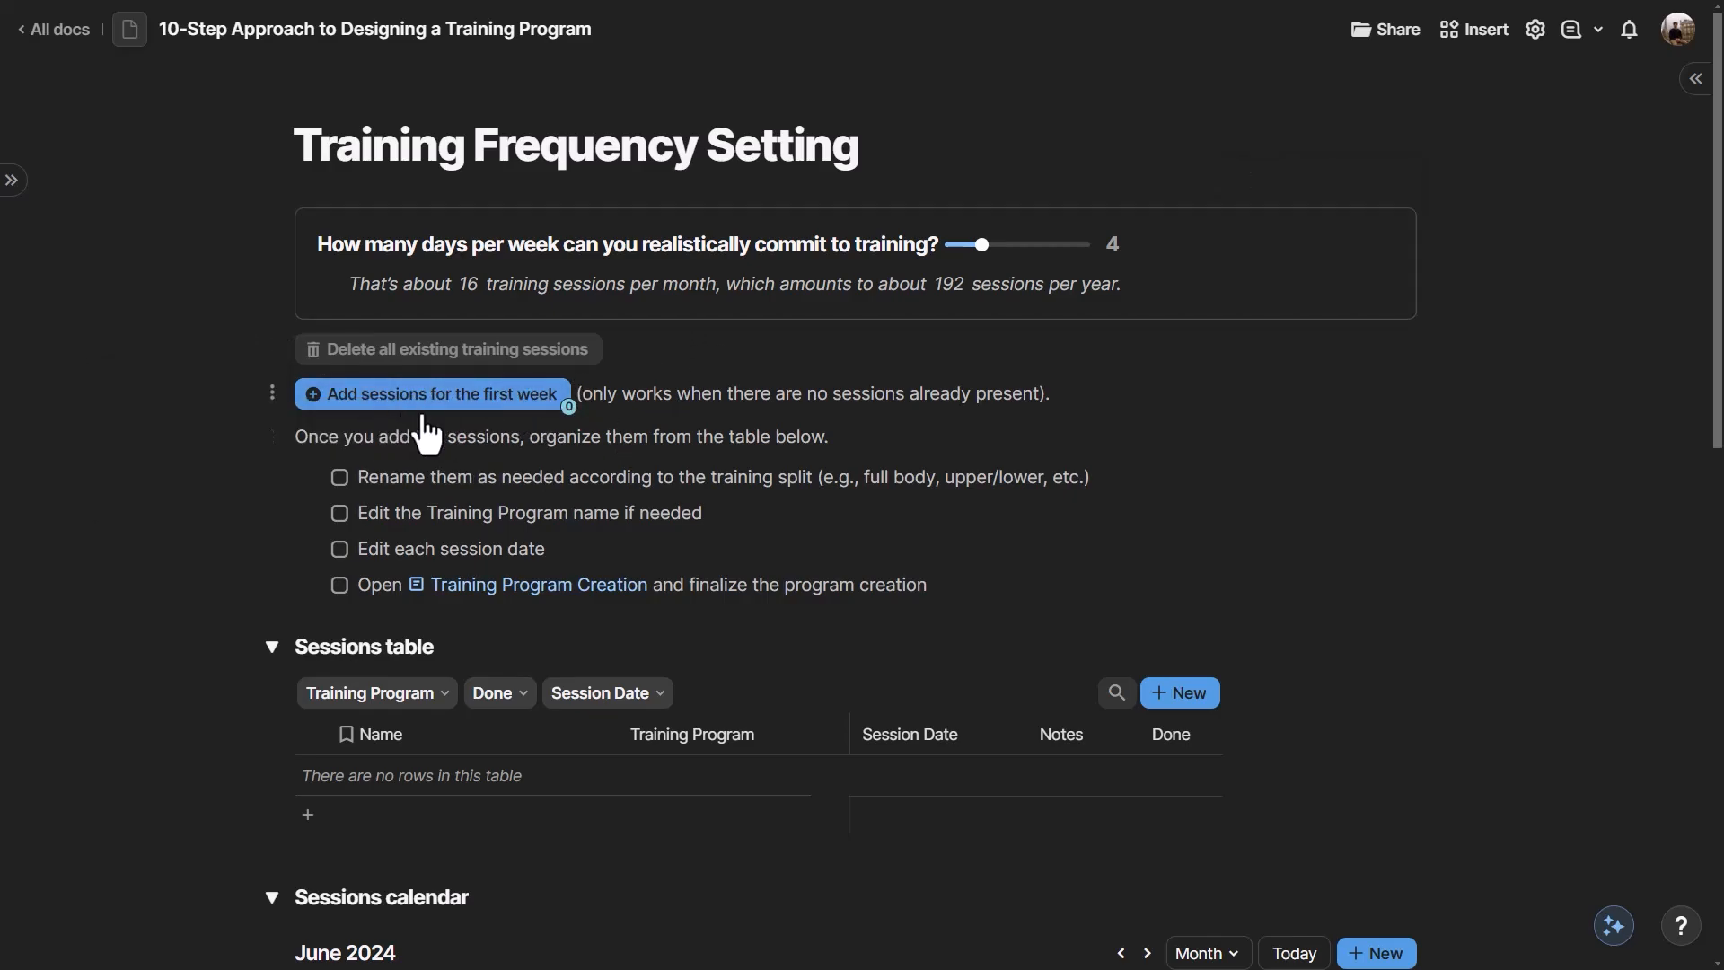
pyautogui.click(490, 397)
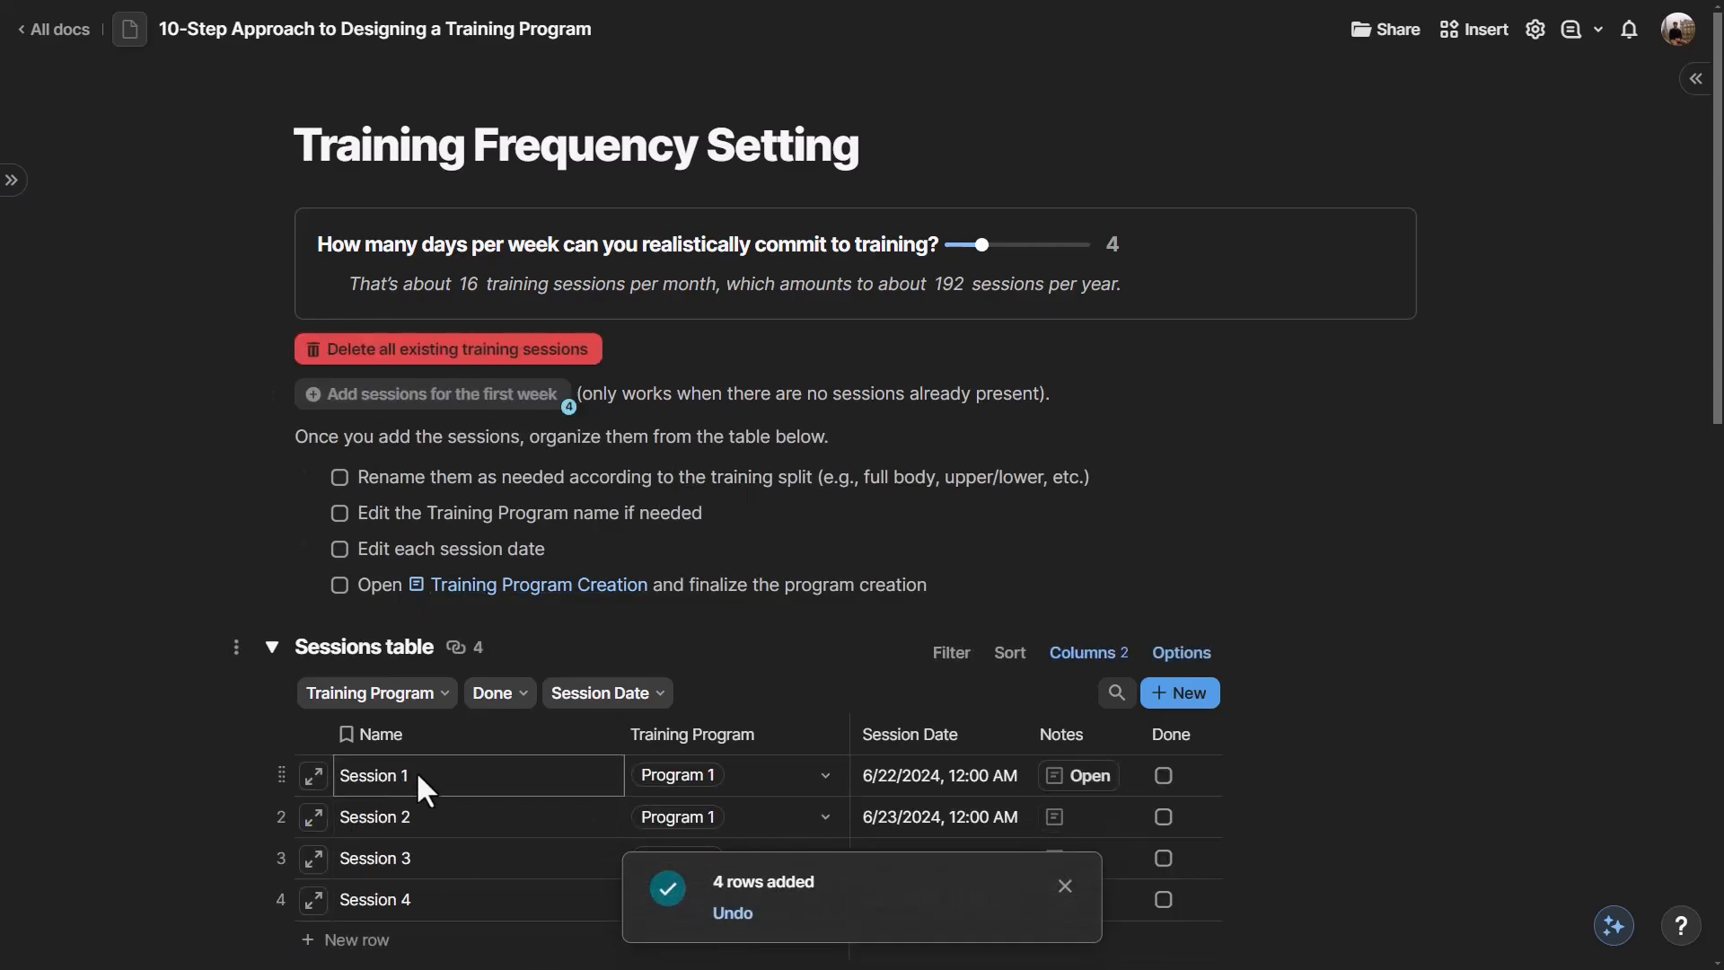
# - Check off the task about renaming sessions by training split and select the four session names in the Sessions table
pyautogui.moveTo(540, 436); pyautogui.dragTo(769, 434)
pyautogui.click(769, 434)
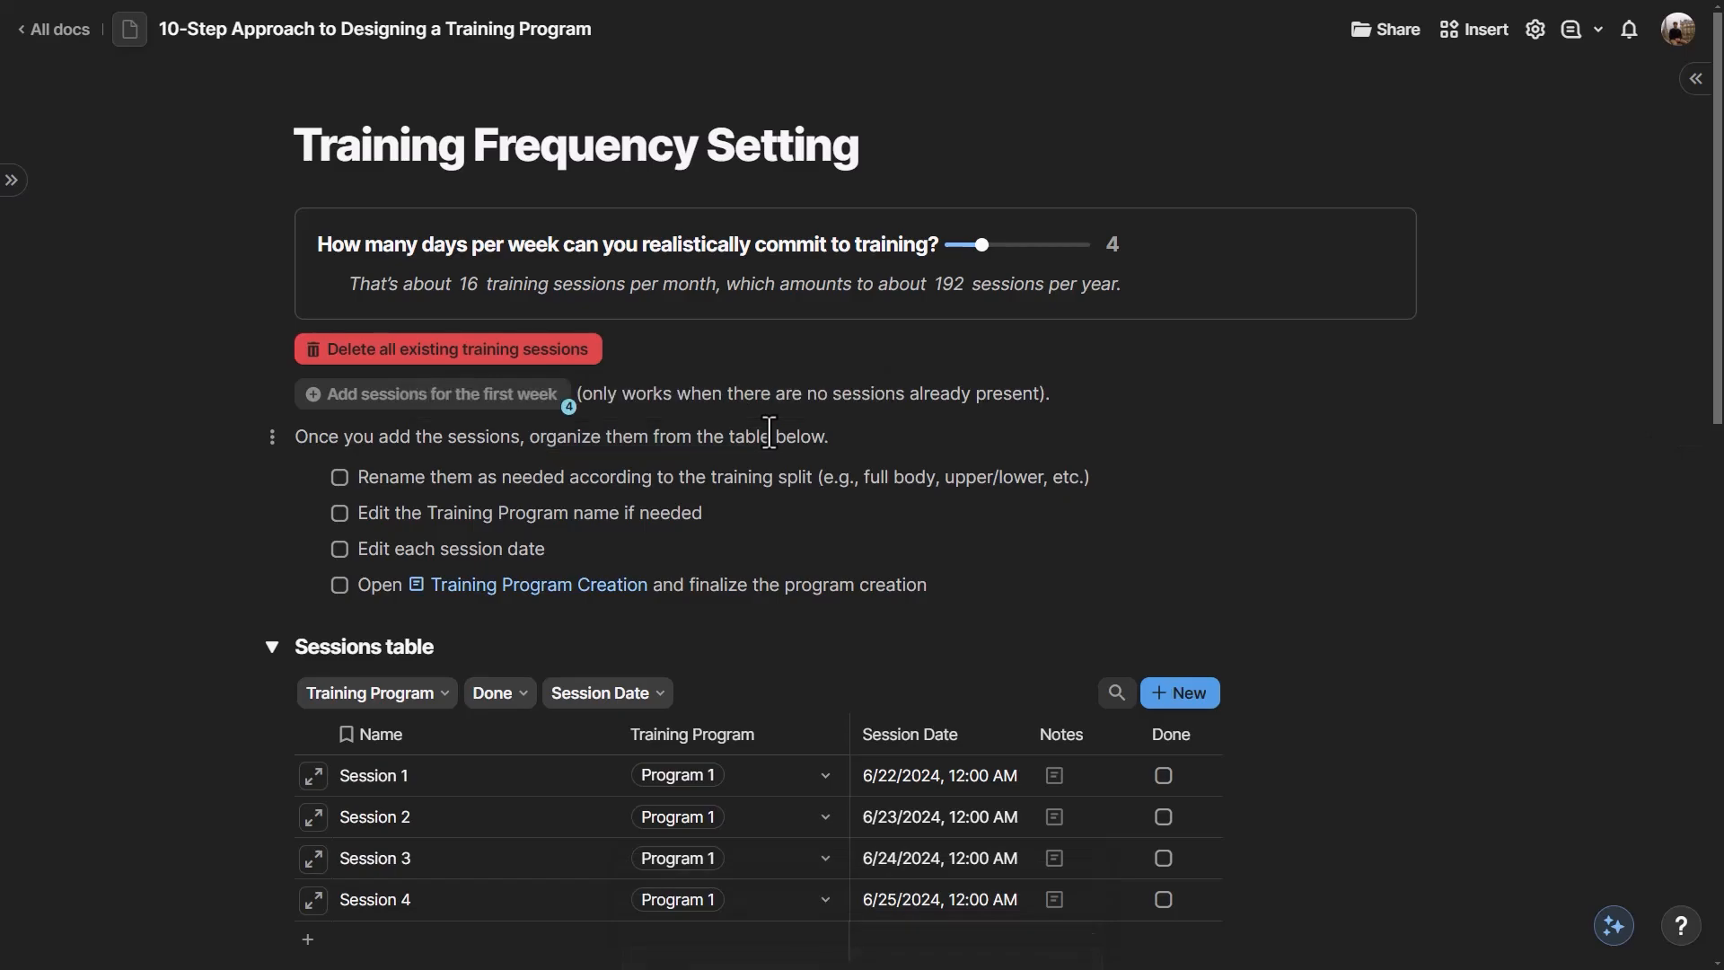
pyautogui.scroll(-1, 771, 489)
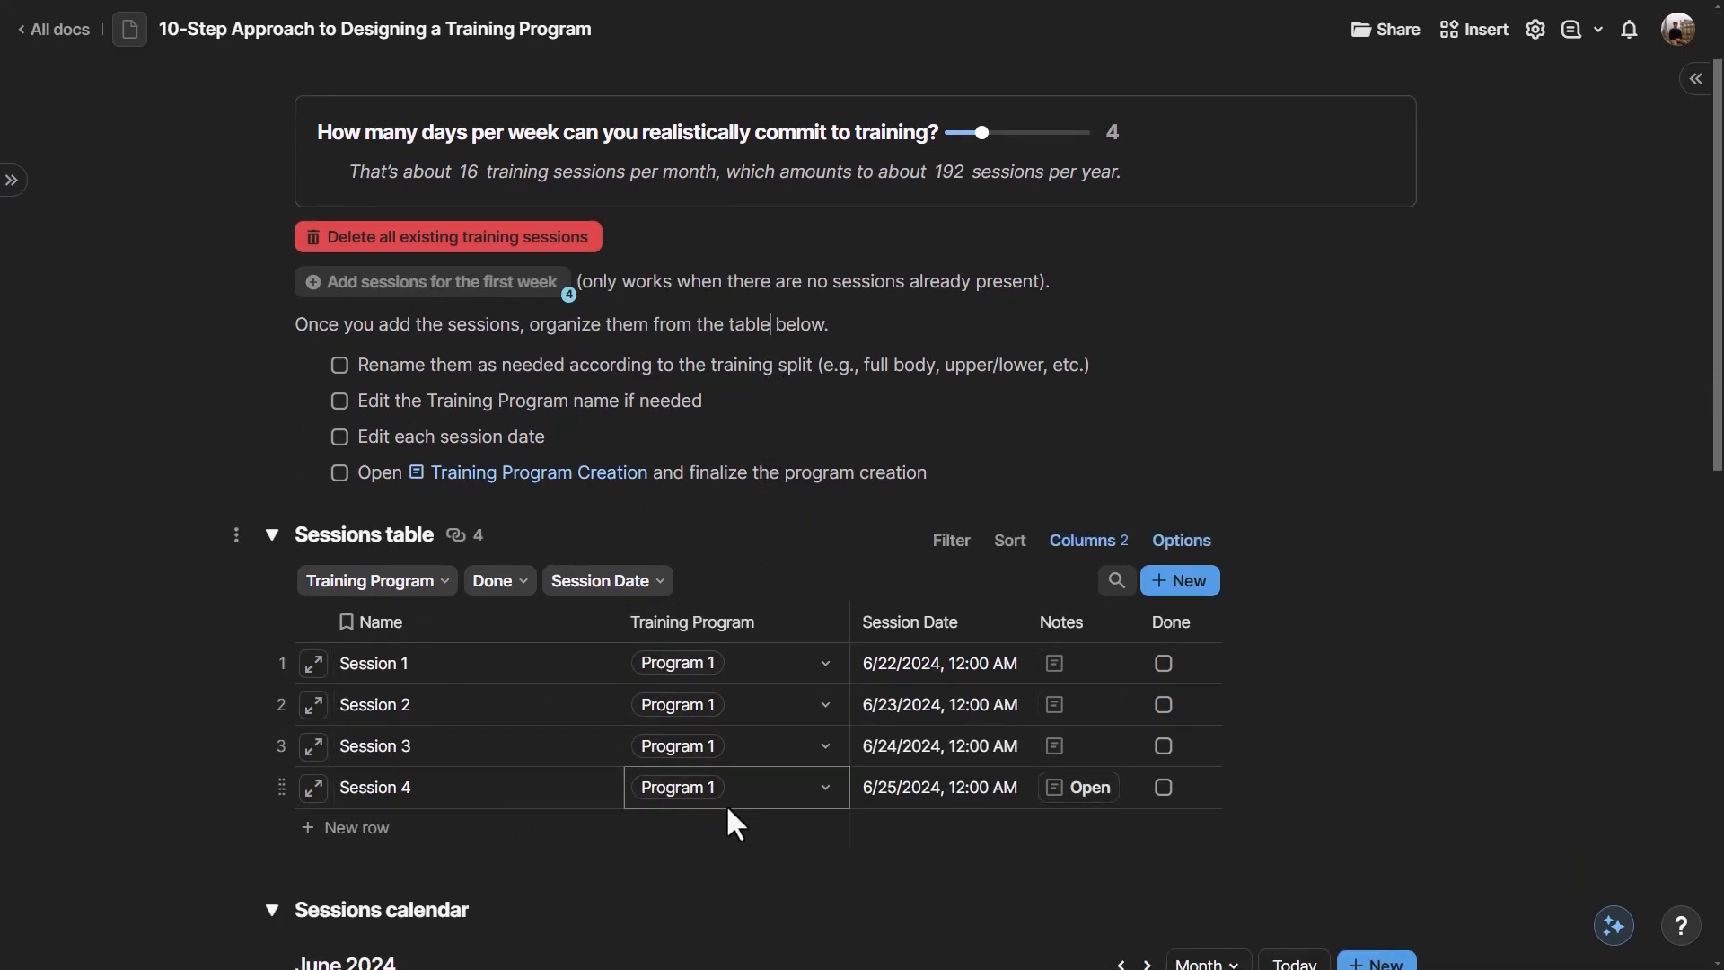
pyautogui.moveTo(380, 365); pyautogui.dragTo(773, 366)
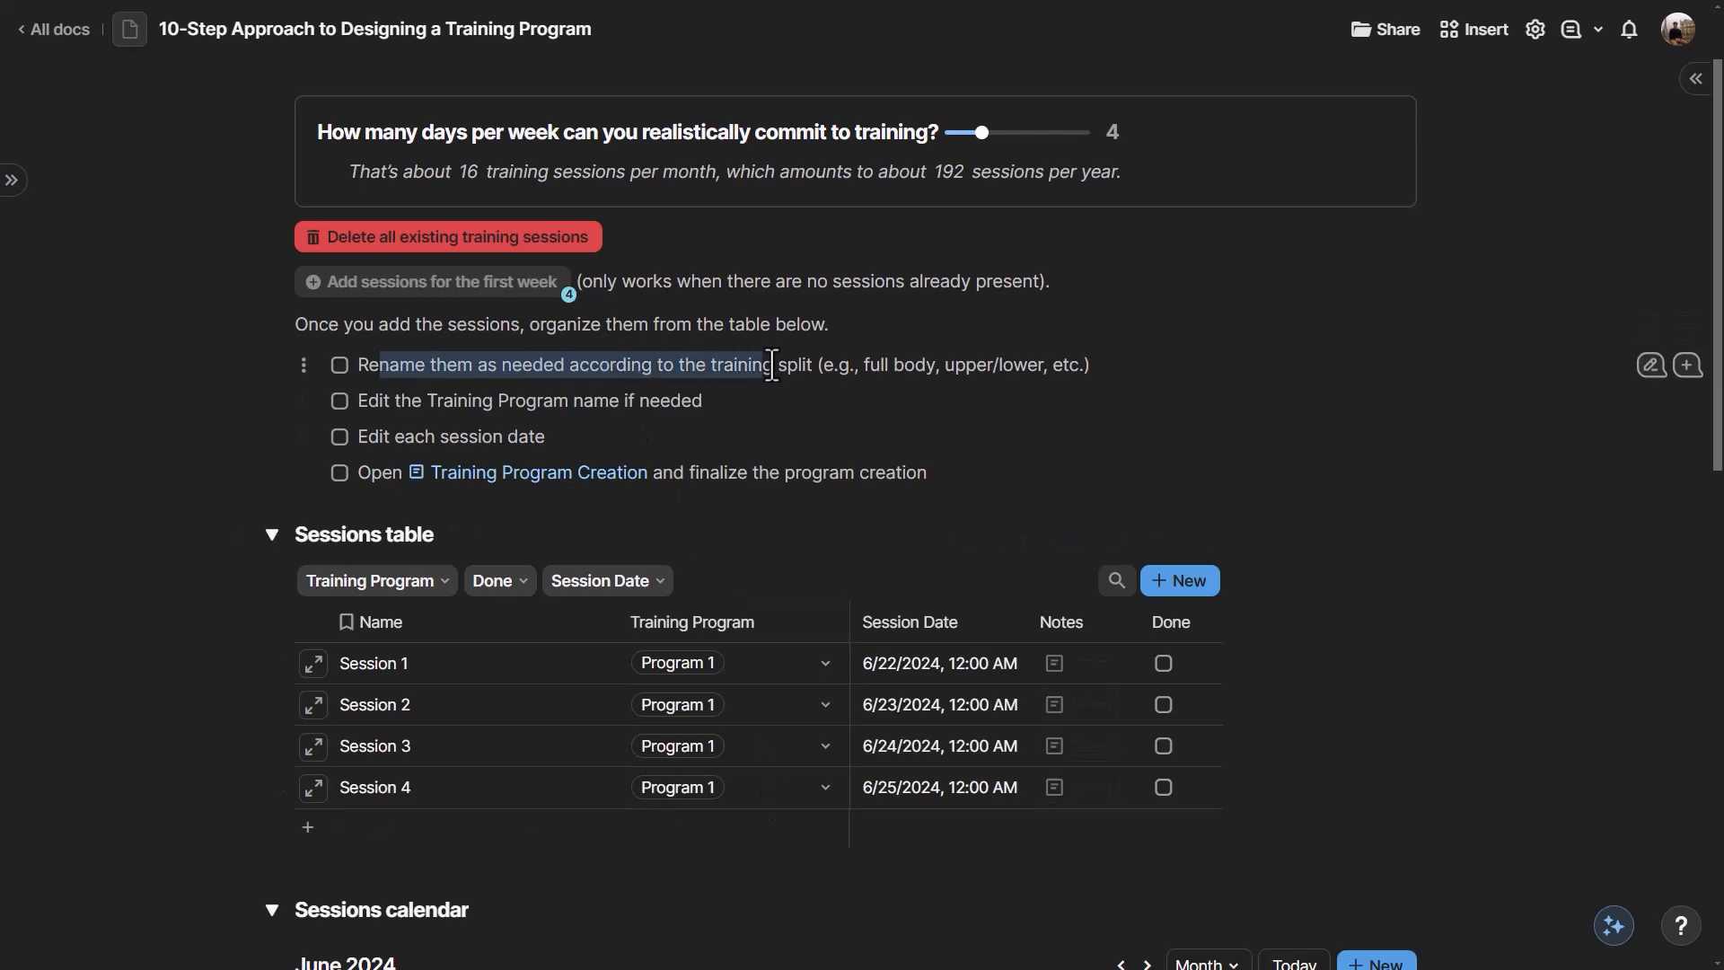
pyautogui.click(773, 365)
pyautogui.click(339, 365)
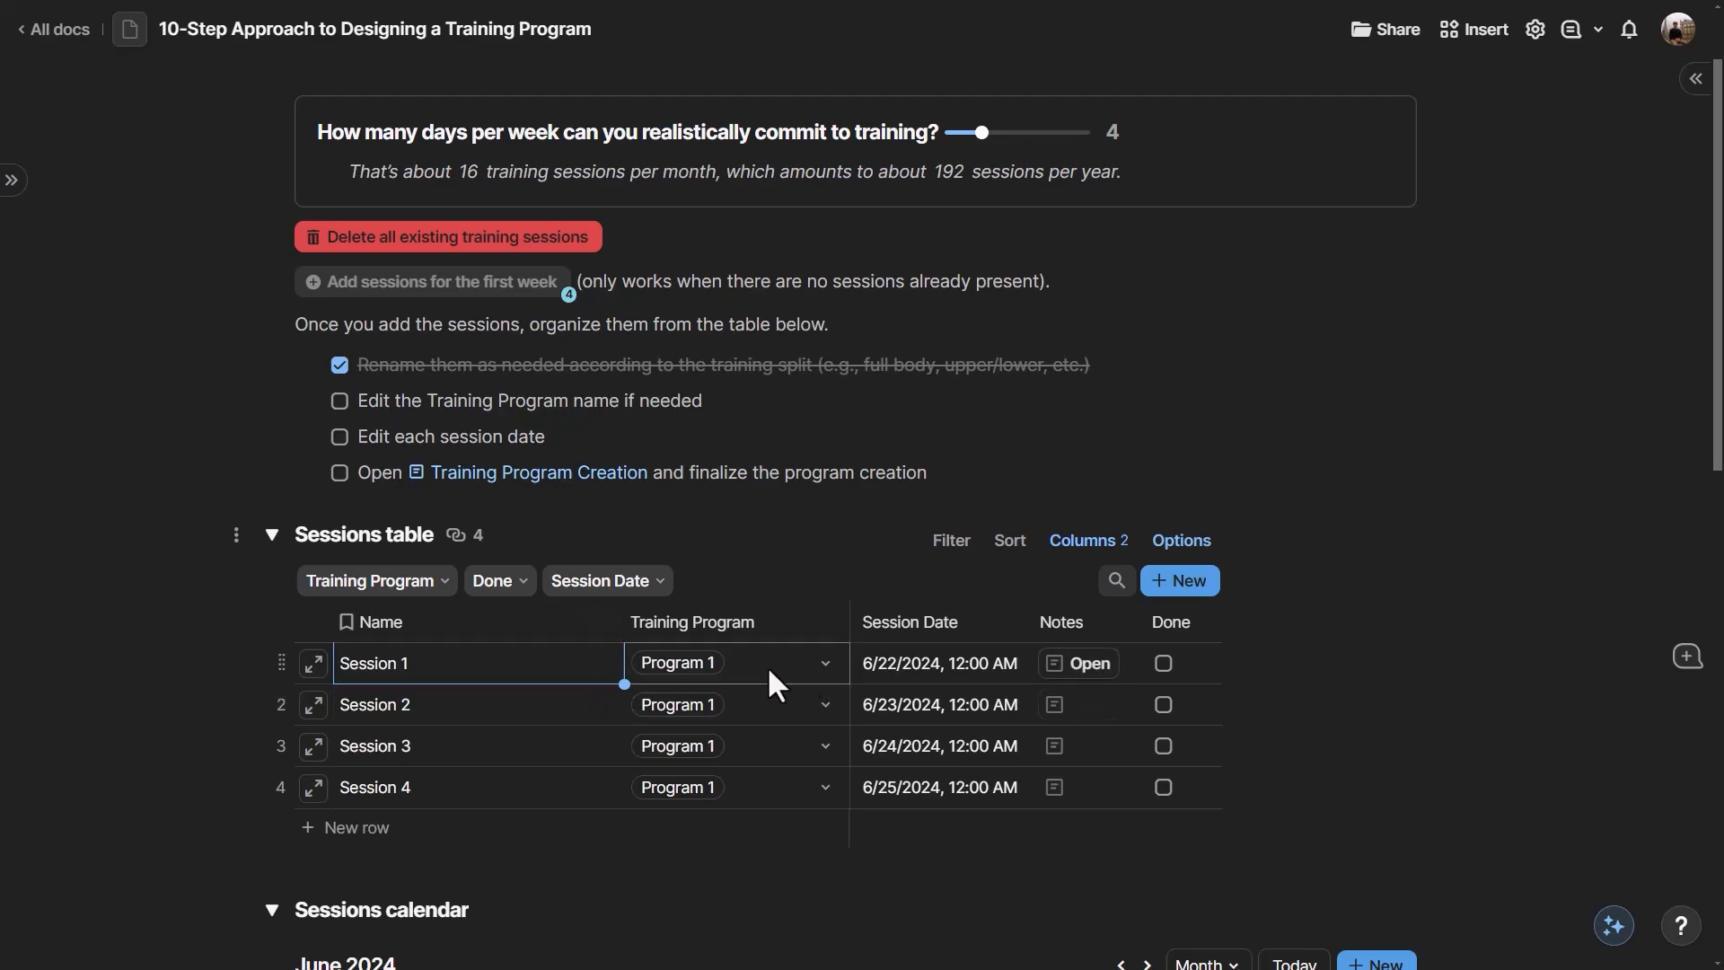
pyautogui.moveTo(428, 658); pyautogui.dragTo(422, 785)
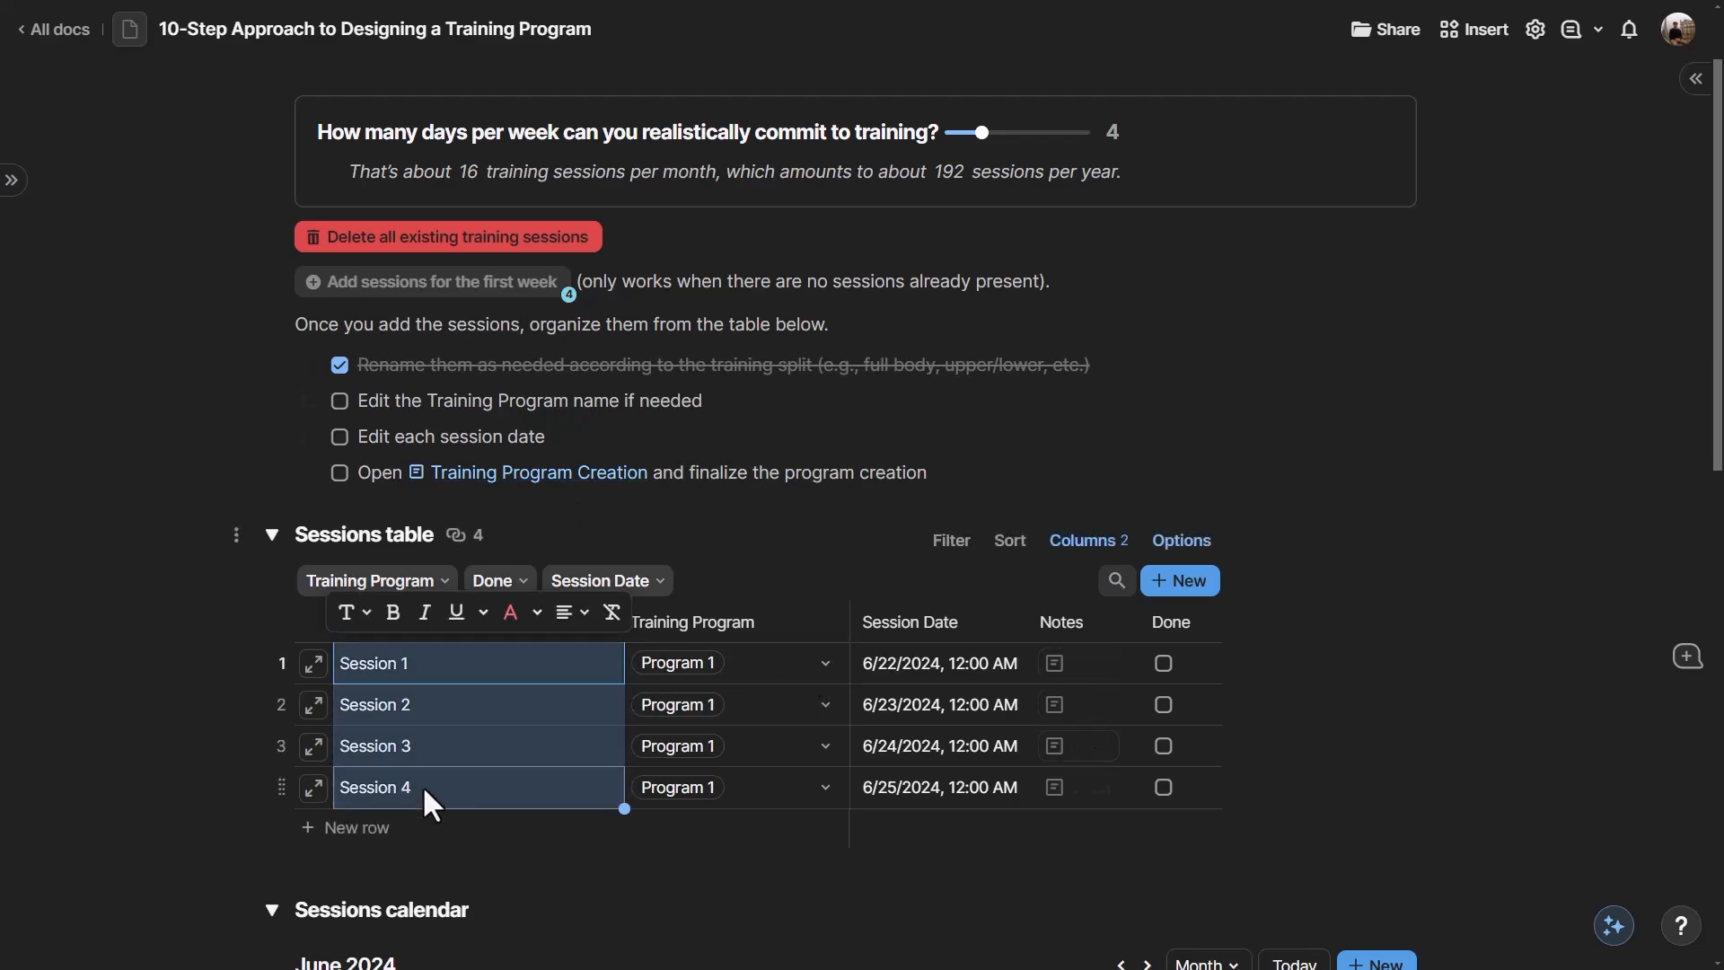
pyautogui.click(787, 671)
# - Rename the sessions' training program as Full Body Program 1 and check off the task about editing its name
pyautogui.click(382, 402)
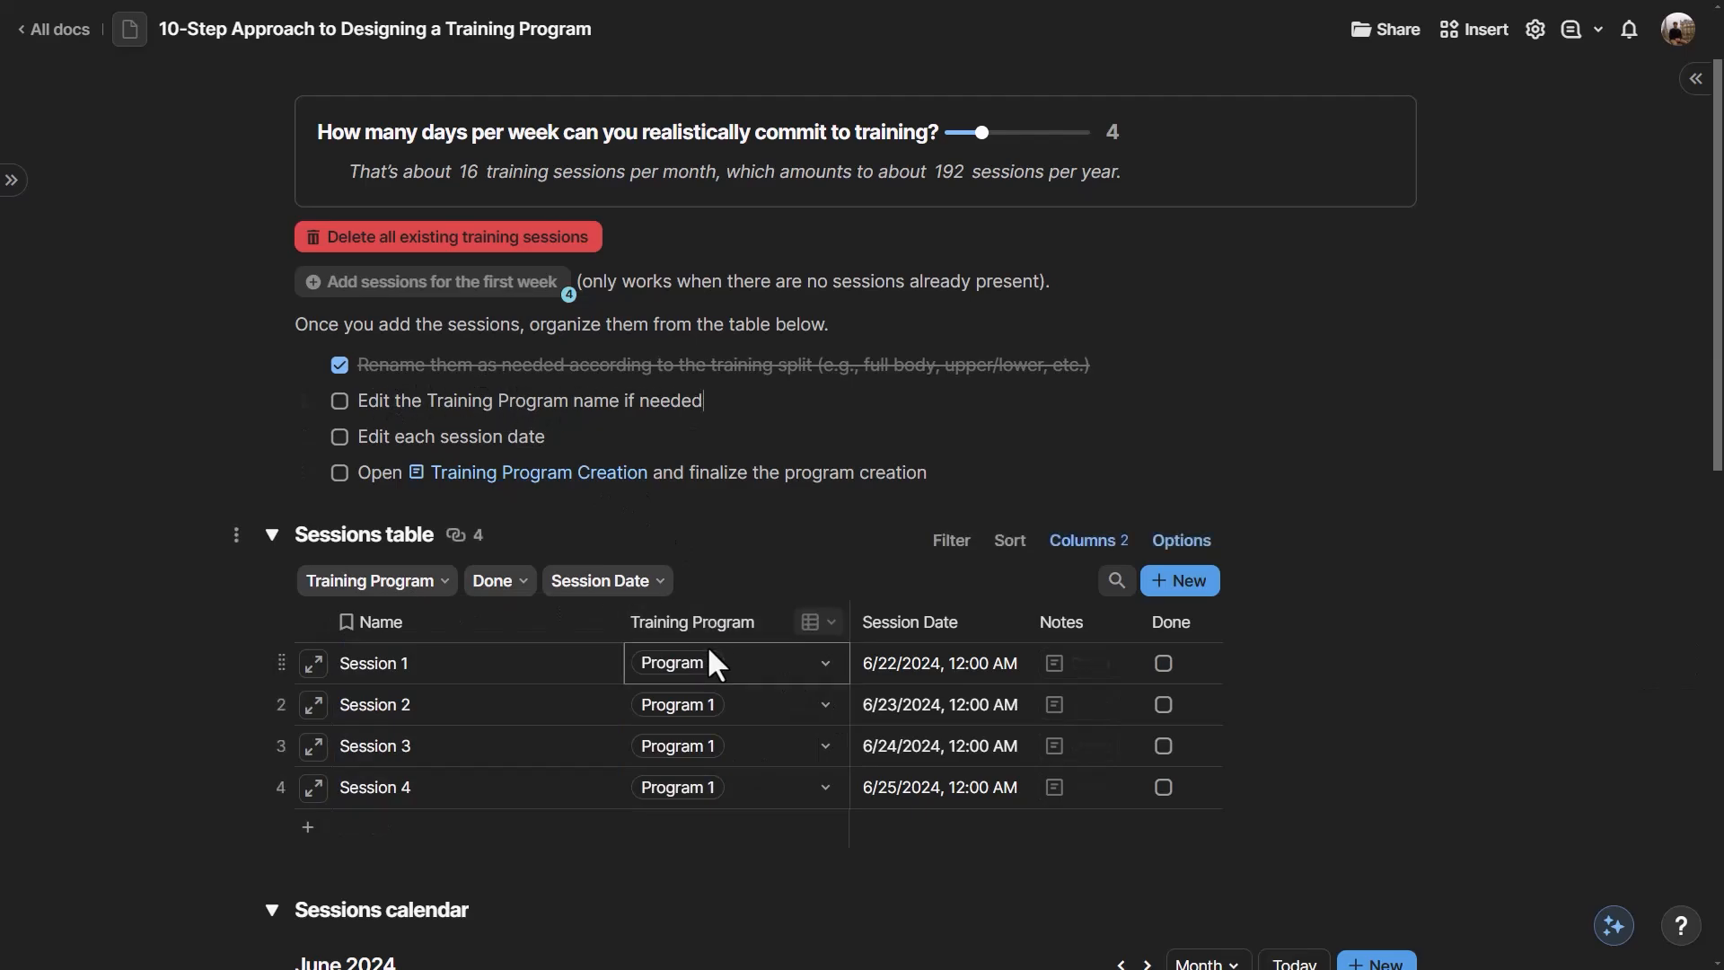
pyautogui.moveTo(680, 669)
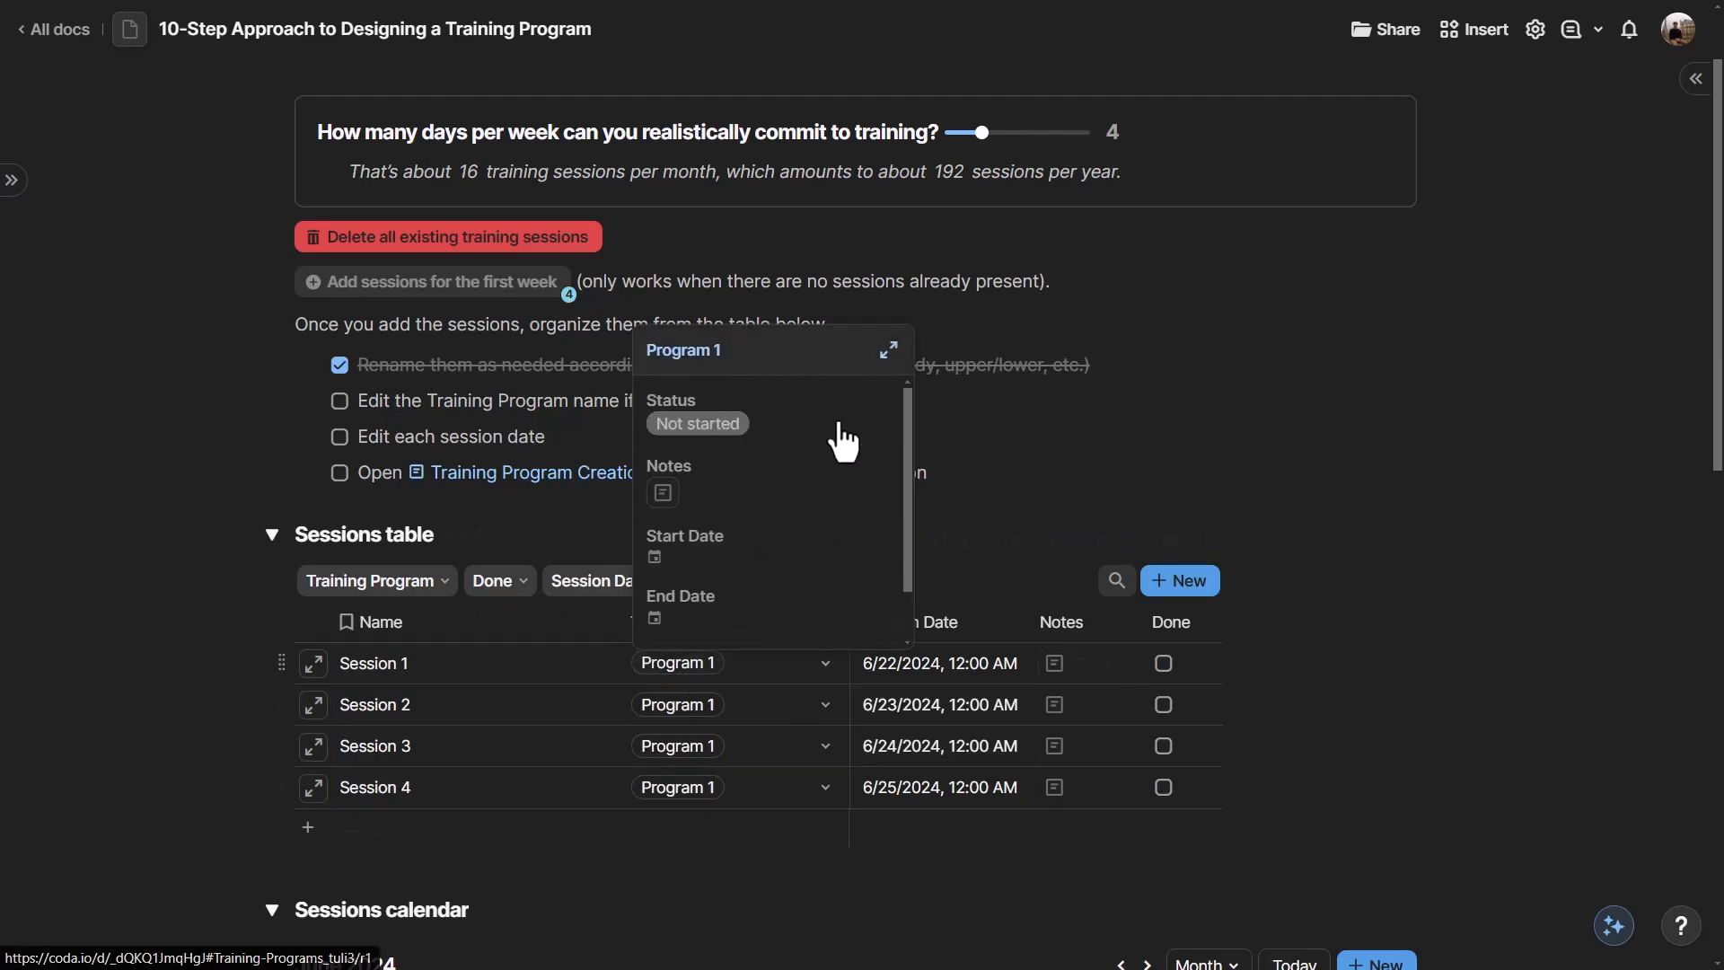
pyautogui.click(831, 480)
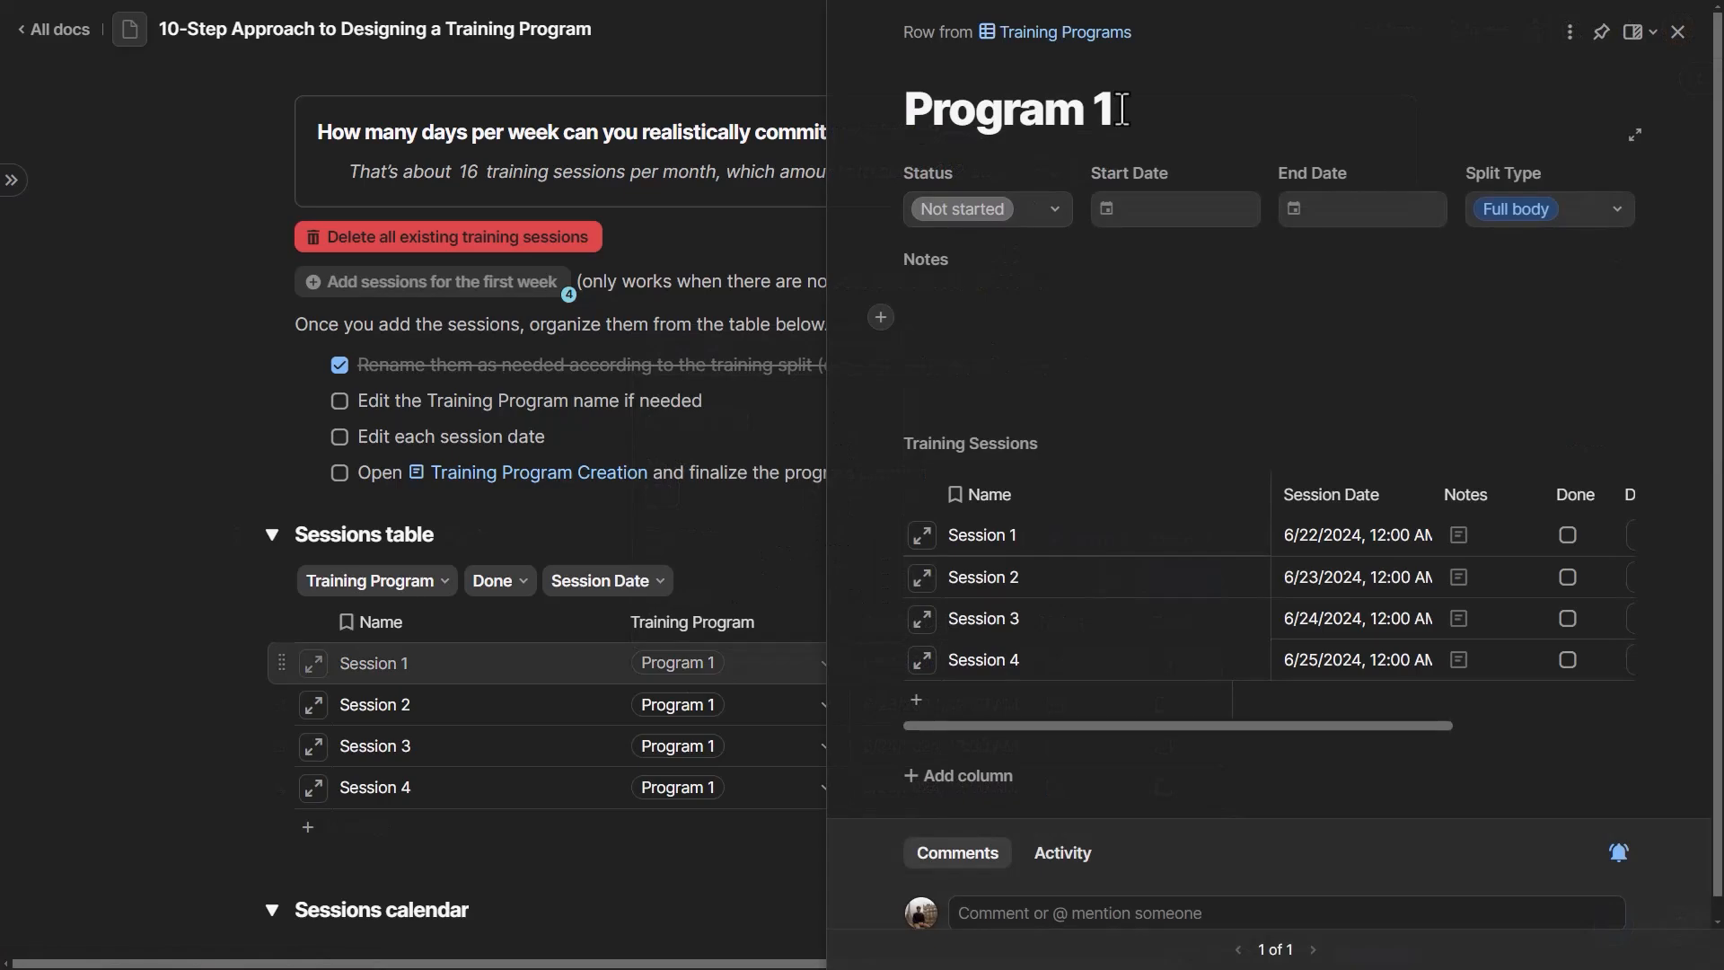
pyautogui.moveTo(1116, 109); pyautogui.dragTo(908, 111)
pyautogui.write('Full Body Program 1')
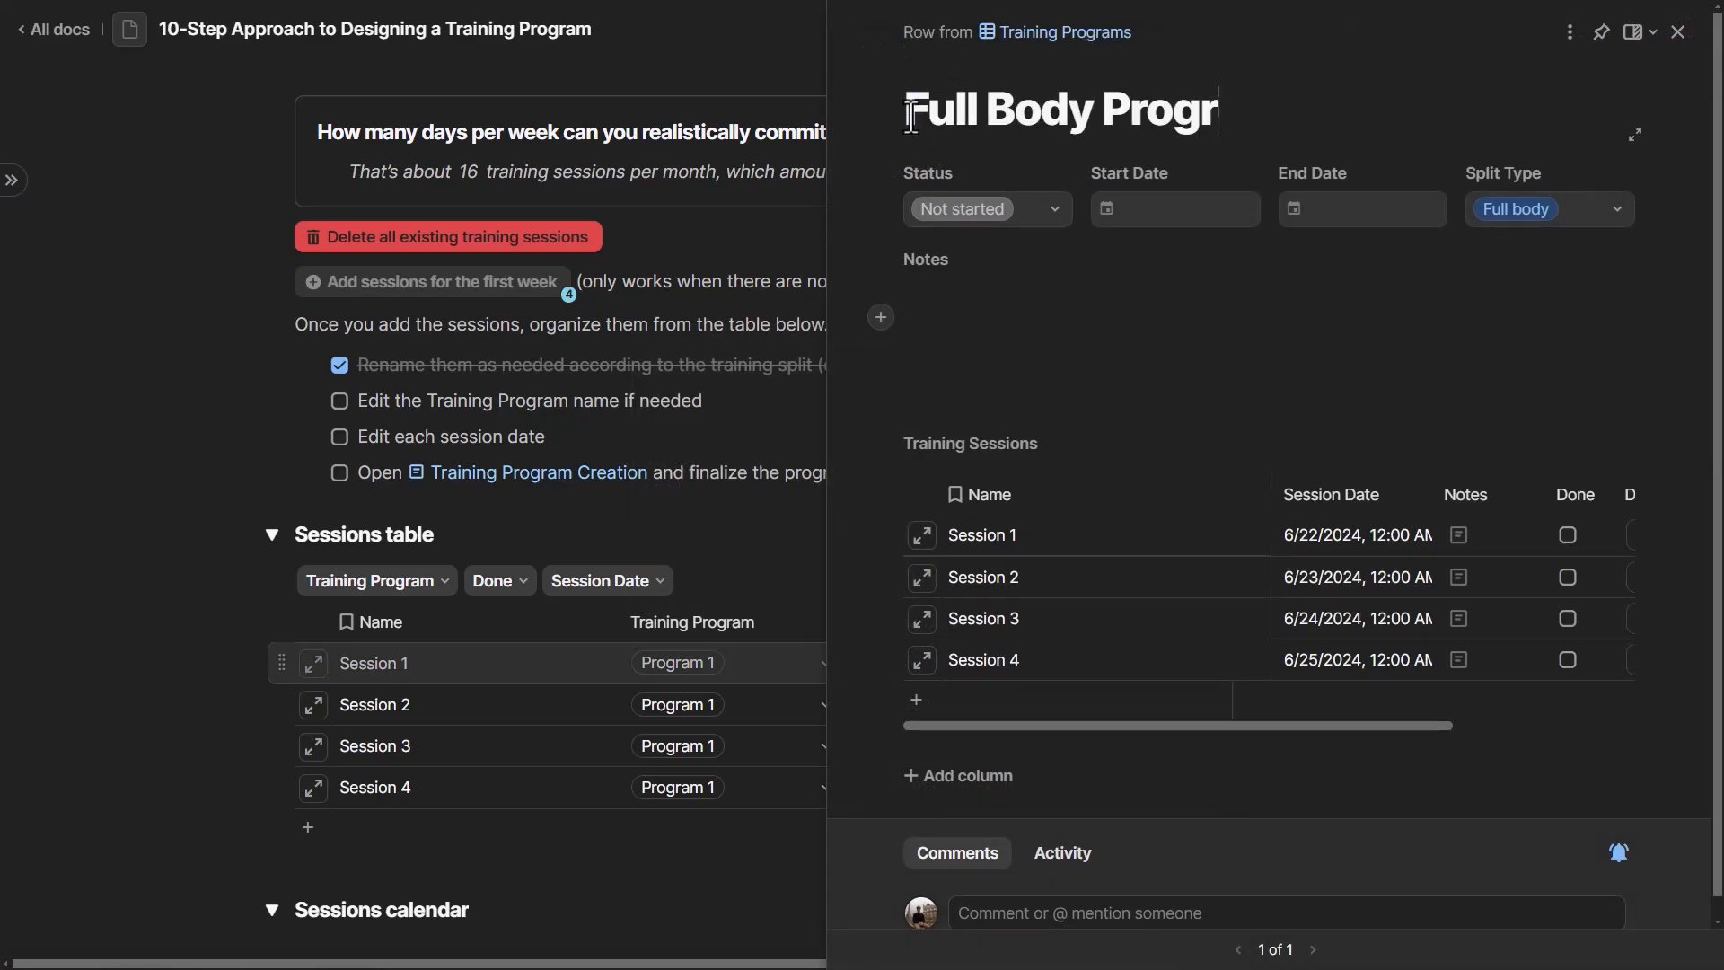
pyautogui.click(1677, 31)
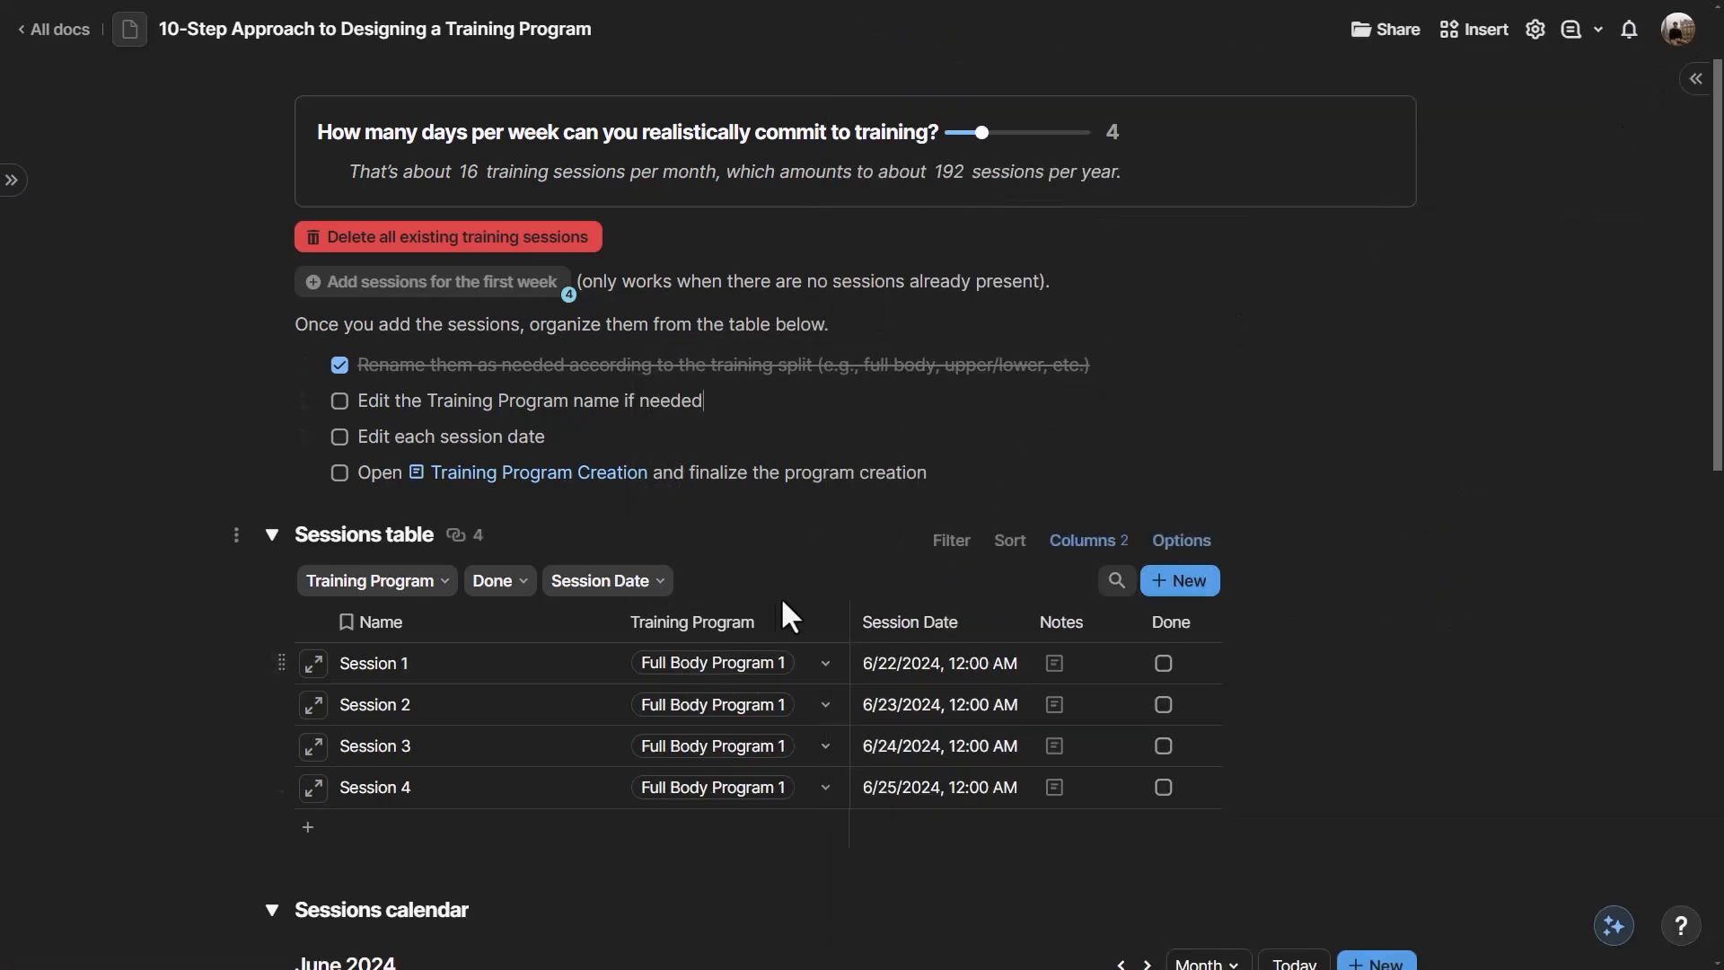
pyautogui.click(339, 401)
# - Set the date of Session 1 to 6/24/2024 and of Session 2 to 6/25/2024 in the Sessions table
pyautogui.moveTo(358, 434); pyautogui.dragTo(547, 434)
pyautogui.click(548, 435)
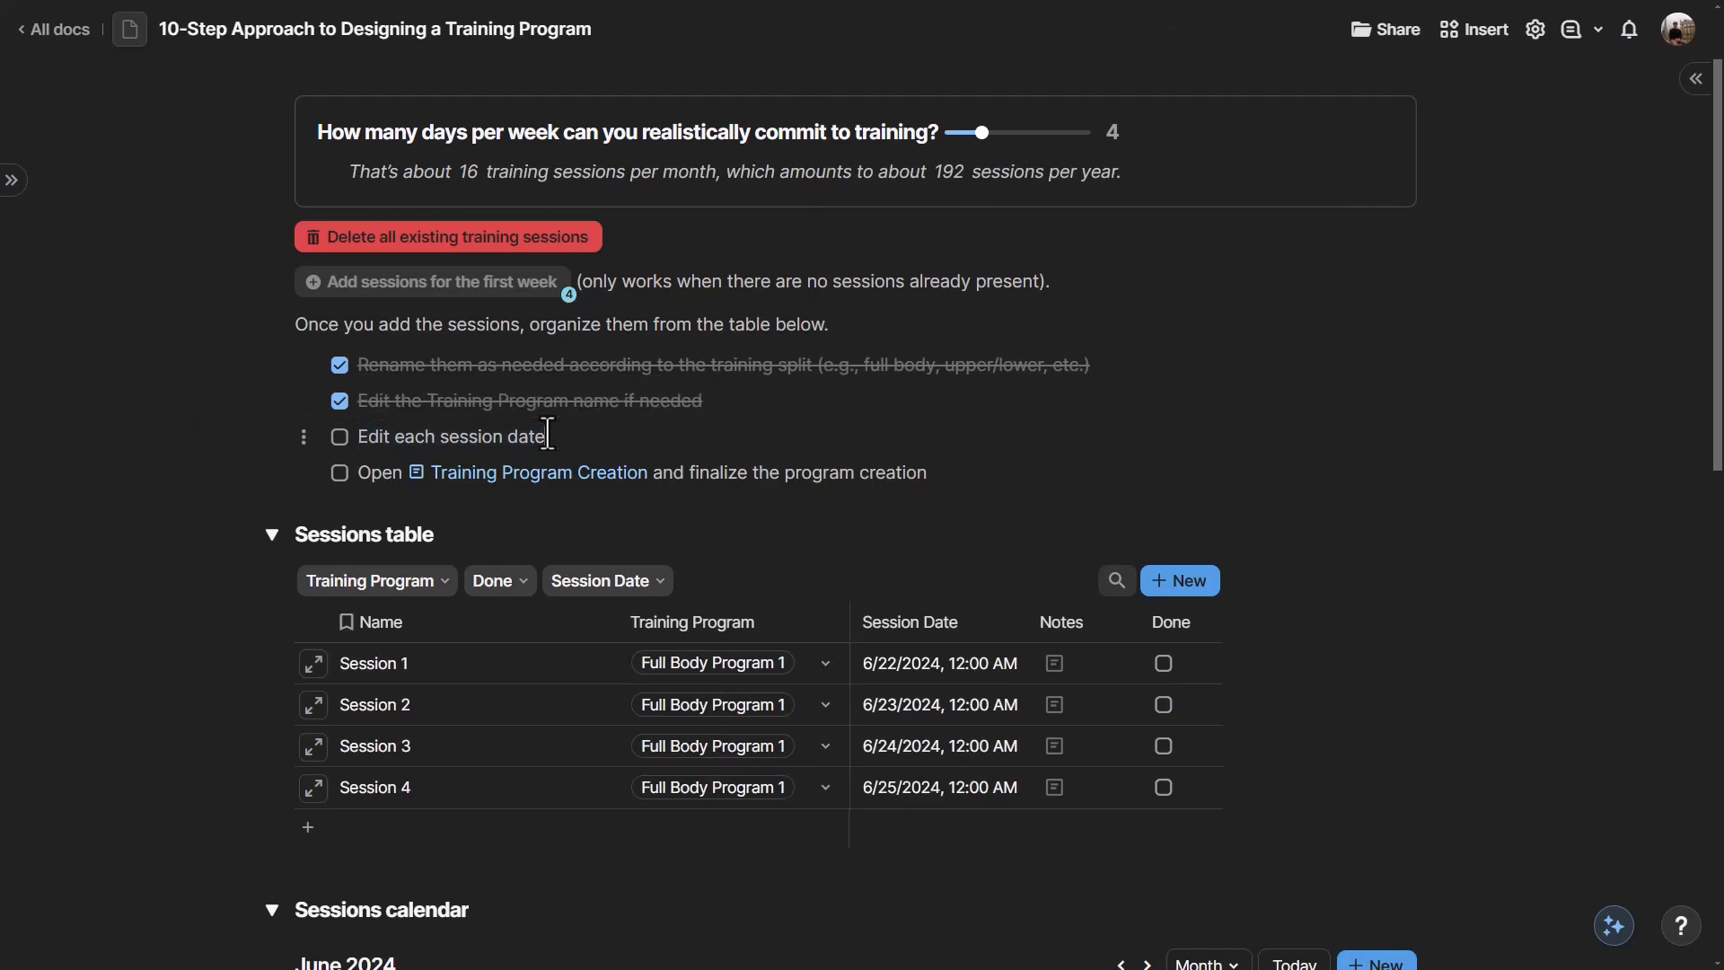
pyautogui.click(889, 674)
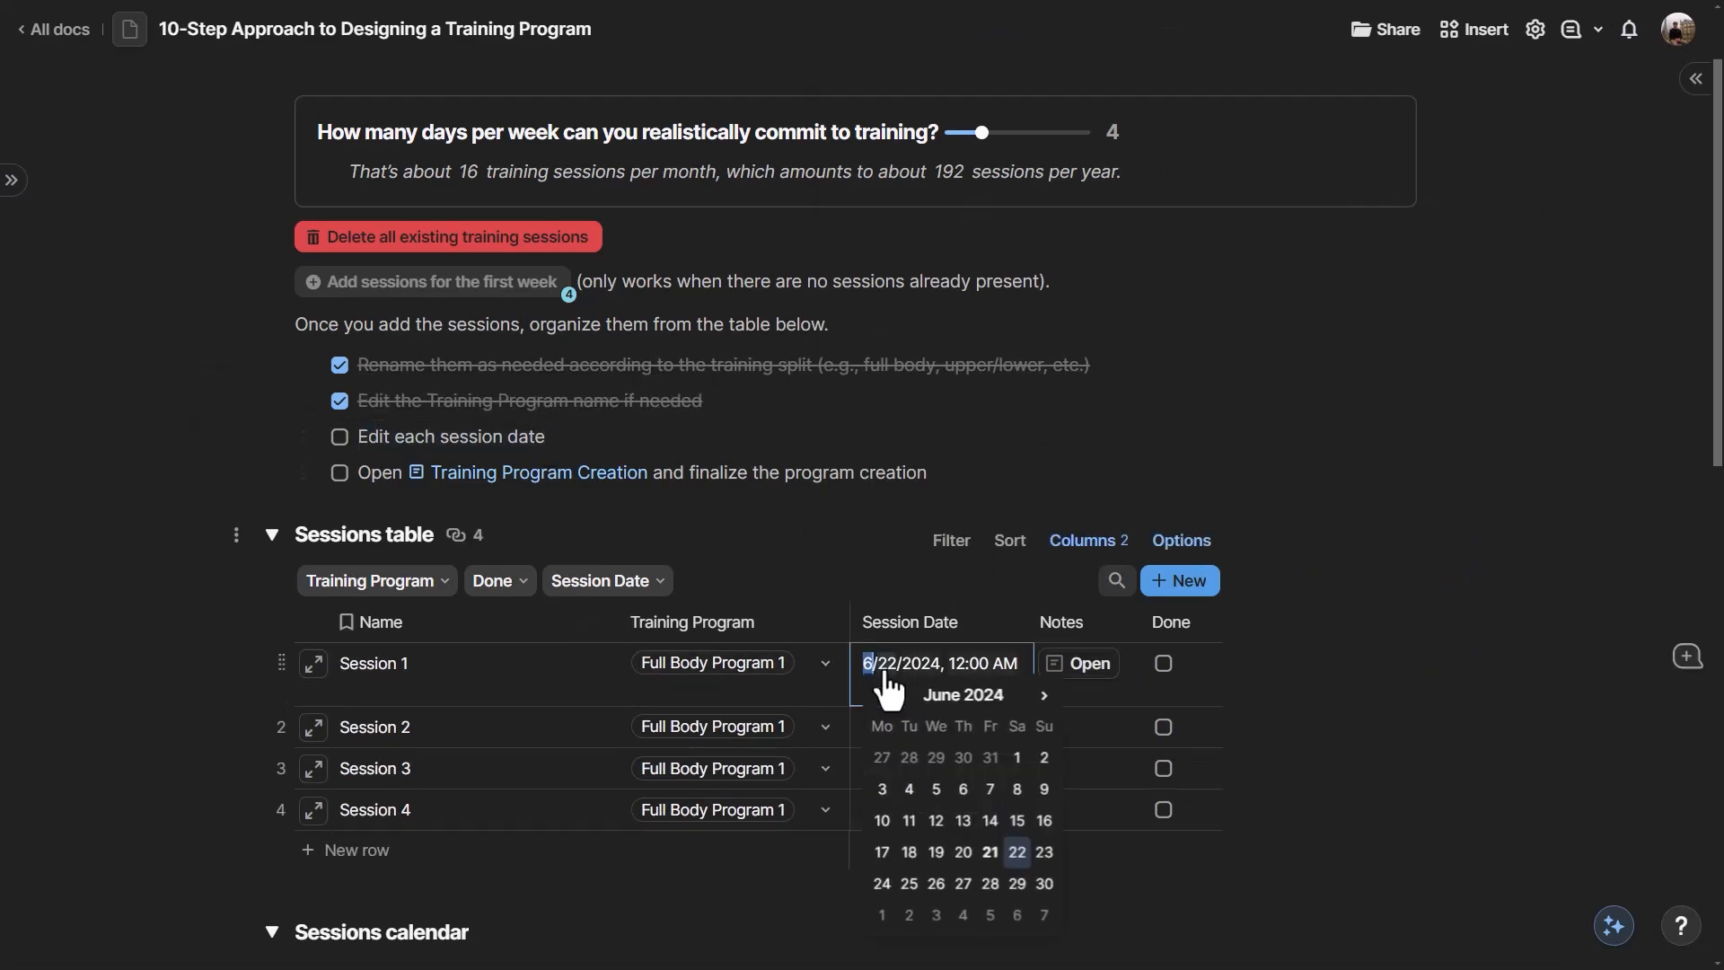
pyautogui.click(882, 885)
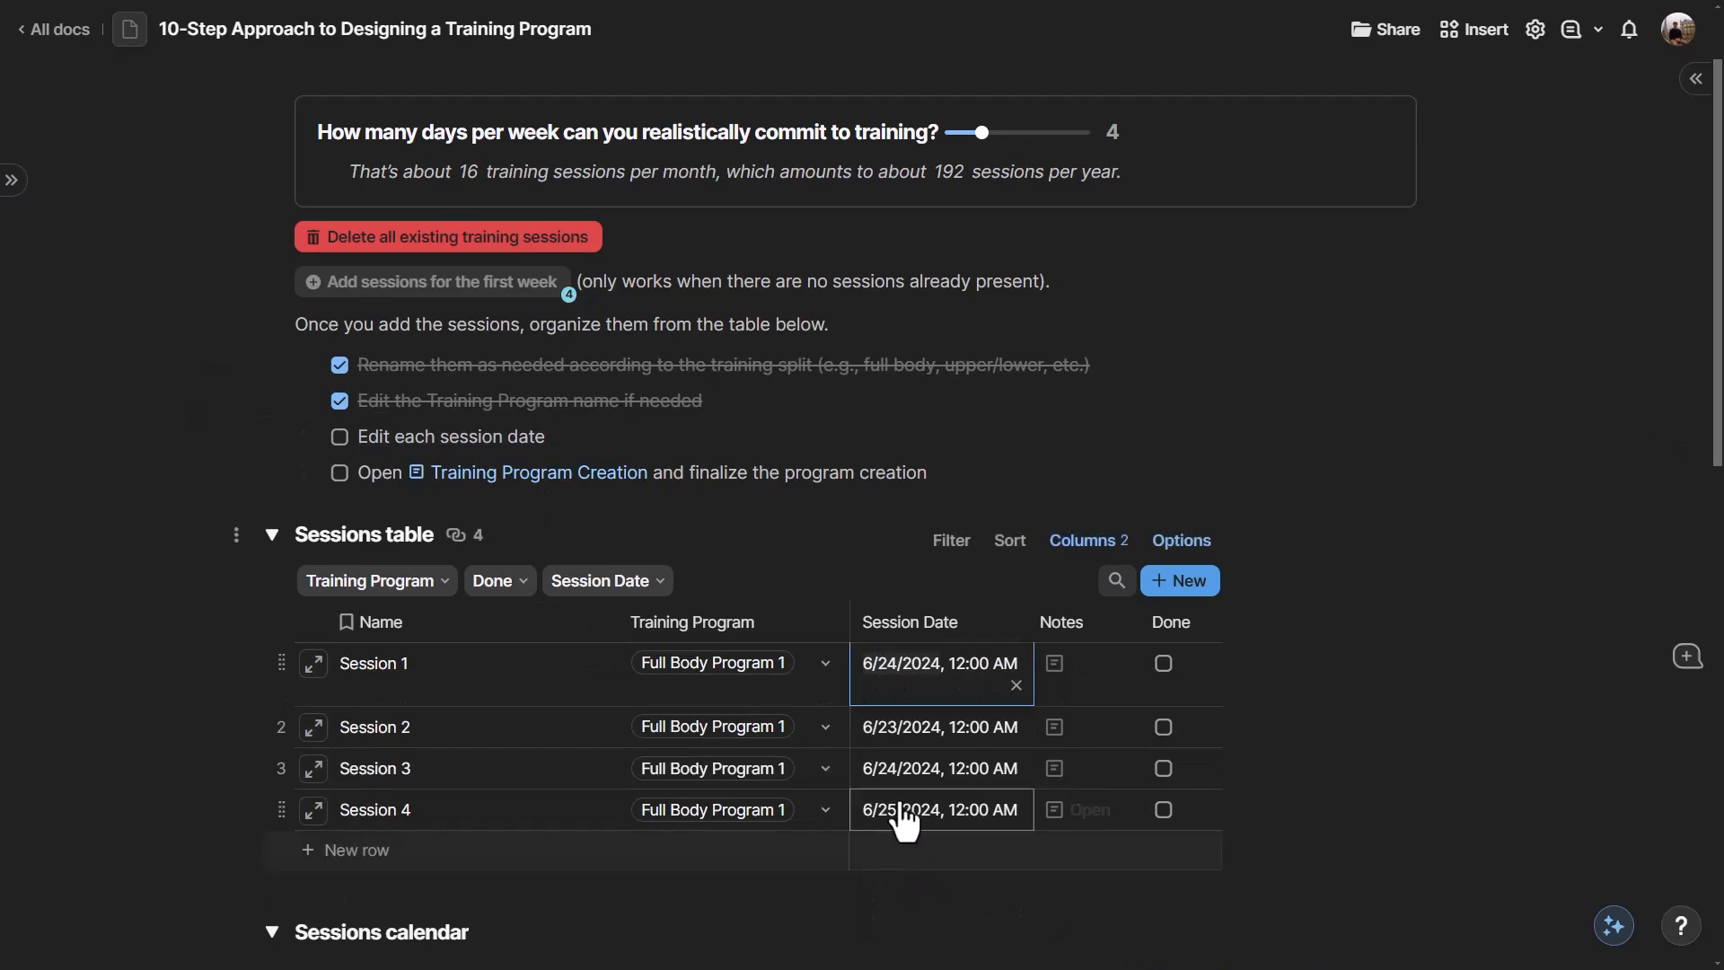
pyautogui.click(891, 735)
pyautogui.click(889, 725)
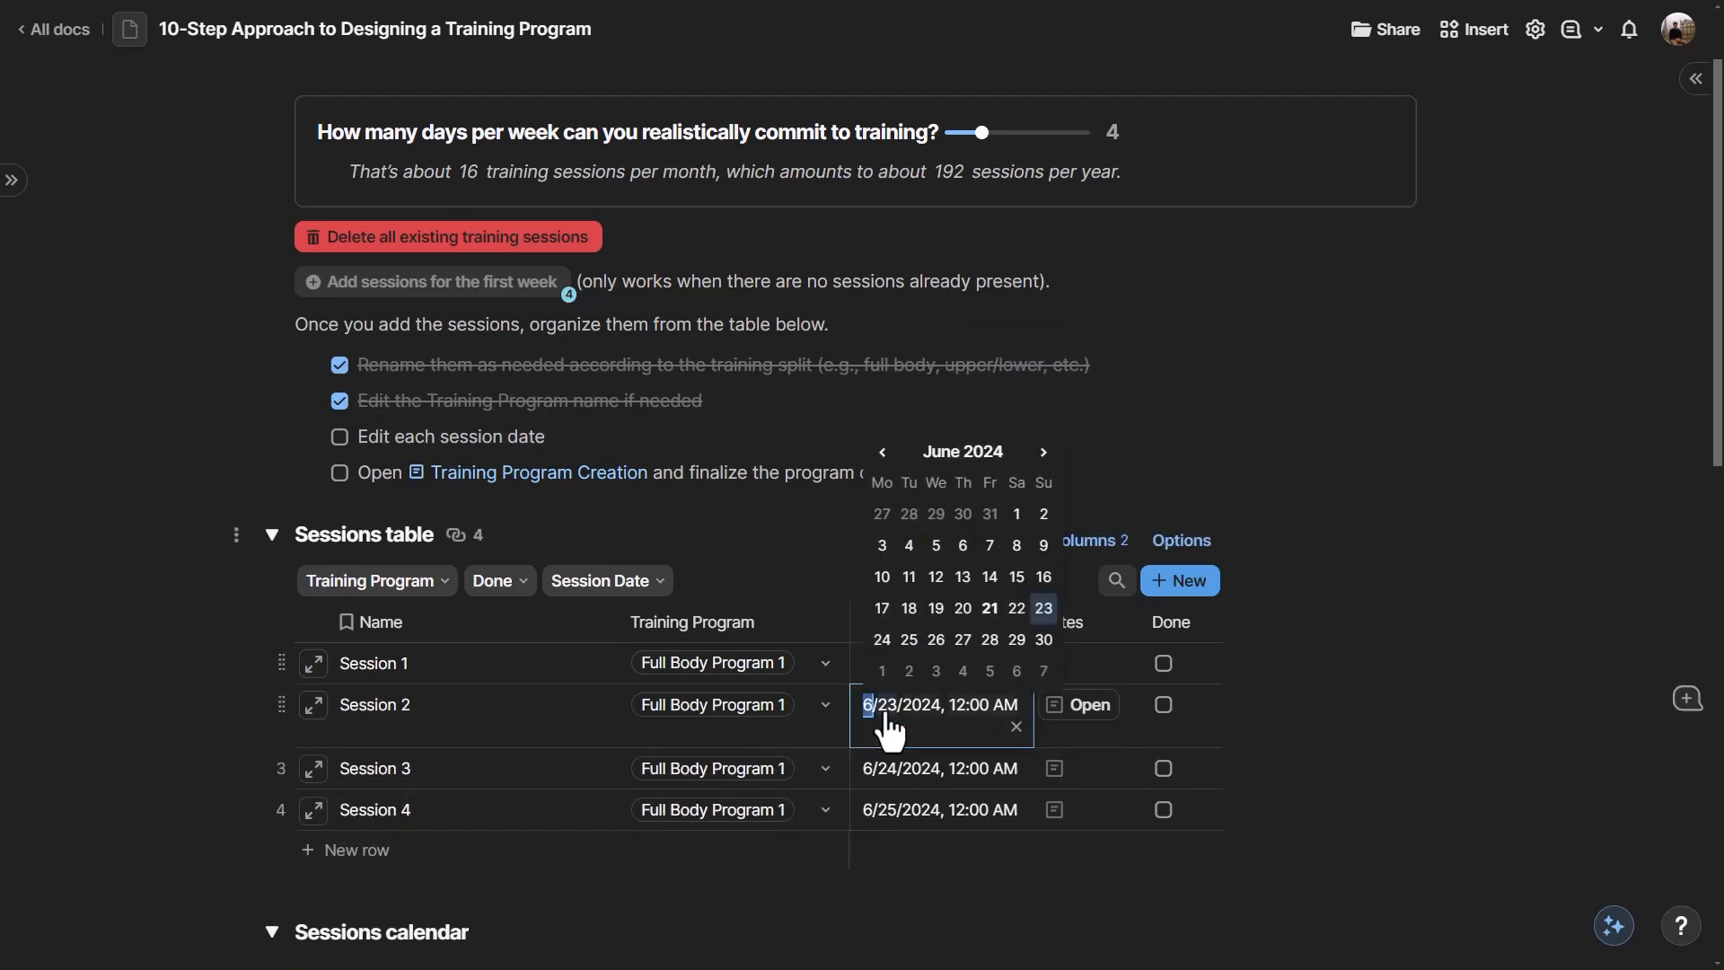
pyautogui.click(917, 643)
# - Set the date of Session 3 to 6/27/2024 and of Session 4 to 6/28/2024
pyautogui.click(891, 783)
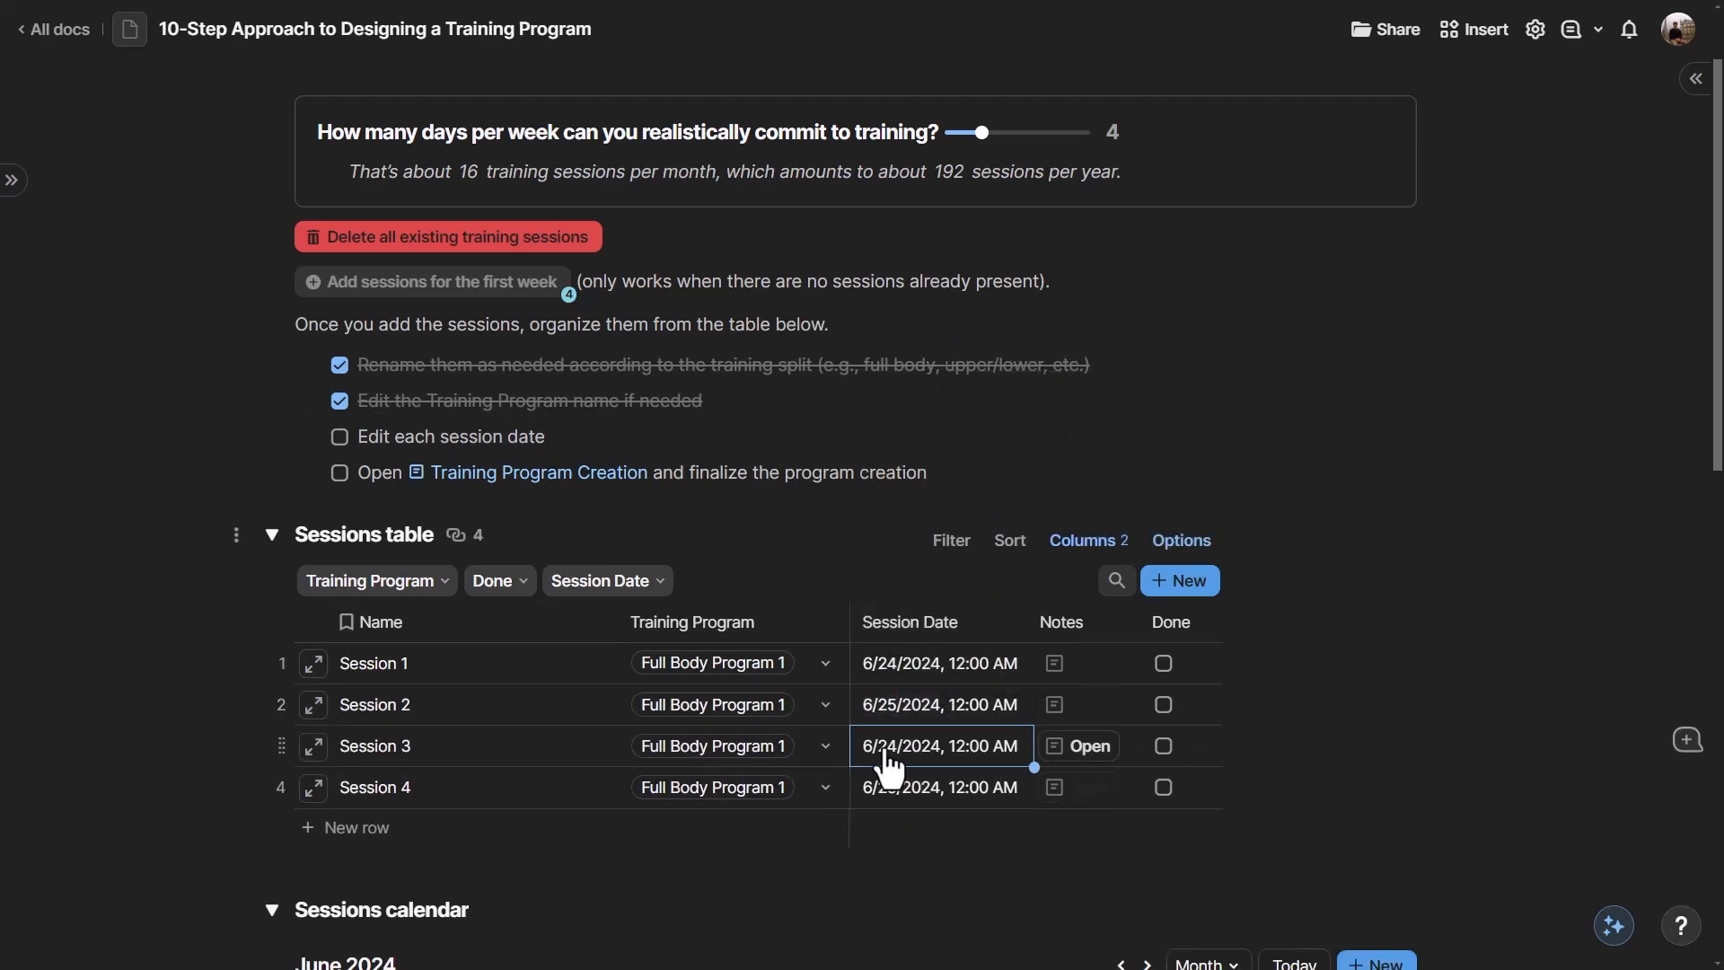
pyautogui.click(880, 755)
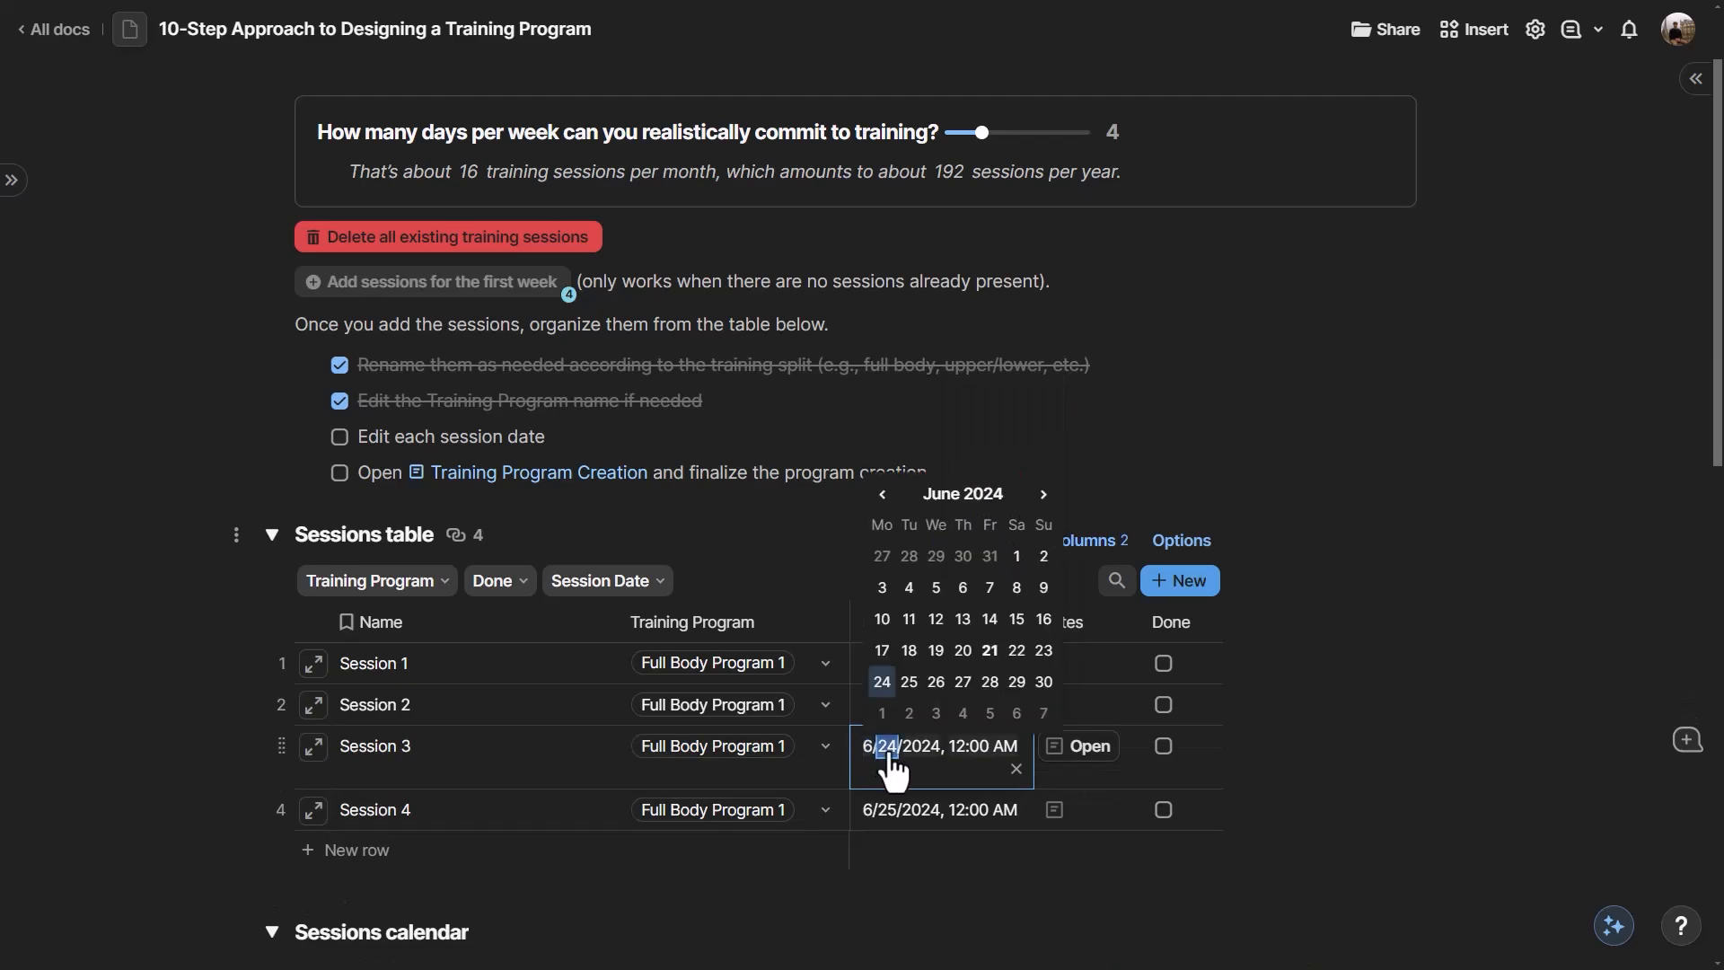
pyautogui.click(959, 684)
pyautogui.click(902, 830)
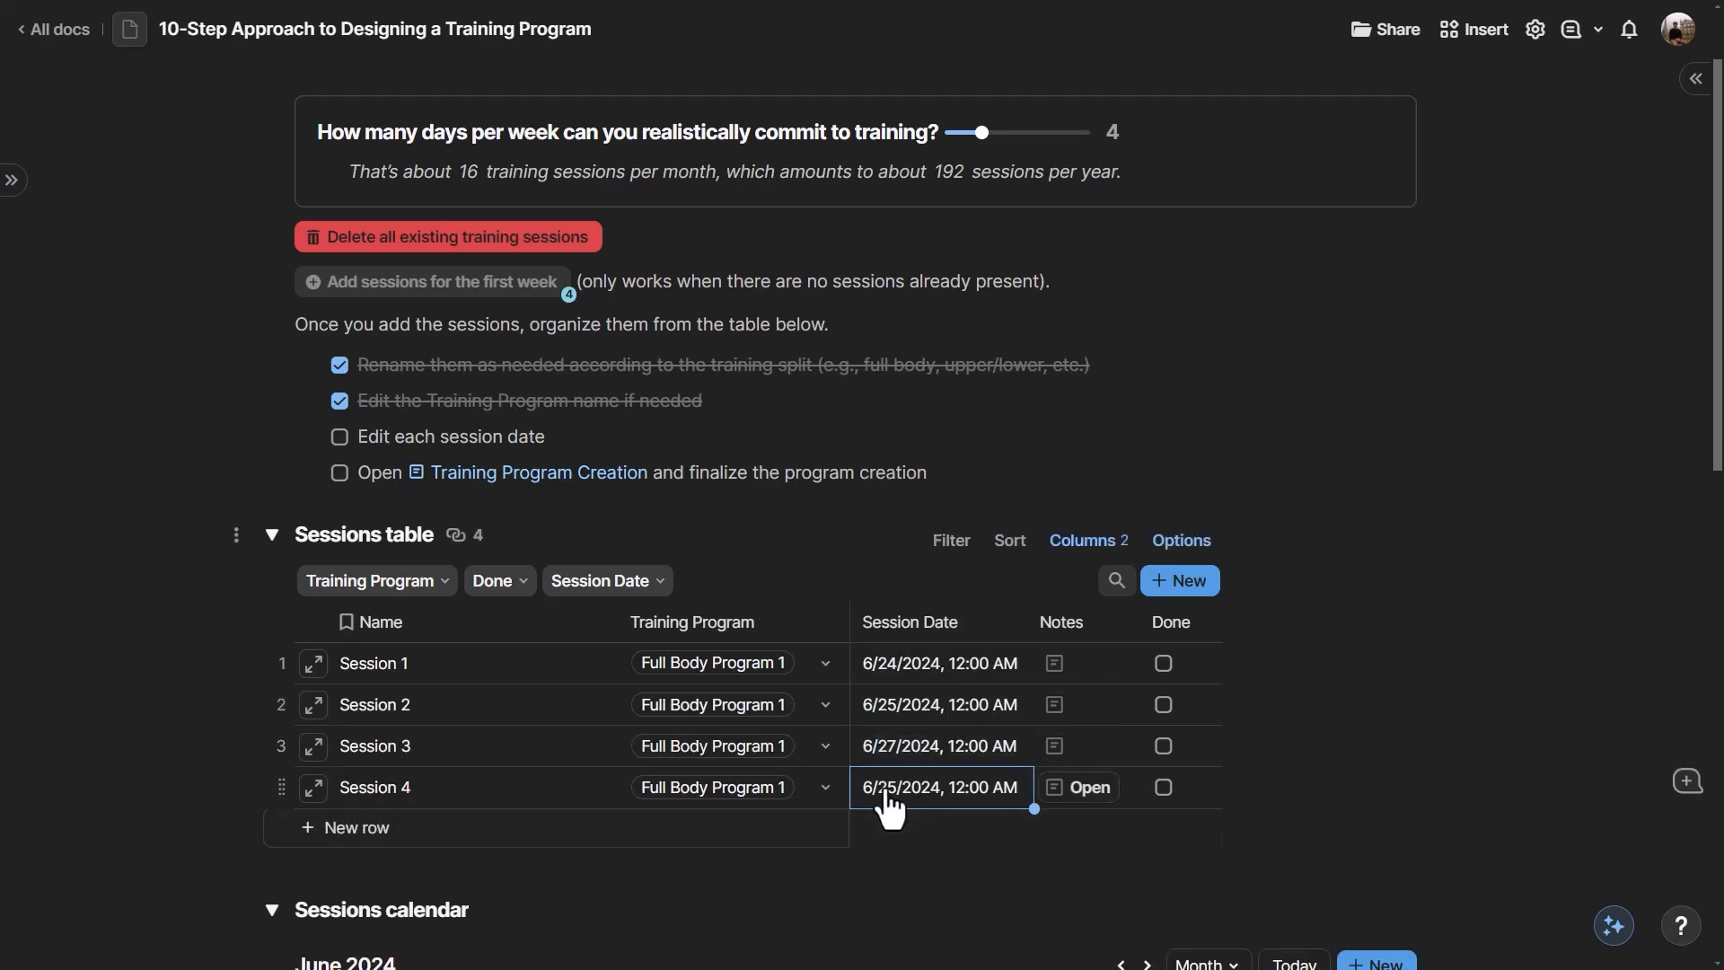
pyautogui.click(892, 799)
pyautogui.click(989, 723)
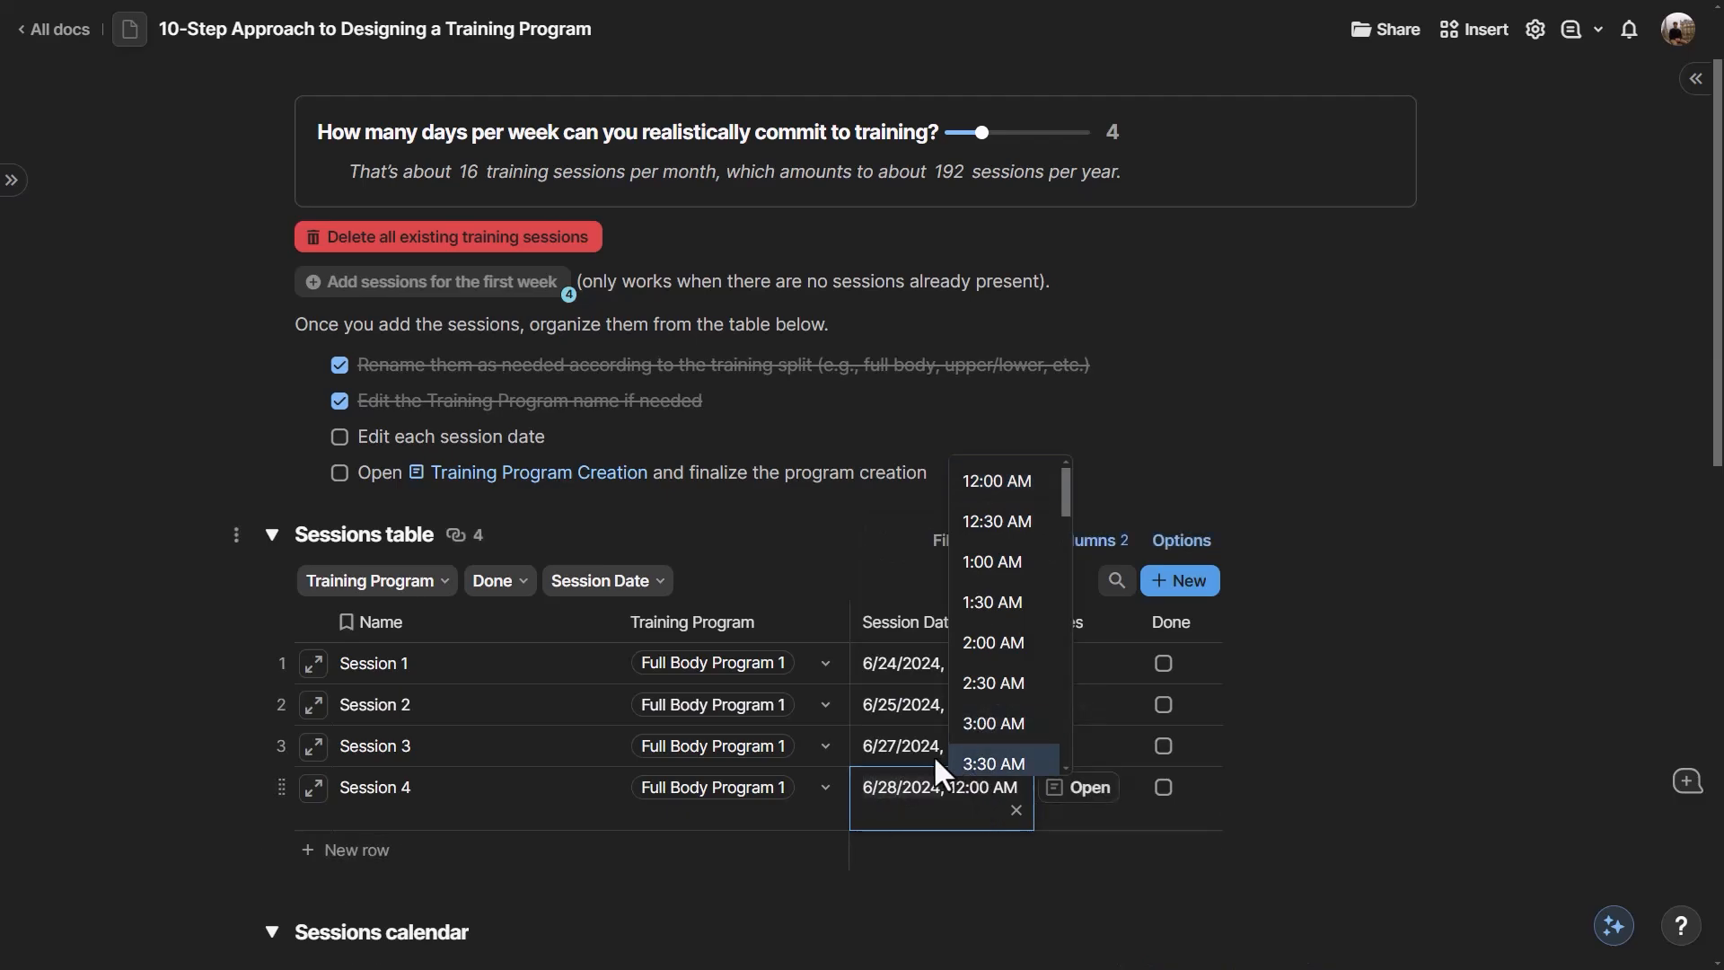
pyautogui.click(475, 746)
# - Set the time of Session 1 to 8:00 AM and check off the task about editing each session date
pyautogui.doubleClick(966, 666)
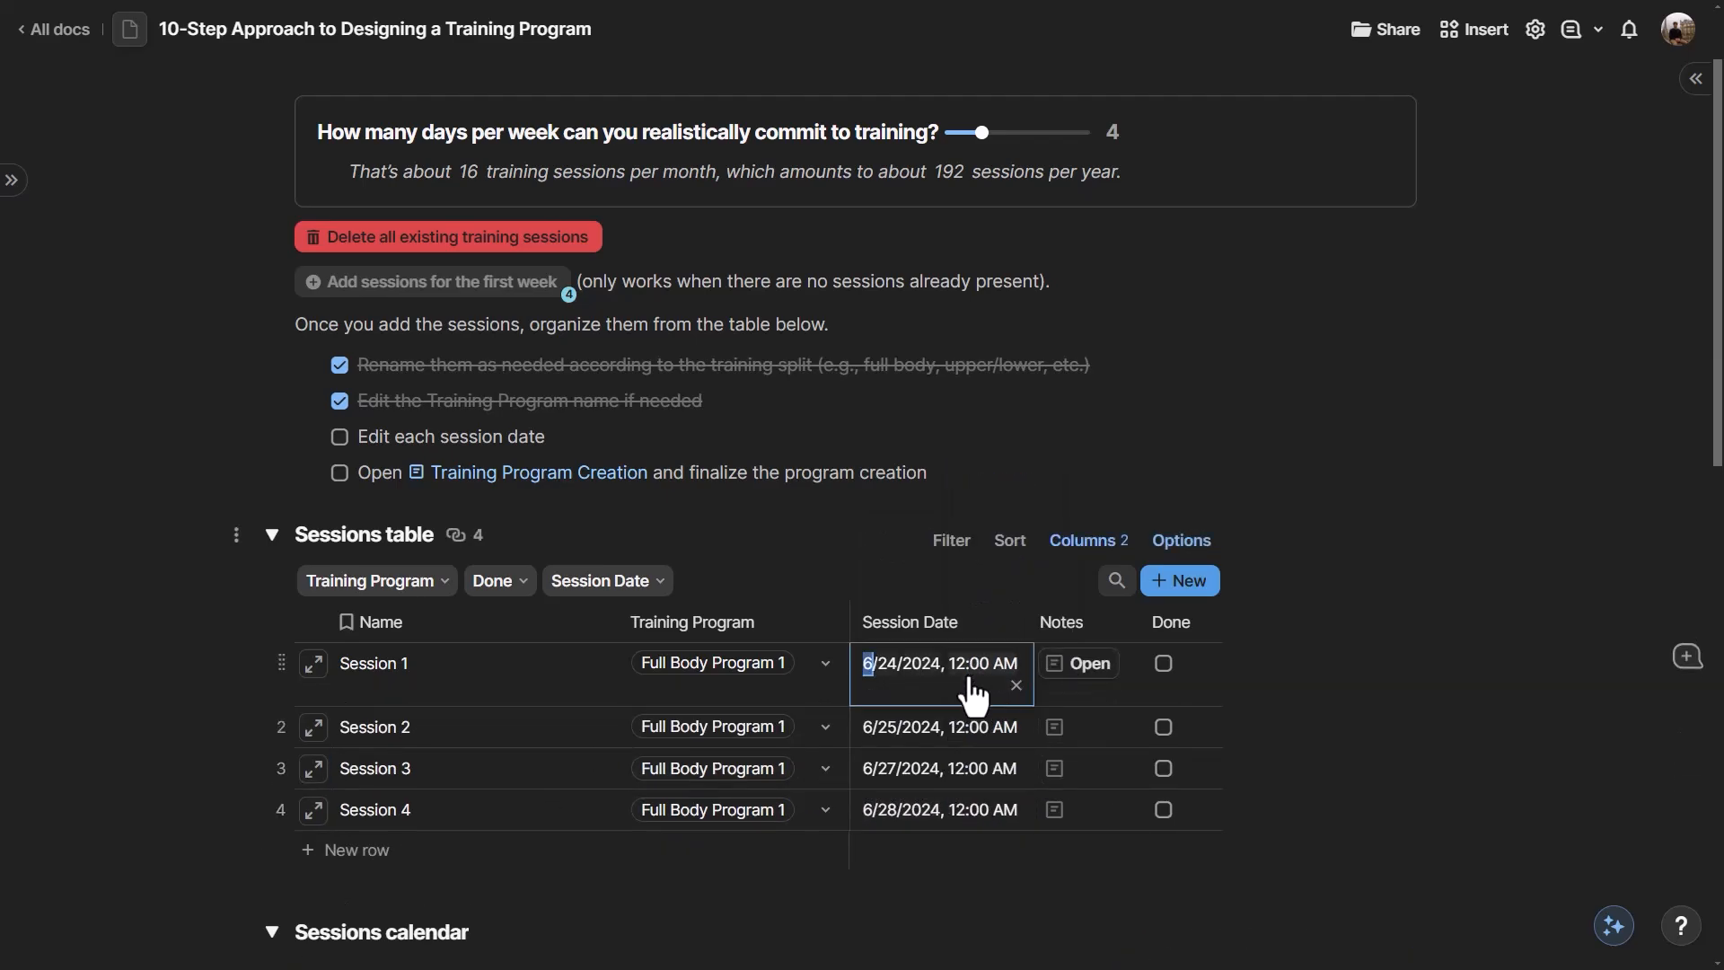
pyautogui.click(963, 663)
pyautogui.scroll(-7, 1004, 401)
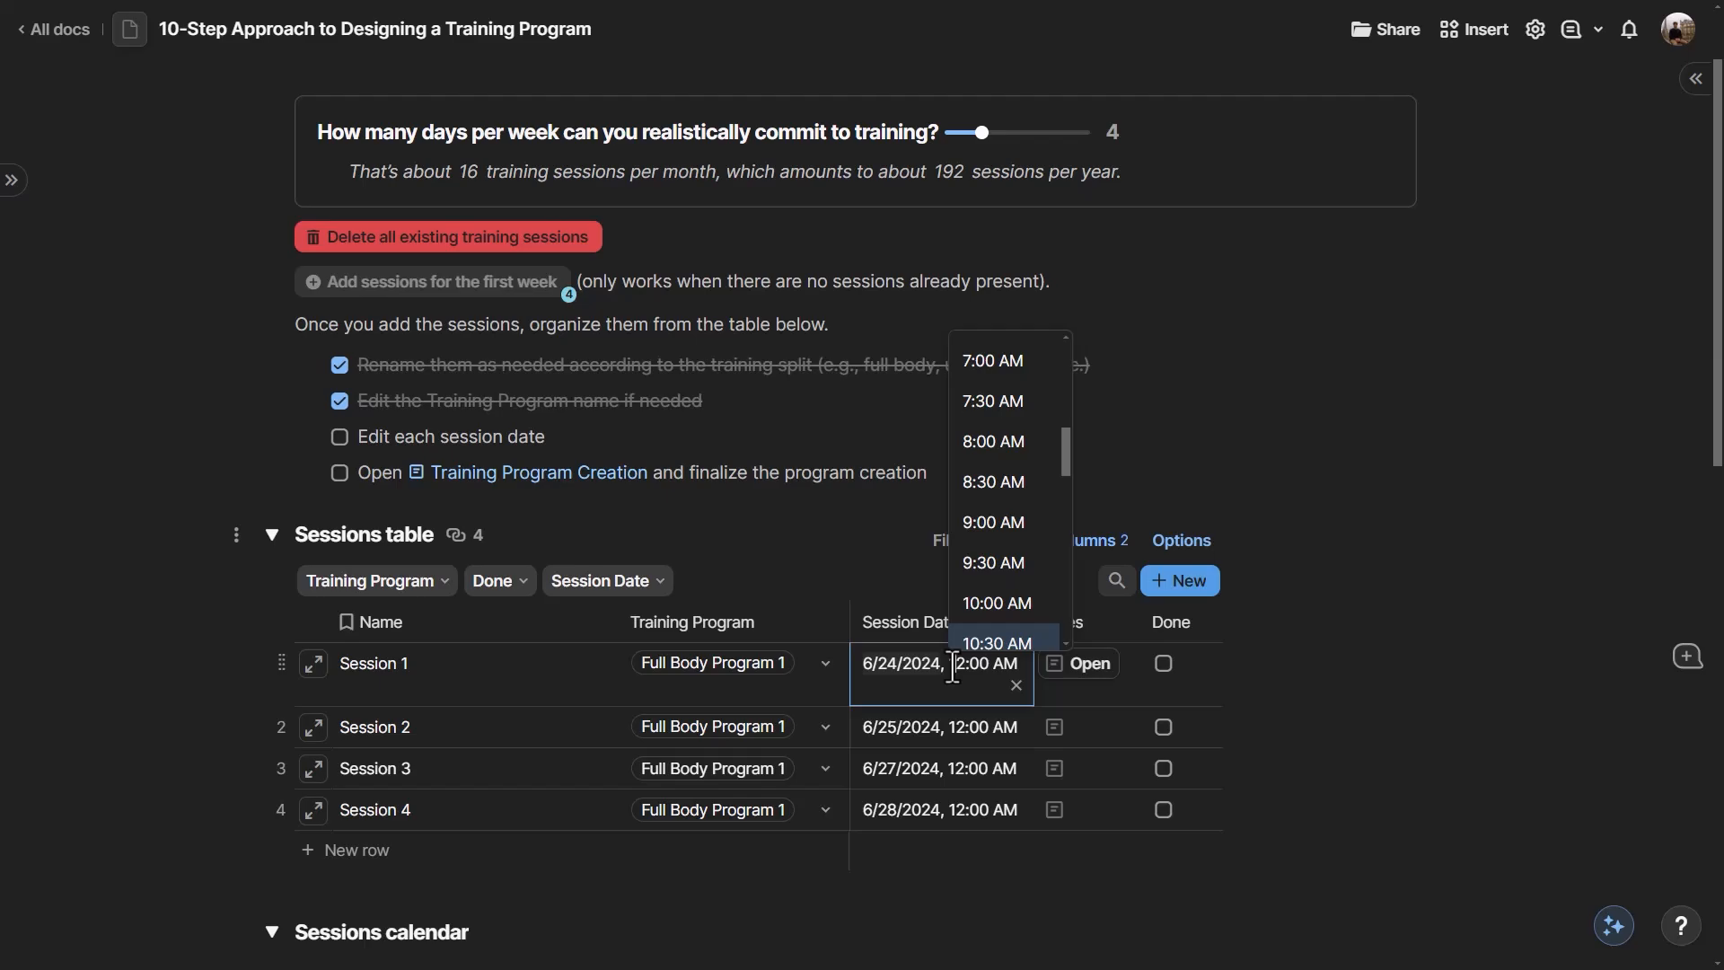
pyautogui.click(1017, 439)
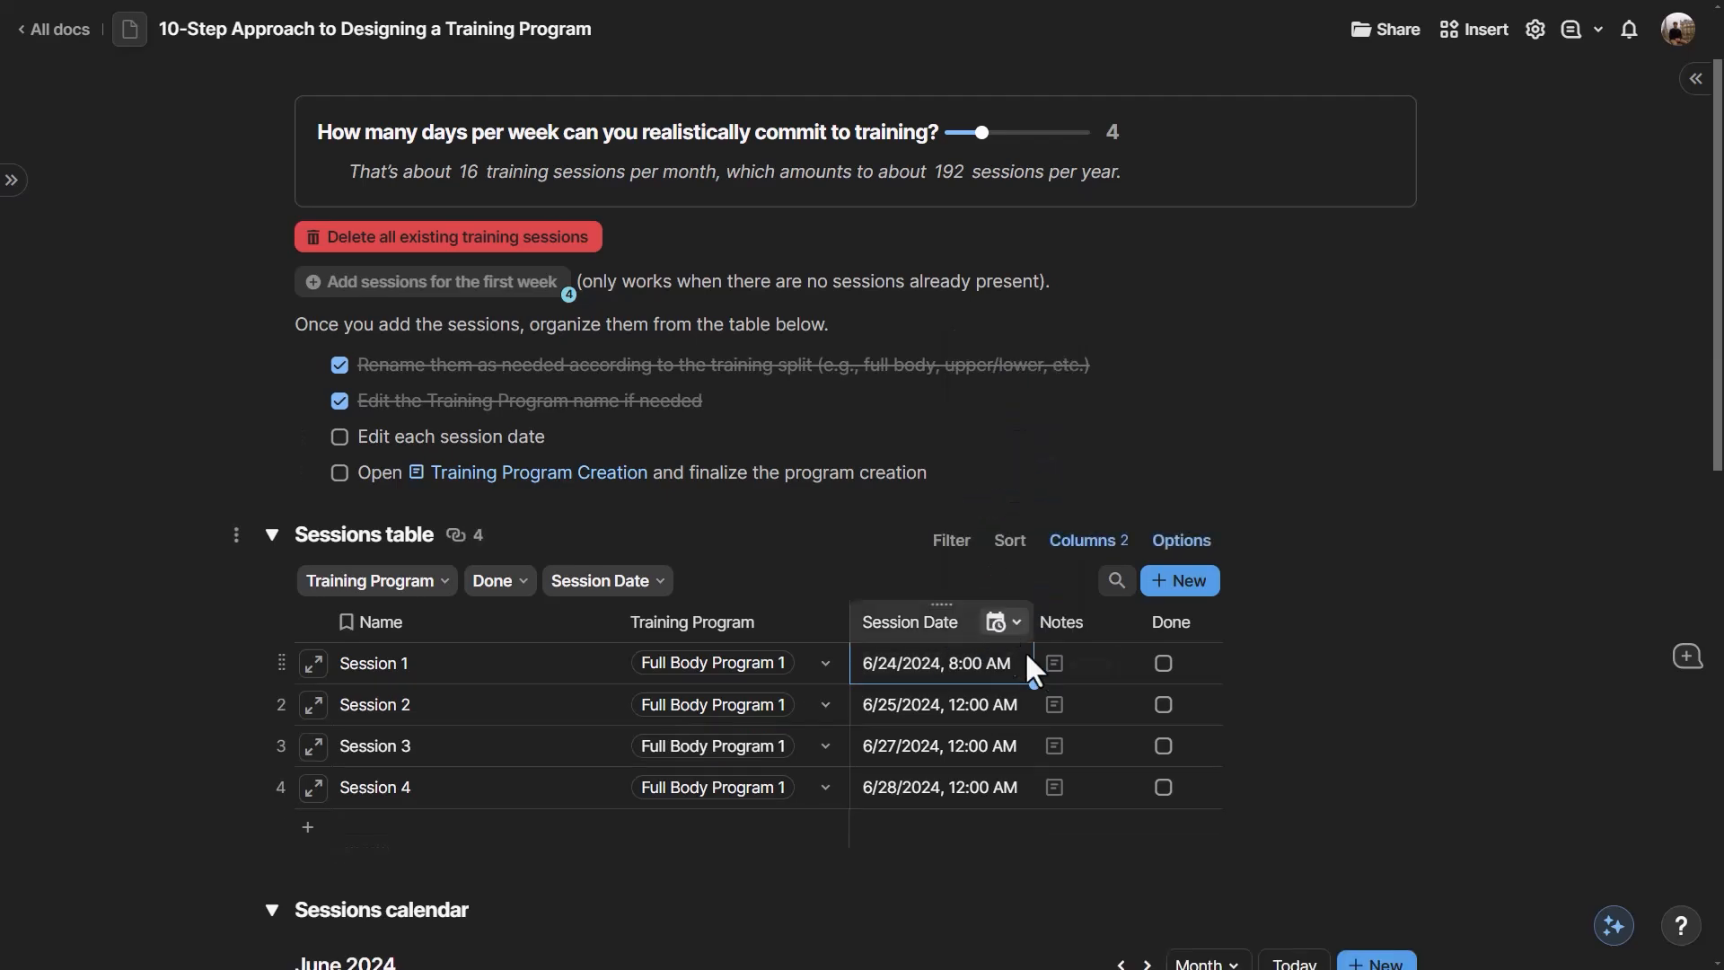
pyautogui.click(340, 438)
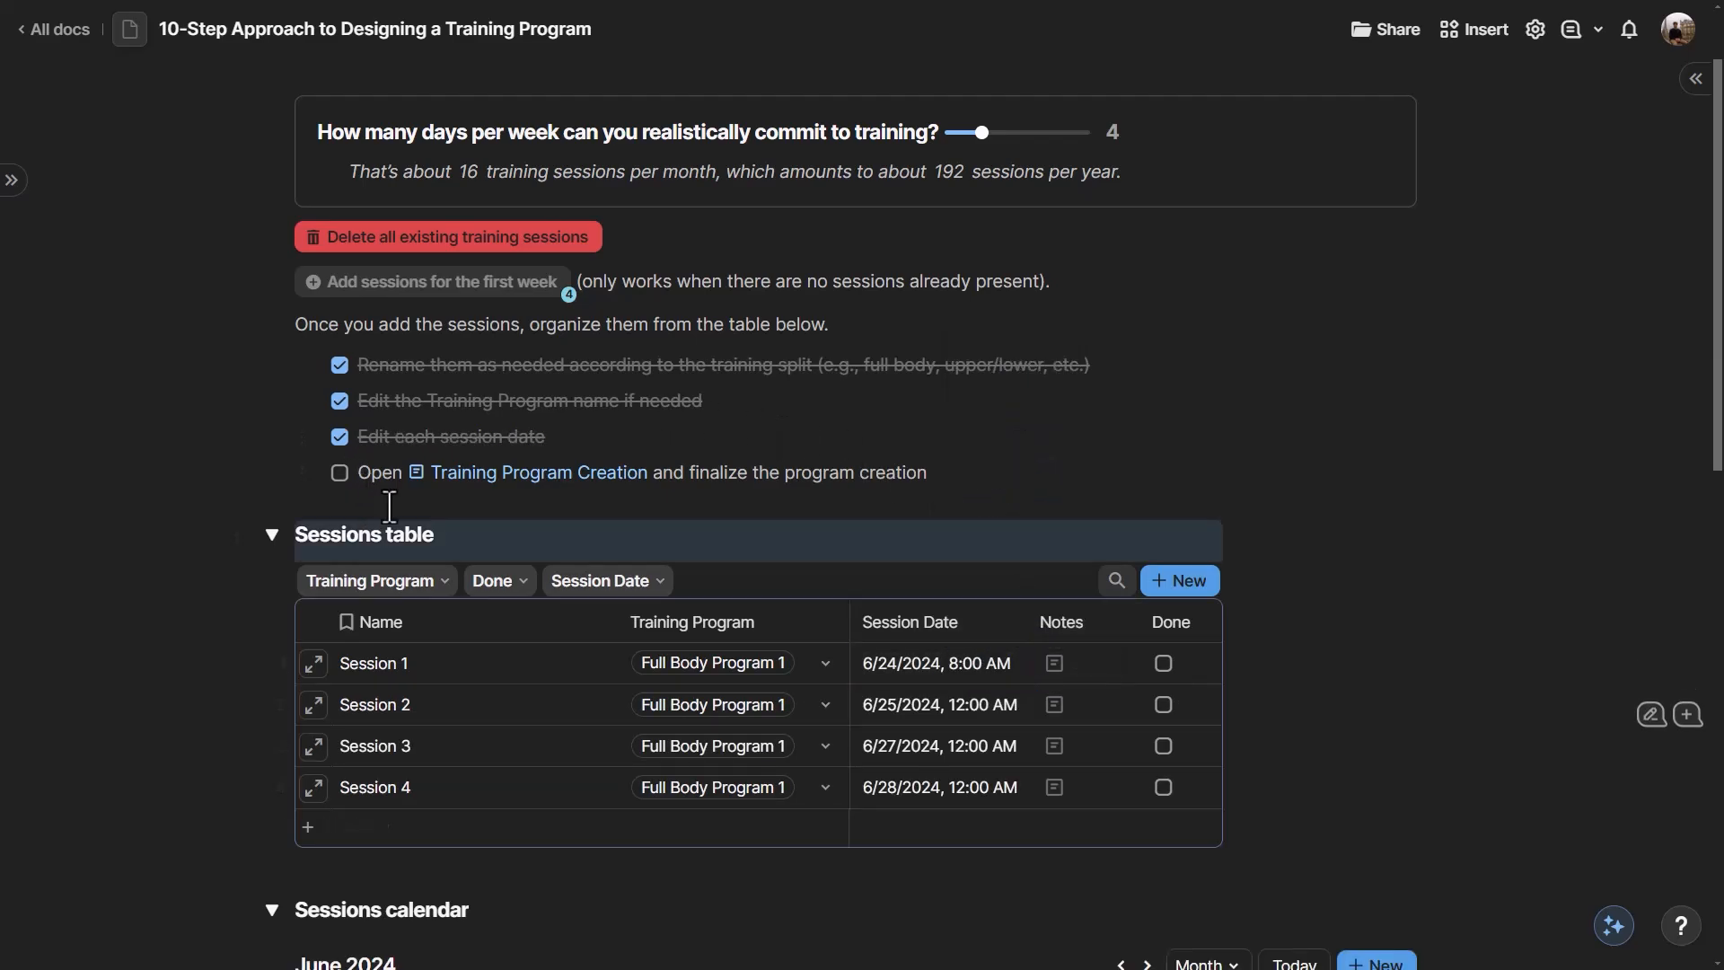
pyautogui.click(571, 439)
# - Try rescheduling Session 3 to June 20 in the Sessions calendar, and move it back to June 27
pyautogui.moveTo(492, 478)
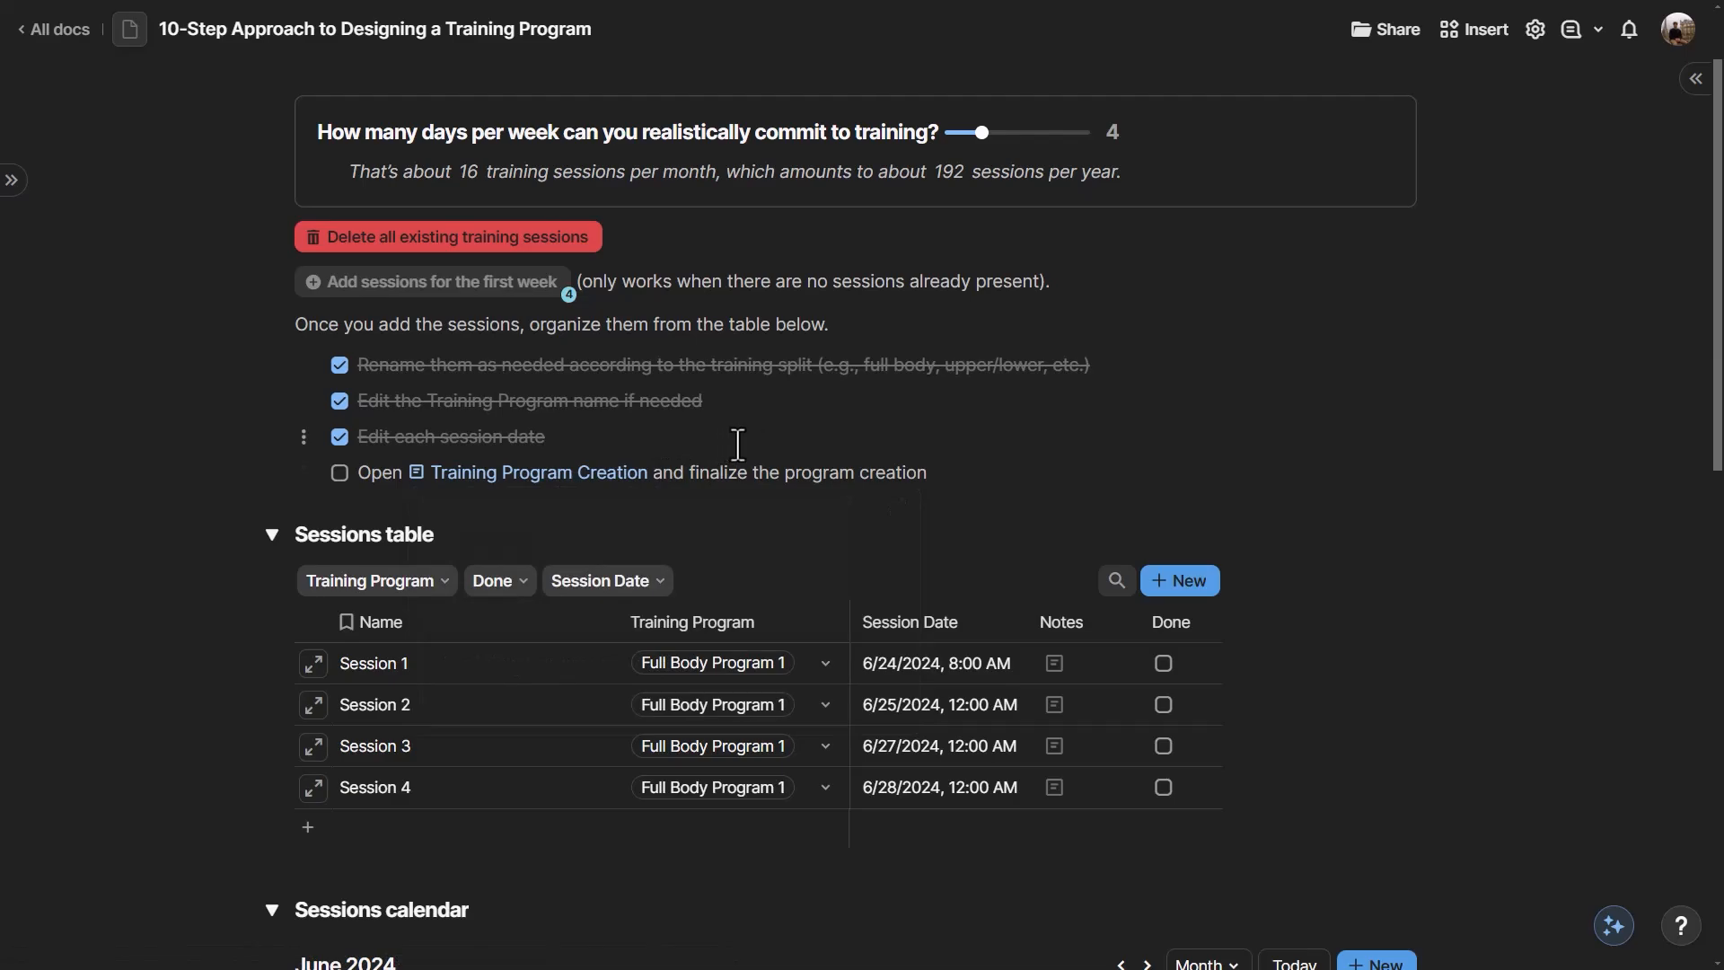
pyautogui.scroll(-10, 736, 444)
pyautogui.scroll(-1, 781, 460)
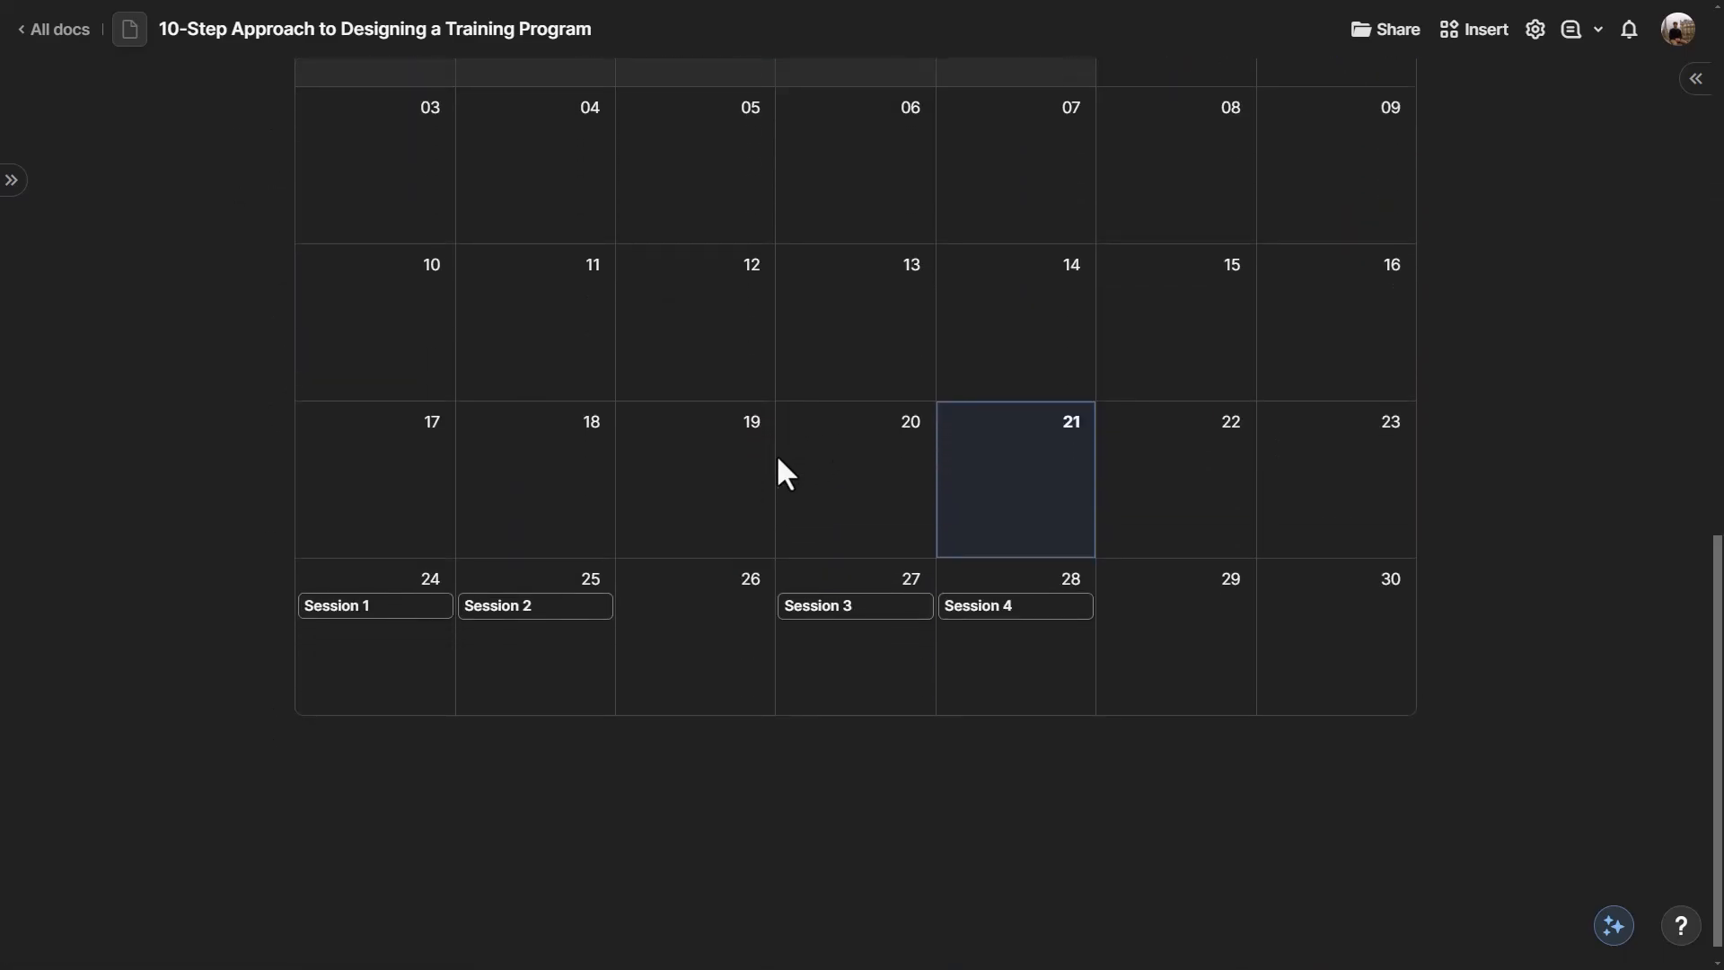
pyautogui.scroll(1, 815, 489)
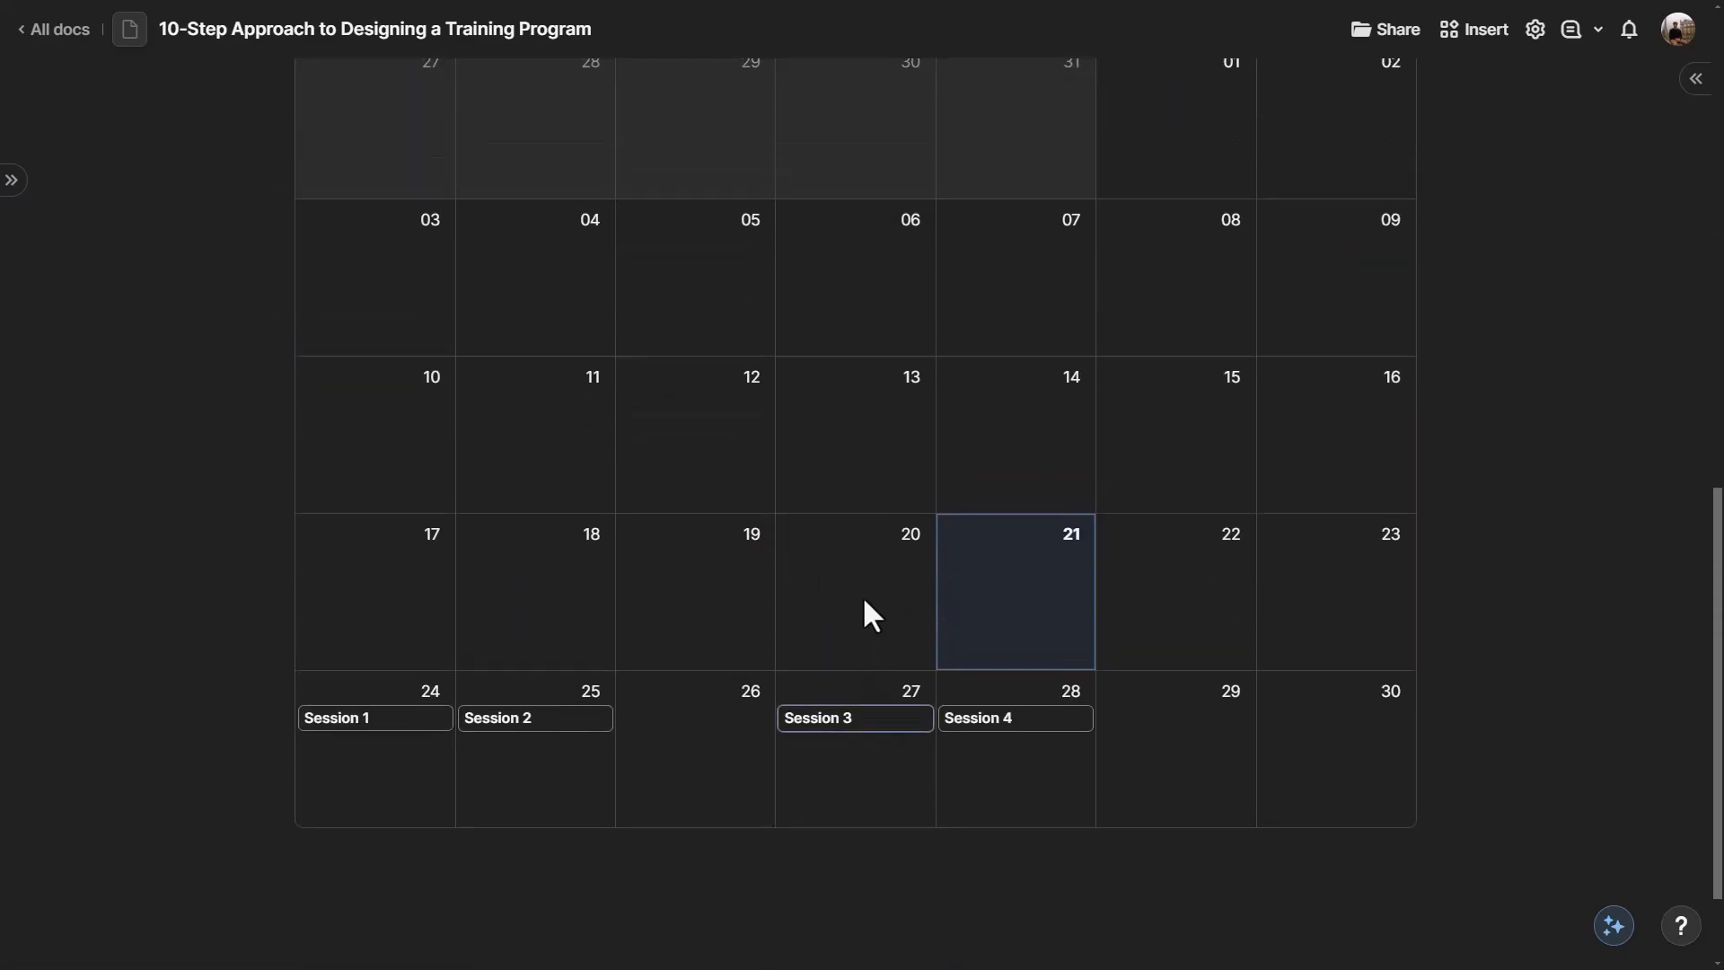
pyautogui.moveTo(780, 723); pyautogui.dragTo(907, 632)
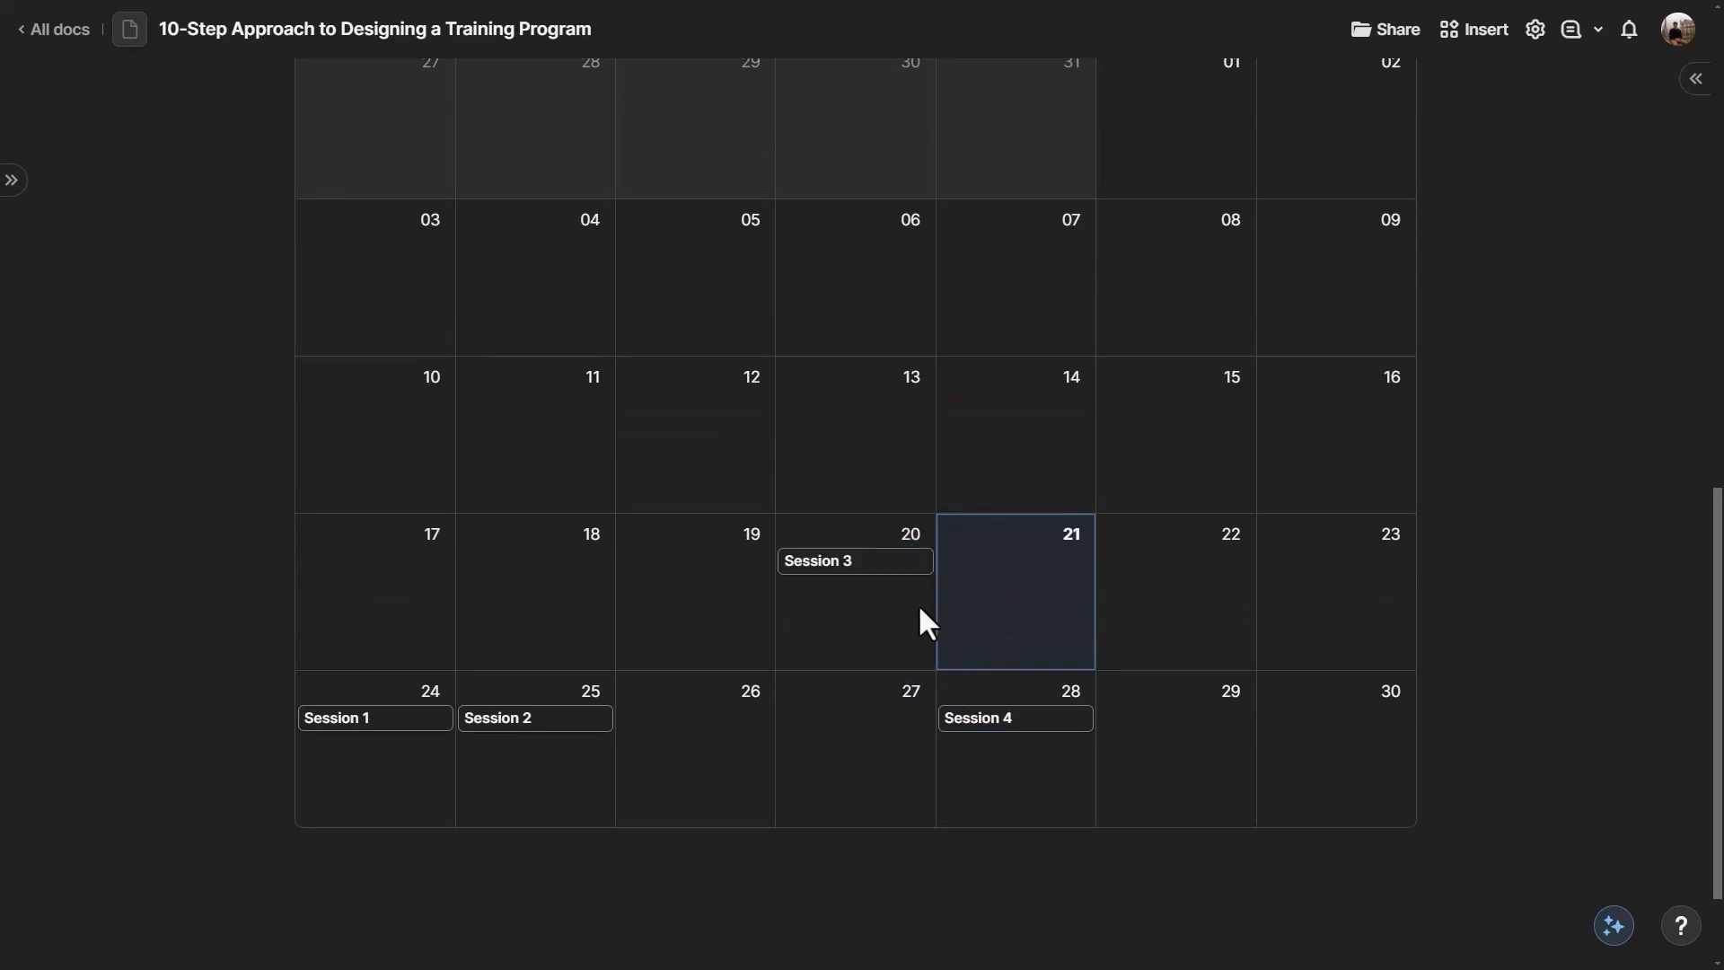
pyautogui.moveTo(869, 577); pyautogui.dragTo(860, 744)
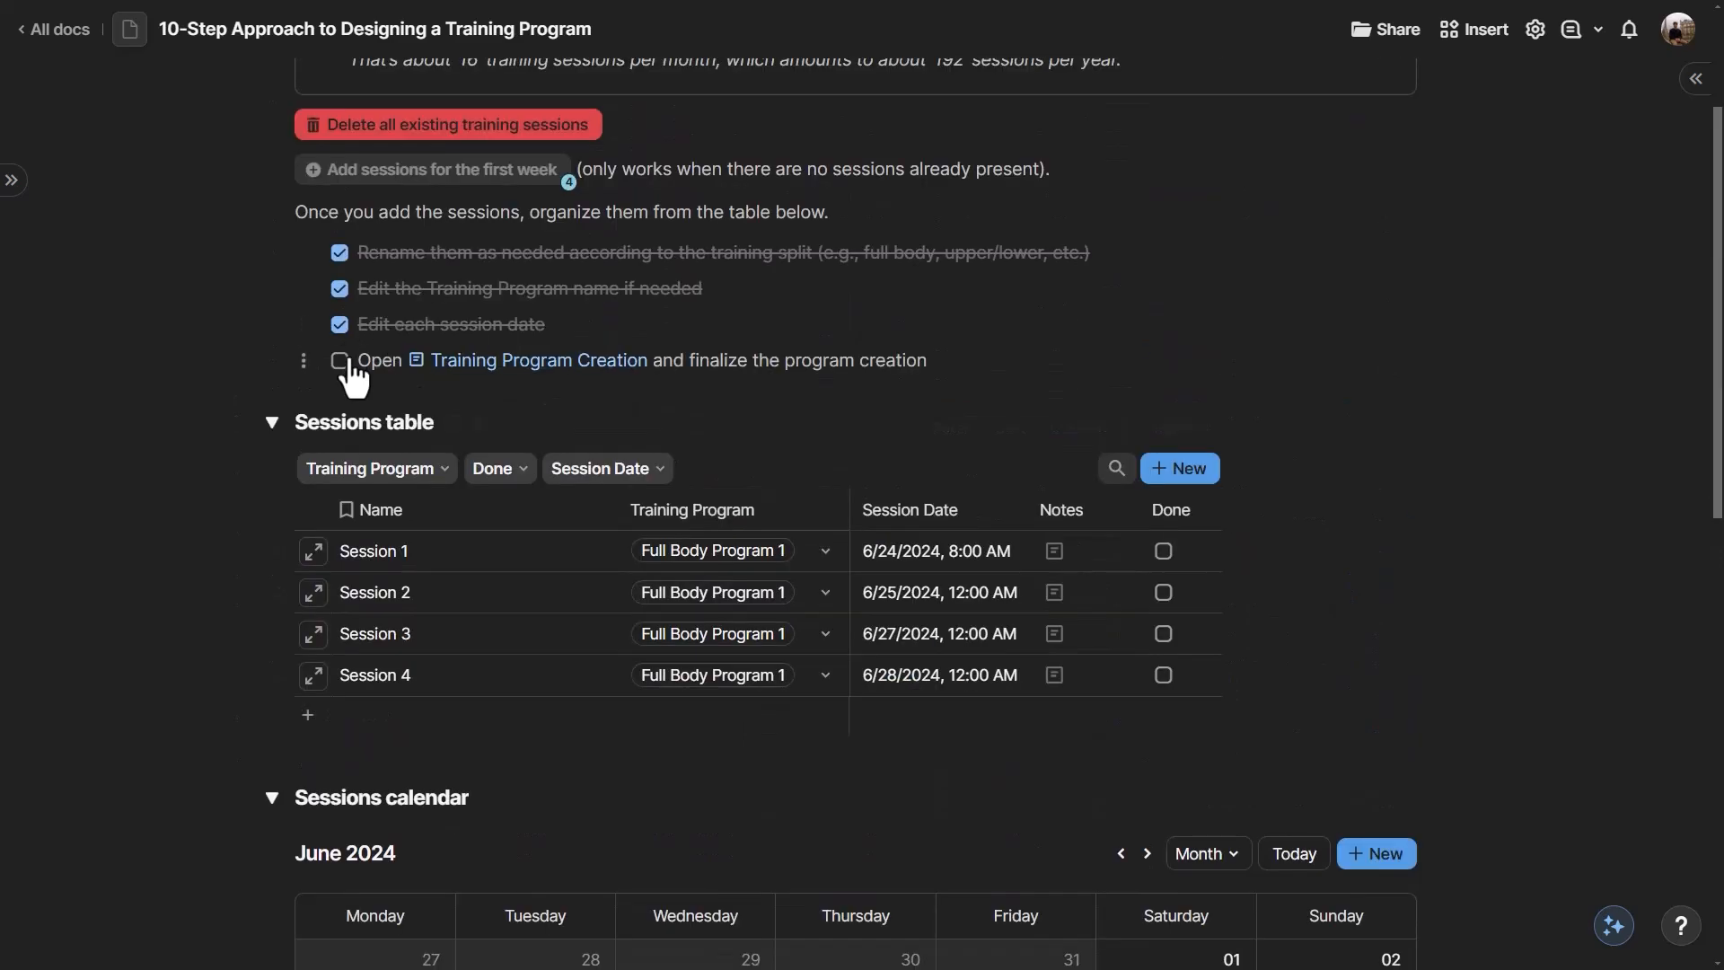
# - Open the linked Training Program Creation page and expand the Training Programs table
pyautogui.click(492, 375)
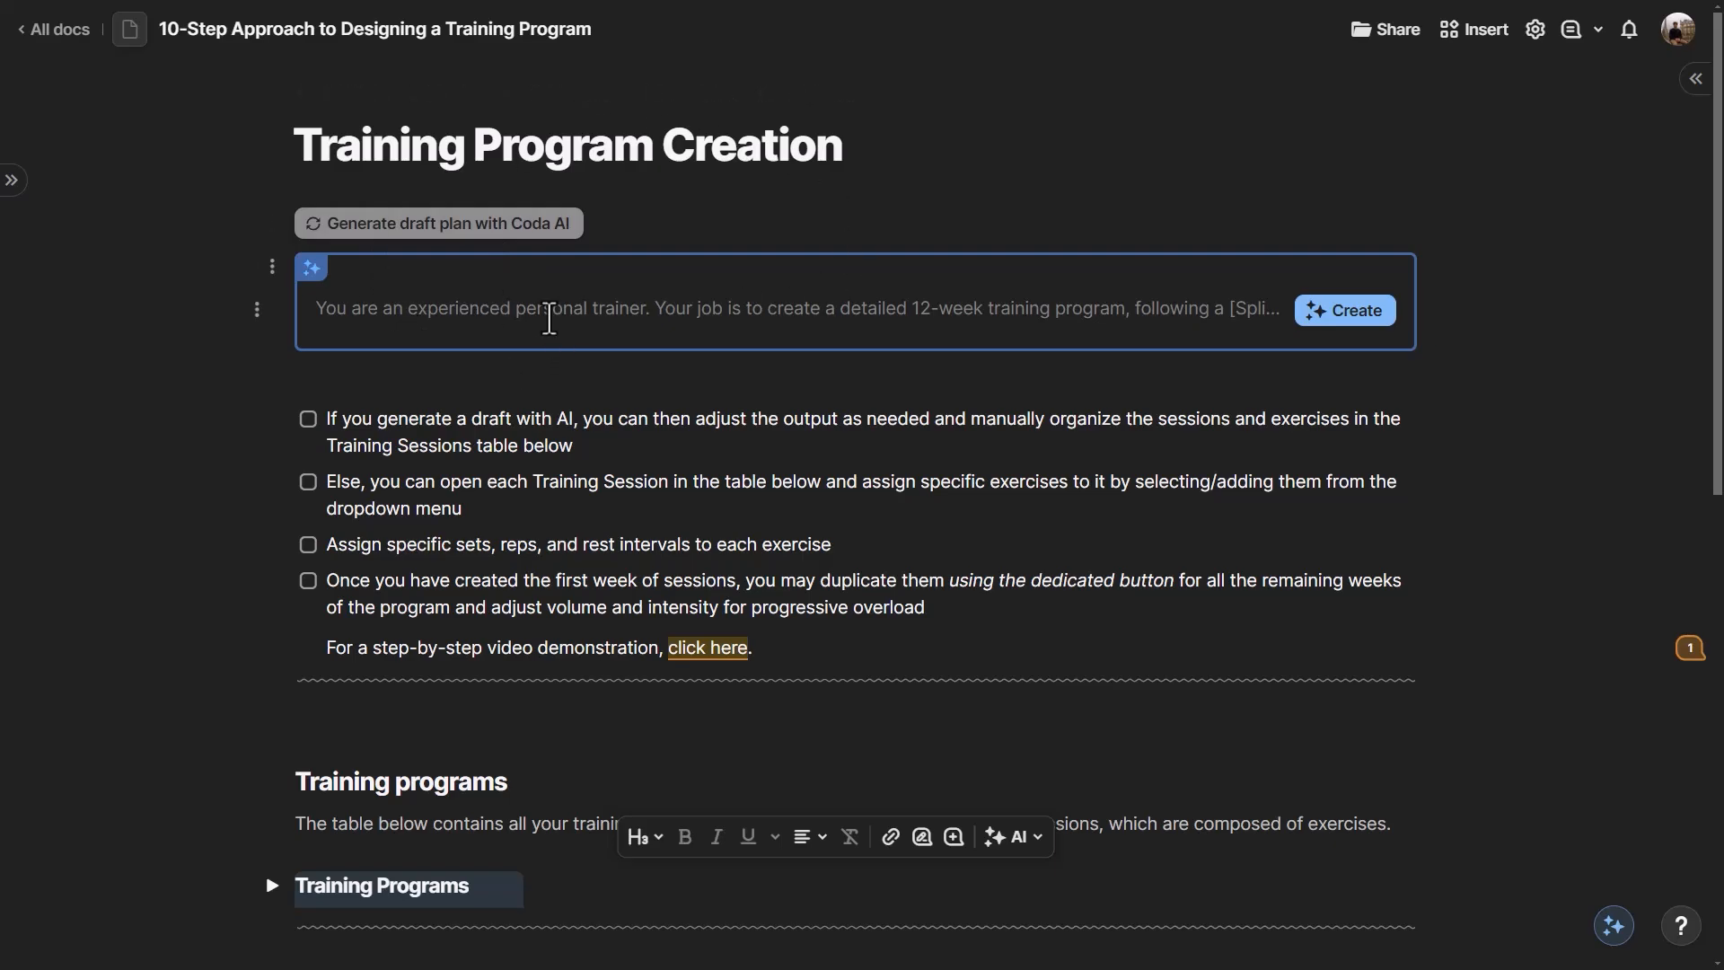
pyautogui.scroll(-6, 787, 503)
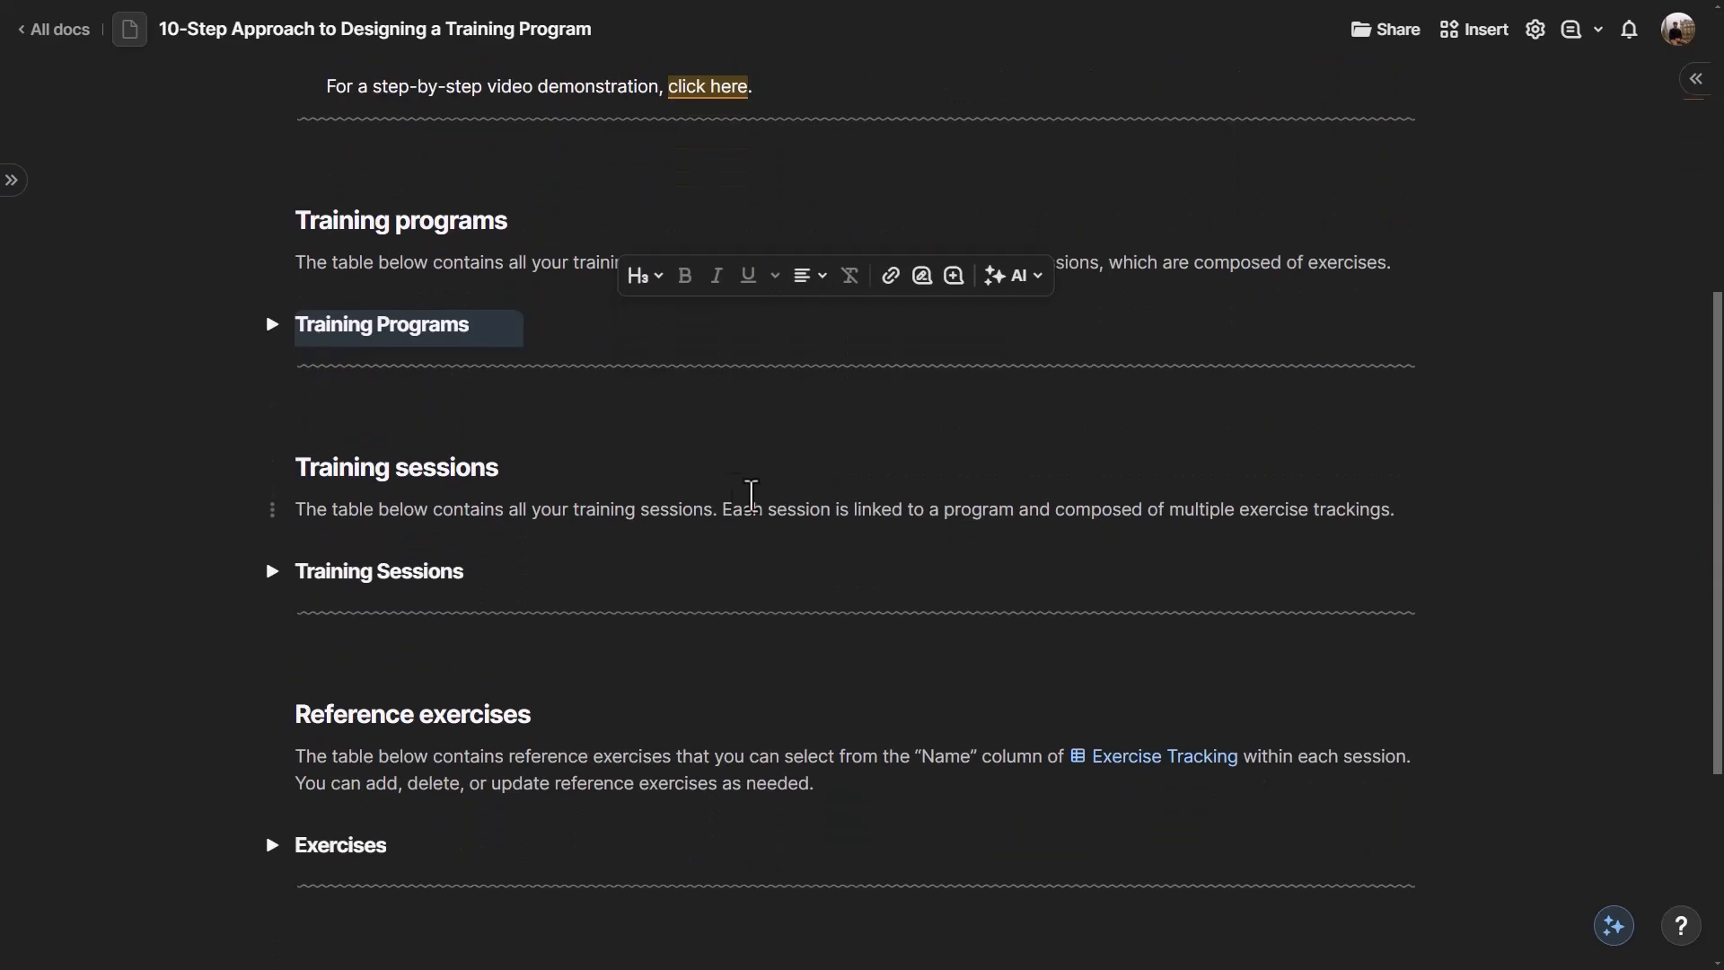
pyautogui.click(271, 328)
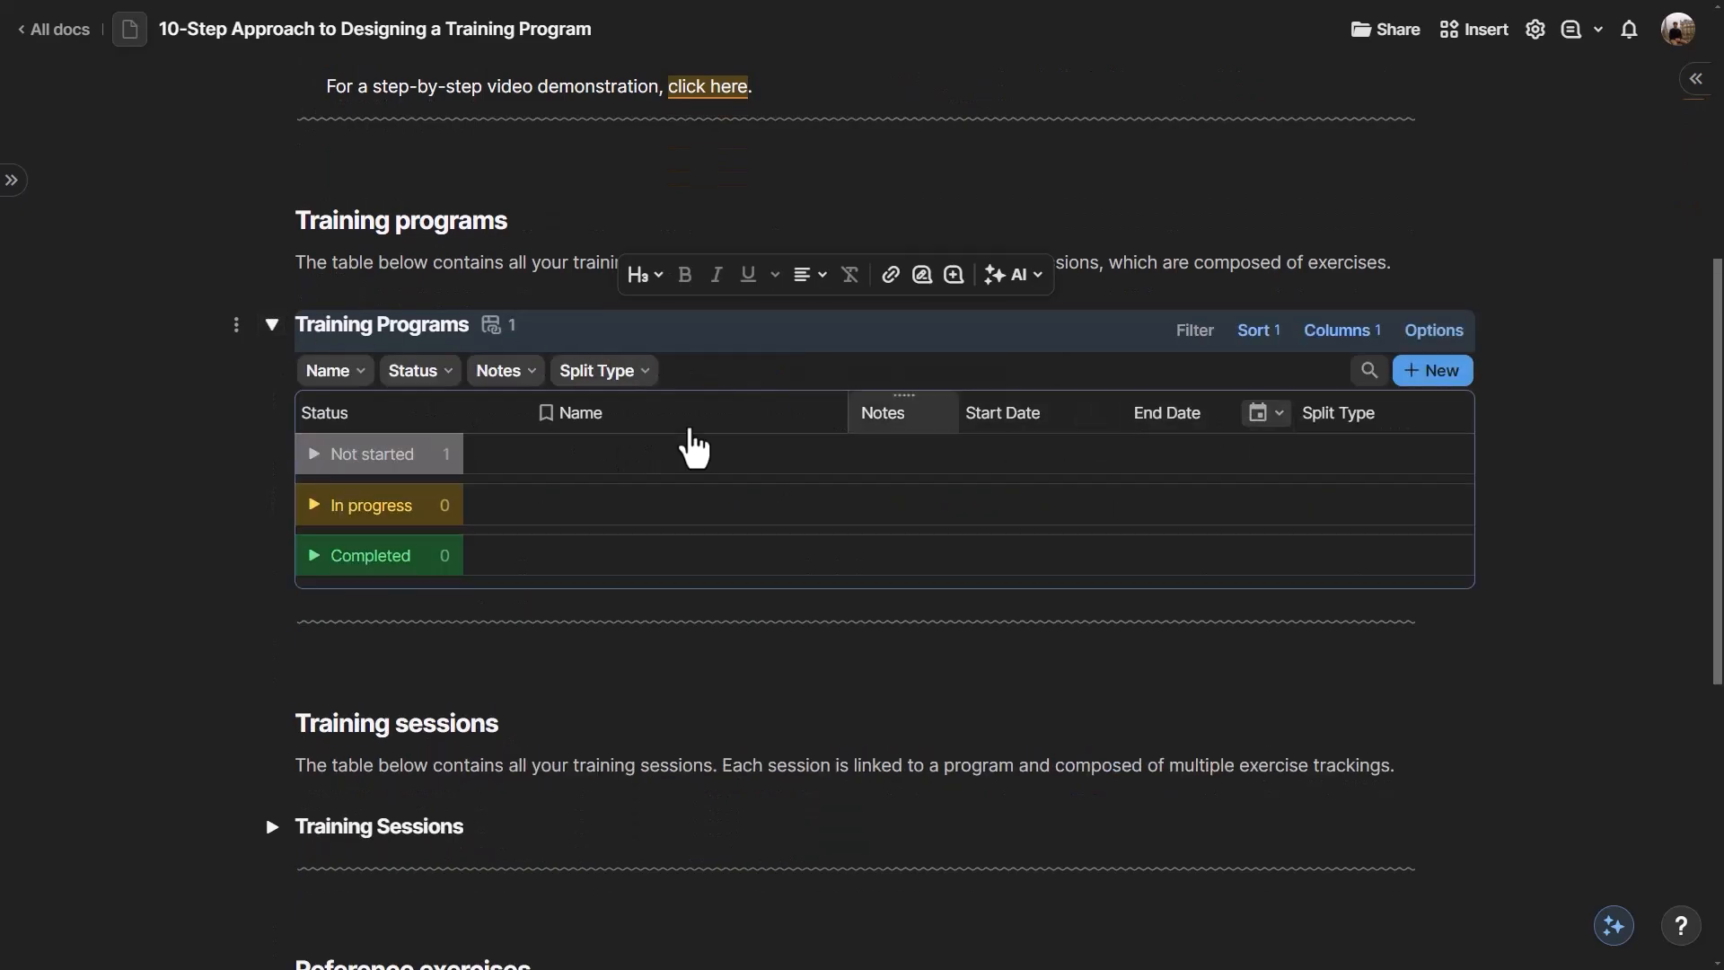
# - Read the Training Program Creation checklist on AI drafts, assigning exercises, setting sets, reps and rest, and duplicating the first week's sessions
pyautogui.scroll(6, 859, 508)
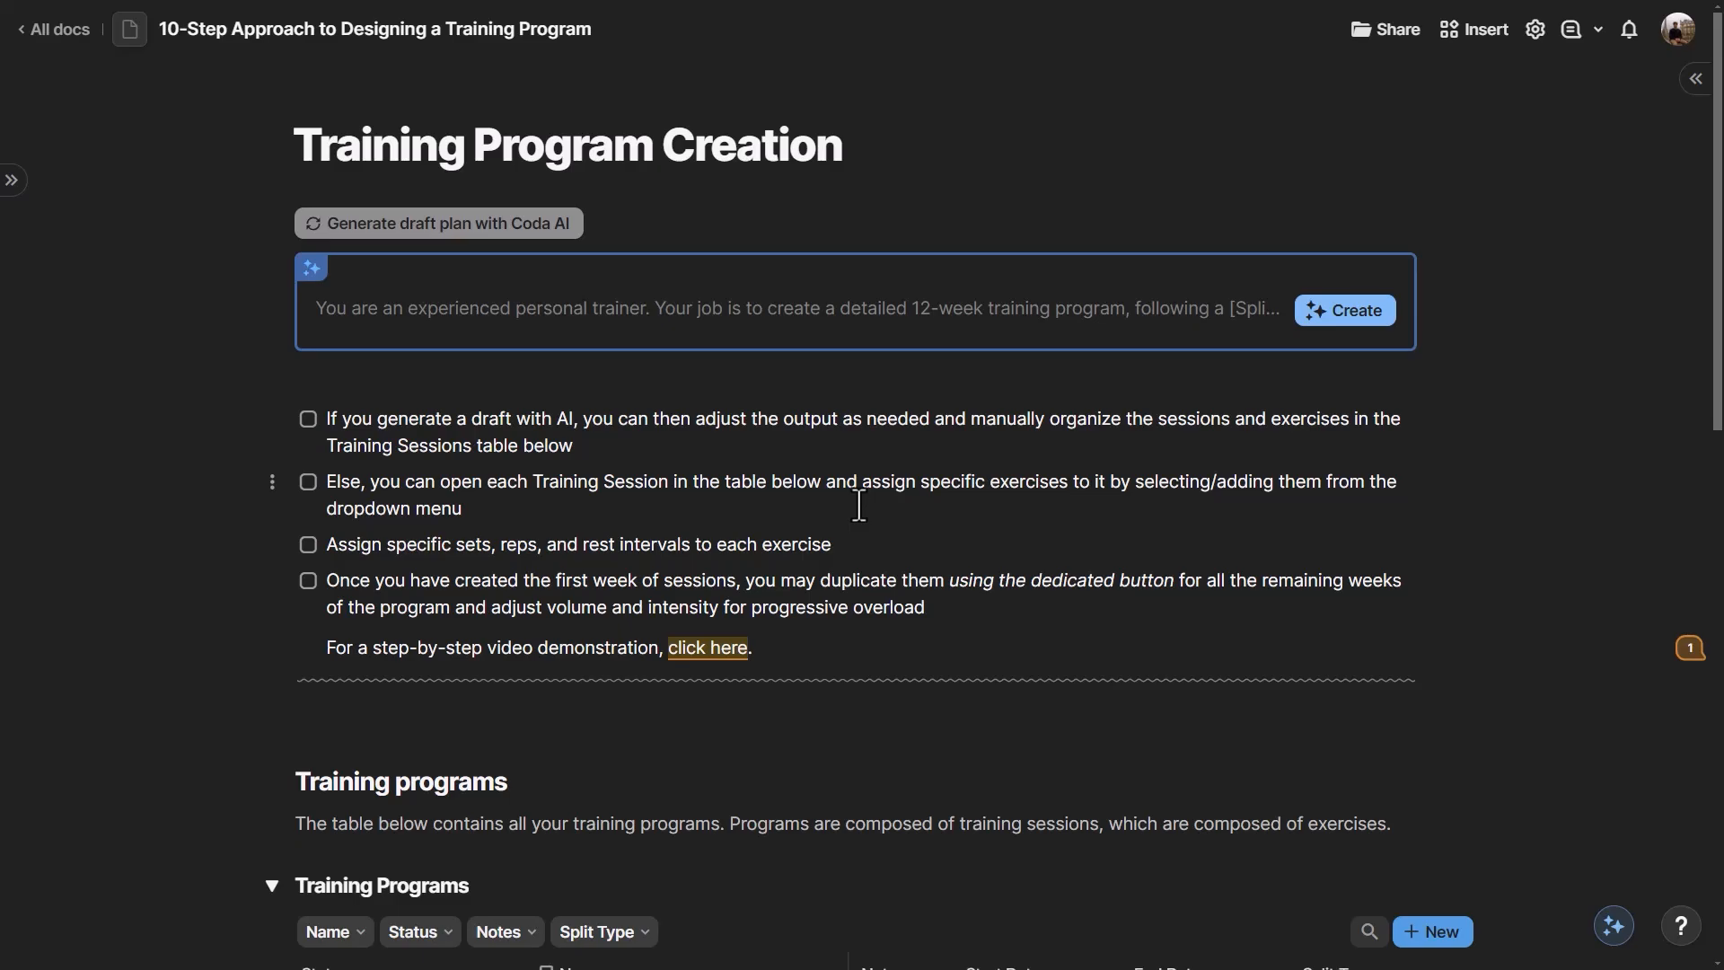
pyautogui.click(579, 224)
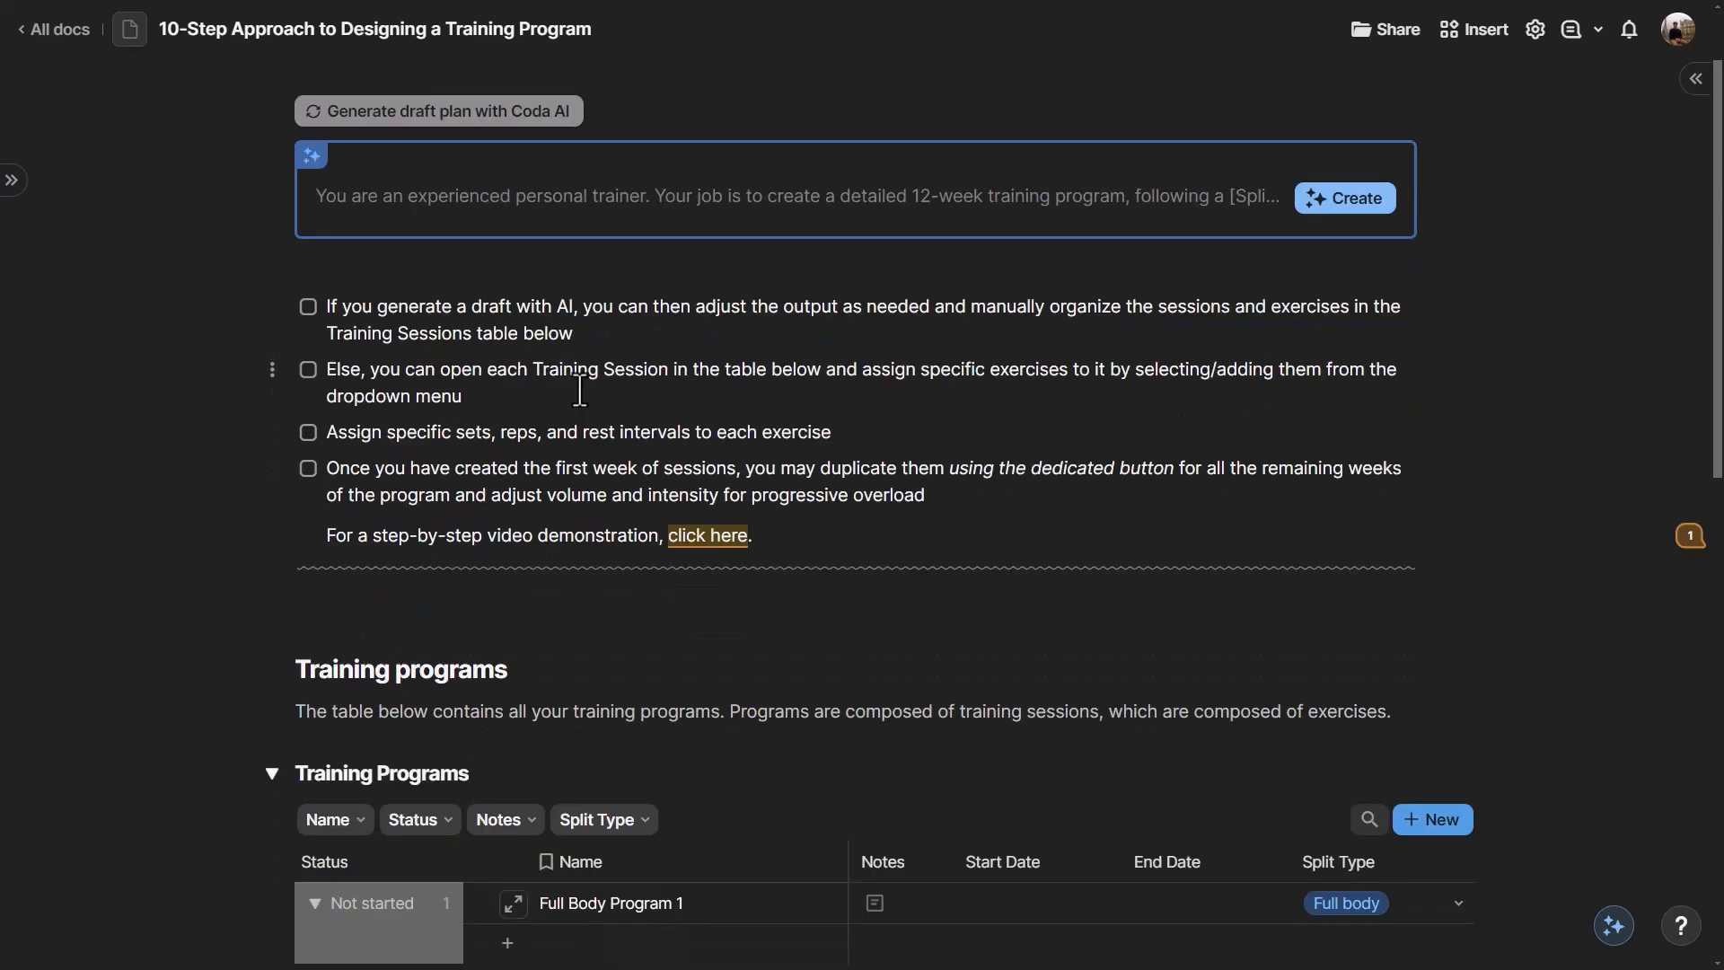
pyautogui.tripleClick(429, 371)
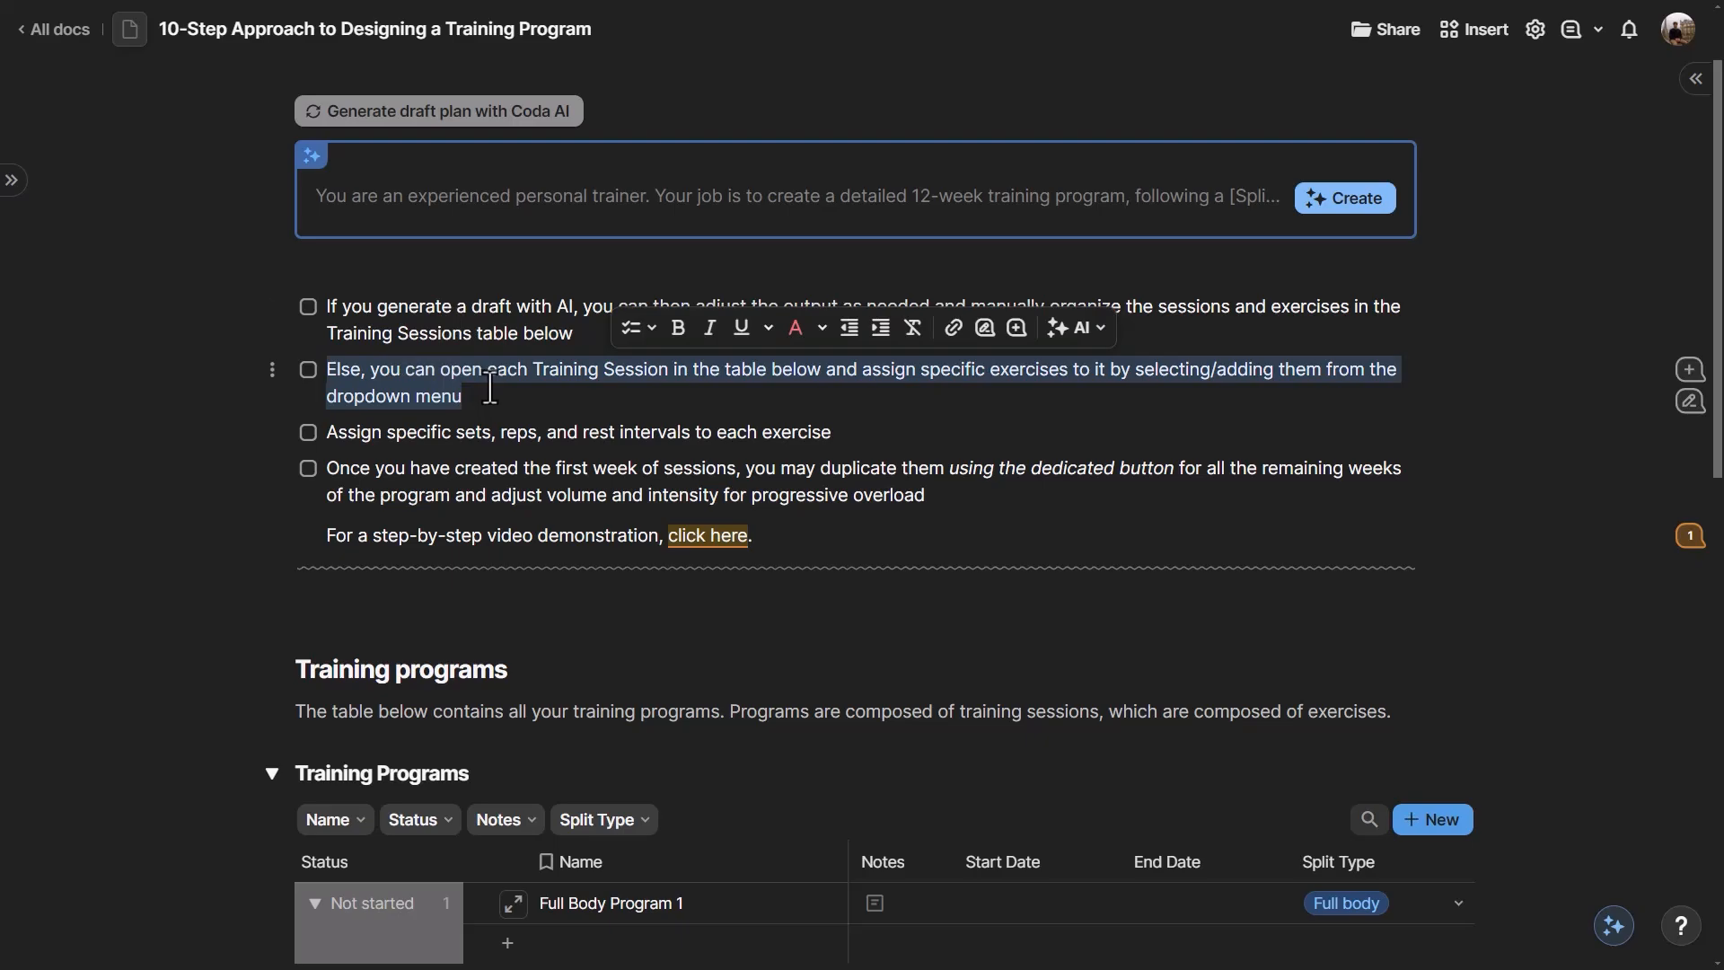
pyautogui.scroll(-1, 490, 388)
pyautogui.tripleClick(369, 318)
pyautogui.click(369, 319)
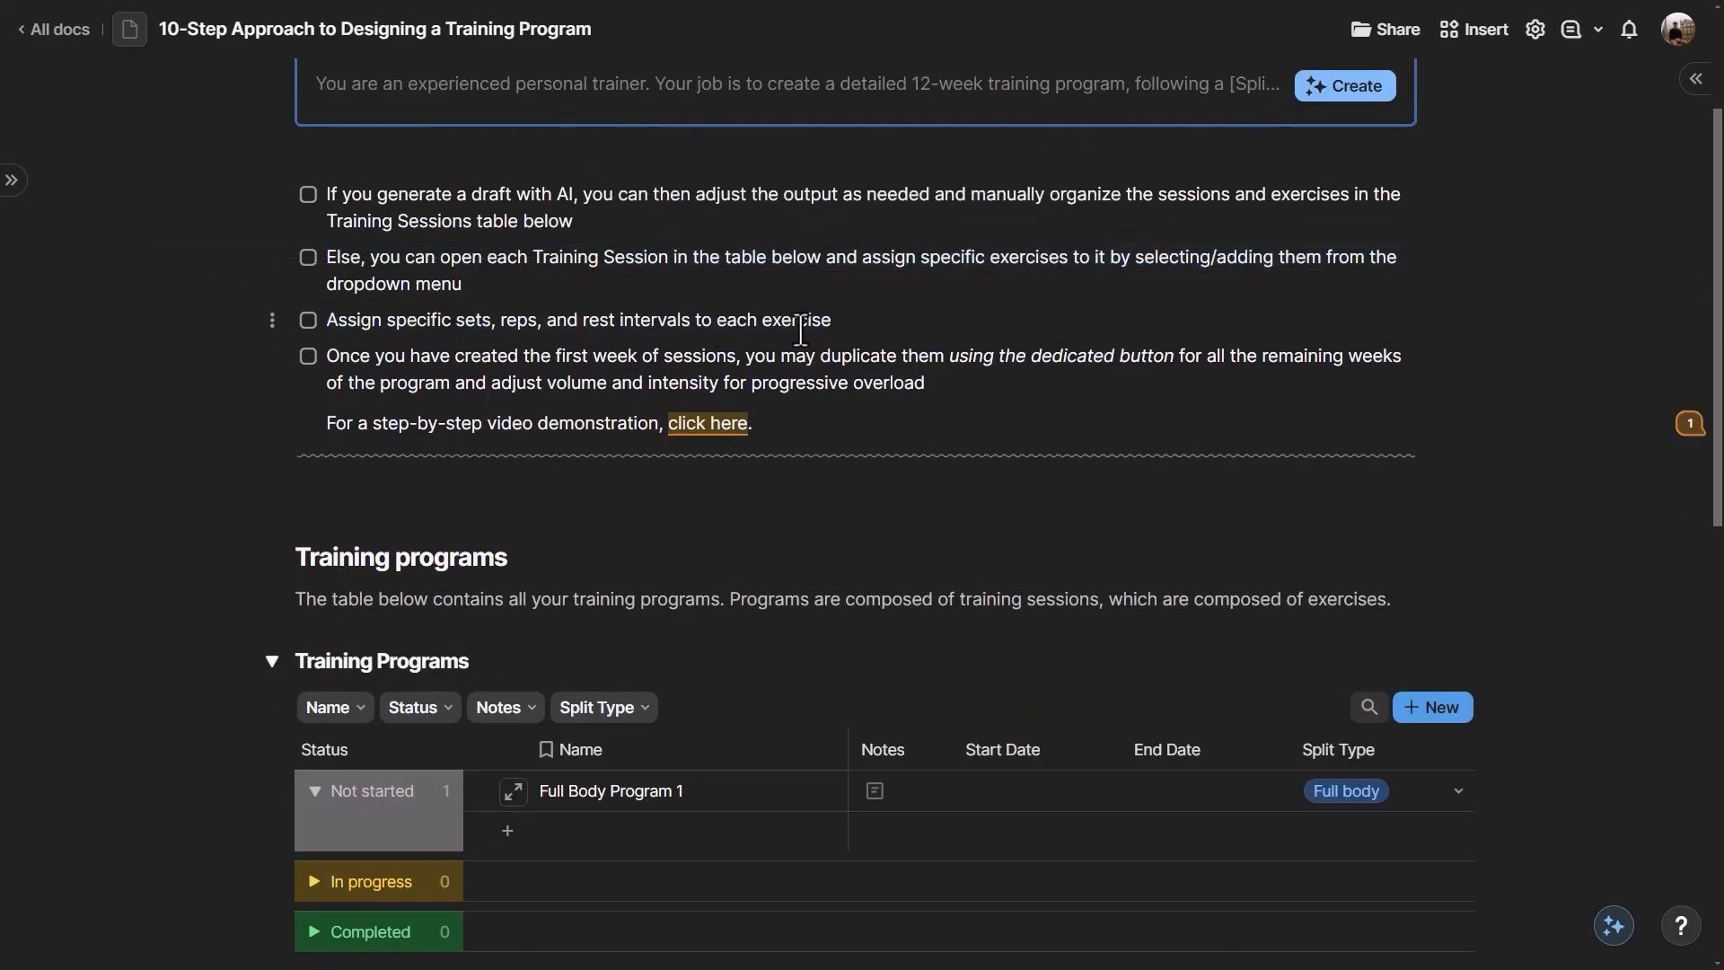
pyautogui.tripleClick(833, 321)
pyautogui.click(834, 321)
pyautogui.scroll(-3, 562, 339)
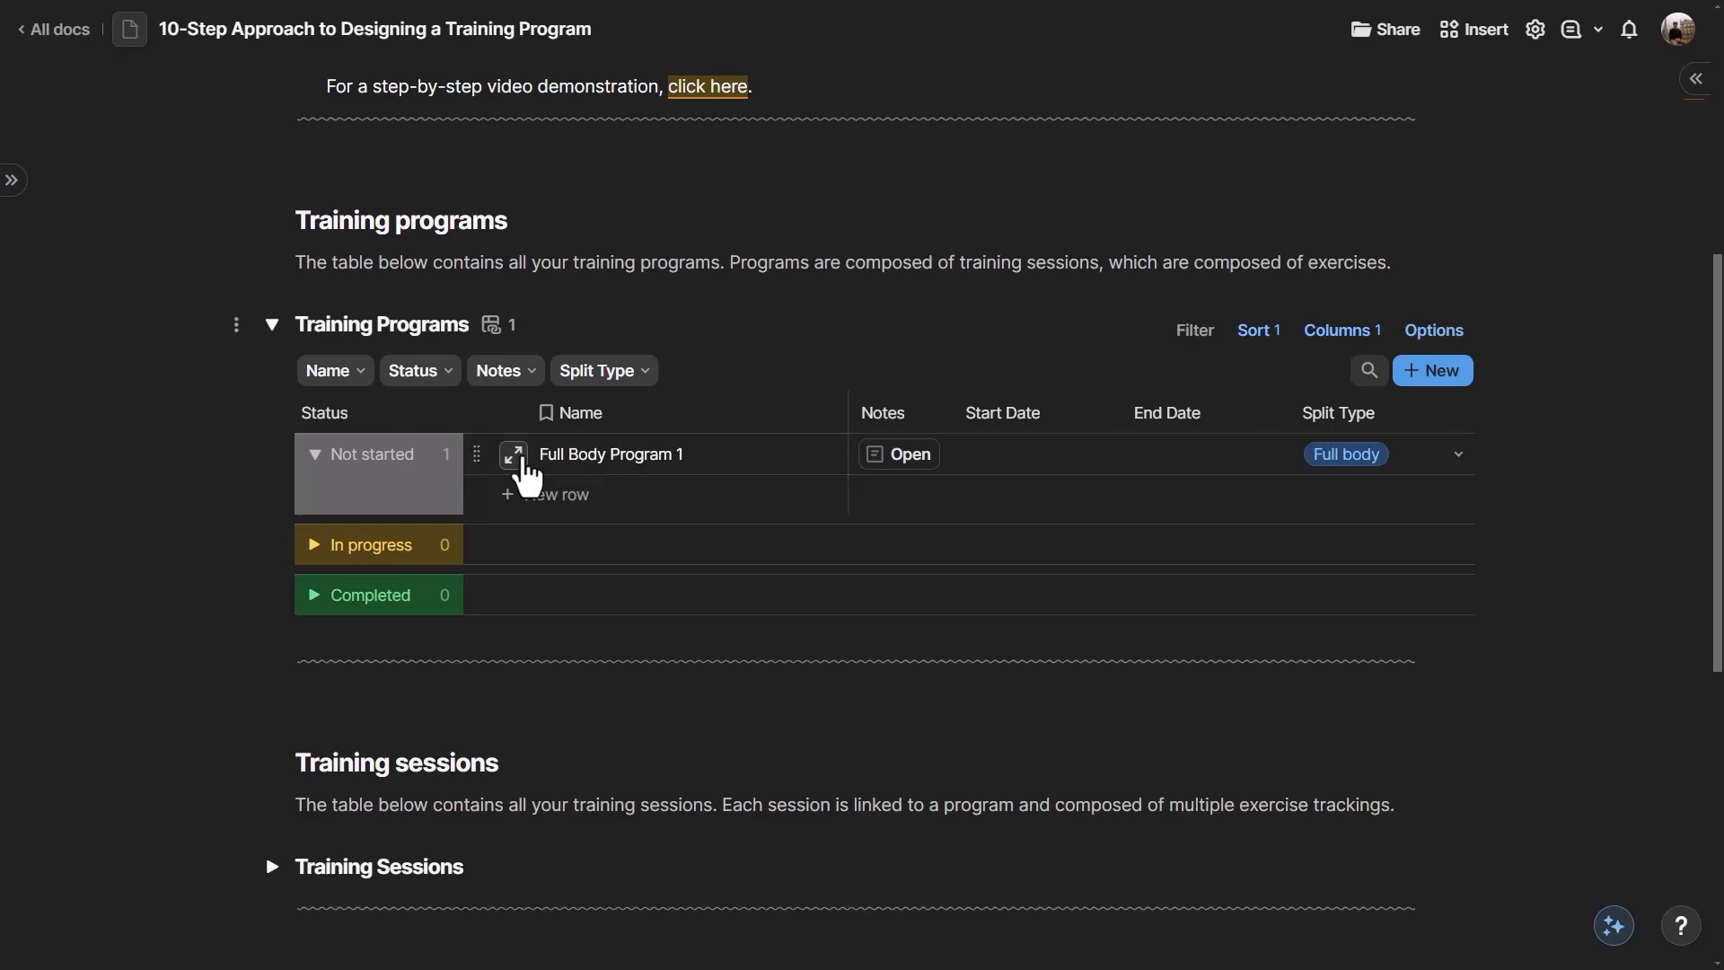
# - In the Full Body Program 1 record, set the start date to 6/24/2024 and the end date to 9/1/2024
pyautogui.click(927, 458)
pyautogui.click(1146, 203)
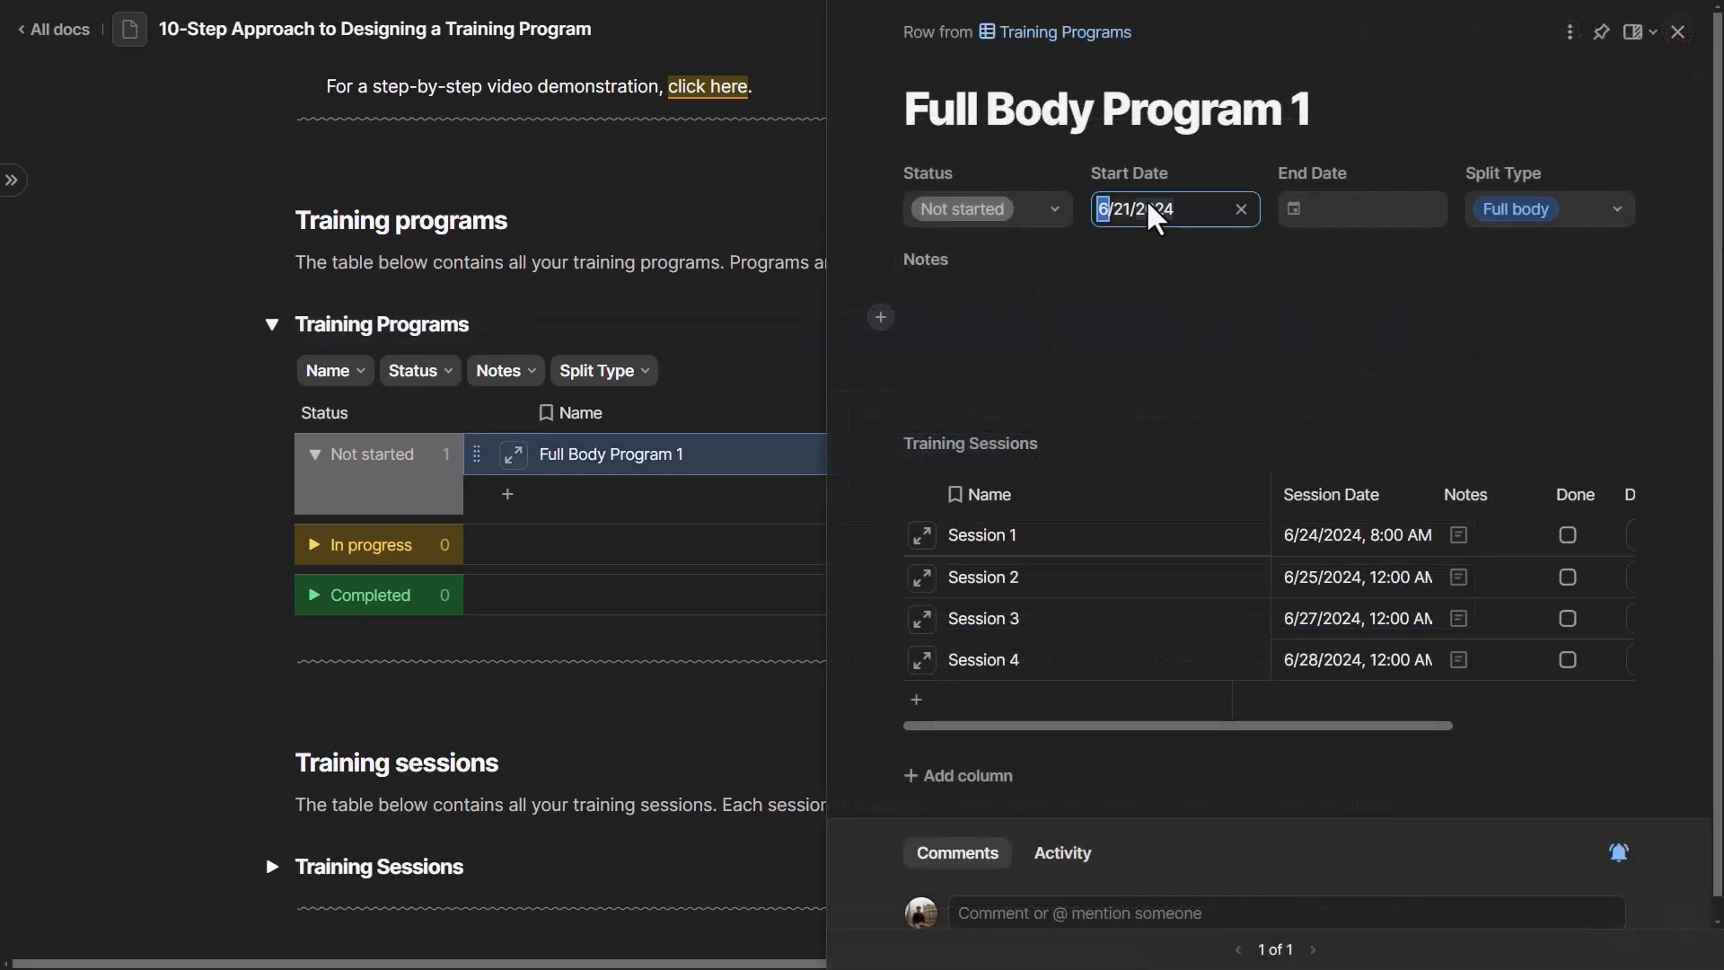
pyautogui.click(1118, 429)
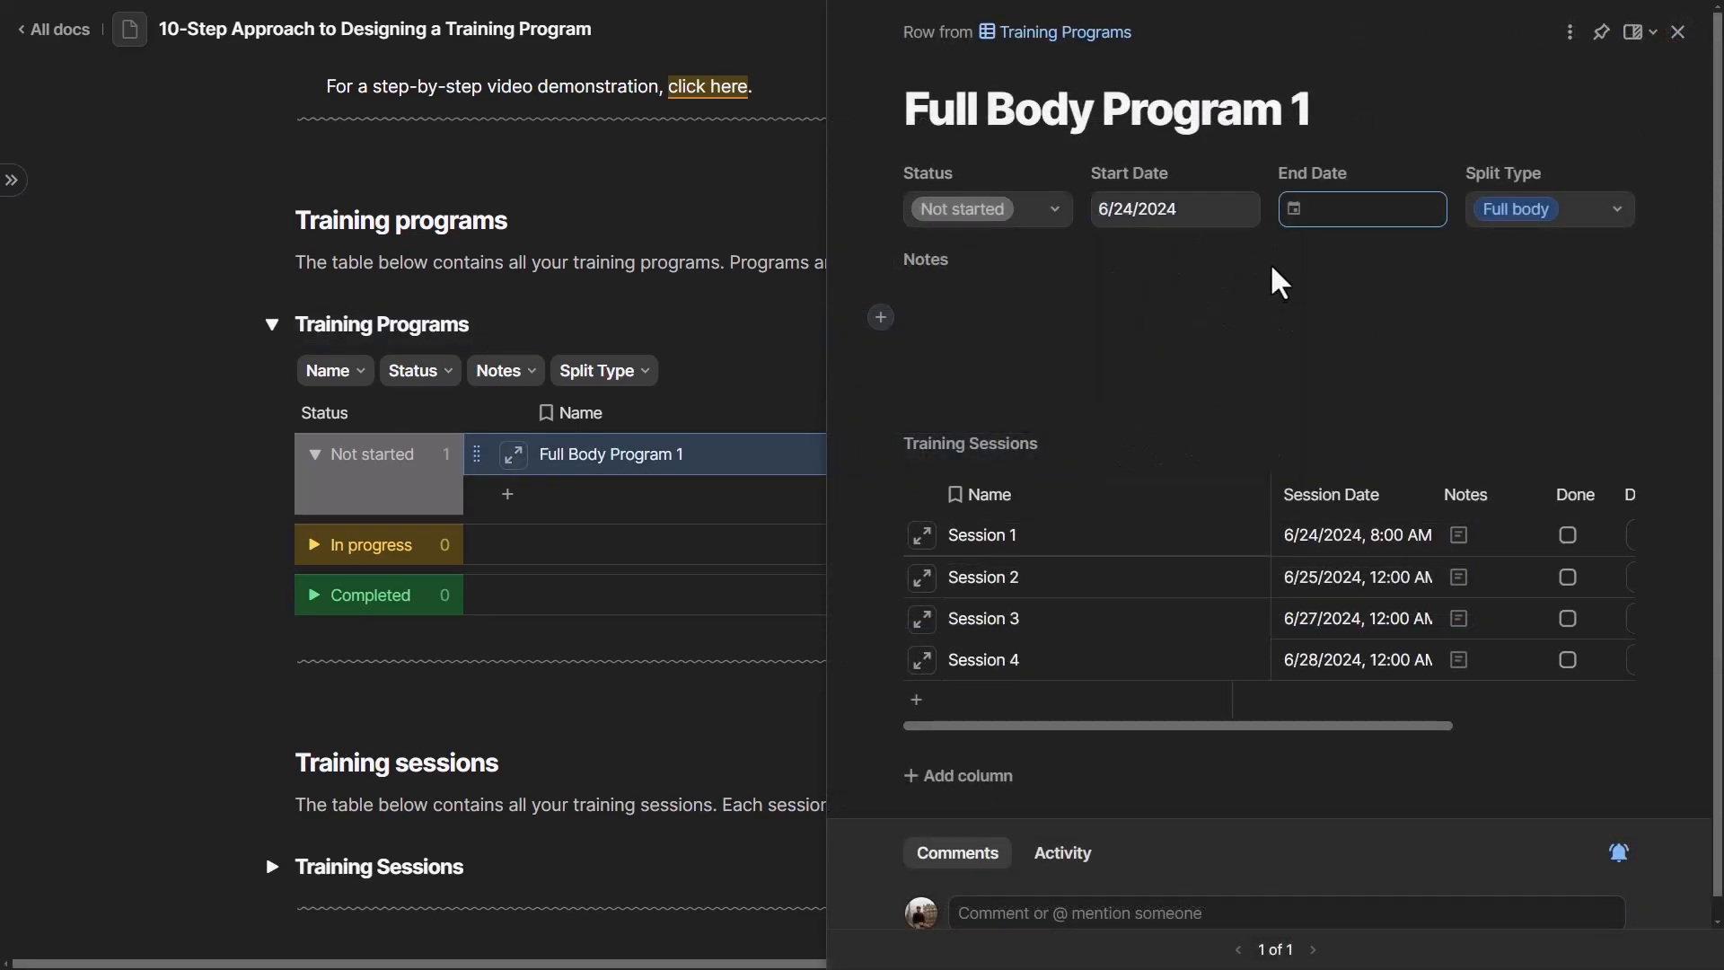
pyautogui.click(1323, 217)
pyautogui.click(1466, 242)
pyautogui.click(1465, 241)
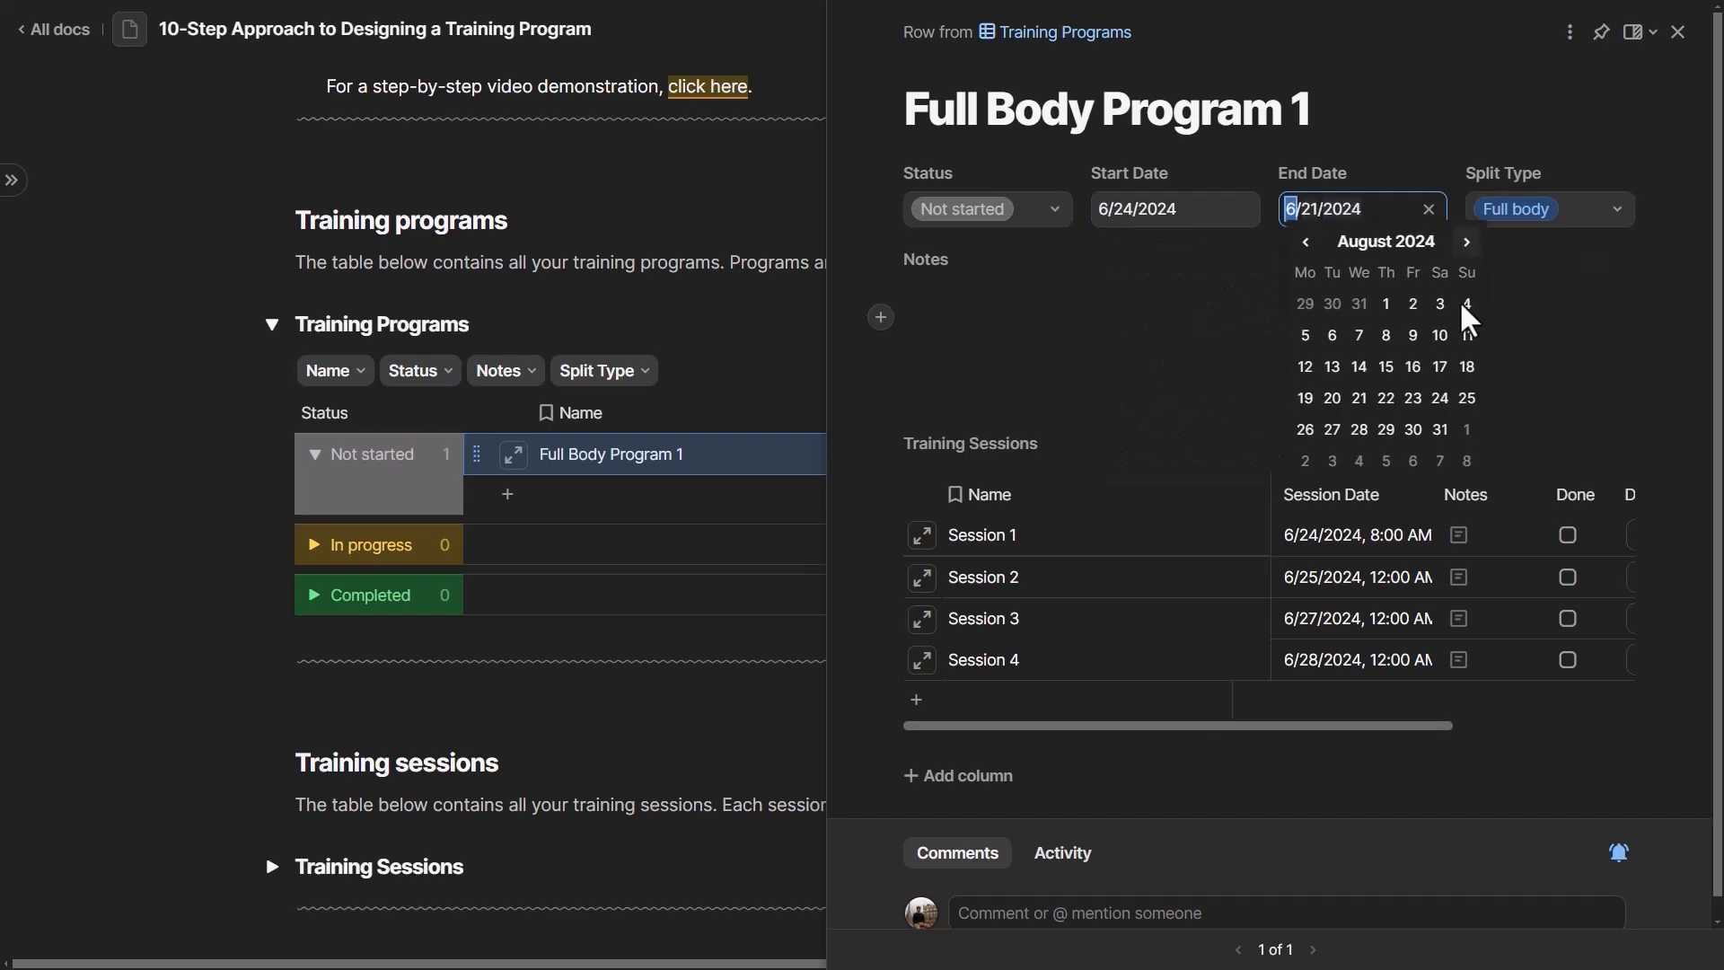
pyautogui.click(1469, 426)
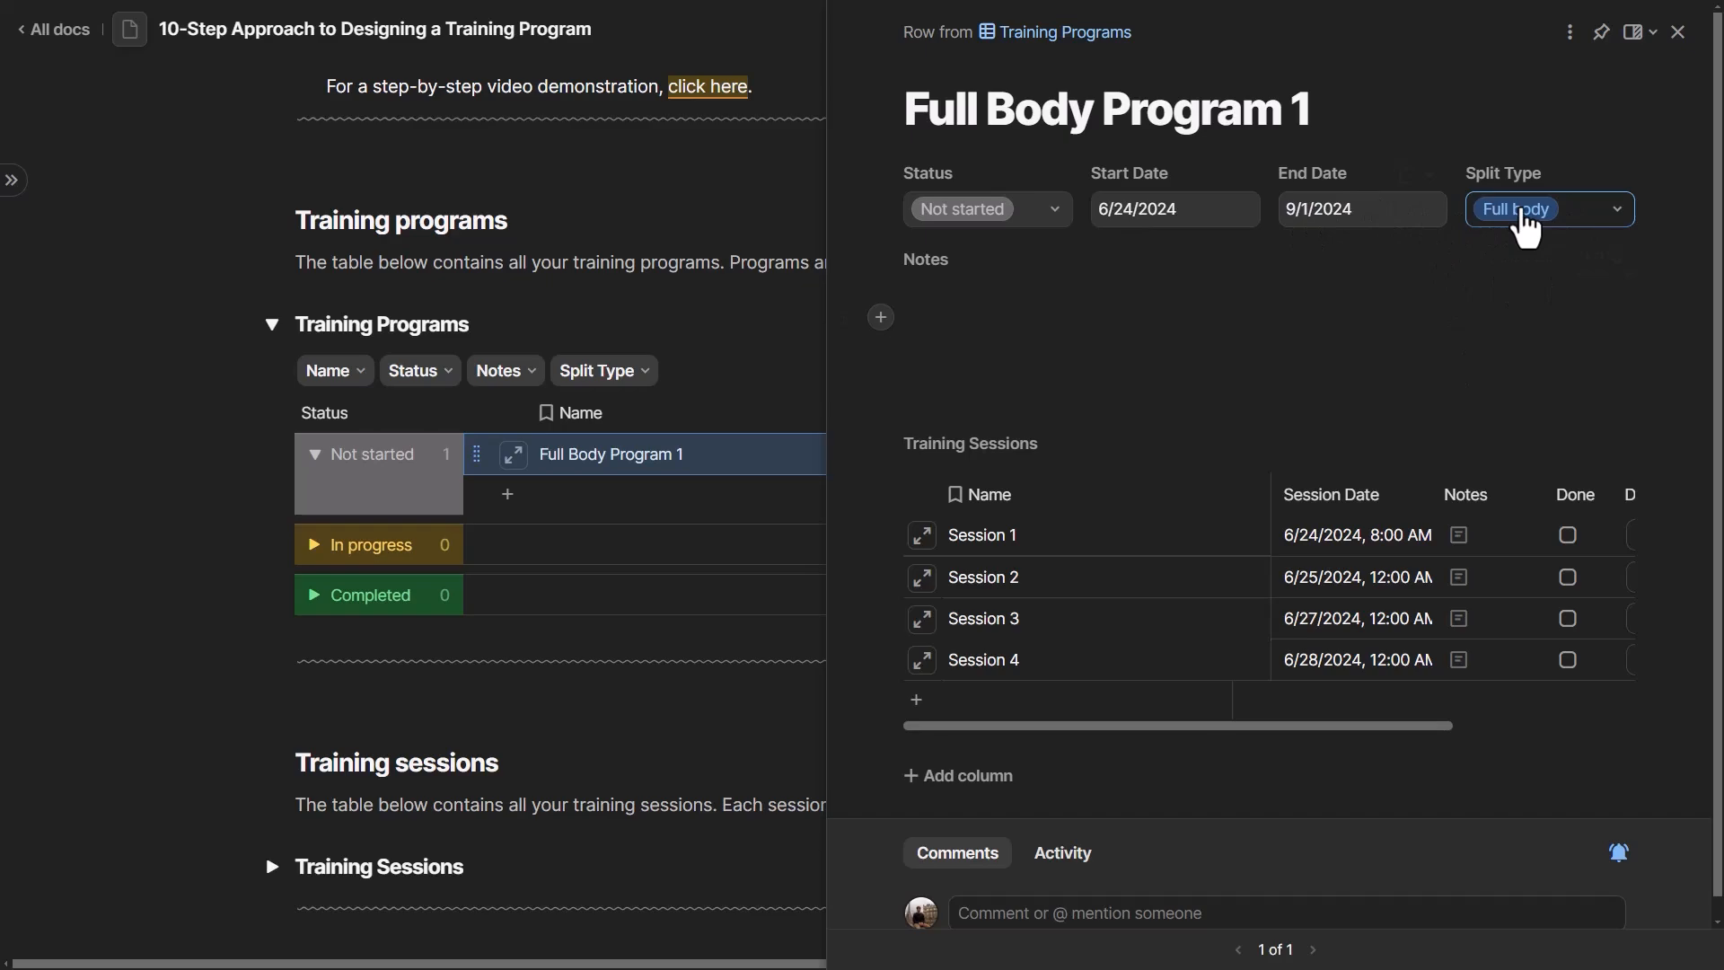
pyautogui.click(1005, 319)
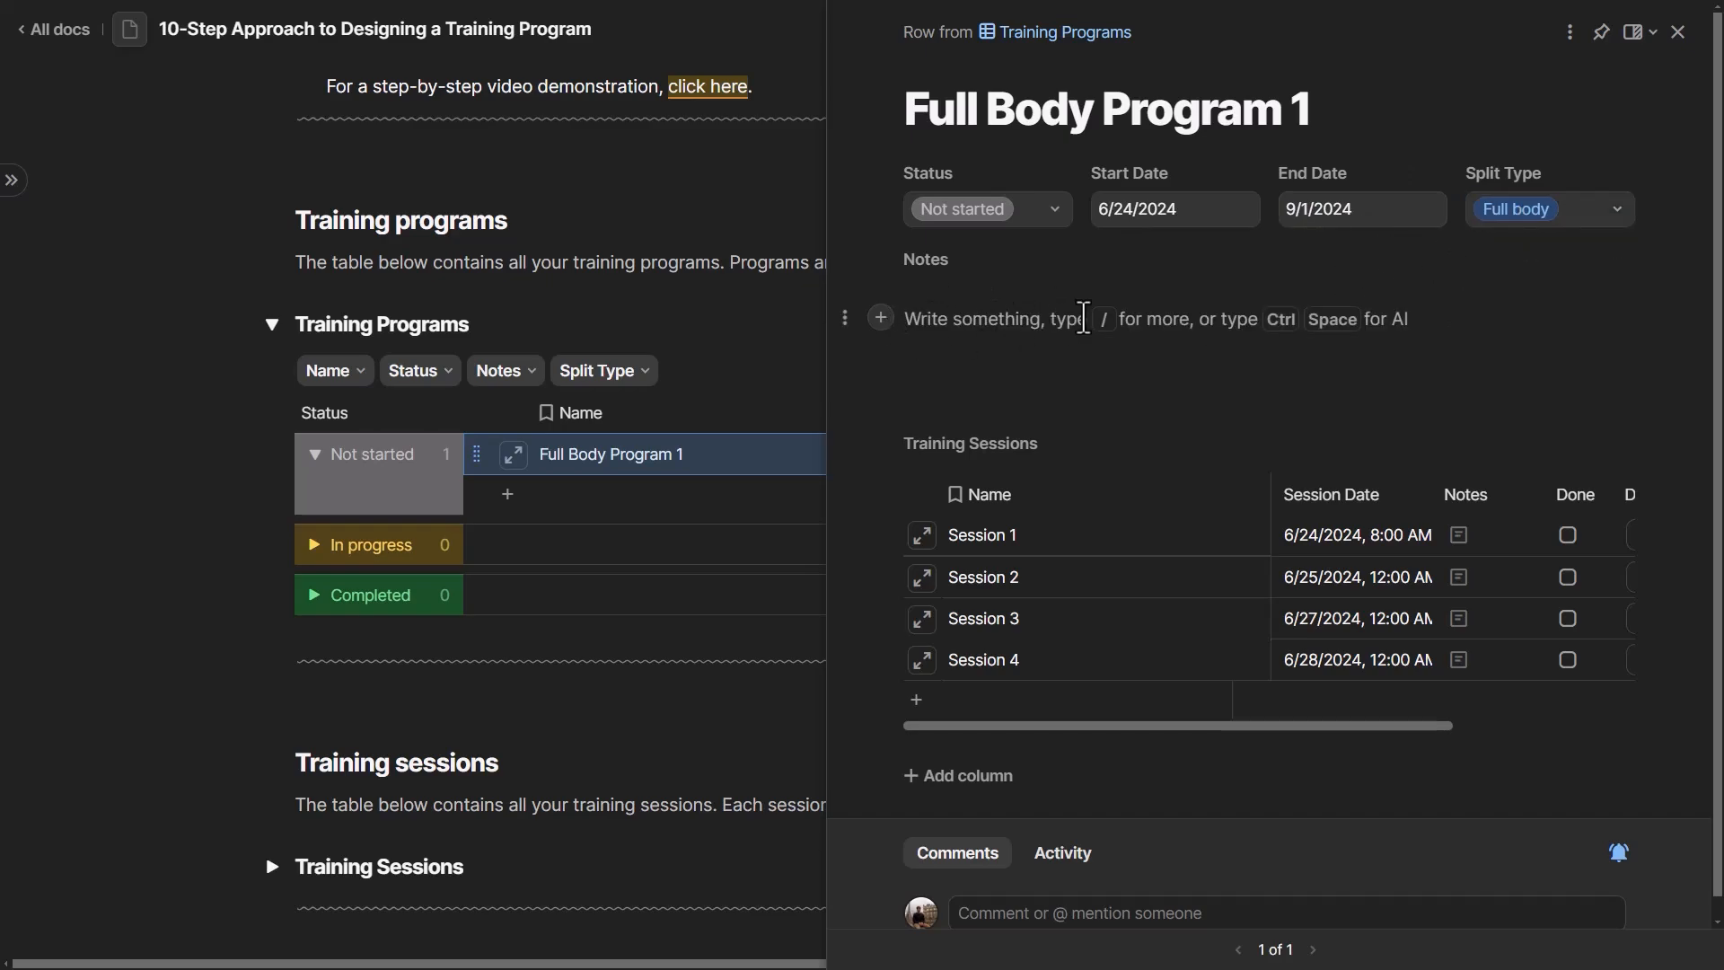
pyautogui.scroll(-1, 1069, 413)
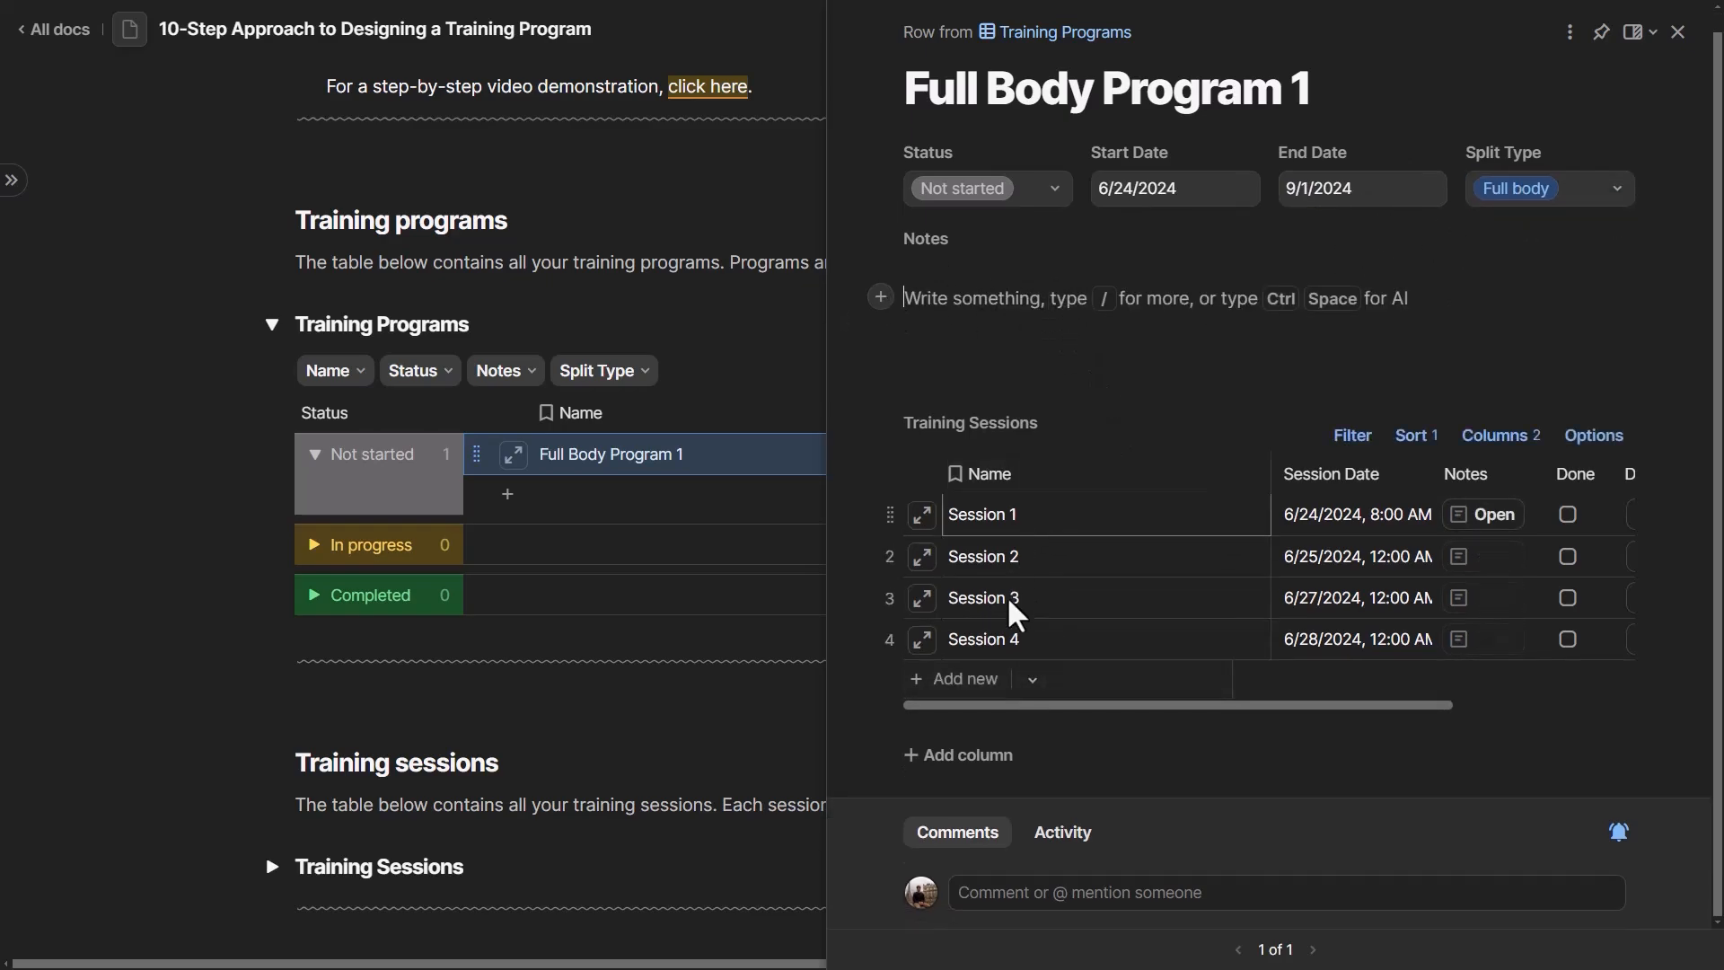
pyautogui.press('Escape')
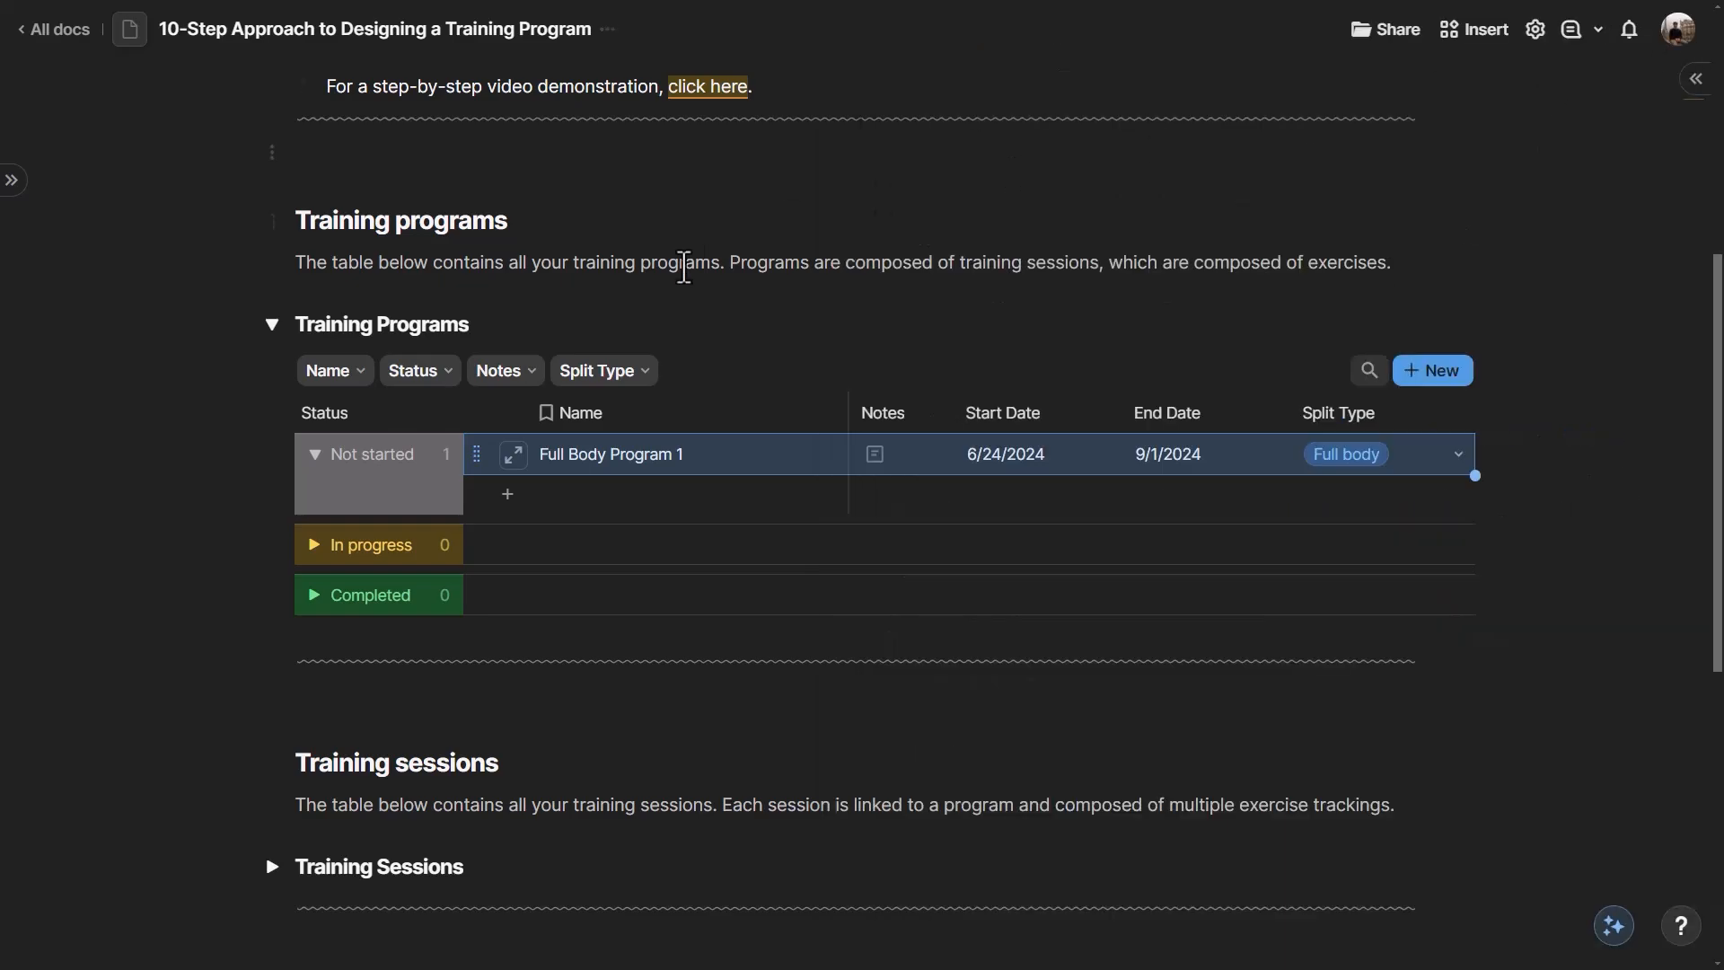
# - Expand the Training Sessions table and its Full Body Program 1 group, and open the Session 1 record
pyautogui.scroll(-5, 701, 255)
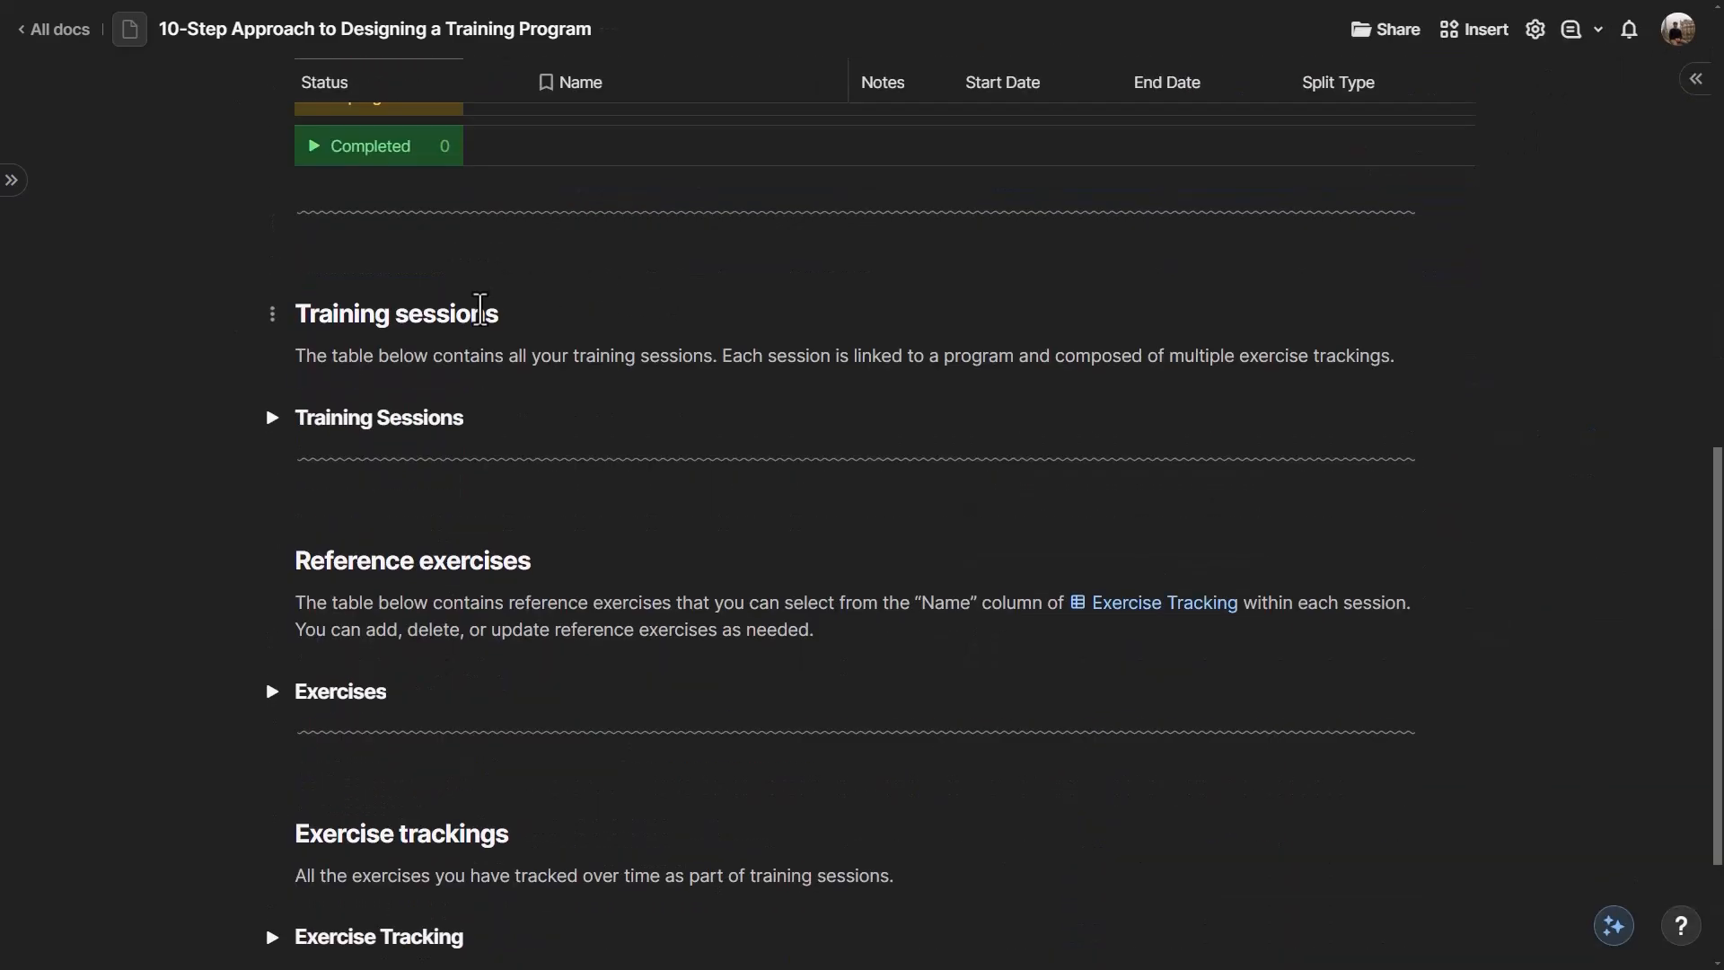
pyautogui.click(271, 418)
pyautogui.scroll(-1, 770, 431)
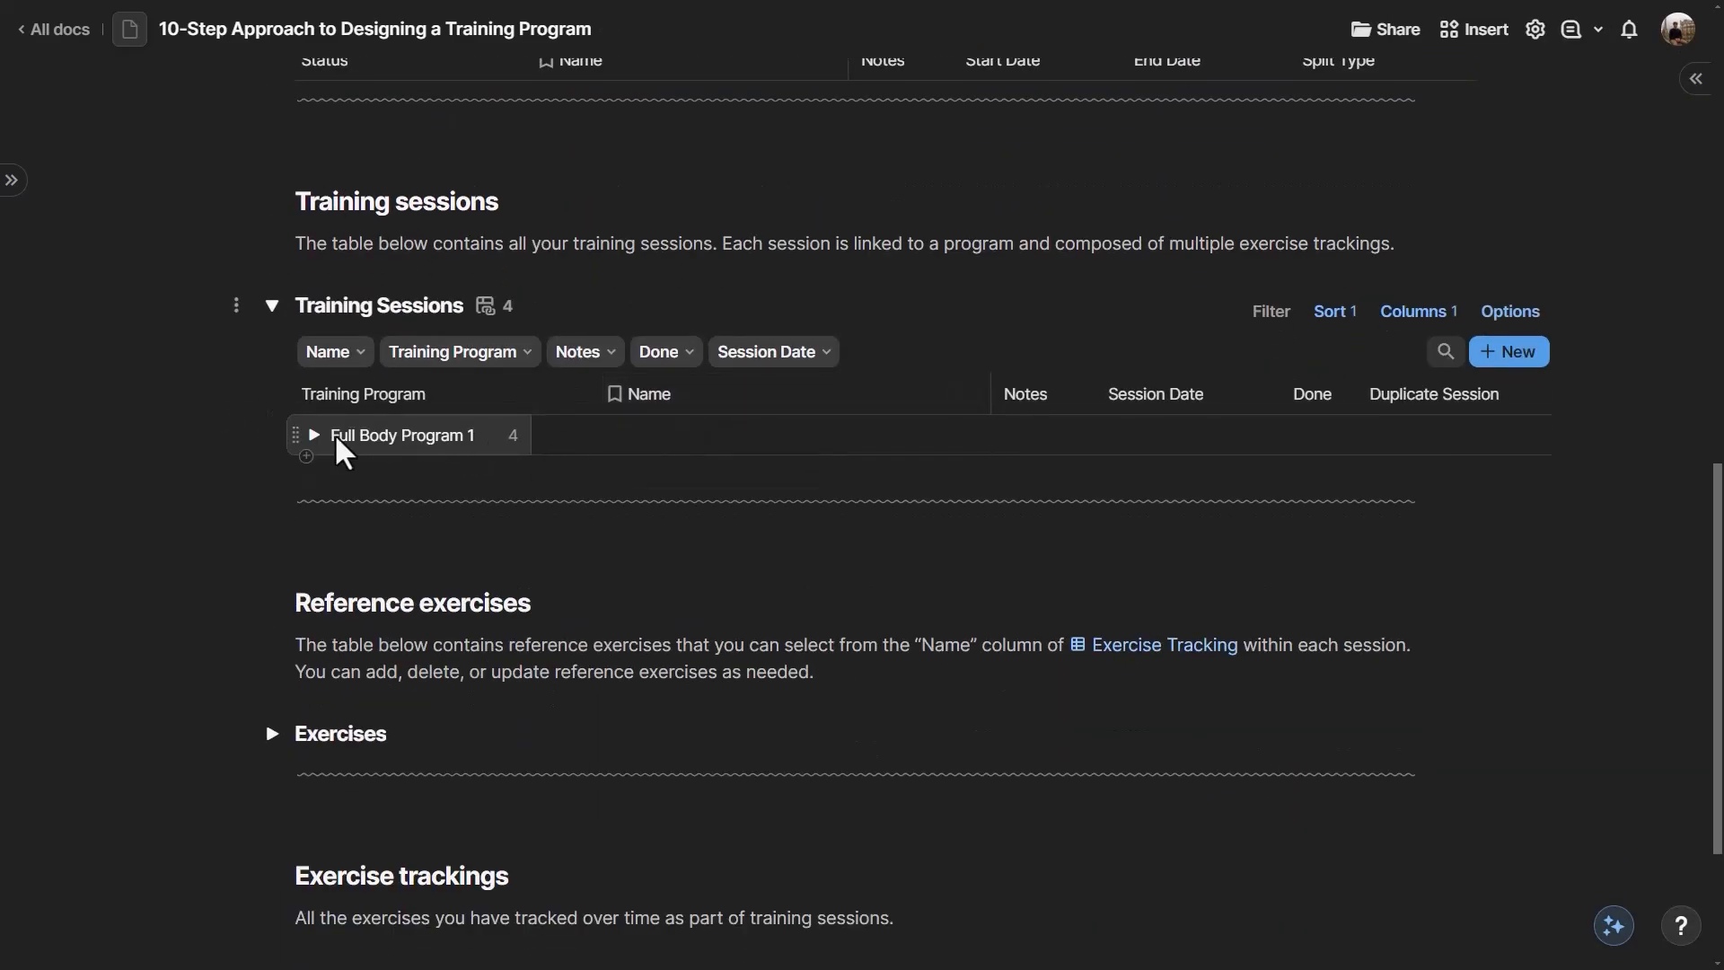
pyautogui.click(315, 436)
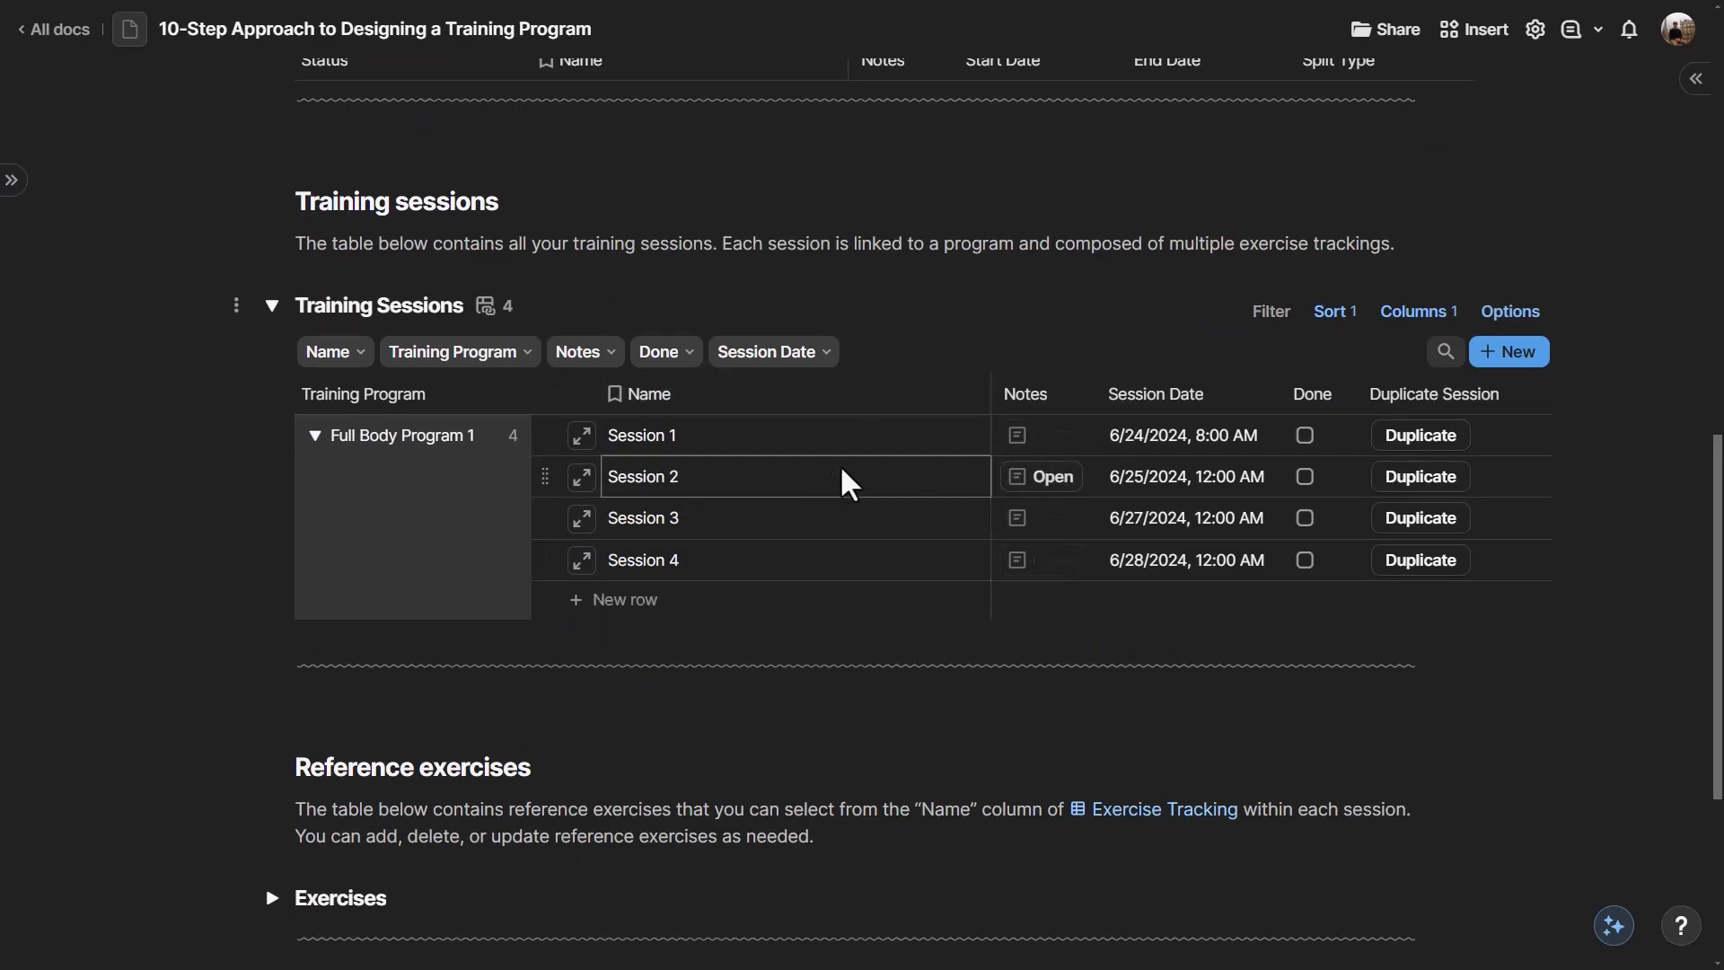
pyautogui.click(1420, 462)
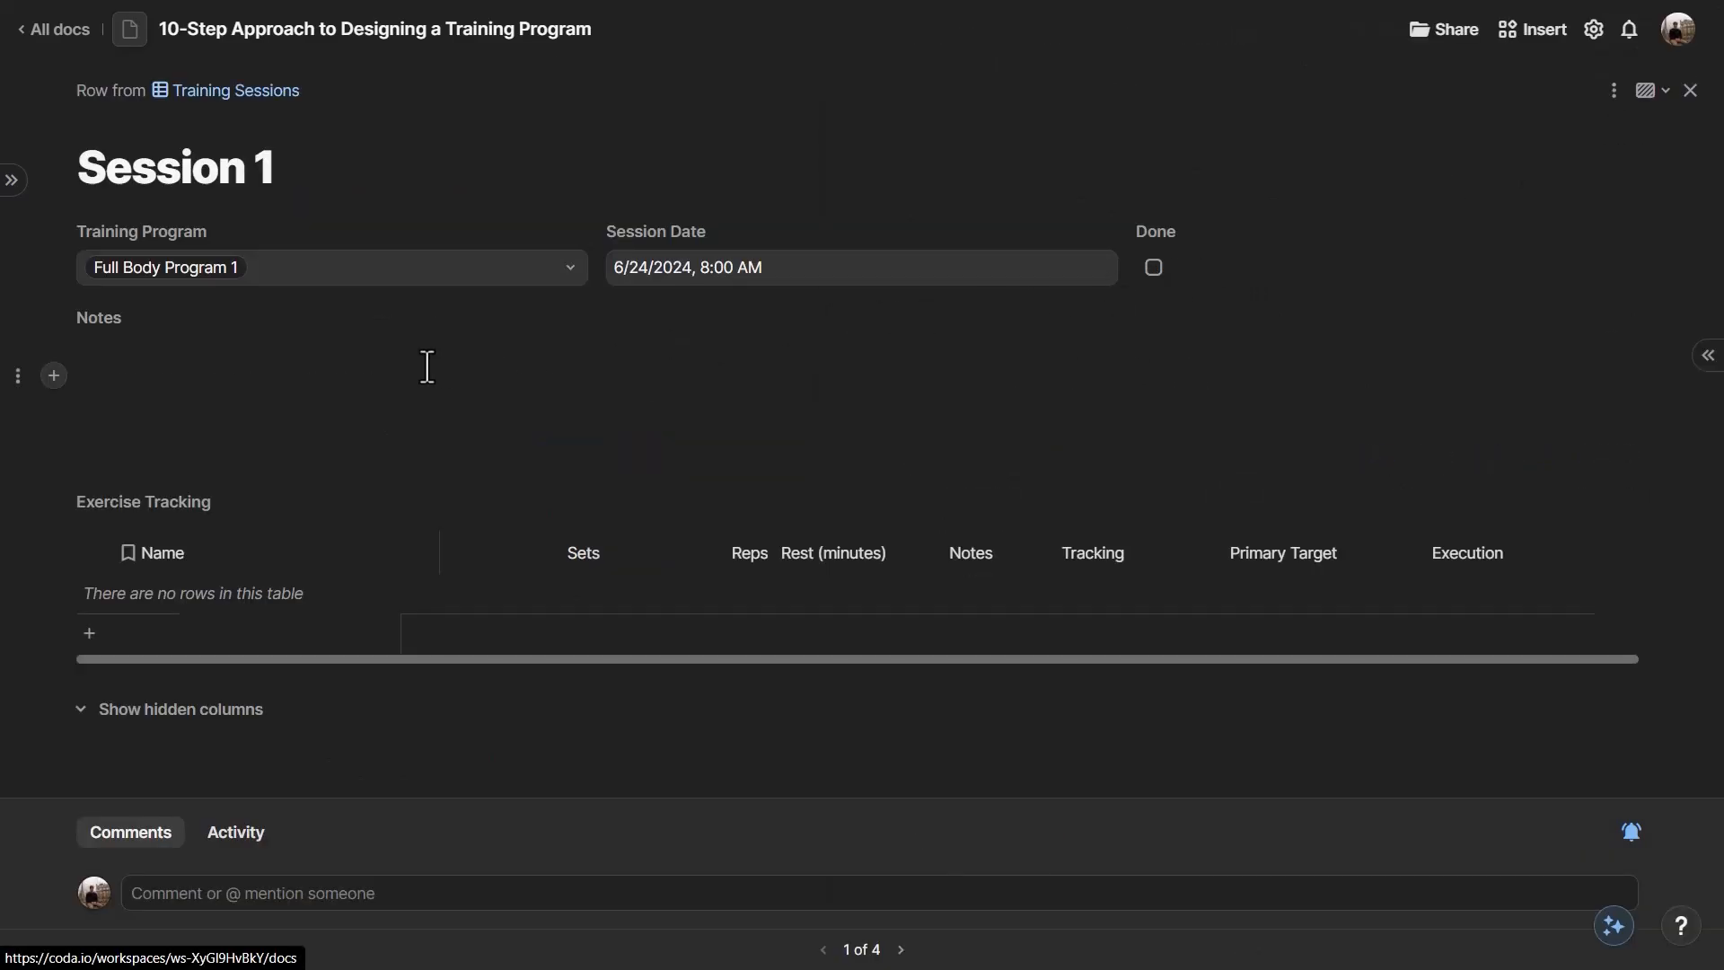
# - Start Session 1's notes with squat, horizontal push and vertical pull, each on its own line
pyautogui.click(425, 368)
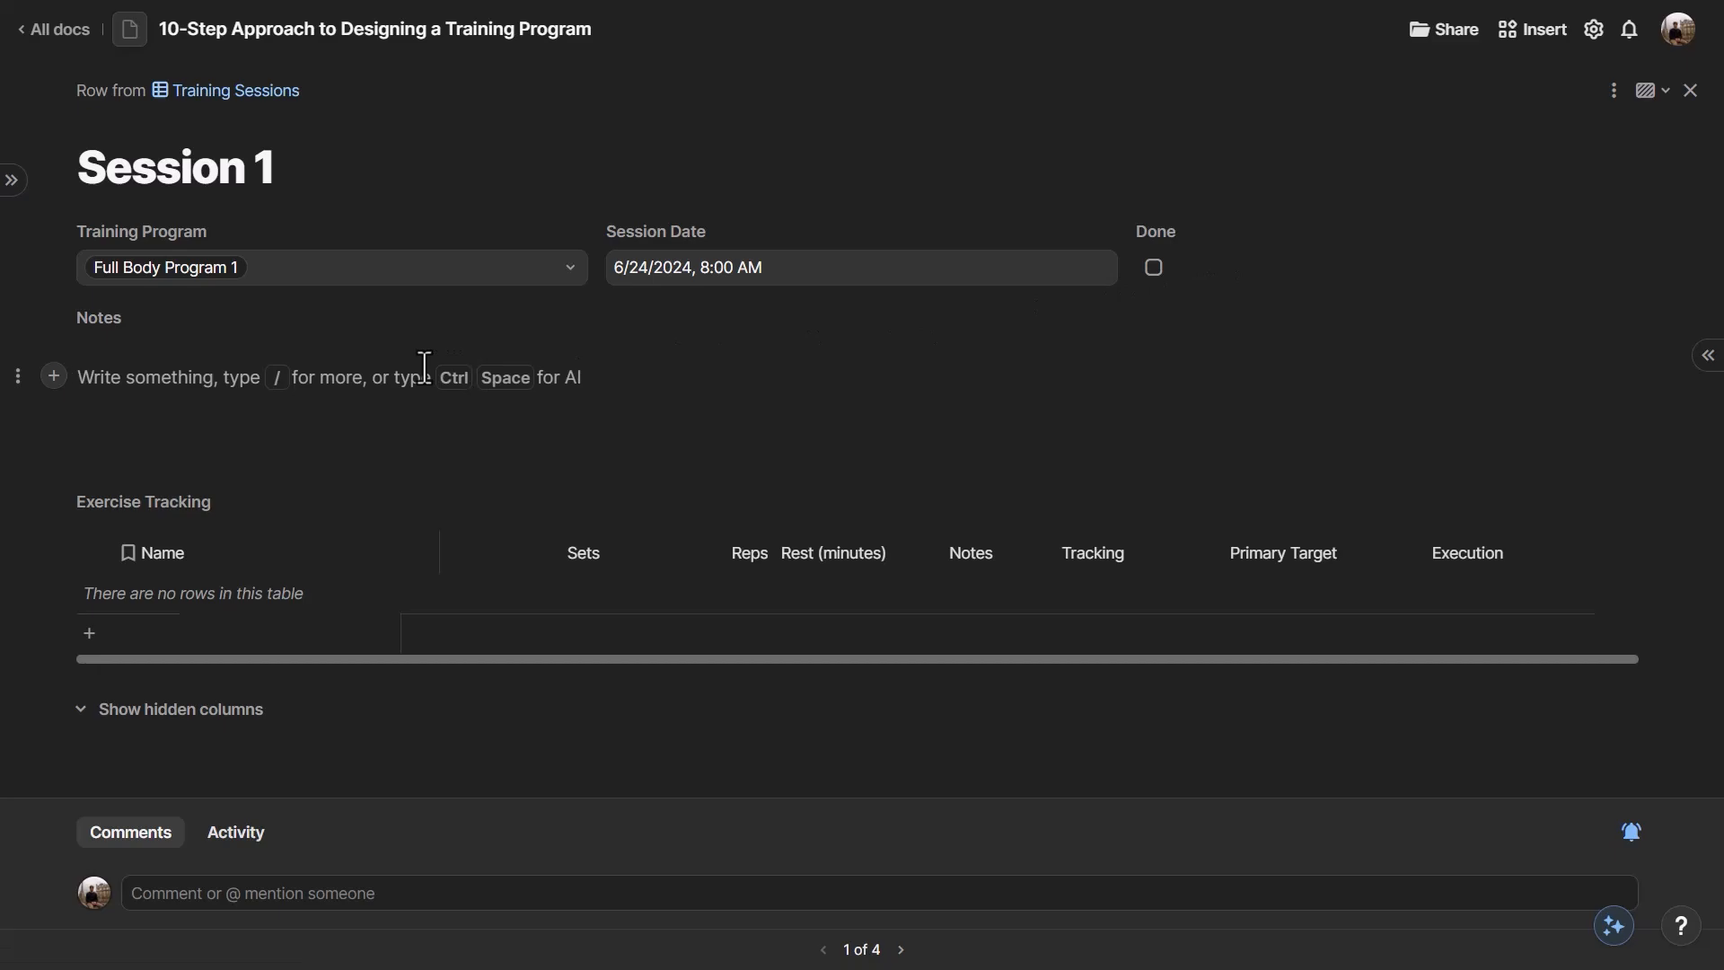
pyautogui.write('squat')
pyautogui.press('Return')
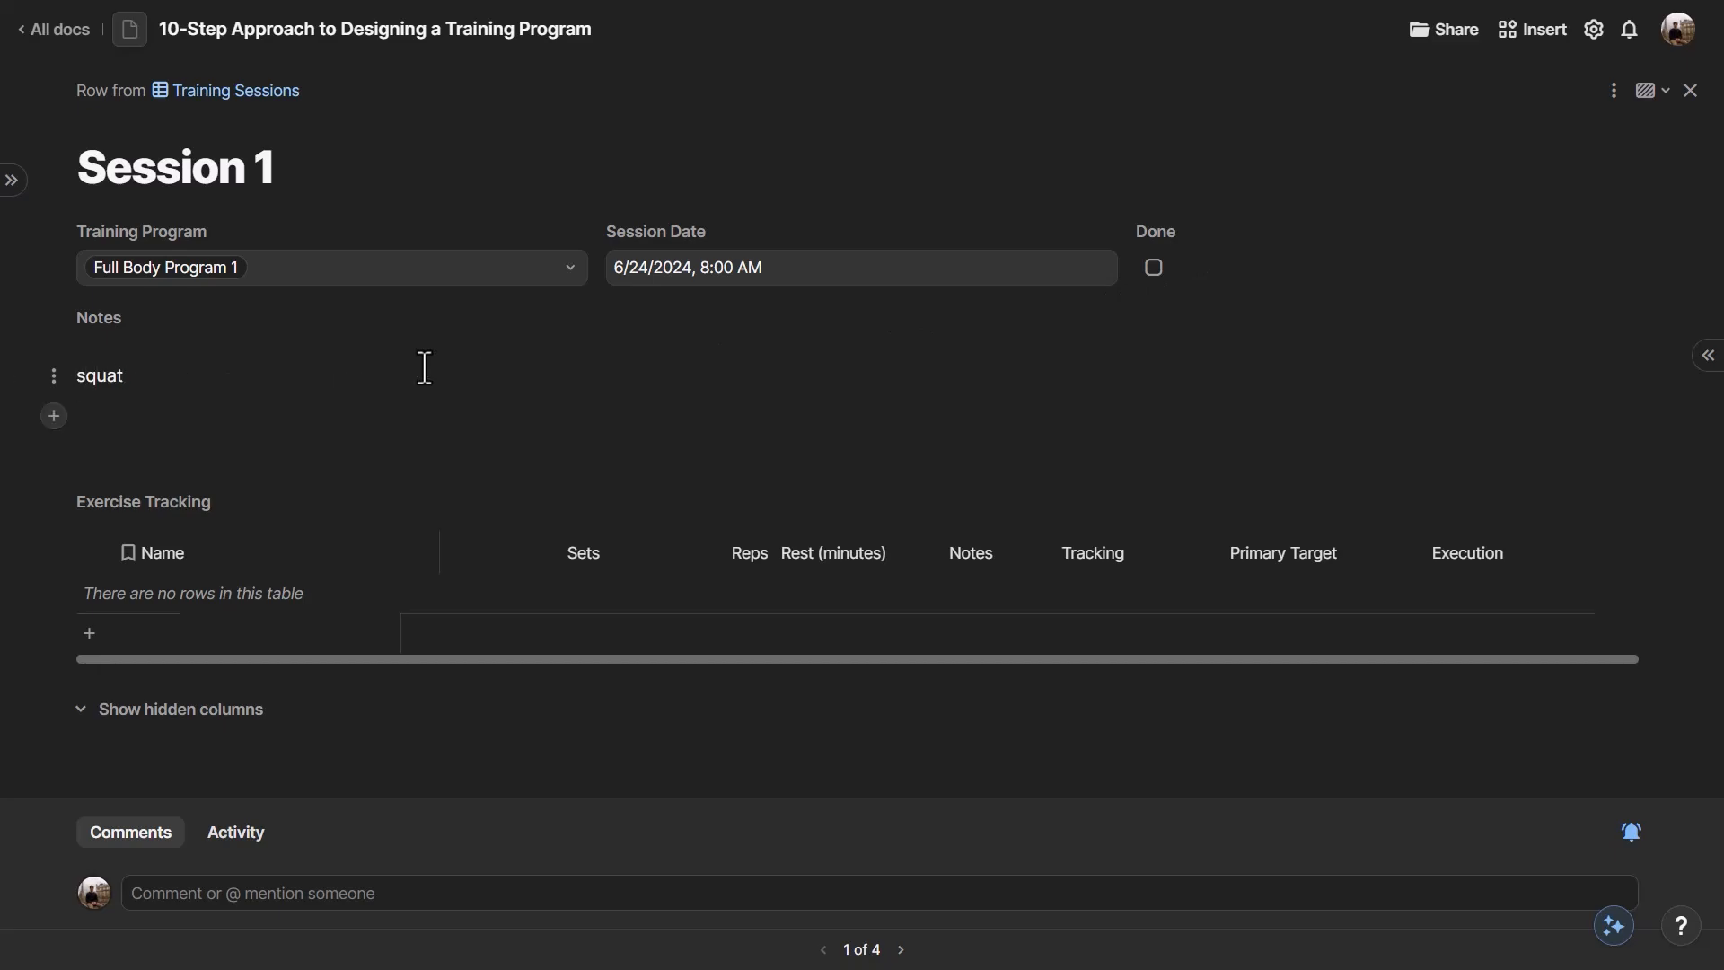
pyautogui.write('horizontal push')
pyautogui.press('Return')
pyautogui.write('ver')
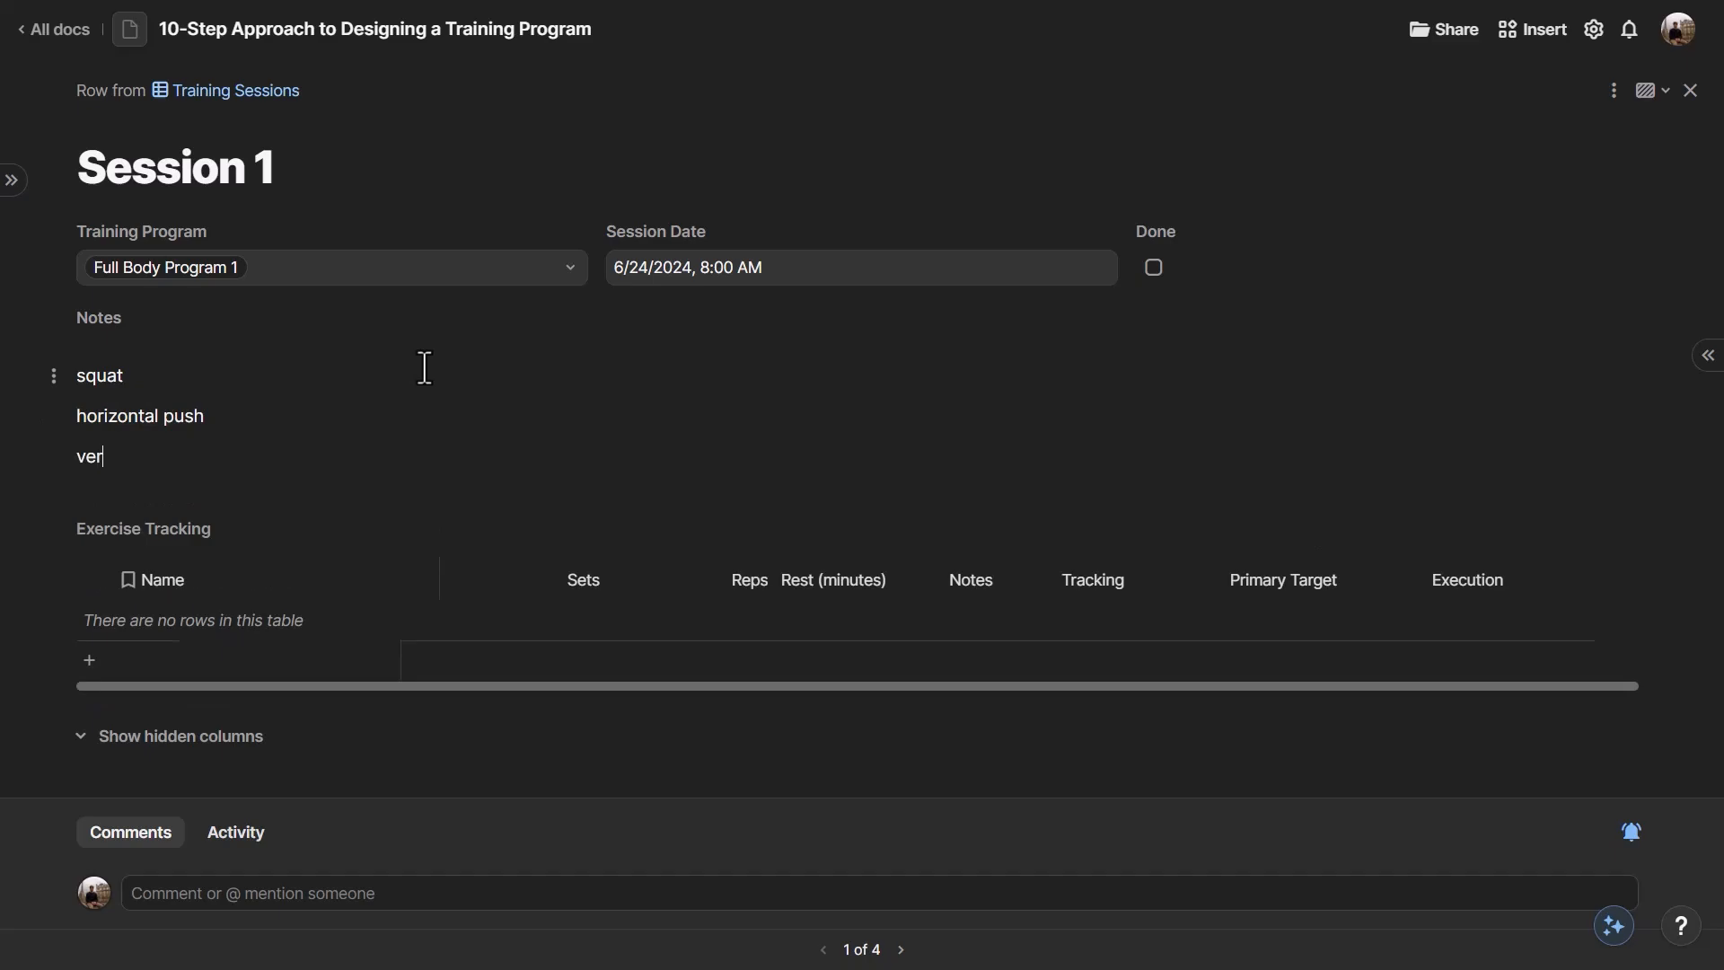
pyautogui.write('tical pull')
pyautogui.press('Return')
# - Continue the Session 1 notes with separate lines for vertical push, isolation lower body, corrective and zone 2 cardio
pyautogui.write('vertical push')
pyautogui.press('Return')
pyautogui.write('isolation lower body')
pyautogui.press('Return')
pyautogui.write('corrective')
pyautogui.press('Return')
pyautogui.write('zone 2 cardio')
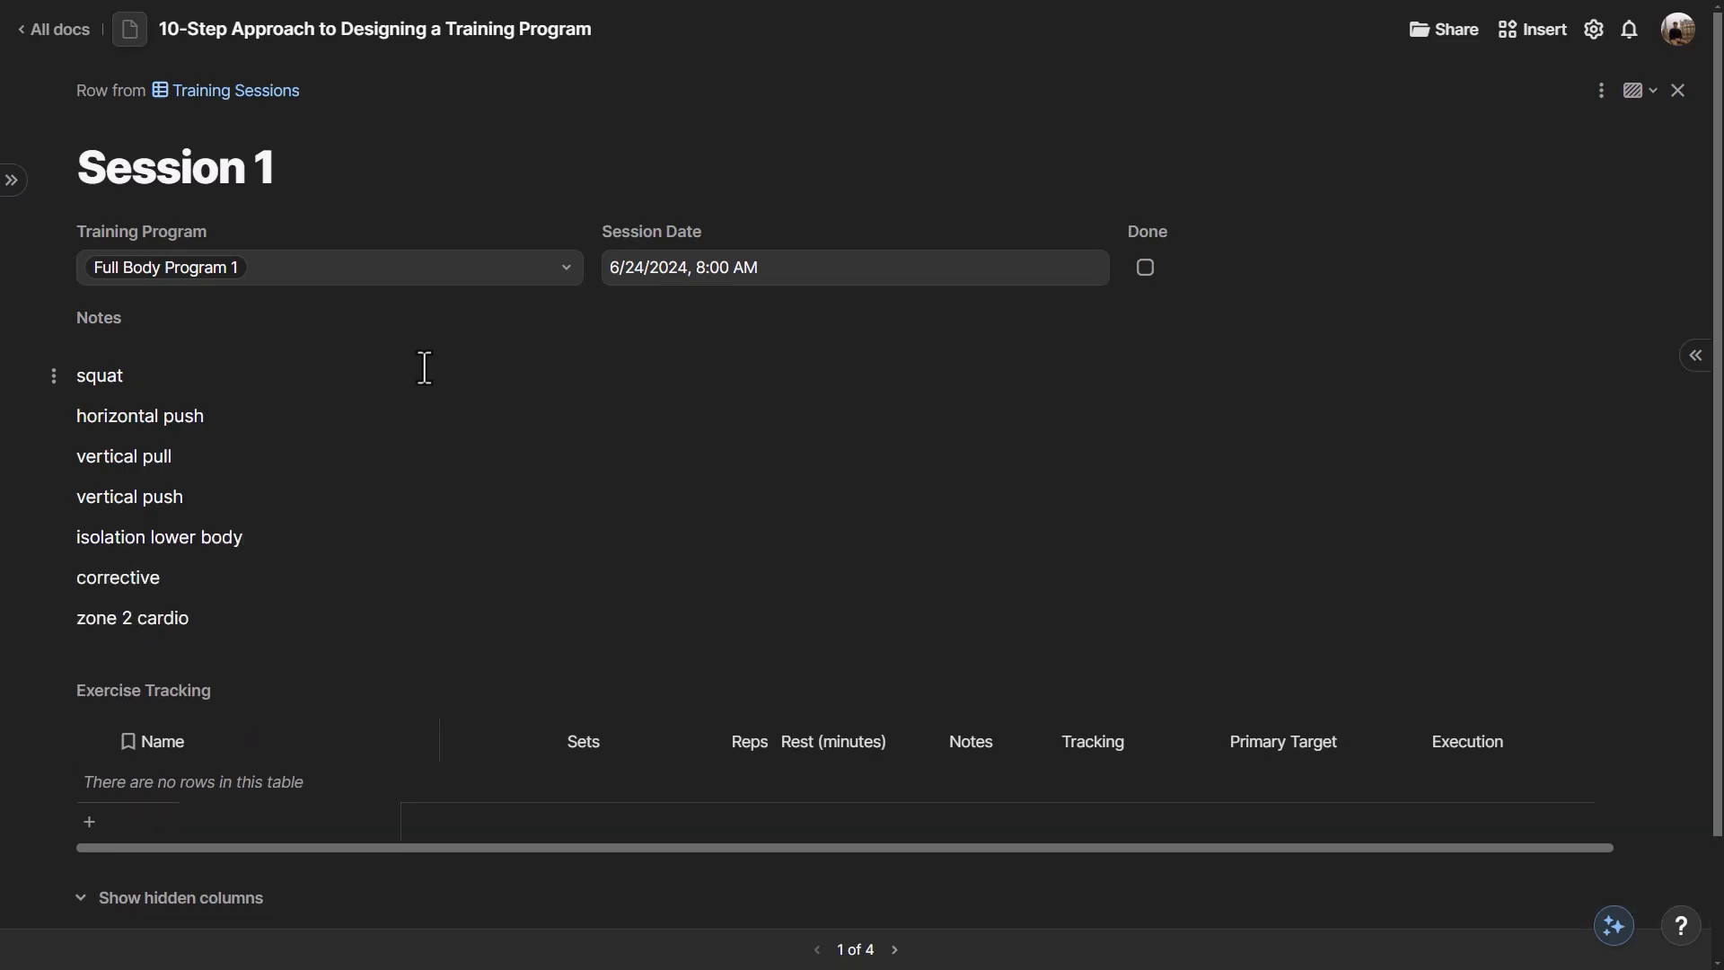
# - Add a row to Session 1's Exercise Tracking table and choose Back Squat as its exercise
pyautogui.scroll(-2, 425, 367)
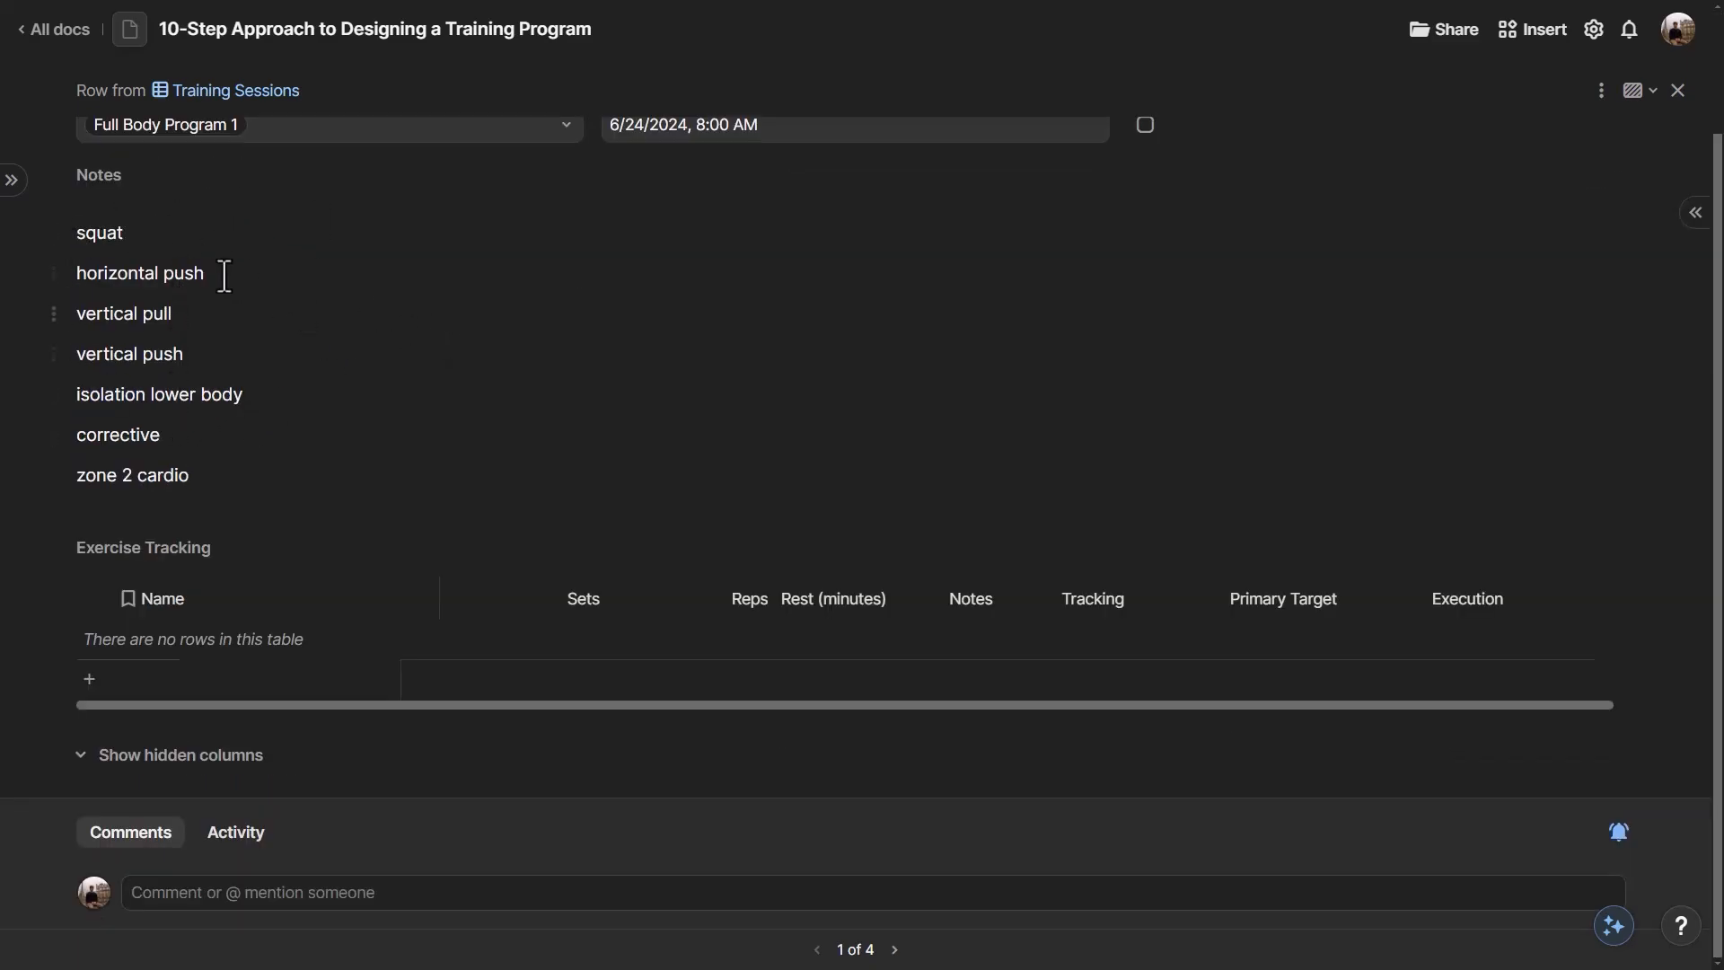
pyautogui.click(165, 681)
pyautogui.click(412, 639)
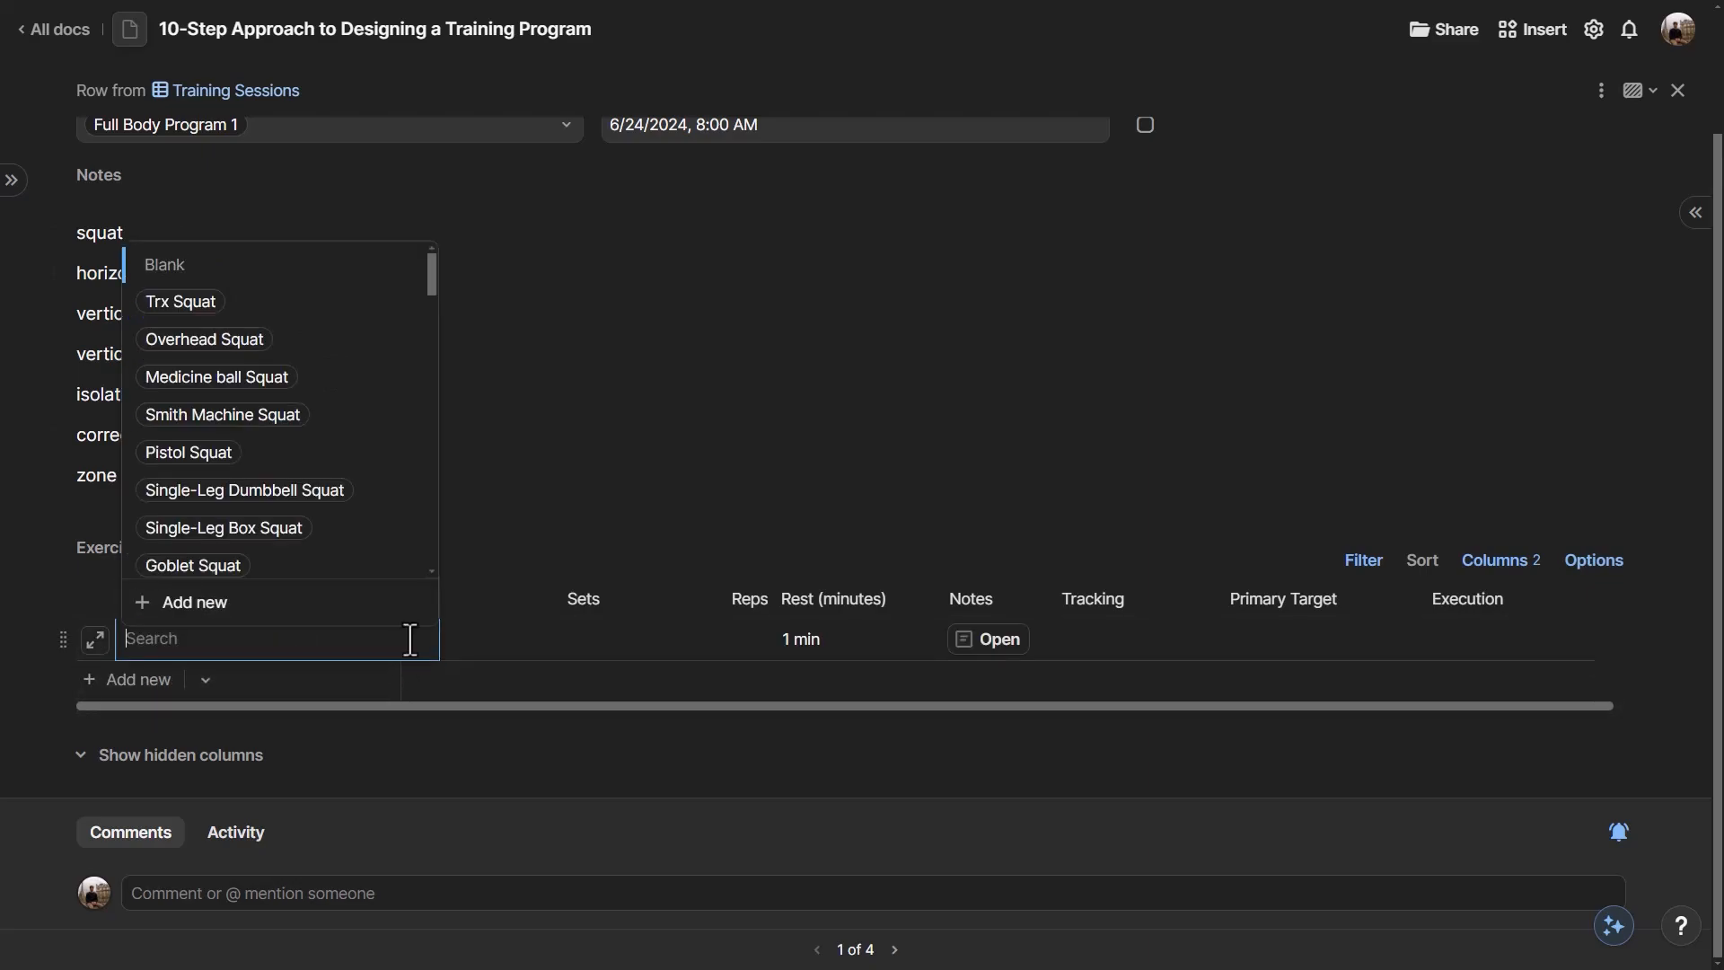
pyautogui.write('squat')
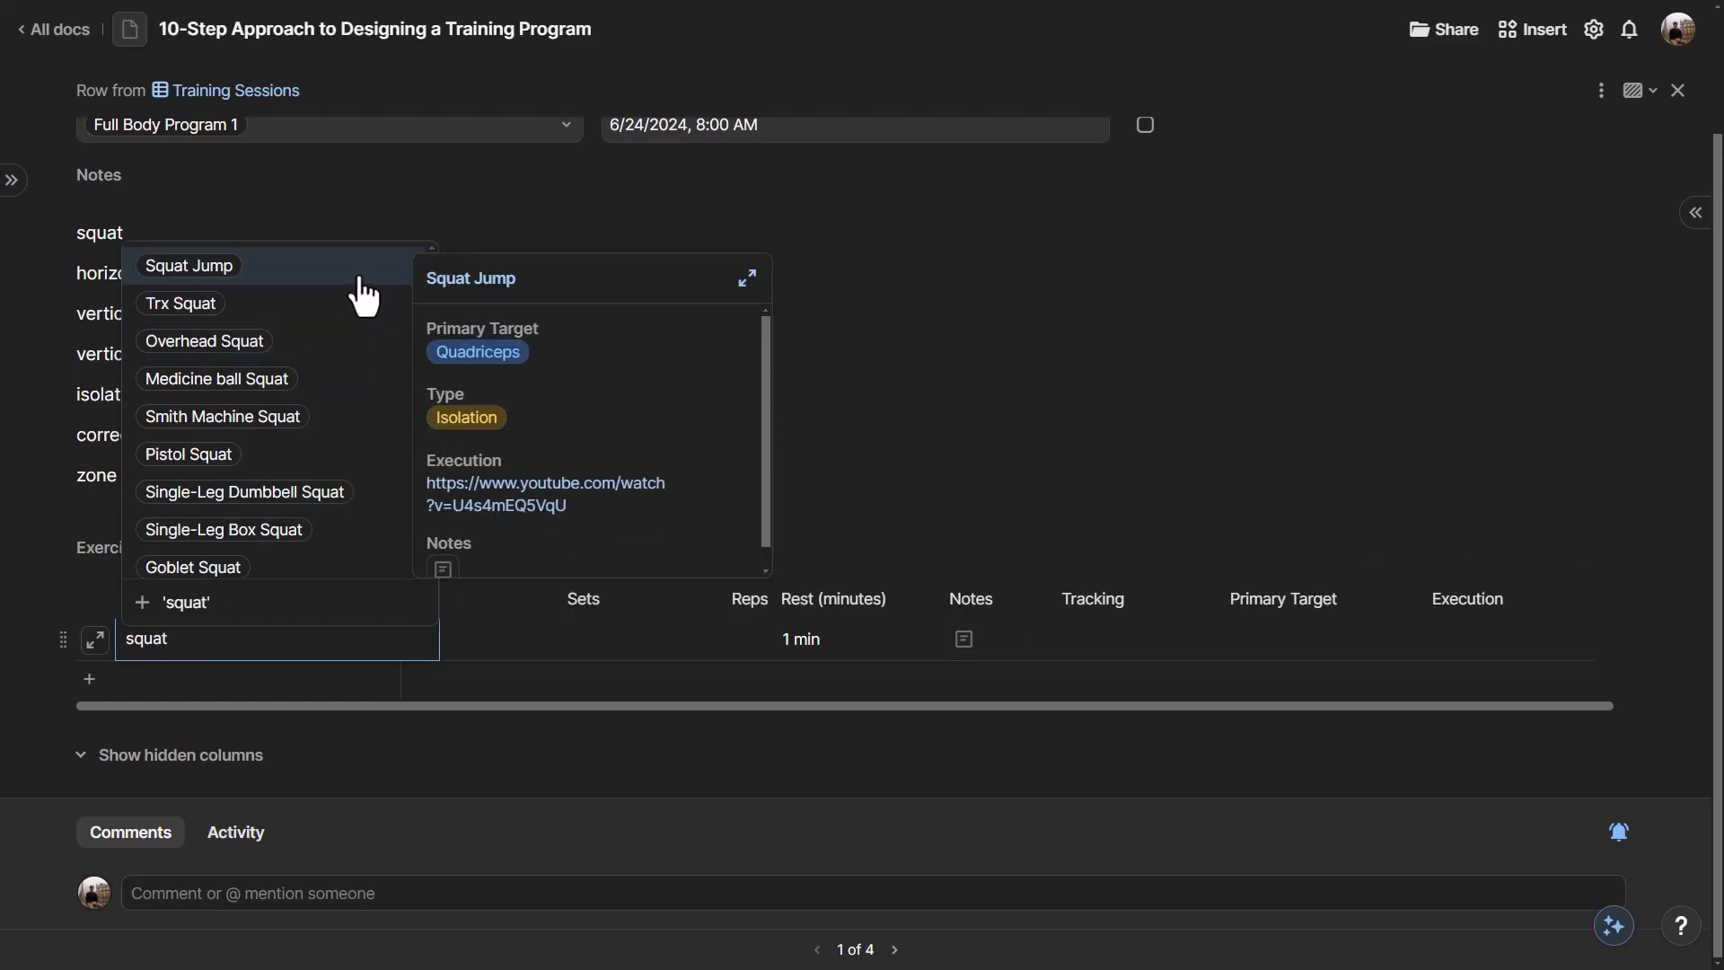
pyautogui.scroll(-3, 309, 370)
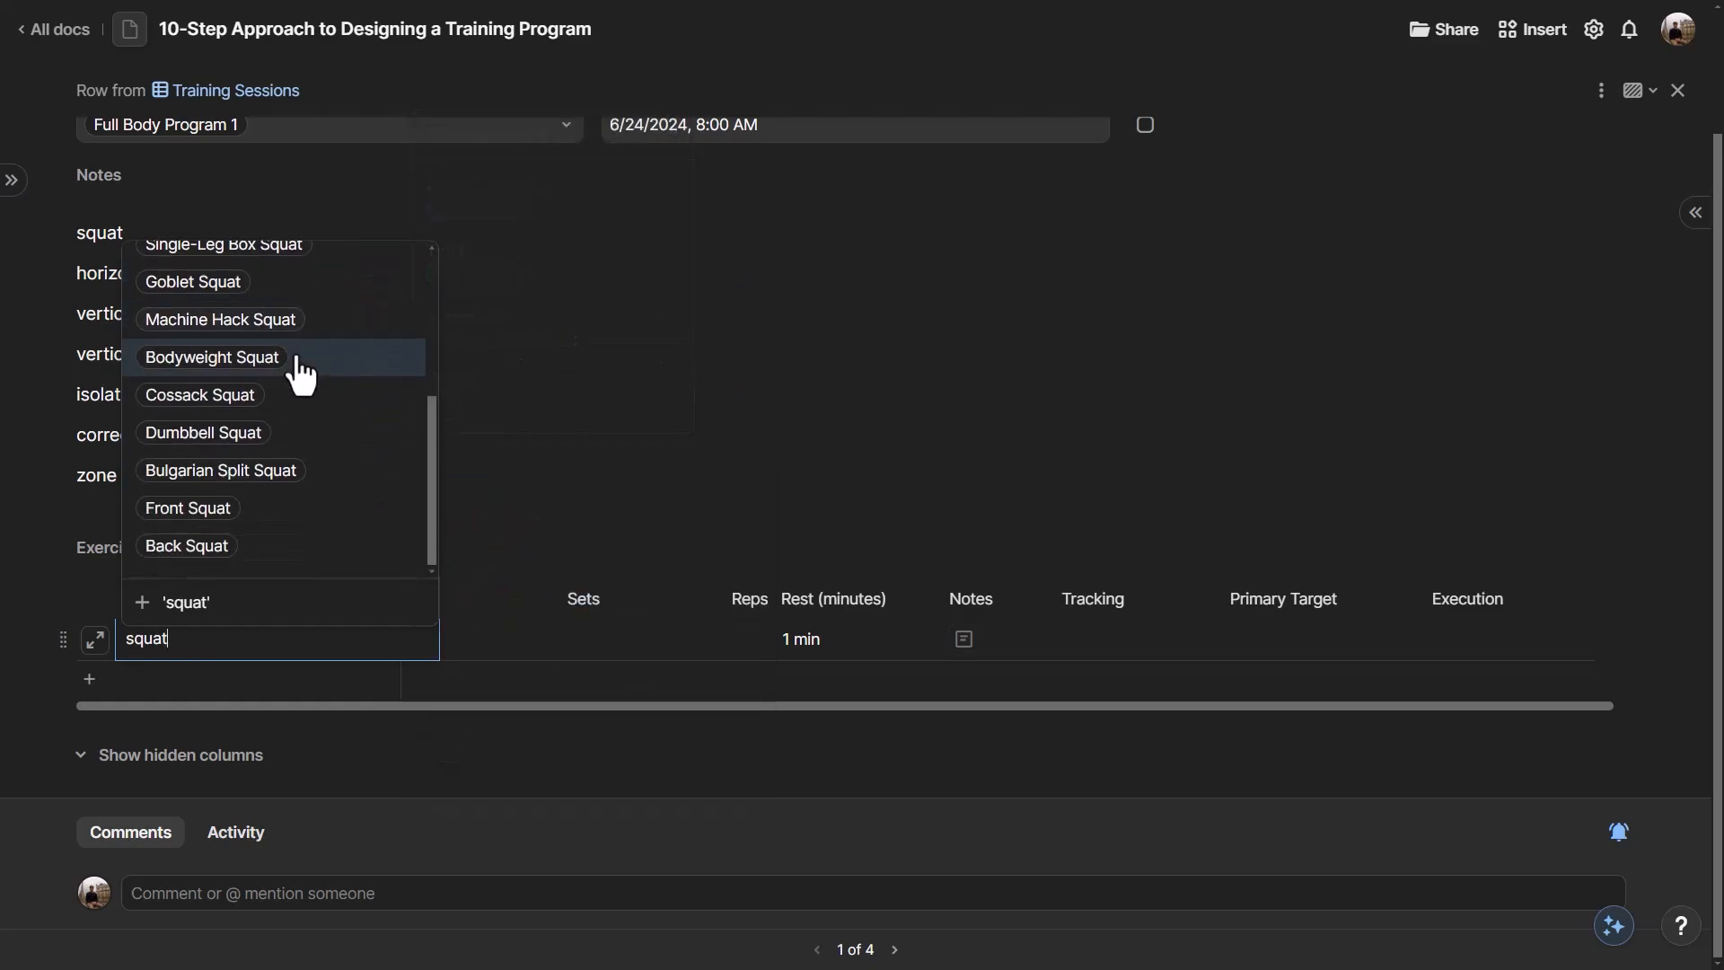
pyautogui.click(278, 547)
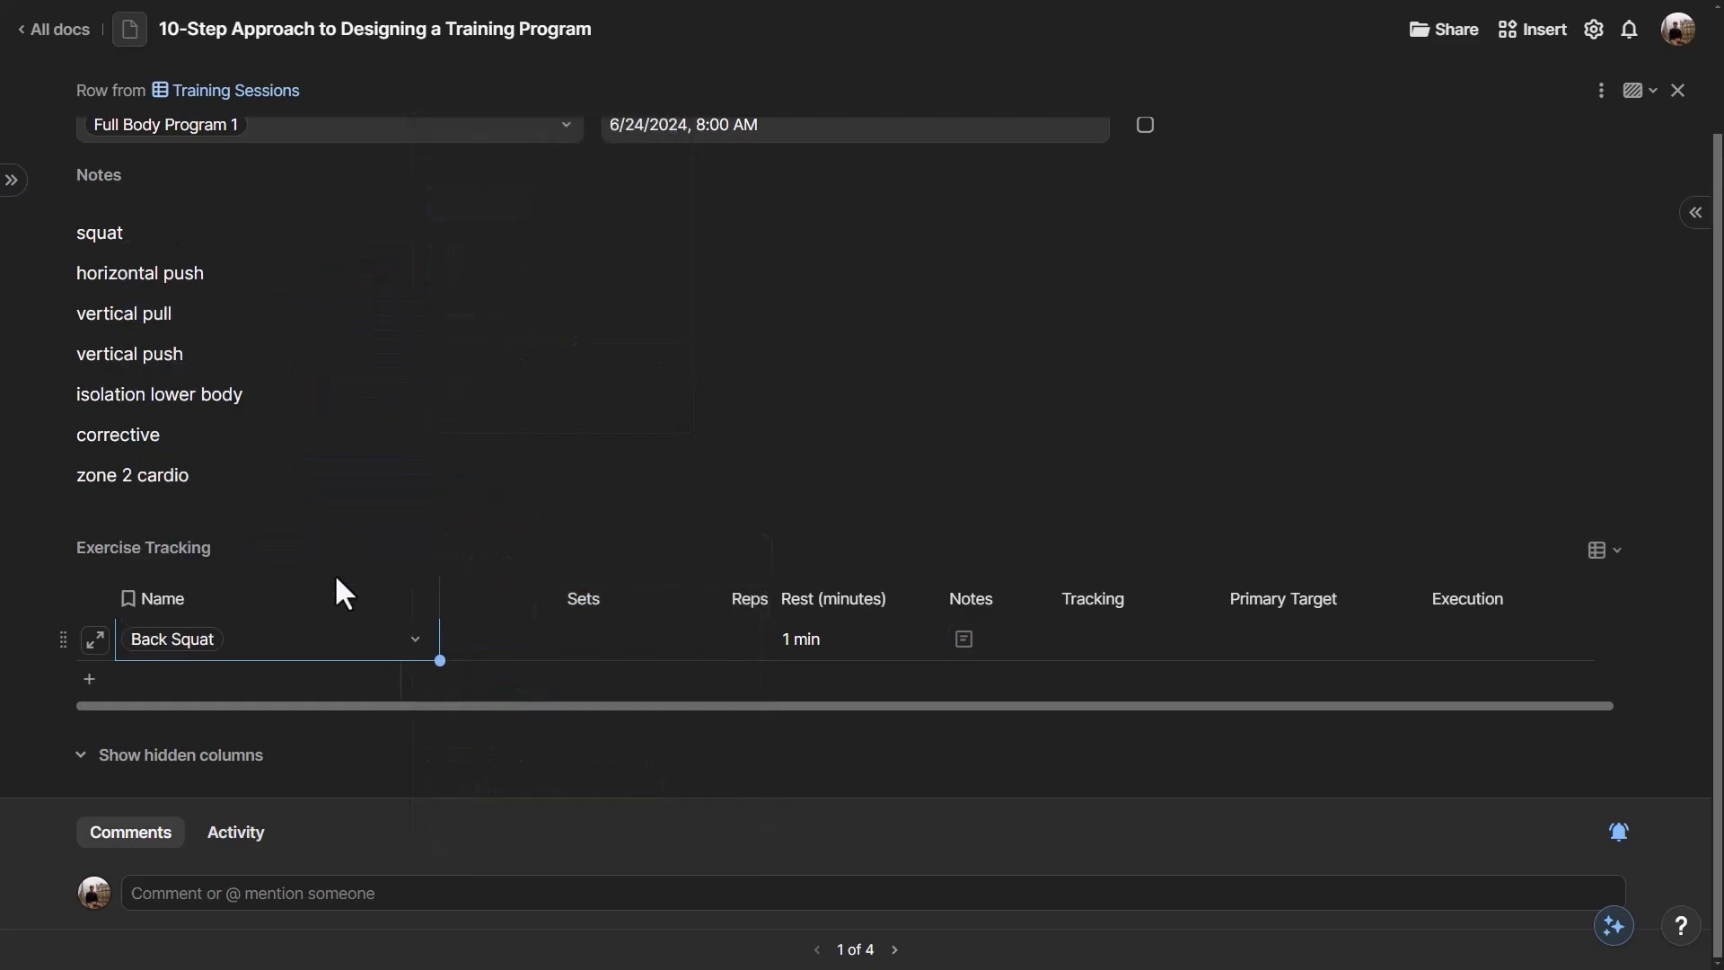
# - Set Back Squat to 3 sets, 5 reps and 2 minutes of rest
pyautogui.click(529, 643)
pyautogui.write('3')
pyautogui.press('Tab')
pyautogui.write('5')
pyautogui.press('Tab')
pyautogui.write('2')
pyautogui.press('Tab')
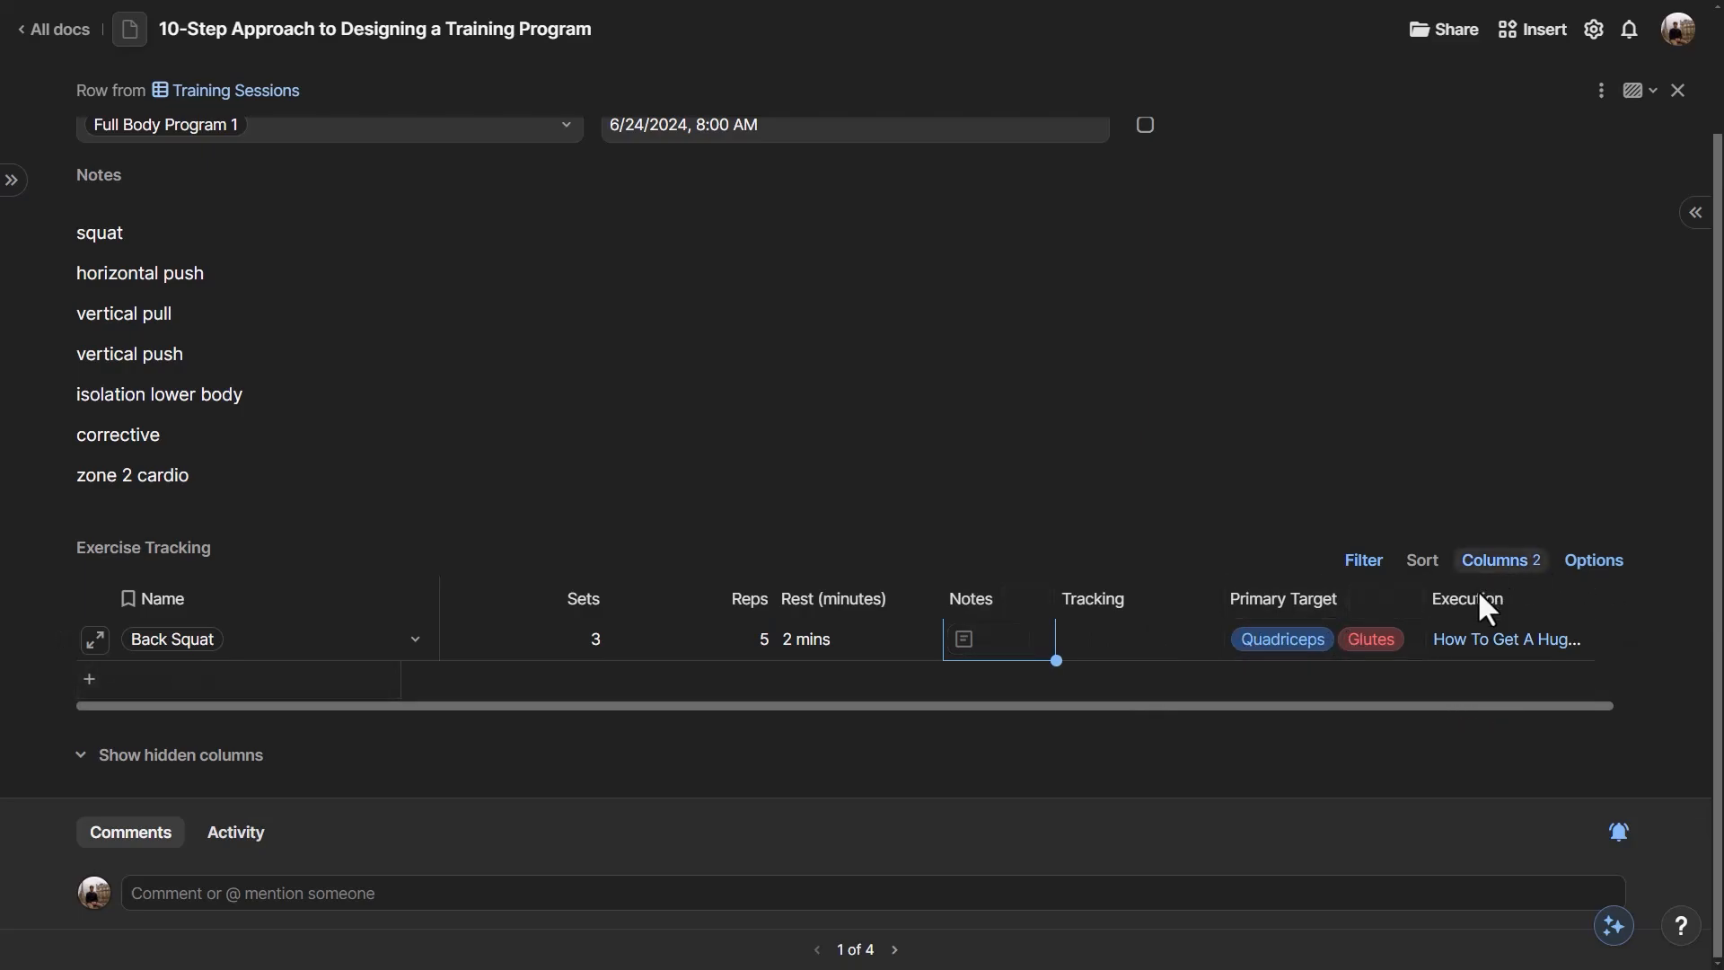
pyautogui.moveTo(1496, 646)
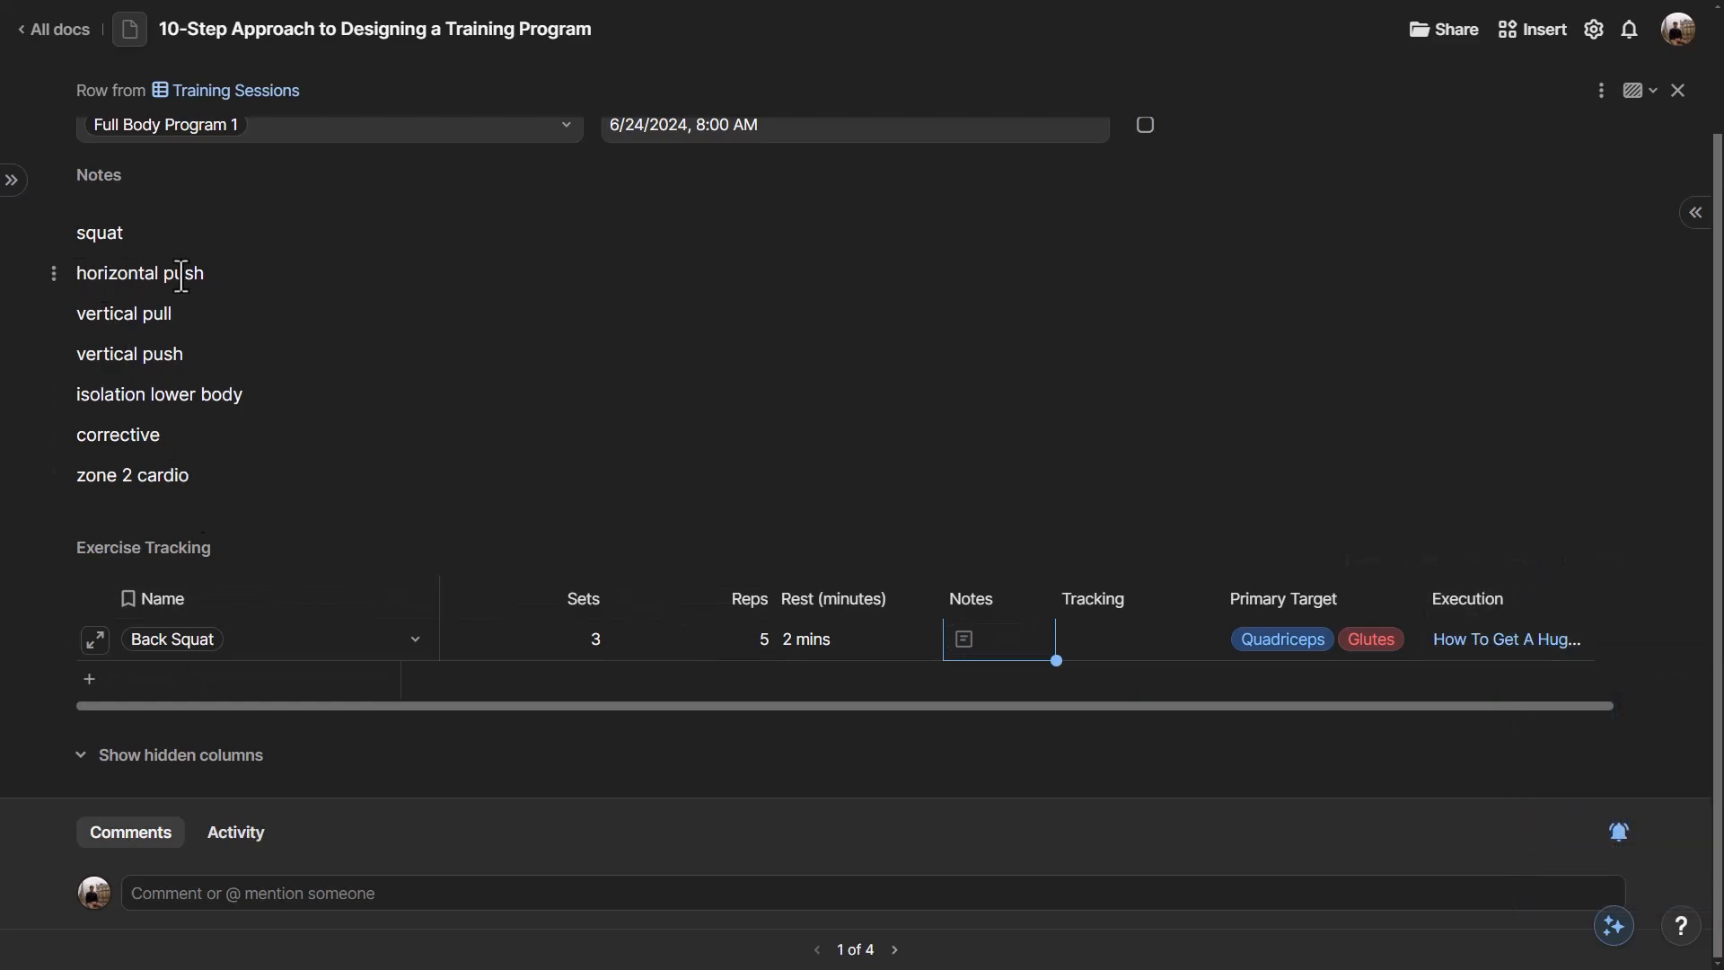
# - Add a second exercise row to Session 1 and choose Barbell Bench Press for it
pyautogui.click(170, 681)
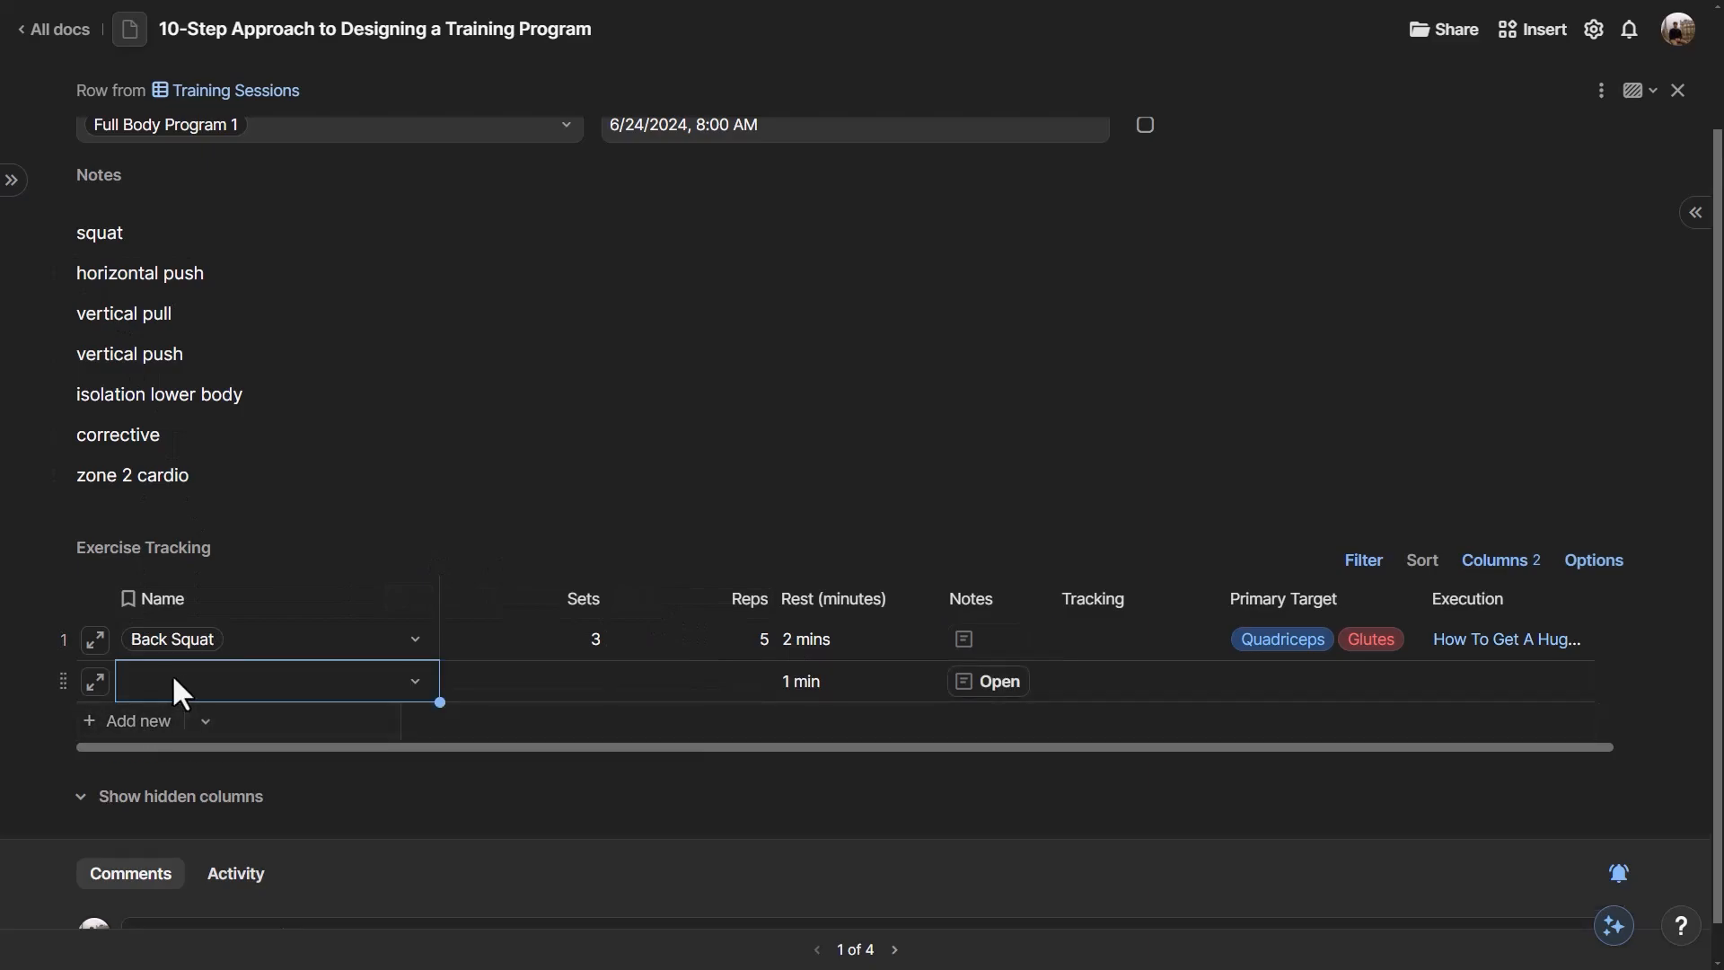
pyautogui.click(401, 683)
pyautogui.write('bench')
pyautogui.press('Return')
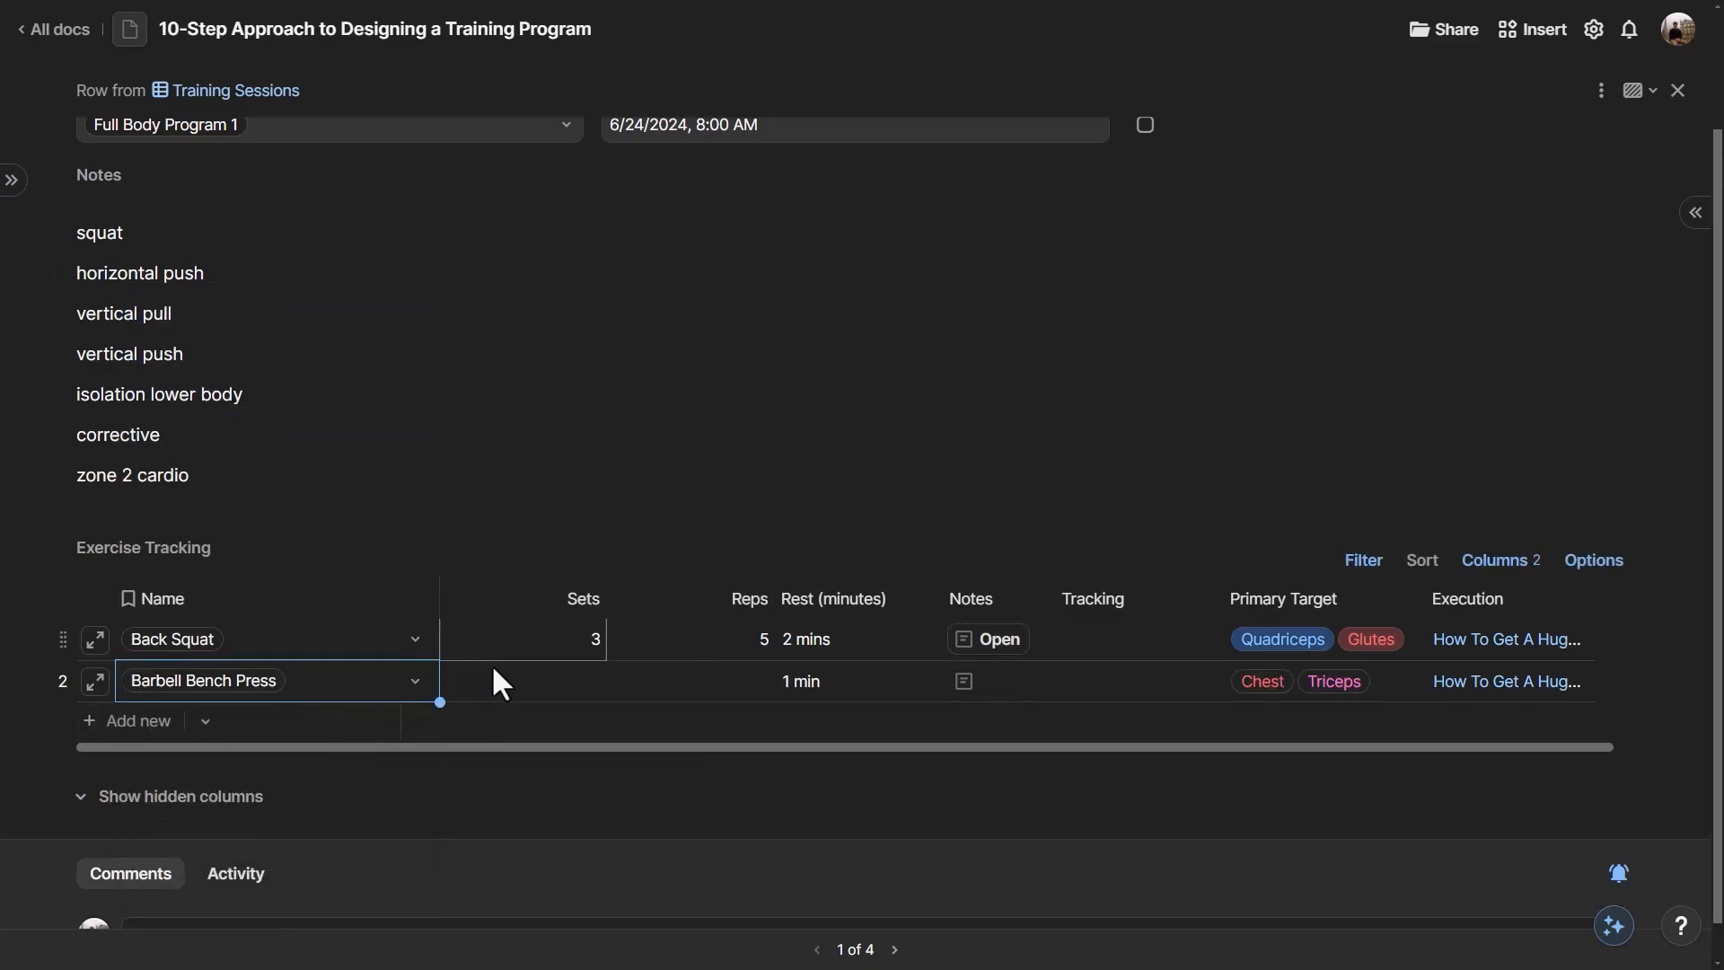
# - Set Barbell Bench Press to 3 sets, 6 reps and 2 minutes of rest
pyautogui.click(494, 680)
pyautogui.write('3')
pyautogui.press('Tab')
pyautogui.write('6')
pyautogui.press('Tab')
pyautogui.write('2')
pyautogui.press('Tab')
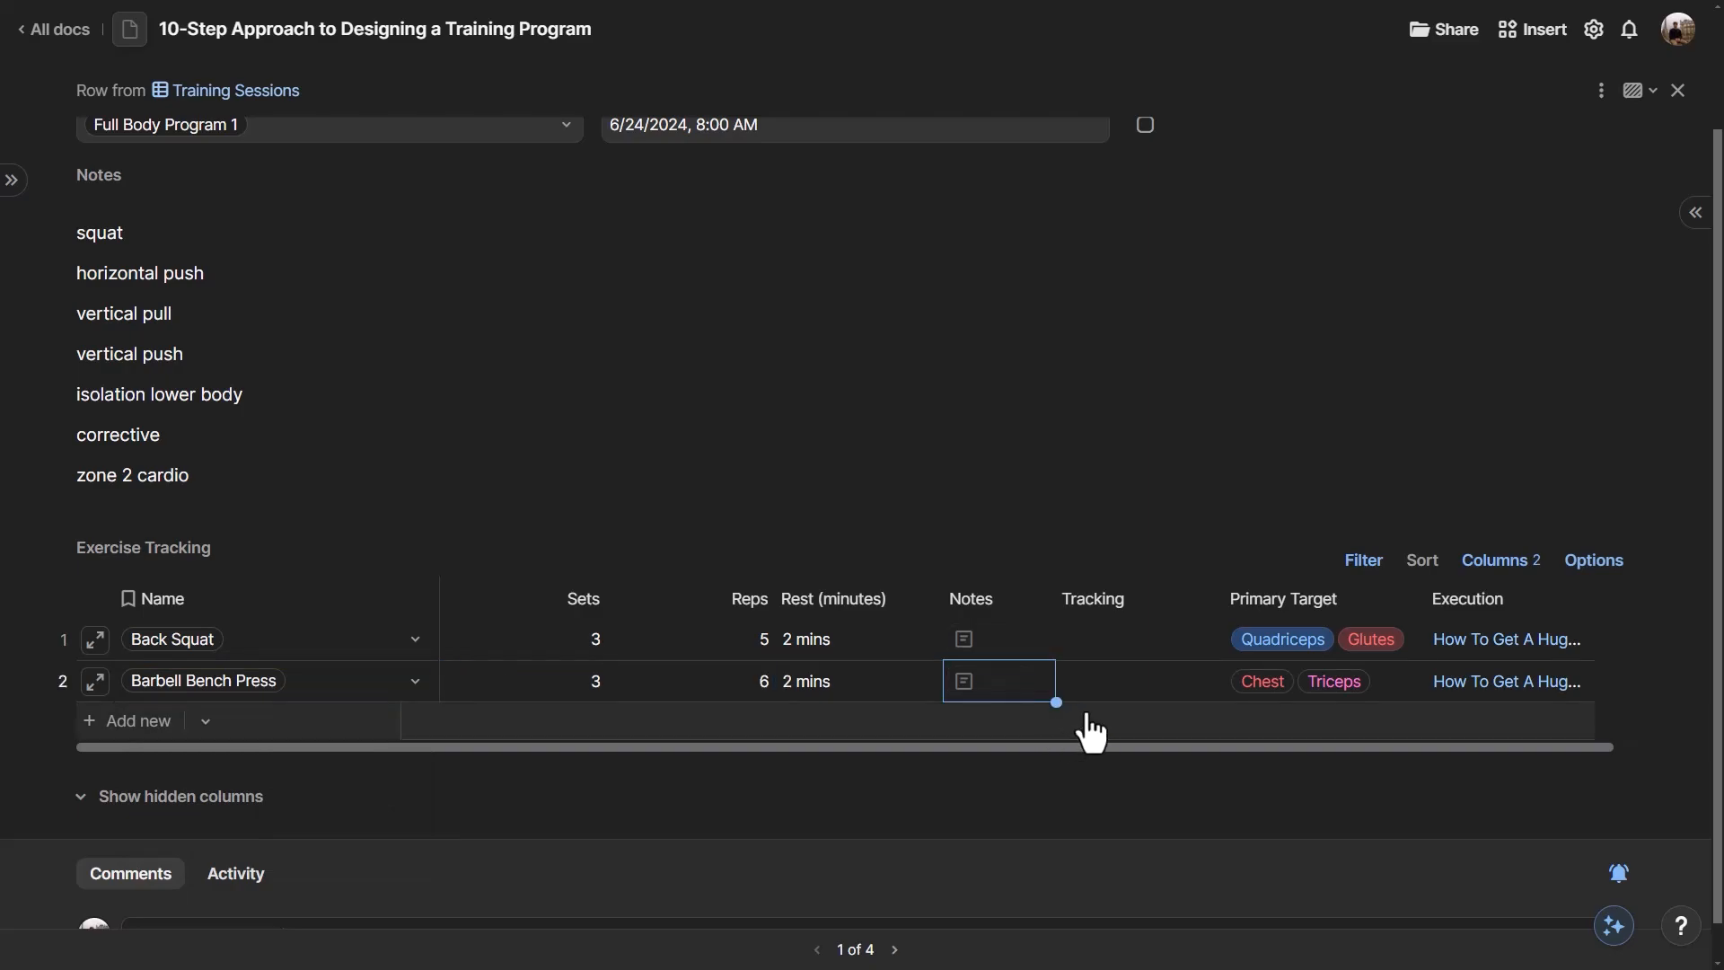
pyautogui.click(1099, 637)
pyautogui.click(1097, 671)
pyautogui.moveTo(1097, 671); pyautogui.dragTo(1106, 634)
pyautogui.click(1106, 627)
pyautogui.click(1098, 675)
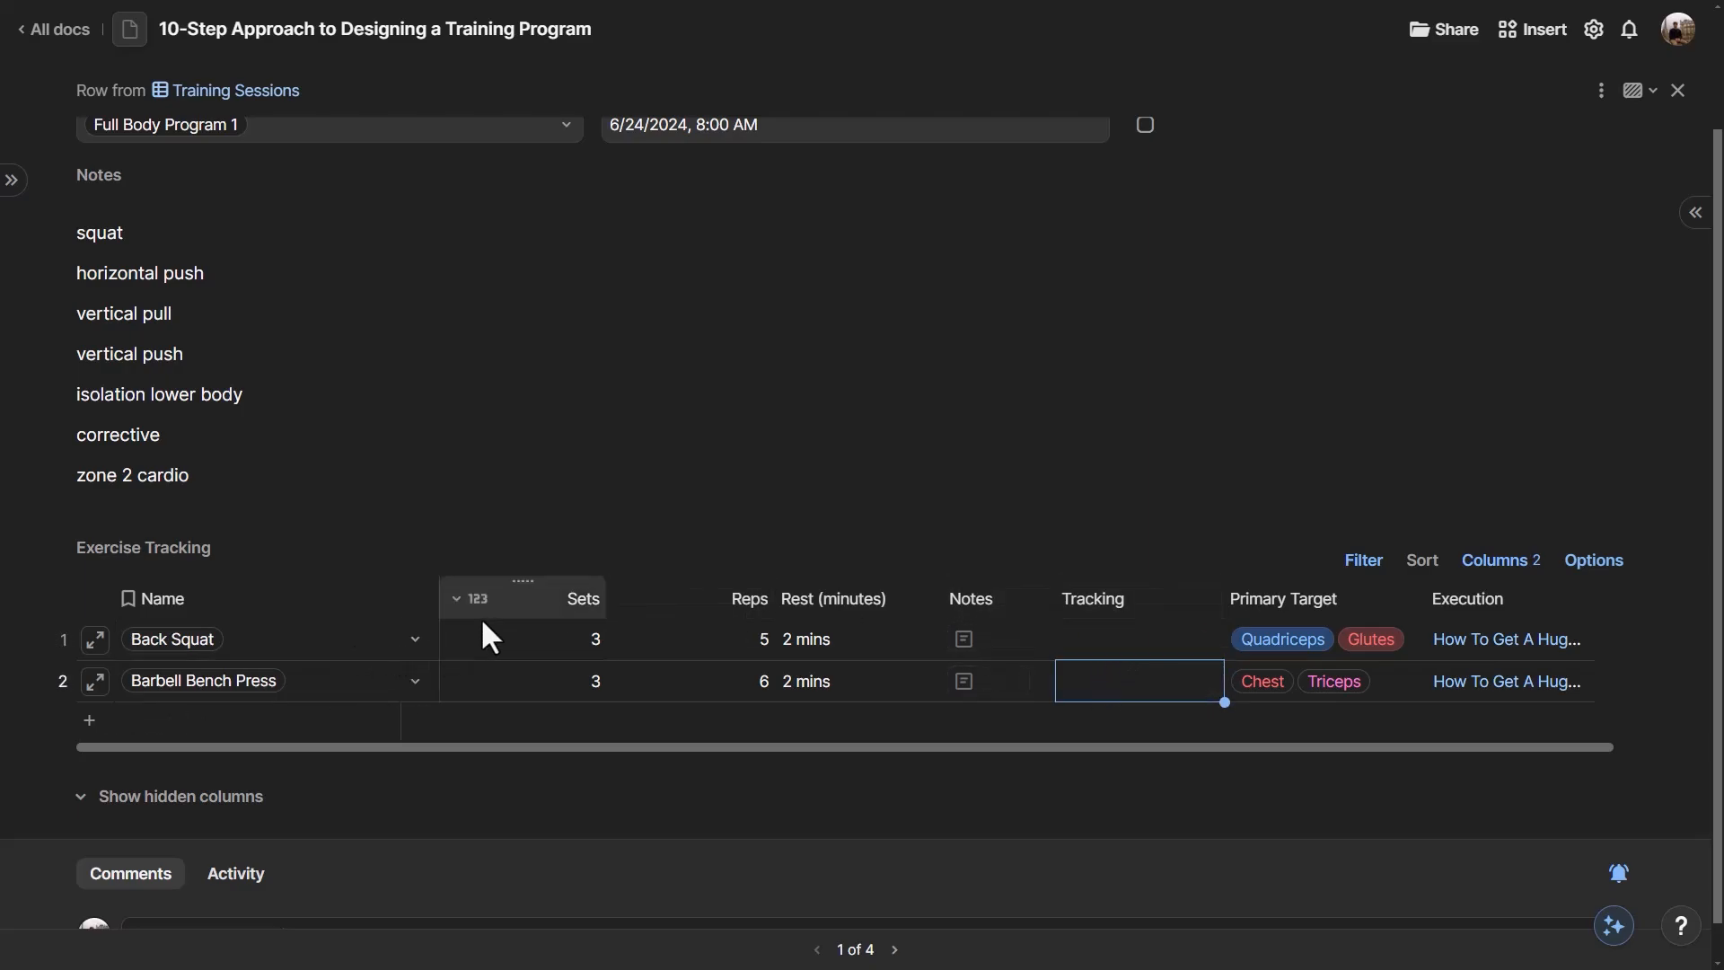
# - Add a third exercise row to Session 1 for Pull Ups/Chin Ups with 4 sets and "max" reps
pyautogui.hotkey('shift', 'Return')
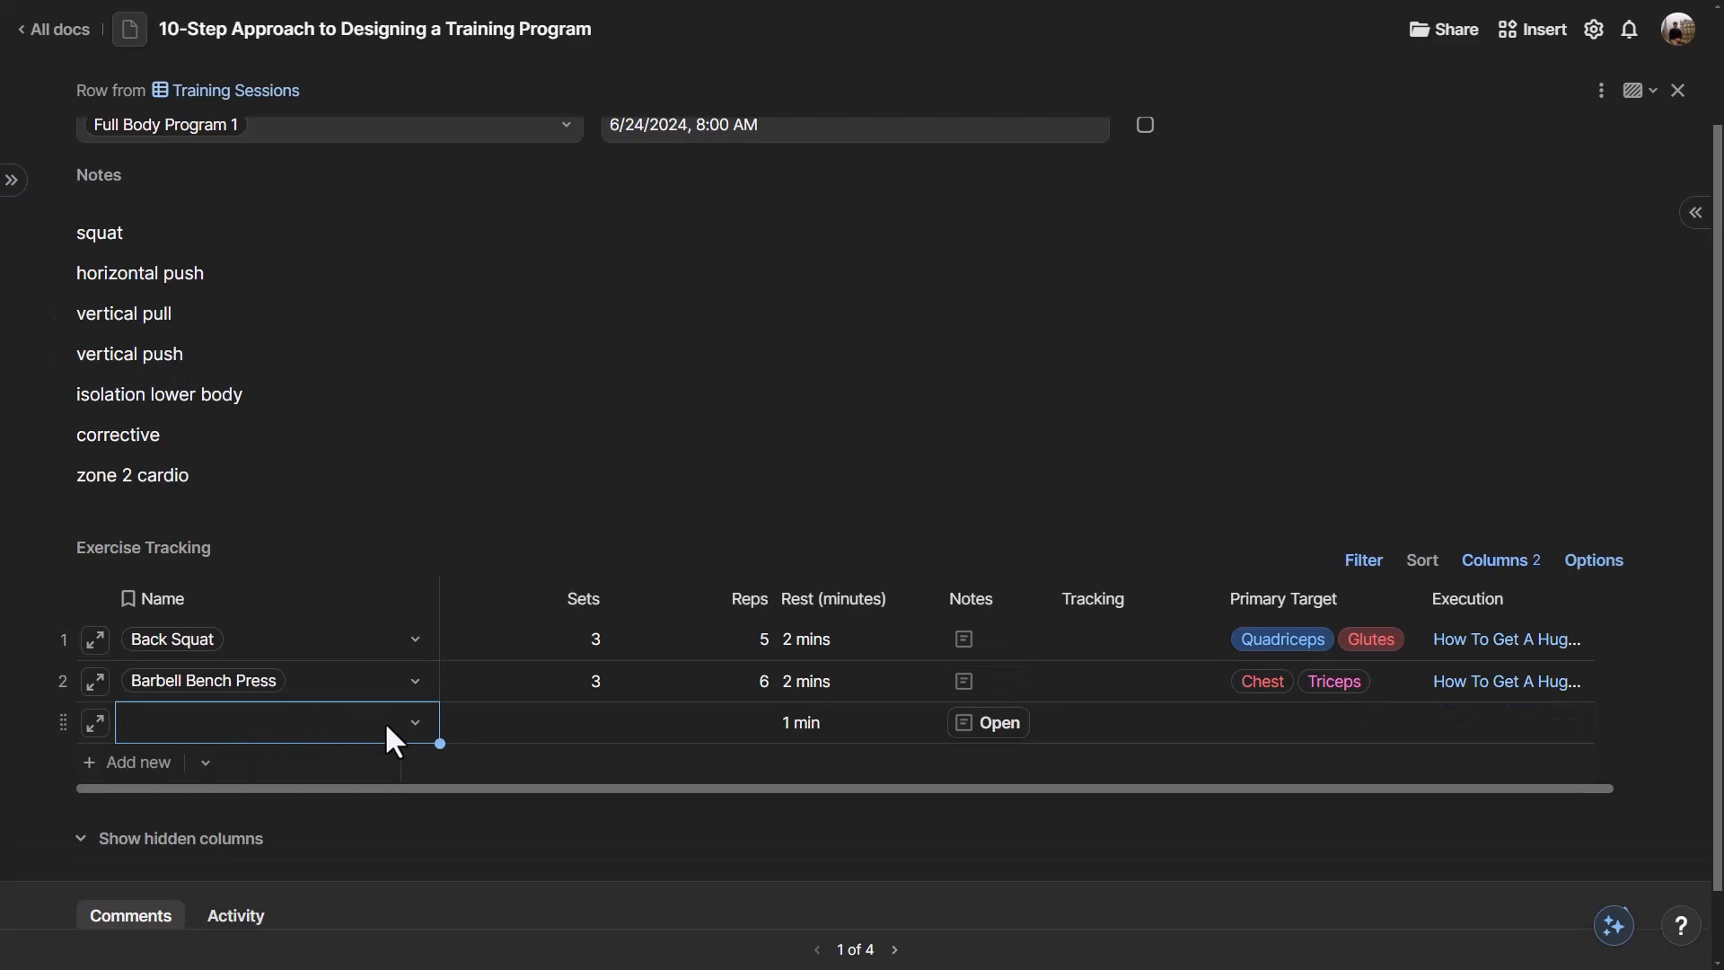
pyautogui.write('pull')
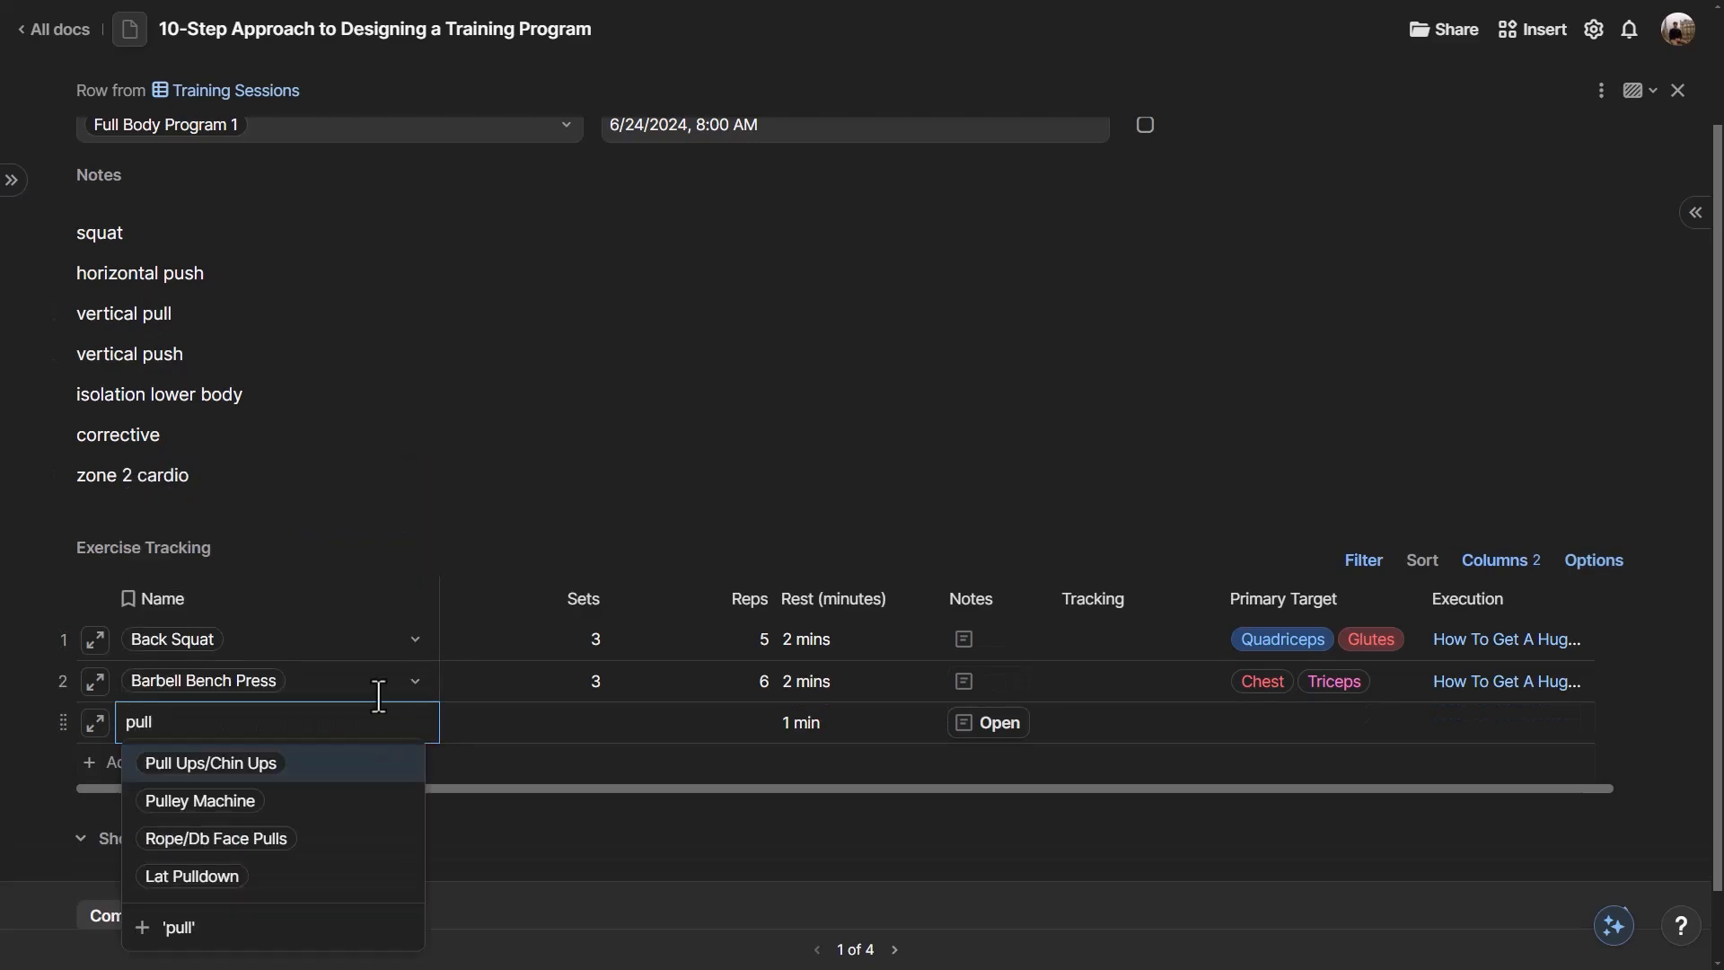
pyautogui.press('Tab')
pyautogui.write('4')
pyautogui.press('Tab')
pyautogui.write('max')
pyautogui.press('Tab')
pyautogui.hotkey('shift', 'Tab')
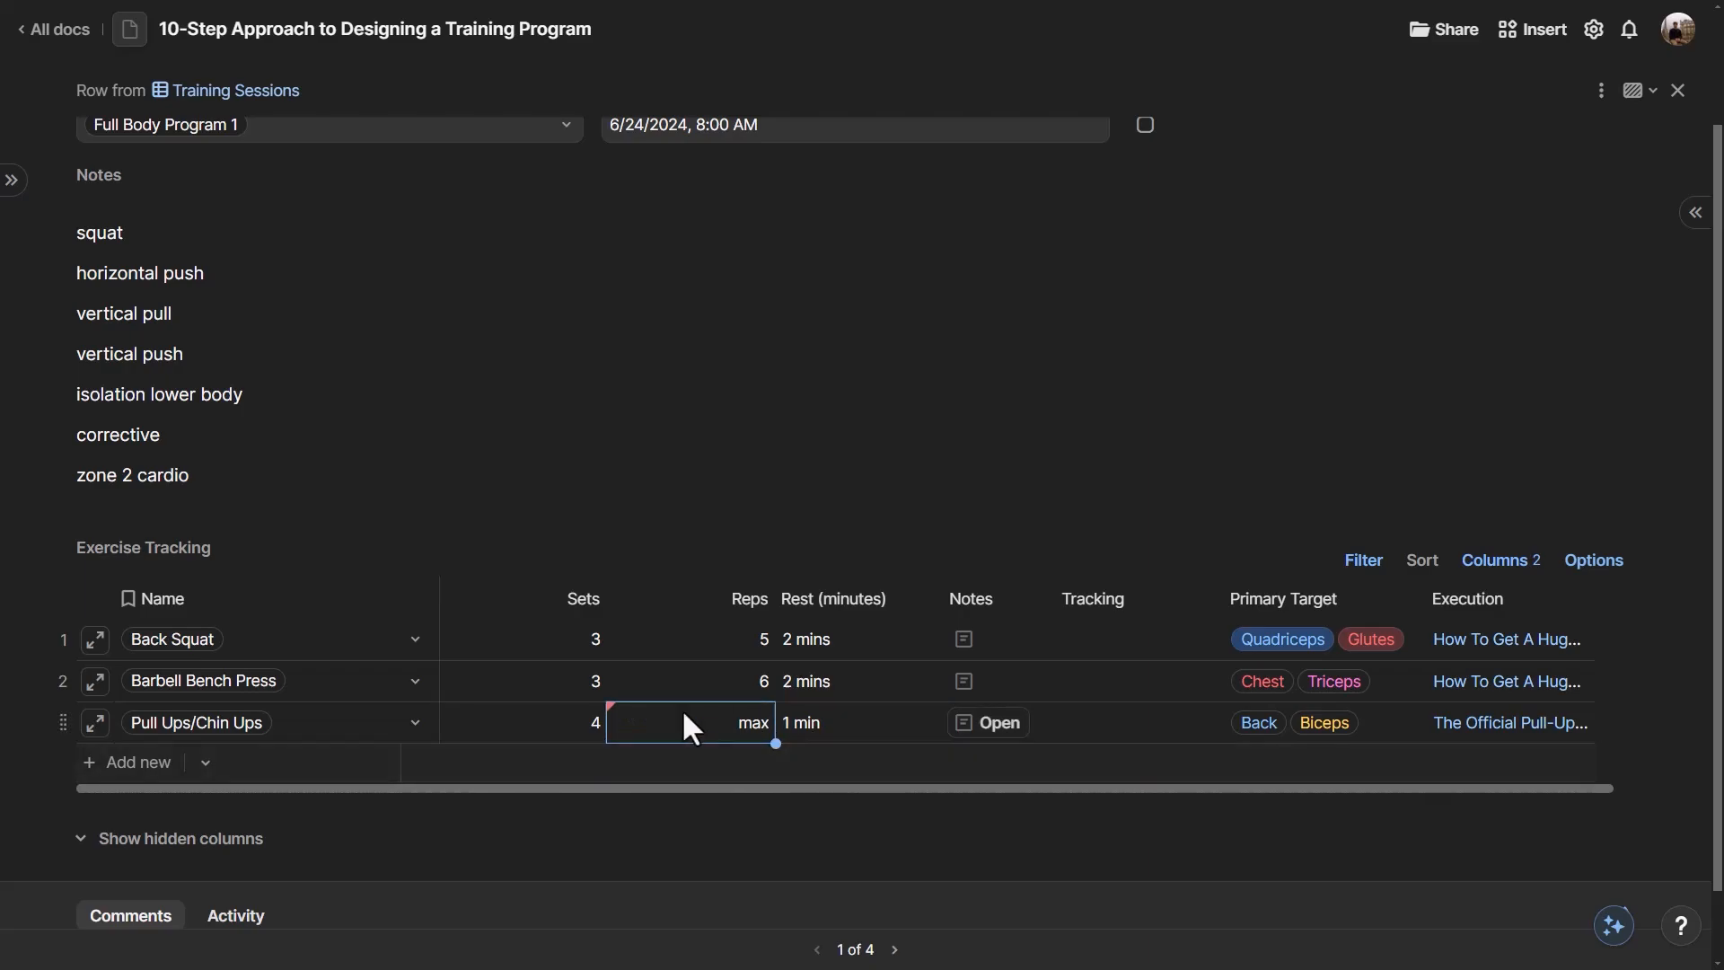
# - Check the Reps column's number format and the other column types it could use
pyautogui.moveTo(746, 718)
pyautogui.moveTo(719, 593)
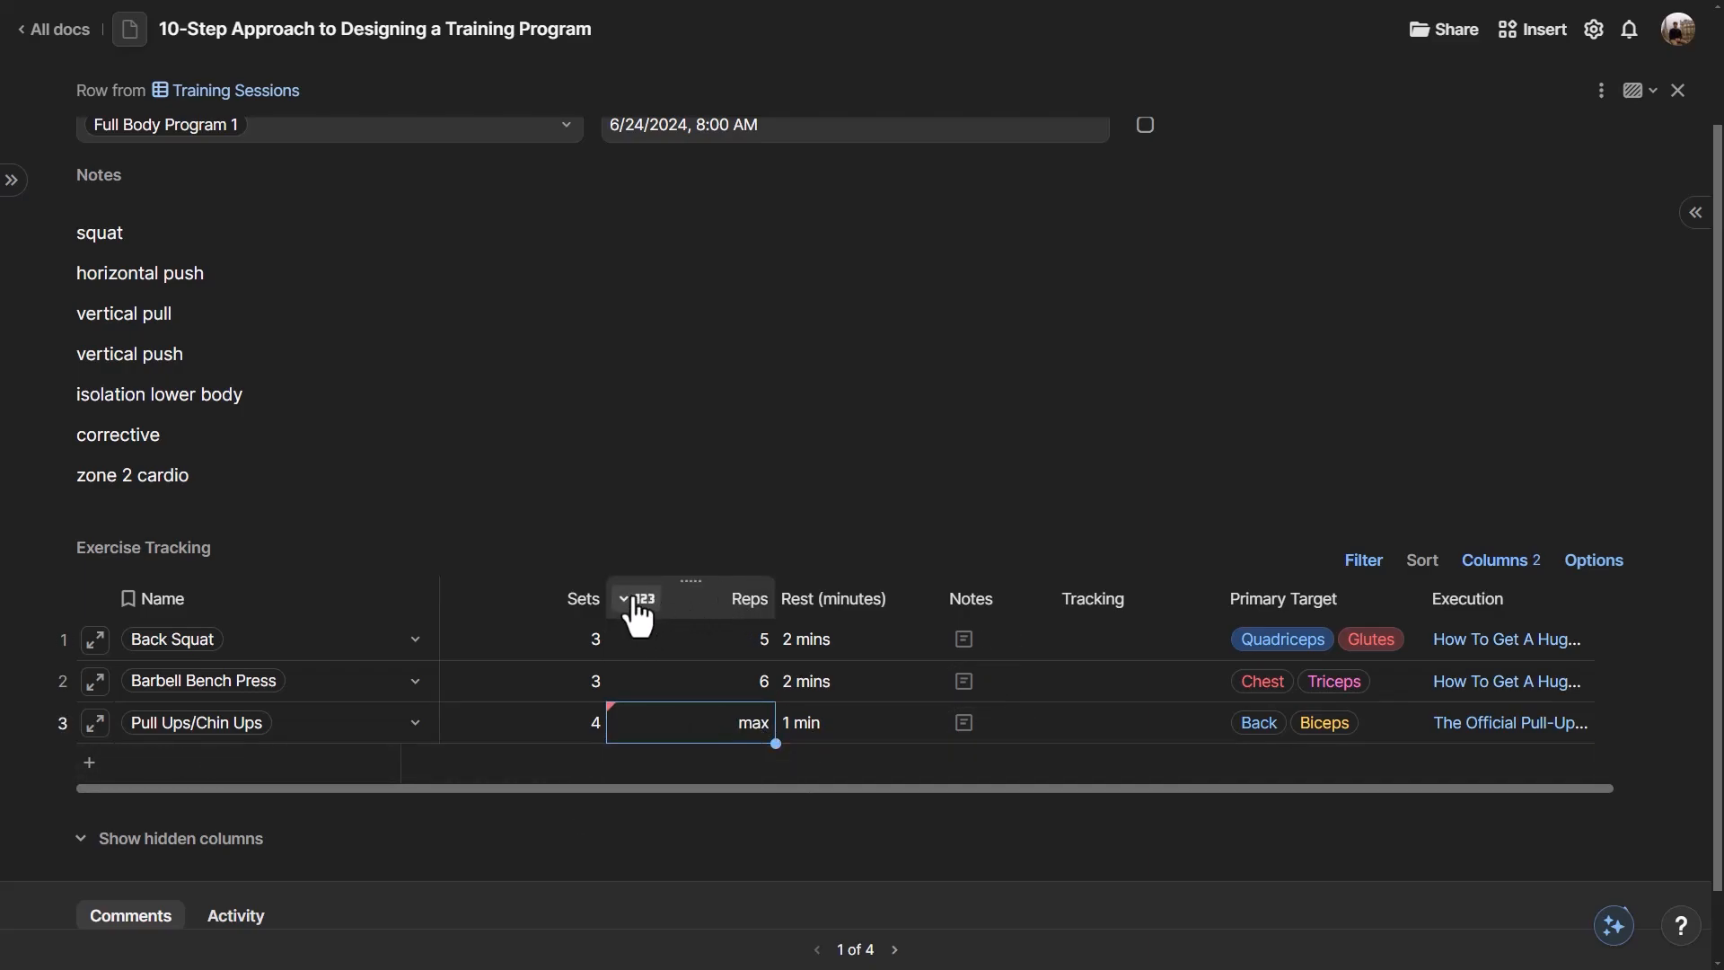
pyautogui.click(880, 723)
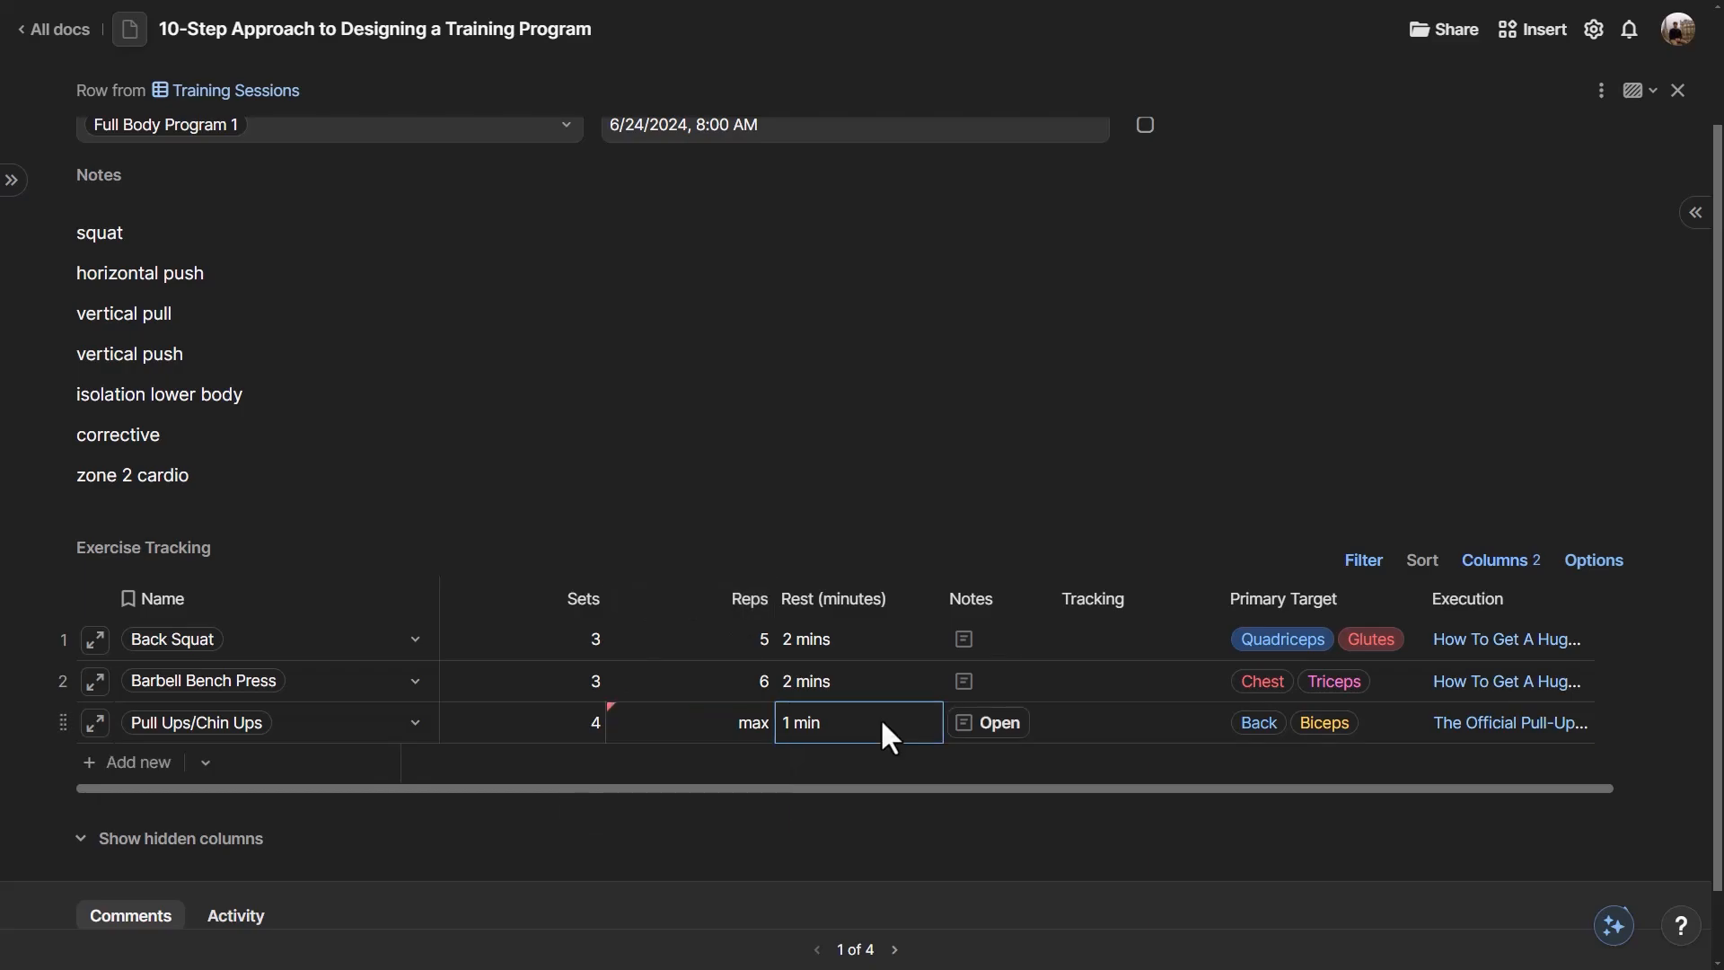
pyautogui.moveTo(672, 727)
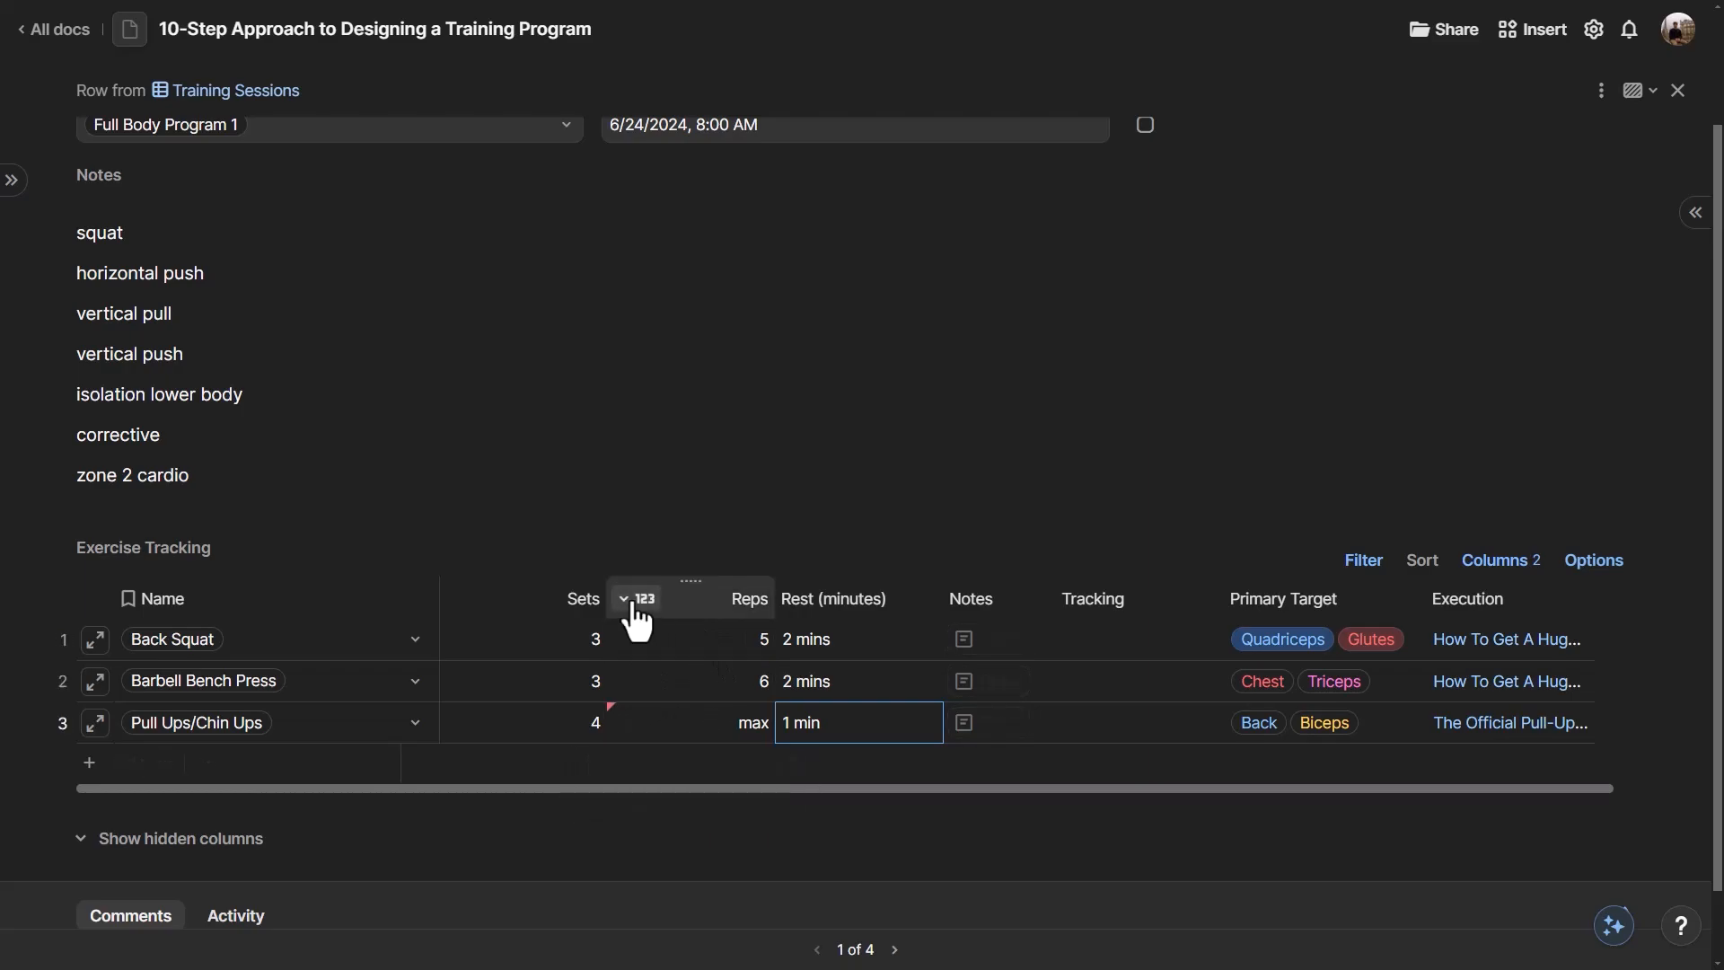
pyautogui.click(635, 598)
pyautogui.click(670, 638)
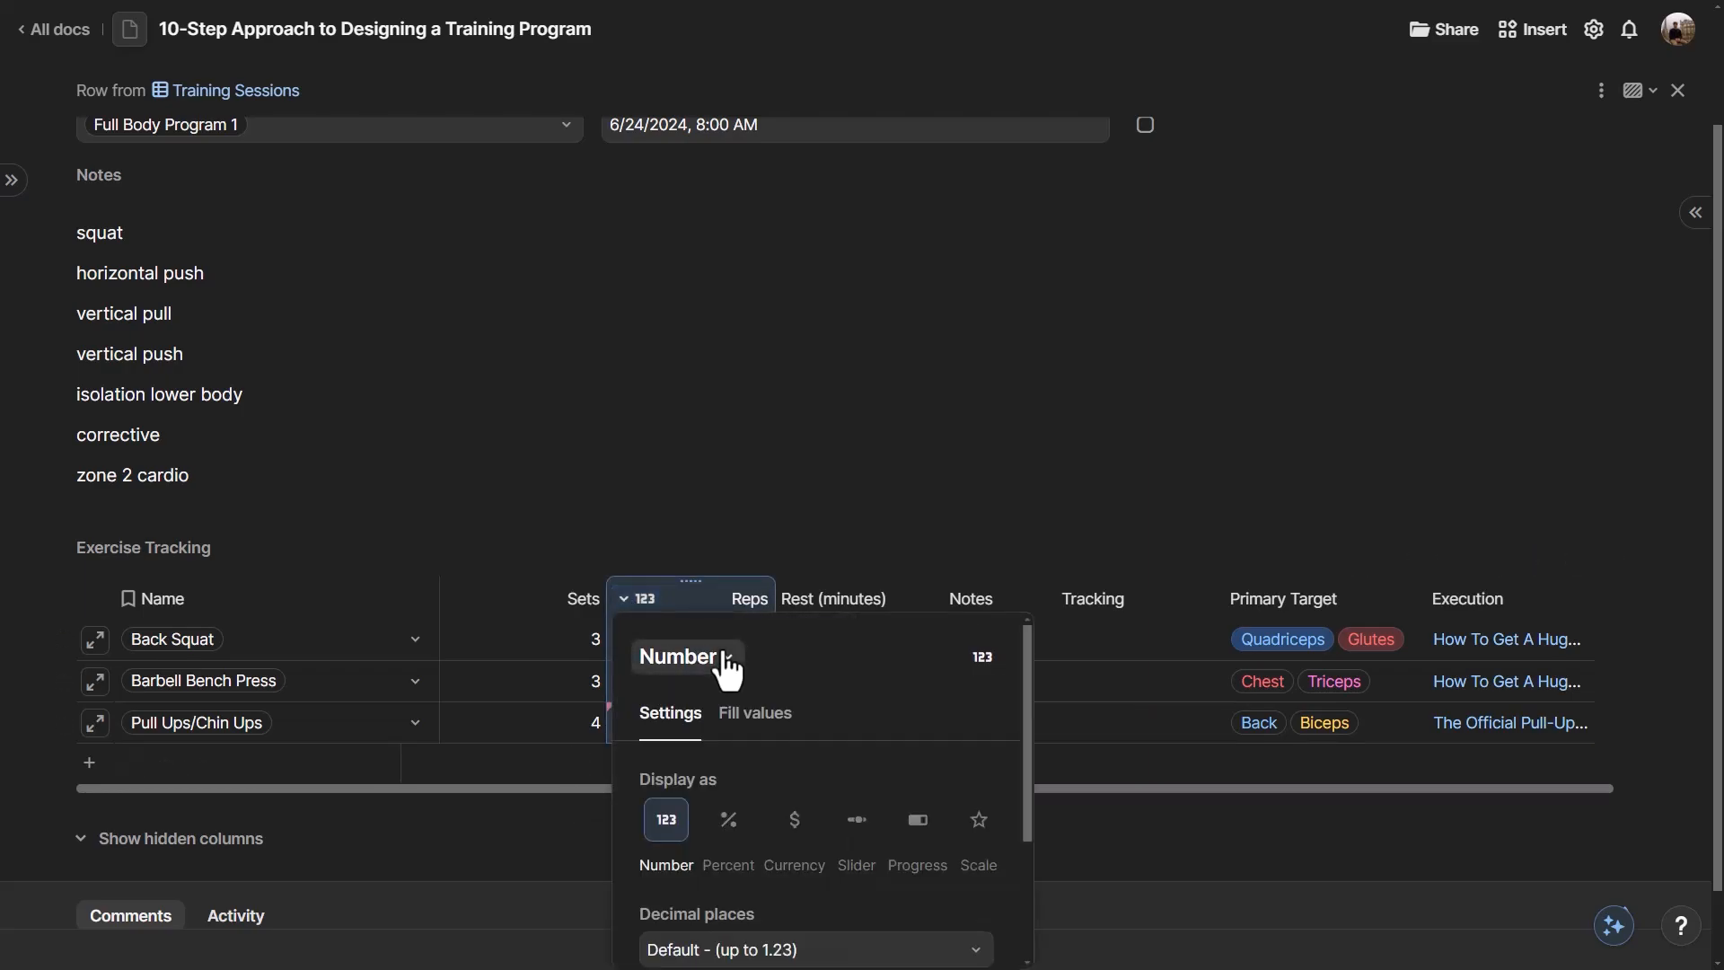
pyautogui.click(725, 656)
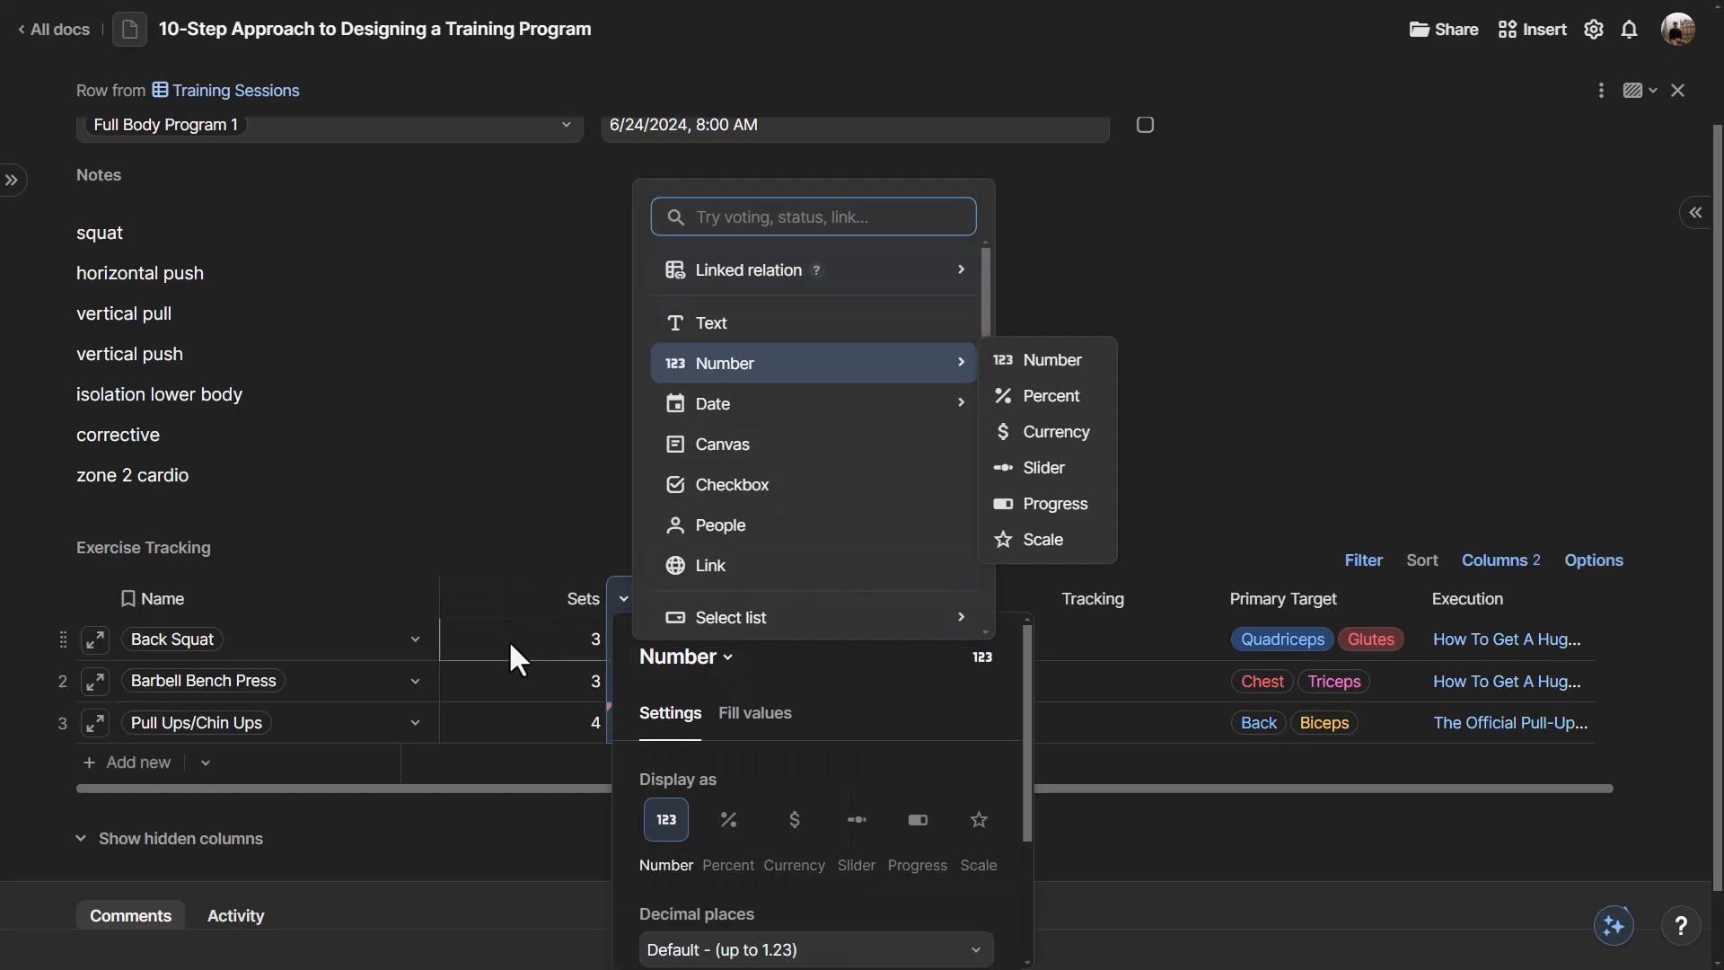
pyautogui.click(513, 643)
# - Leave Session 1, view the Session 2 page and return to the Training Sessions table
pyautogui.scroll(-1, 165, 207)
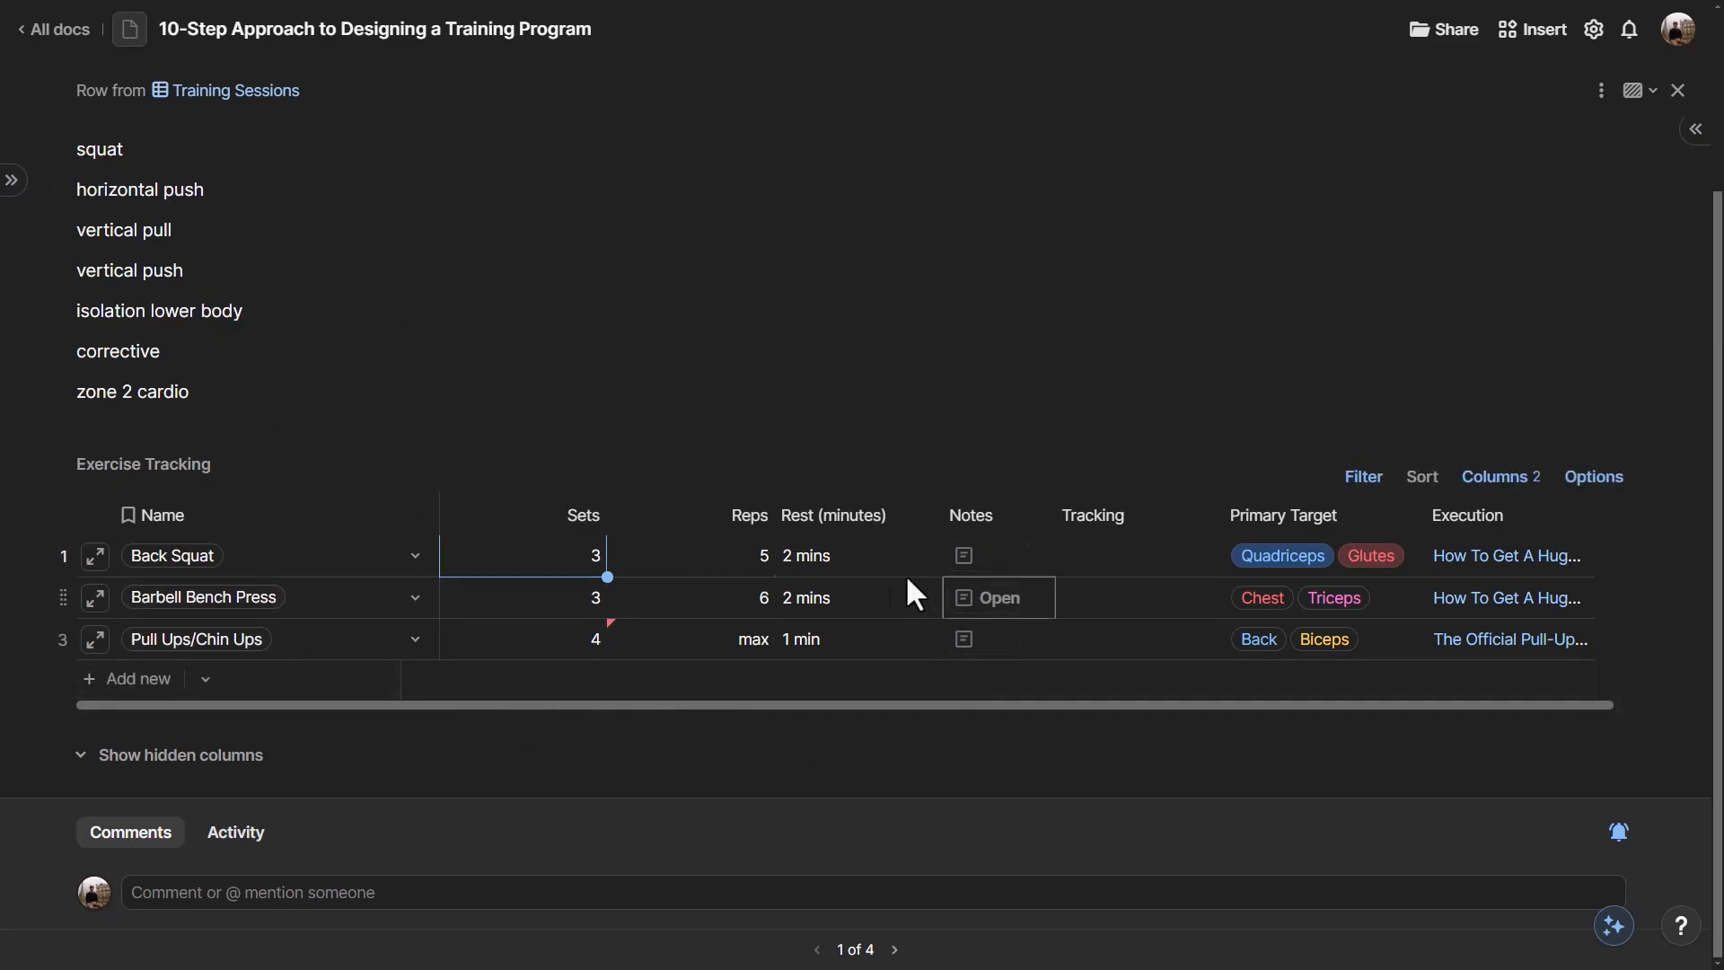
pyautogui.scroll(2, 634, 616)
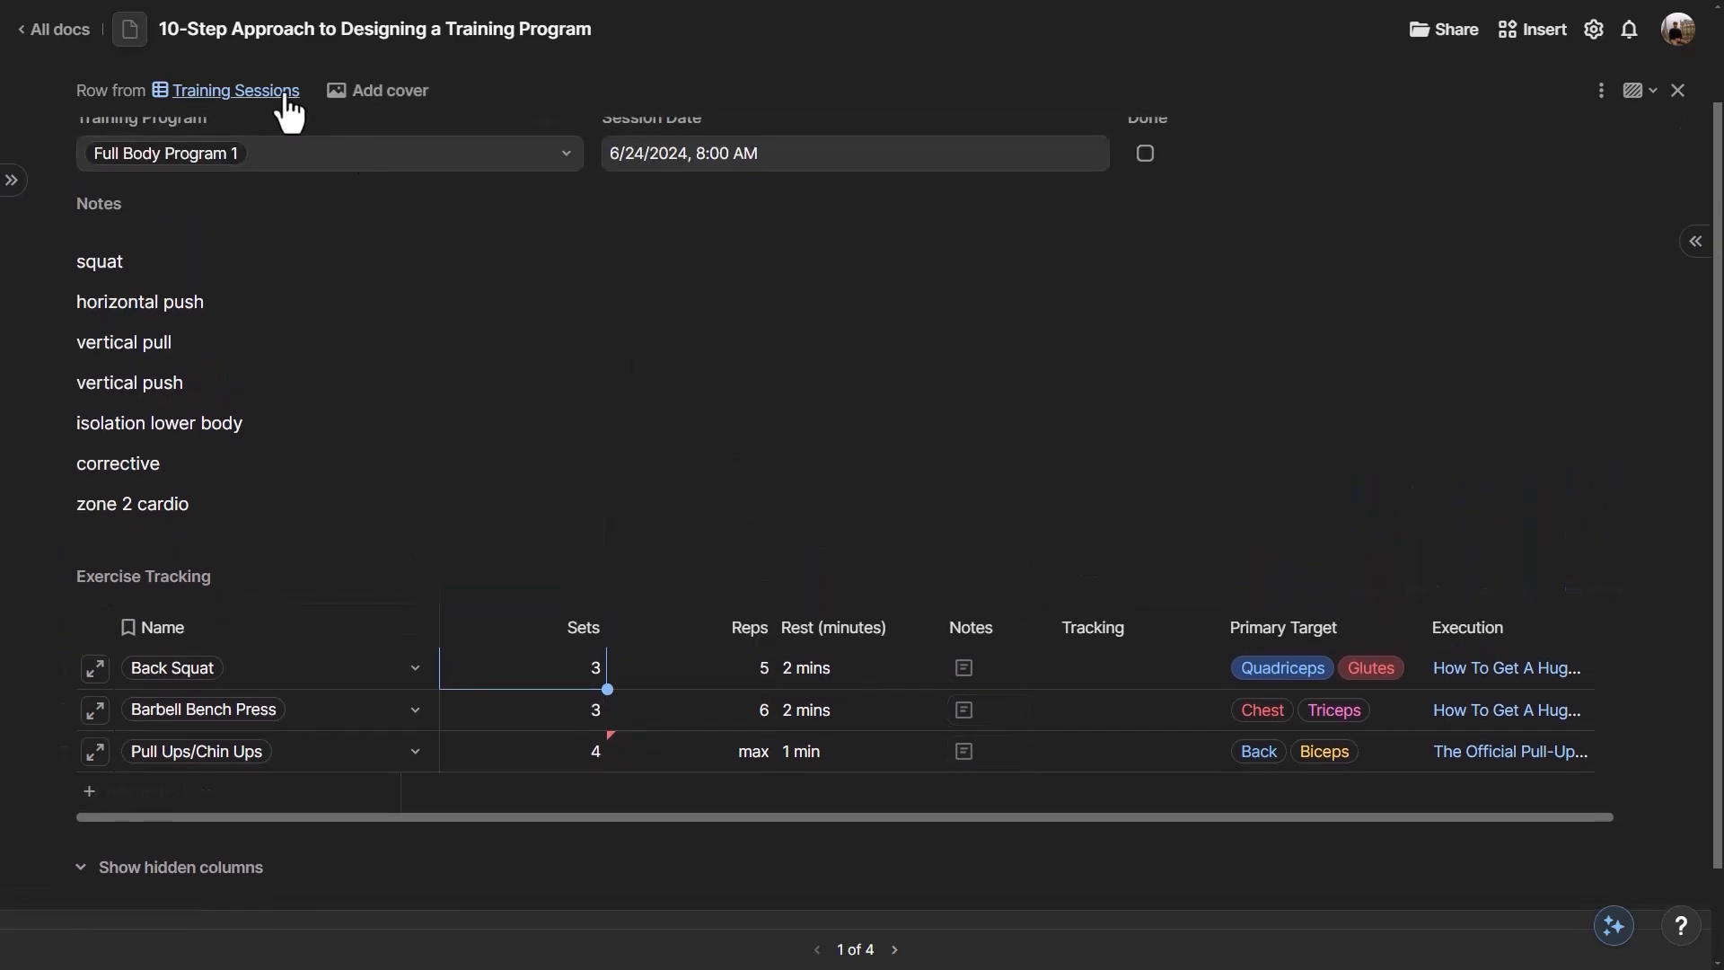
pyautogui.press('Escape')
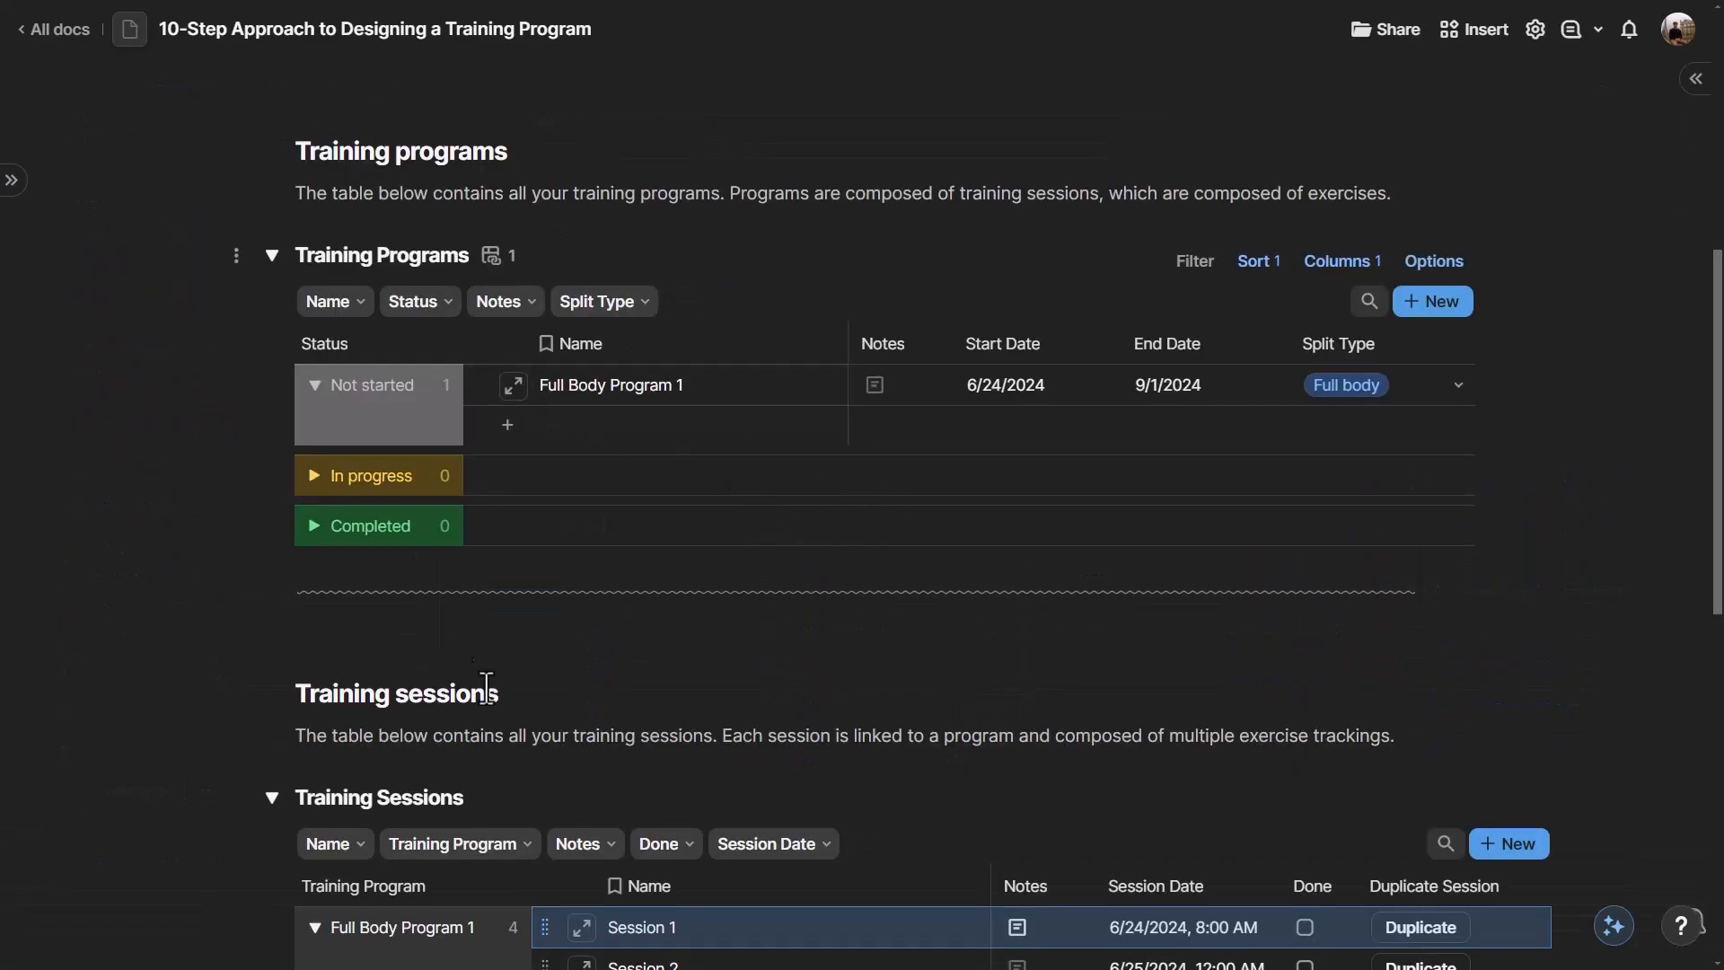
pyautogui.scroll(-4, 486, 687)
pyautogui.click(584, 633)
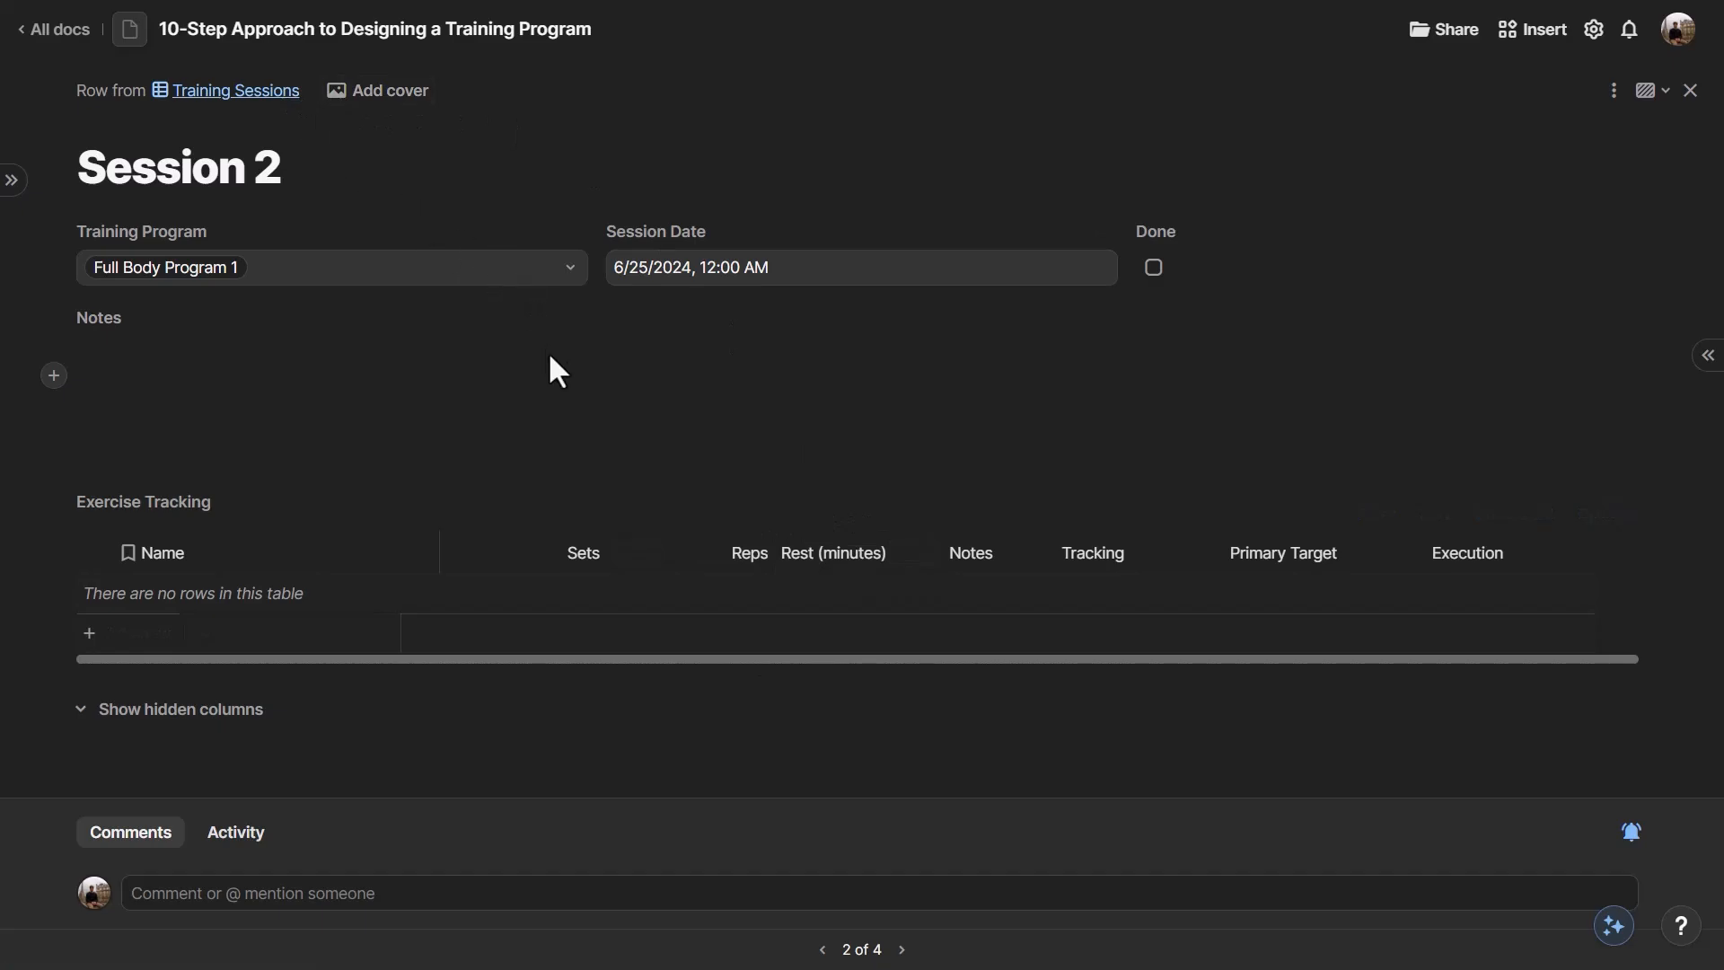
pyautogui.press('Escape')
pyautogui.scroll(-3, 790, 593)
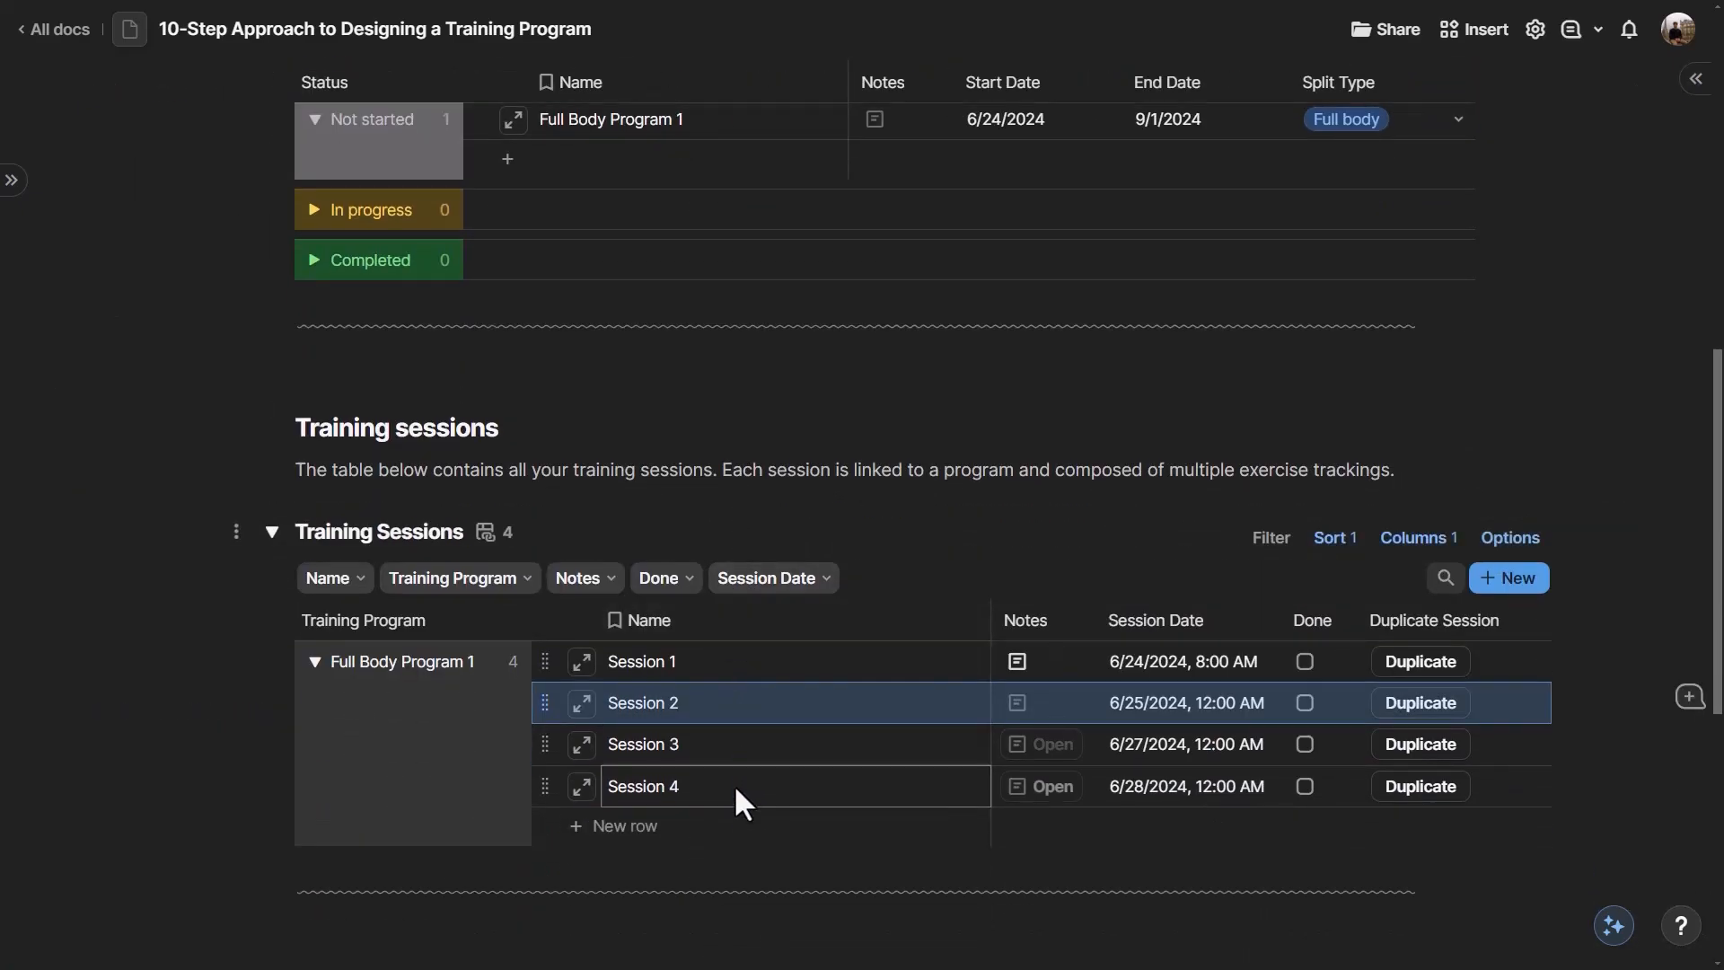
pyautogui.click(735, 787)
pyautogui.moveTo(738, 661); pyautogui.dragTo(739, 770)
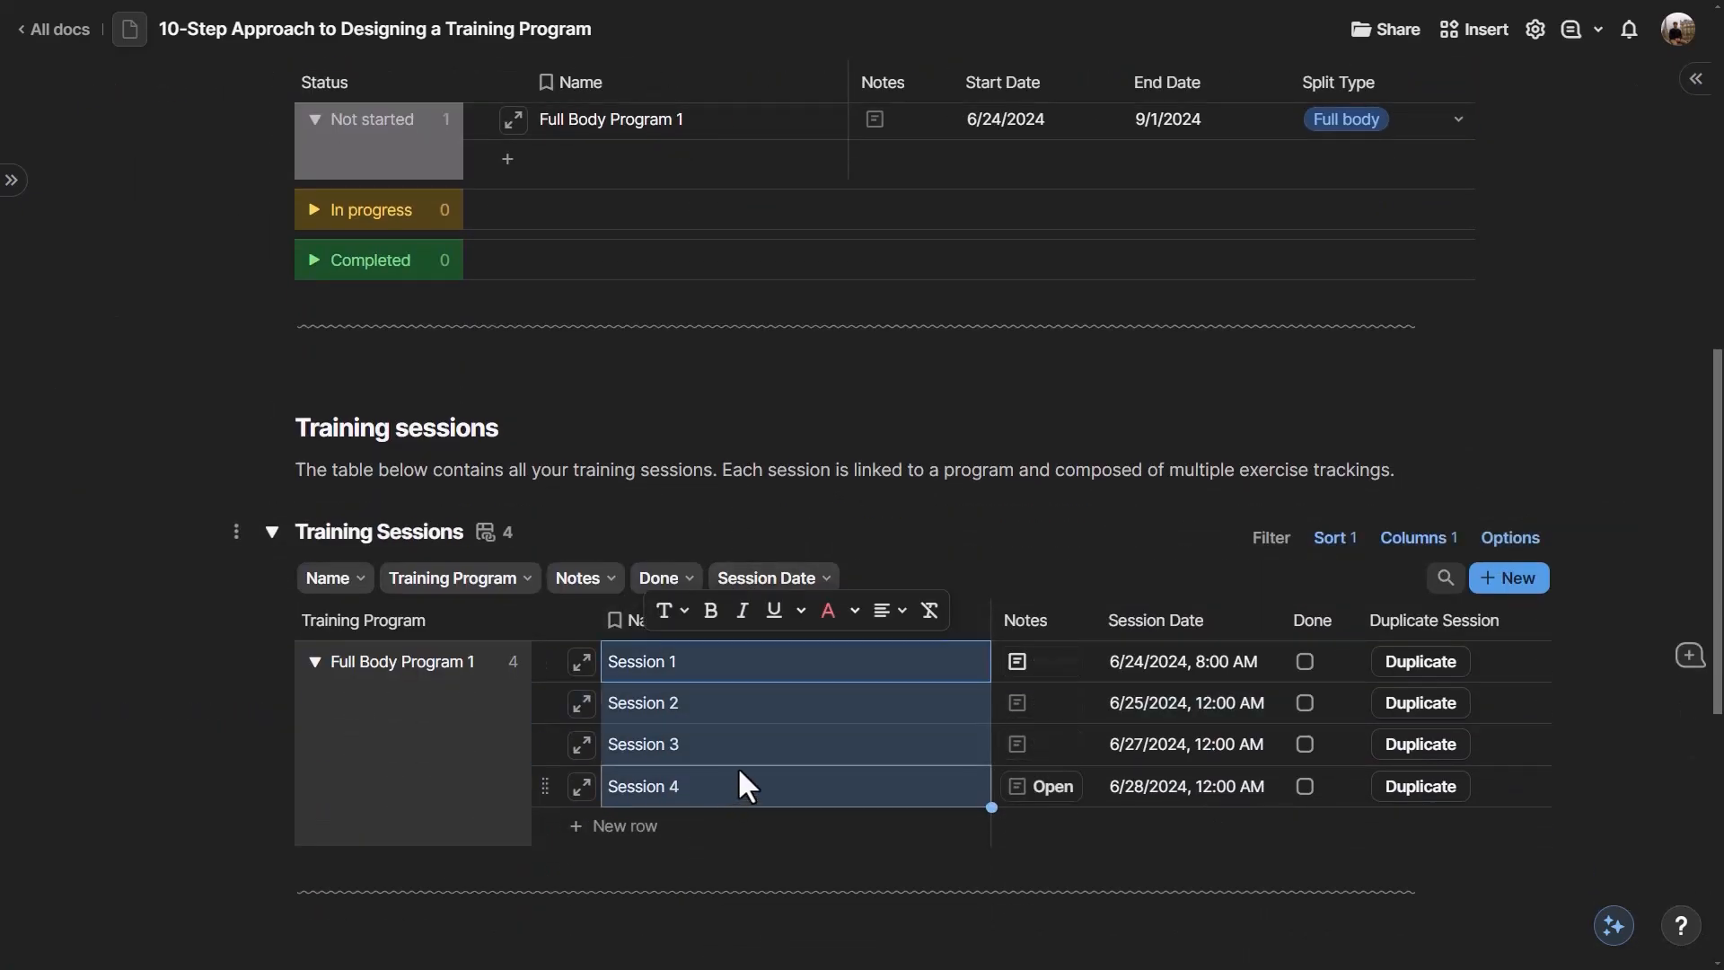
pyautogui.click(898, 700)
pyautogui.scroll(-1, 950, 613)
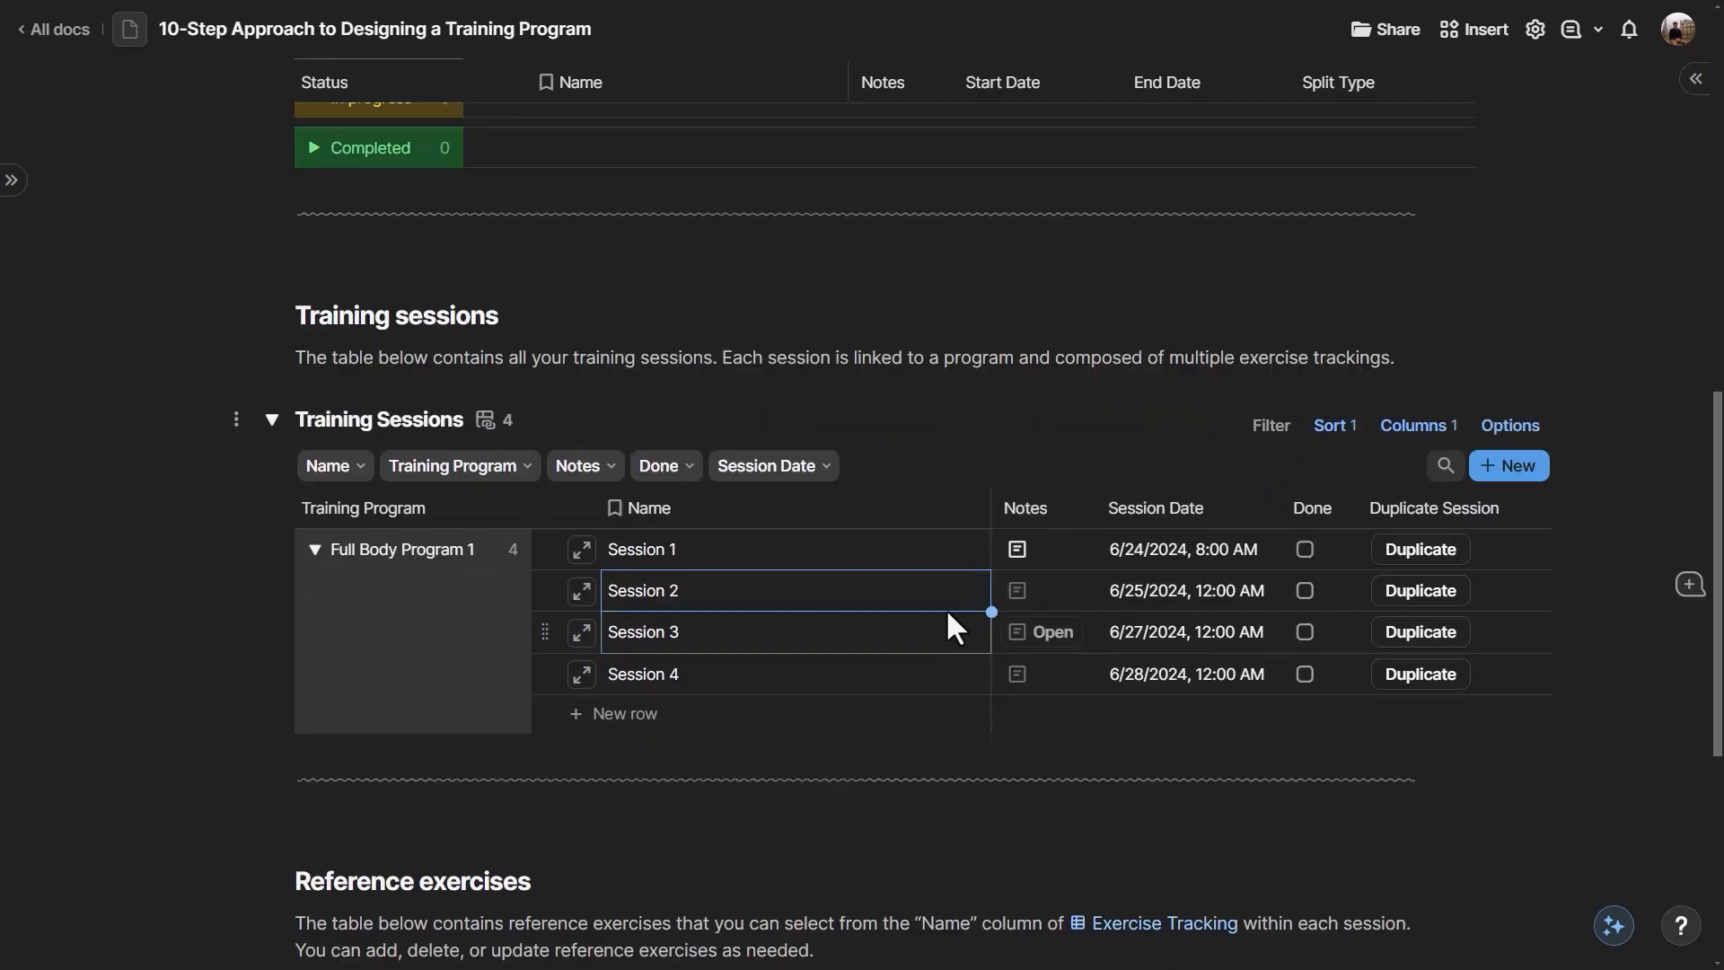
# - Duplicate Session 1 in the Training Sessions table and rename the copy "Session 1 - week 2"
pyautogui.click(794, 553)
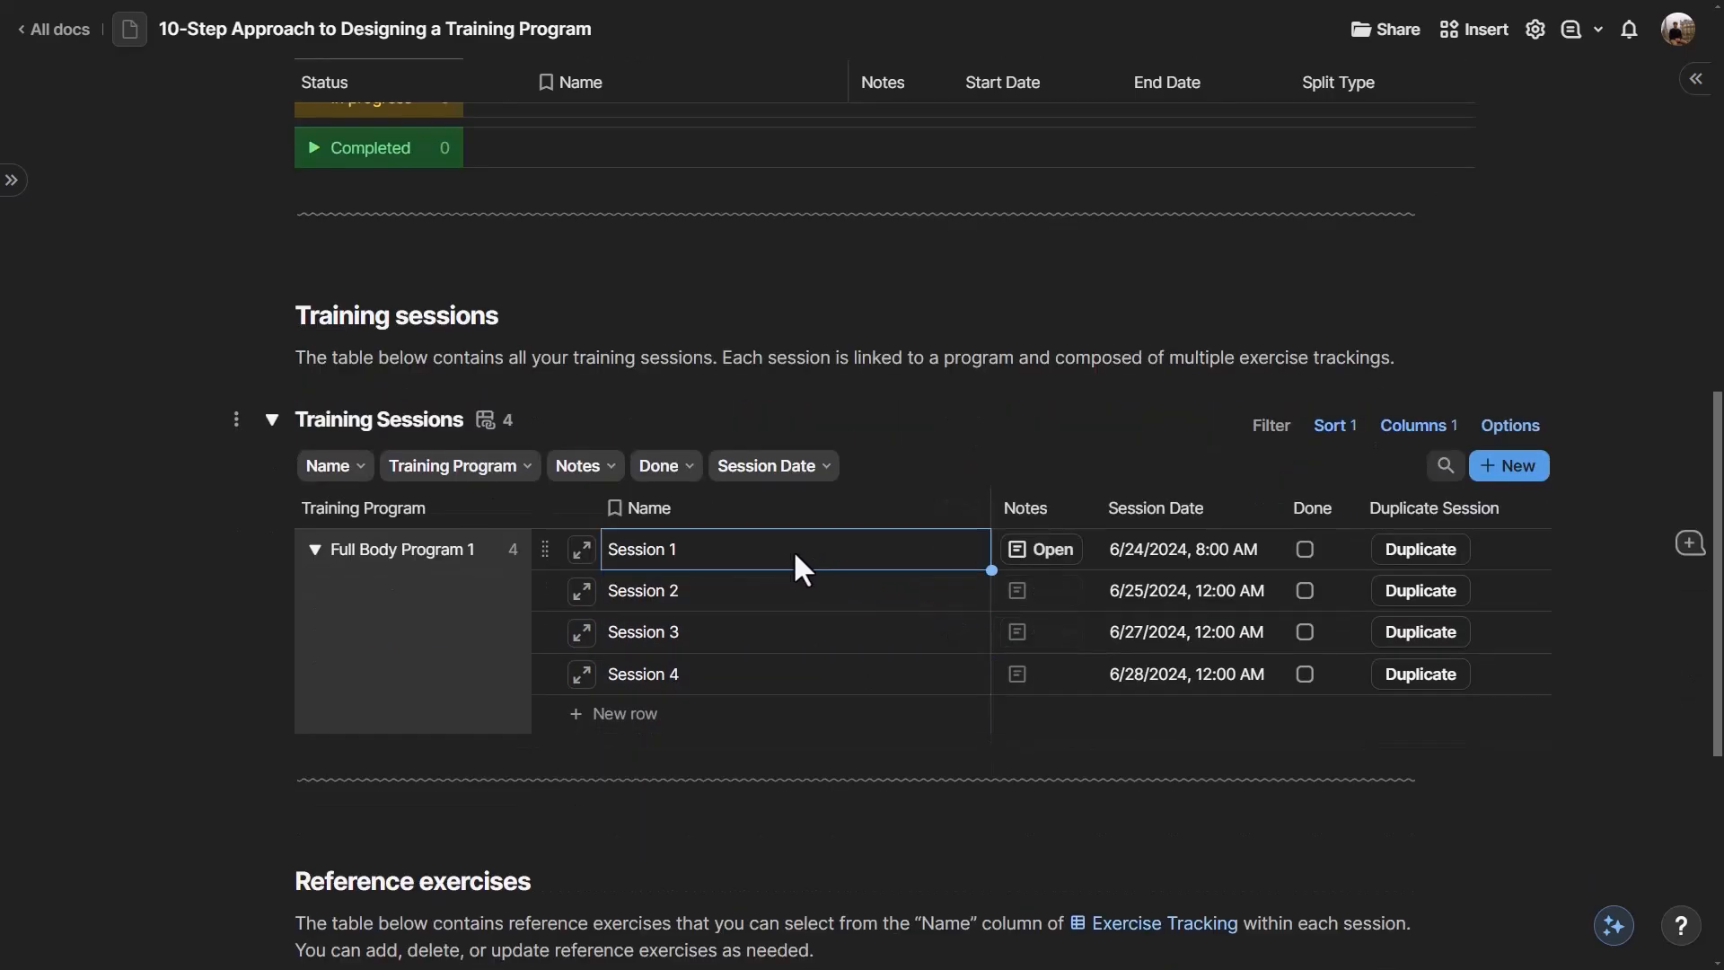
pyautogui.click(1427, 550)
pyautogui.click(705, 707)
pyautogui.click(719, 719)
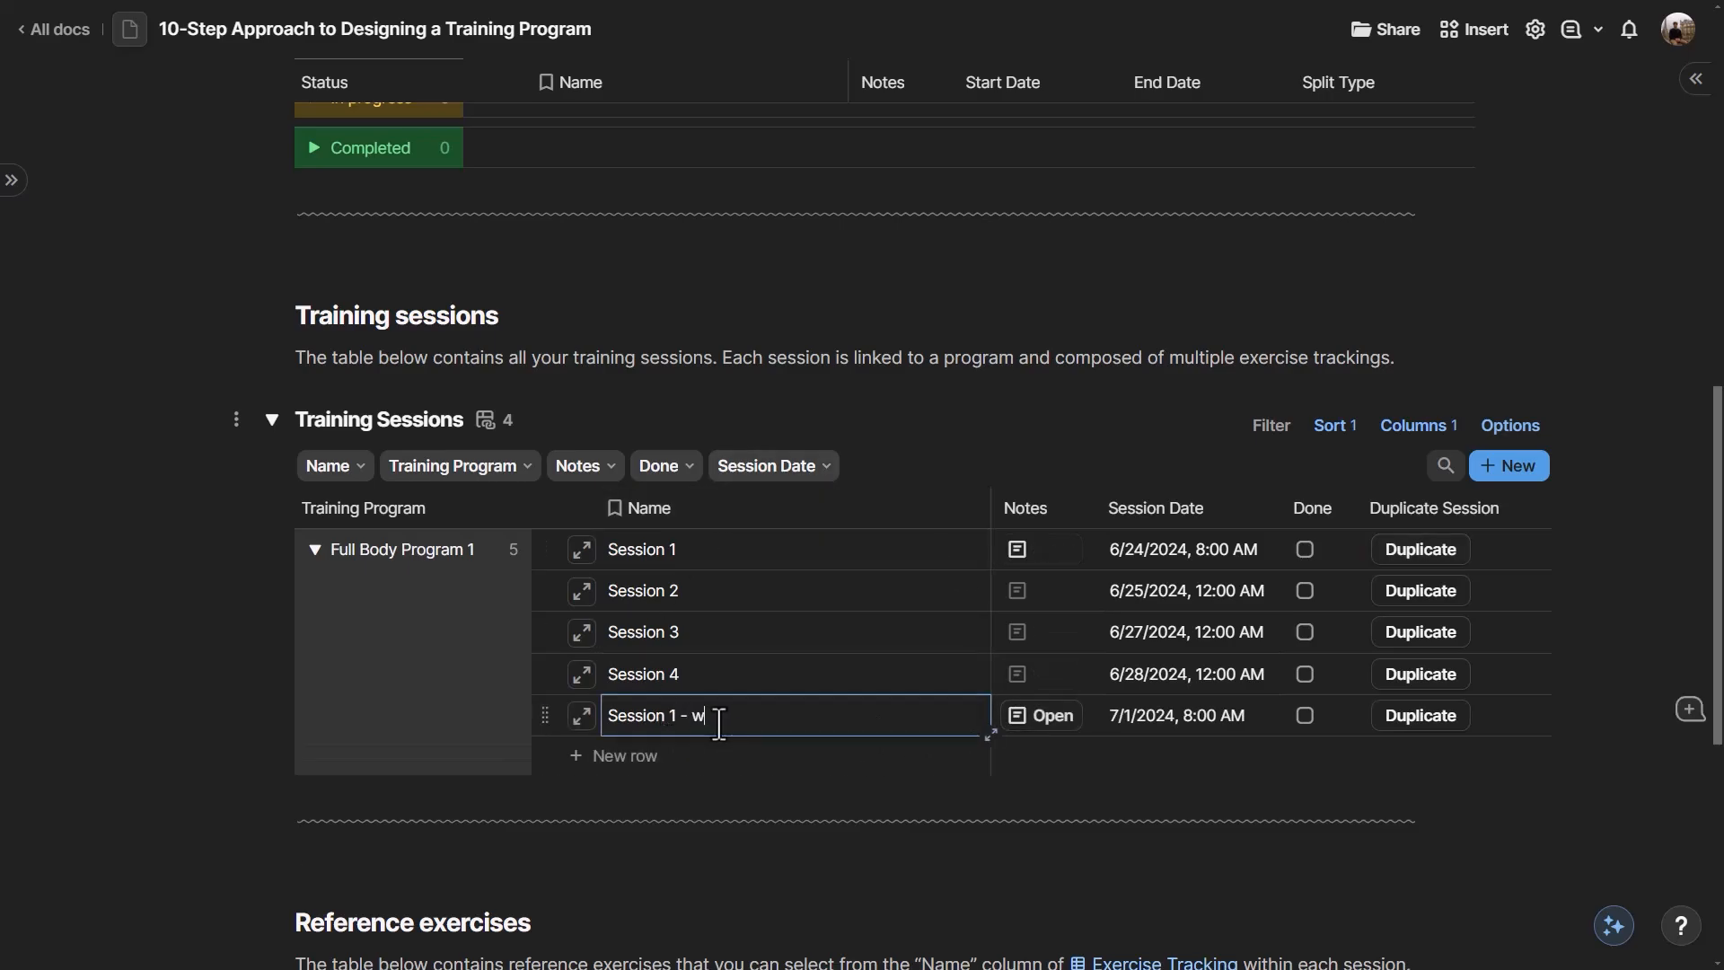
pyautogui.press('Return')
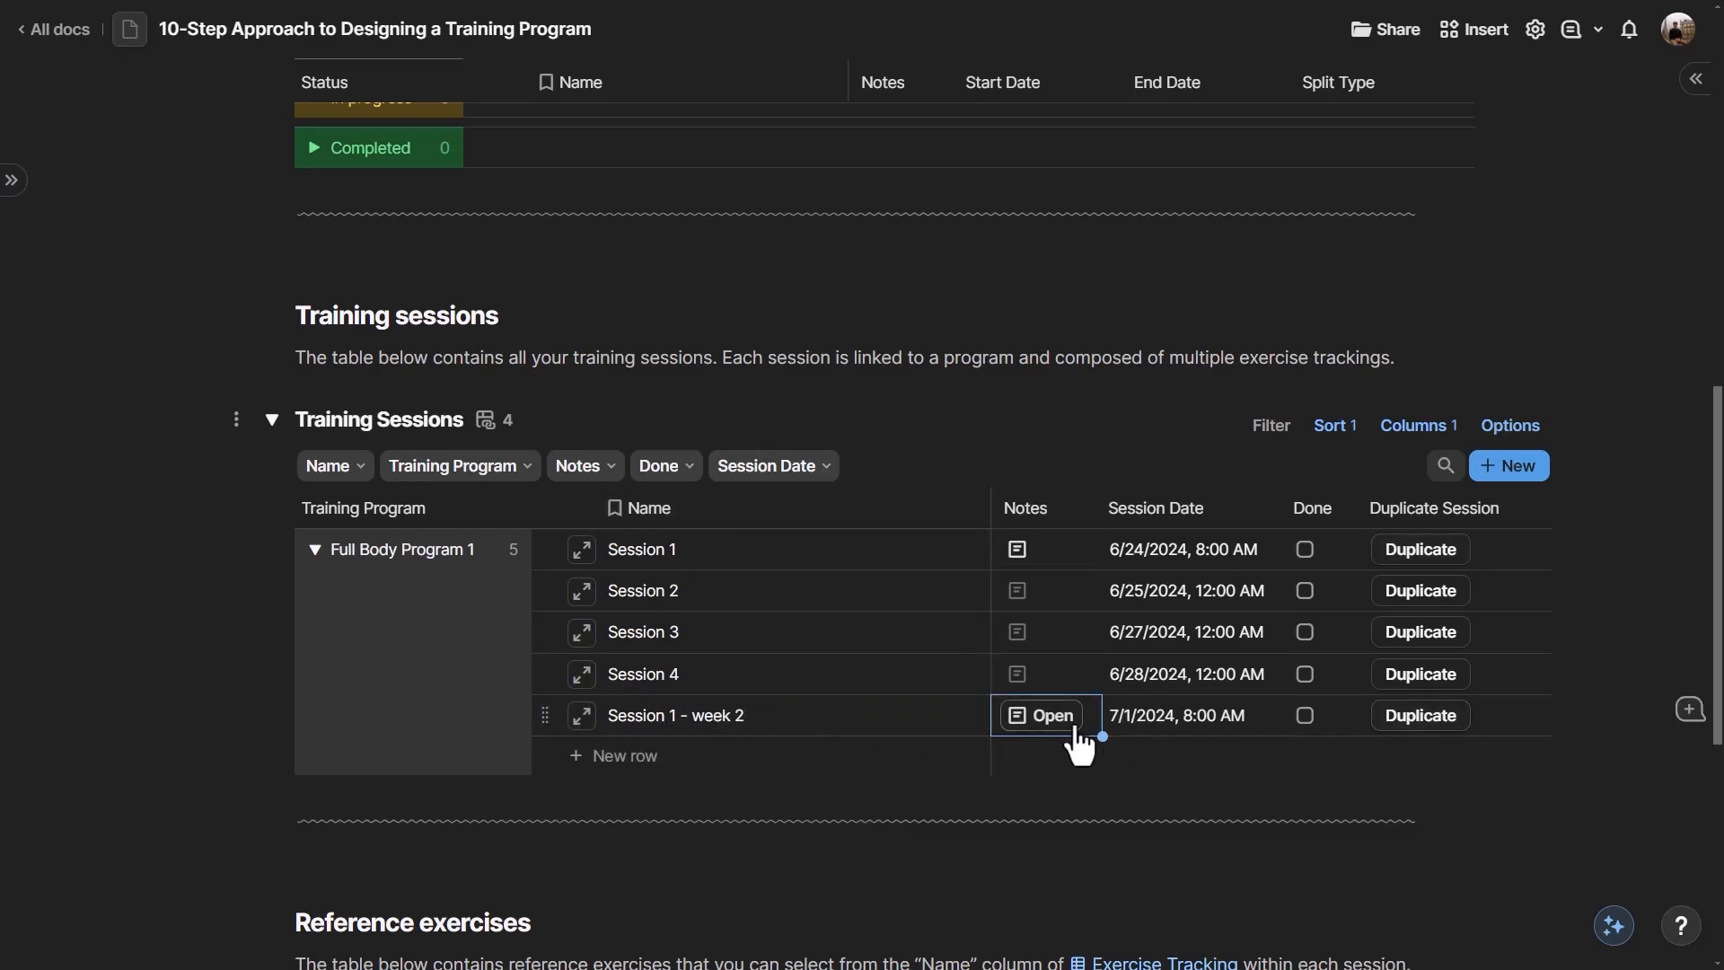
# - Open the Session 1 - week 2 page and check its session date
pyautogui.click(1069, 718)
pyautogui.click(626, 271)
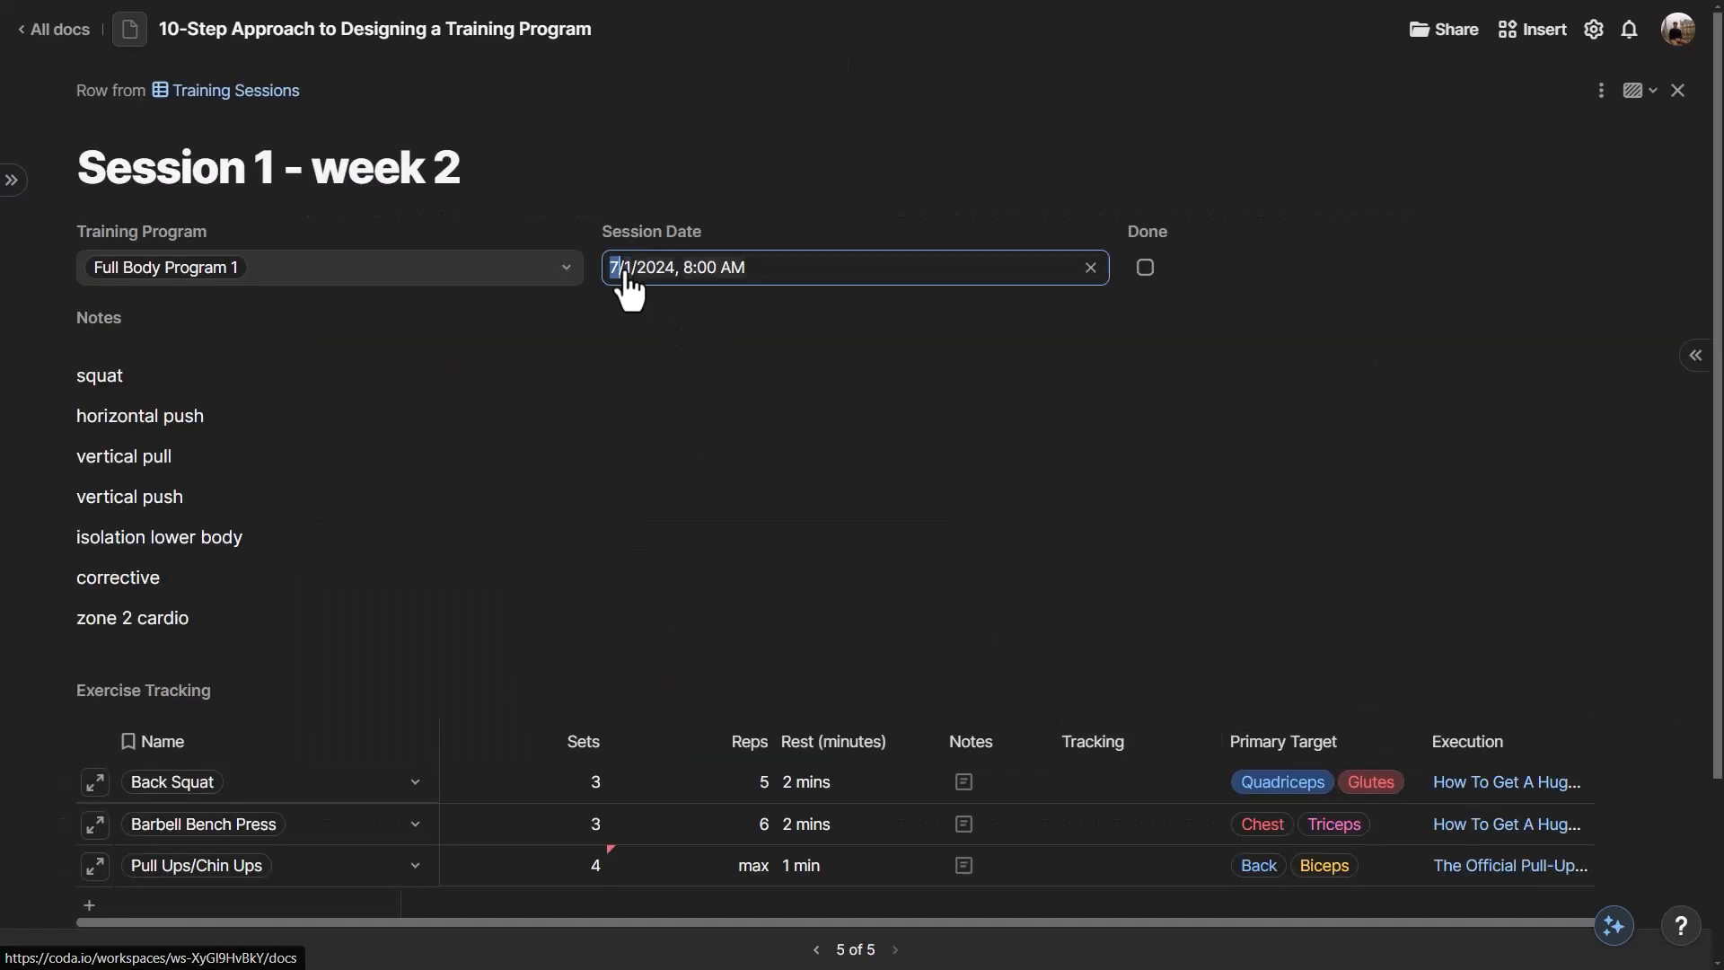
pyautogui.click(902, 307)
pyautogui.scroll(-3, 564, 332)
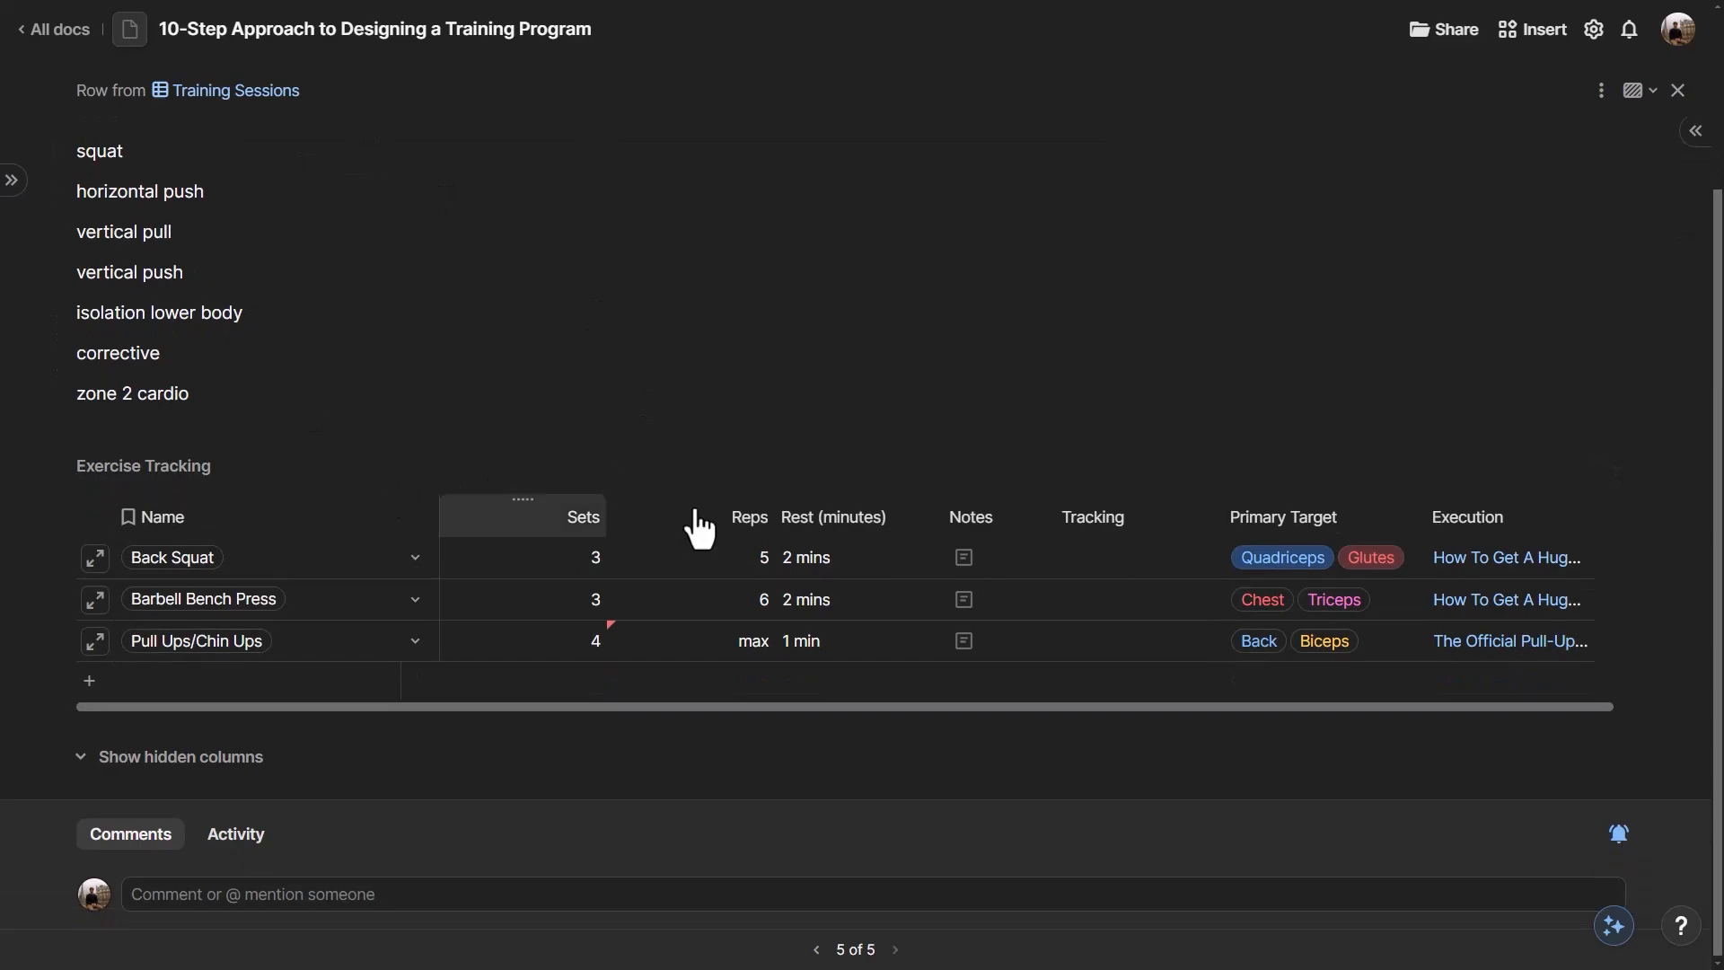
# - Review the exercises, sets, reps and tracking fields in the week 2 session's Exercise Tracking table
pyautogui.click(327, 557)
pyautogui.click(530, 564)
pyautogui.click(694, 564)
pyautogui.click(525, 602)
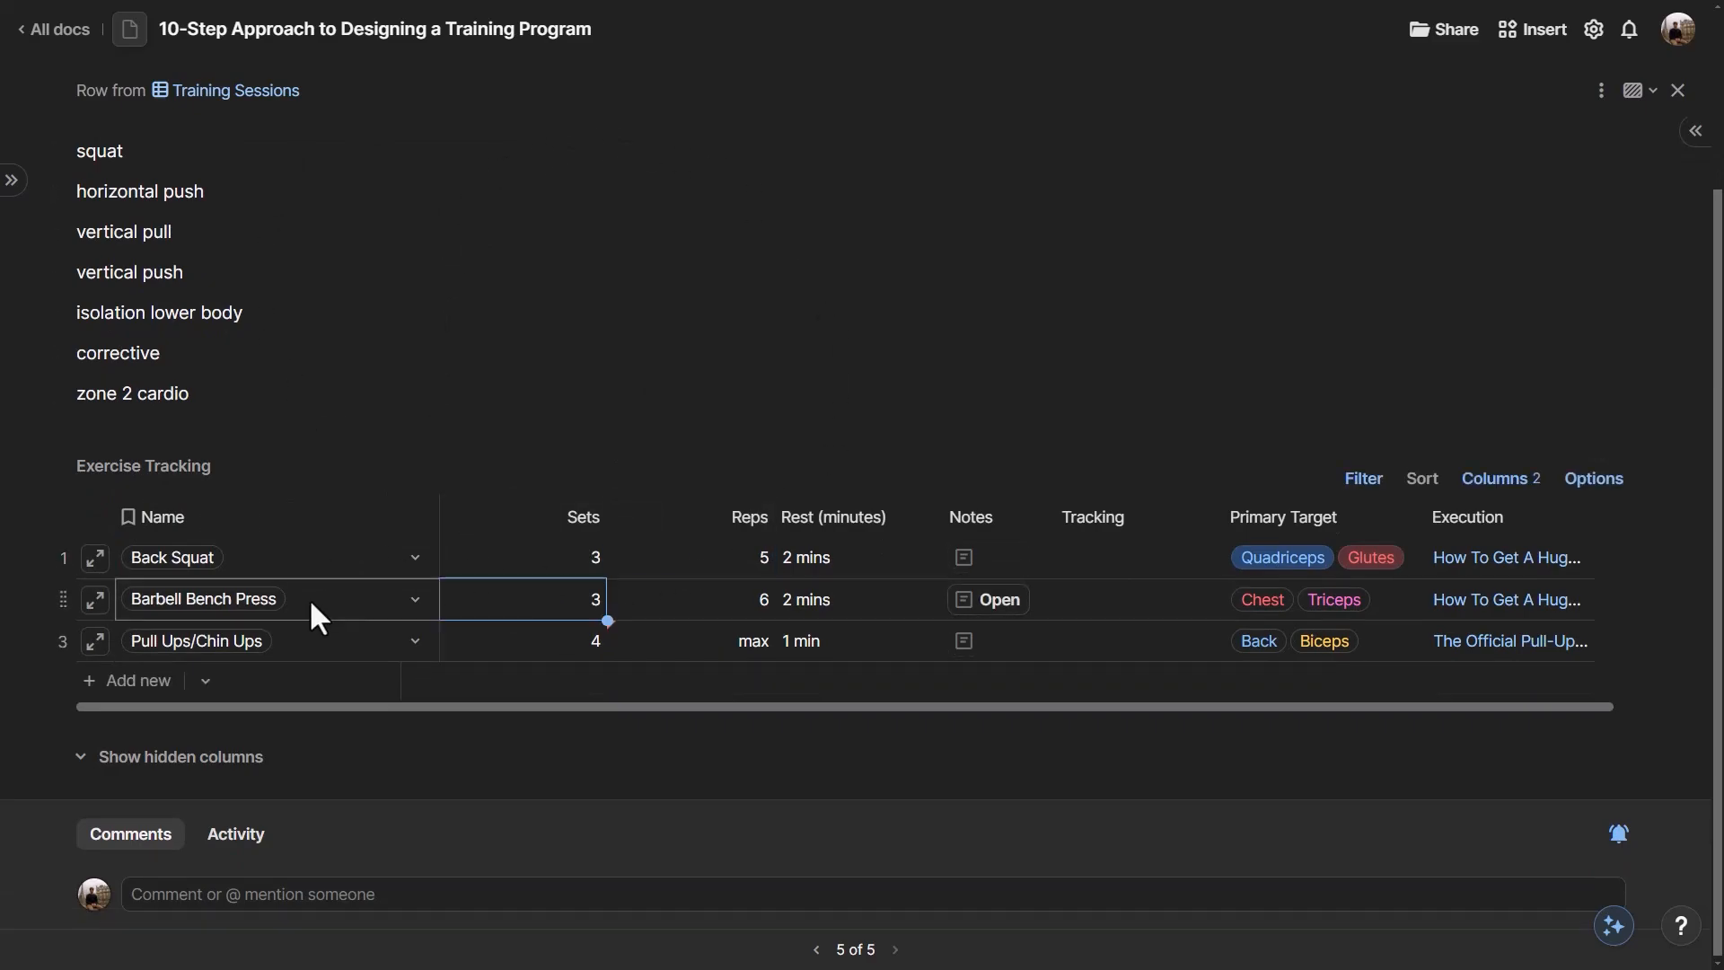
pyautogui.click(406, 640)
pyautogui.click(409, 639)
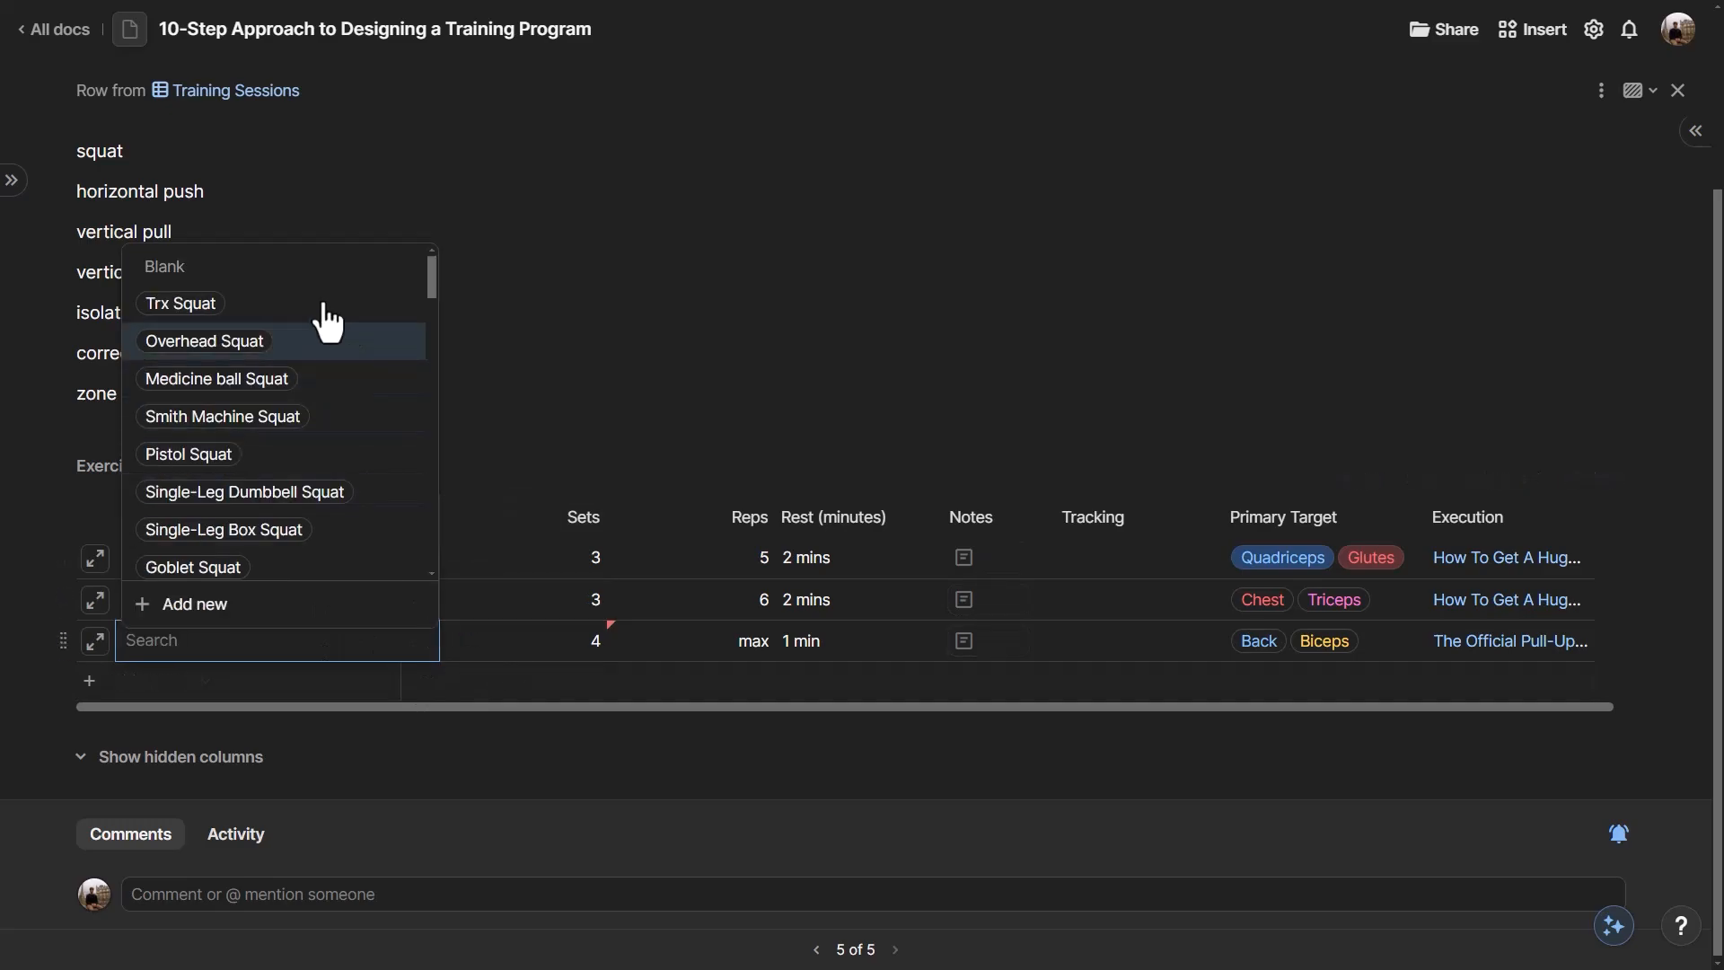
pyautogui.click(497, 634)
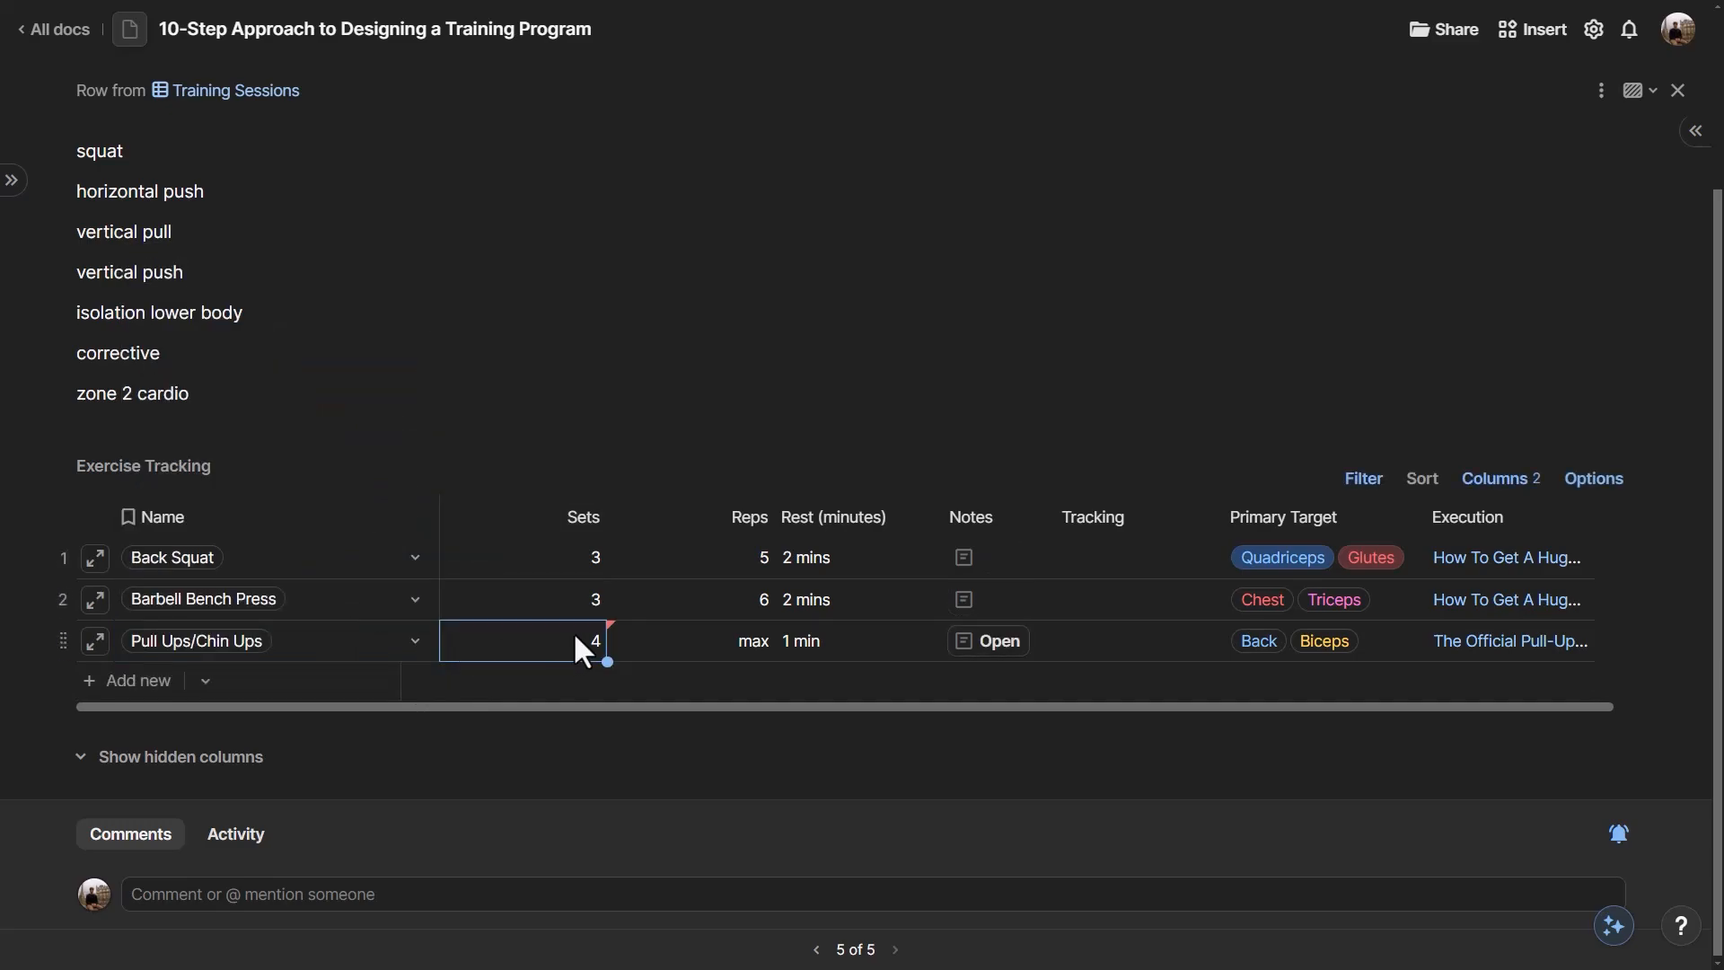
pyautogui.moveTo(338, 566); pyautogui.dragTo(812, 660)
pyautogui.click(708, 568)
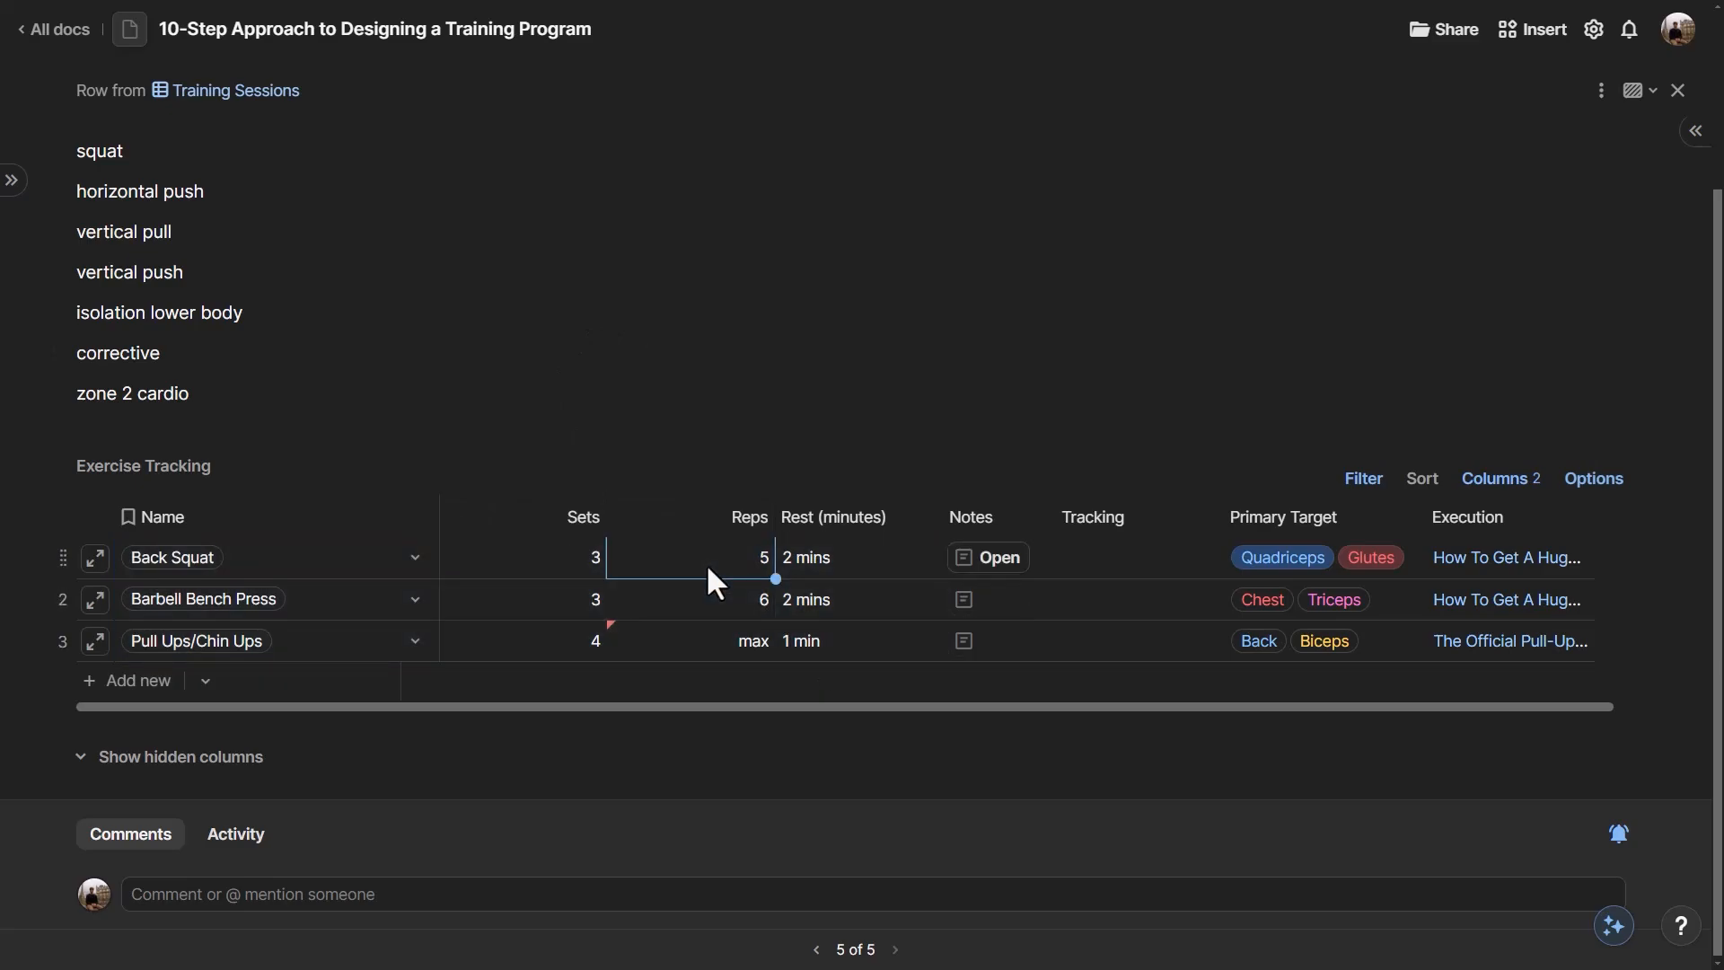
pyautogui.click(1115, 564)
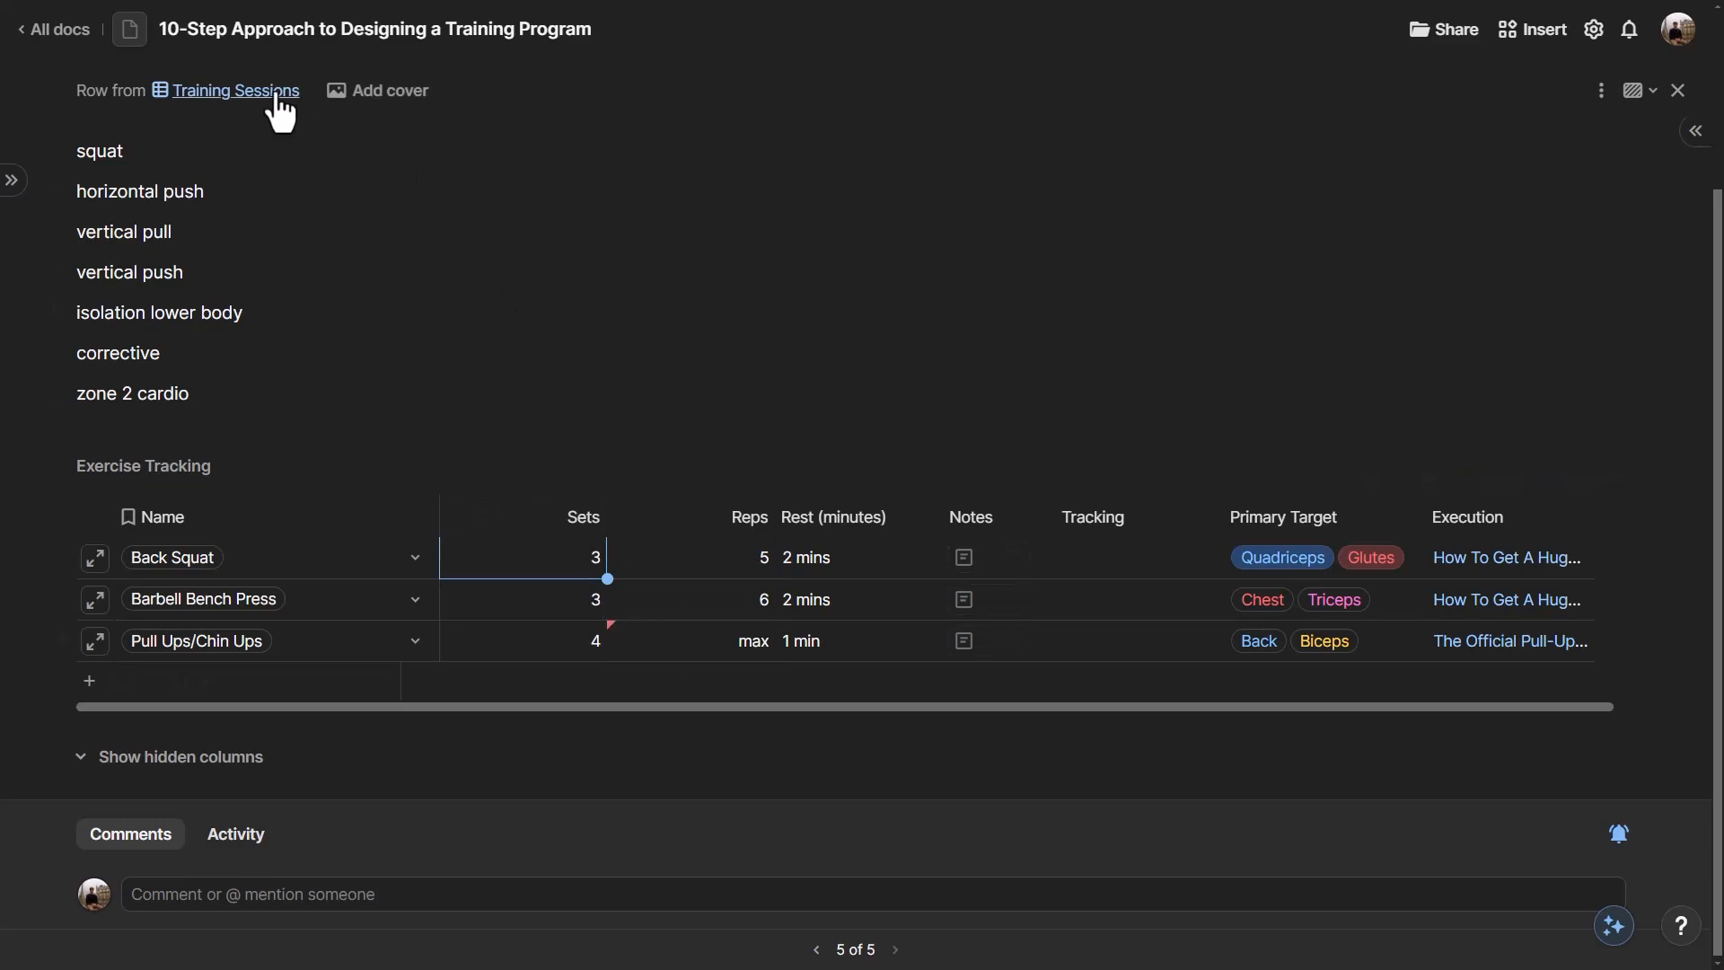
# - Close the week 2 session page and open the Dashboard to view its goal, program and weekly session sections
pyautogui.press('Escape')
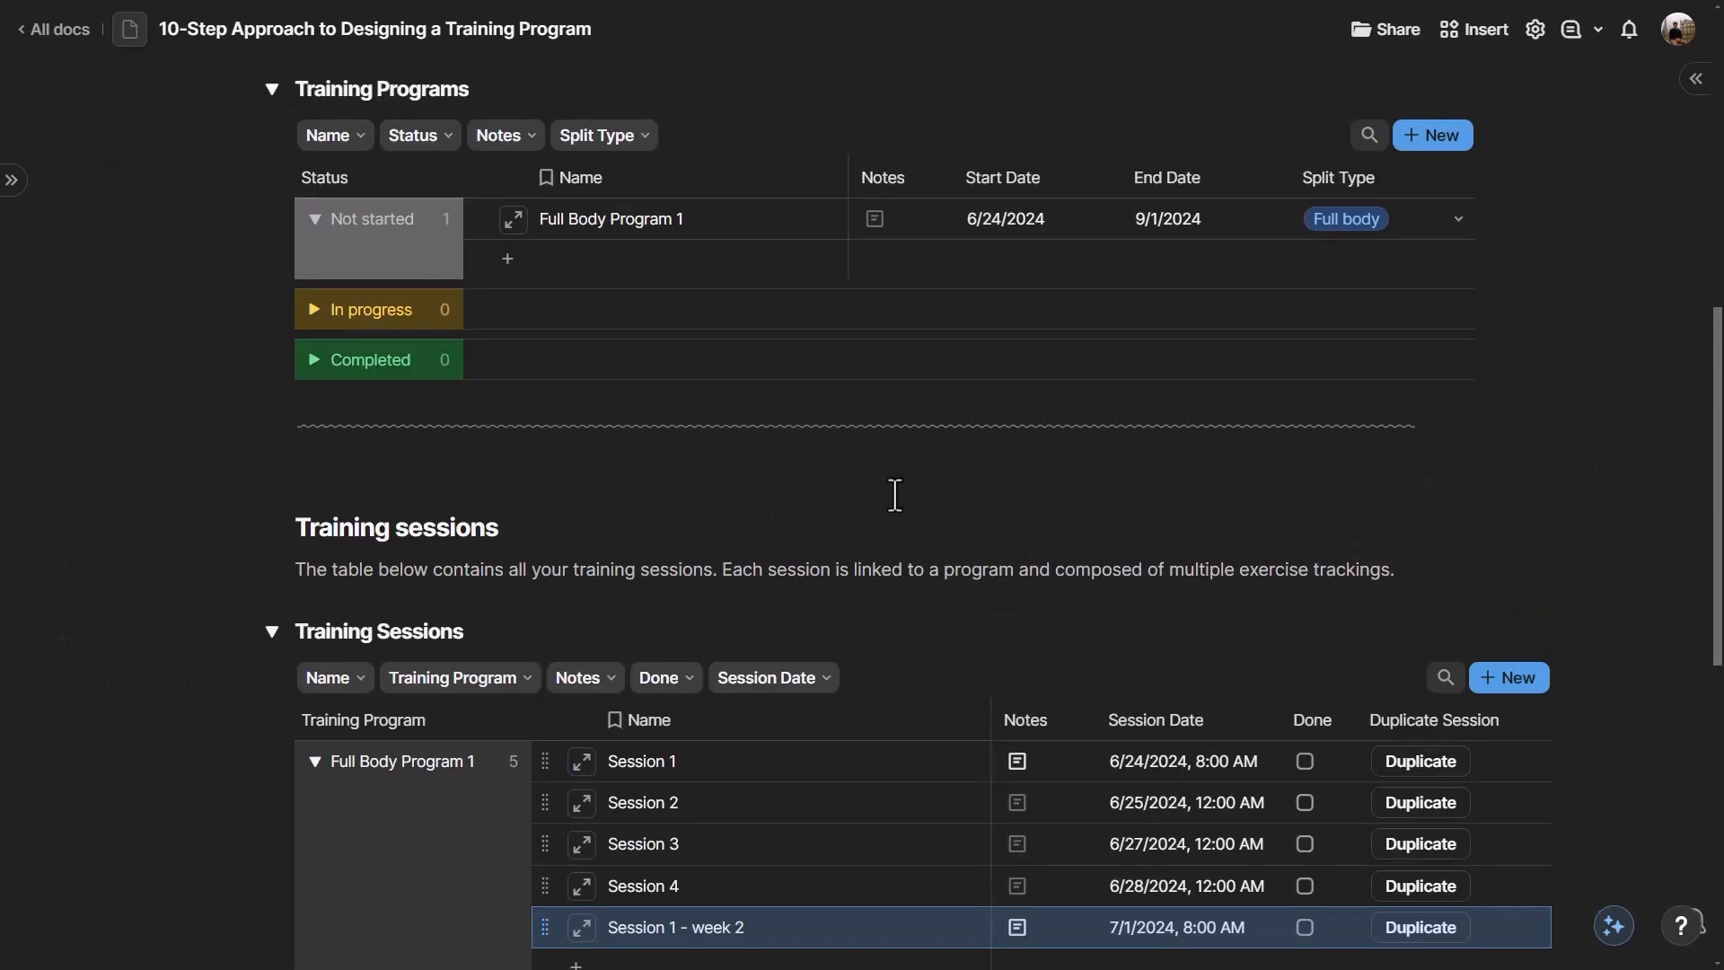
pyautogui.scroll(-3, 895, 495)
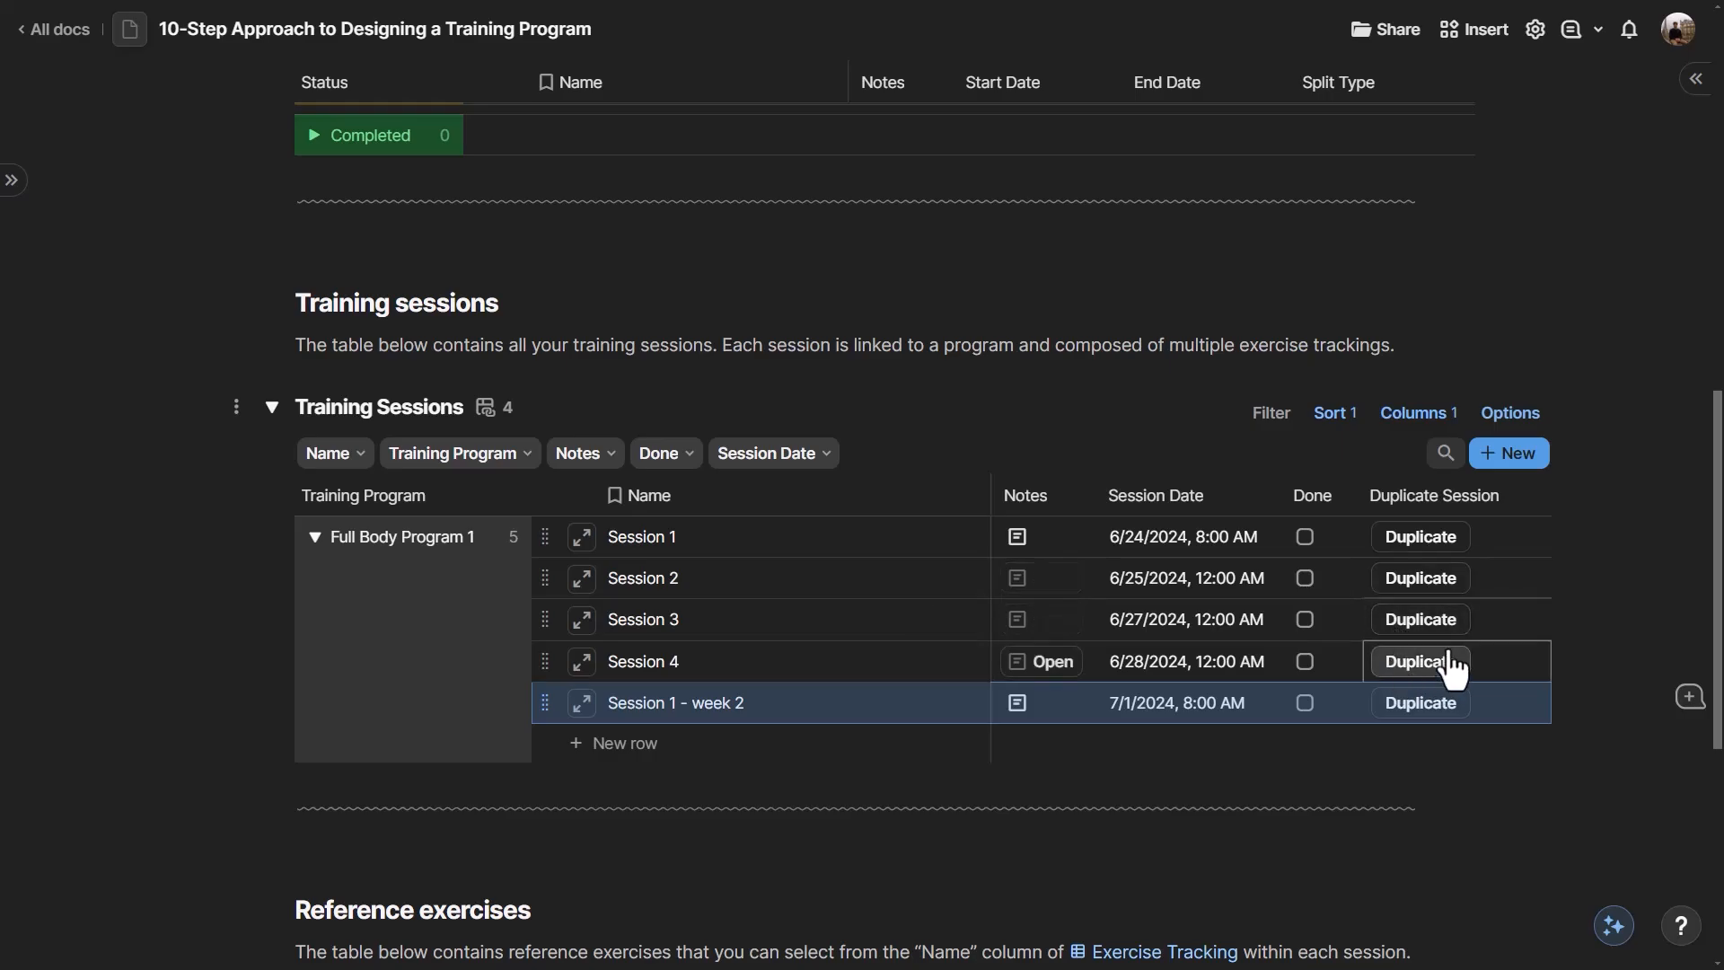
pyautogui.click(811, 534)
pyautogui.scroll(-1, 817, 538)
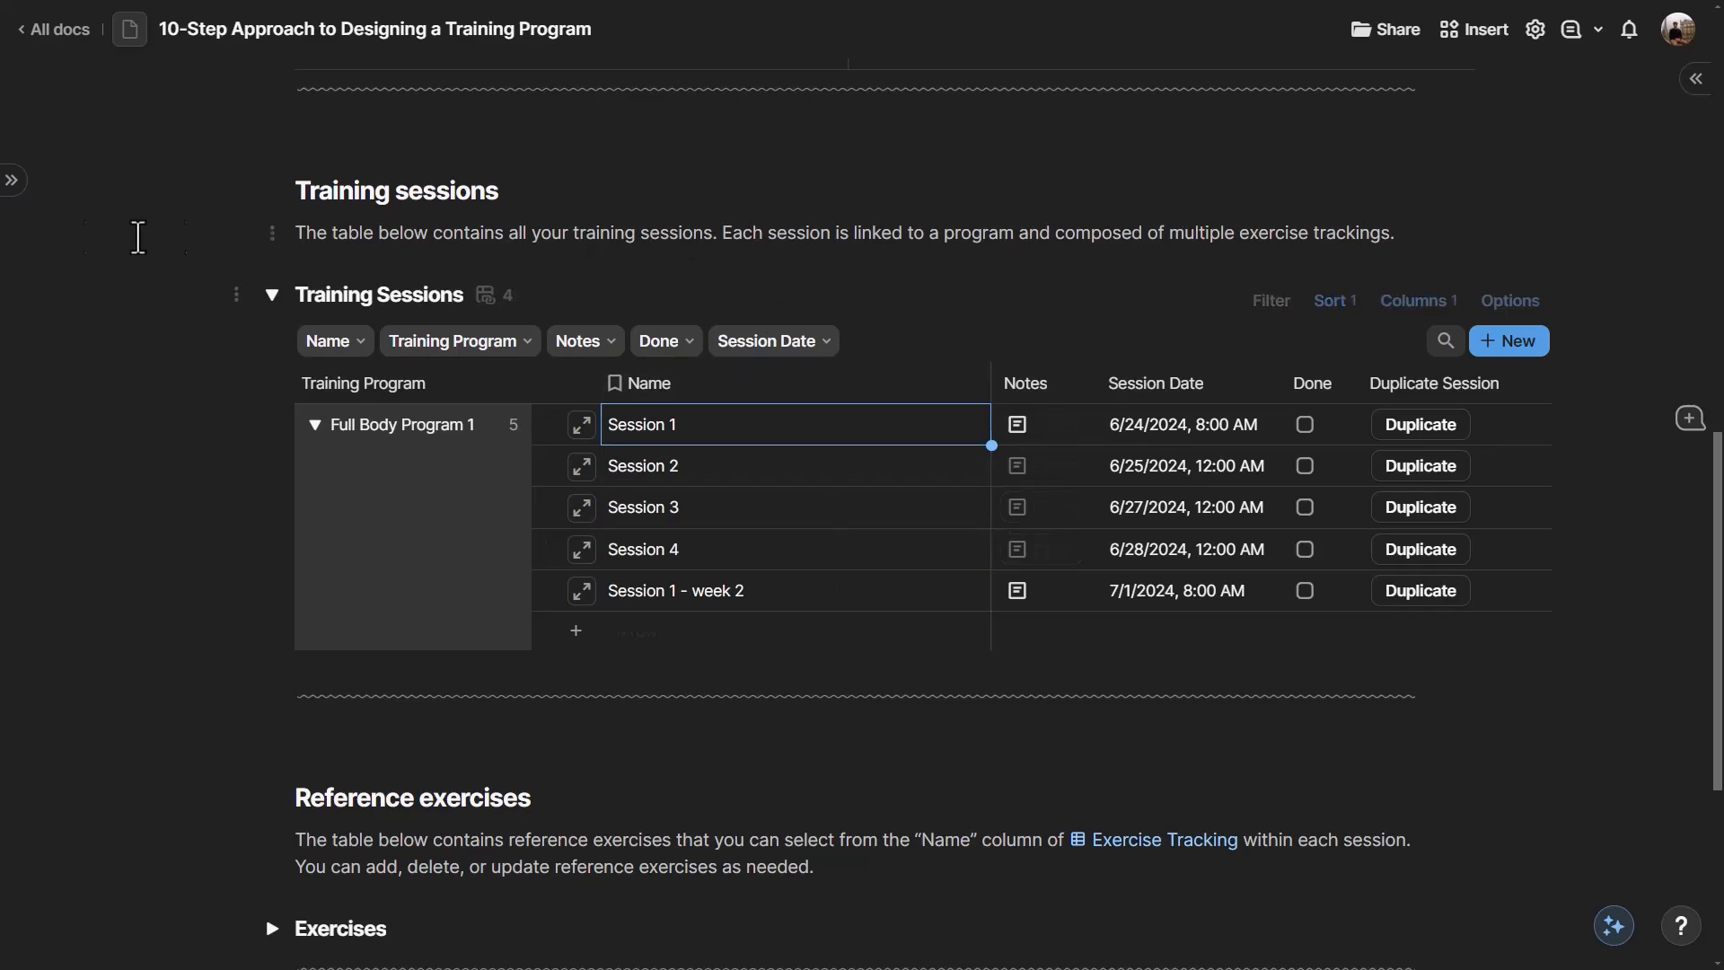
pyautogui.moveTo(8, 262)
pyautogui.click(220, 292)
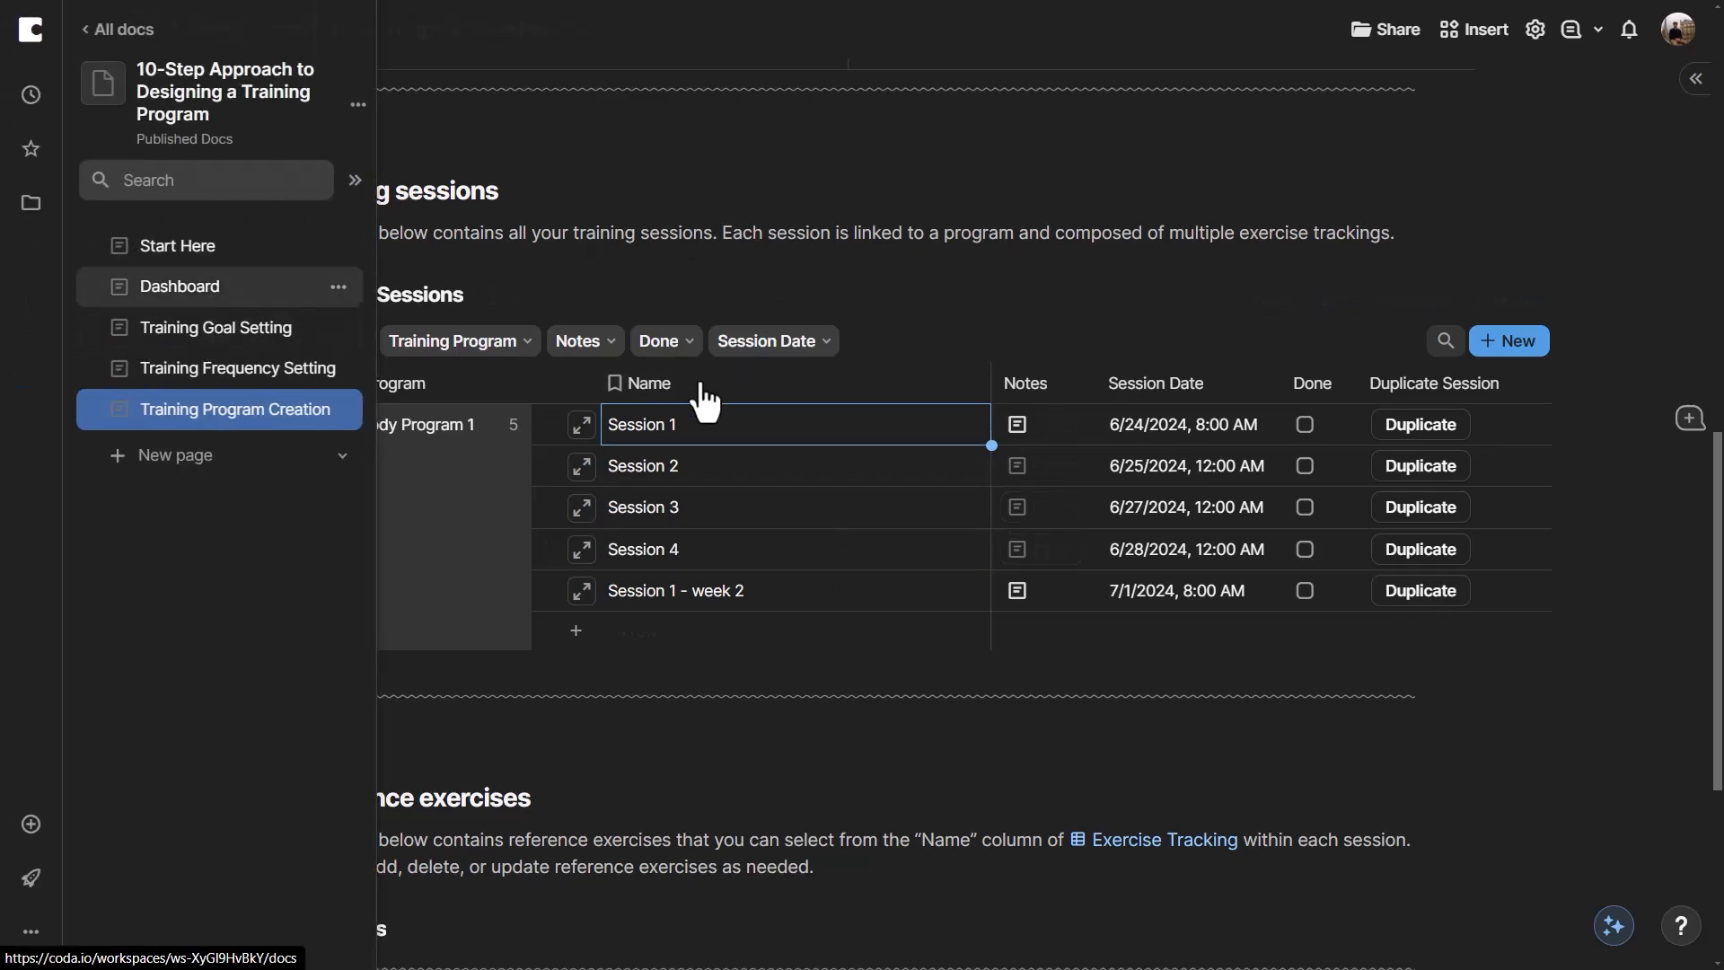
pyautogui.scroll(-1, 558, 585)
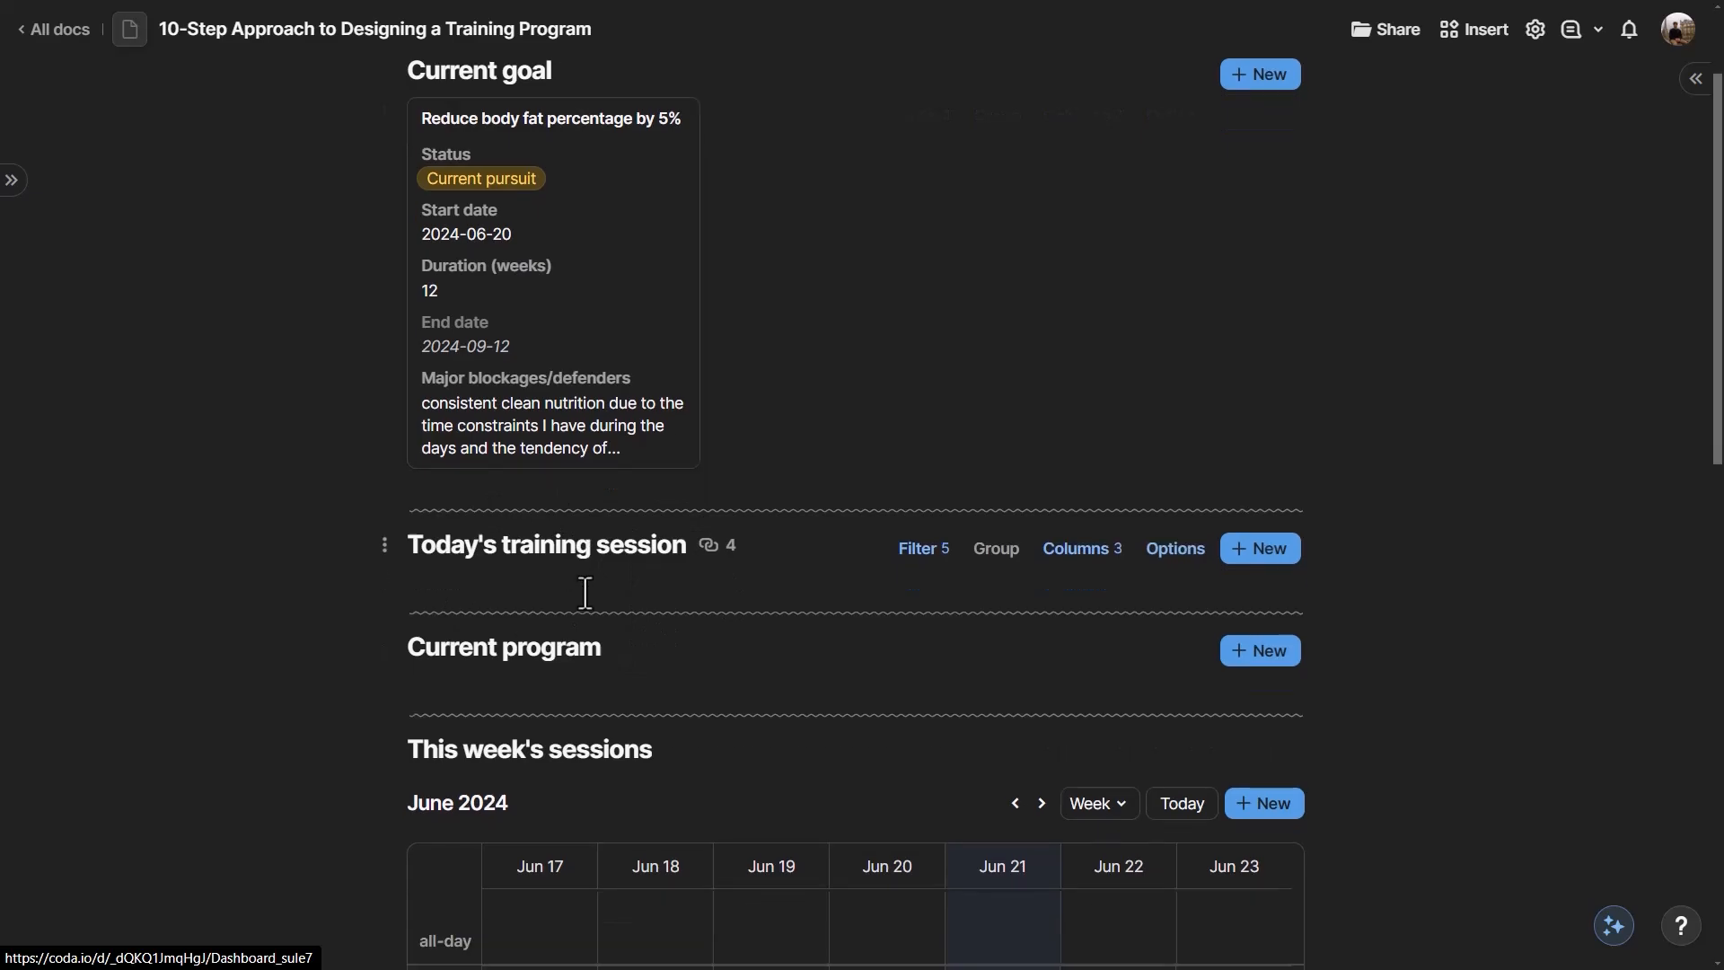
# - Return to the Training Program Creation page and move Full Body Program 1 to the In progress status
pyautogui.moveTo(8, 373)
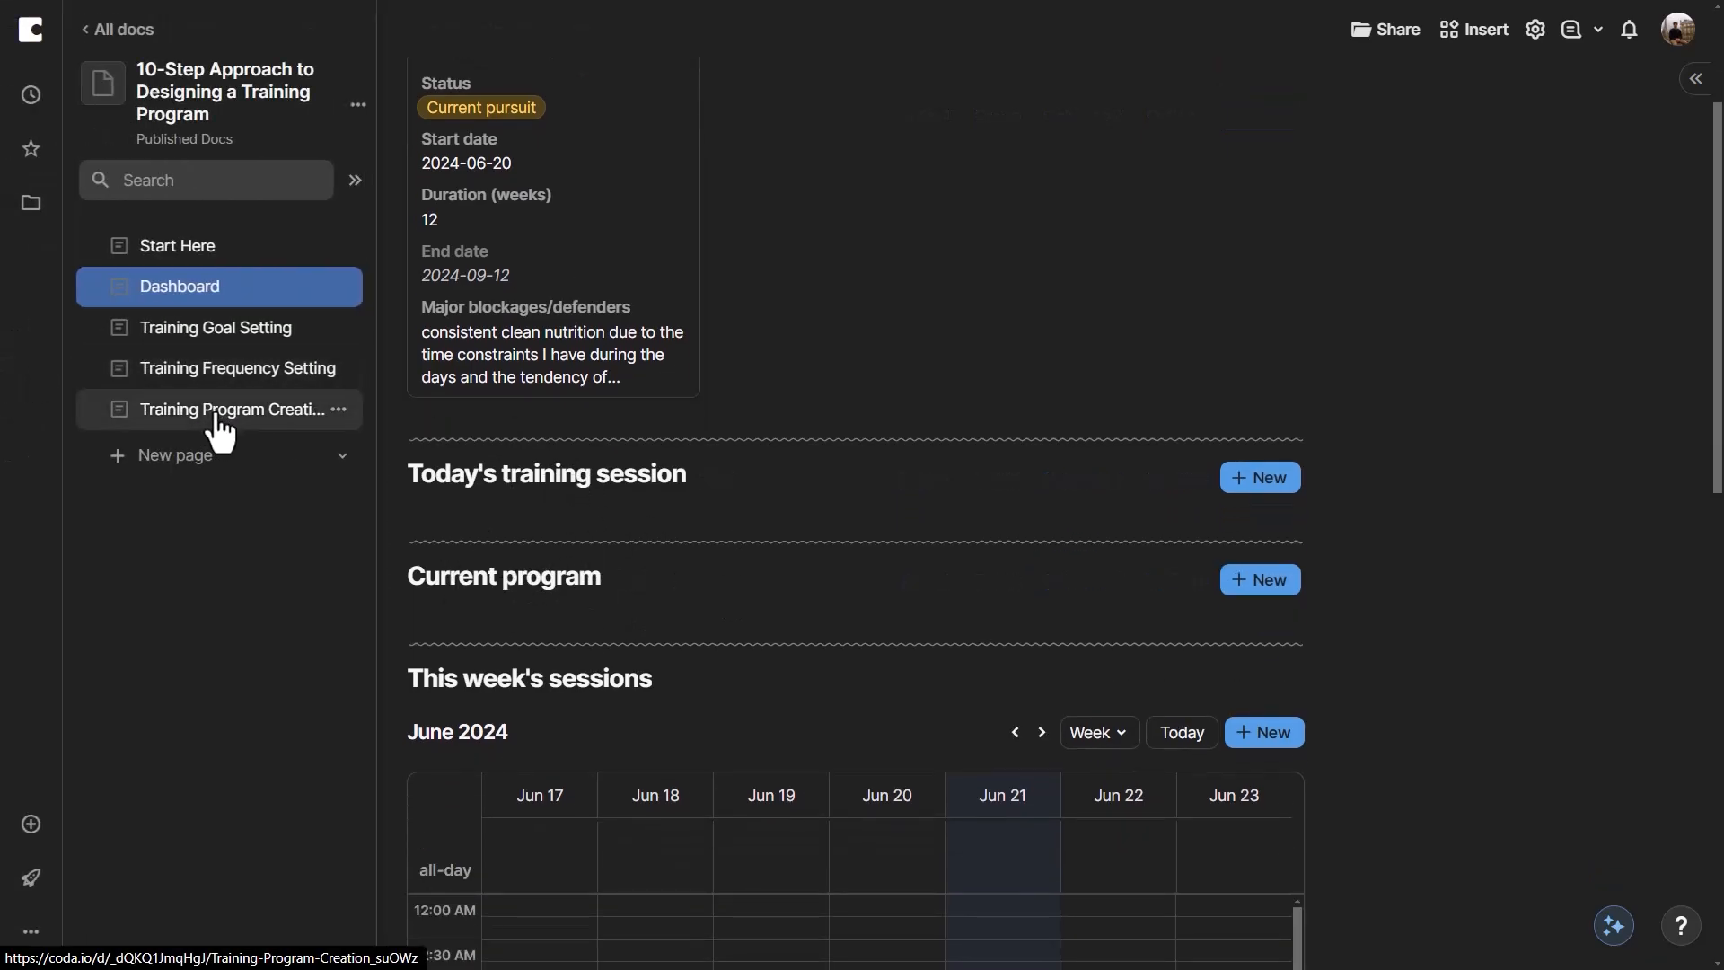
pyautogui.scroll(5, 704, 675)
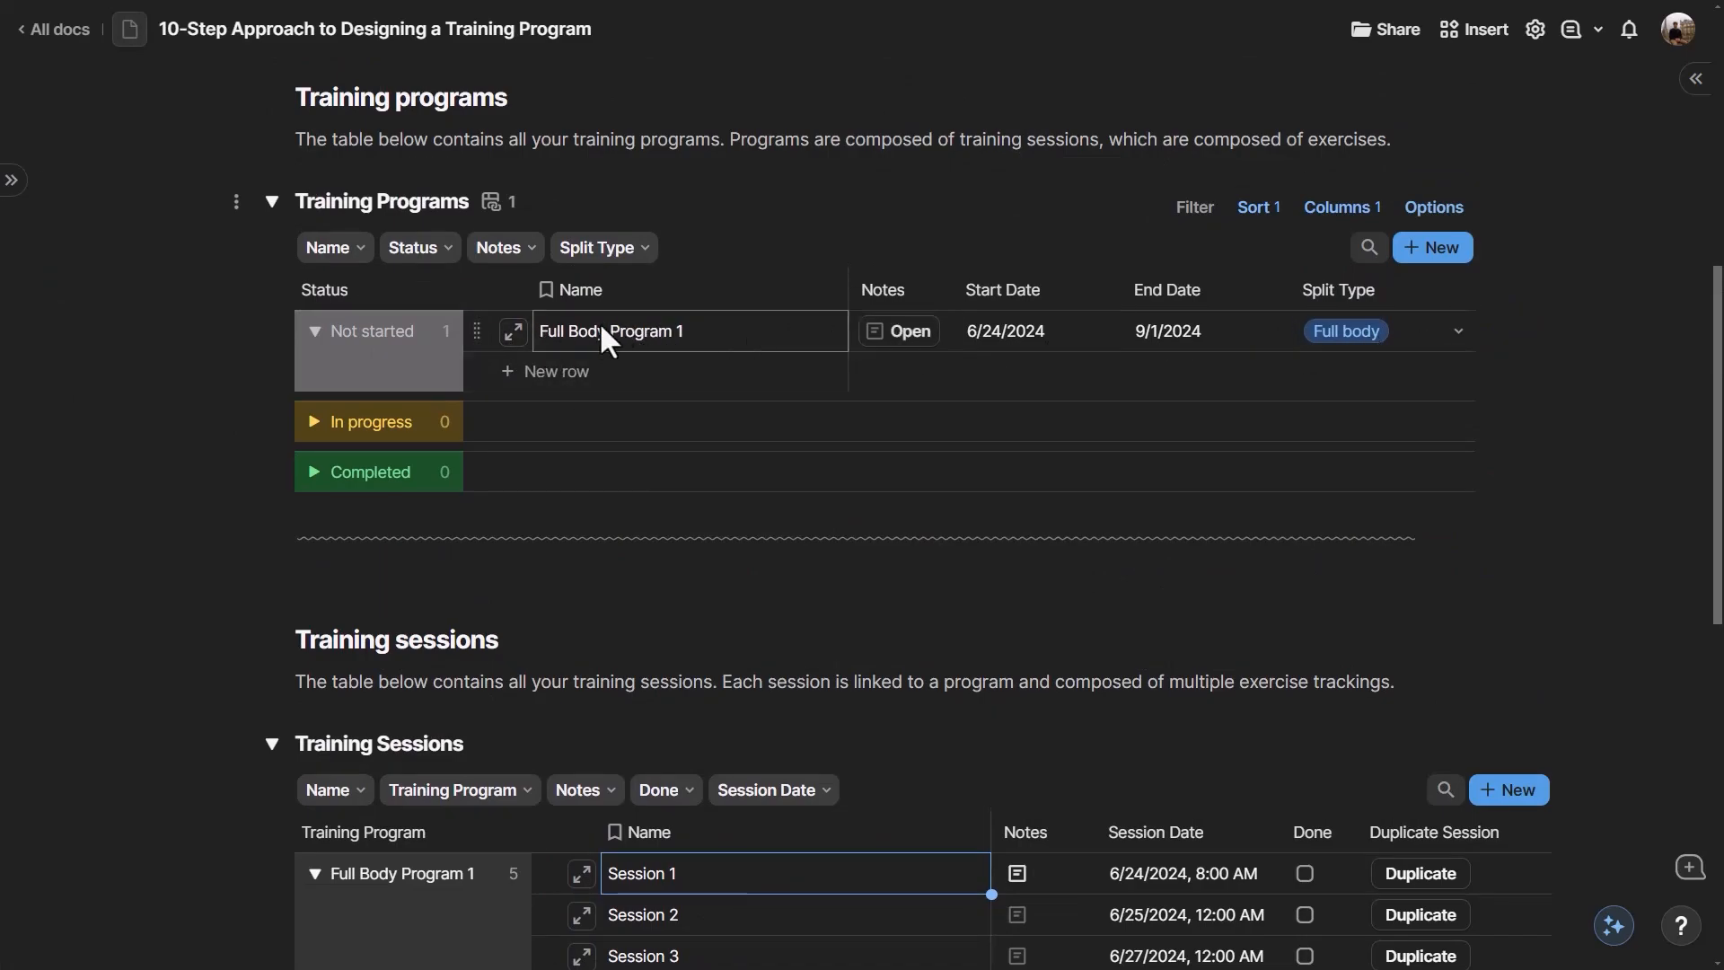
pyautogui.moveTo(475, 330); pyautogui.dragTo(460, 384)
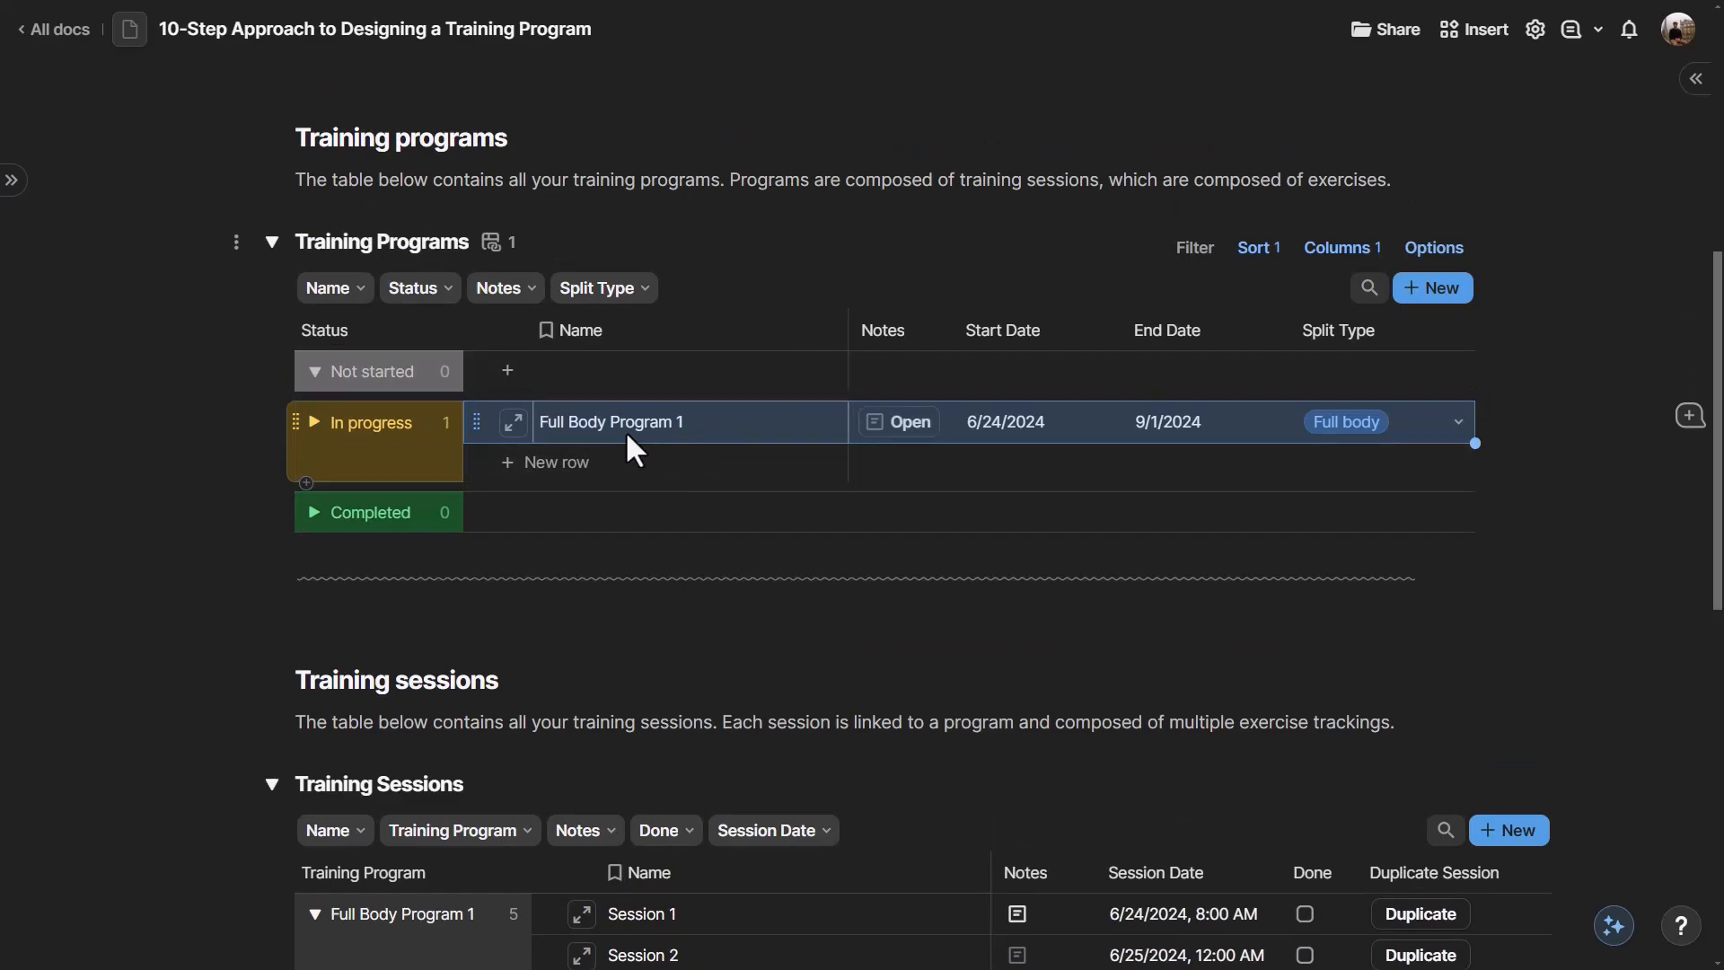
# - Set Session 1's date in the Training Sessions table to 6/21/2024
pyautogui.scroll(-3, 877, 604)
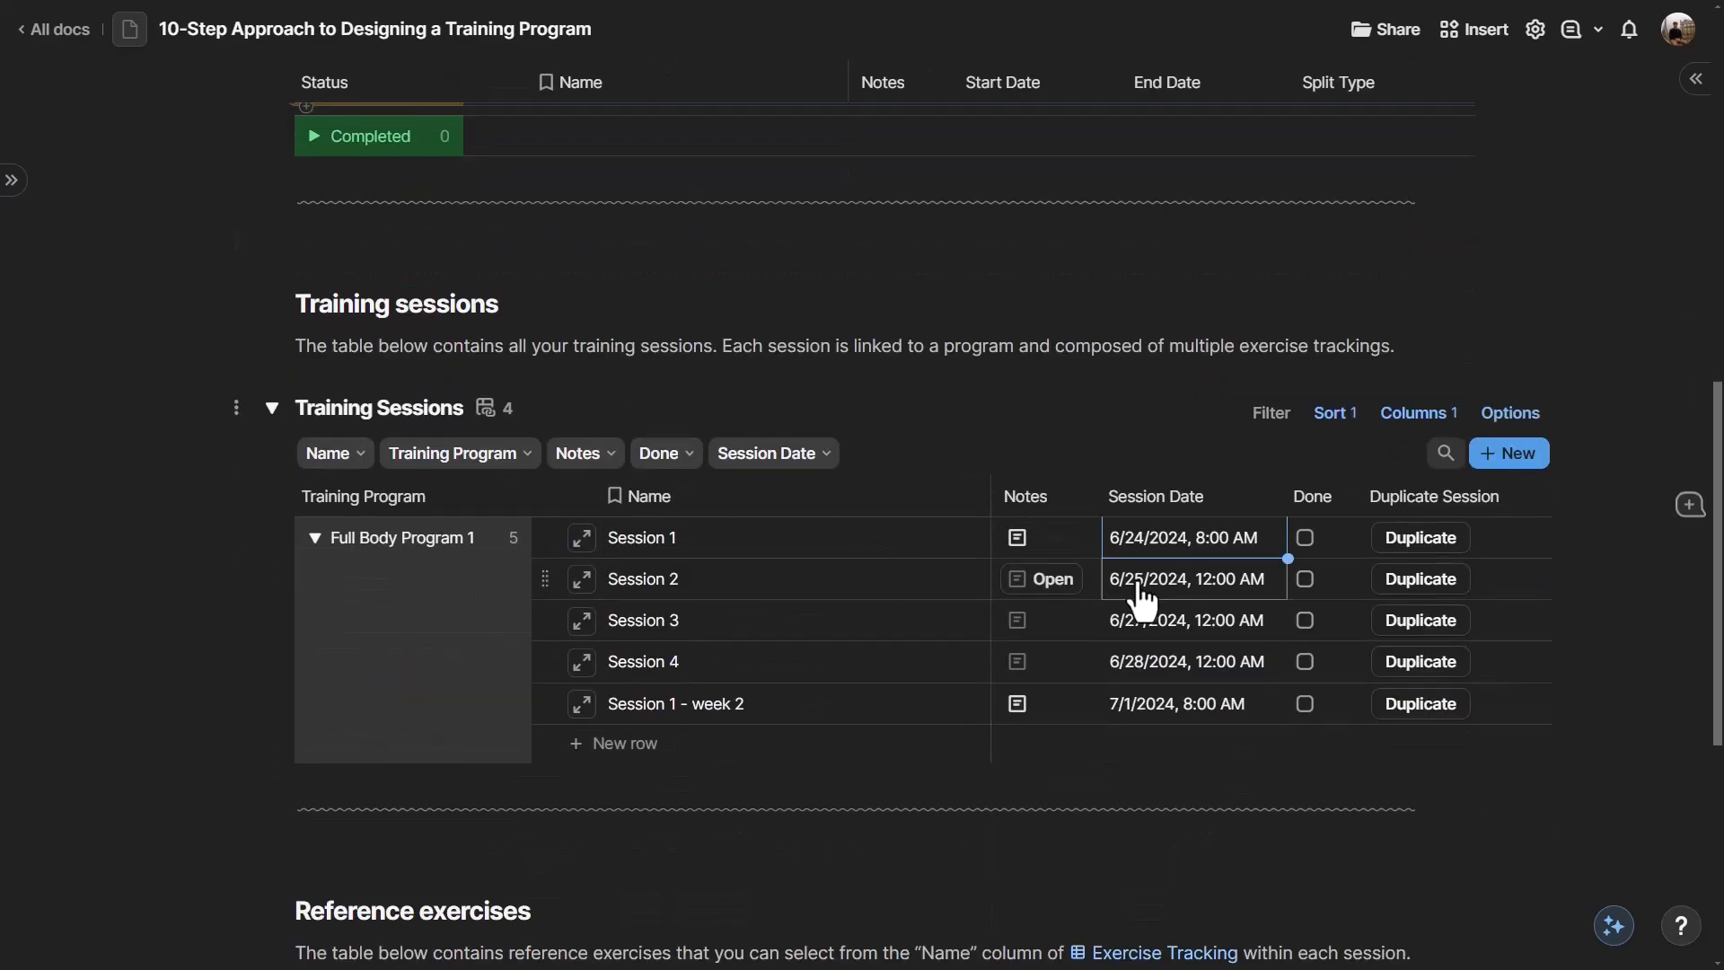
pyautogui.click(1138, 549)
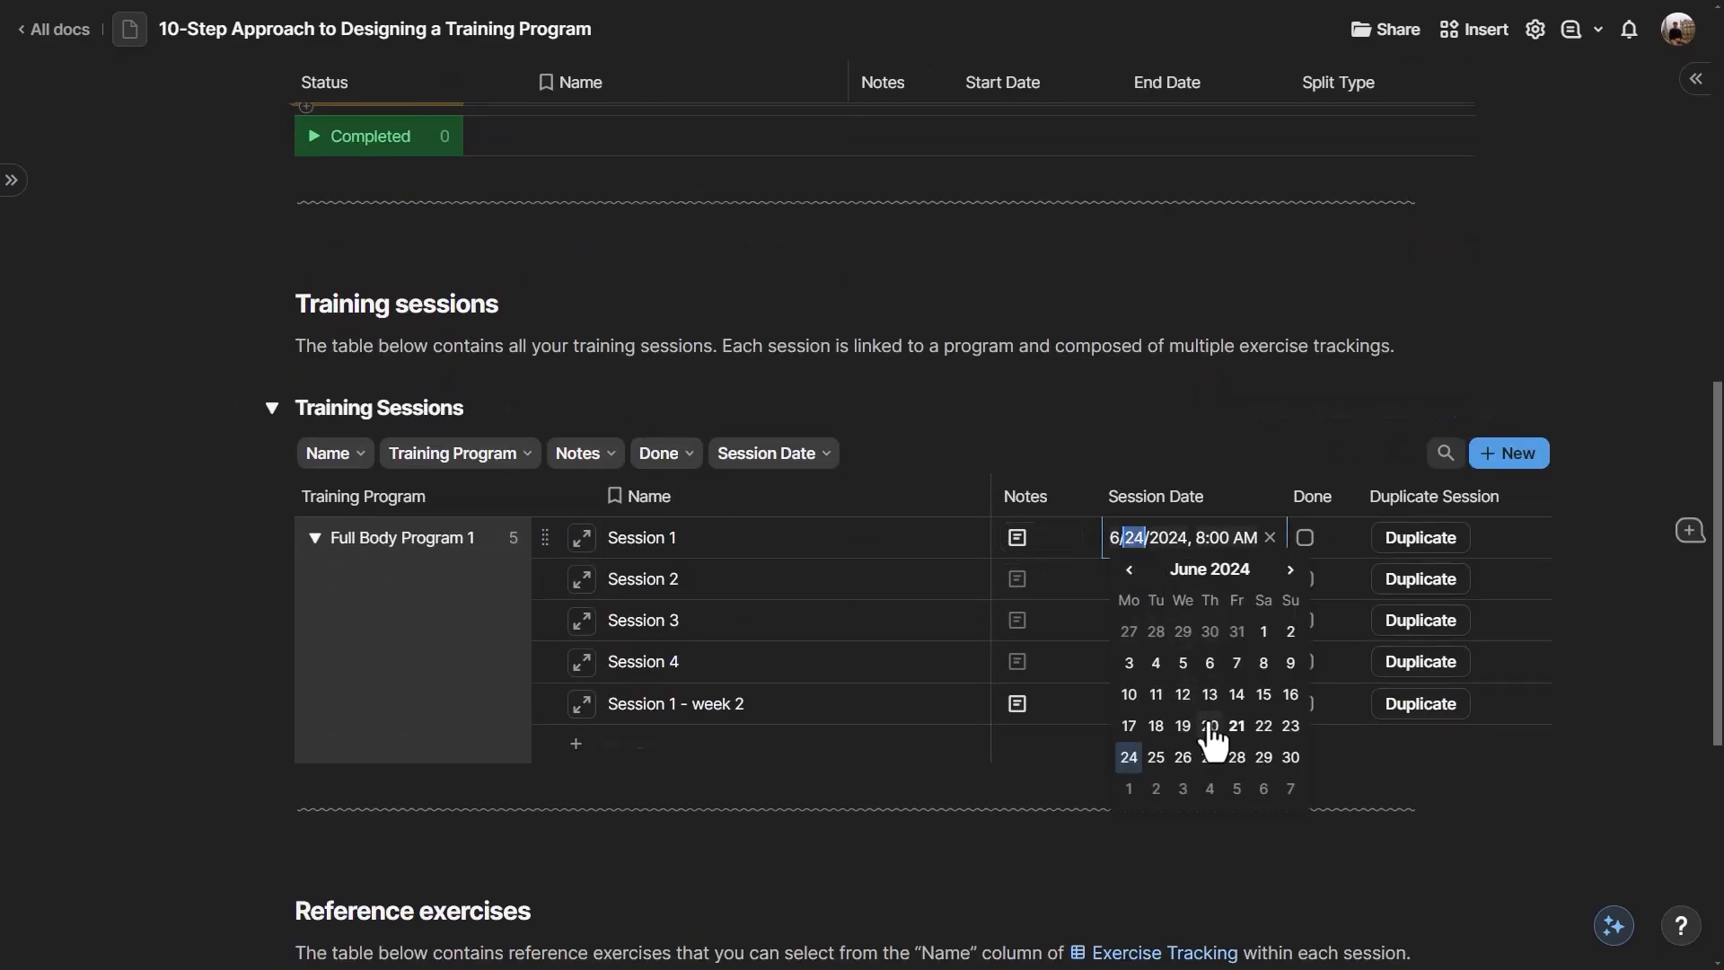
pyautogui.click(1236, 725)
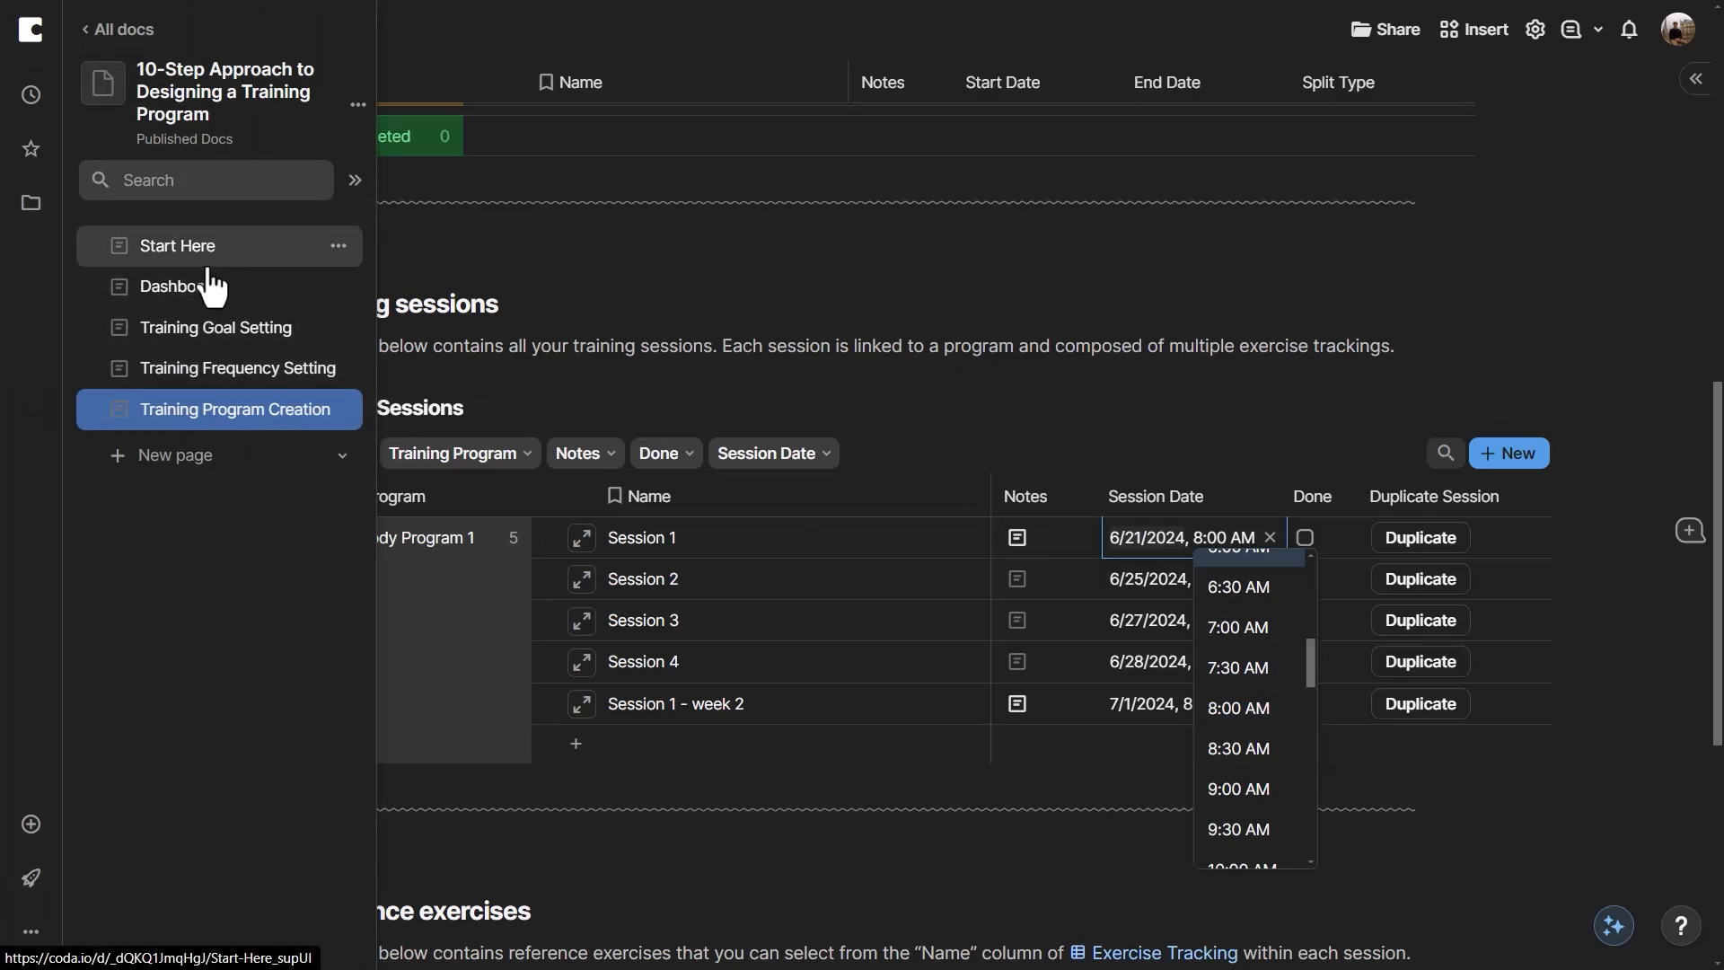
# - Go to the Dashboard, open the current goal's details to review its fields, and close them
pyautogui.click(210, 291)
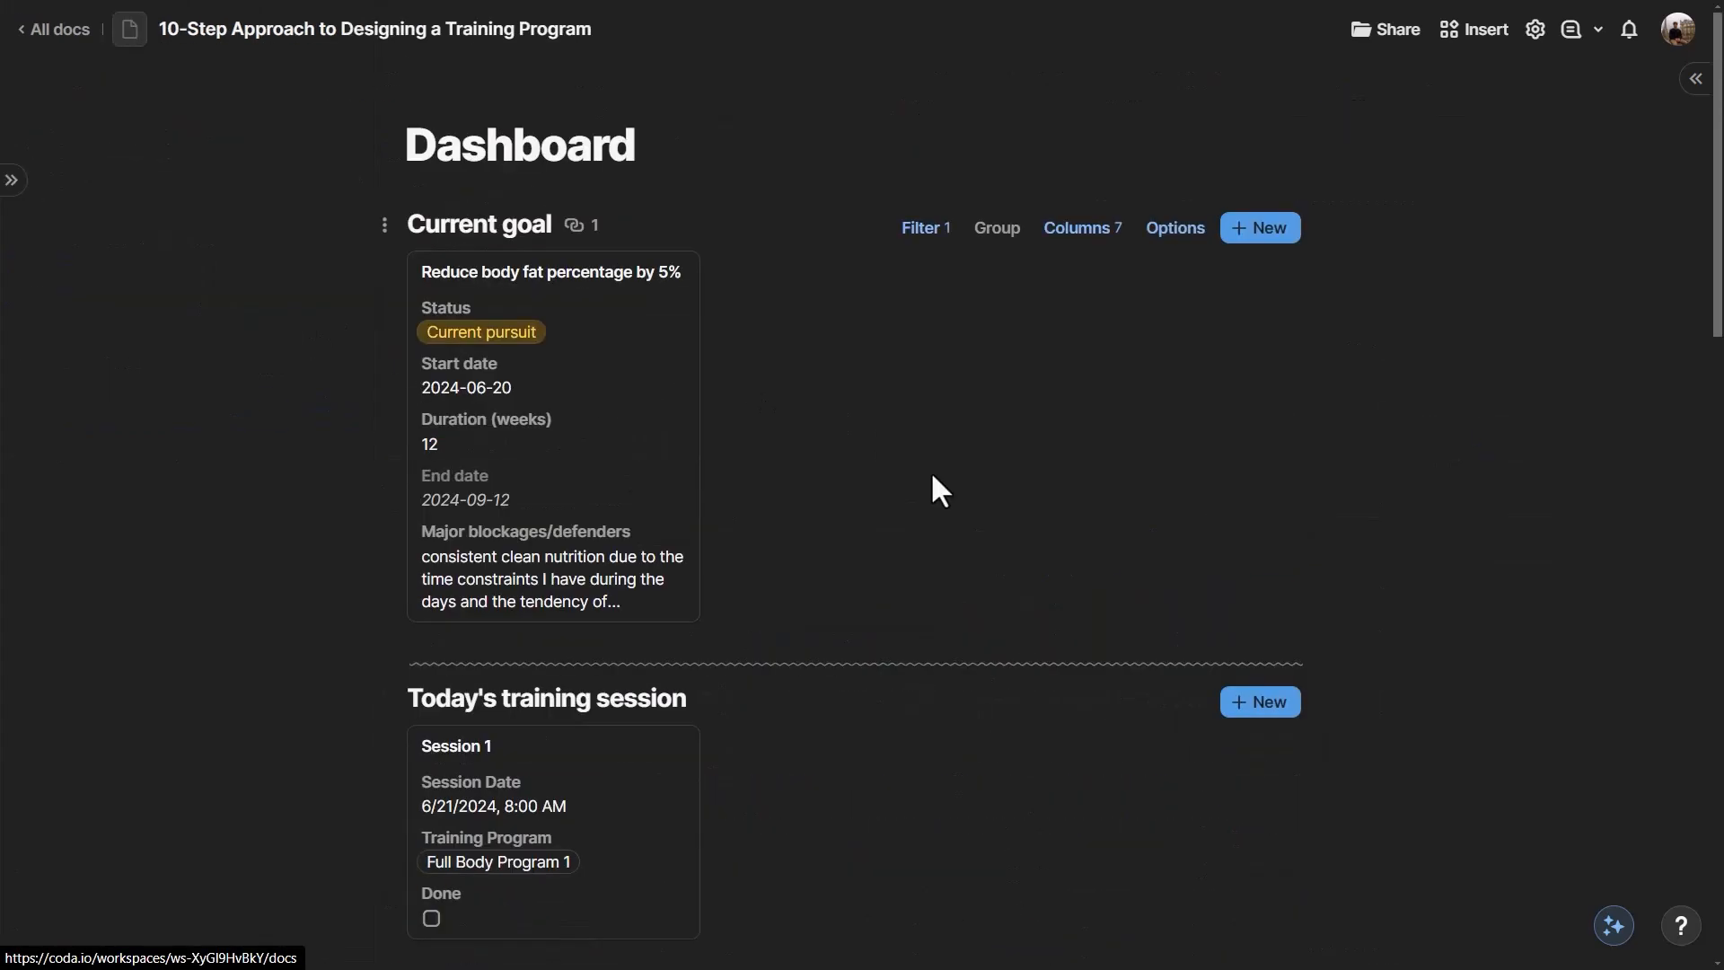
pyautogui.click(742, 501)
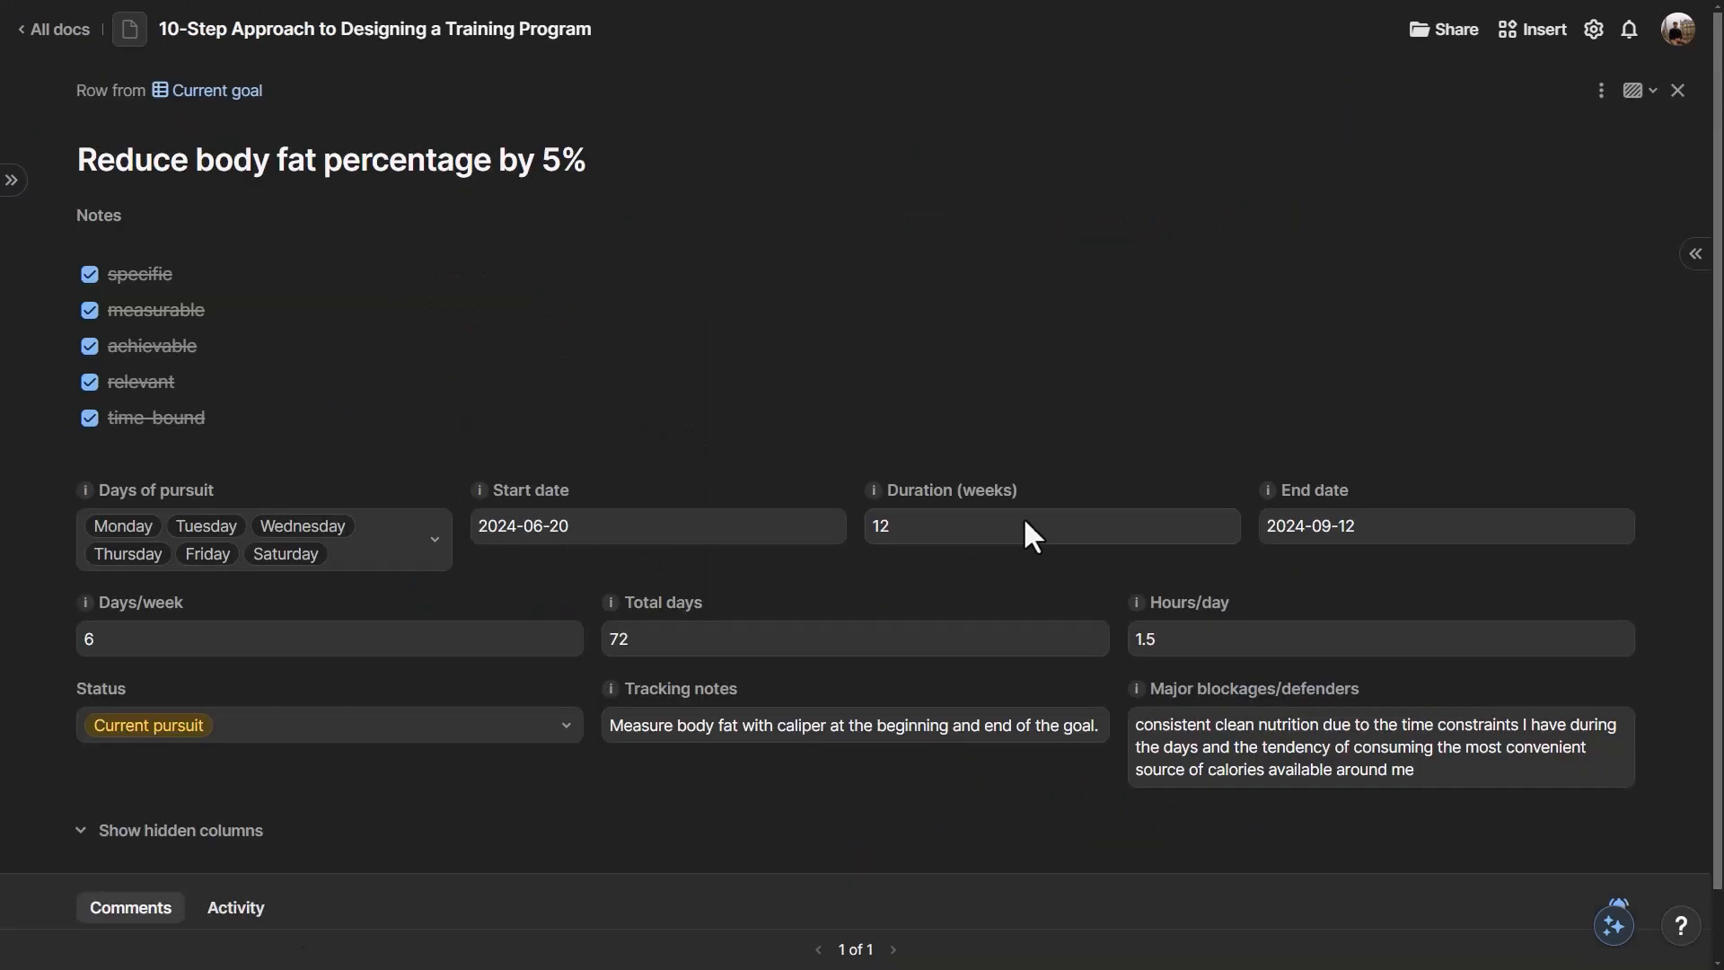
pyautogui.scroll(-1, 778, 521)
pyautogui.scroll(1, 588, 574)
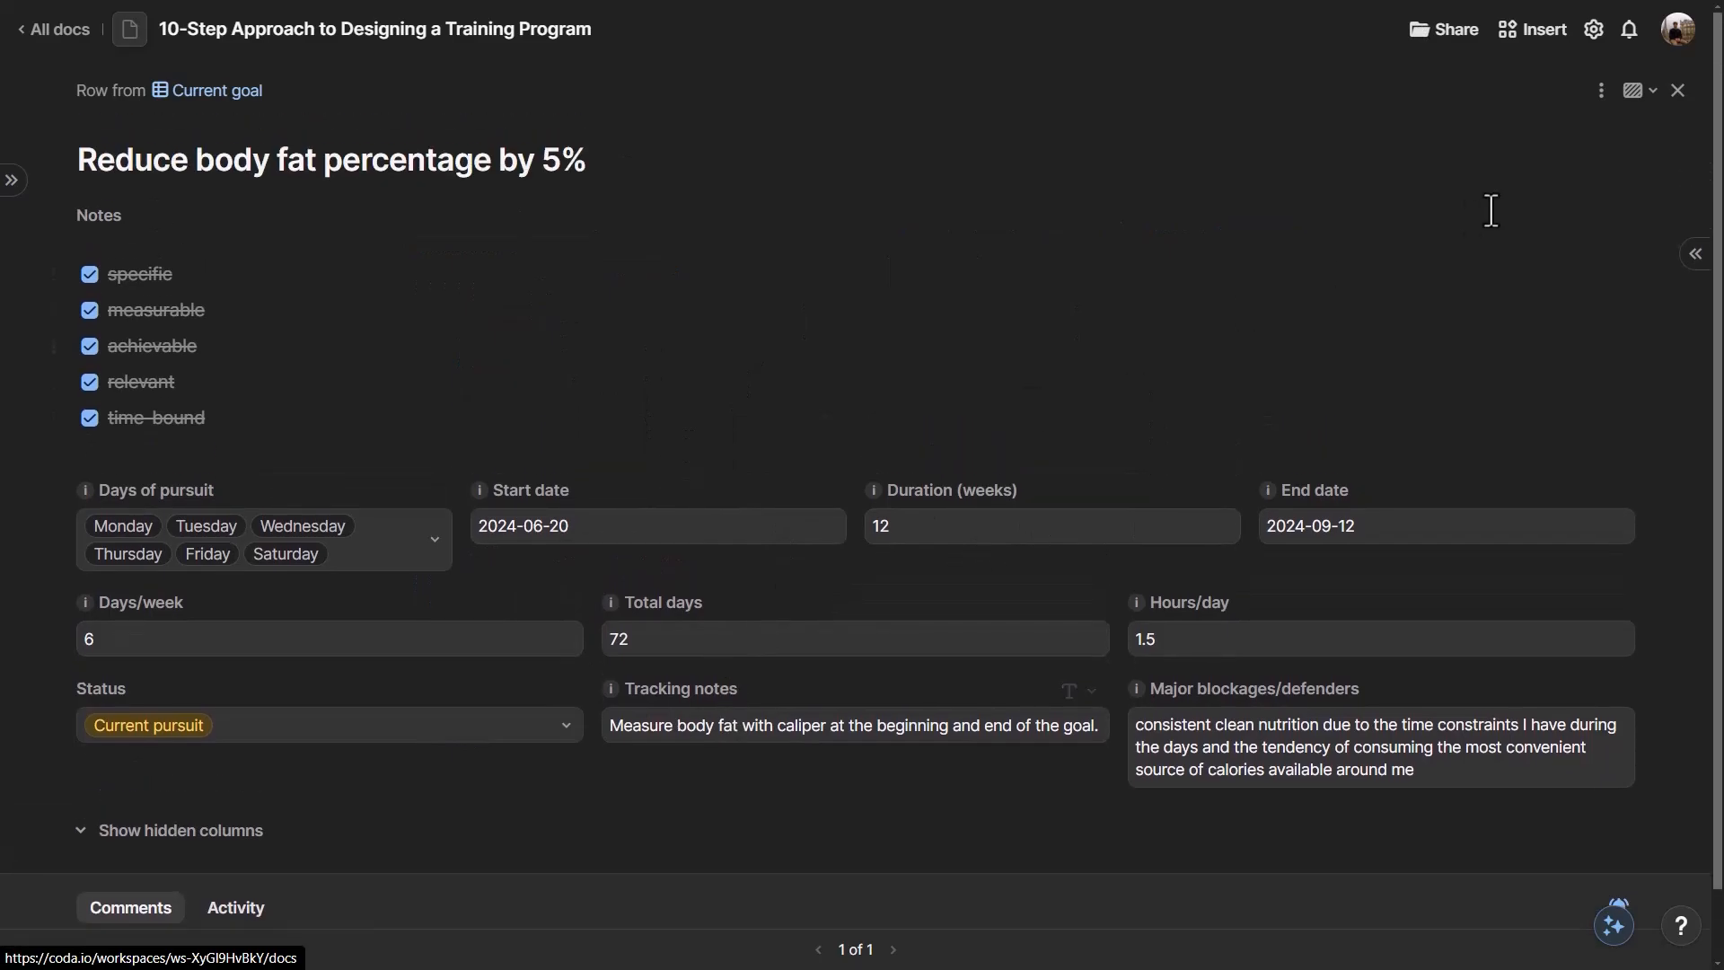
pyautogui.click(1675, 97)
# - Open Session 1 under Today's training session, review its Exercise Tracking table, and close it
pyautogui.scroll(-3, 1014, 307)
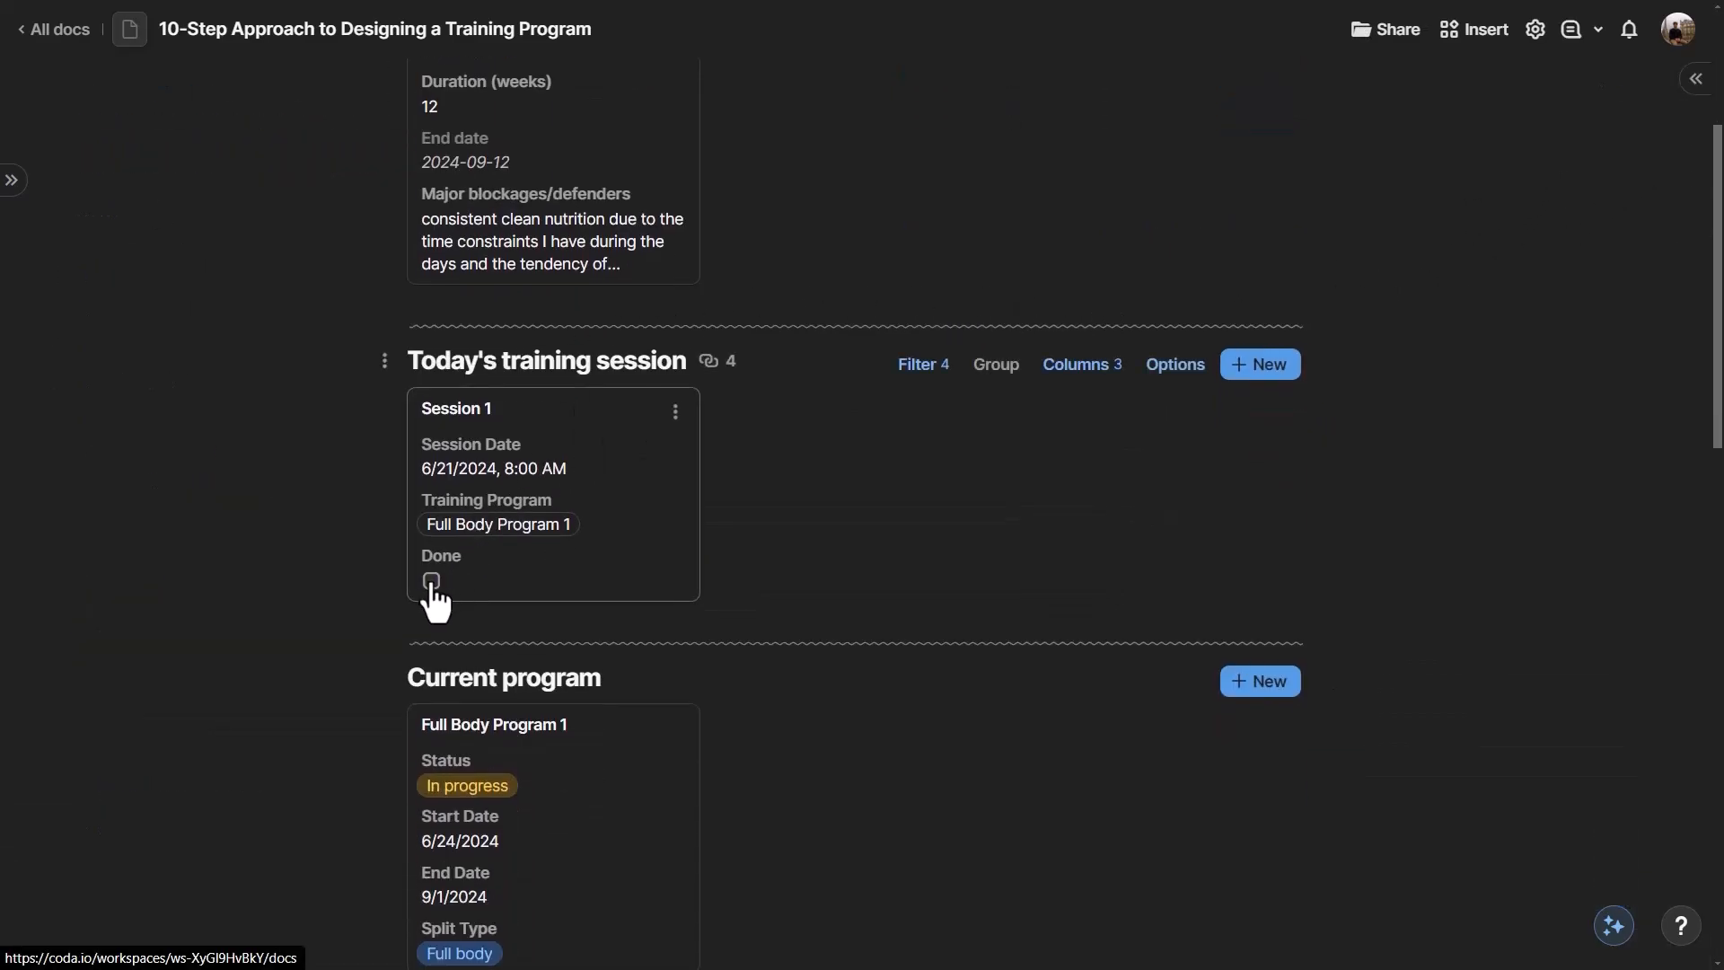
pyautogui.click(639, 503)
pyautogui.scroll(-3, 664, 392)
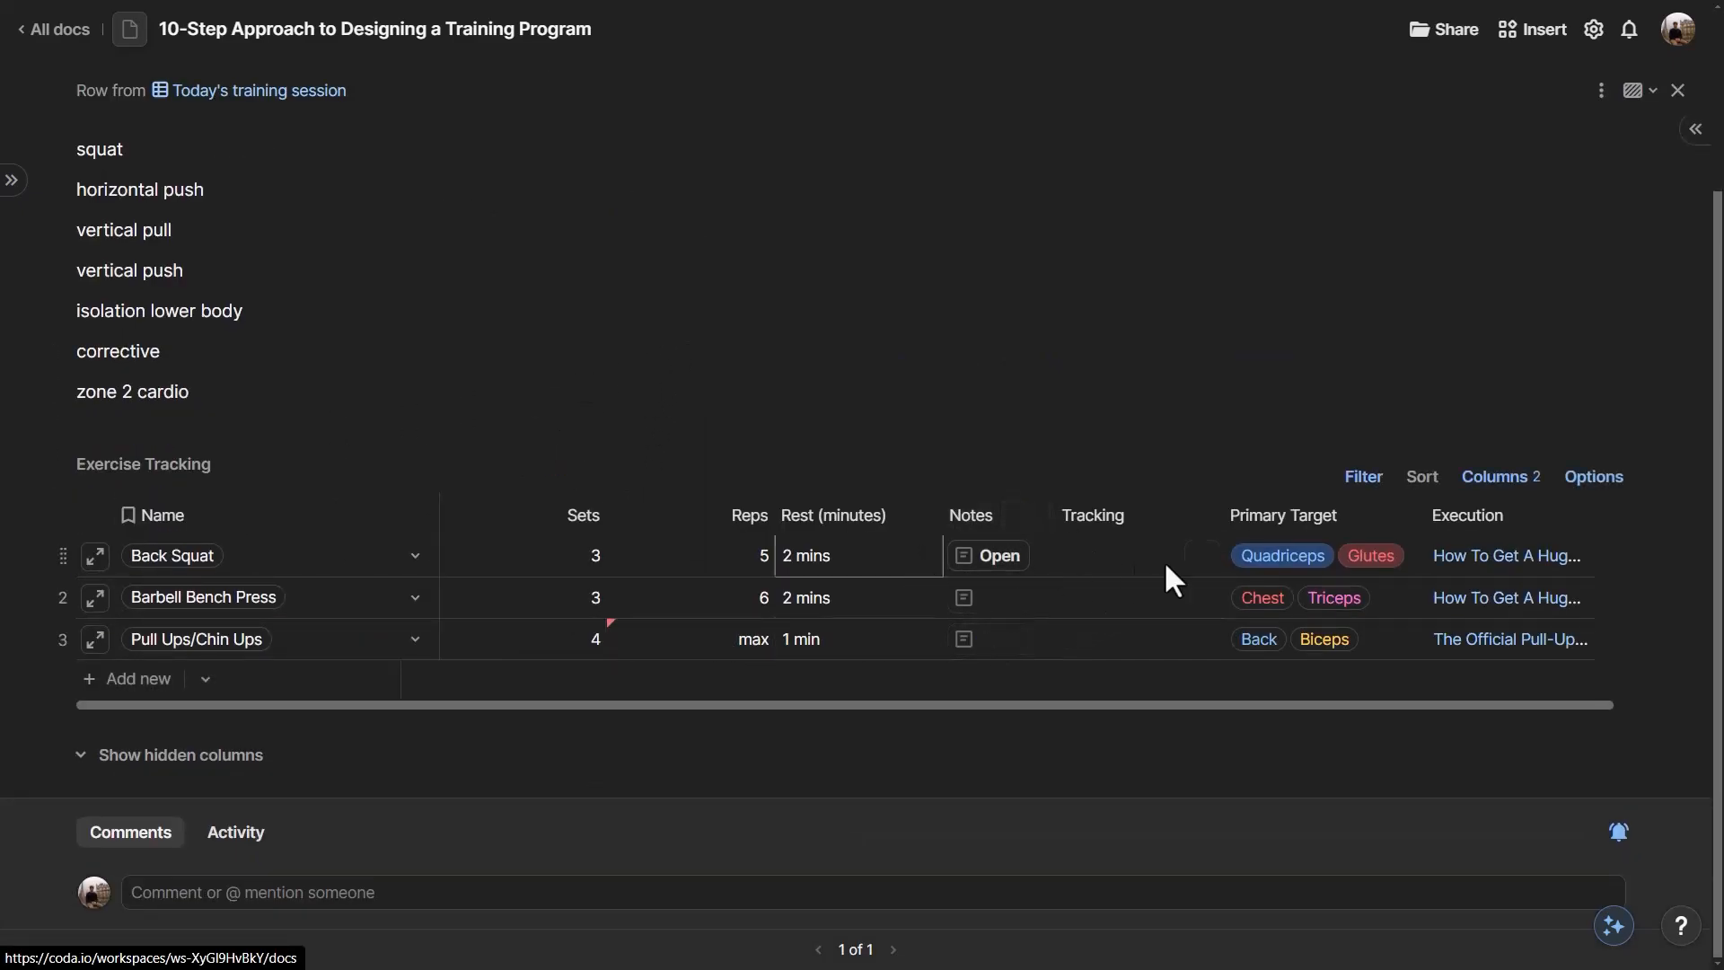
pyautogui.press('Escape')
# - In the This week's sessions calendar, move Session 1 to other times on Jun 21 and return it to 8:00 AM
pyautogui.scroll(-5, 542, 485)
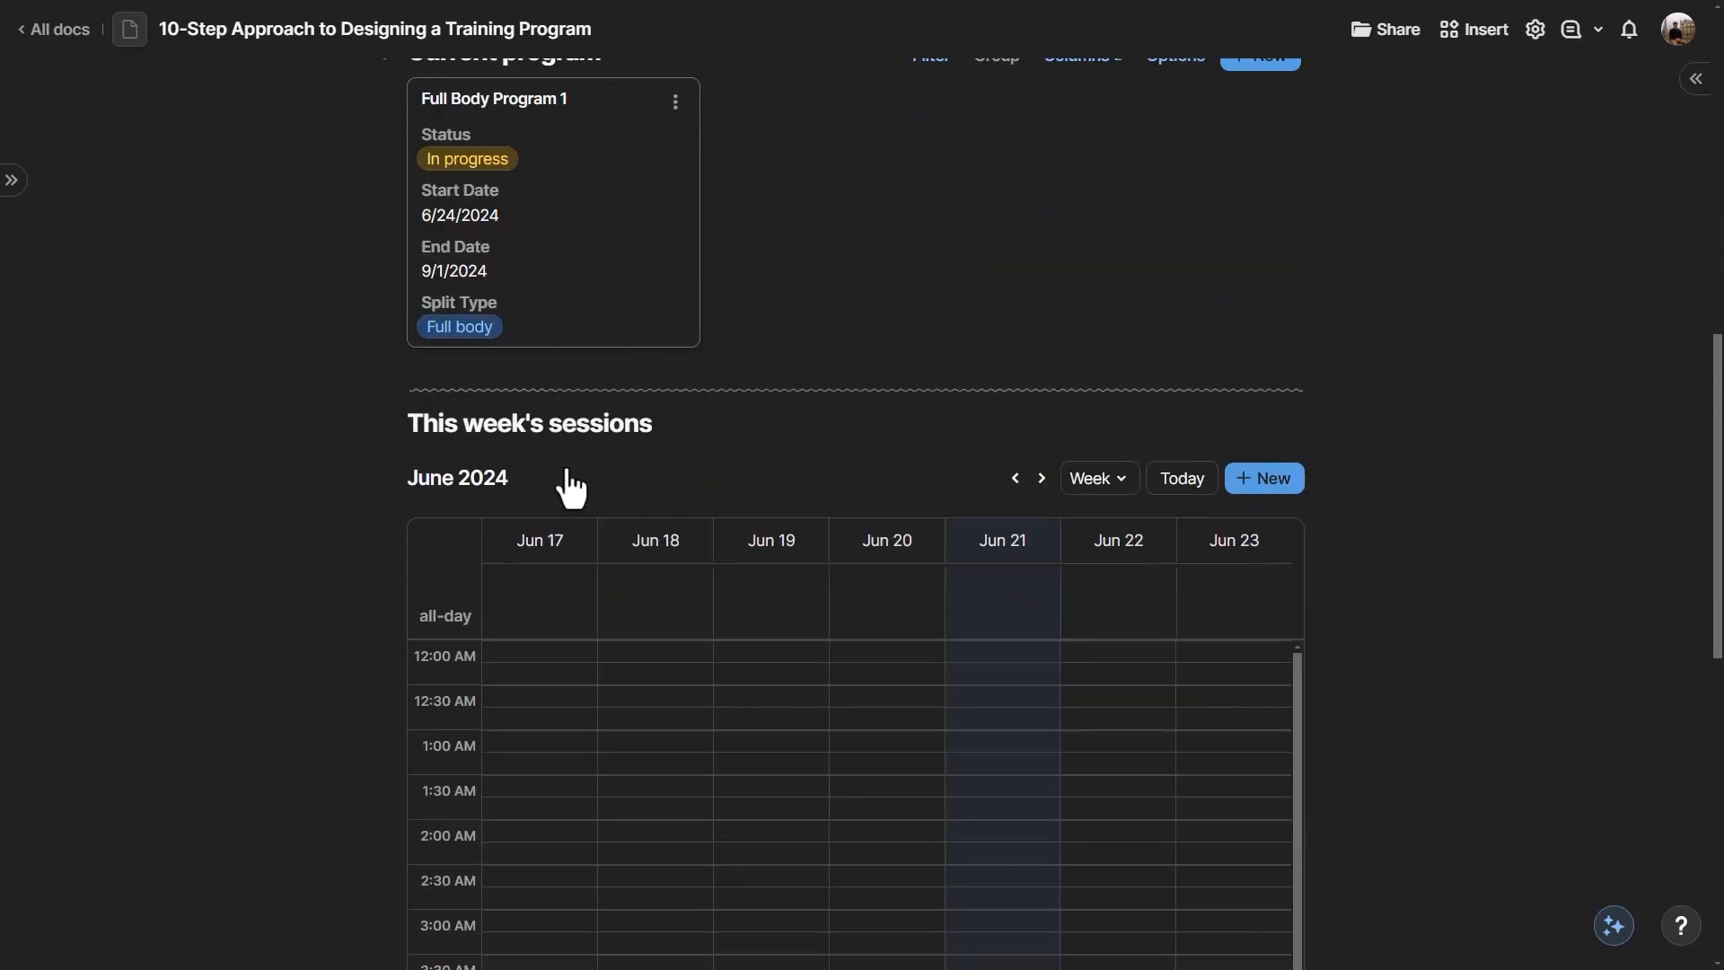
pyautogui.scroll(-8, 761, 343)
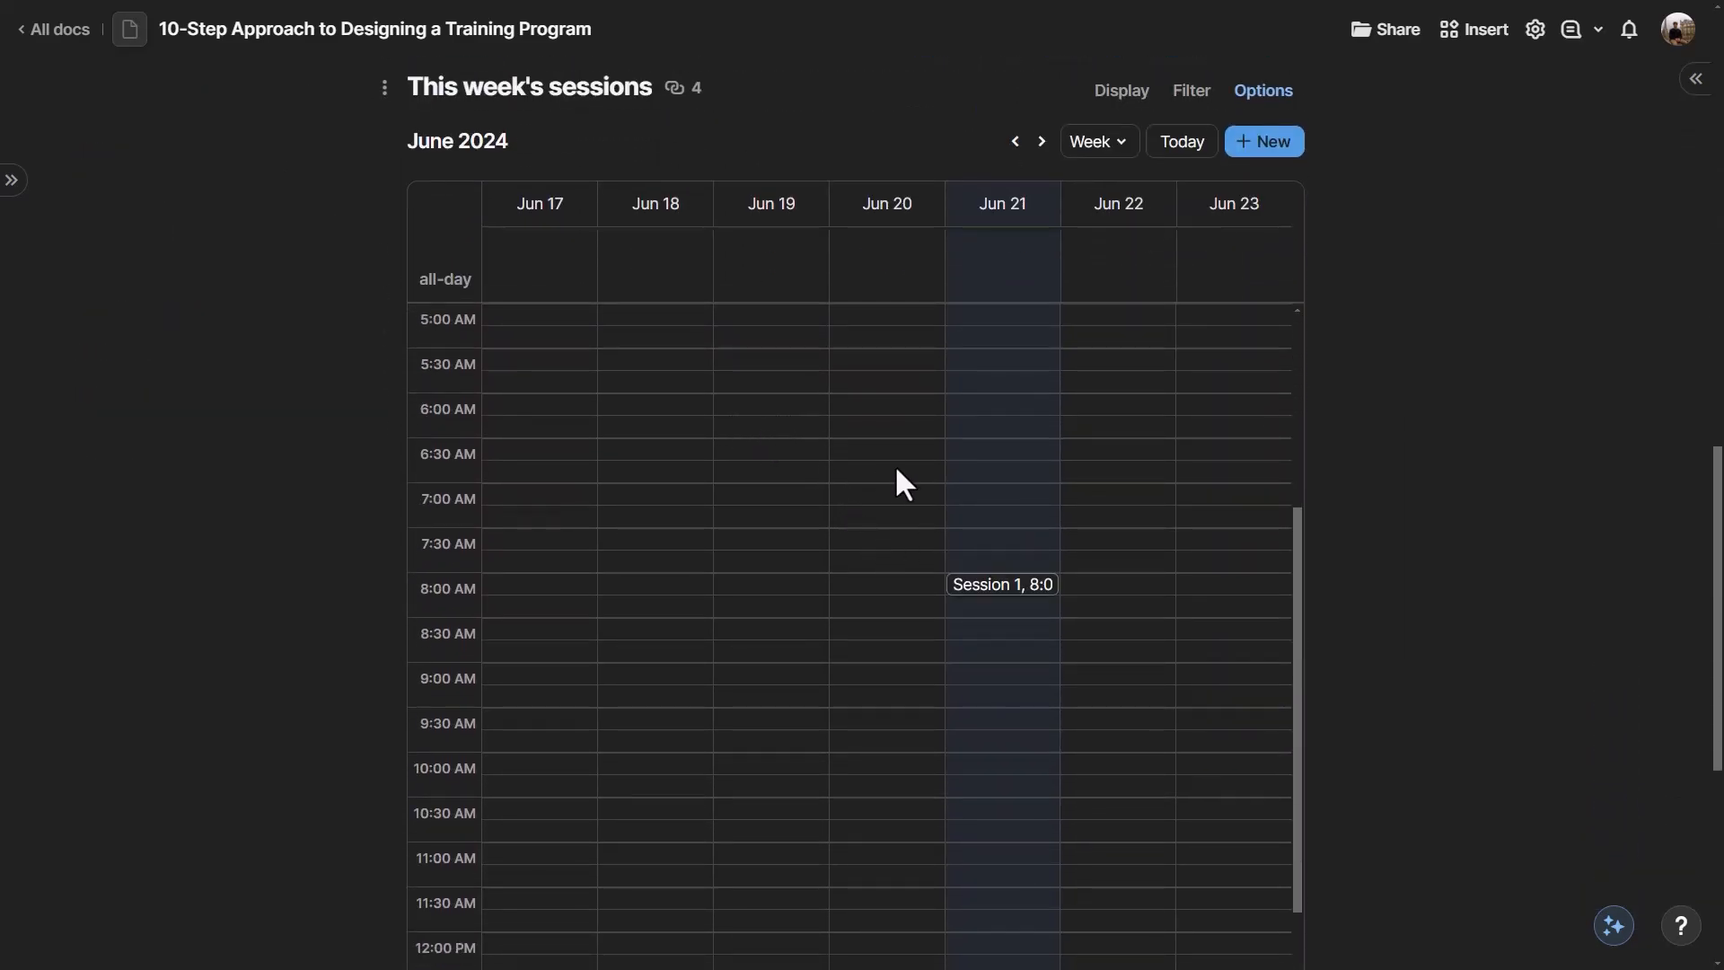
pyautogui.moveTo(979, 586); pyautogui.dragTo(972, 686)
pyautogui.moveTo(969, 767); pyautogui.dragTo(974, 764)
pyautogui.moveTo(998, 668); pyautogui.dragTo(976, 582)
# - Mark Session 1 under Today's training session as done
pyautogui.scroll(13, 952, 566)
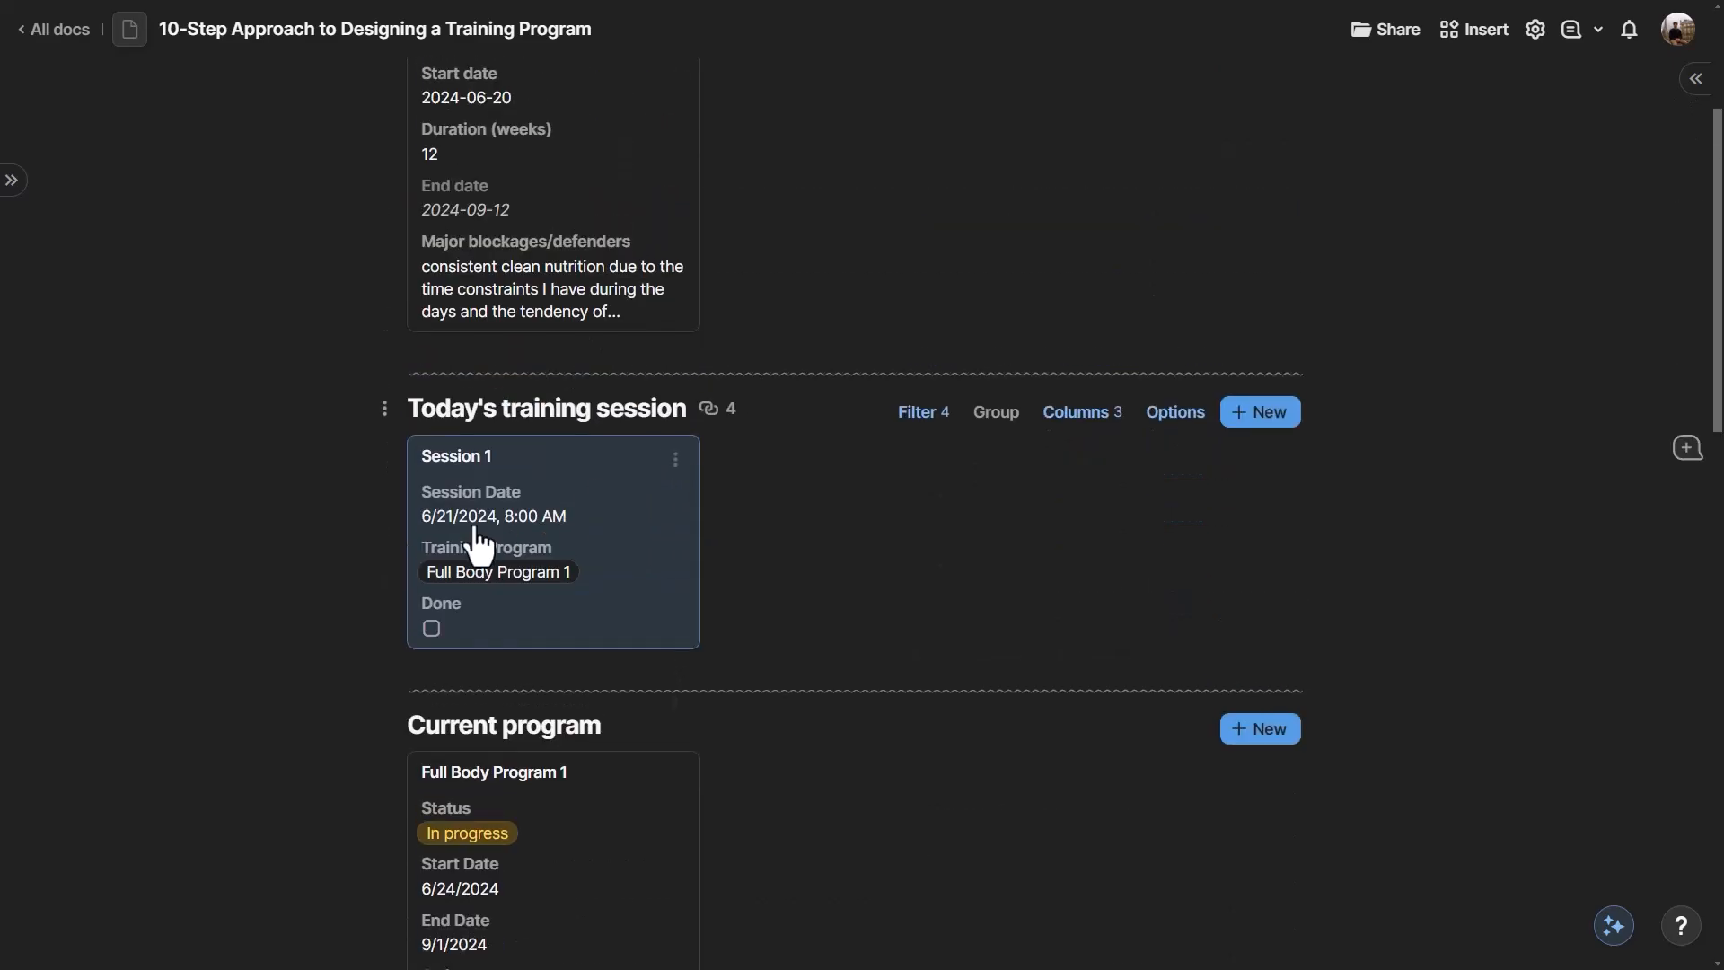
pyautogui.click(431, 629)
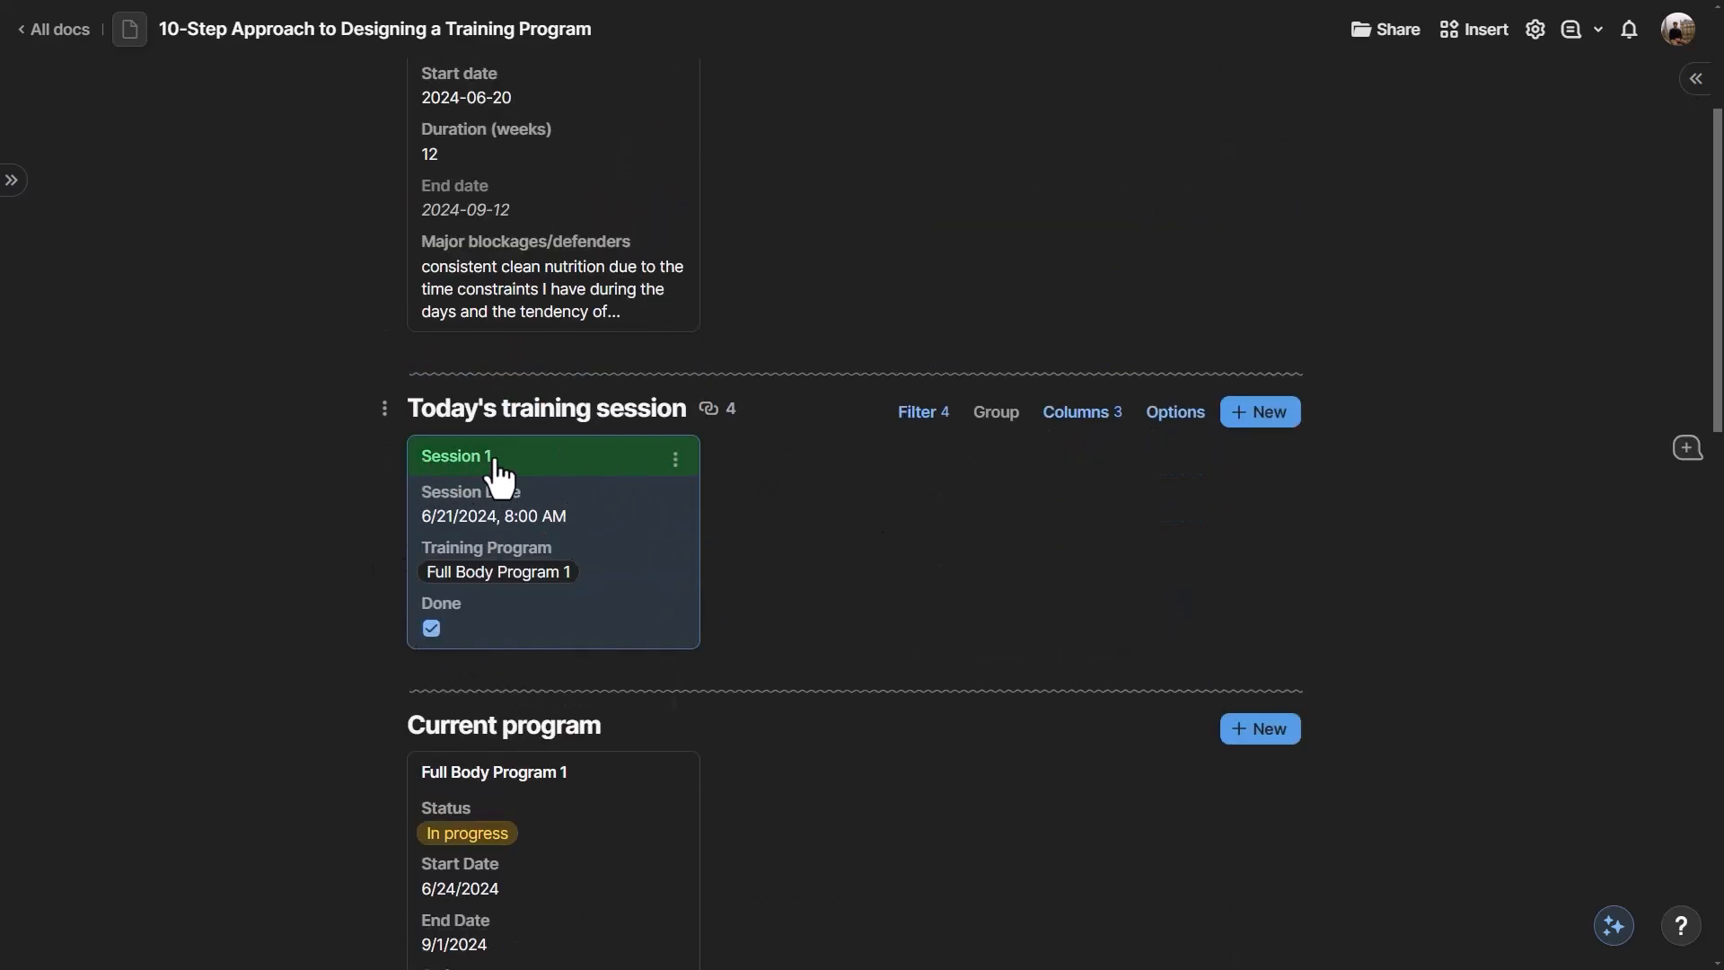
# - Return to the Training Program Creation page, check the program and session tables, and expand the reference Exercises table
pyautogui.scroll(-10, 590, 427)
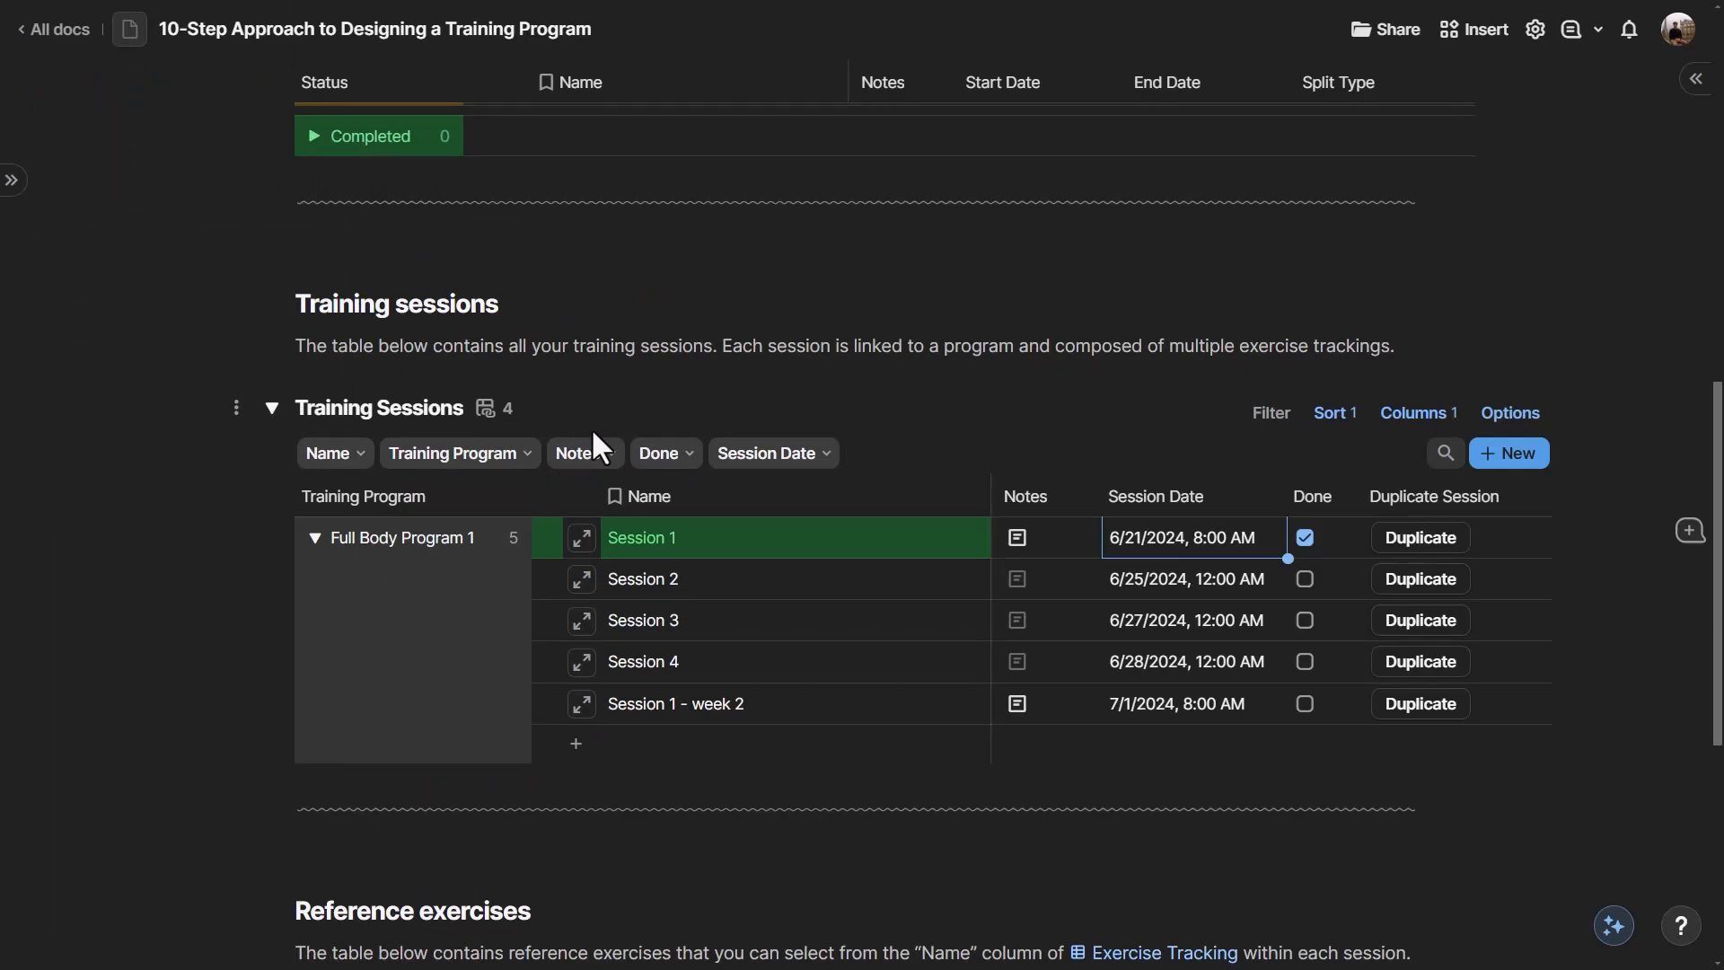
pyautogui.scroll(4, 591, 428)
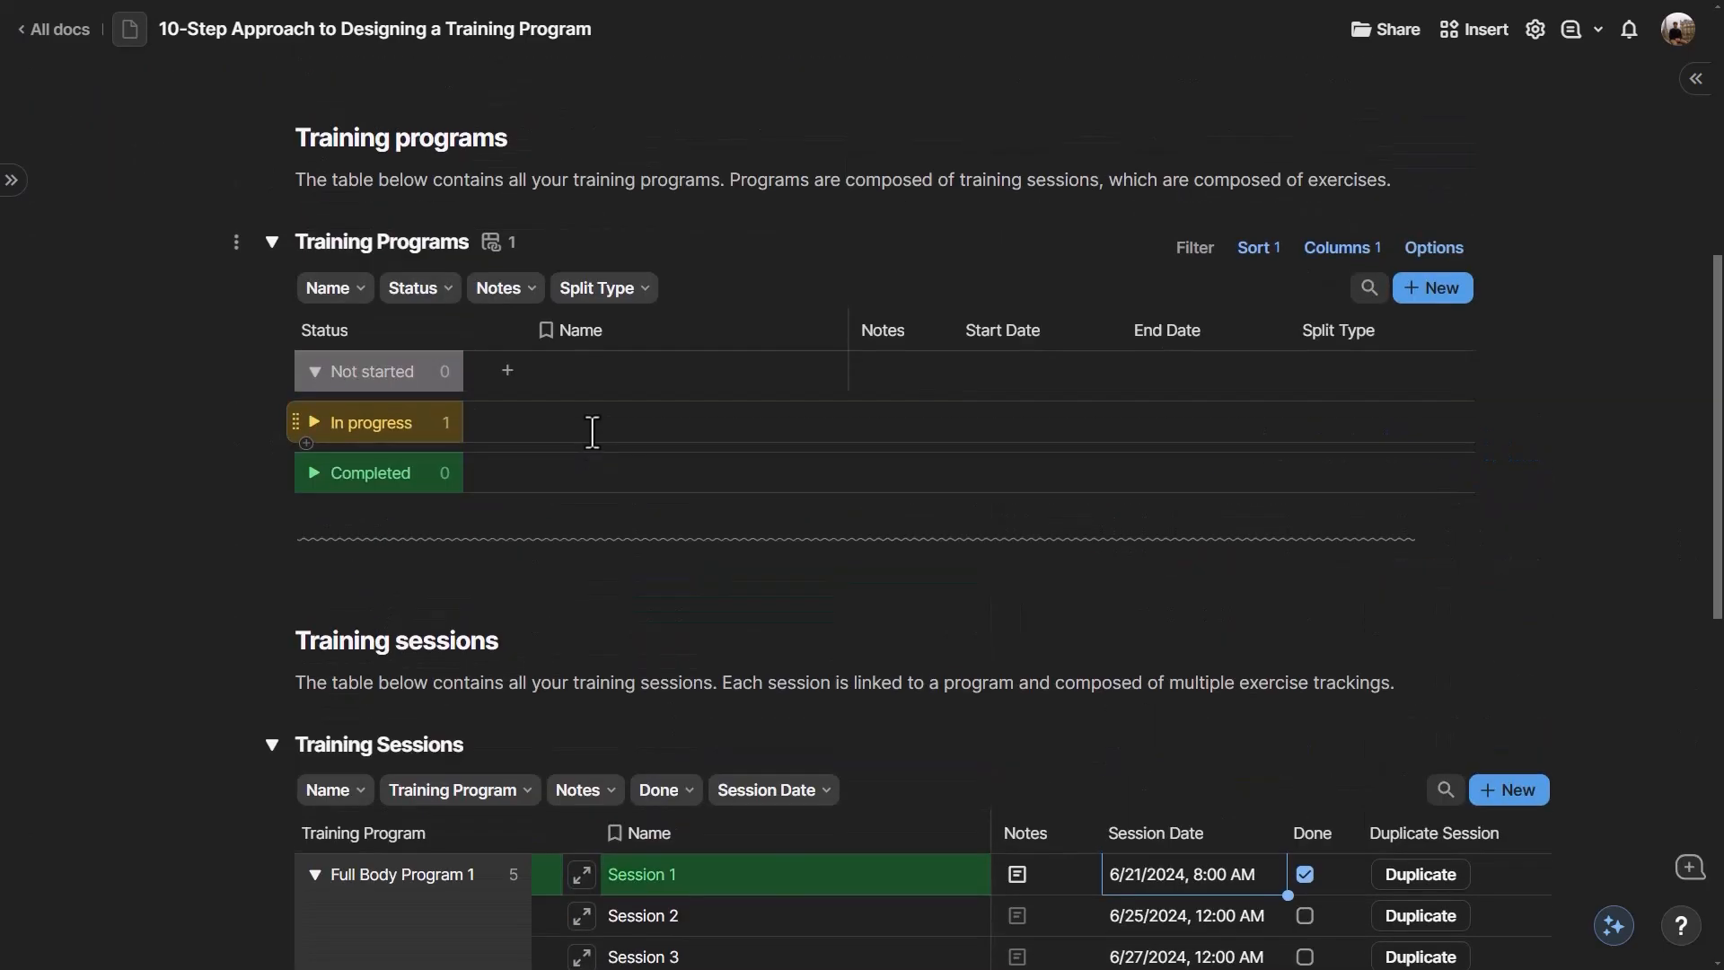
pyautogui.scroll(-10, 593, 432)
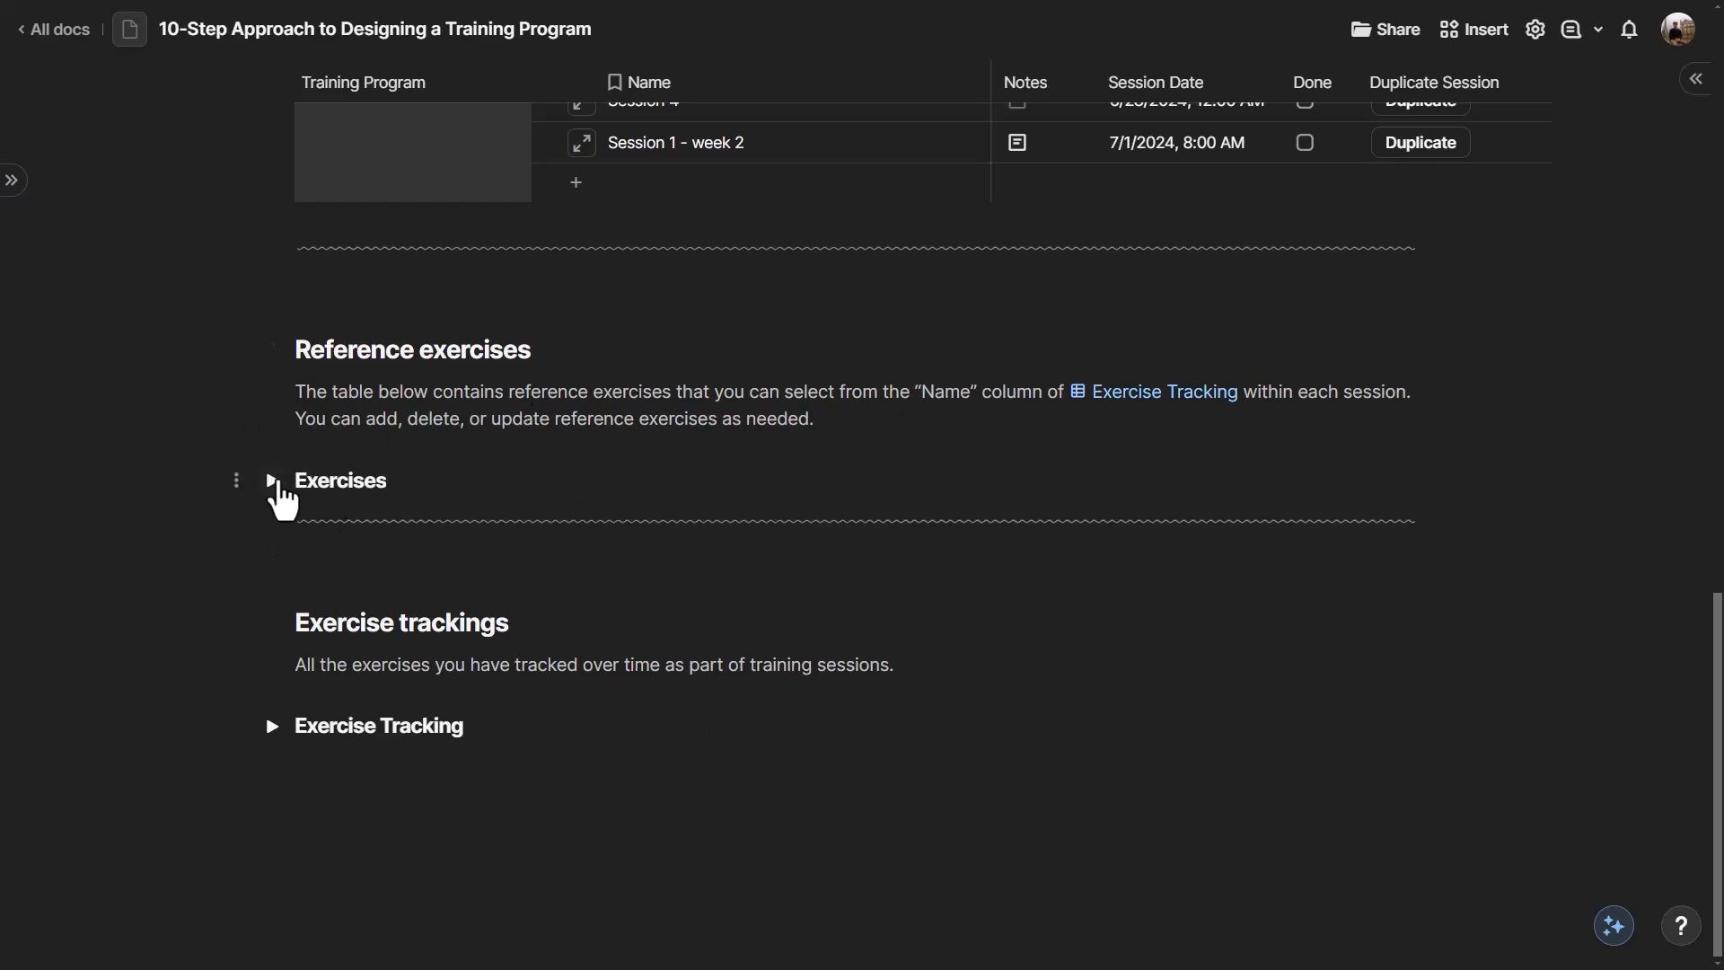
pyautogui.click(274, 485)
pyautogui.scroll(-2, 547, 547)
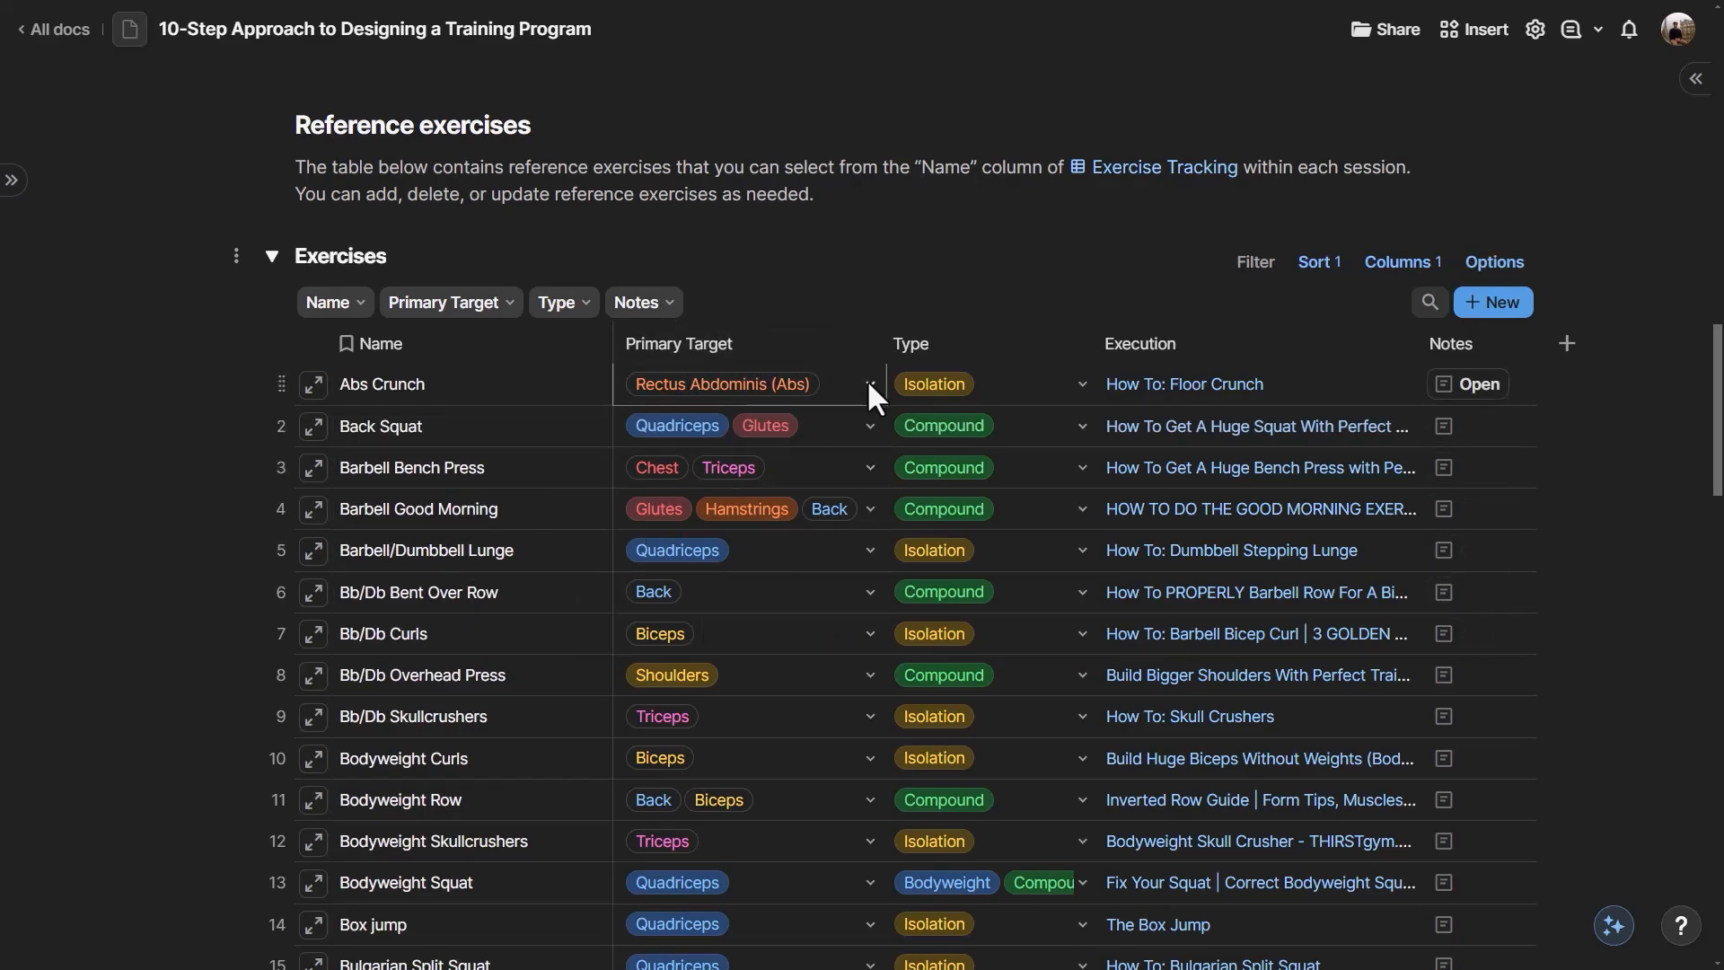
# - Inspect the Type options and the Execution video link of the Abs Crunch exercise without changing them
pyautogui.click(1083, 380)
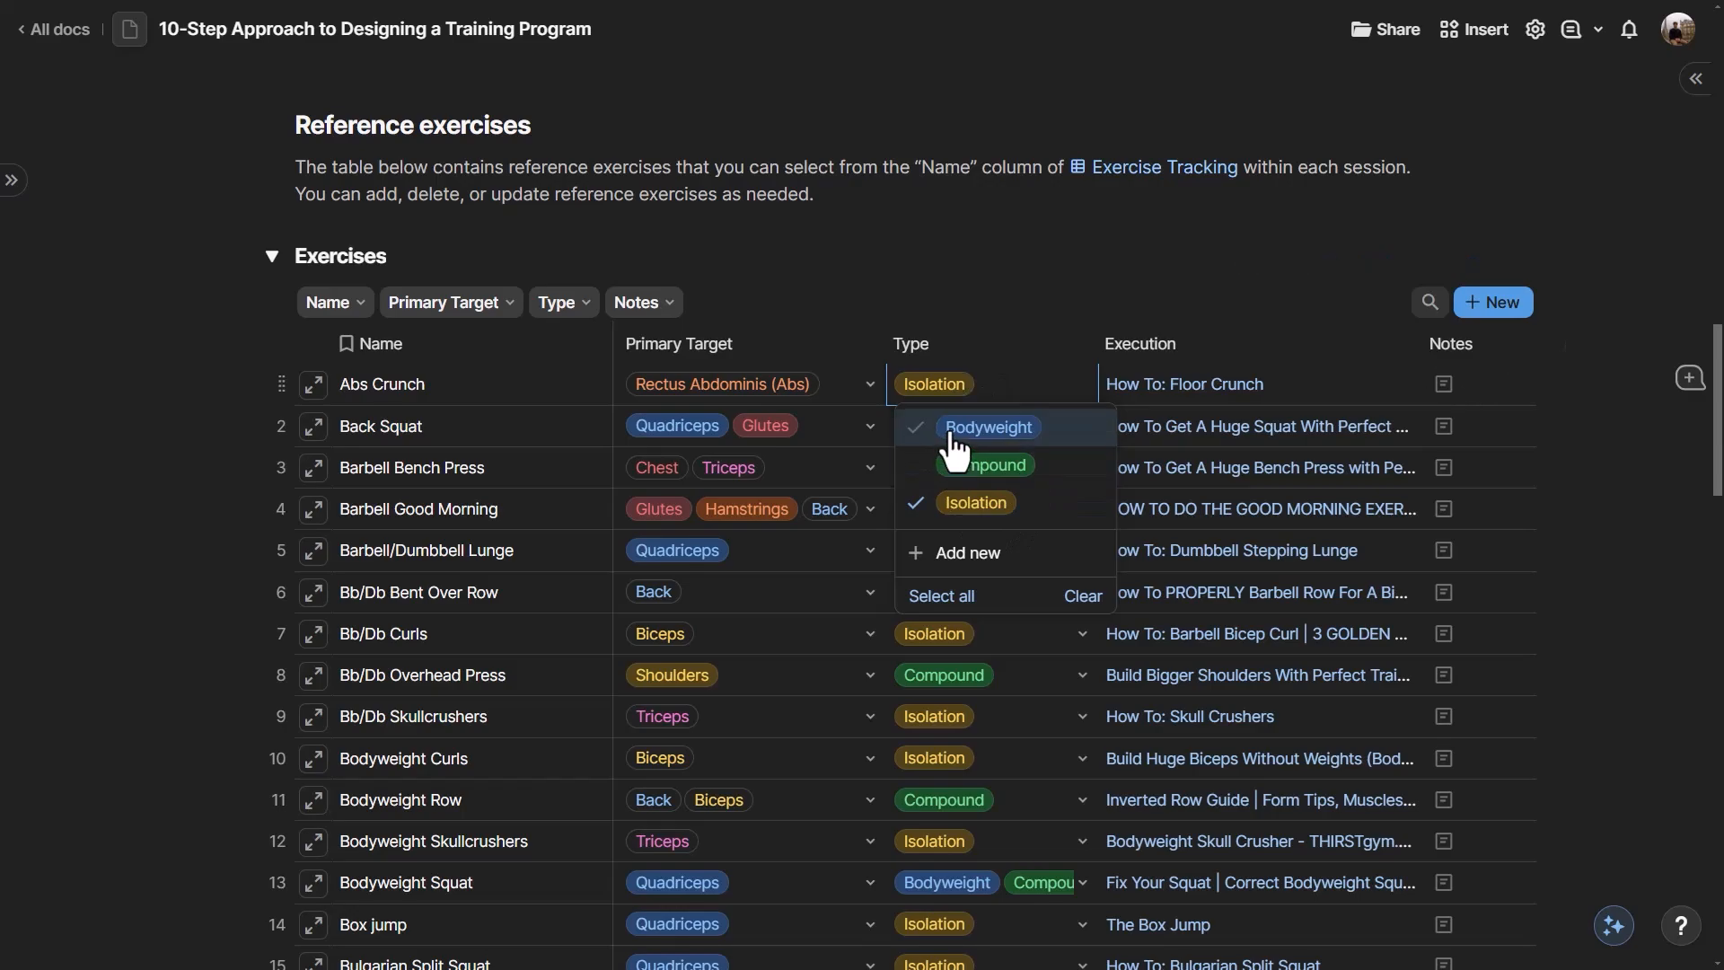
pyautogui.moveTo(1159, 426)
pyautogui.doubleClick(1302, 386)
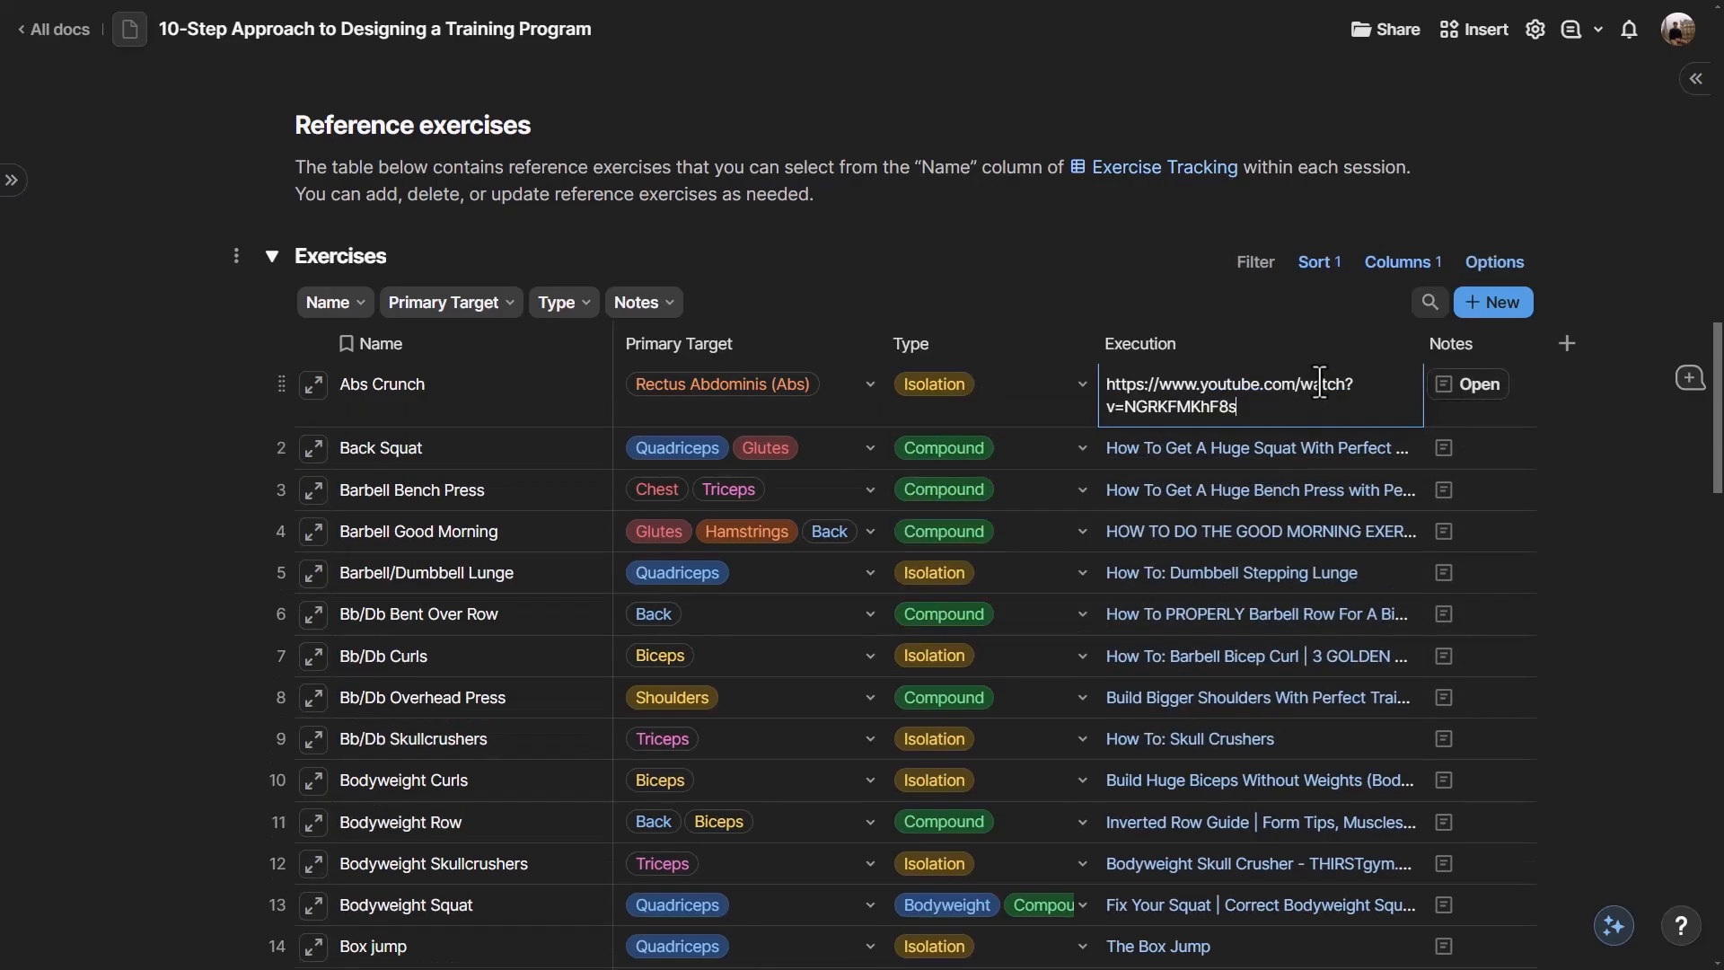
pyautogui.click(1025, 459)
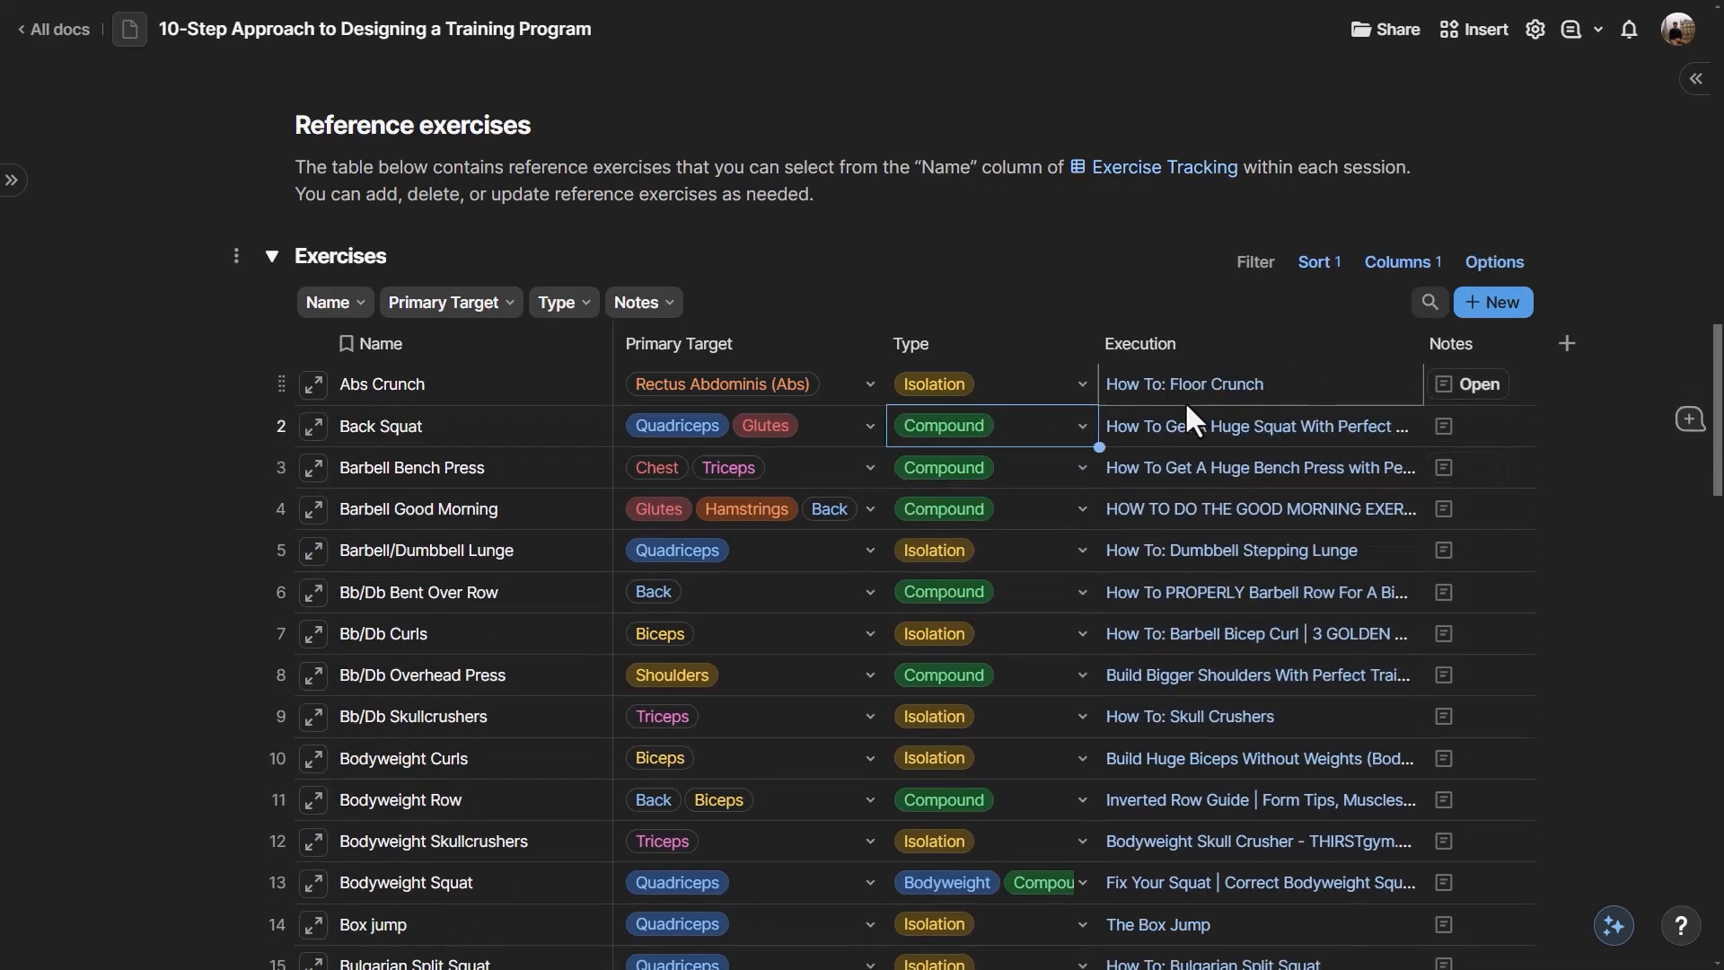
# - Check the Execution, Notes and Name columns of the reference exercises, and collapse the Exercises table
pyautogui.moveTo(1184, 406)
pyautogui.moveTo(1433, 450)
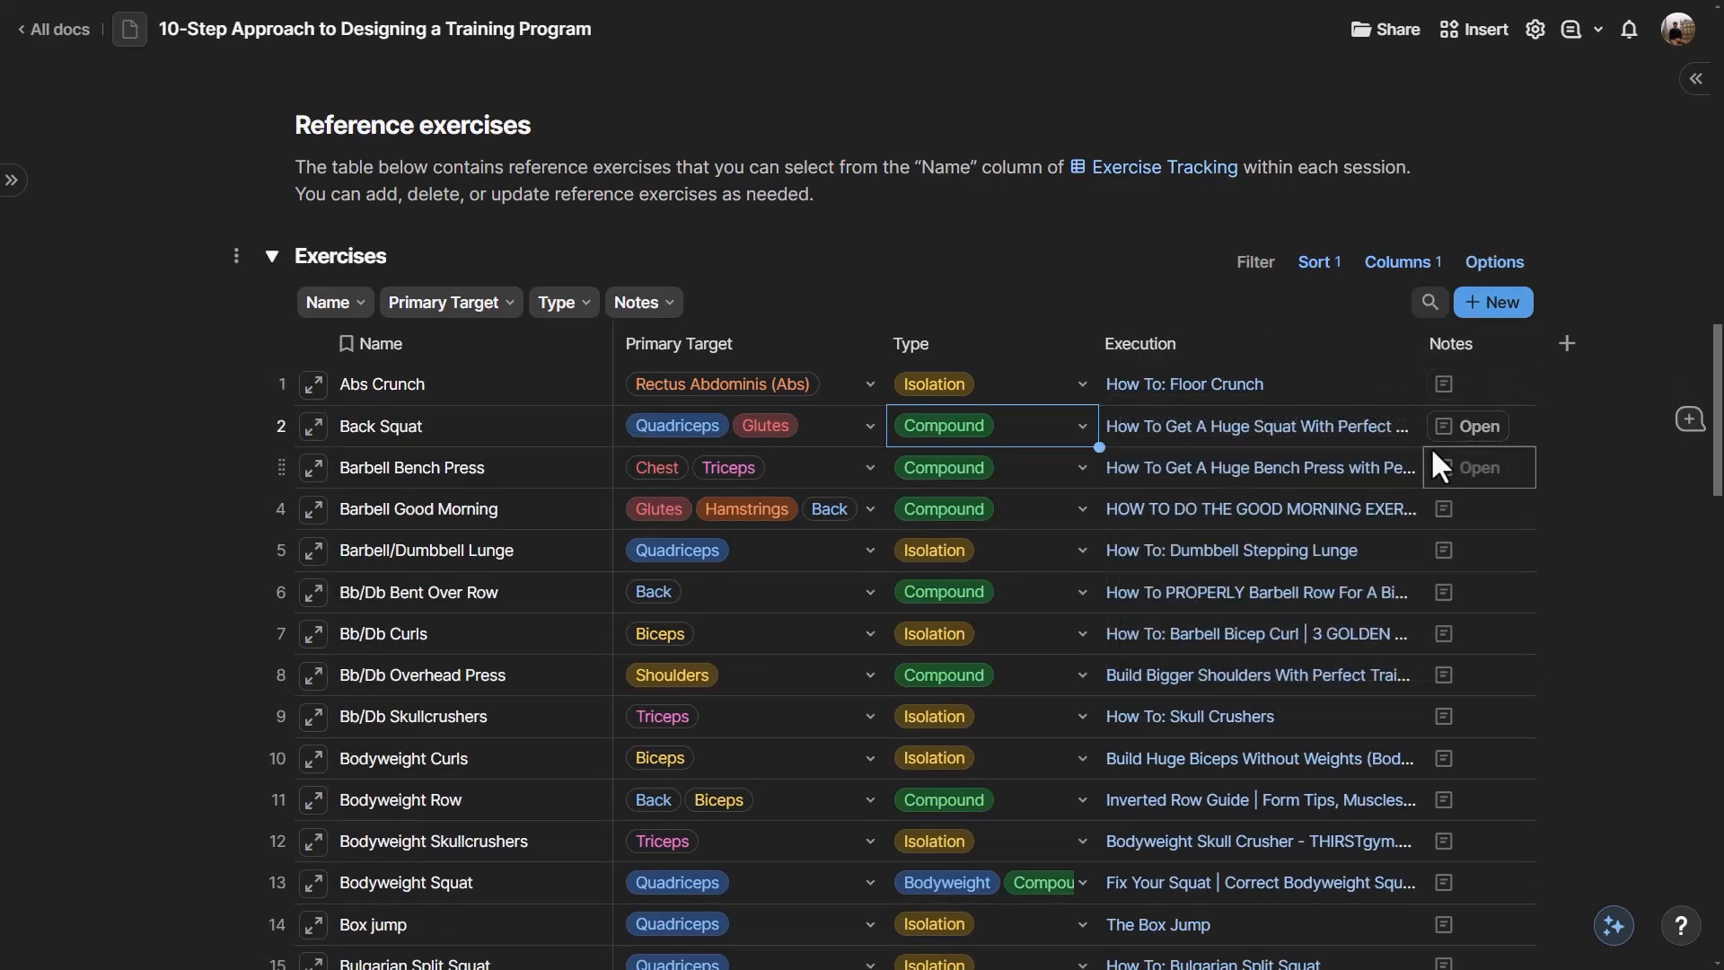
pyautogui.click(505, 384)
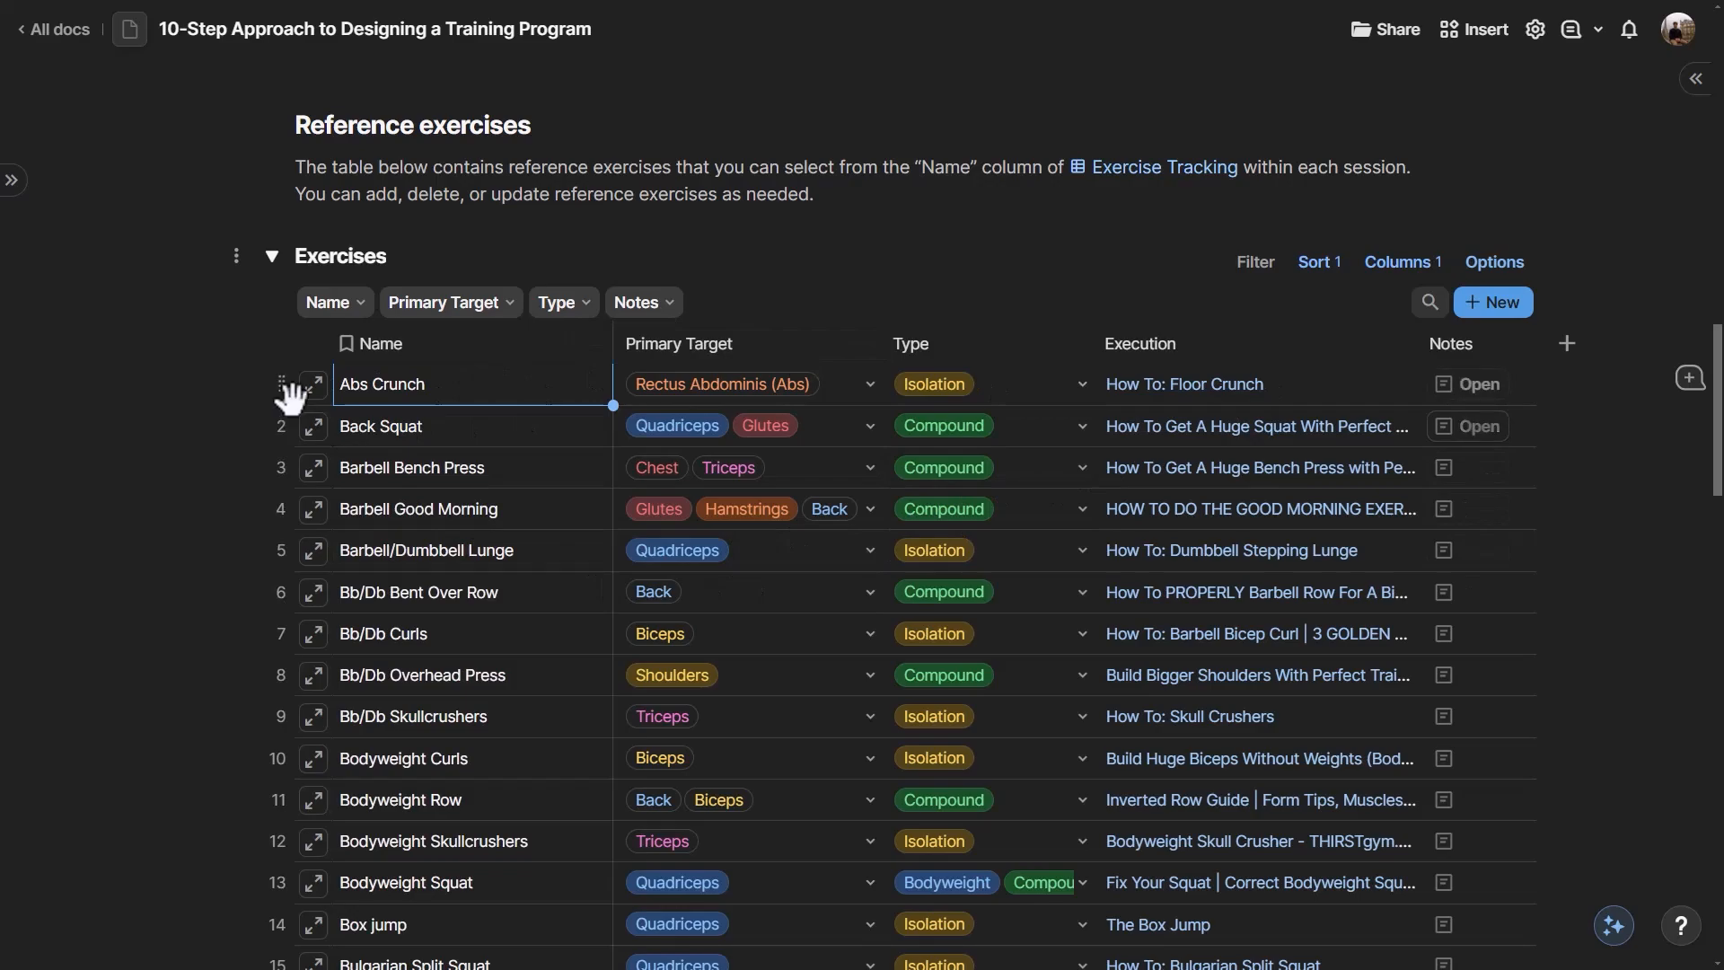
pyautogui.click(272, 256)
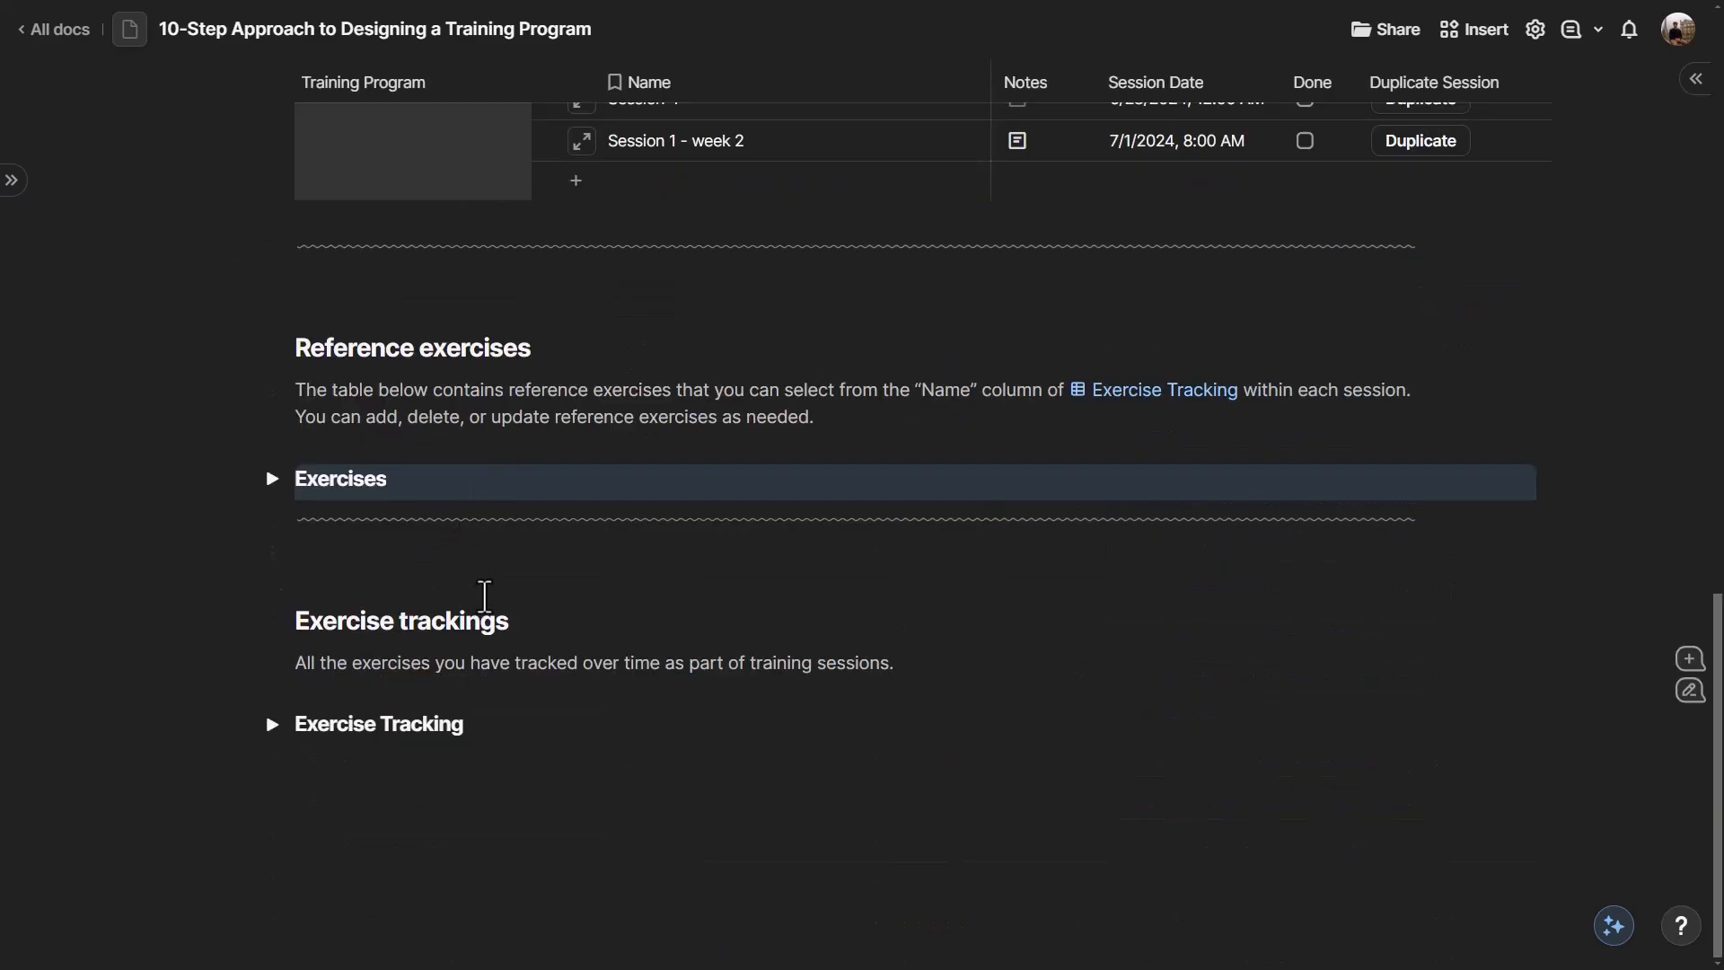
# - Open Session 1 from the Training Sessions table, review its tracked exercises, and close it
pyautogui.scroll(4, 324, 700)
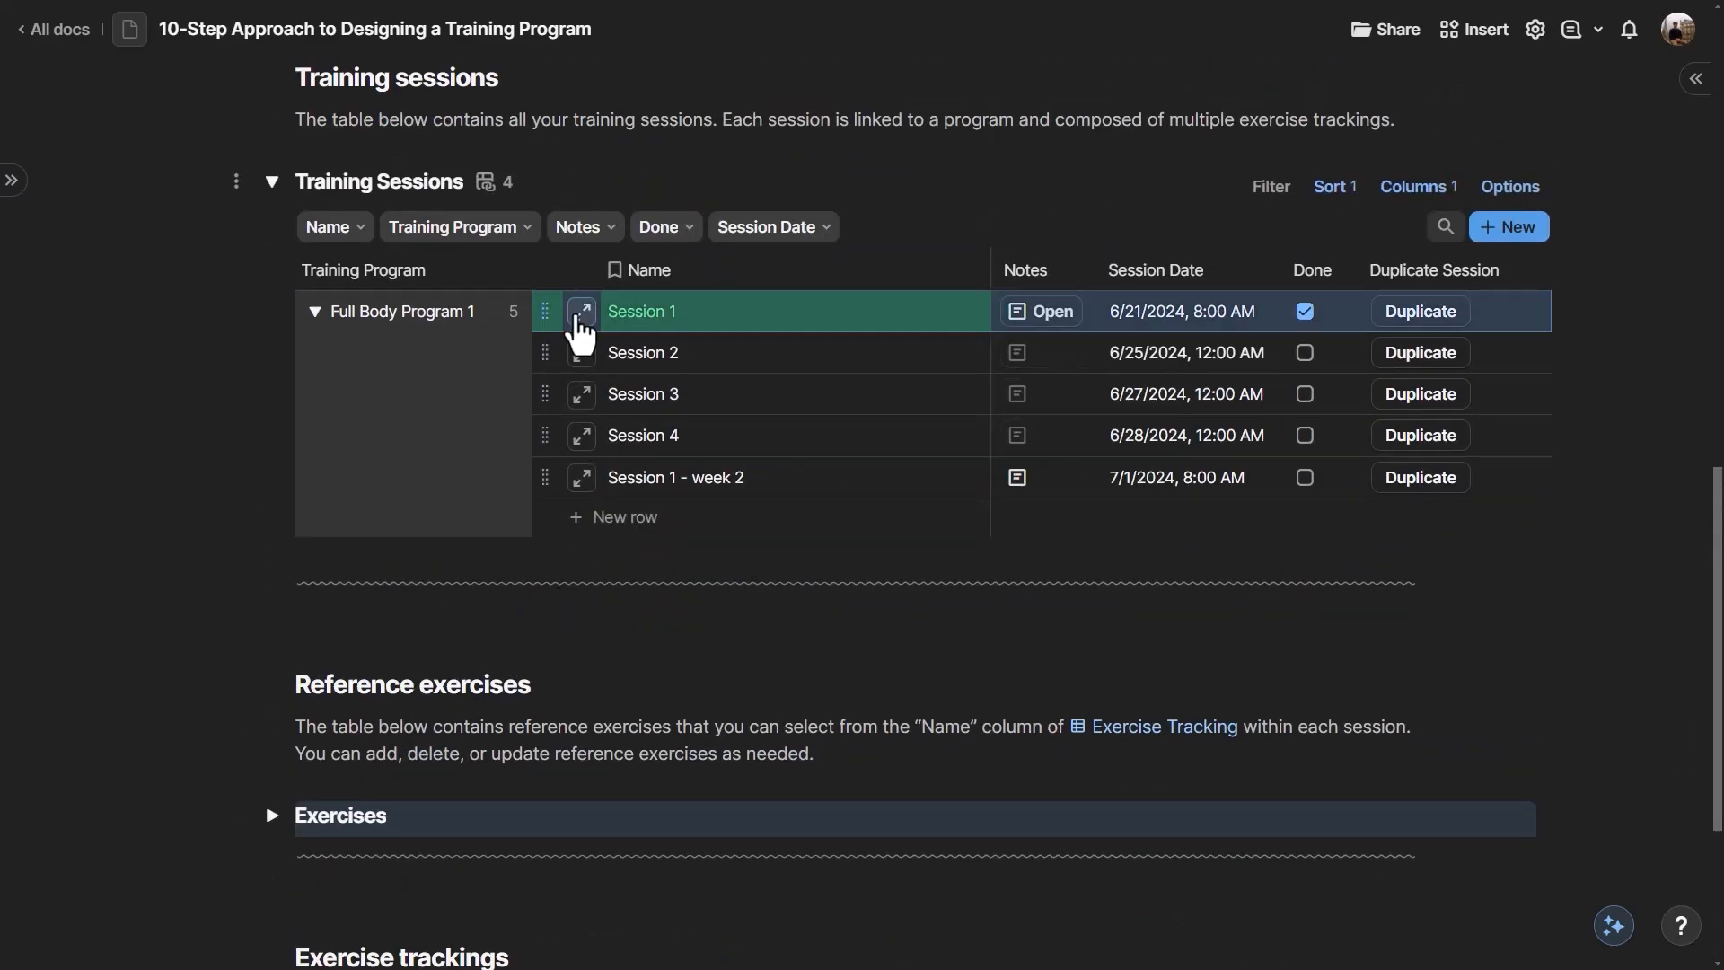
pyautogui.click(579, 316)
pyautogui.scroll(-3, 1162, 458)
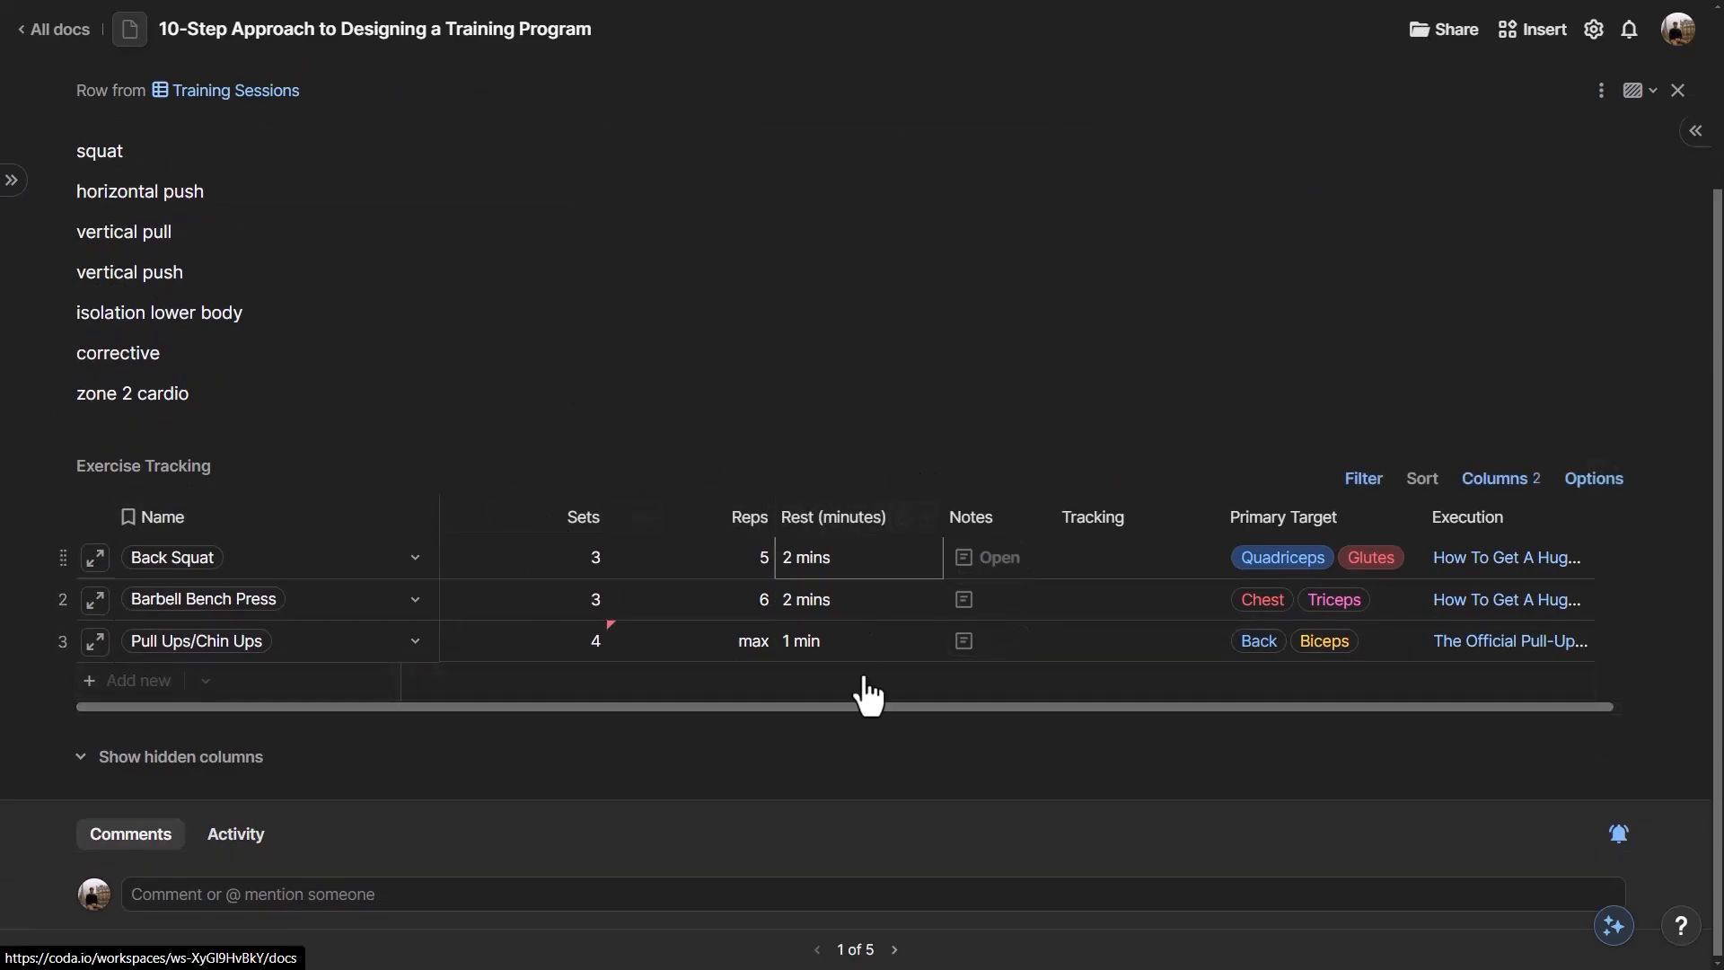
pyautogui.press('Escape')
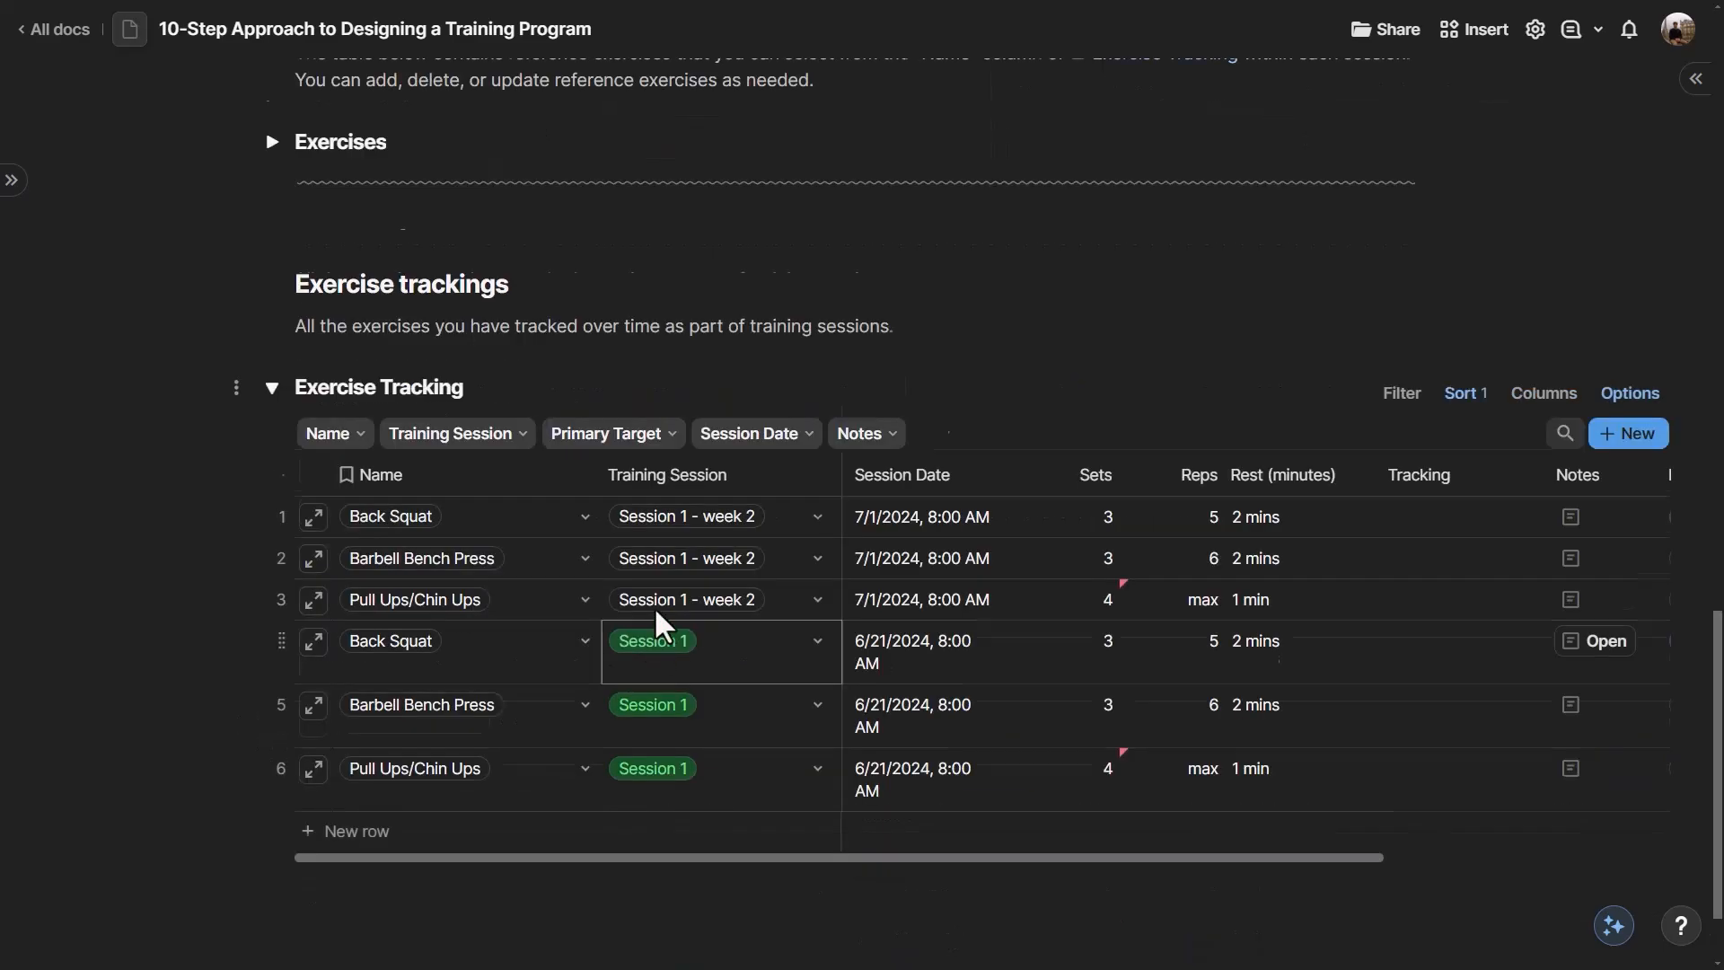
# - Review the exercises logged per session in the Exercise Tracking table and open its Training Session filter
pyautogui.scroll(-1, 654, 606)
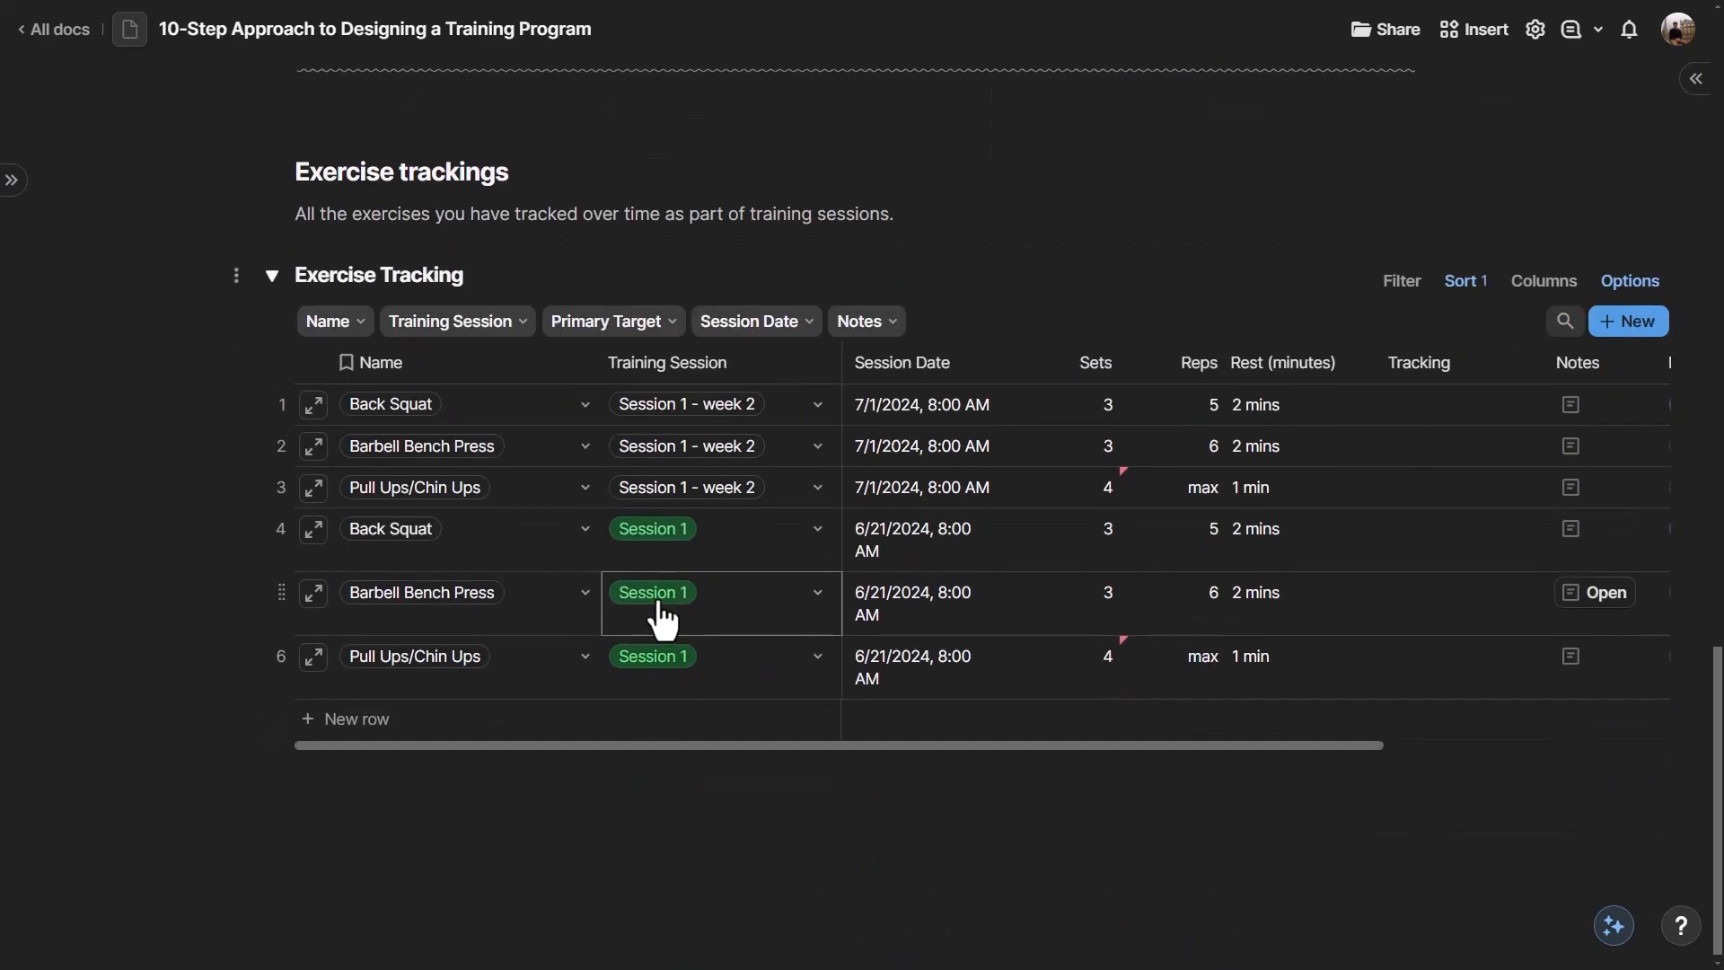
pyautogui.rightClick(1048, 306)
pyautogui.click(1022, 407)
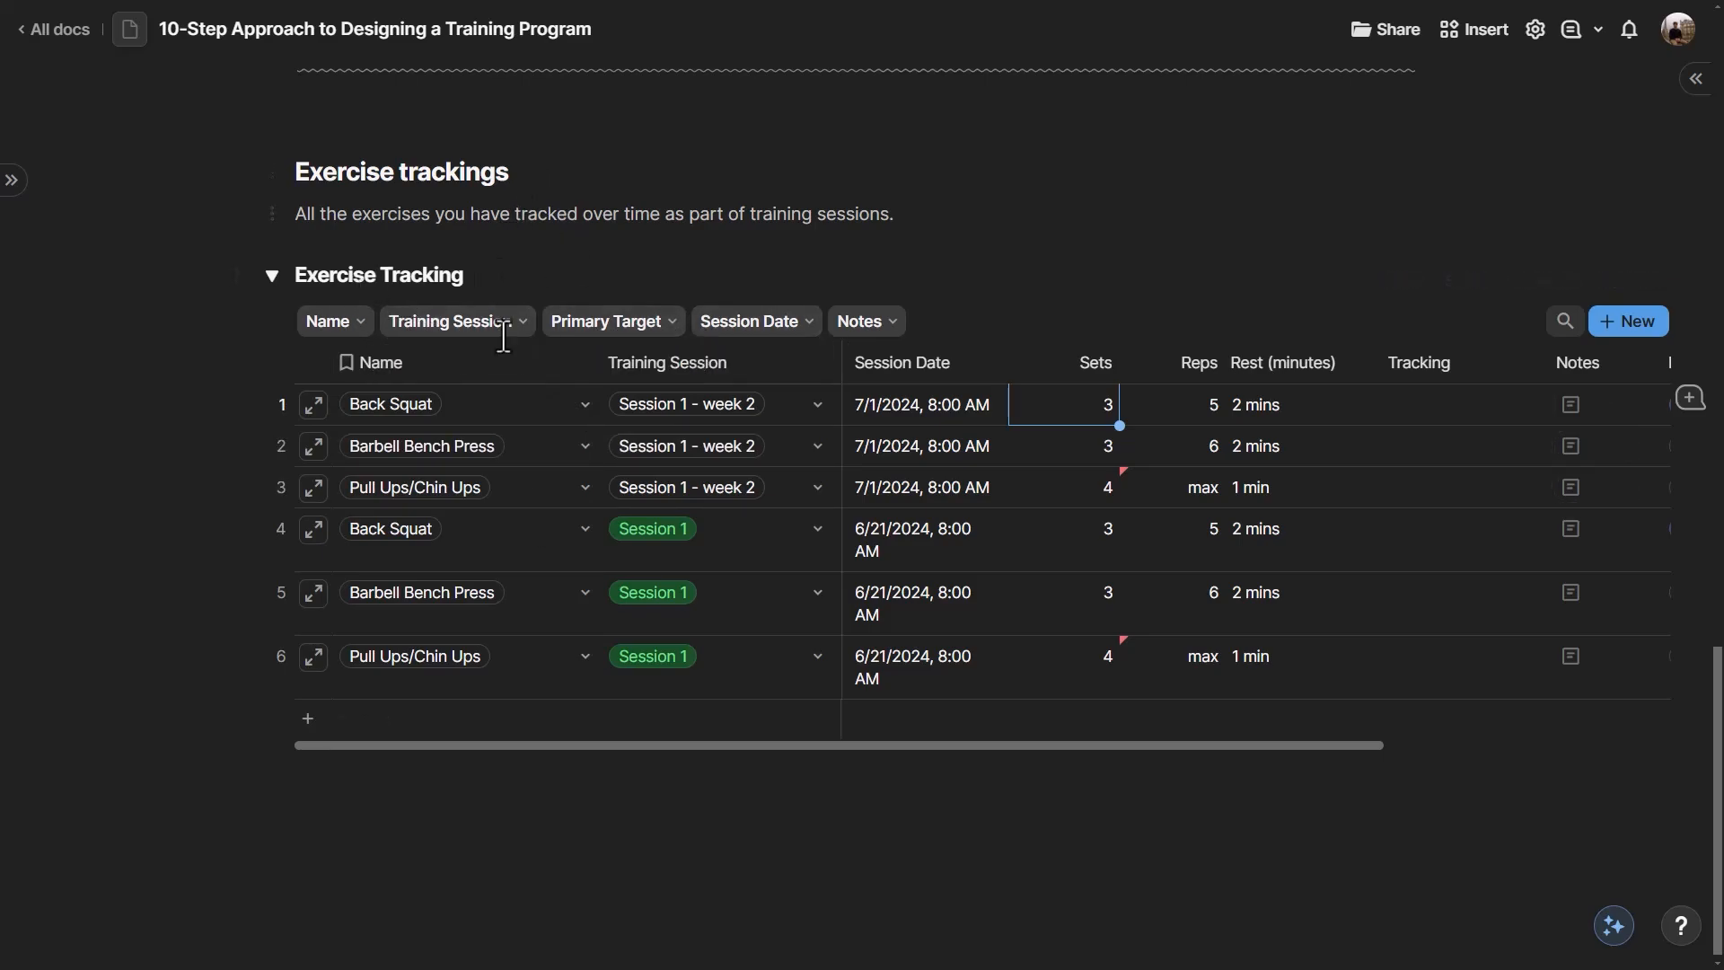
pyautogui.click(456, 325)
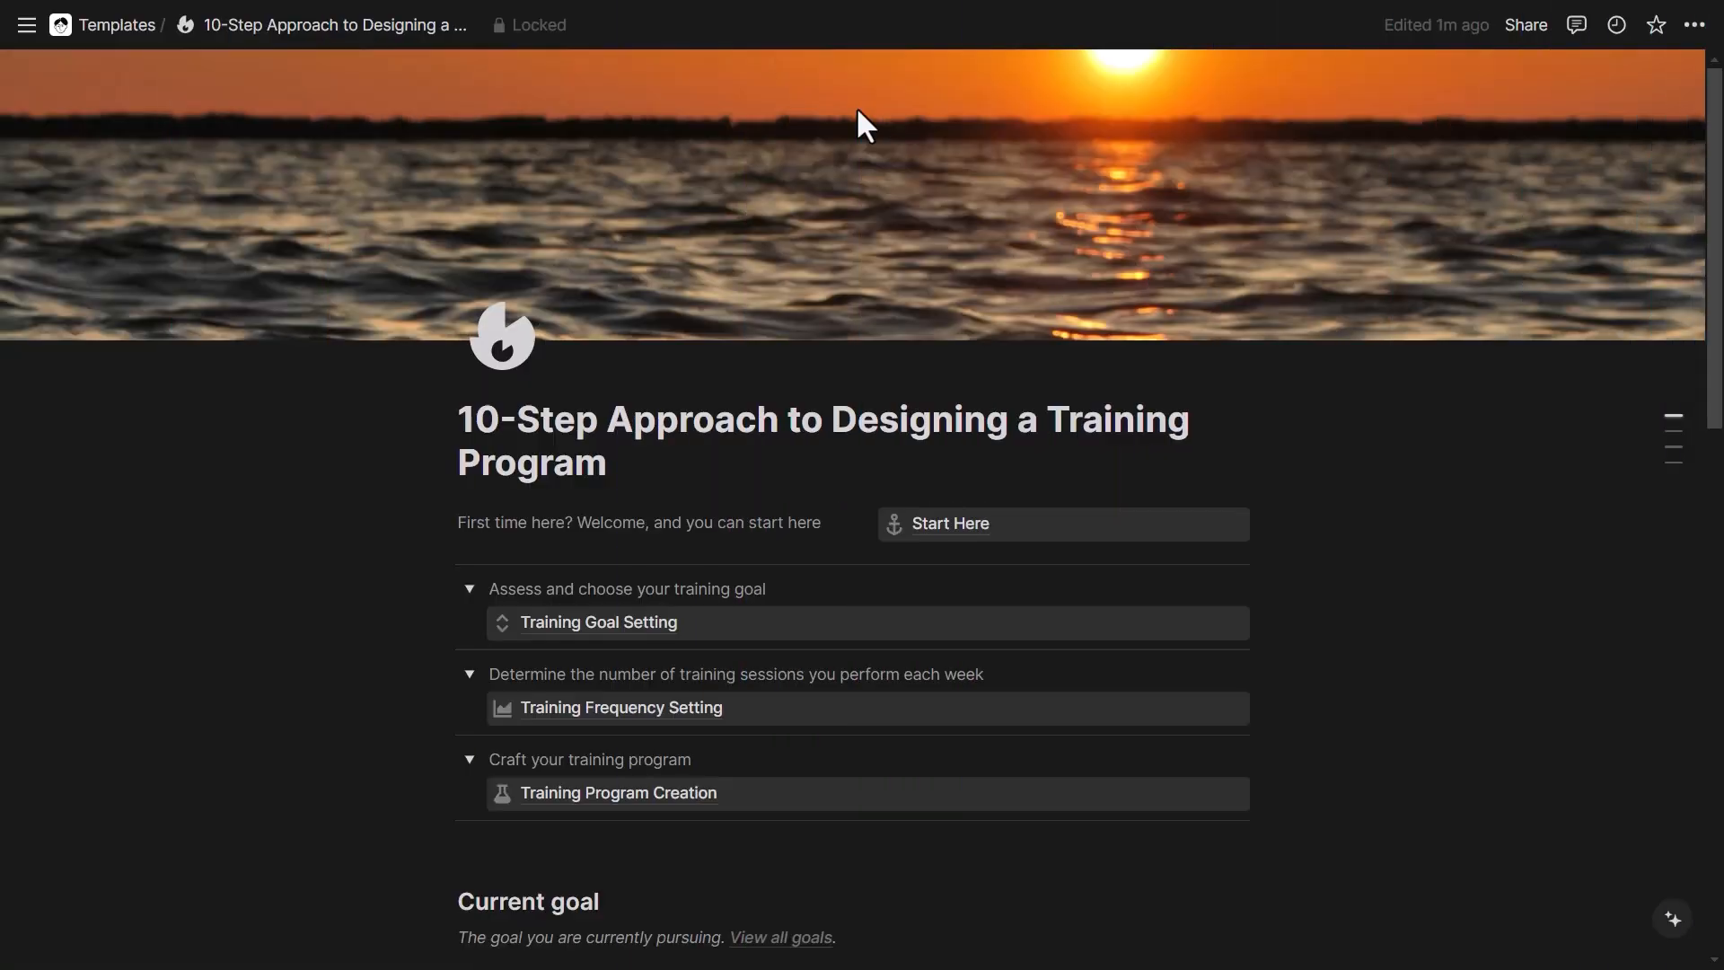
# - Switch to the Notion version of the template and collapse its goal, session frequency and program creation toggles
pyautogui.moveTo(947, 528)
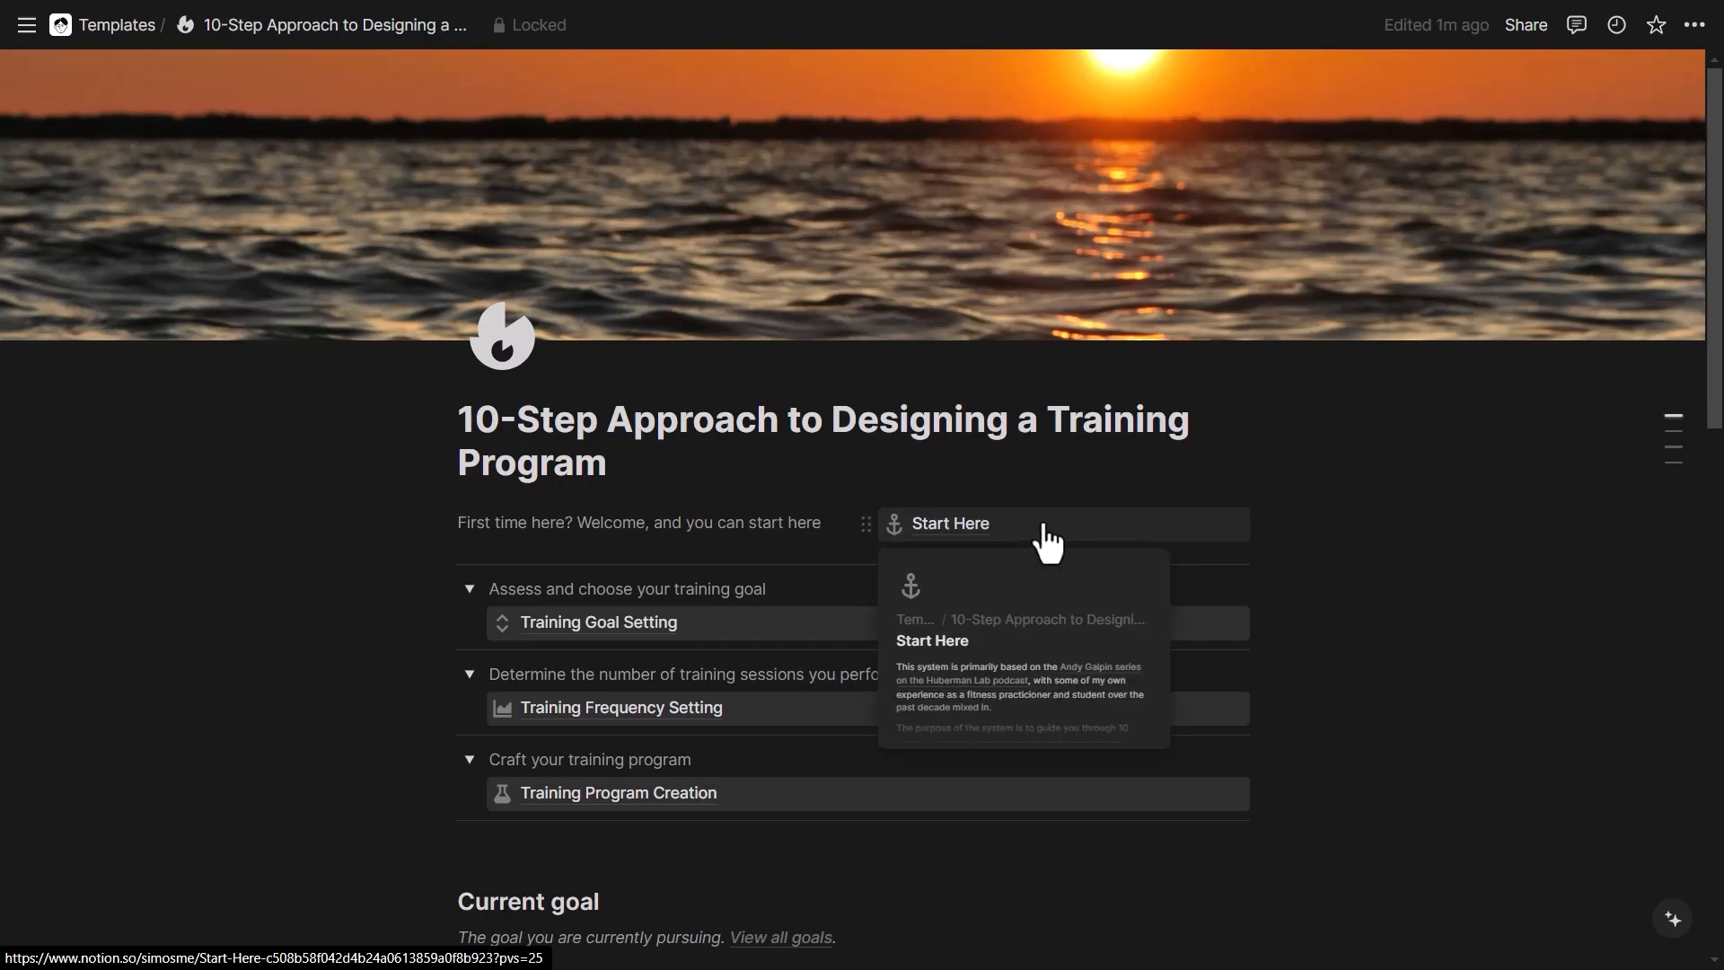
pyautogui.scroll(-3, 796, 401)
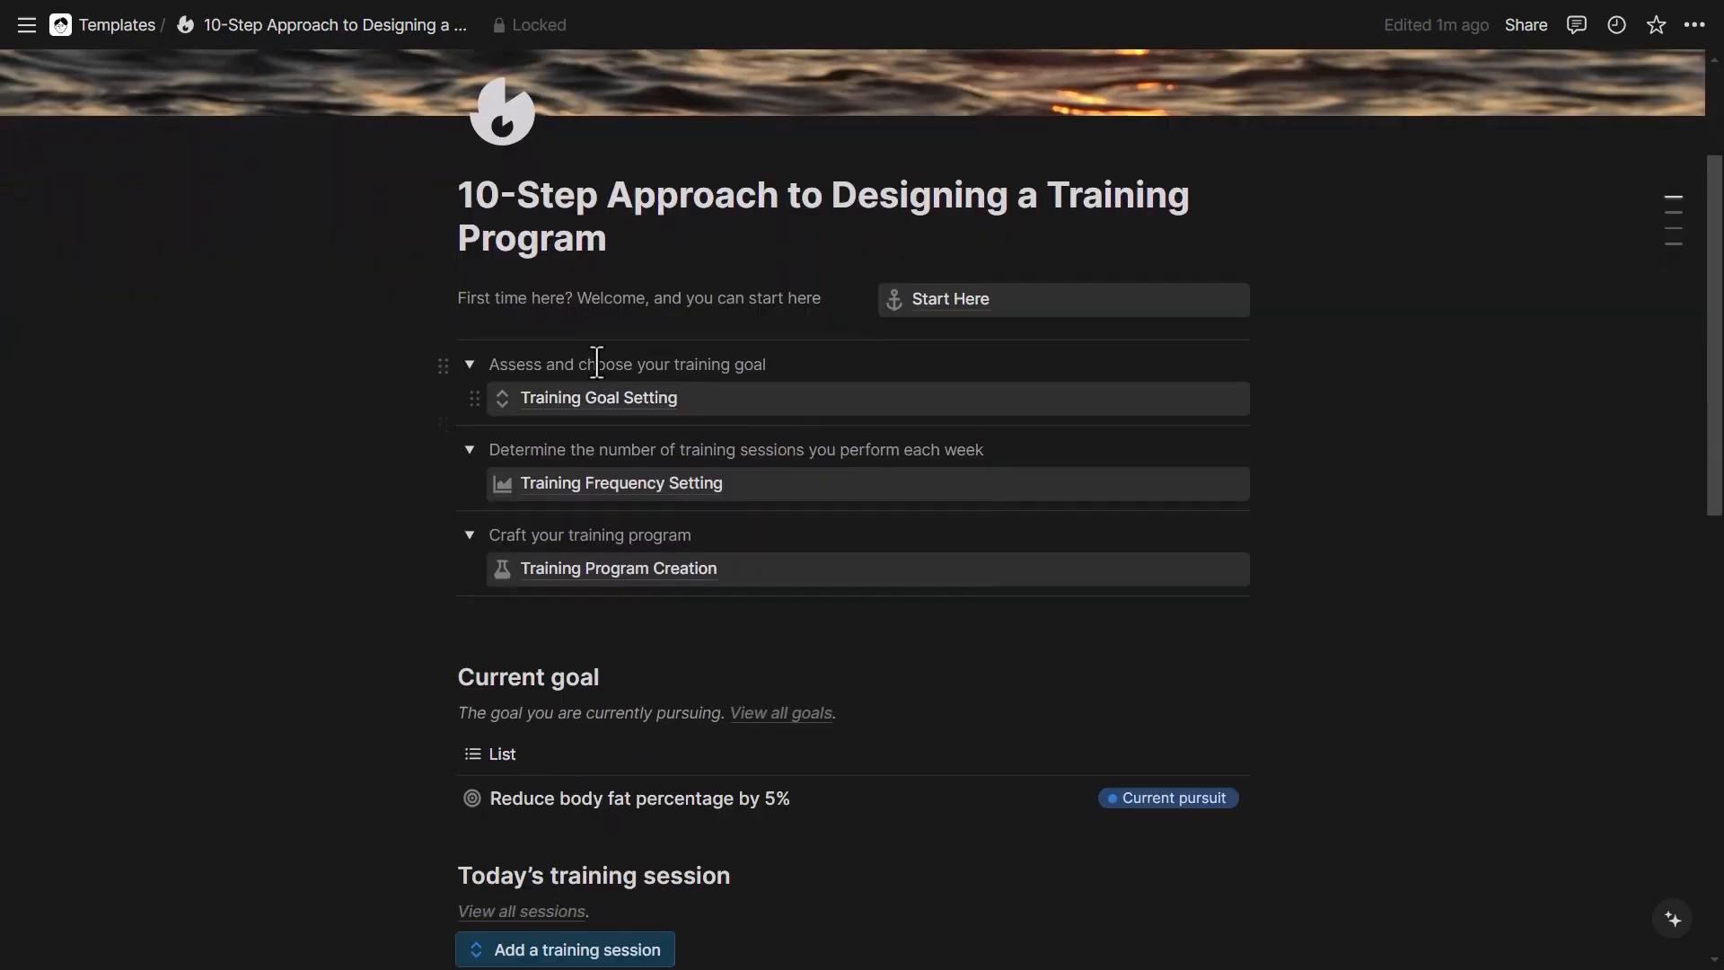
pyautogui.click(468, 364)
pyautogui.click(468, 408)
pyautogui.click(468, 461)
pyautogui.scroll(2, 550, 559)
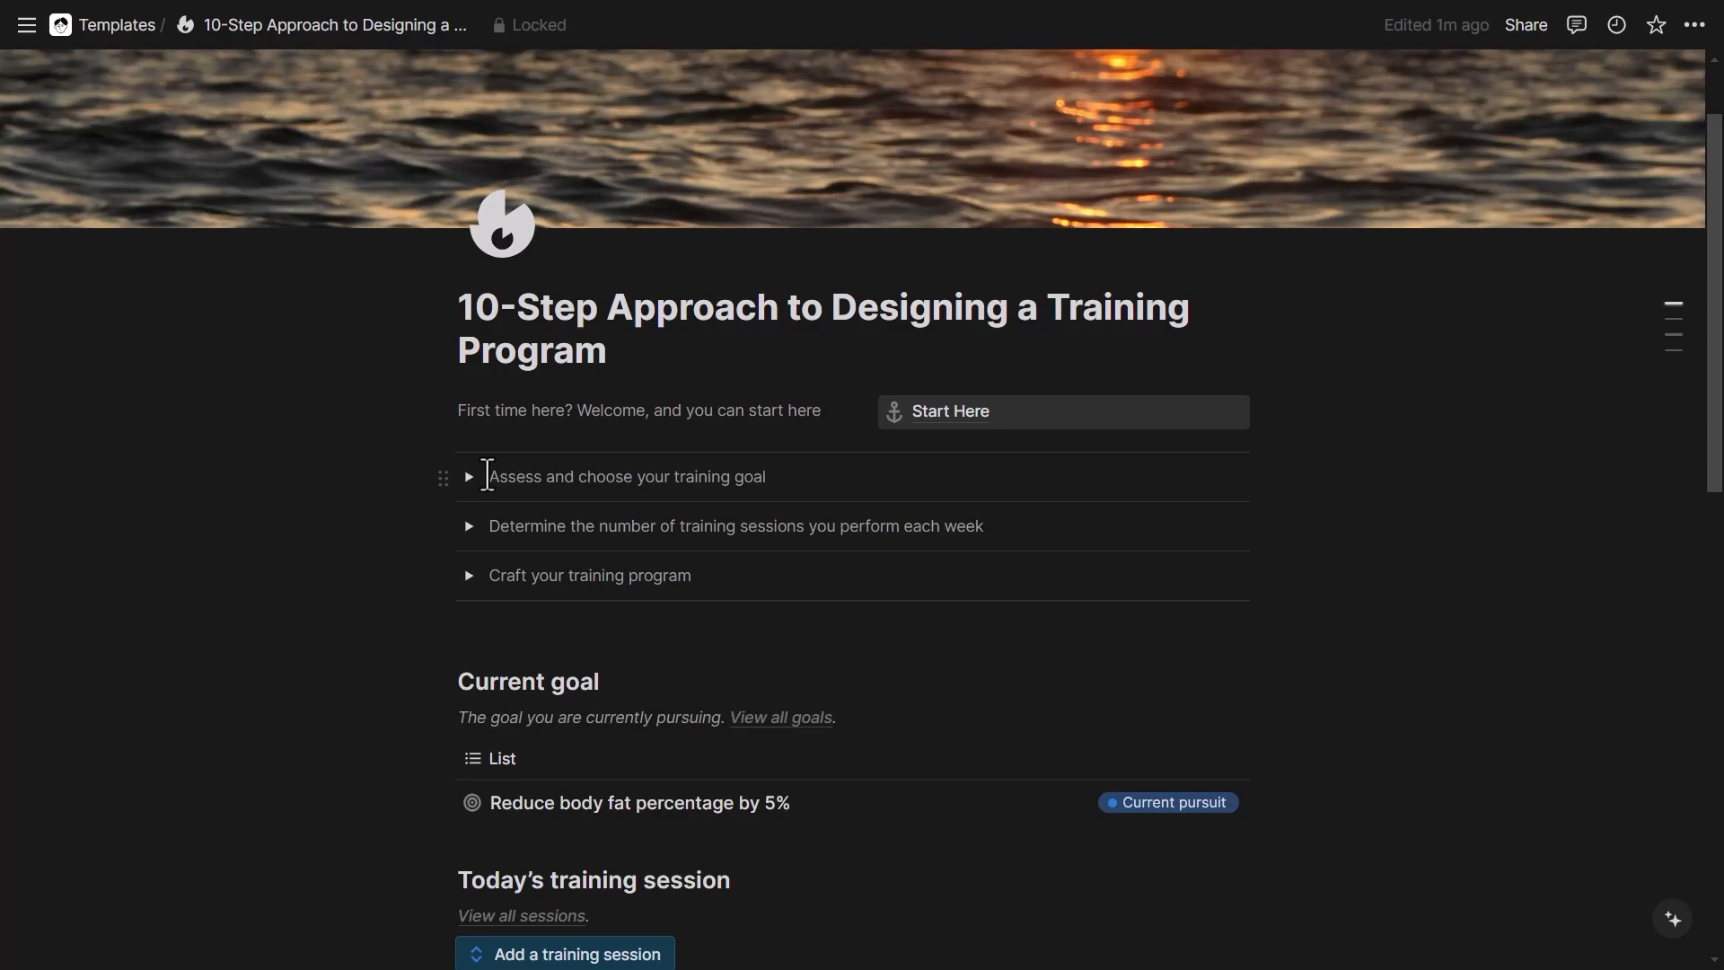
# - Review the current goal, today's training session, current program and this week's sessions lists on the Notion page
pyautogui.scroll(-4, 754, 628)
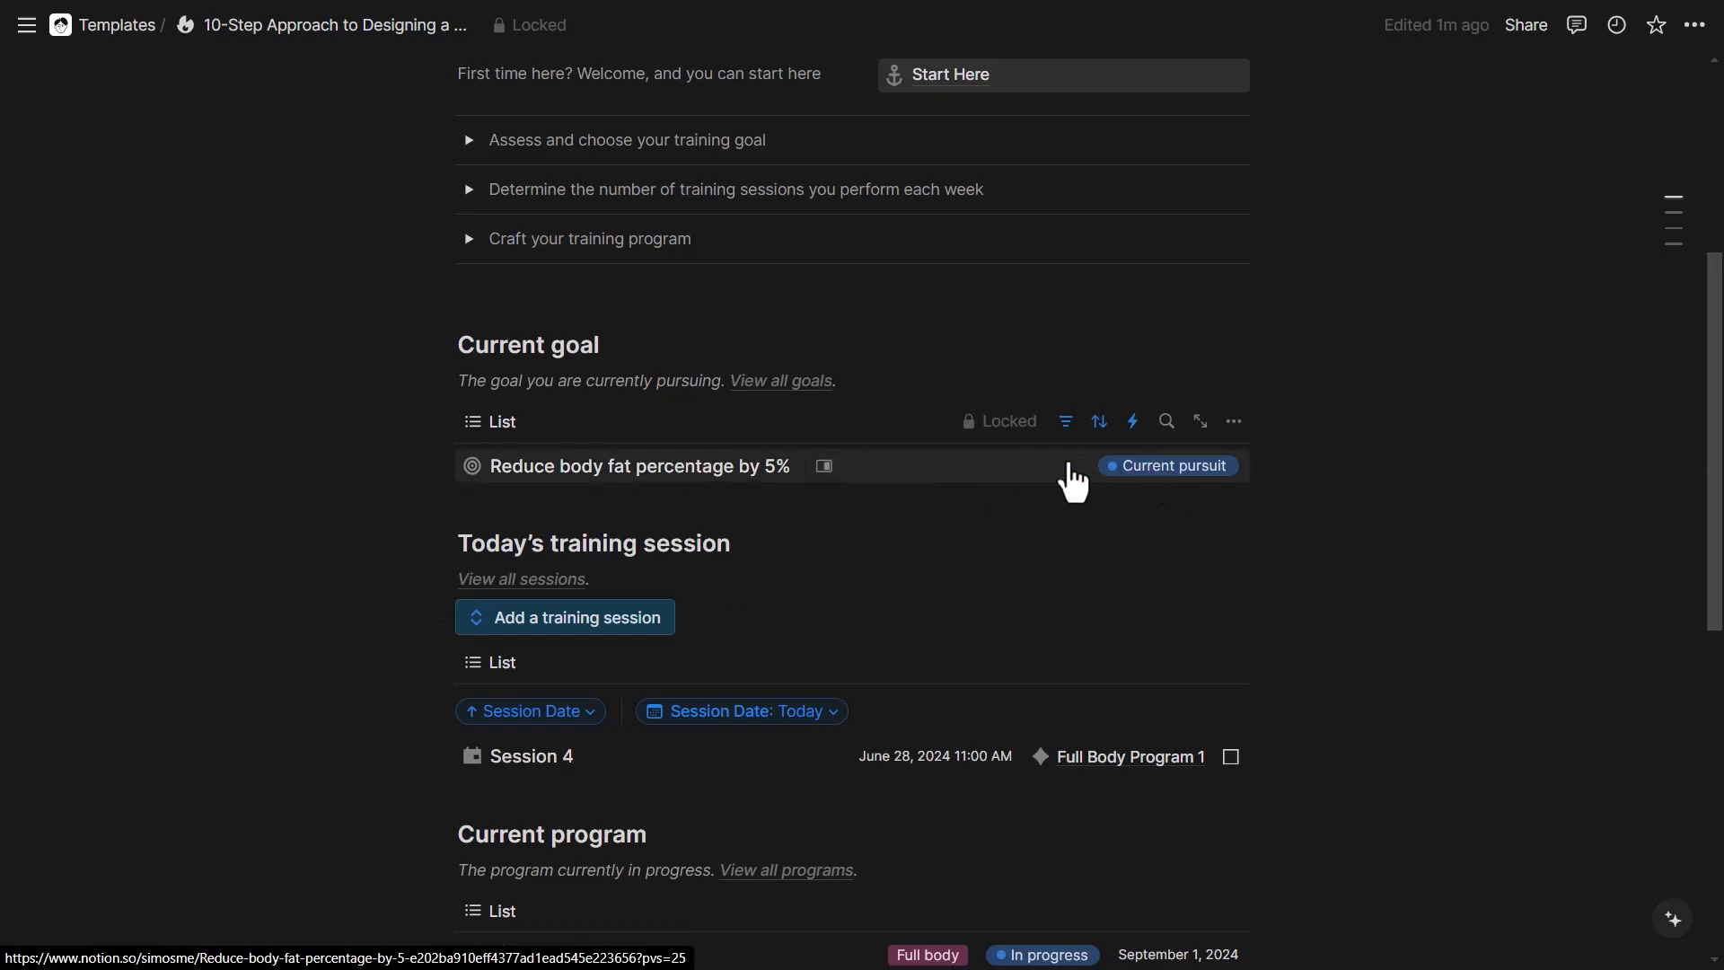
pyautogui.scroll(-2, 885, 551)
pyautogui.scroll(-3, 864, 528)
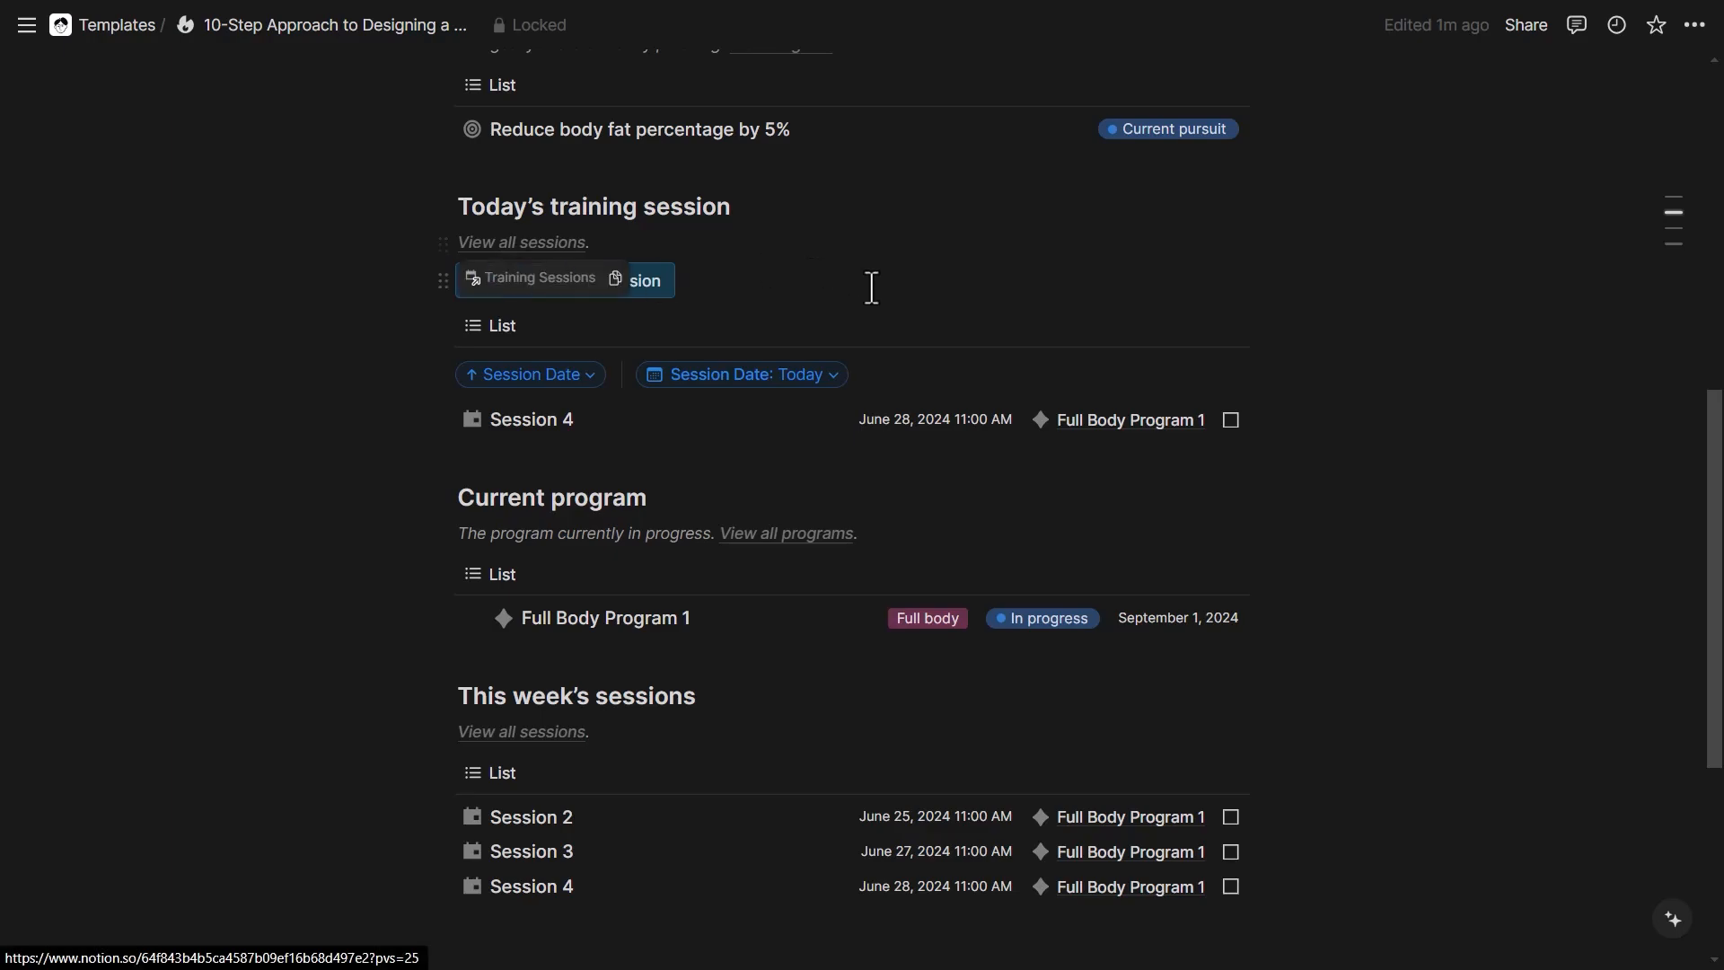
pyautogui.scroll(-2, 871, 287)
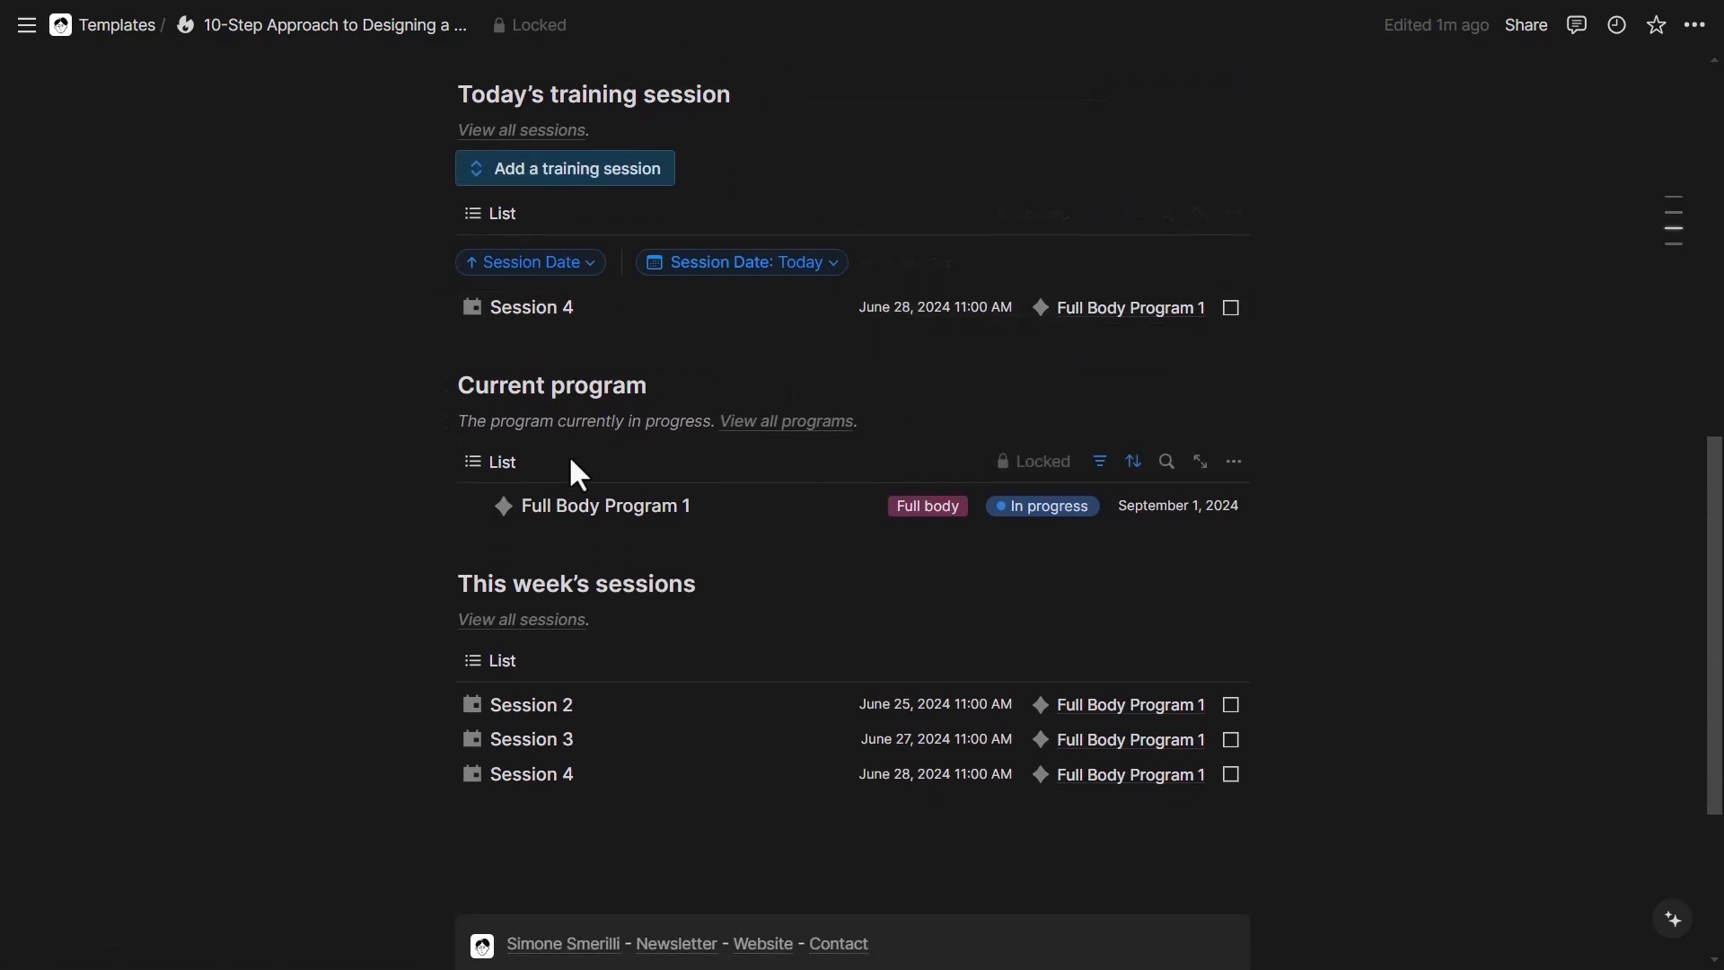
pyautogui.scroll(-2, 671, 535)
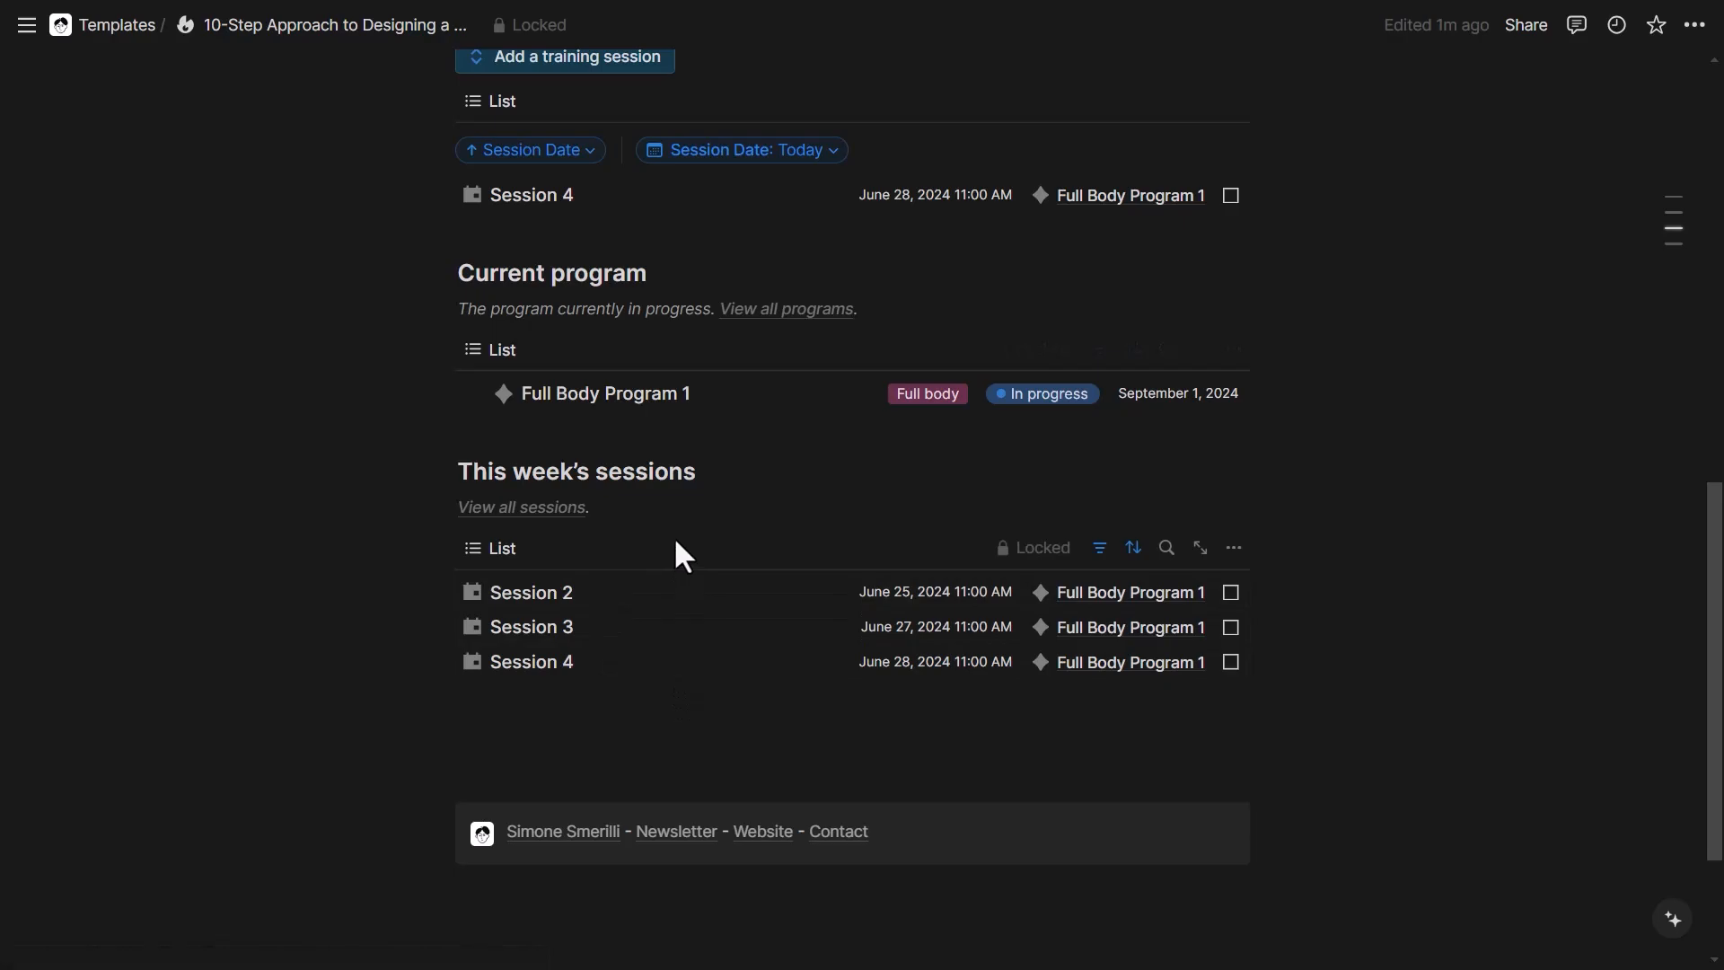
# - Expand the section on assessing and choosing a training goal and open its Training Goal Setting page
pyautogui.scroll(8, 673, 543)
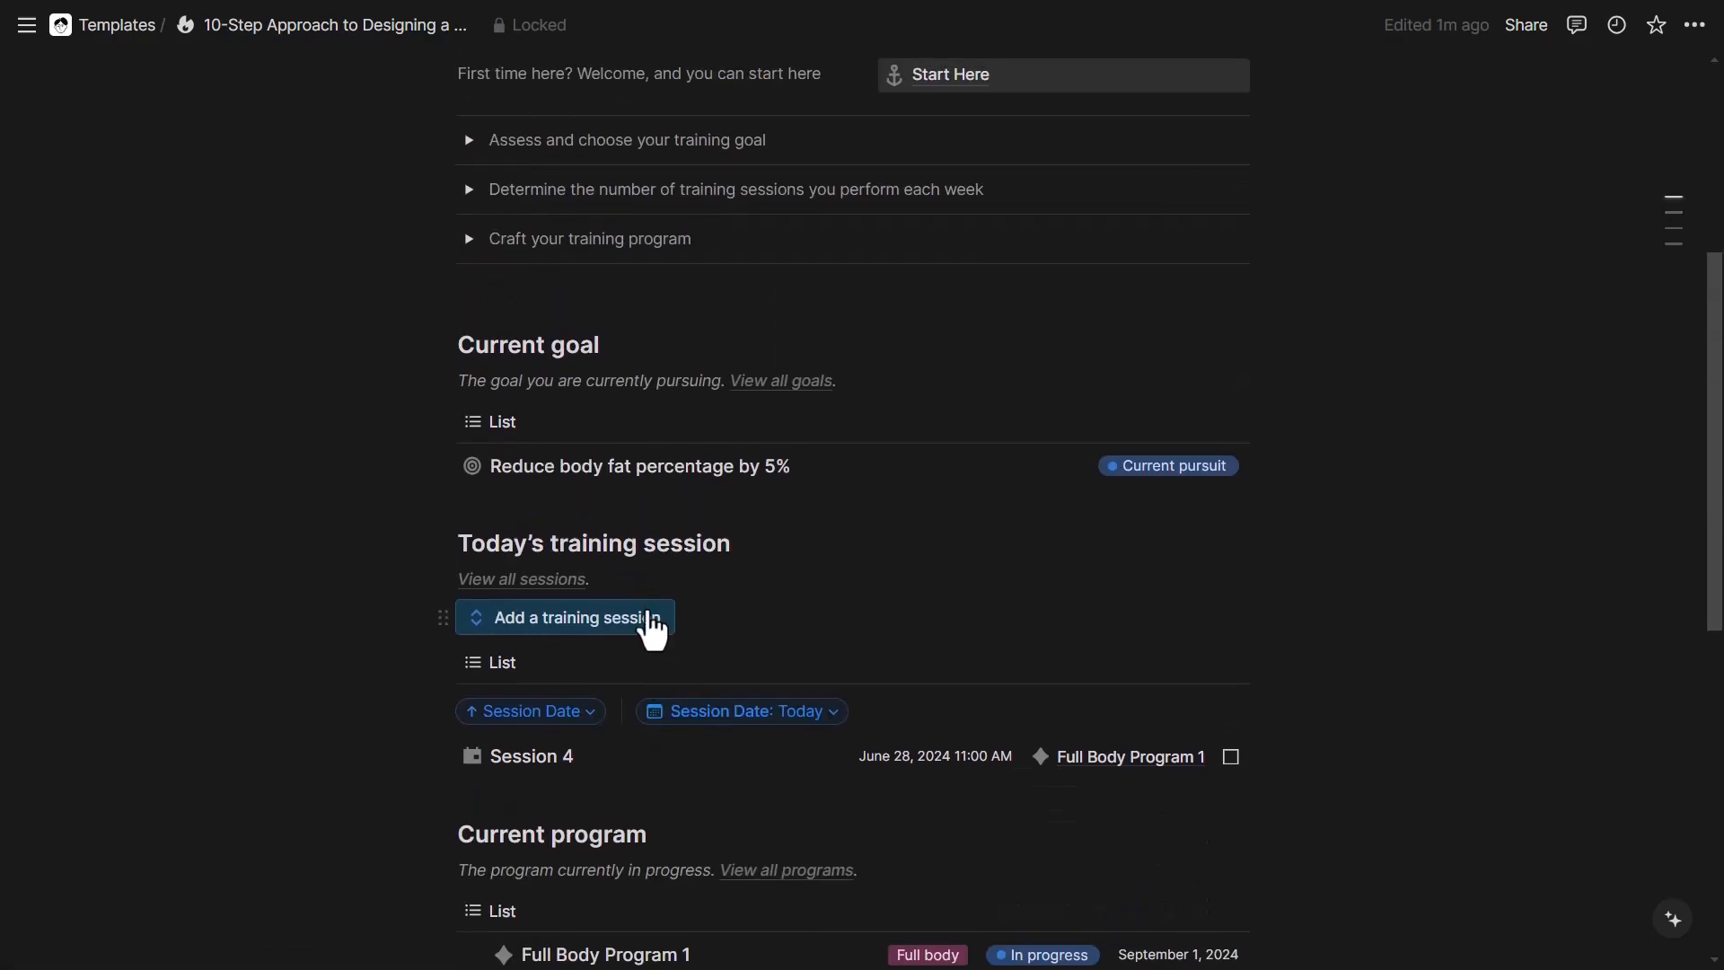
pyautogui.scroll(6, 653, 601)
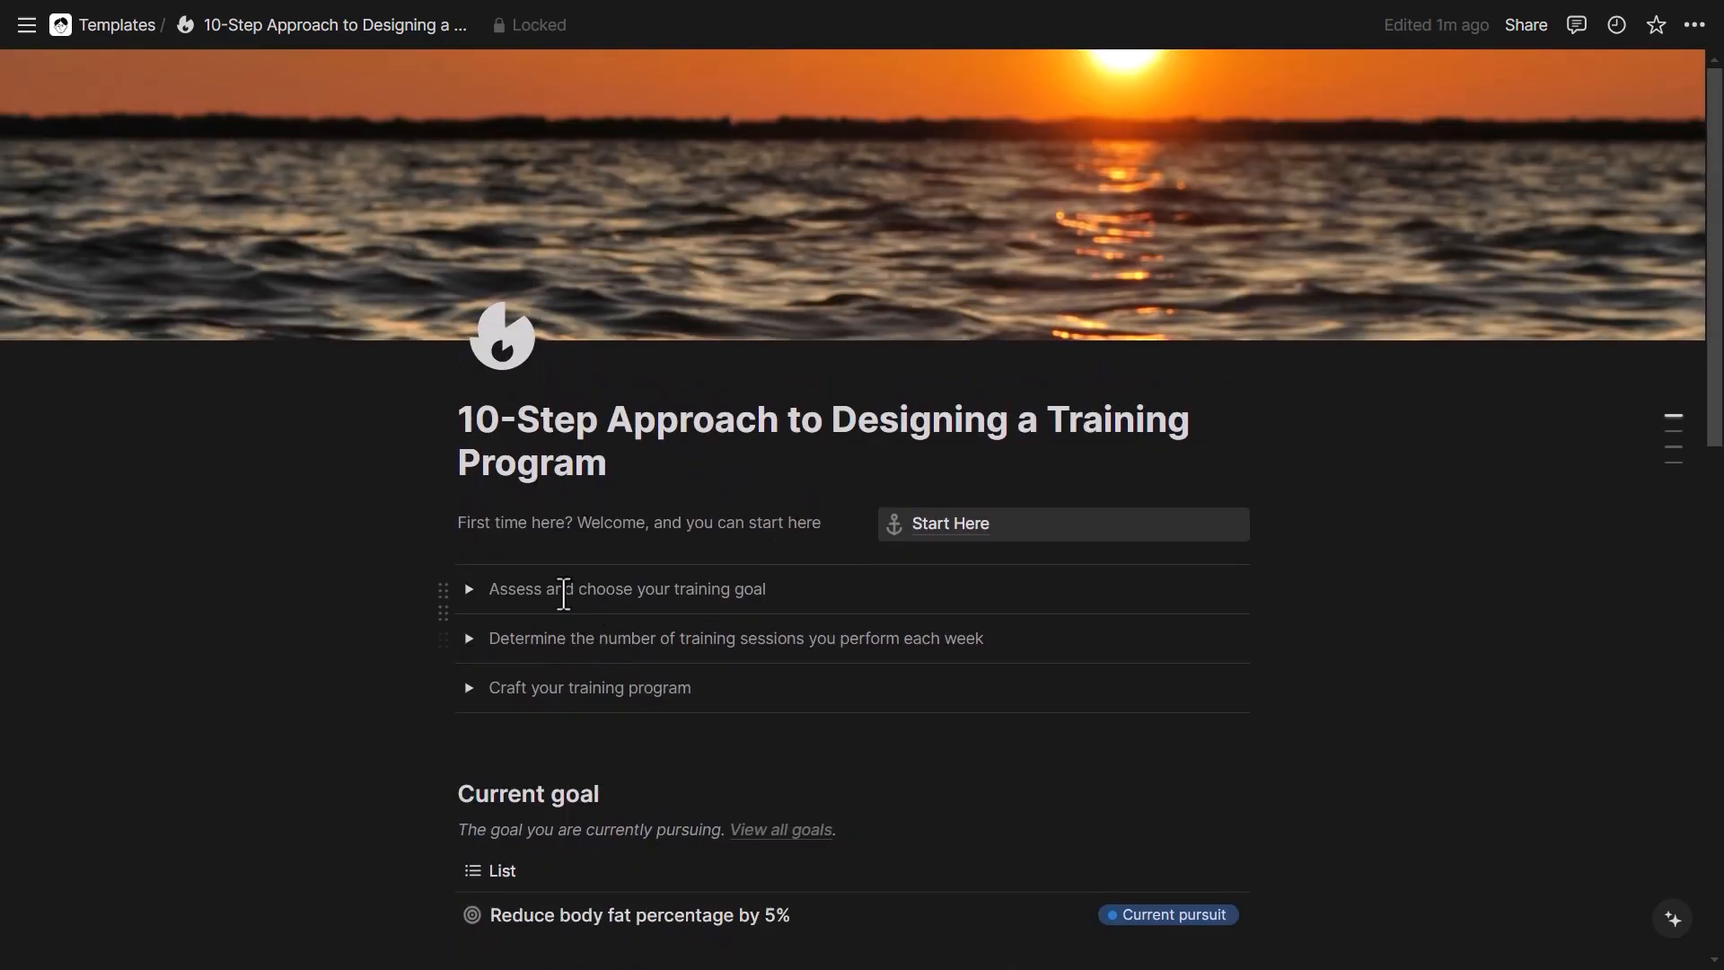
pyautogui.click(469, 589)
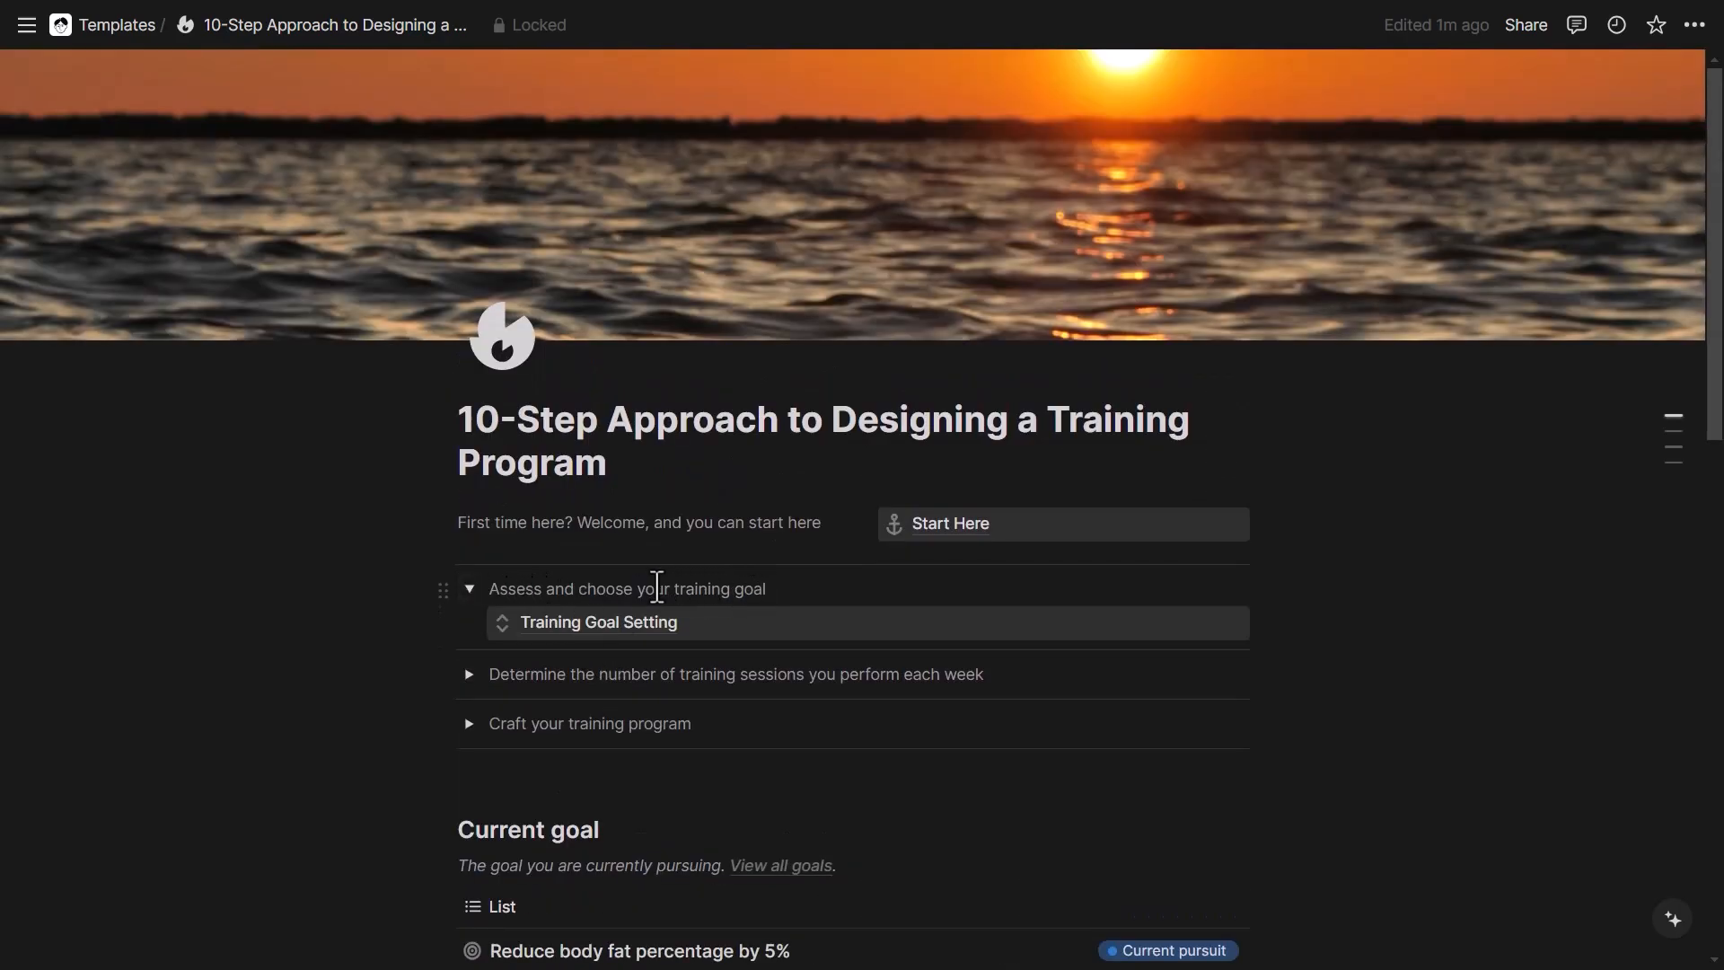
pyautogui.click(619, 624)
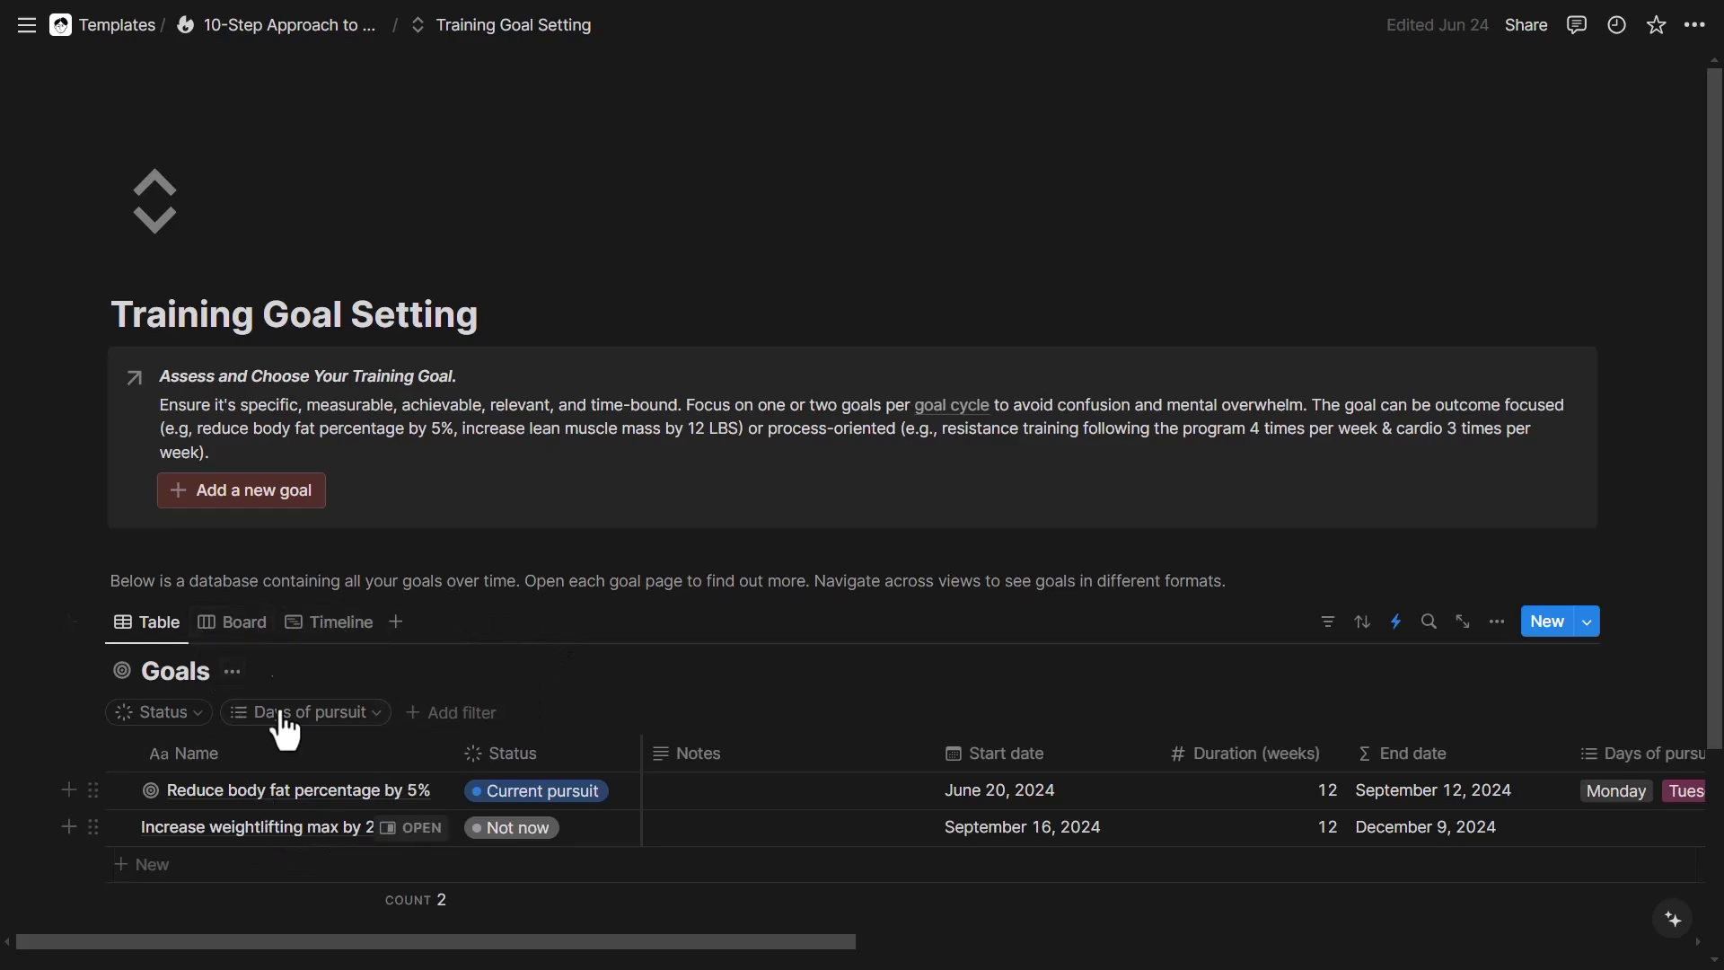
# - View the Goals database as a board and as a timeline scaled by quarter
pyautogui.click(243, 623)
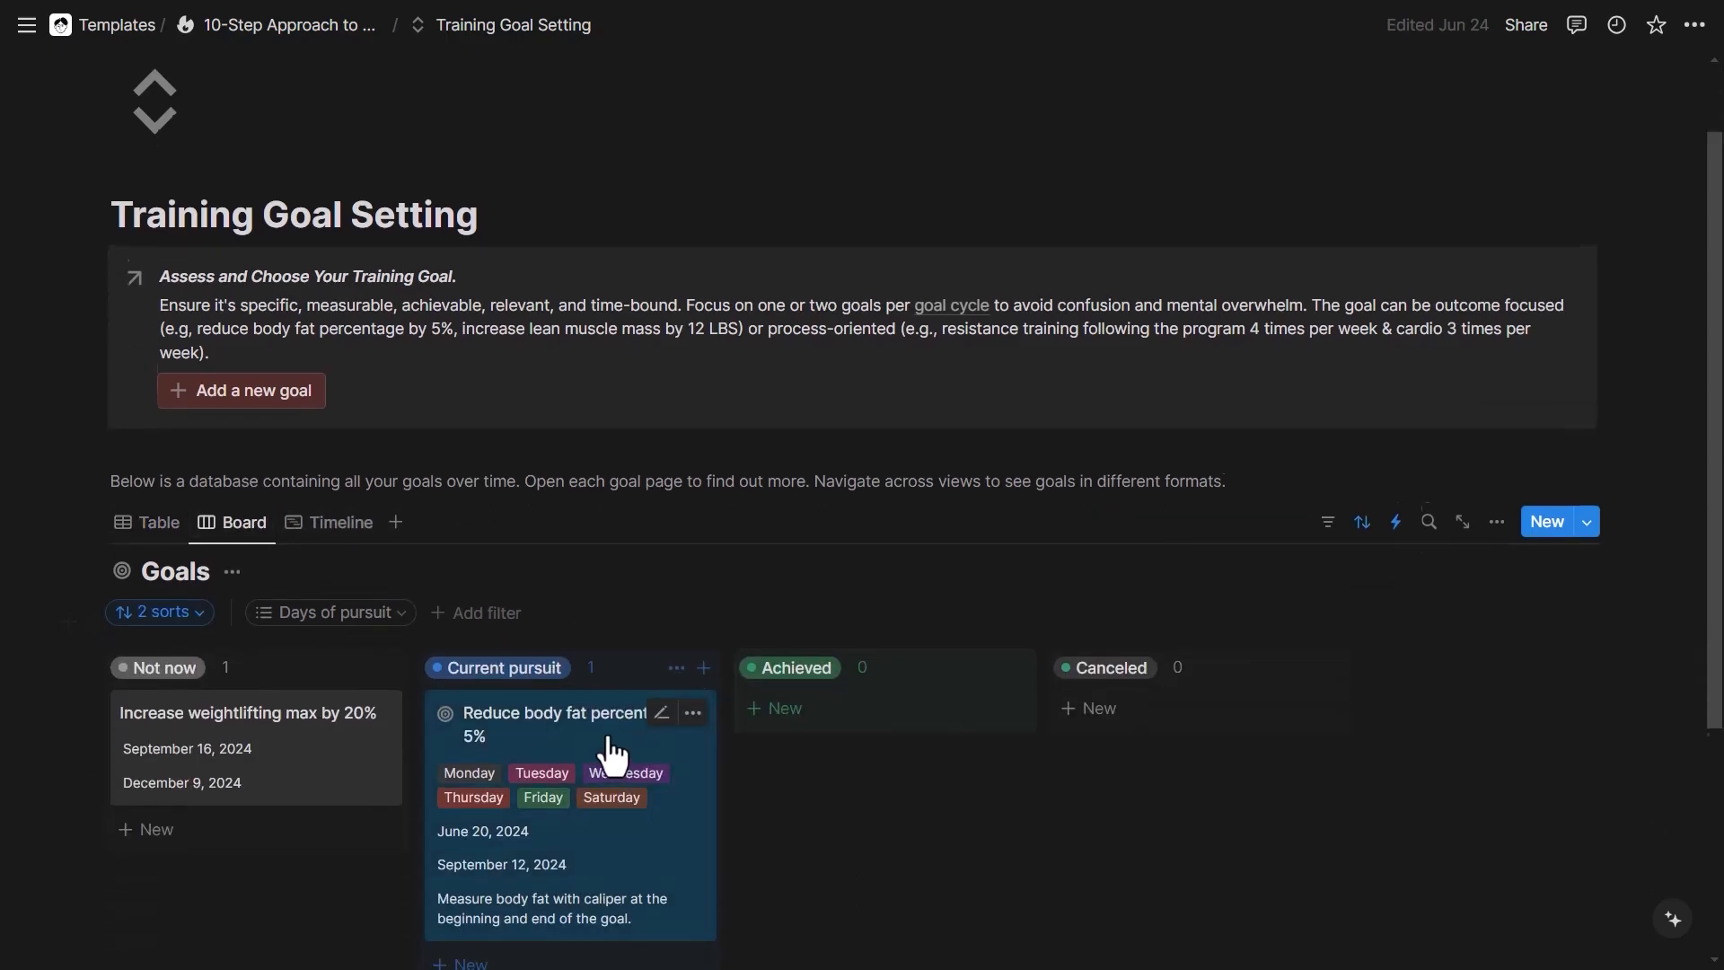
pyautogui.scroll(-1, 724, 758)
pyautogui.click(341, 509)
pyautogui.click(1452, 650)
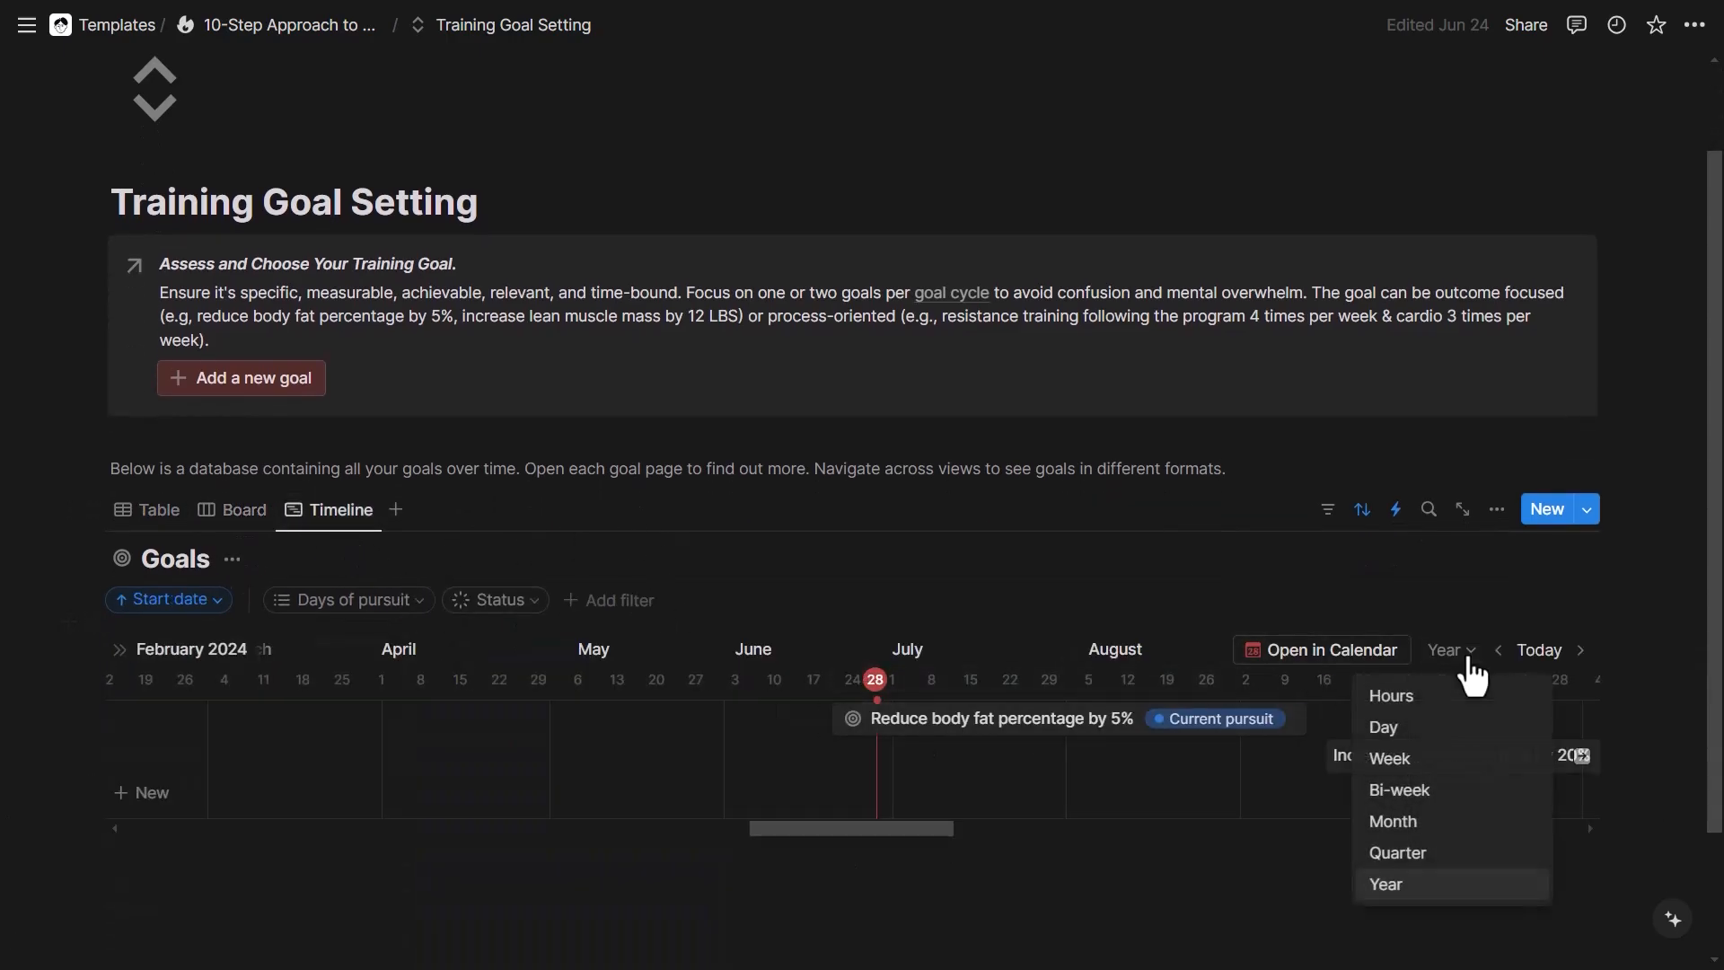
pyautogui.click(1397, 854)
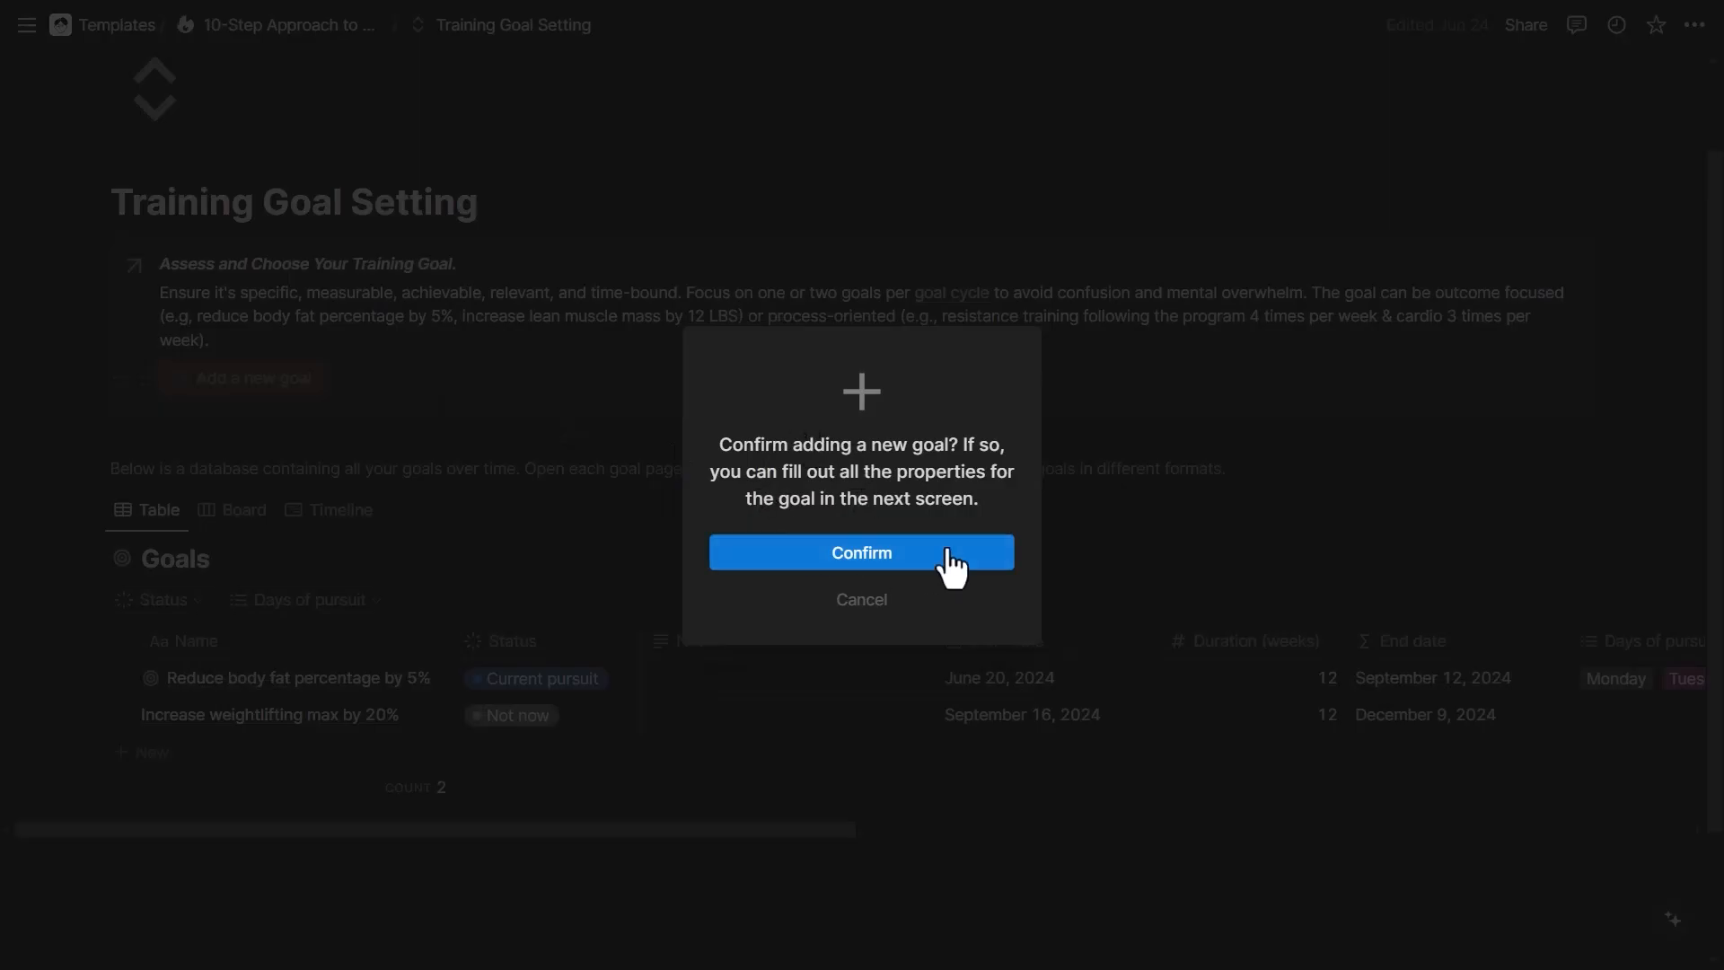
# - Add a new goal named "Run a 10k" with a start date of July 1, 2024 and a duration of 12 weeks
pyautogui.click(812, 550)
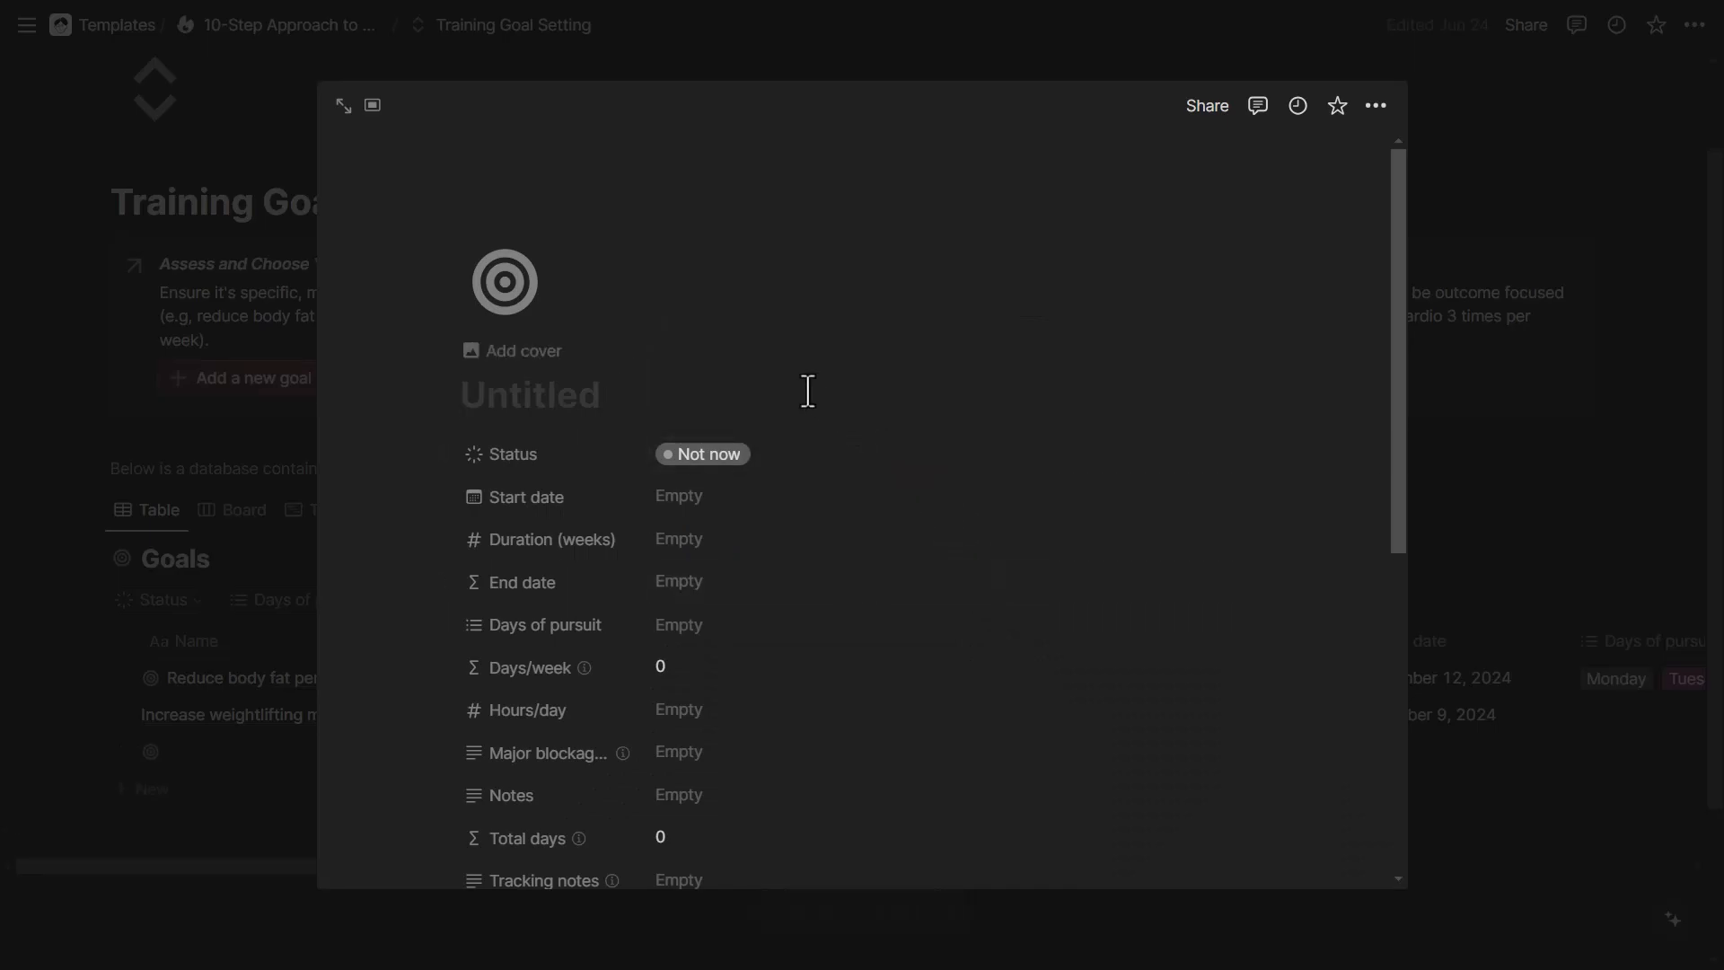
pyautogui.write('Run a 10k')
pyautogui.click(812, 453)
pyautogui.click(566, 600)
pyautogui.click(712, 500)
pyautogui.click(690, 665)
pyautogui.click(722, 542)
pyautogui.write('12')
pyautogui.press('Return')
# - Set the goal's days of pursuit to Monday, Wednesday, Friday and Saturday, and its hours per day to 2
pyautogui.scroll(-3, 682, 422)
pyautogui.click(676, 402)
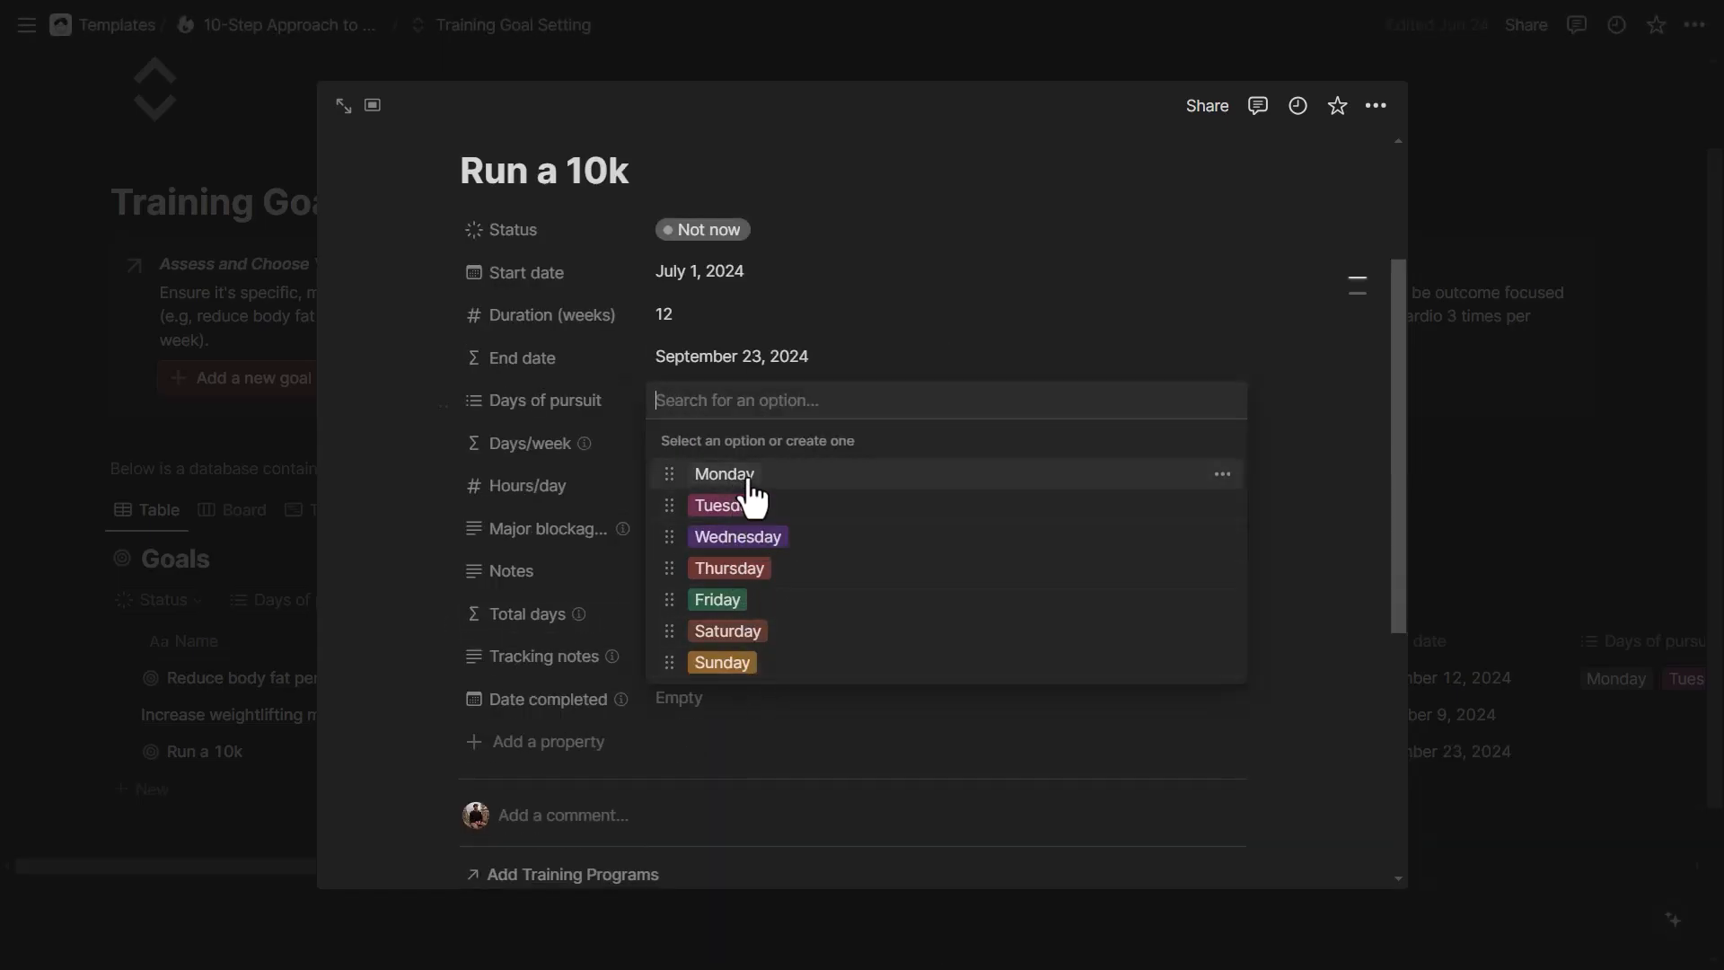
pyautogui.click(726, 502)
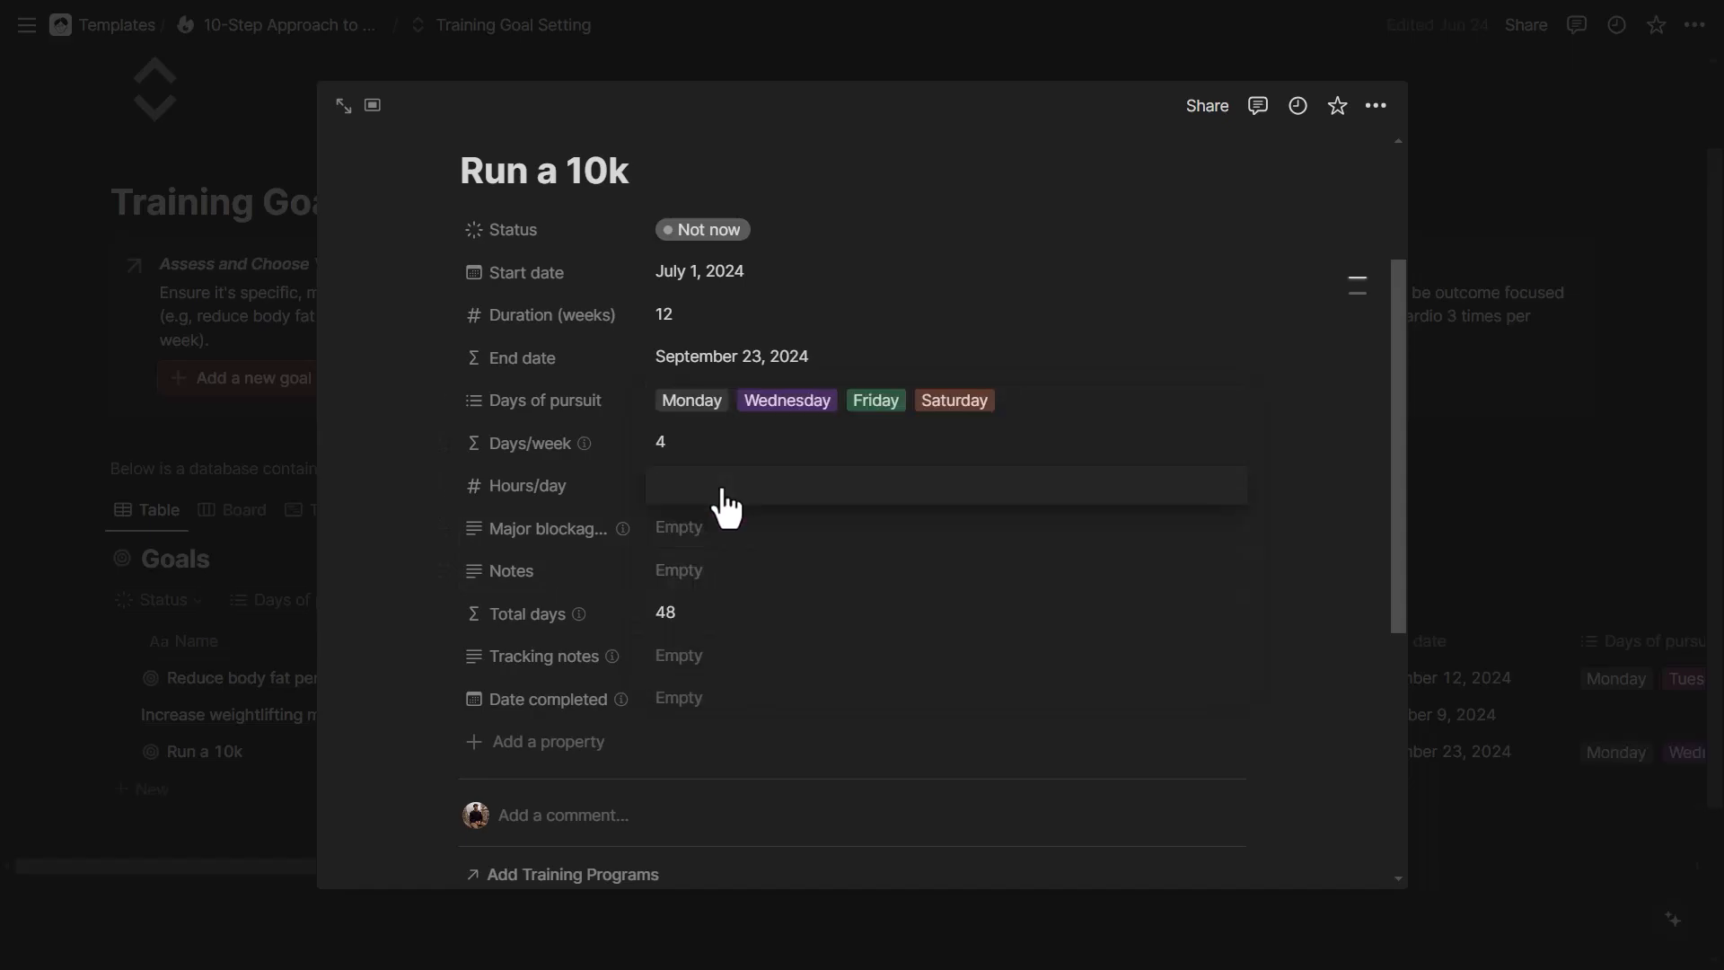
pyautogui.write('2')
pyautogui.press('Return')
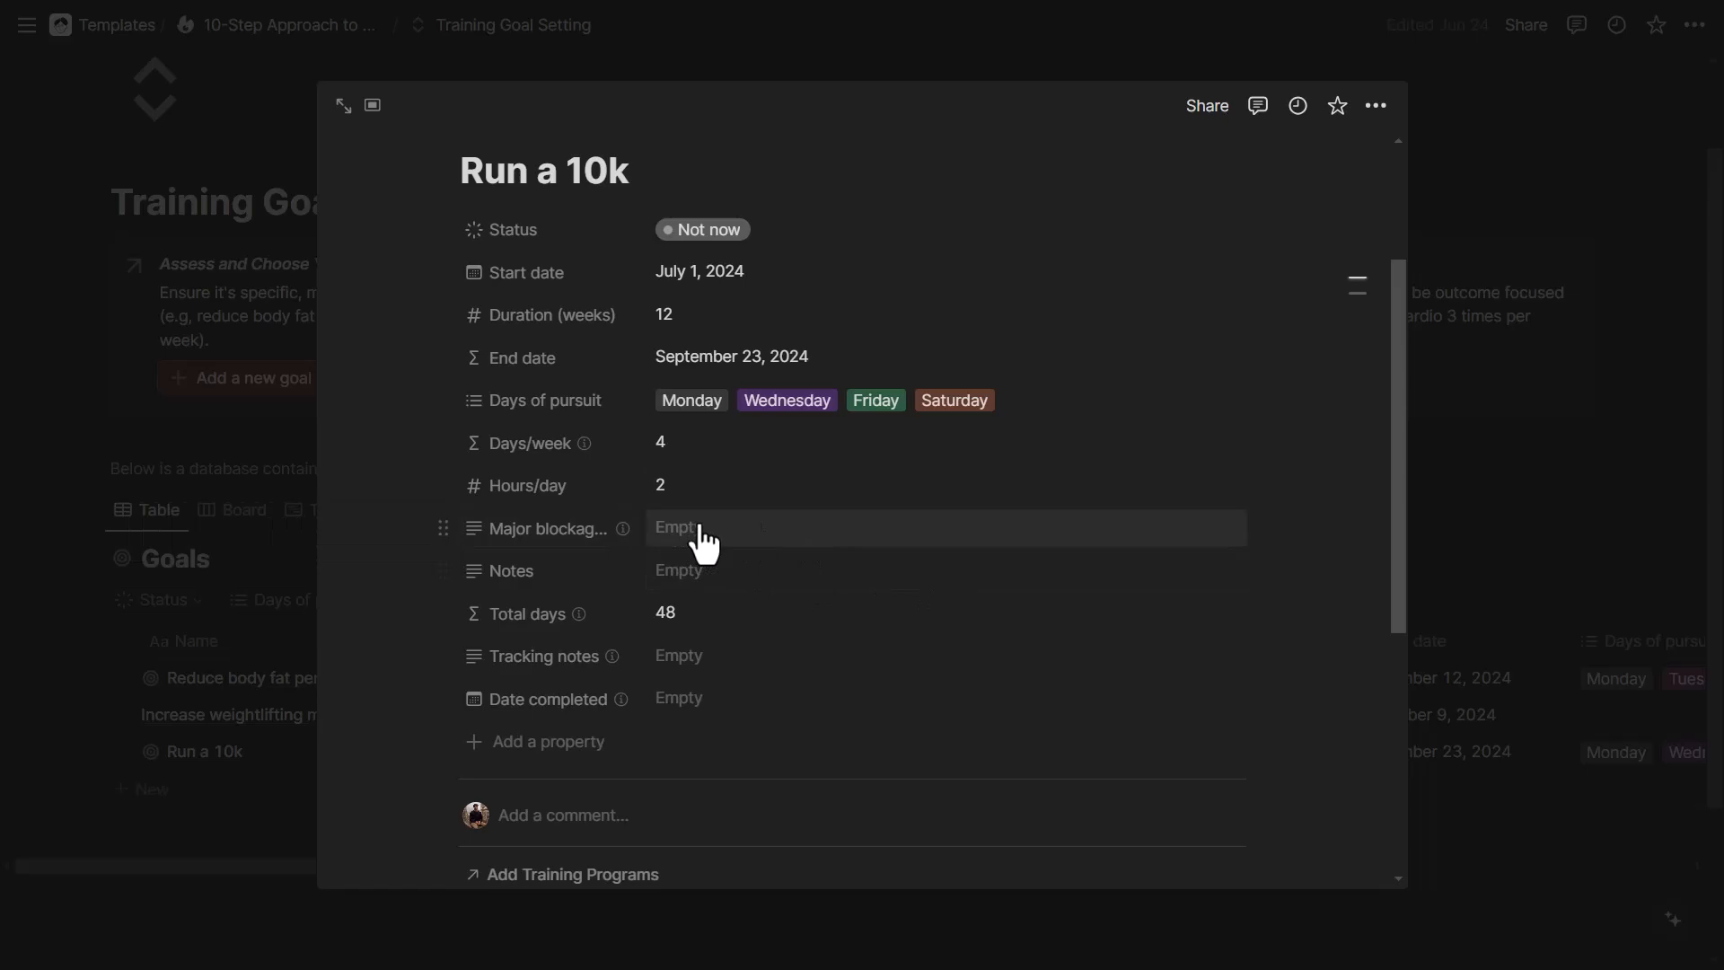
# - Review the goal's Date completed description, status options, journaling notes and related training programs, and close the goal
pyautogui.scroll(-2, 704, 538)
pyautogui.moveTo(613, 557)
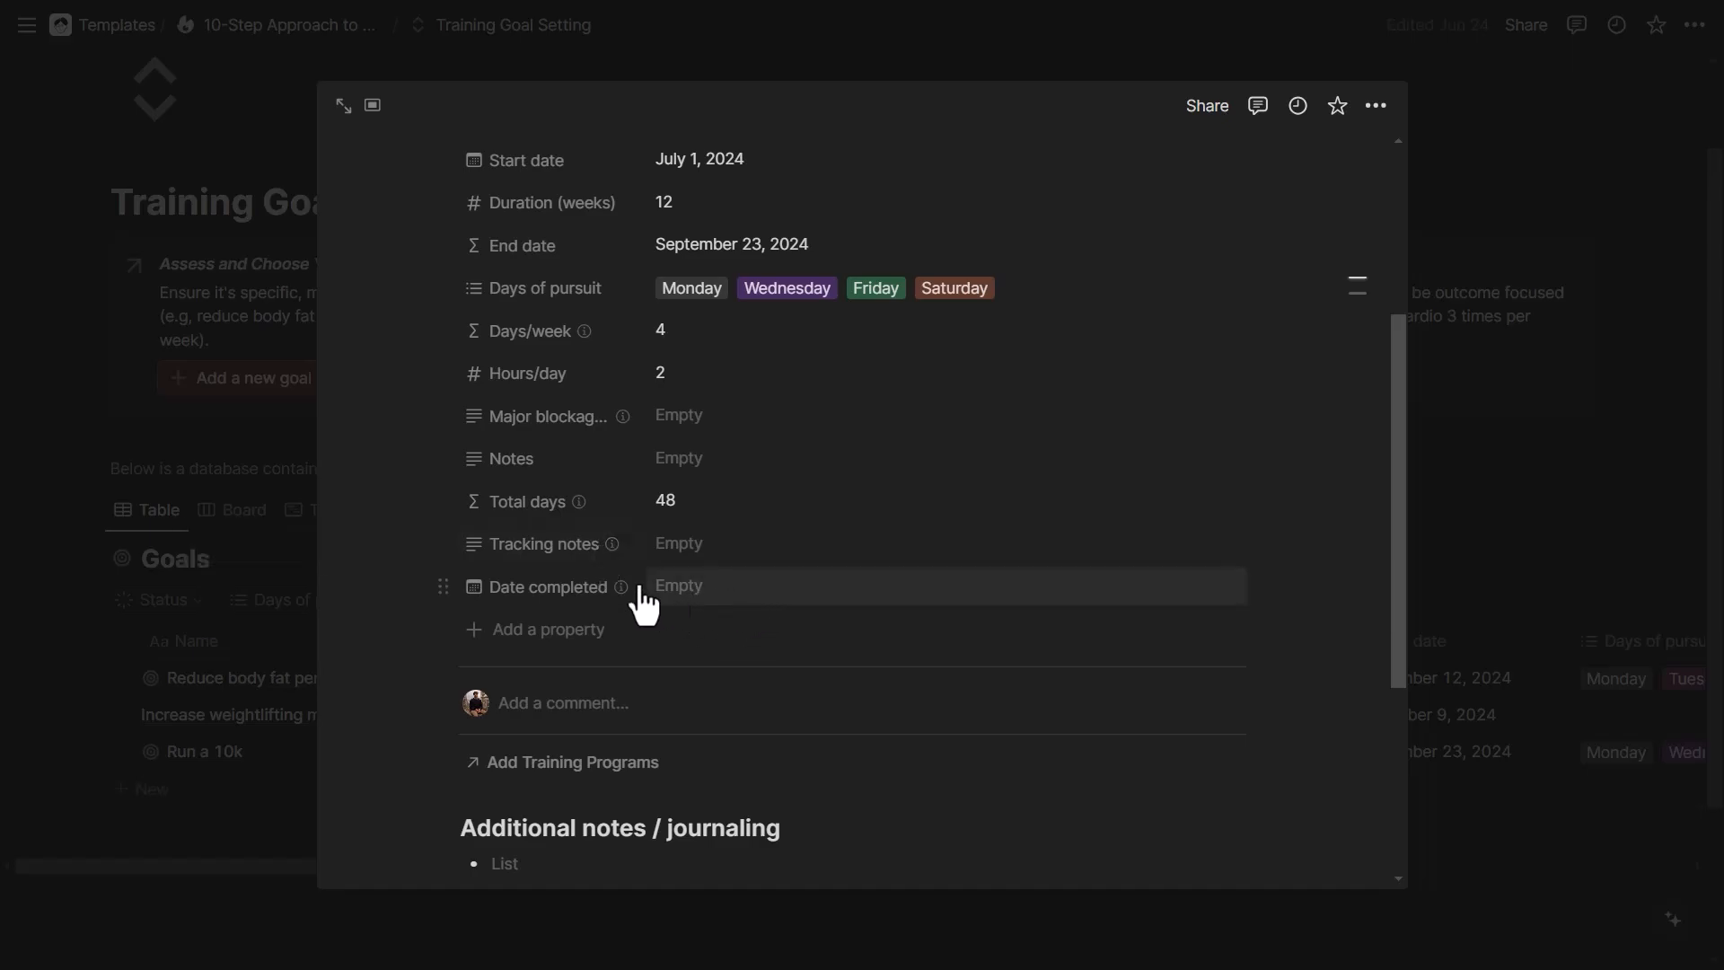
pyautogui.moveTo(535, 606)
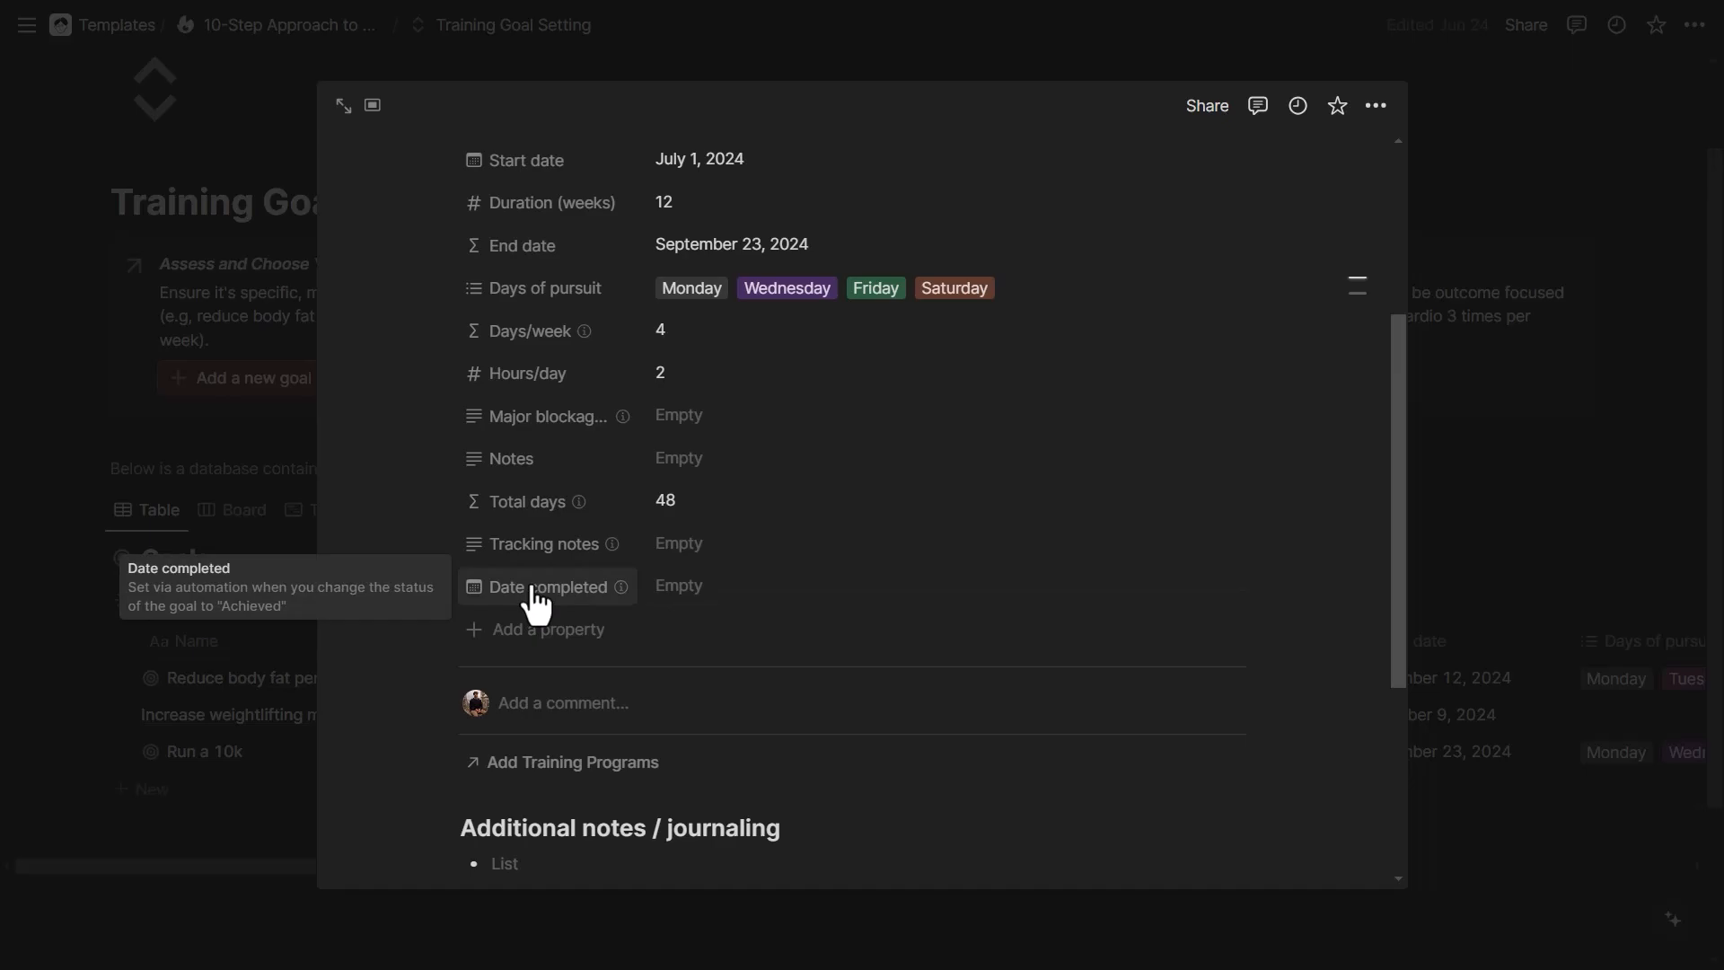
pyautogui.scroll(3, 596, 635)
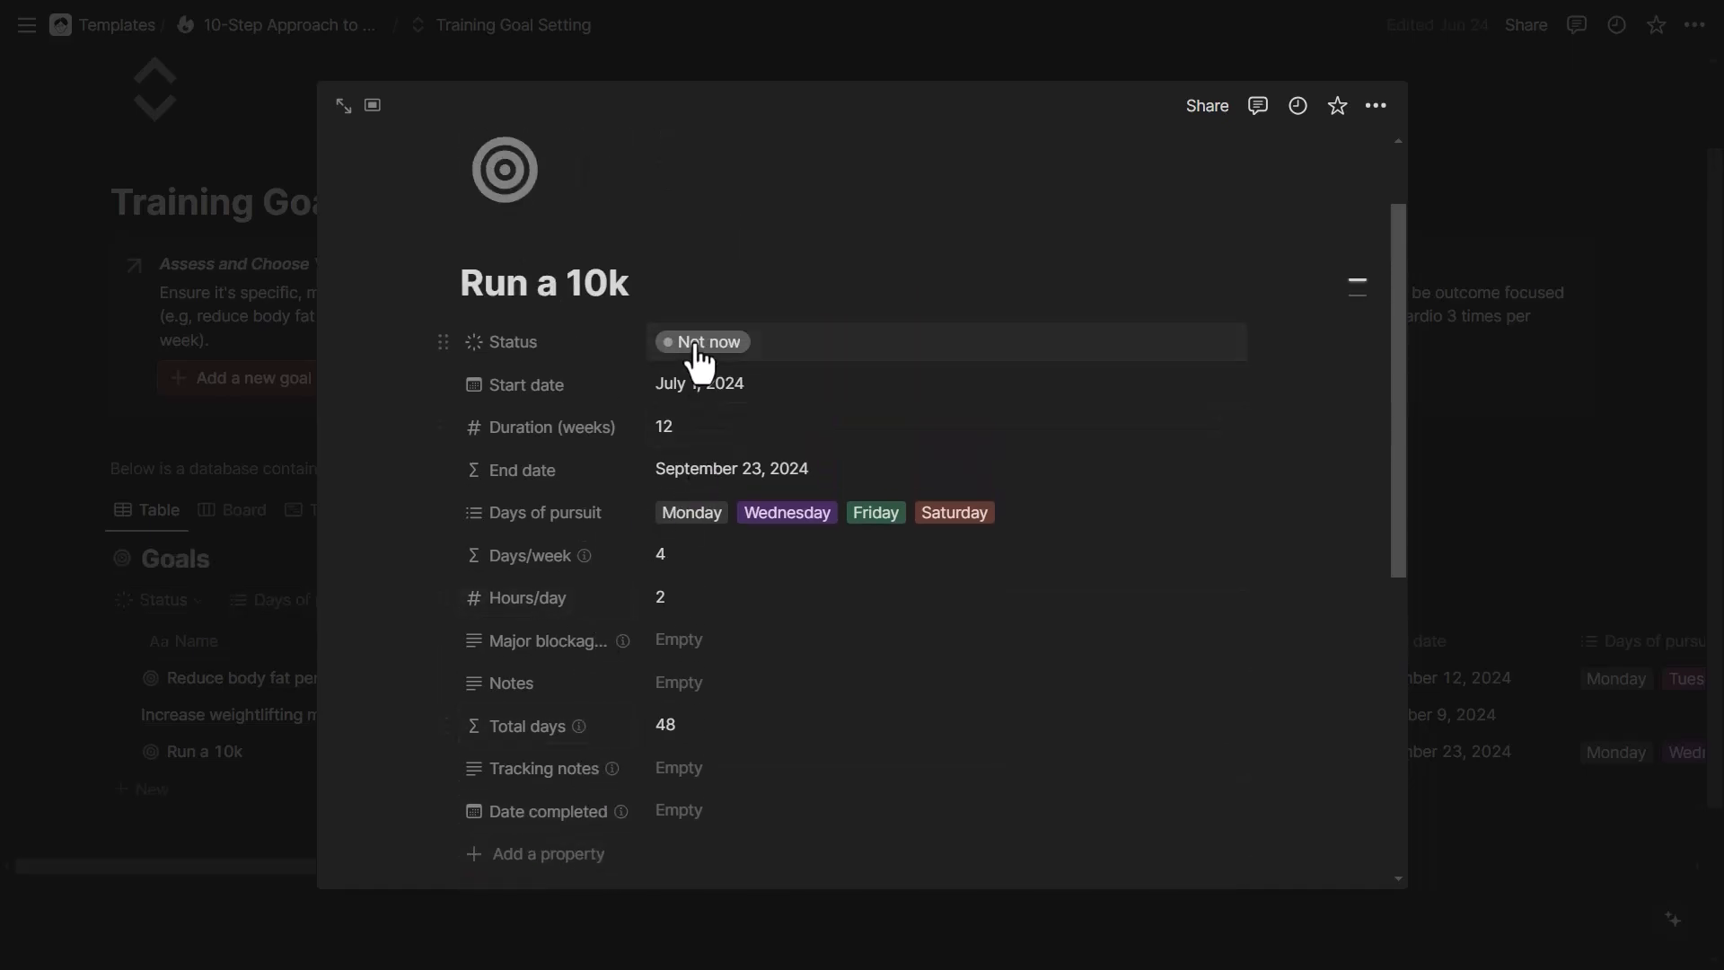
pyautogui.click(698, 343)
pyautogui.click(719, 604)
pyautogui.scroll(-5, 623, 527)
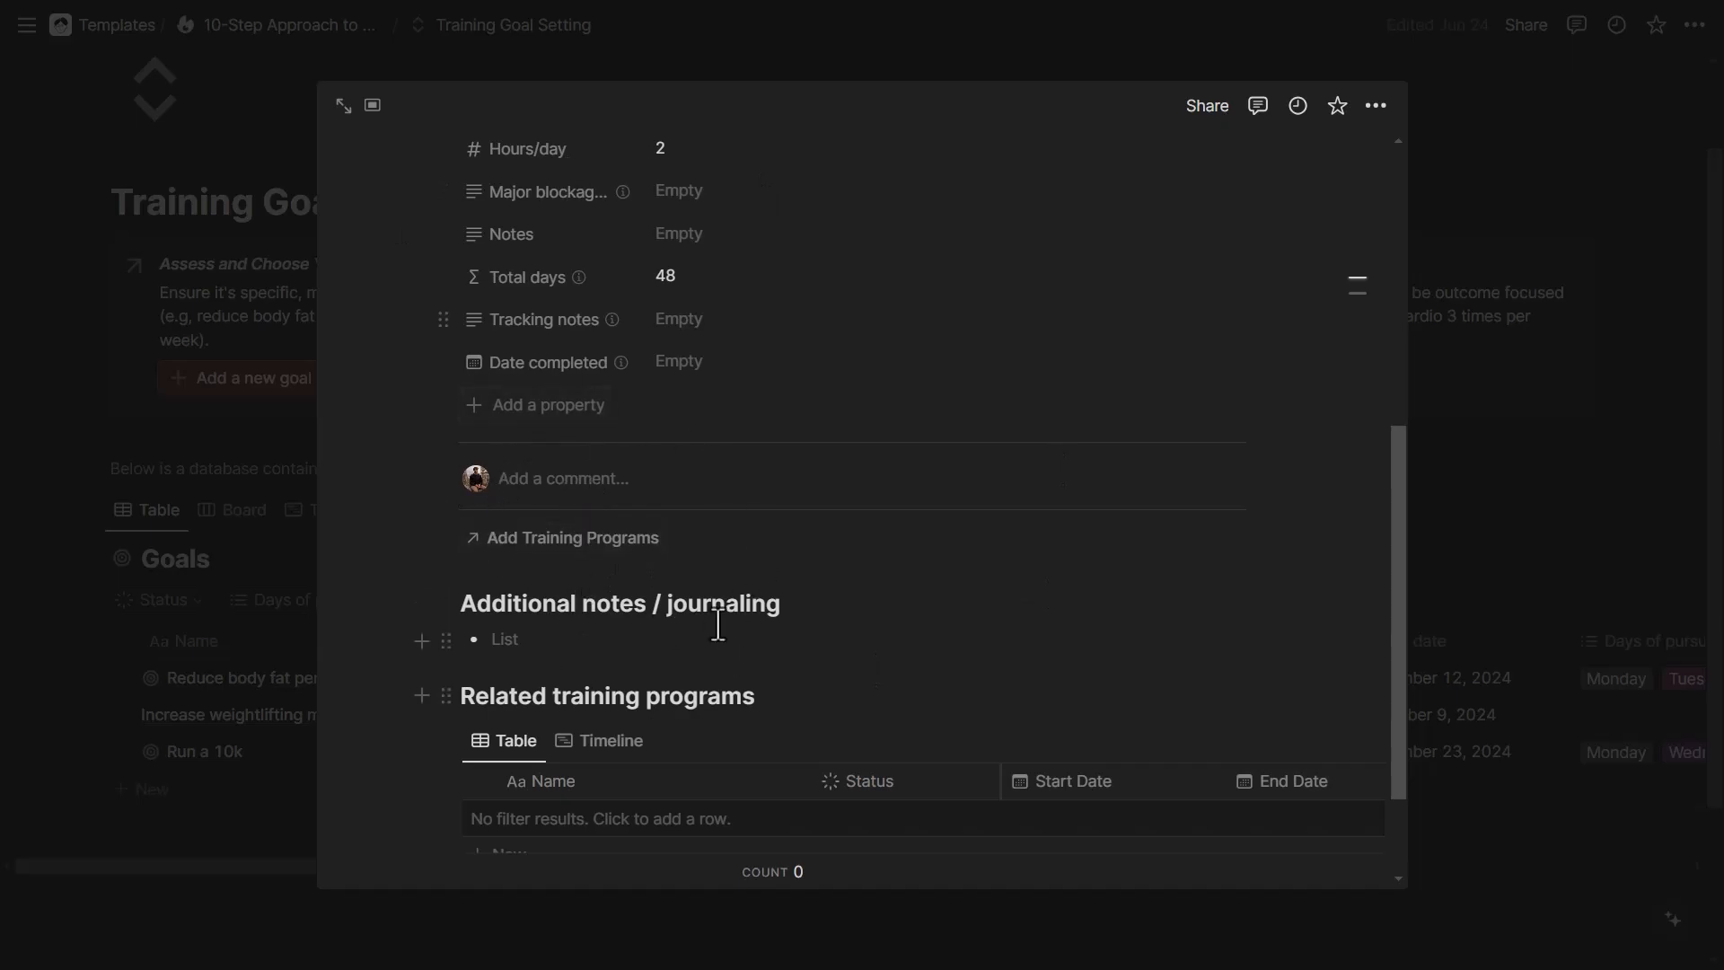
pyautogui.scroll(-3, 610, 575)
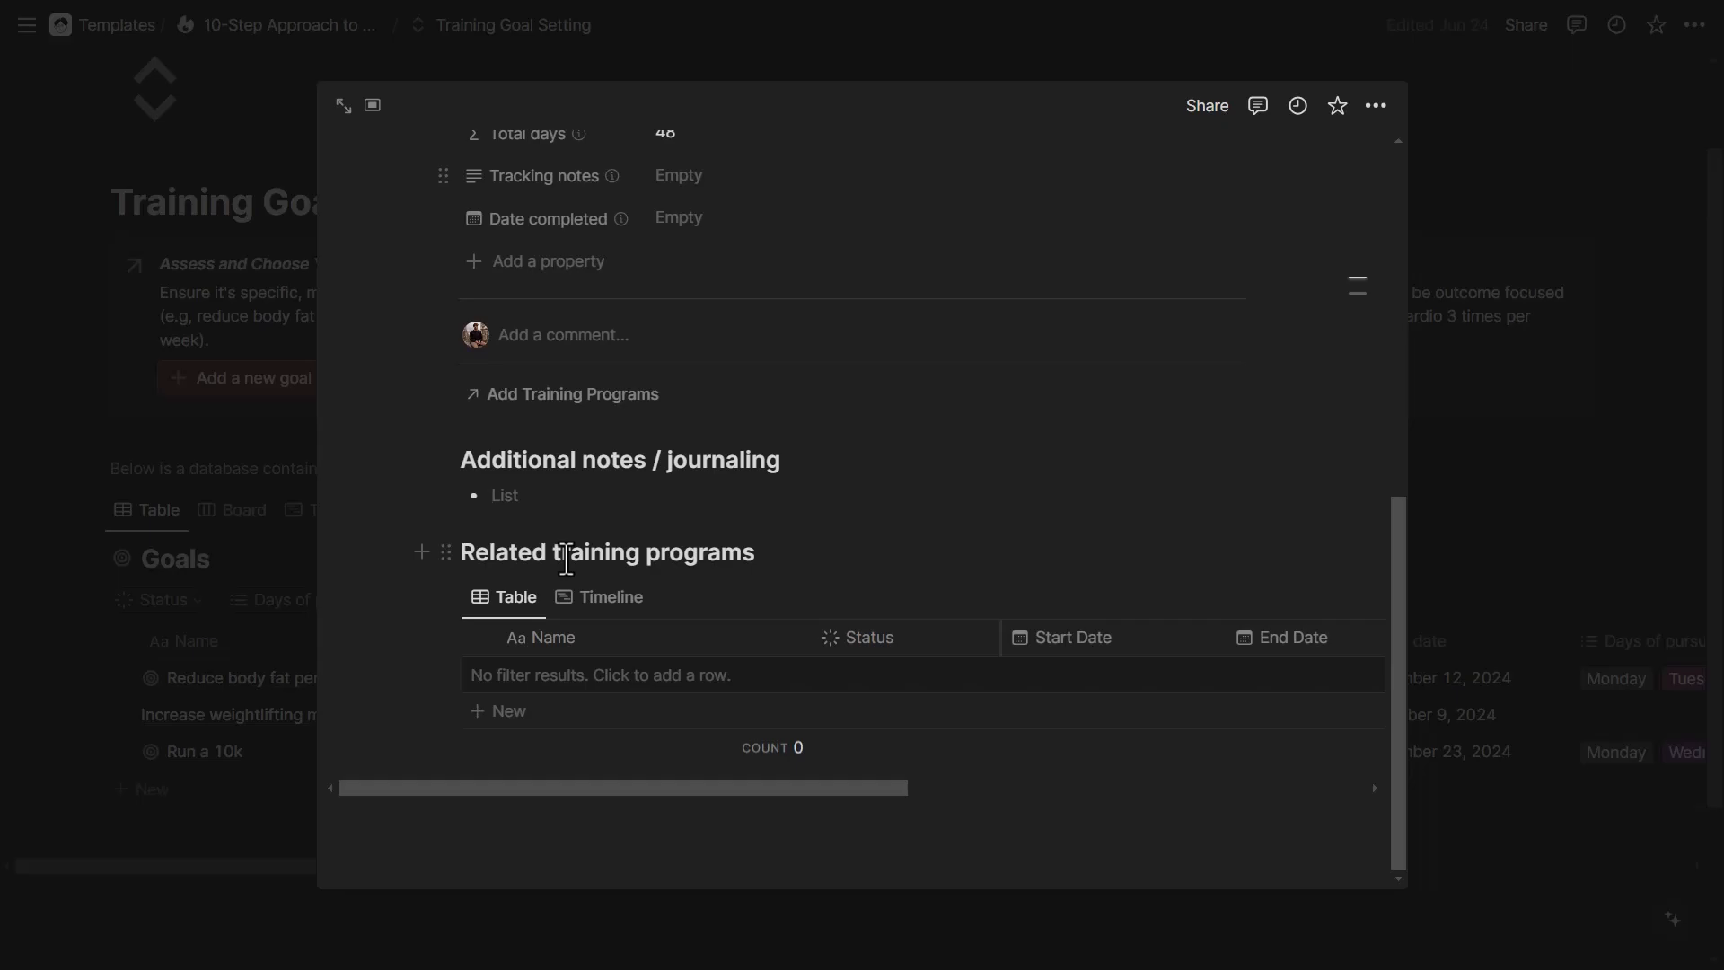
pyautogui.press('Escape')
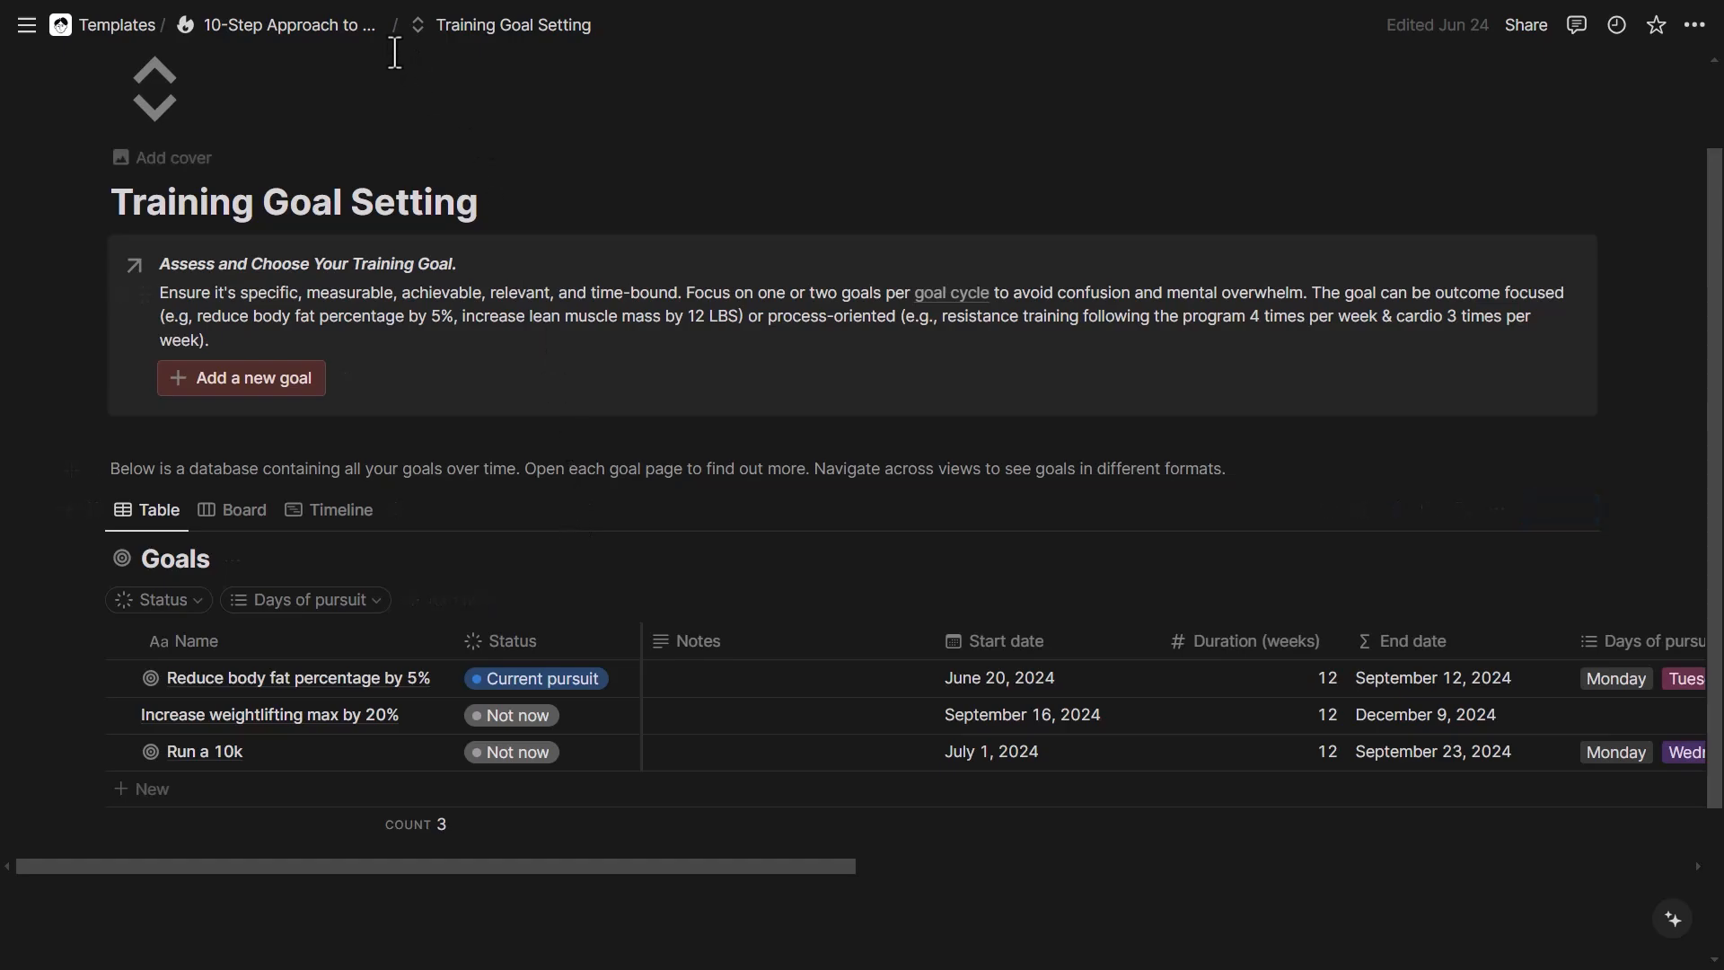
# - Return to the template's main page and open Training Frequency Setting from the weekly sessions section
pyautogui.click(352, 27)
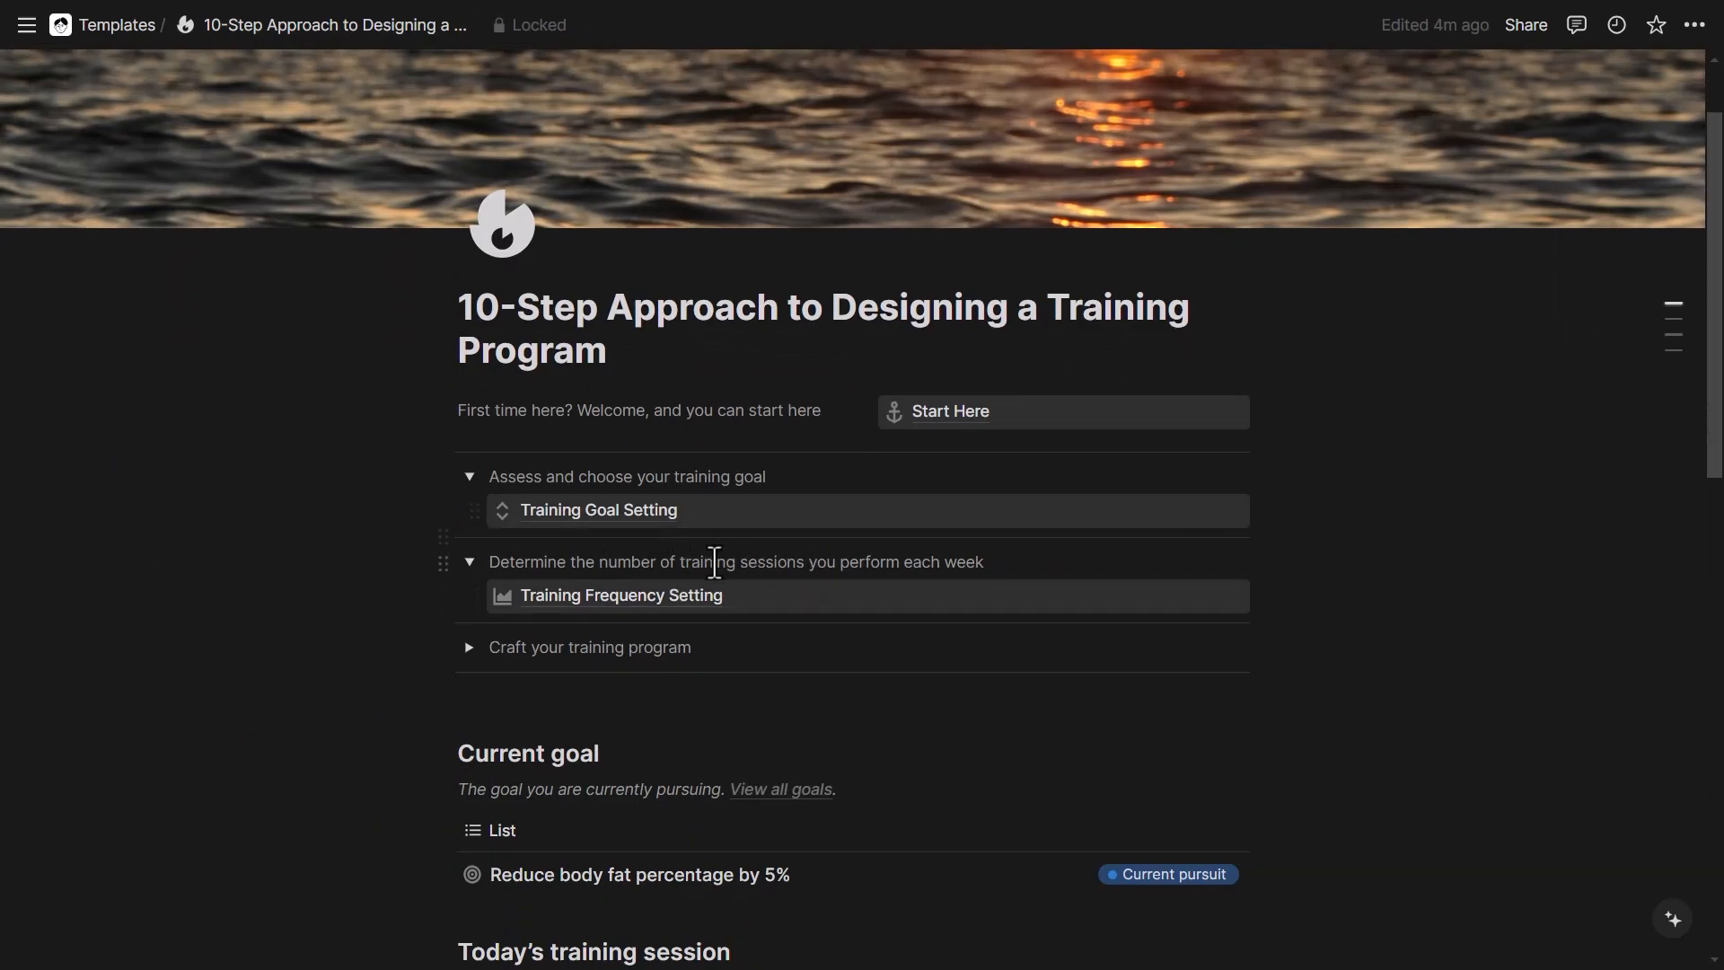
pyautogui.click(1037, 599)
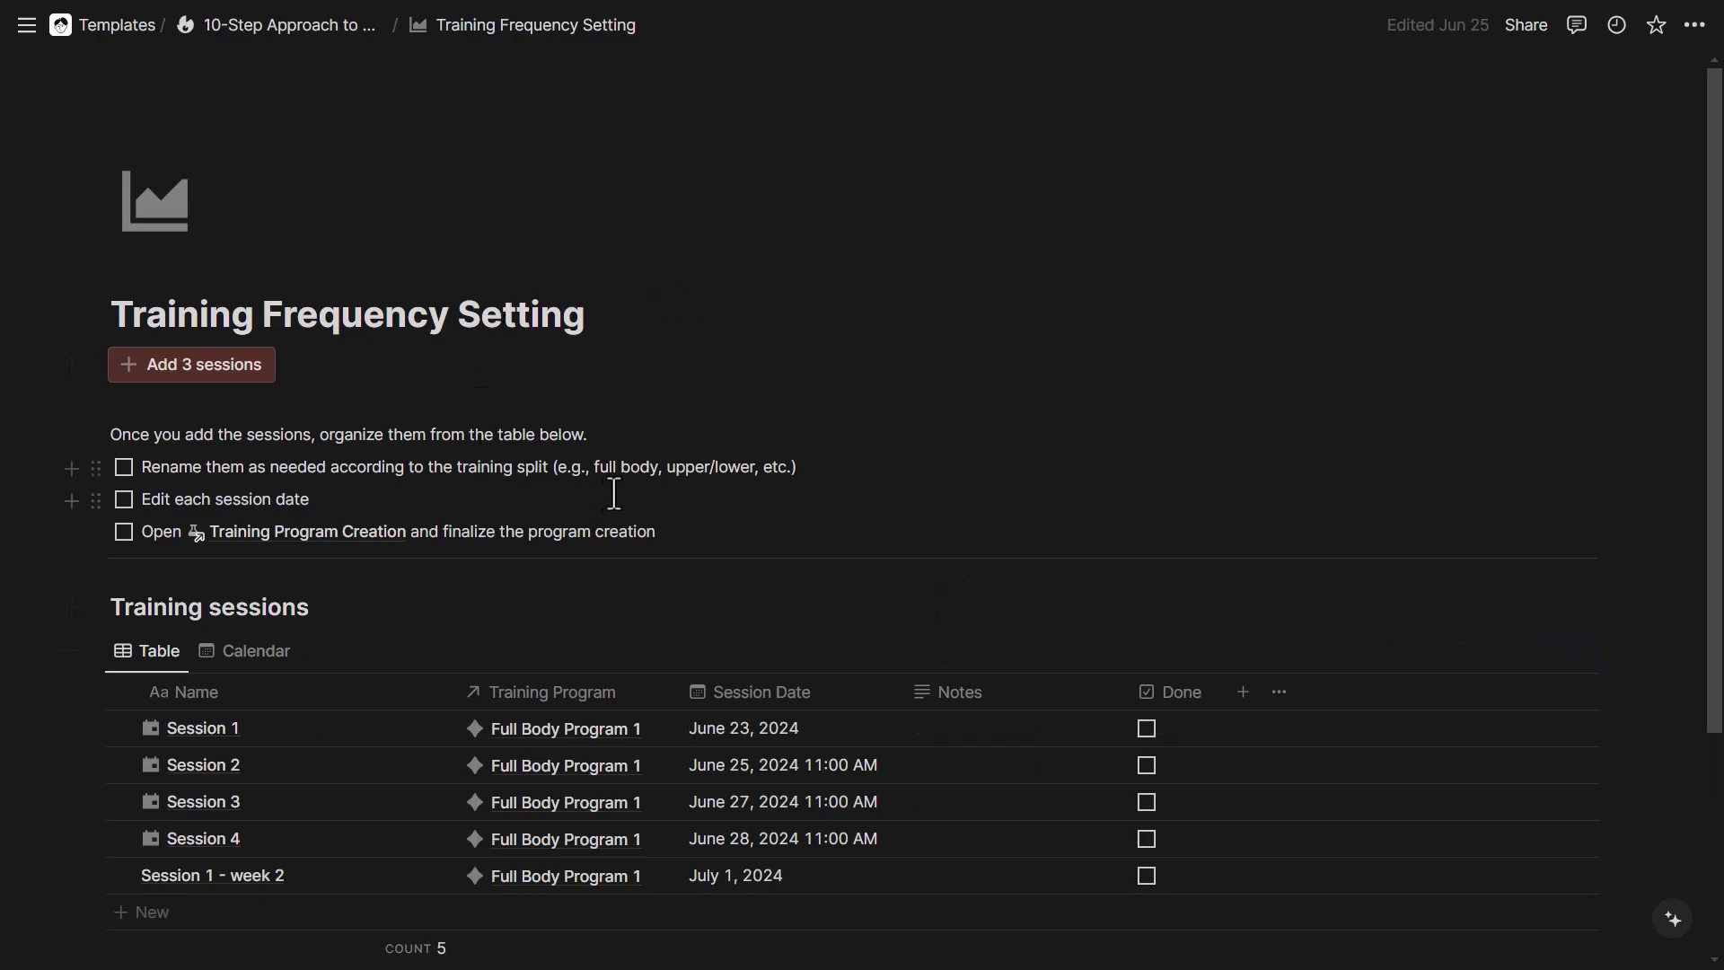
# - Add three sessions to the Training sessions table with the template's Add 3 sessions action and confirm
pyautogui.click(170, 377)
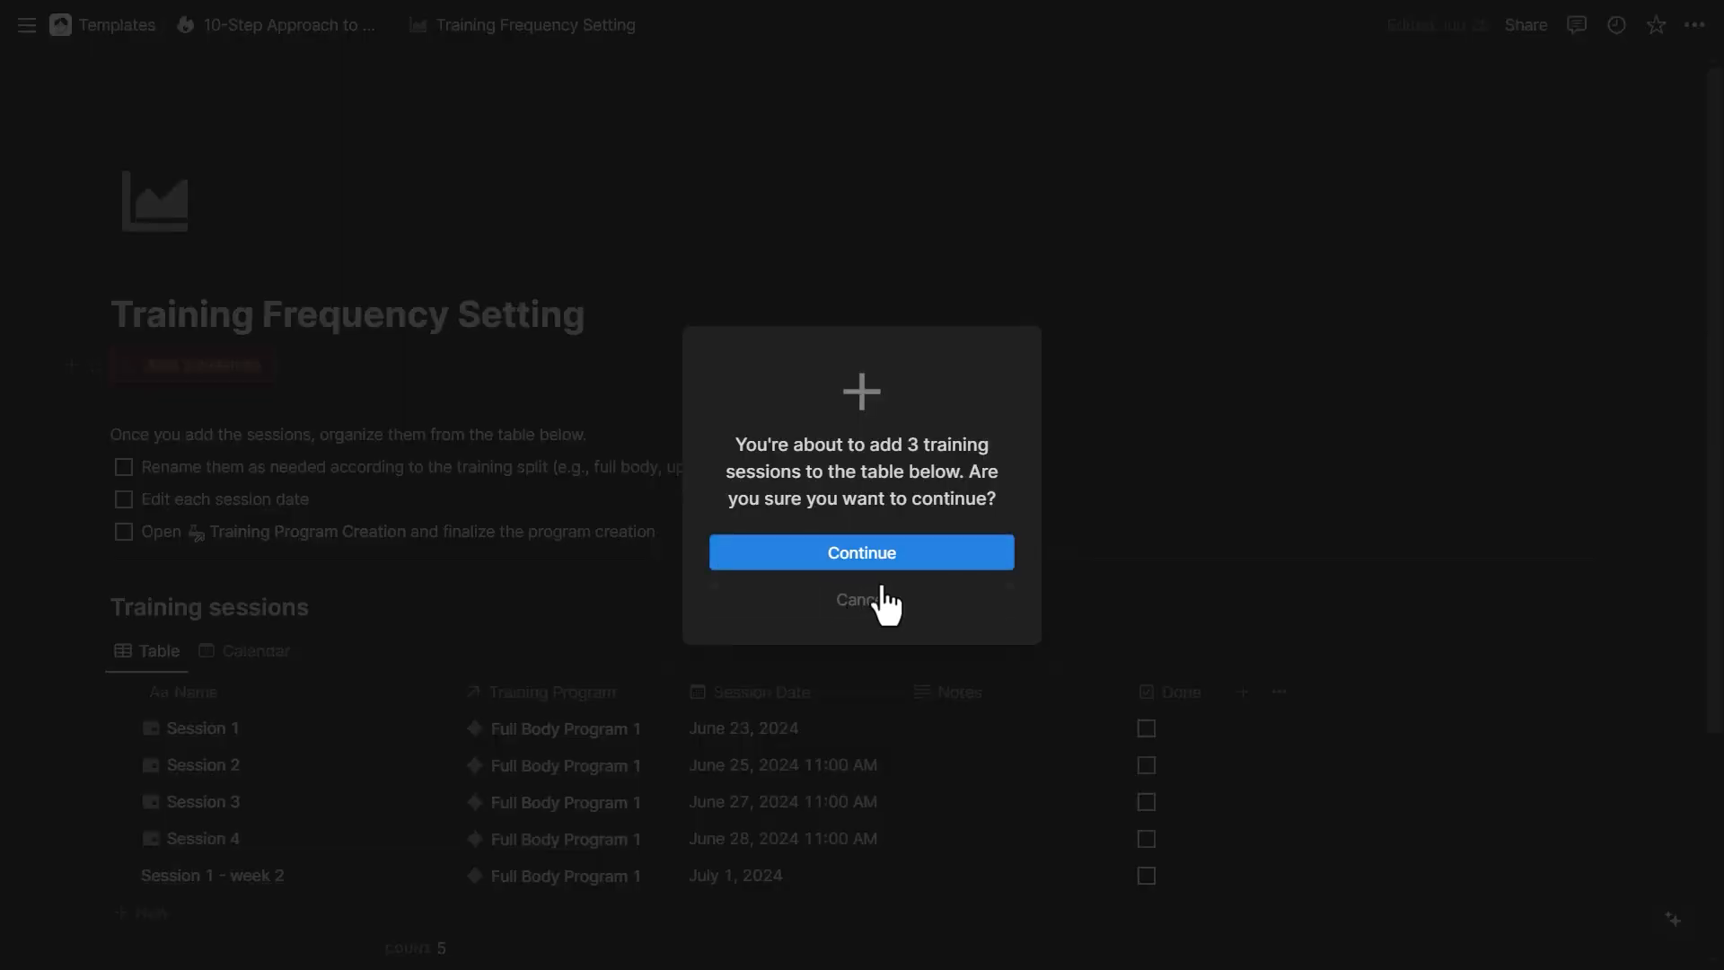
pyautogui.click(835, 562)
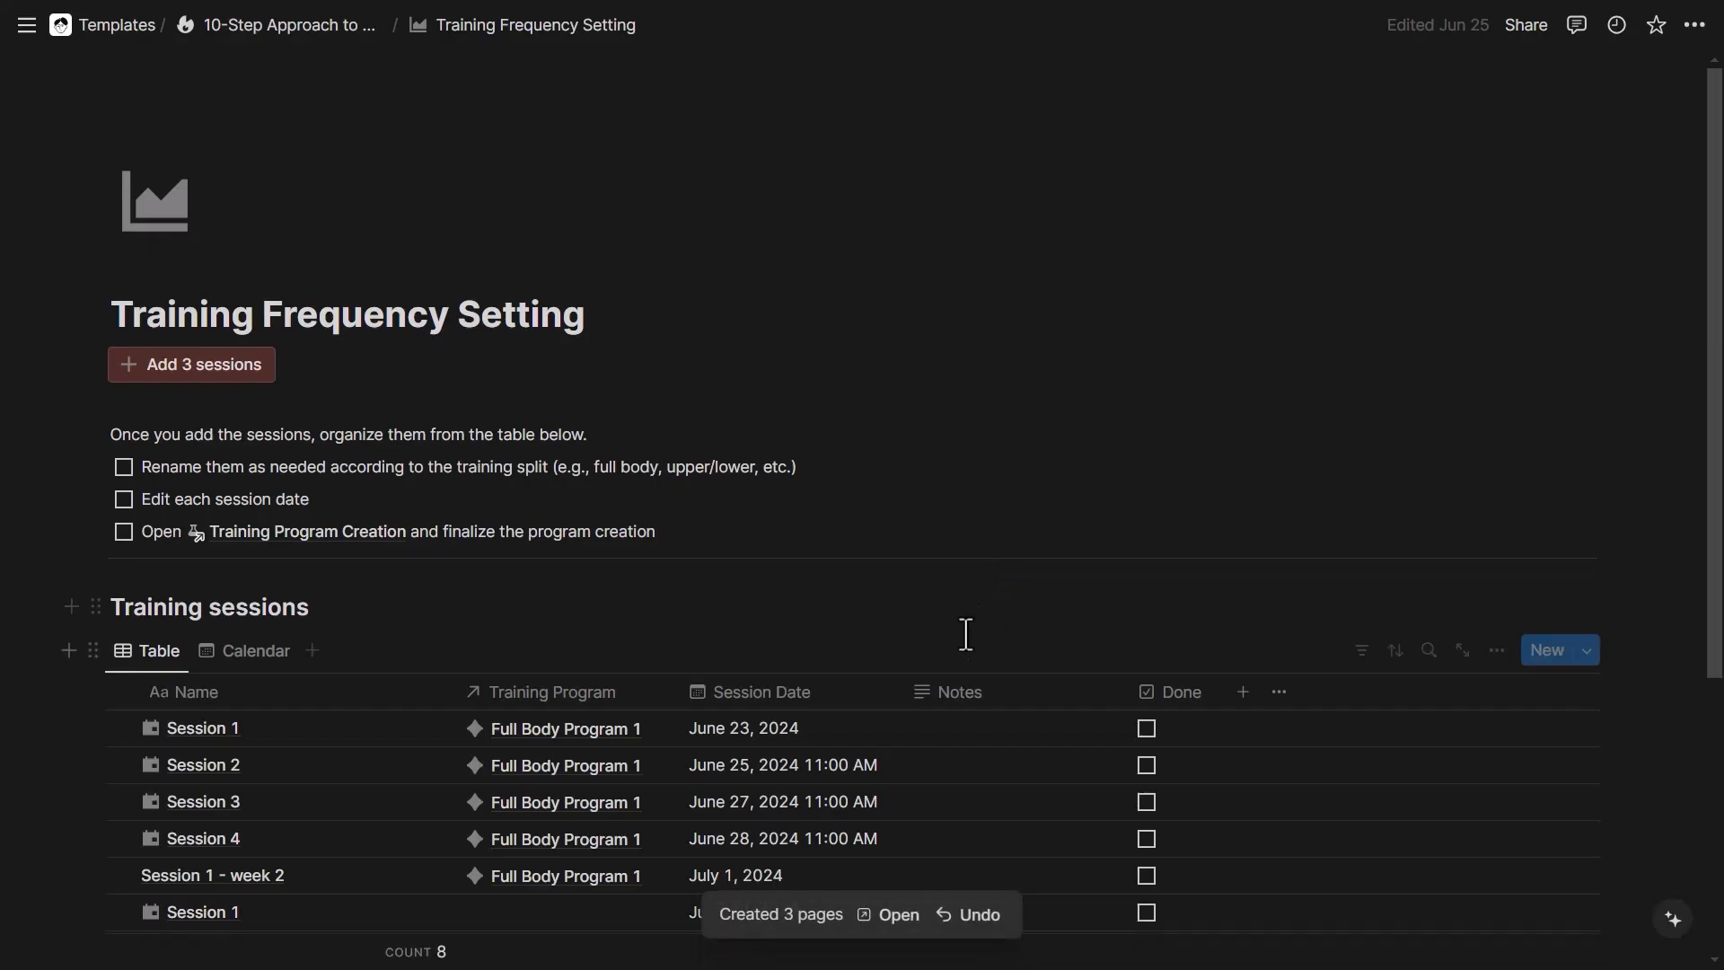
pyautogui.scroll(-3, 979, 610)
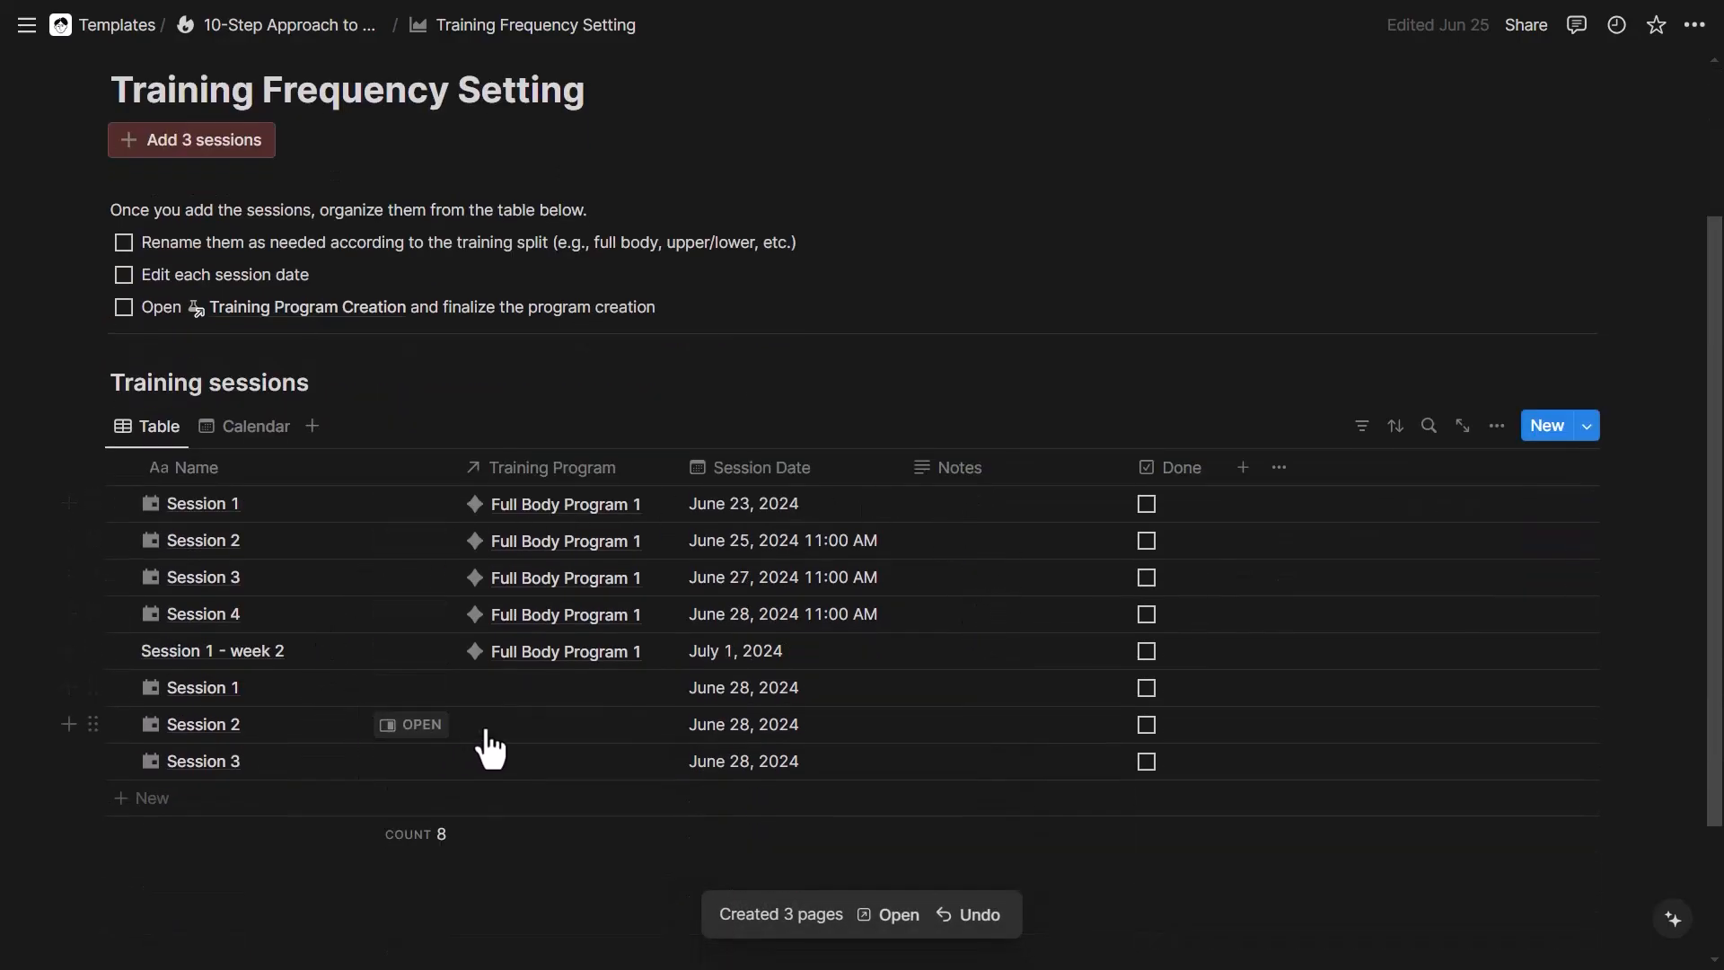
# - Check the date of a newly added session and delete the three new sessions from the table
pyautogui.click(719, 689)
pyautogui.press('Escape')
pyautogui.click(756, 429)
pyautogui.moveTo(52, 693); pyautogui.dragTo(266, 755)
pyautogui.press('Delete')
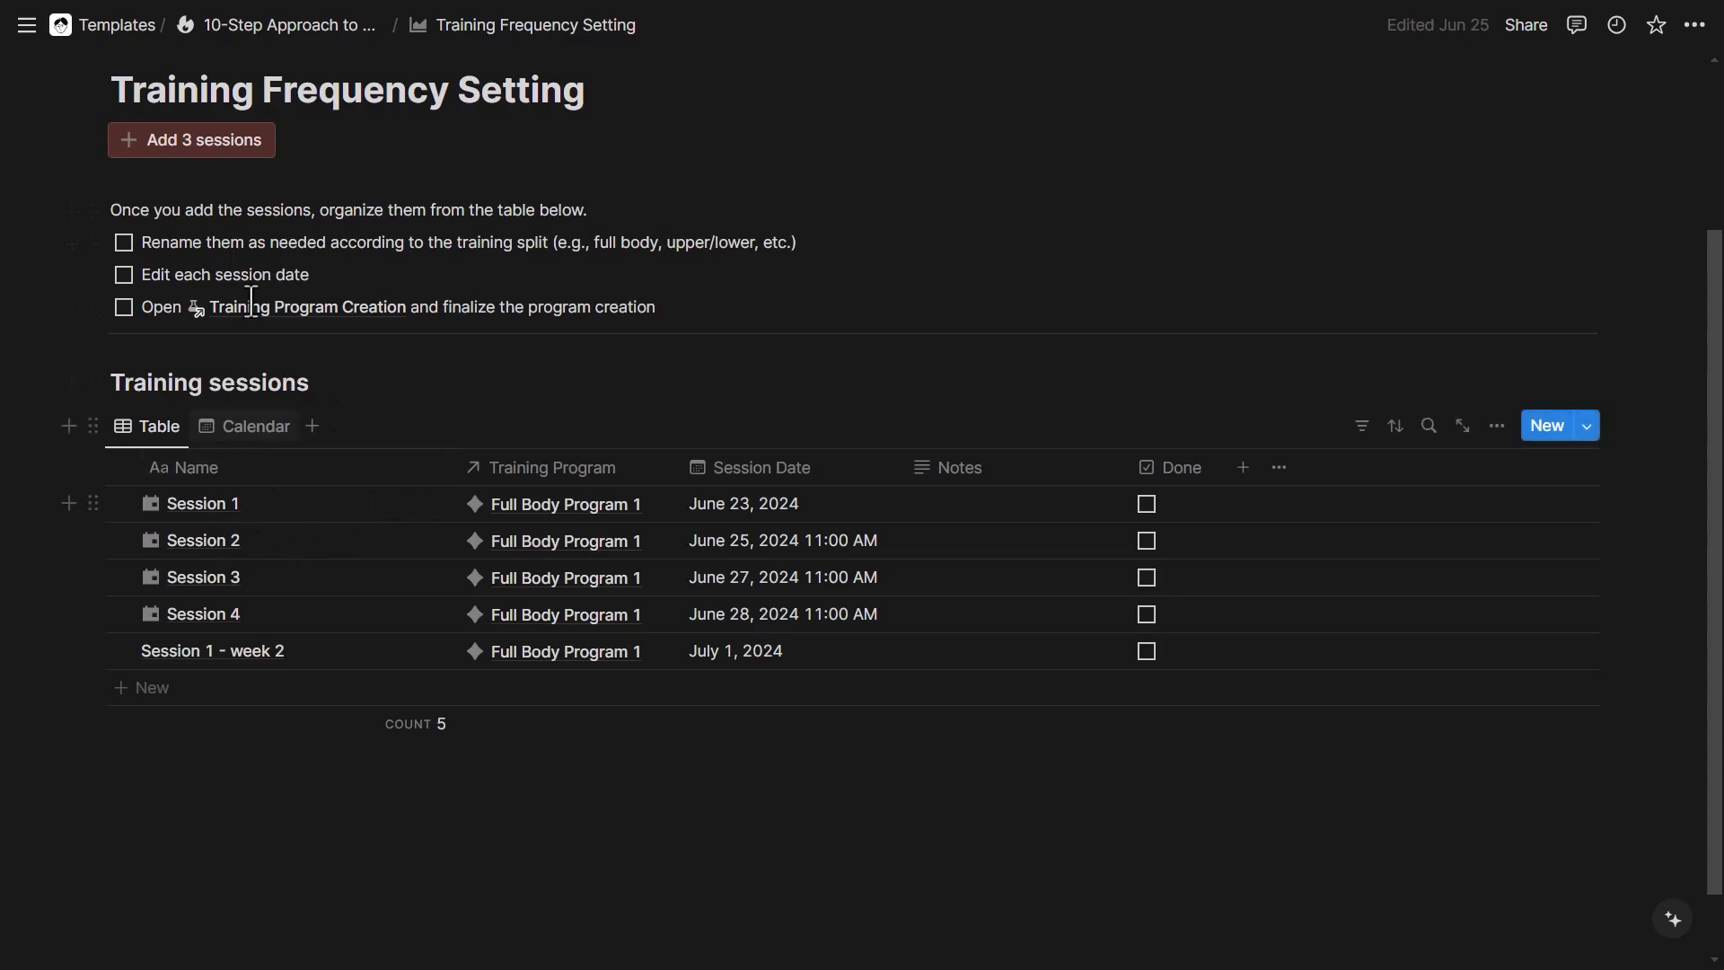
# - Highlight the renaming instruction and rename the first training session from the table as "Full body 1"
pyautogui.tripleClick(228, 244)
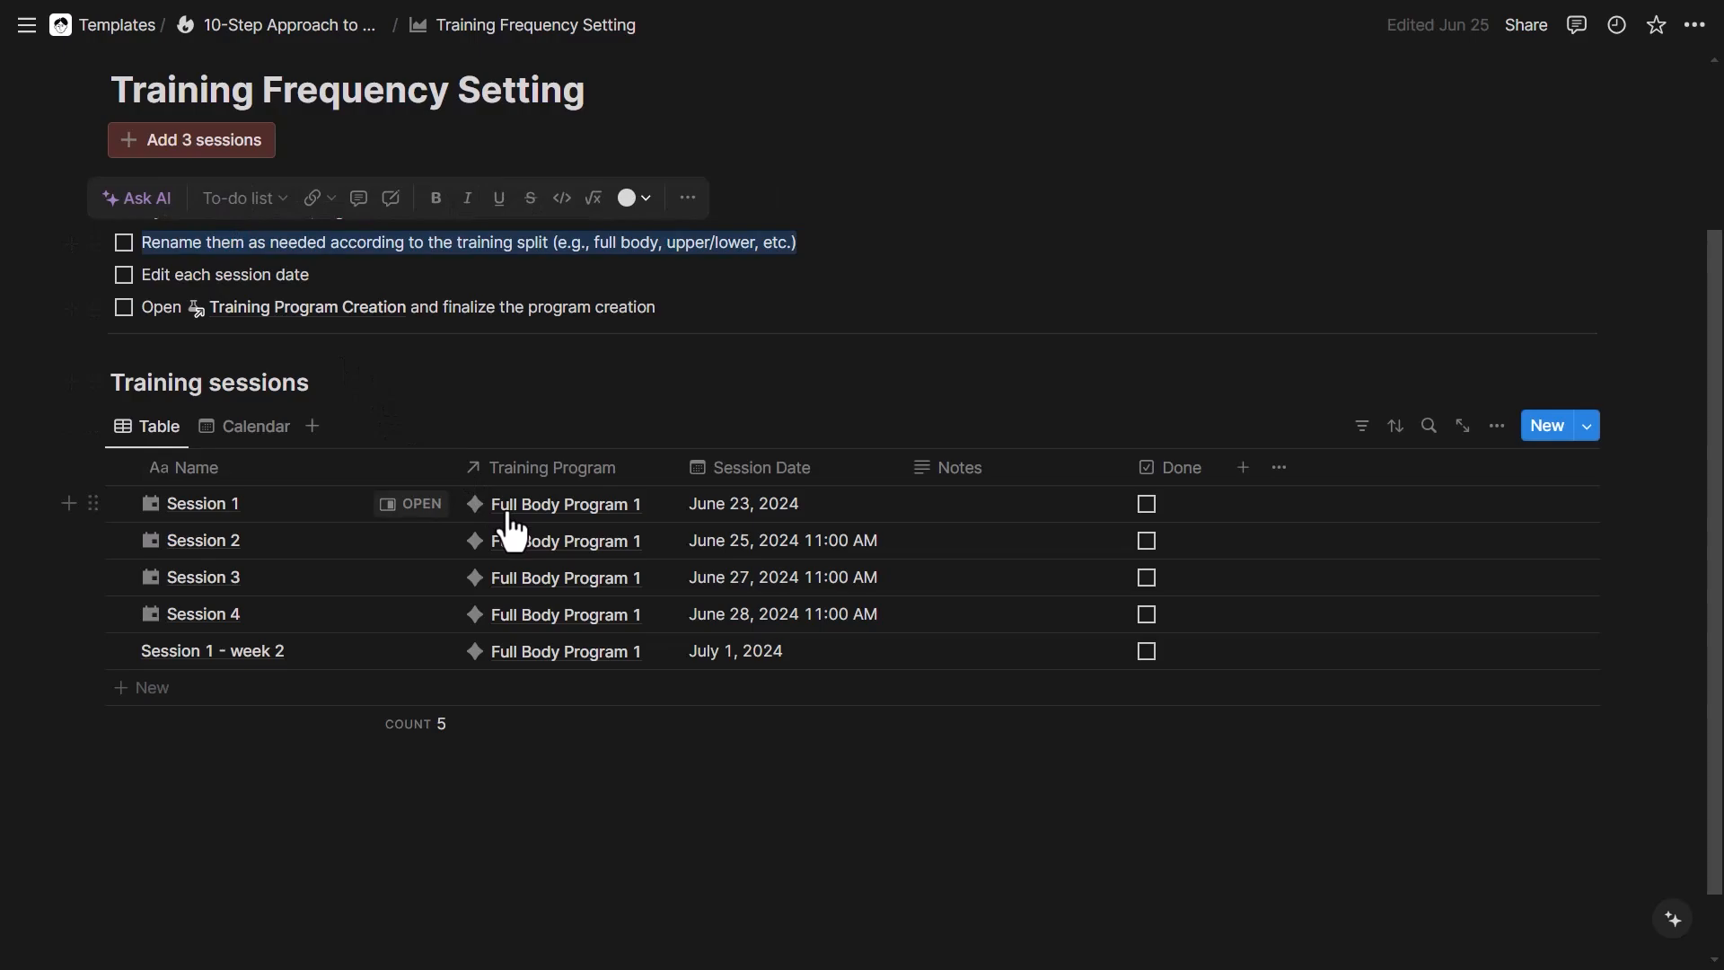
pyautogui.click(192, 504)
pyautogui.moveTo(154, 501); pyautogui.dragTo(221, 503)
pyautogui.write('Full body 1')
pyautogui.click(191, 547)
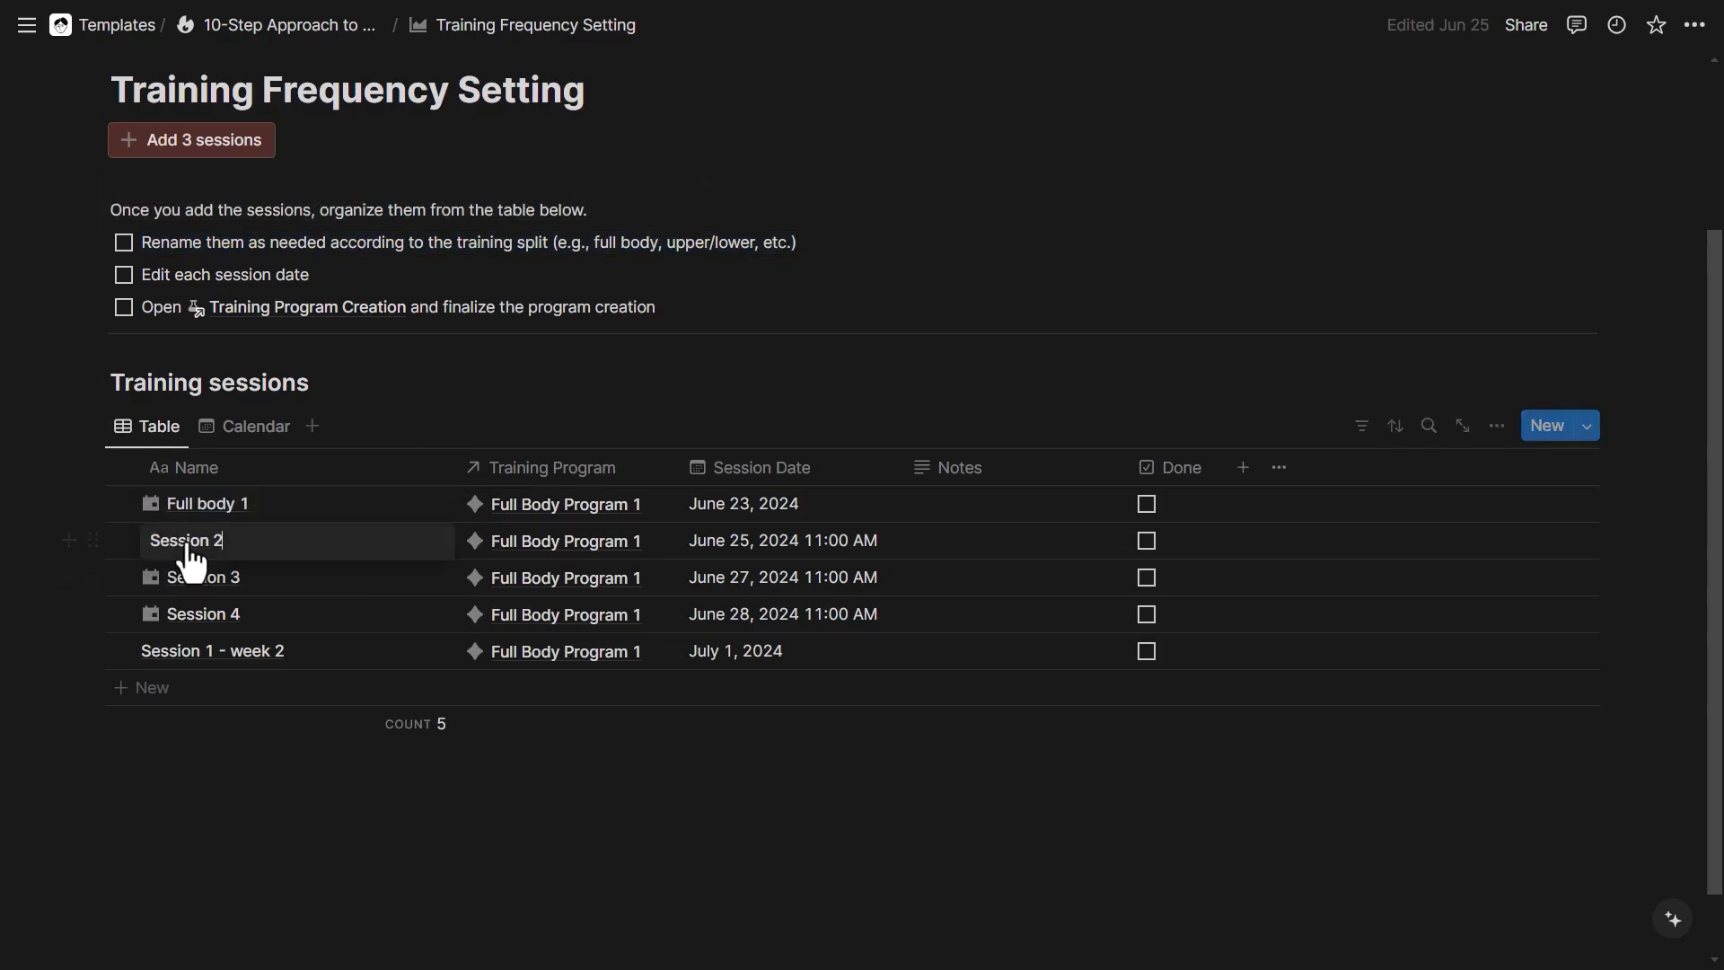
pyautogui.click(250, 616)
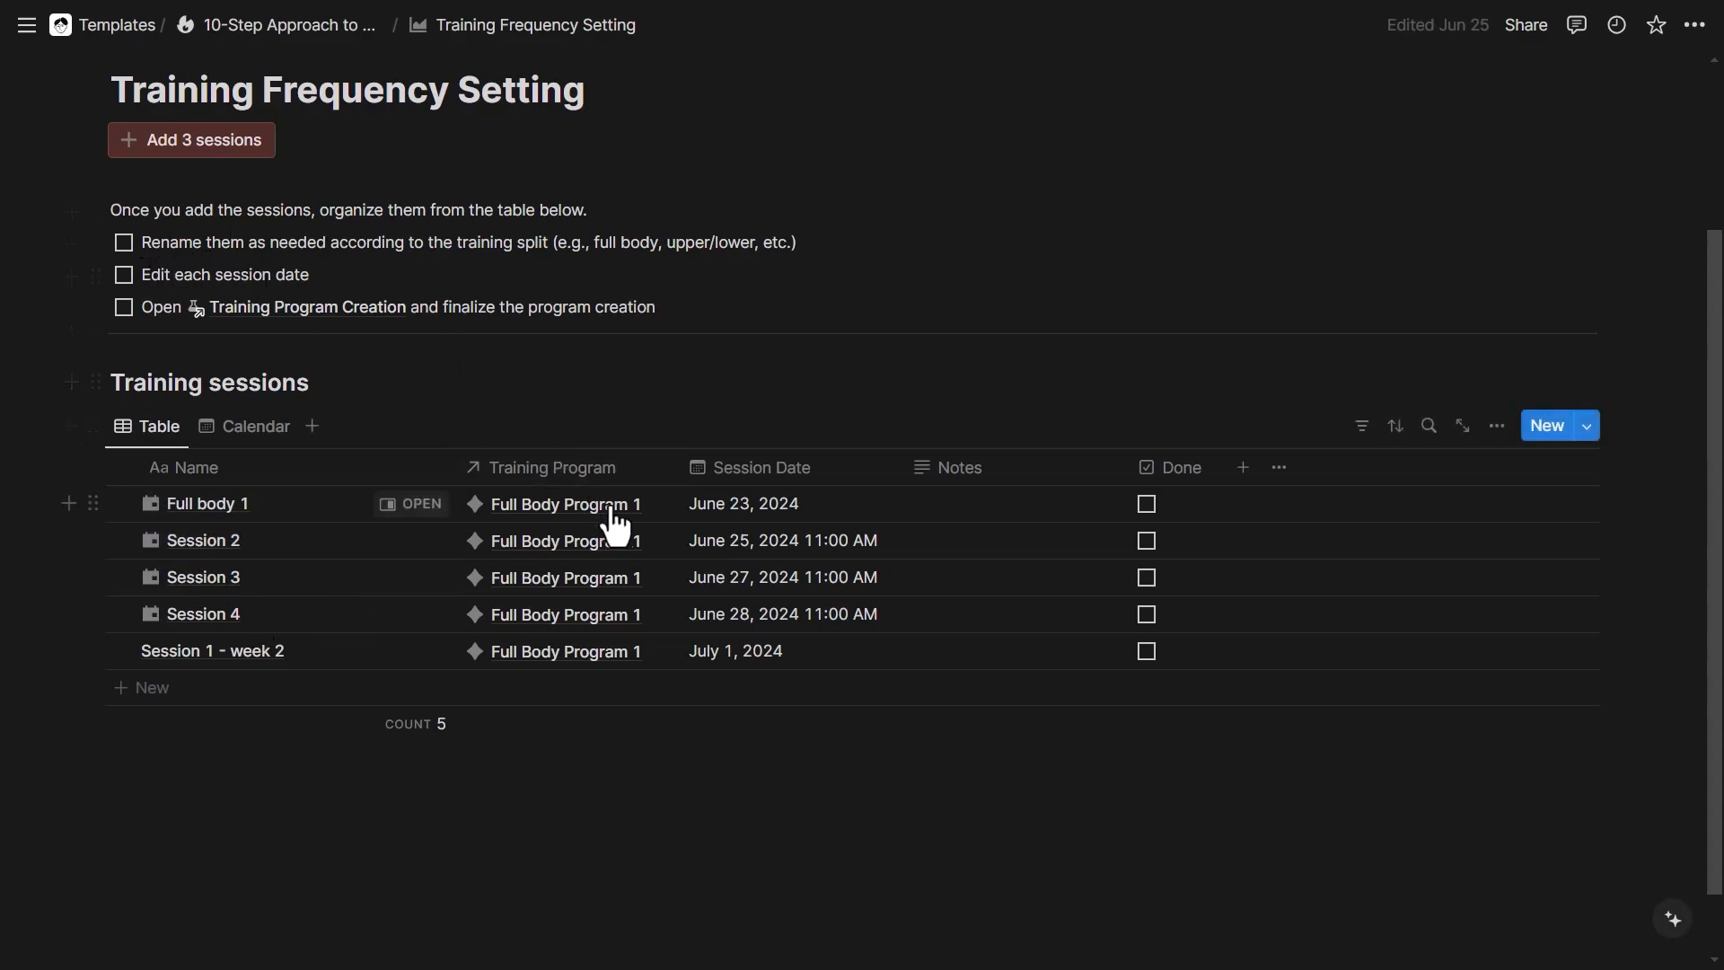
# - Set the session date of Full body 1 to June 24, 2024 and of Session 2 to June 26, 2024
pyautogui.click(727, 511)
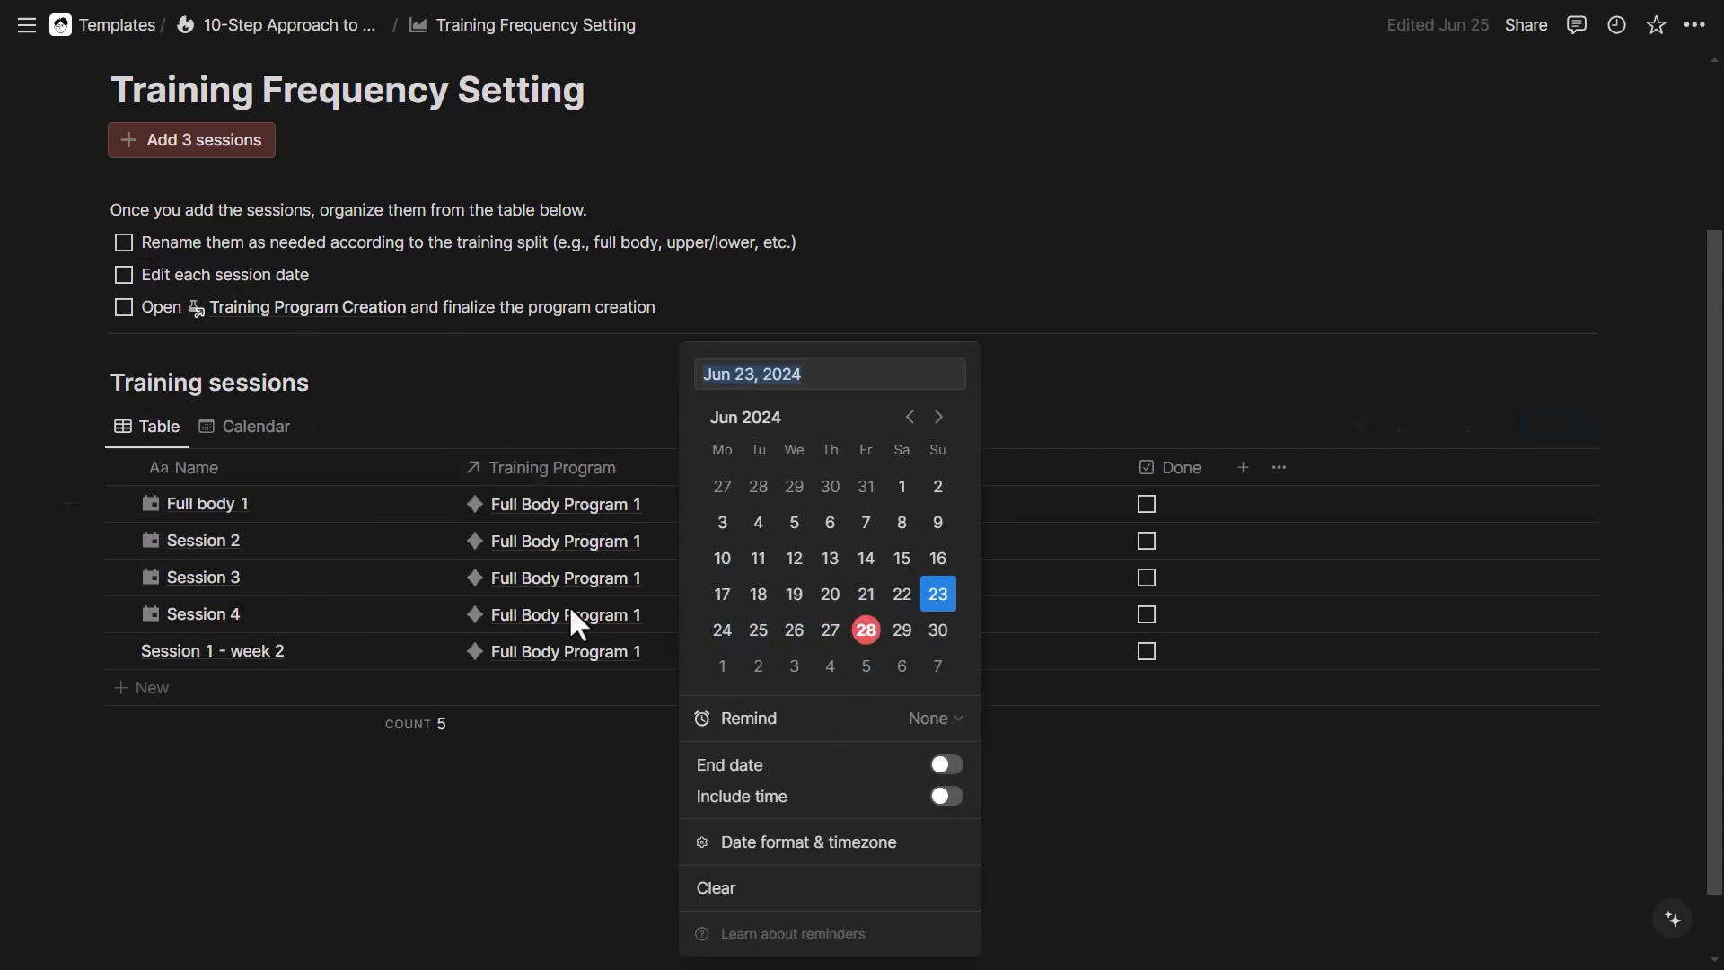
pyautogui.press('Escape')
pyautogui.click(779, 507)
pyautogui.click(733, 633)
pyautogui.click(544, 589)
pyautogui.click(714, 546)
pyautogui.click(787, 634)
pyautogui.click(502, 610)
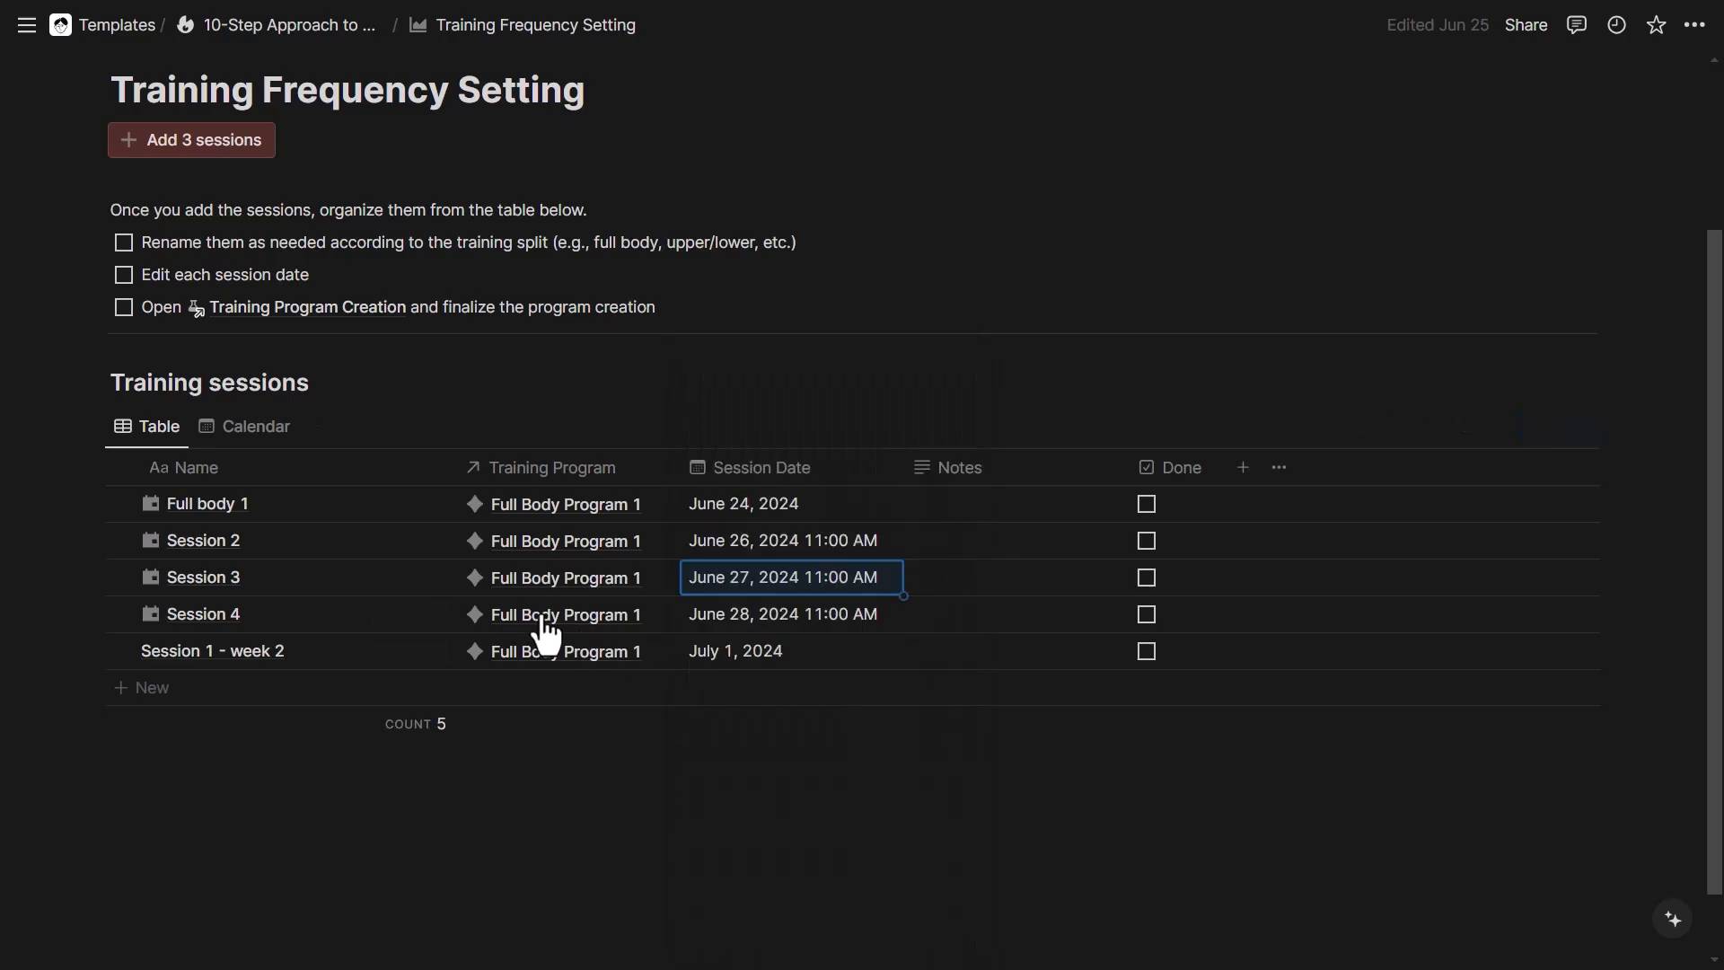
pyautogui.click(790, 614)
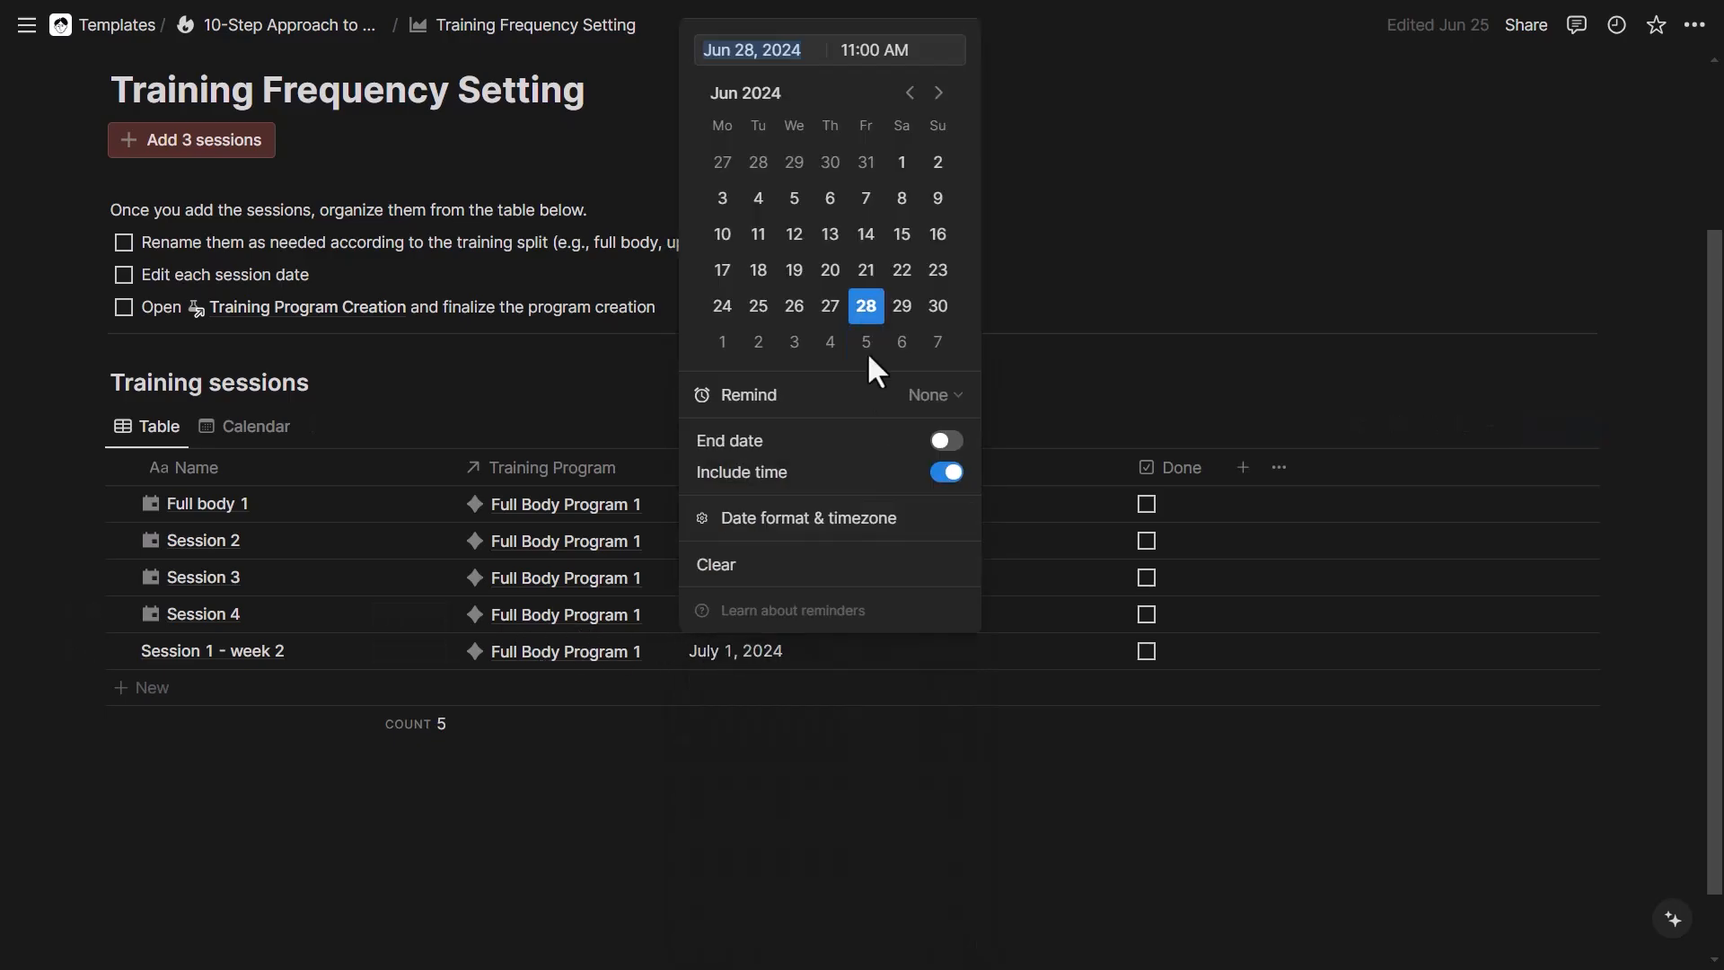
pyautogui.click(523, 590)
pyautogui.click(710, 424)
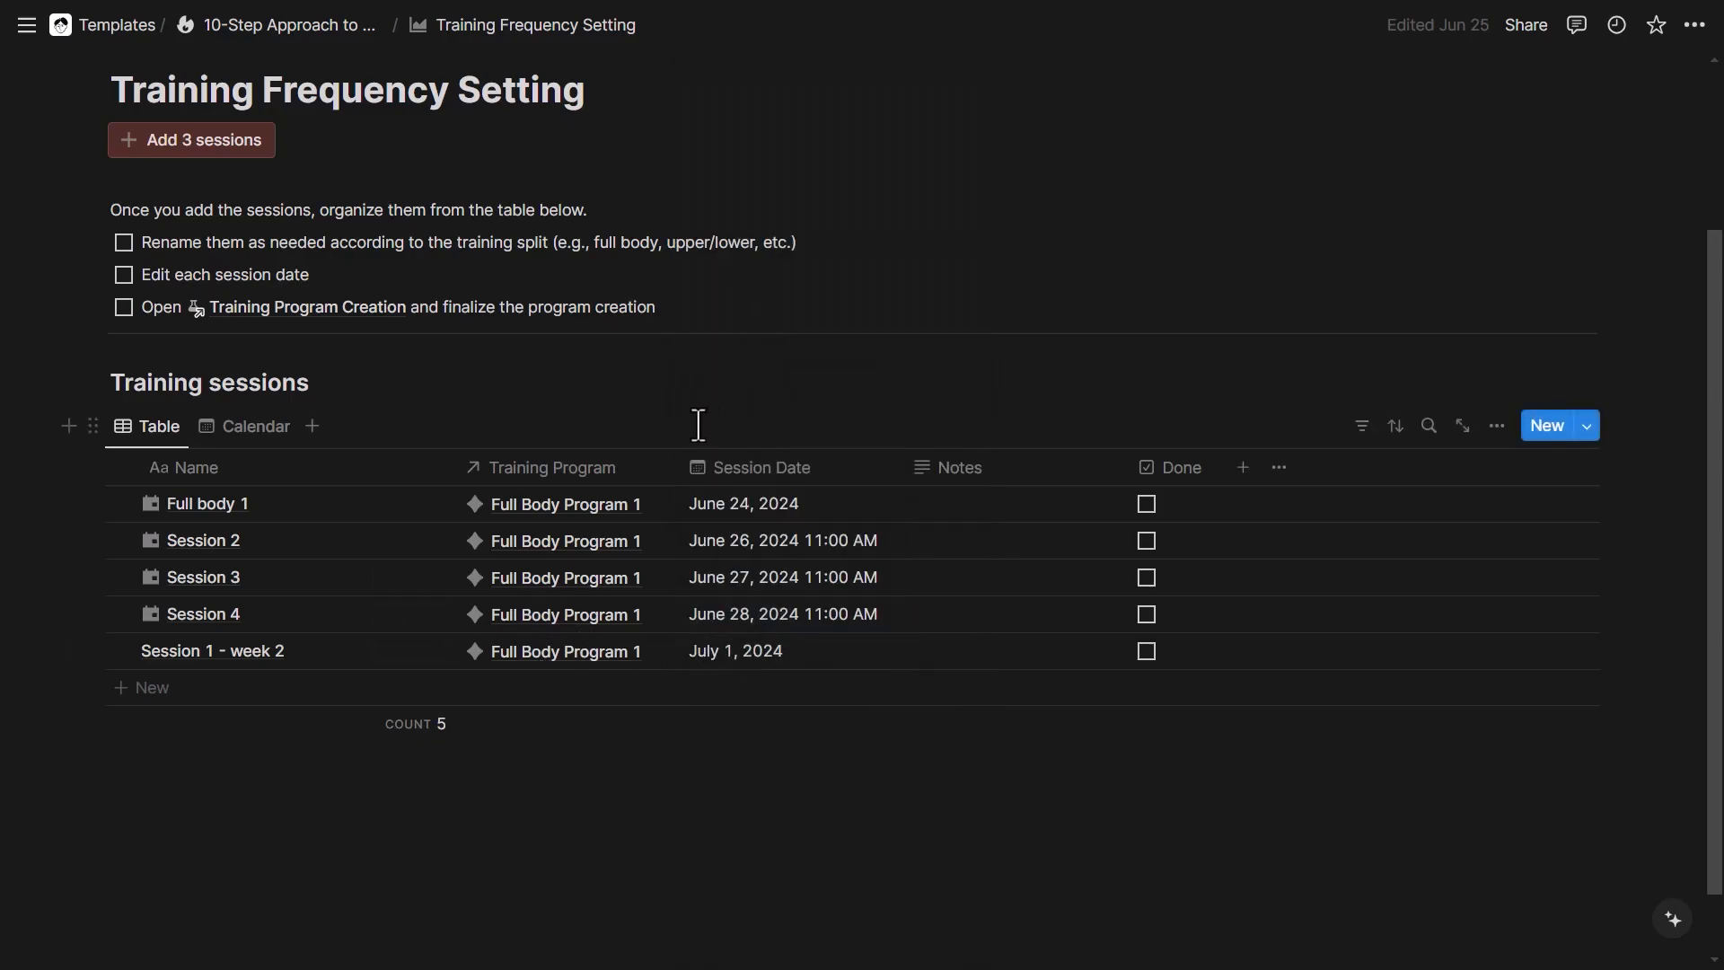
# - Open the Training Program Creation page and expand the Notion AI draft program section to examine its training split and frequency variables
pyautogui.scroll(2, 192, 441)
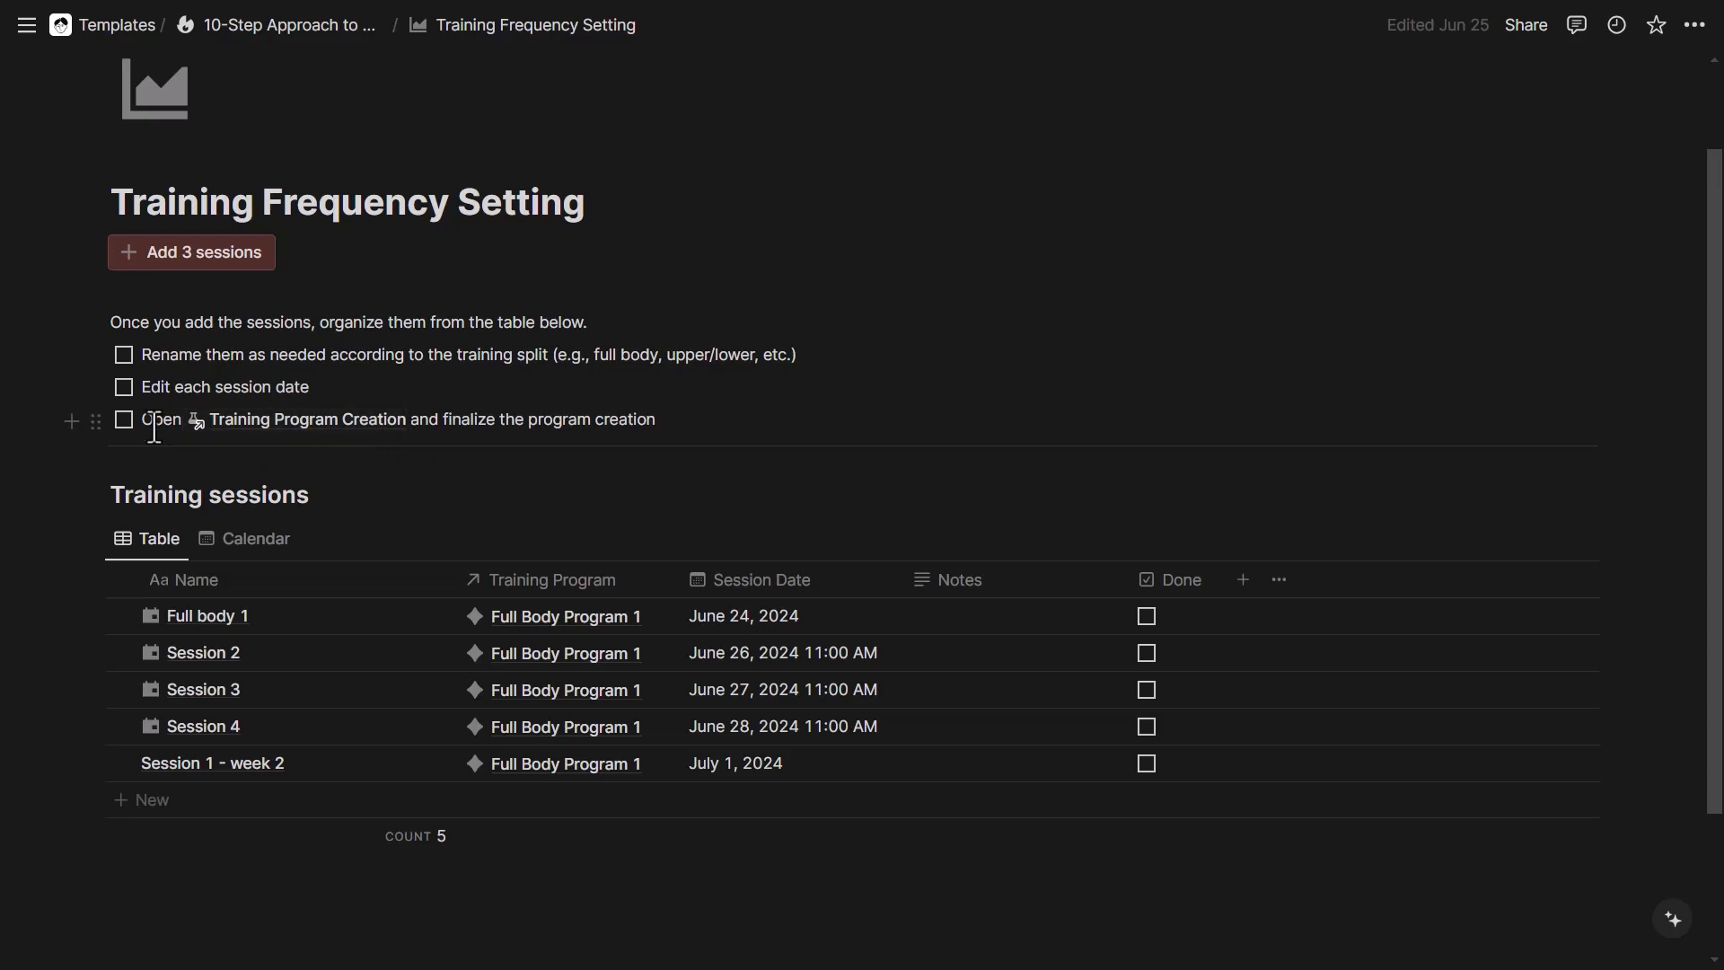
pyautogui.click(311, 438)
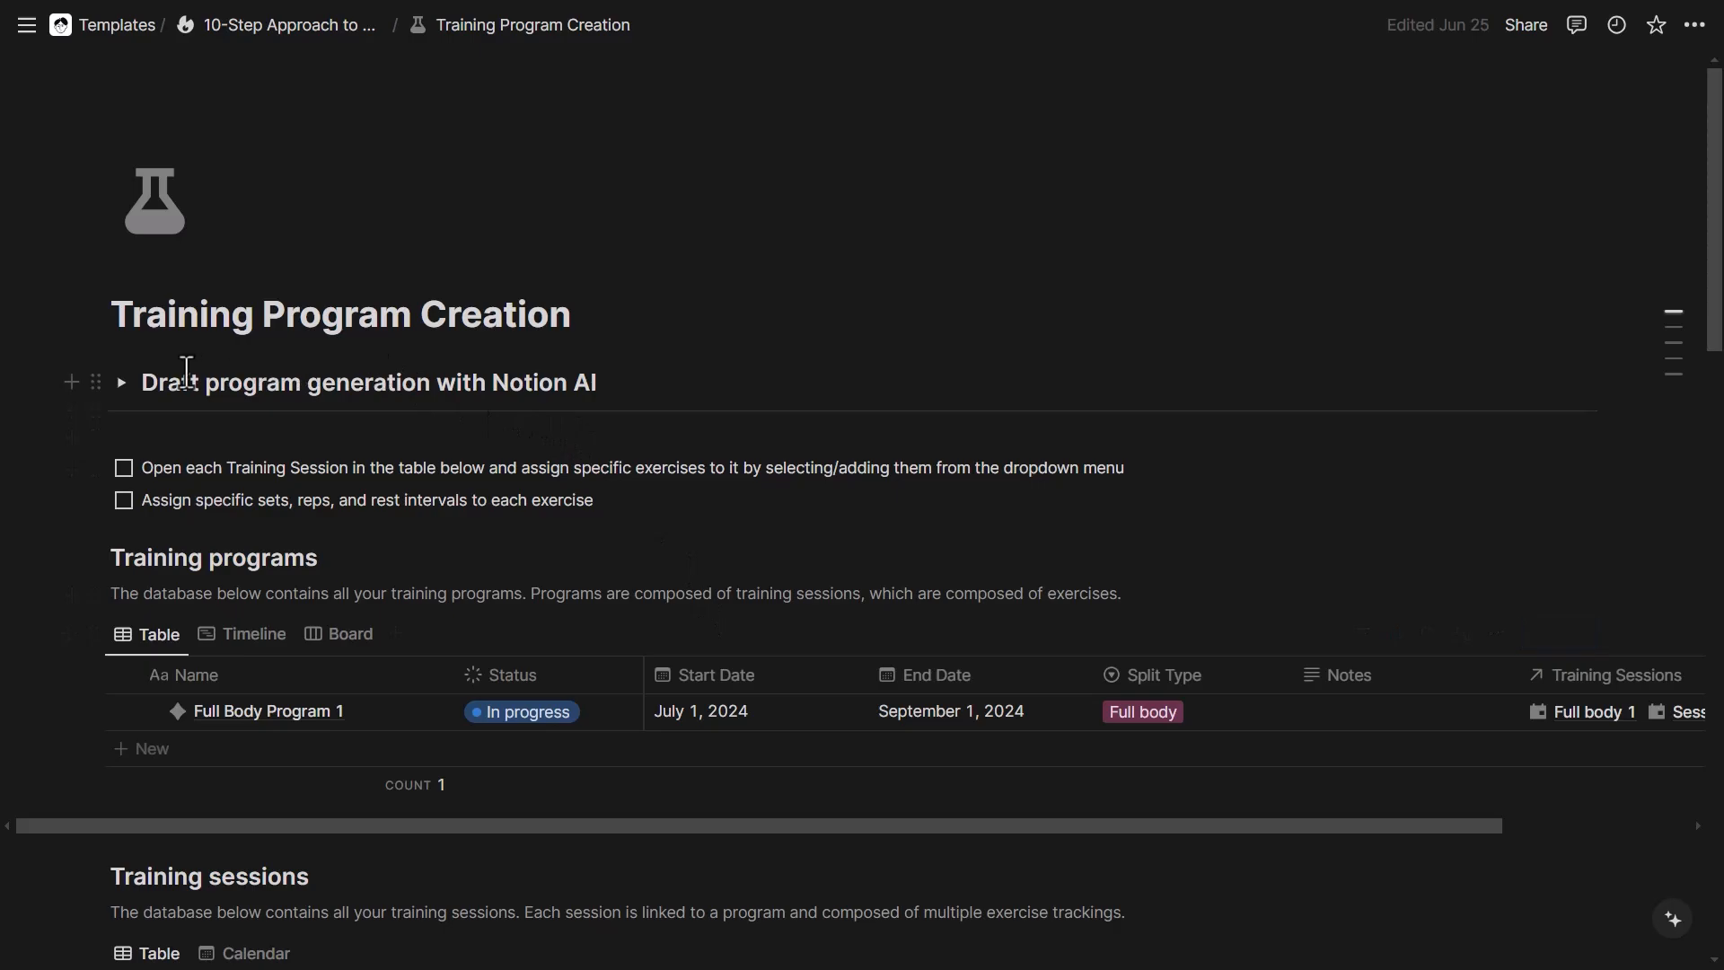
pyautogui.click(122, 383)
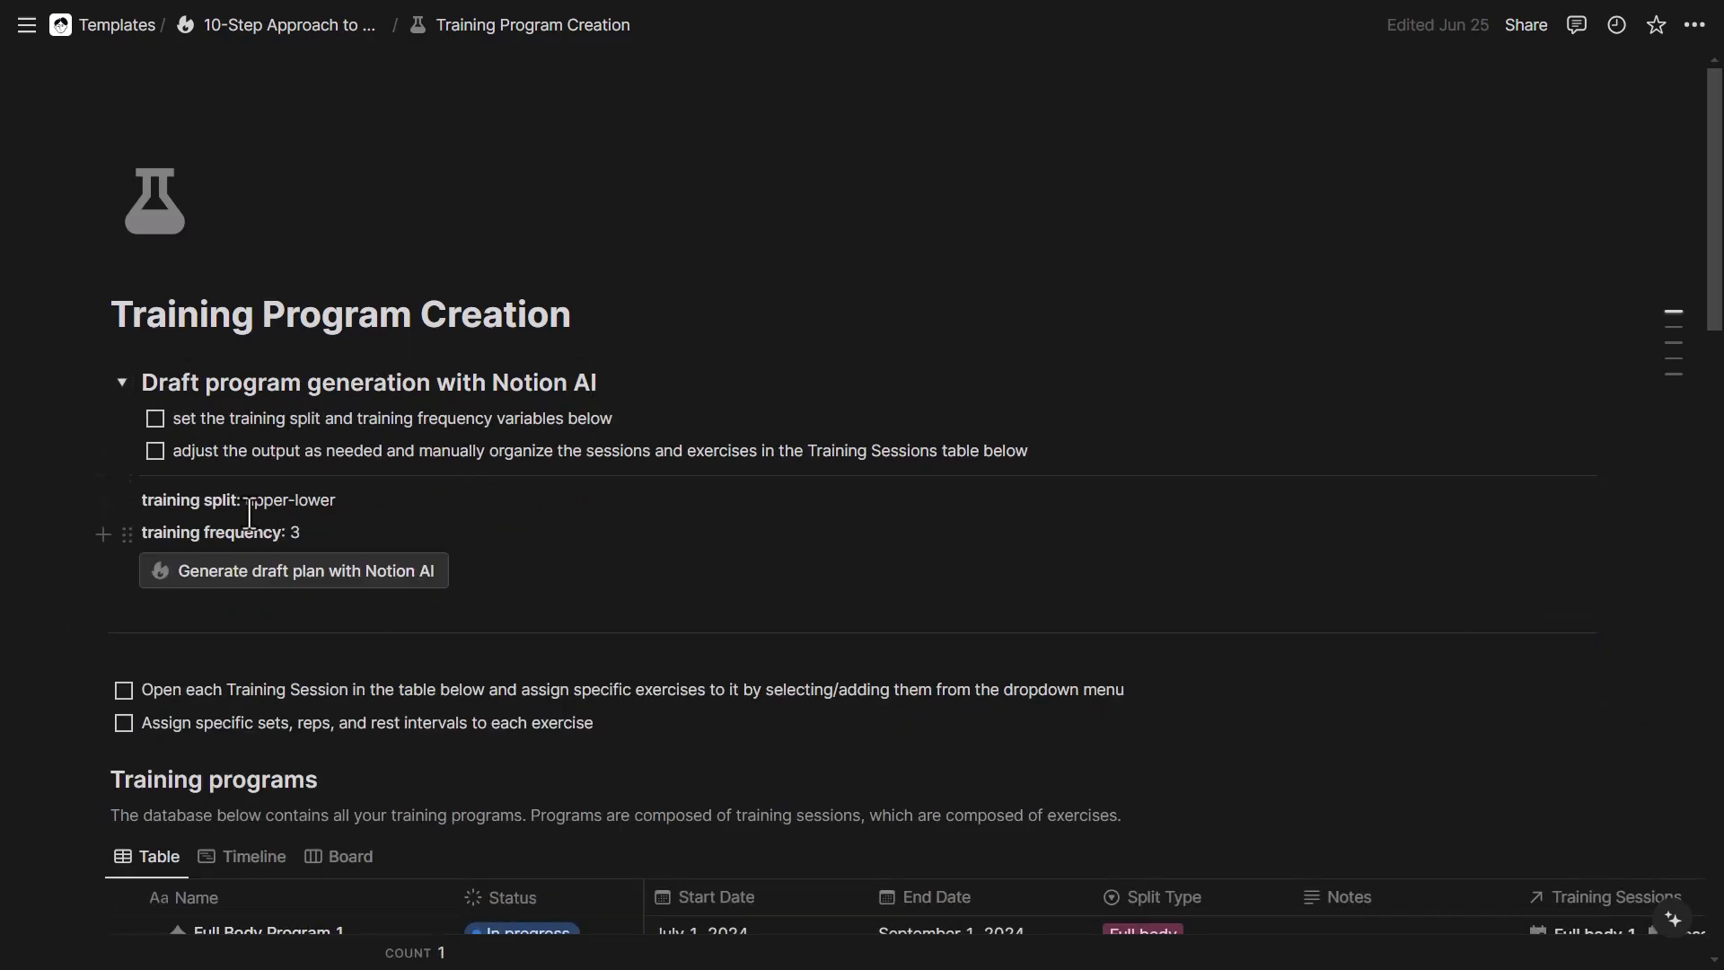
pyautogui.moveTo(245, 503); pyautogui.dragTo(369, 513)
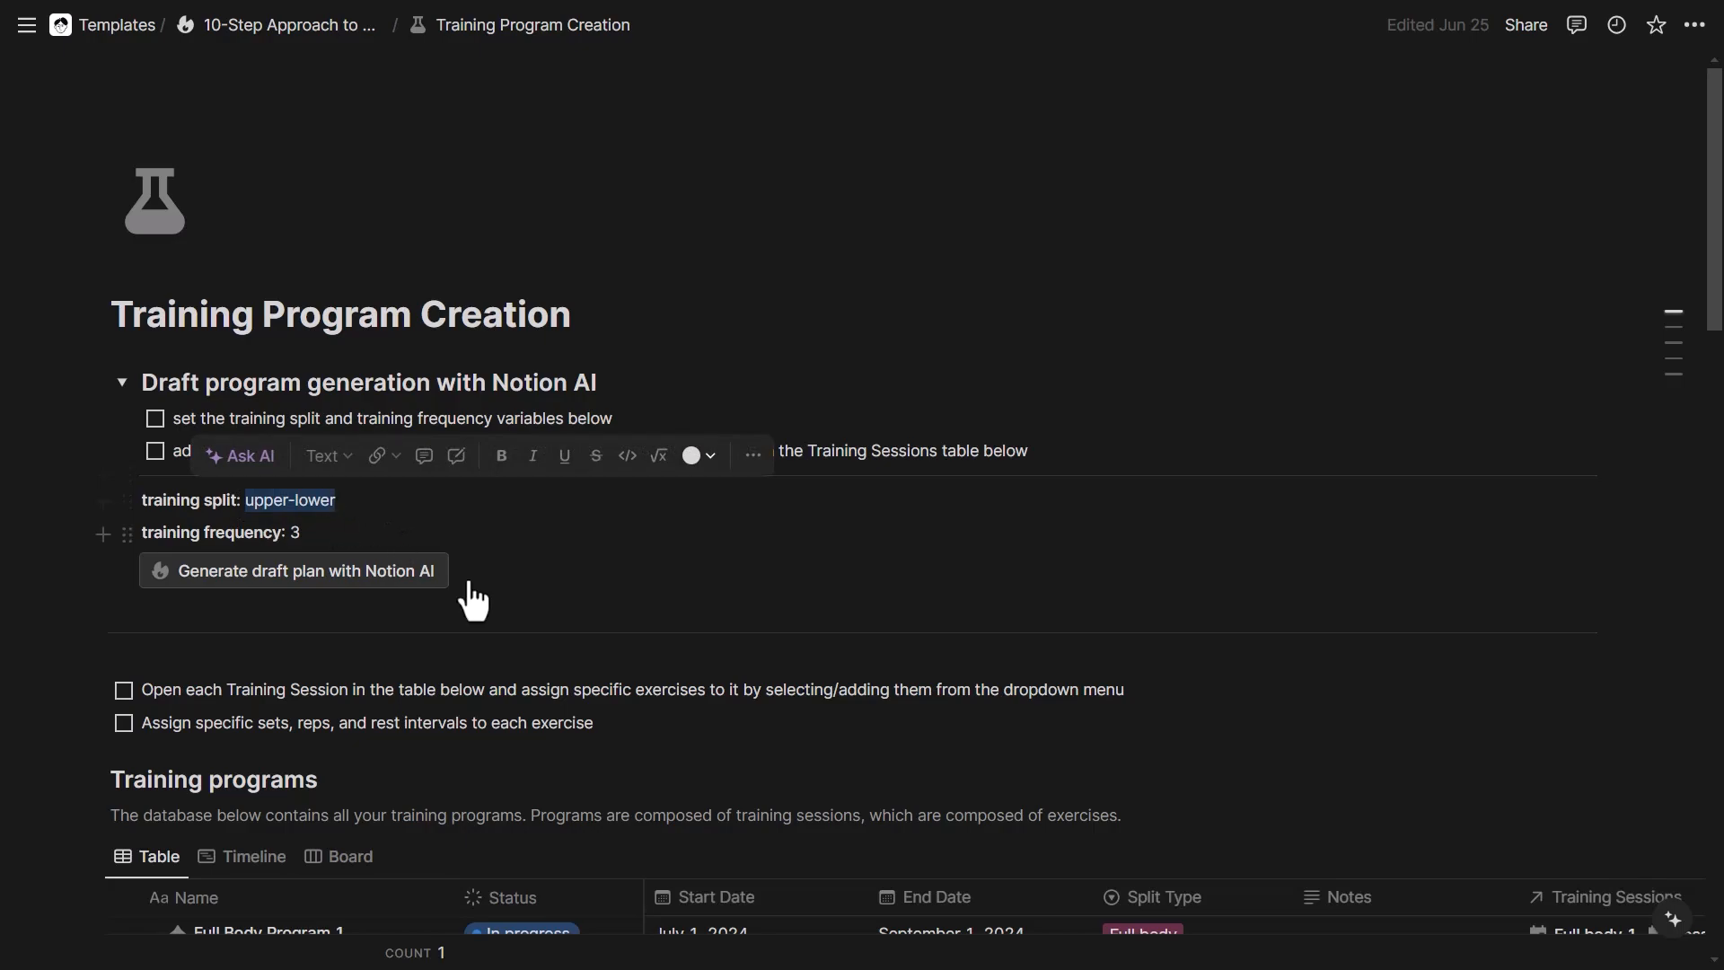
pyautogui.click(1057, 450)
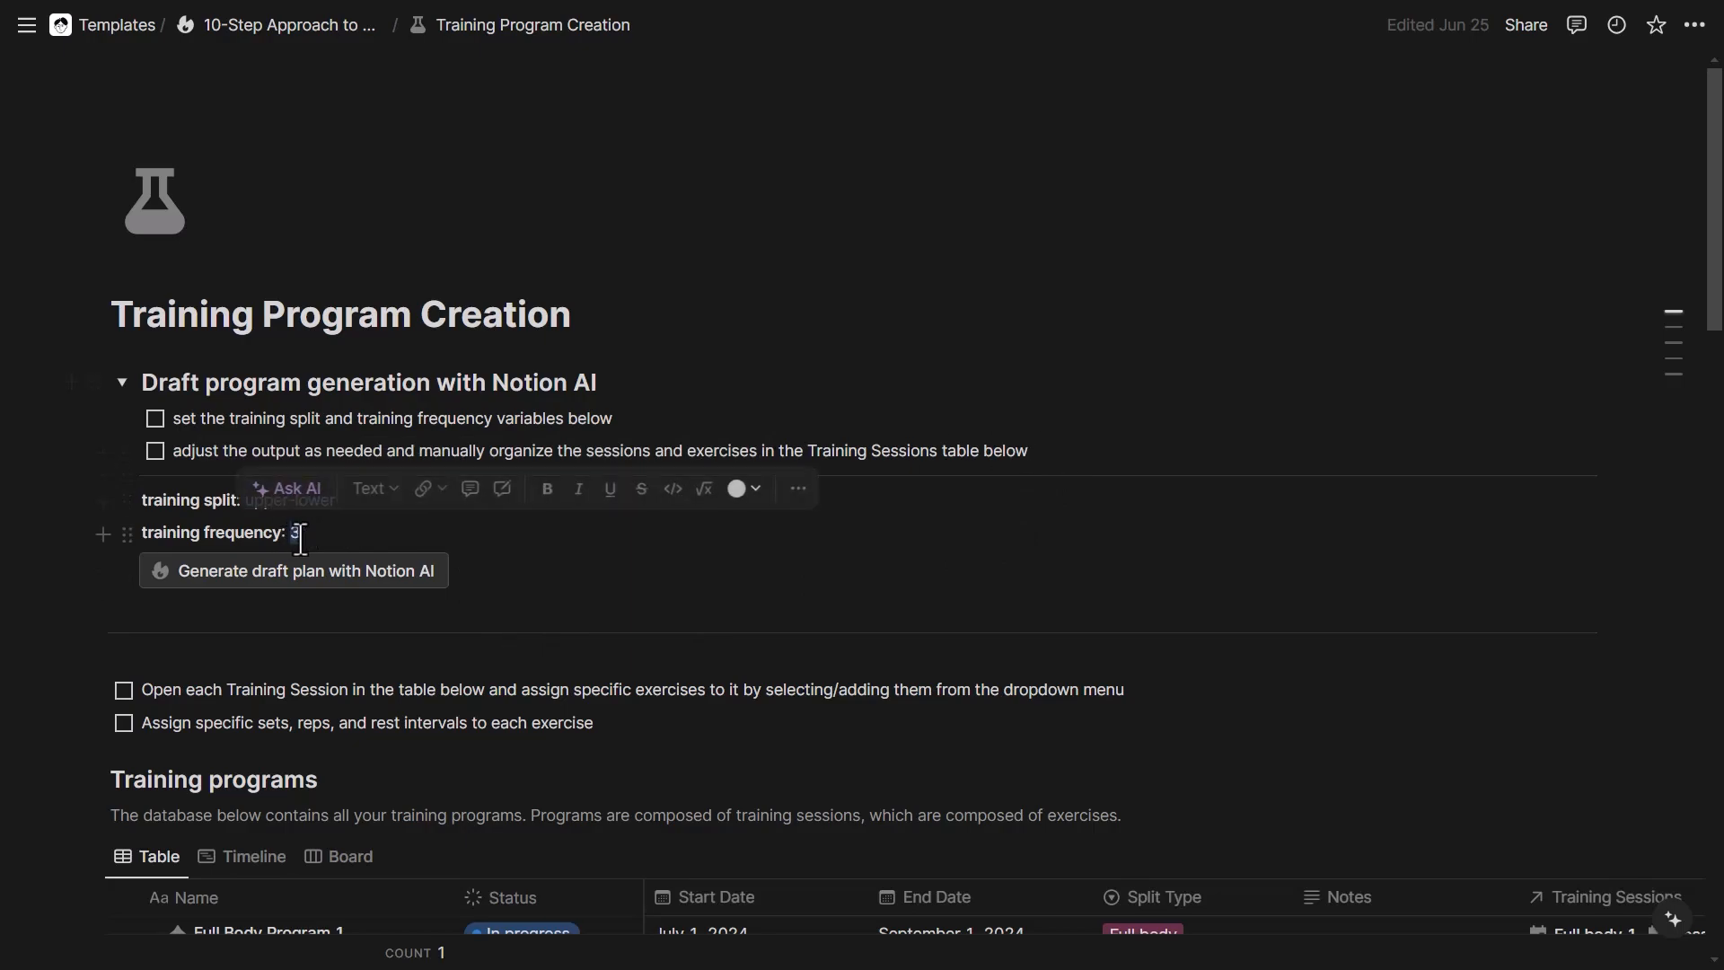
# - Highlight the training frequency value, add the custom AI block, and generate a draft training plan with Notion AI
pyautogui.click(300, 539)
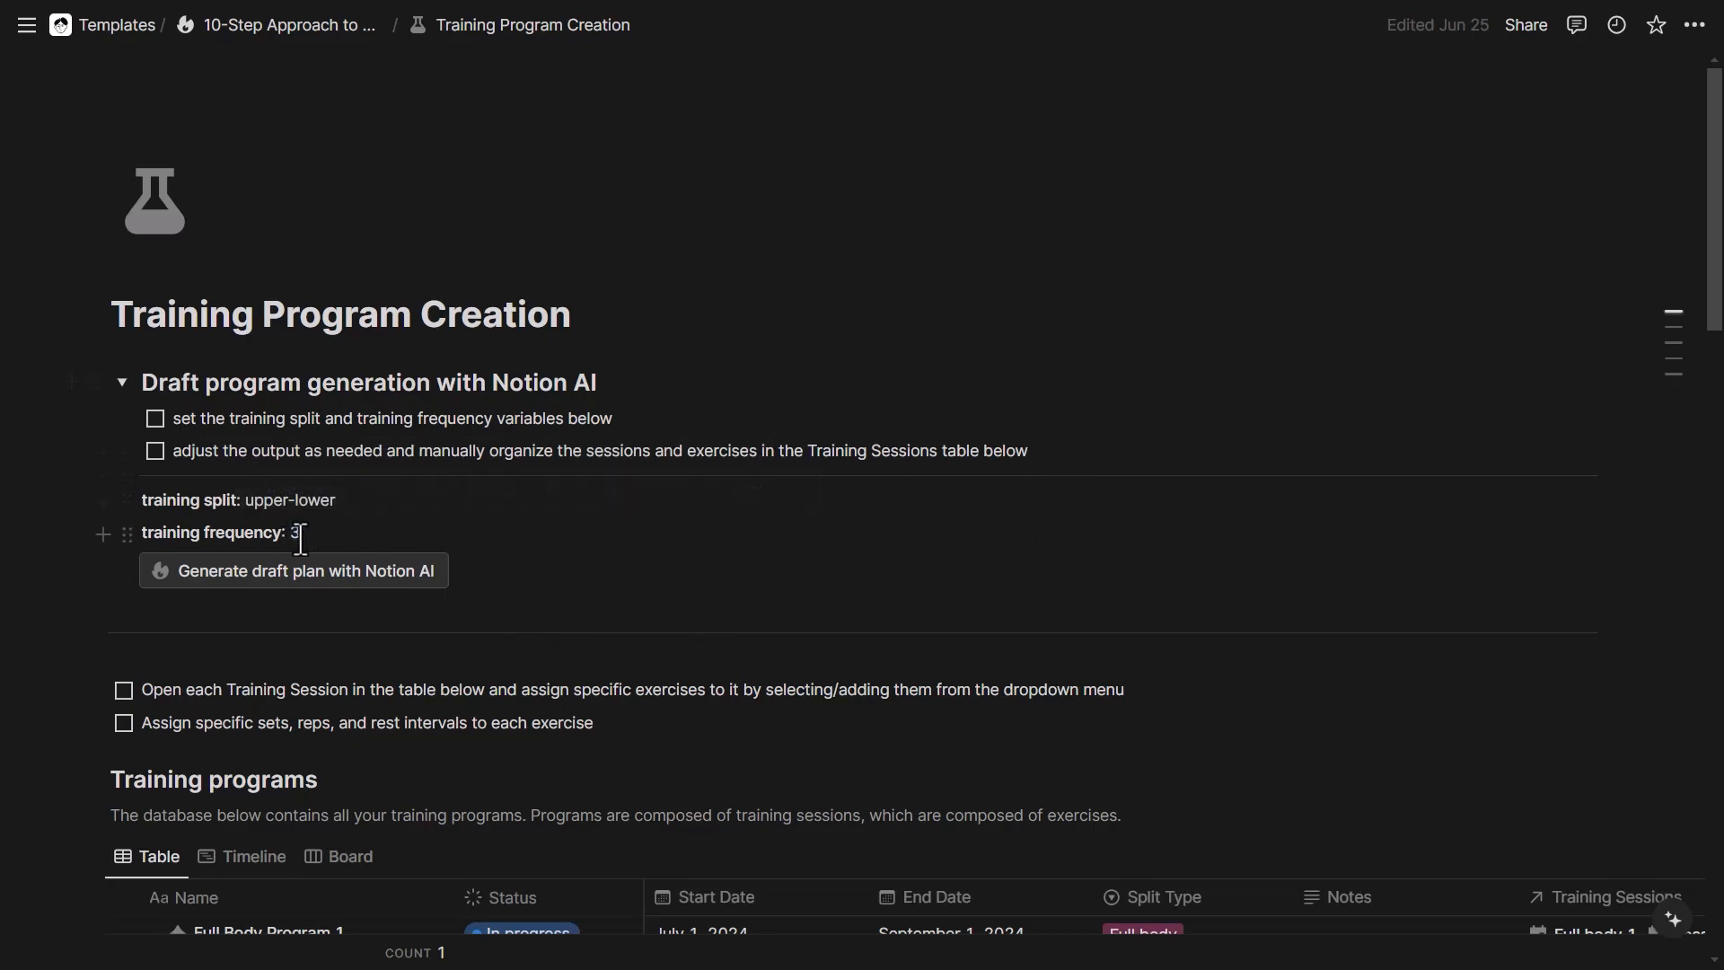
pyautogui.moveTo(291, 534); pyautogui.dragTo(308, 534)
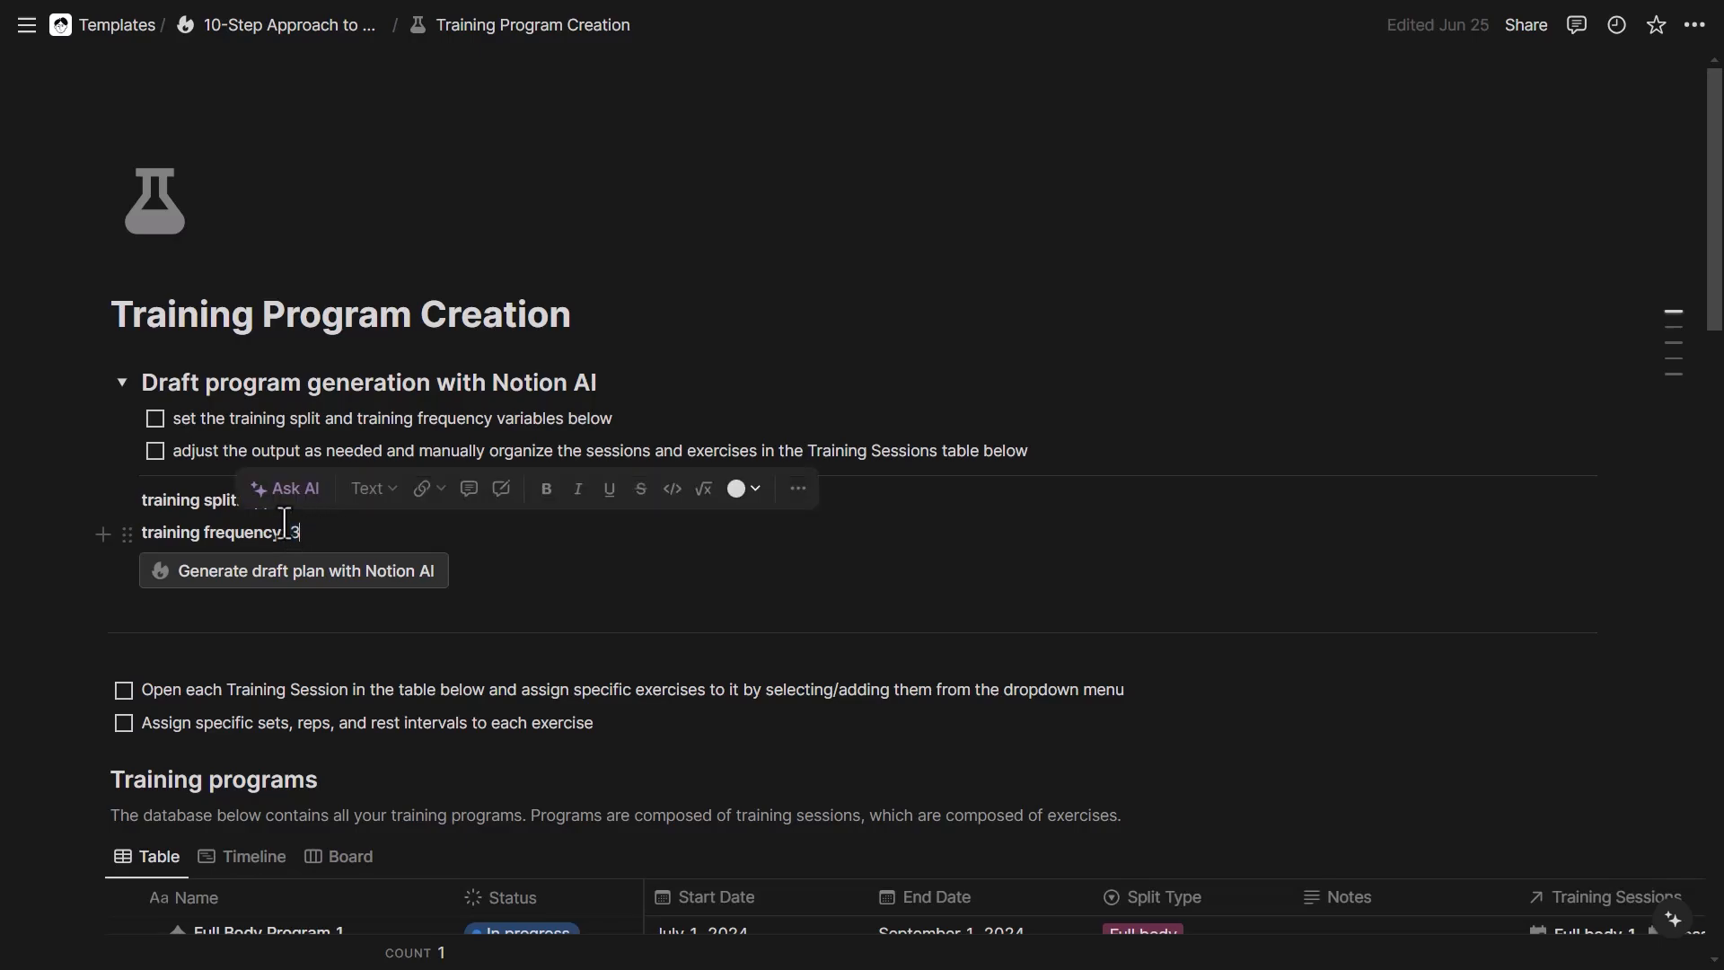
pyautogui.click(288, 530)
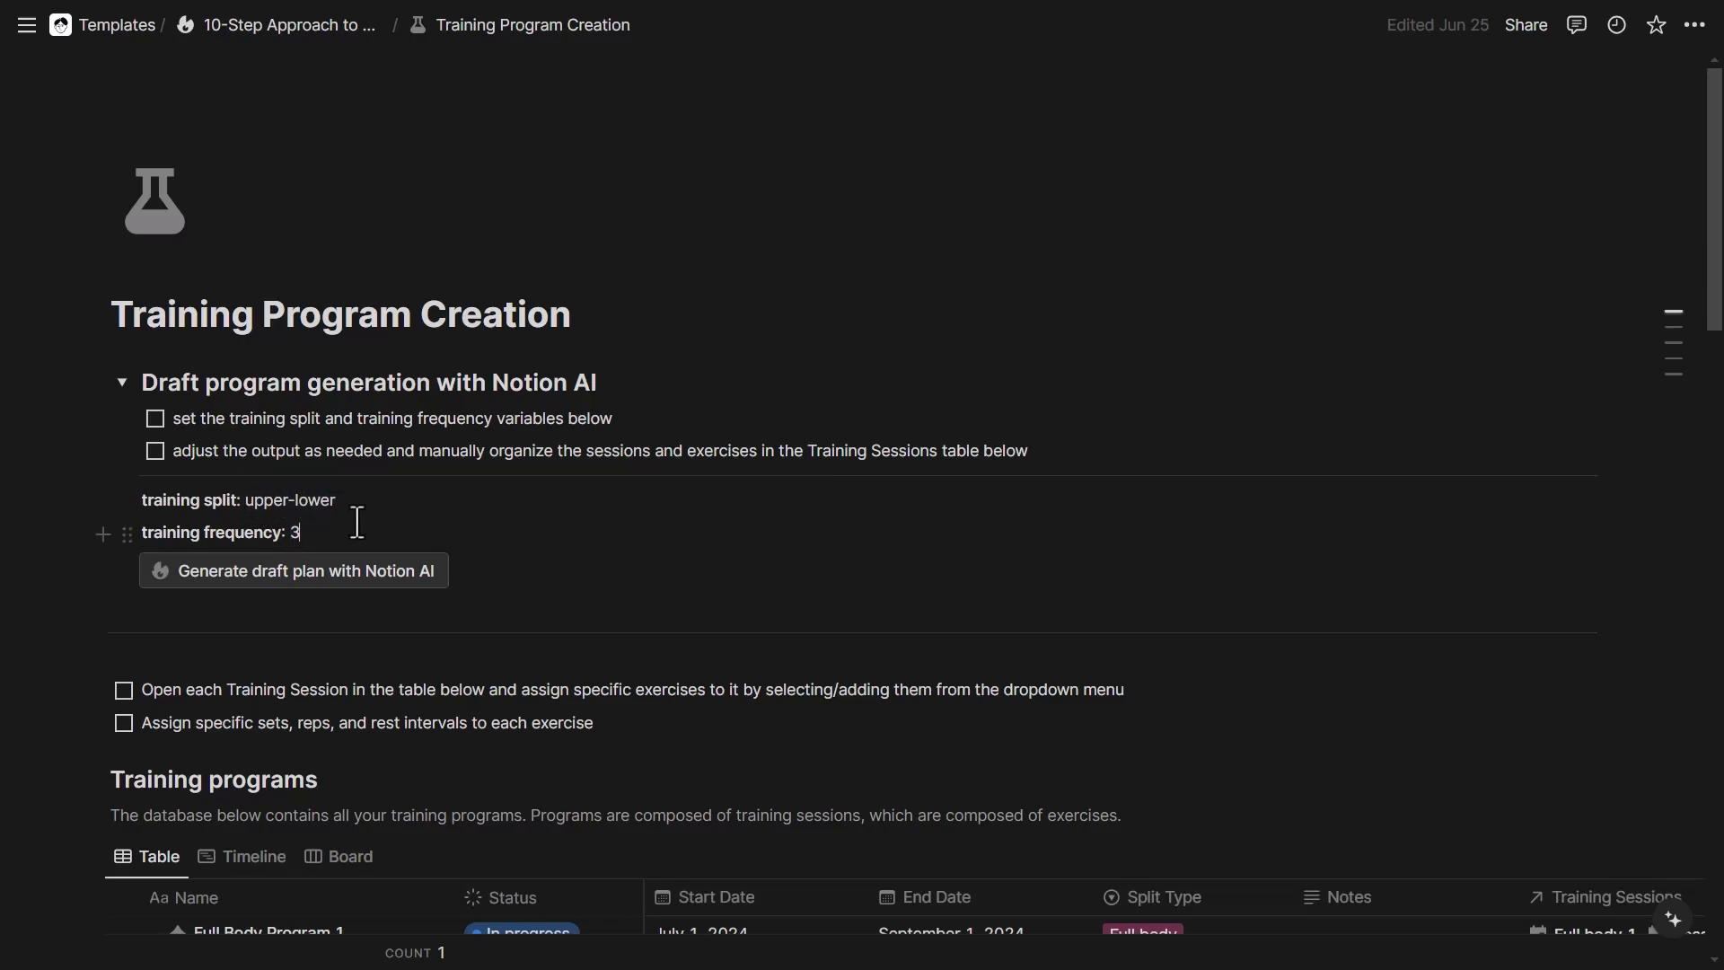
pyautogui.click(337, 571)
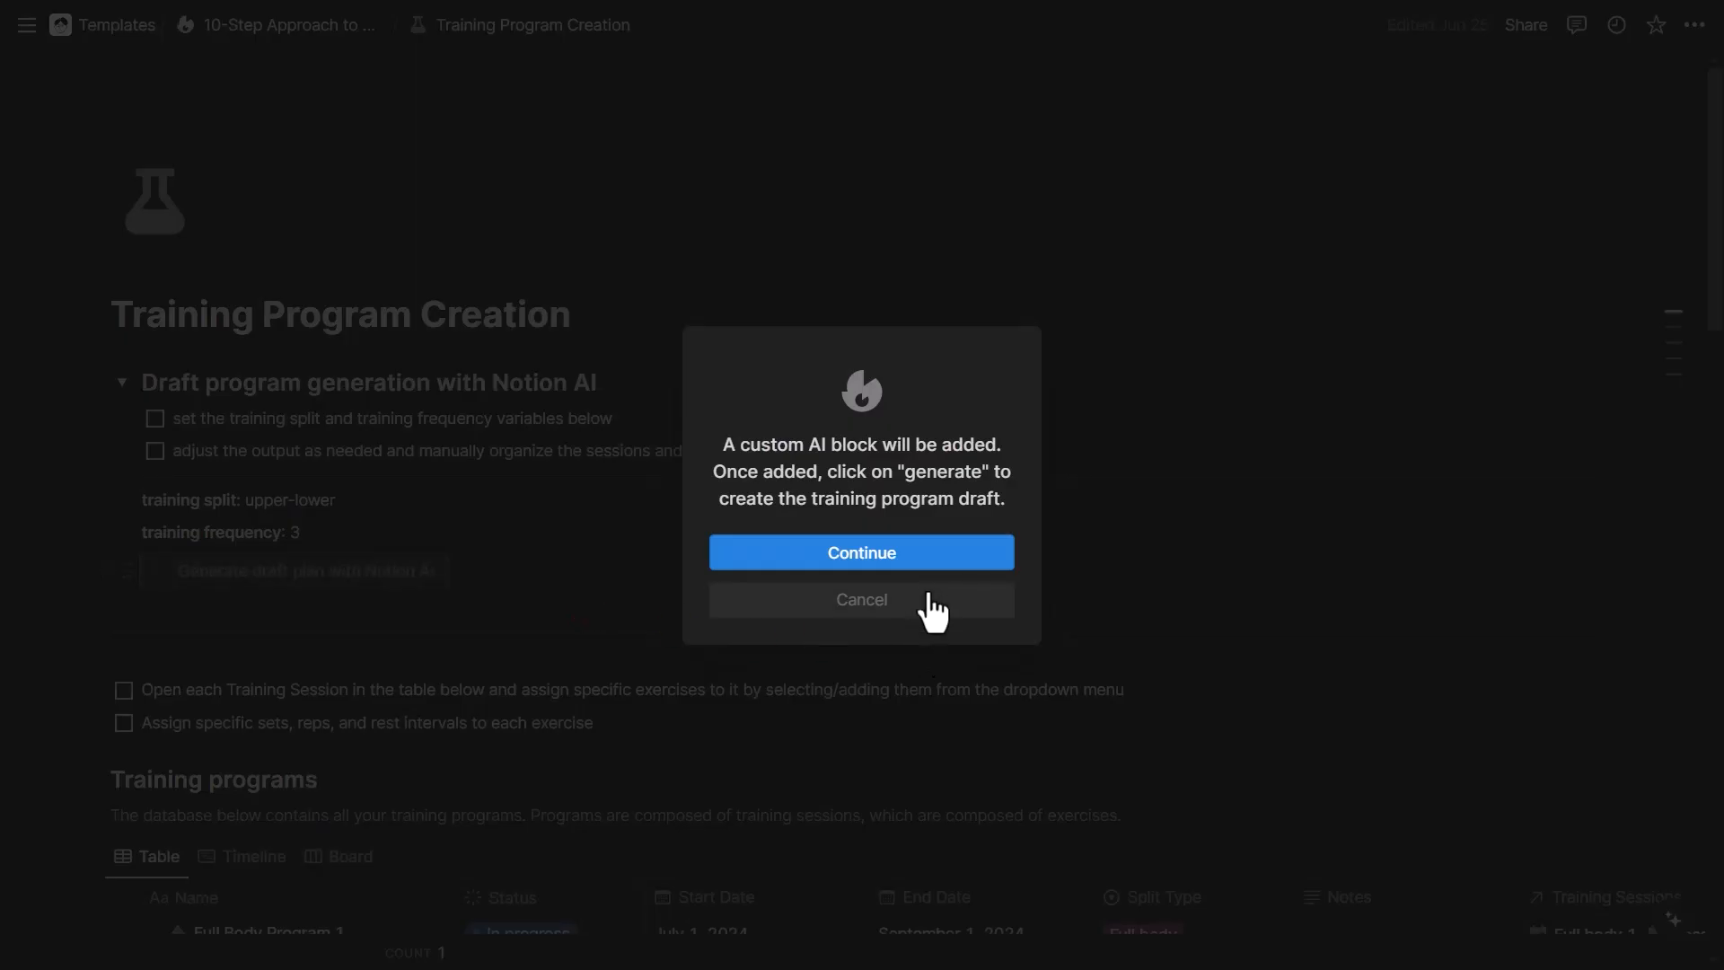
pyautogui.click(929, 559)
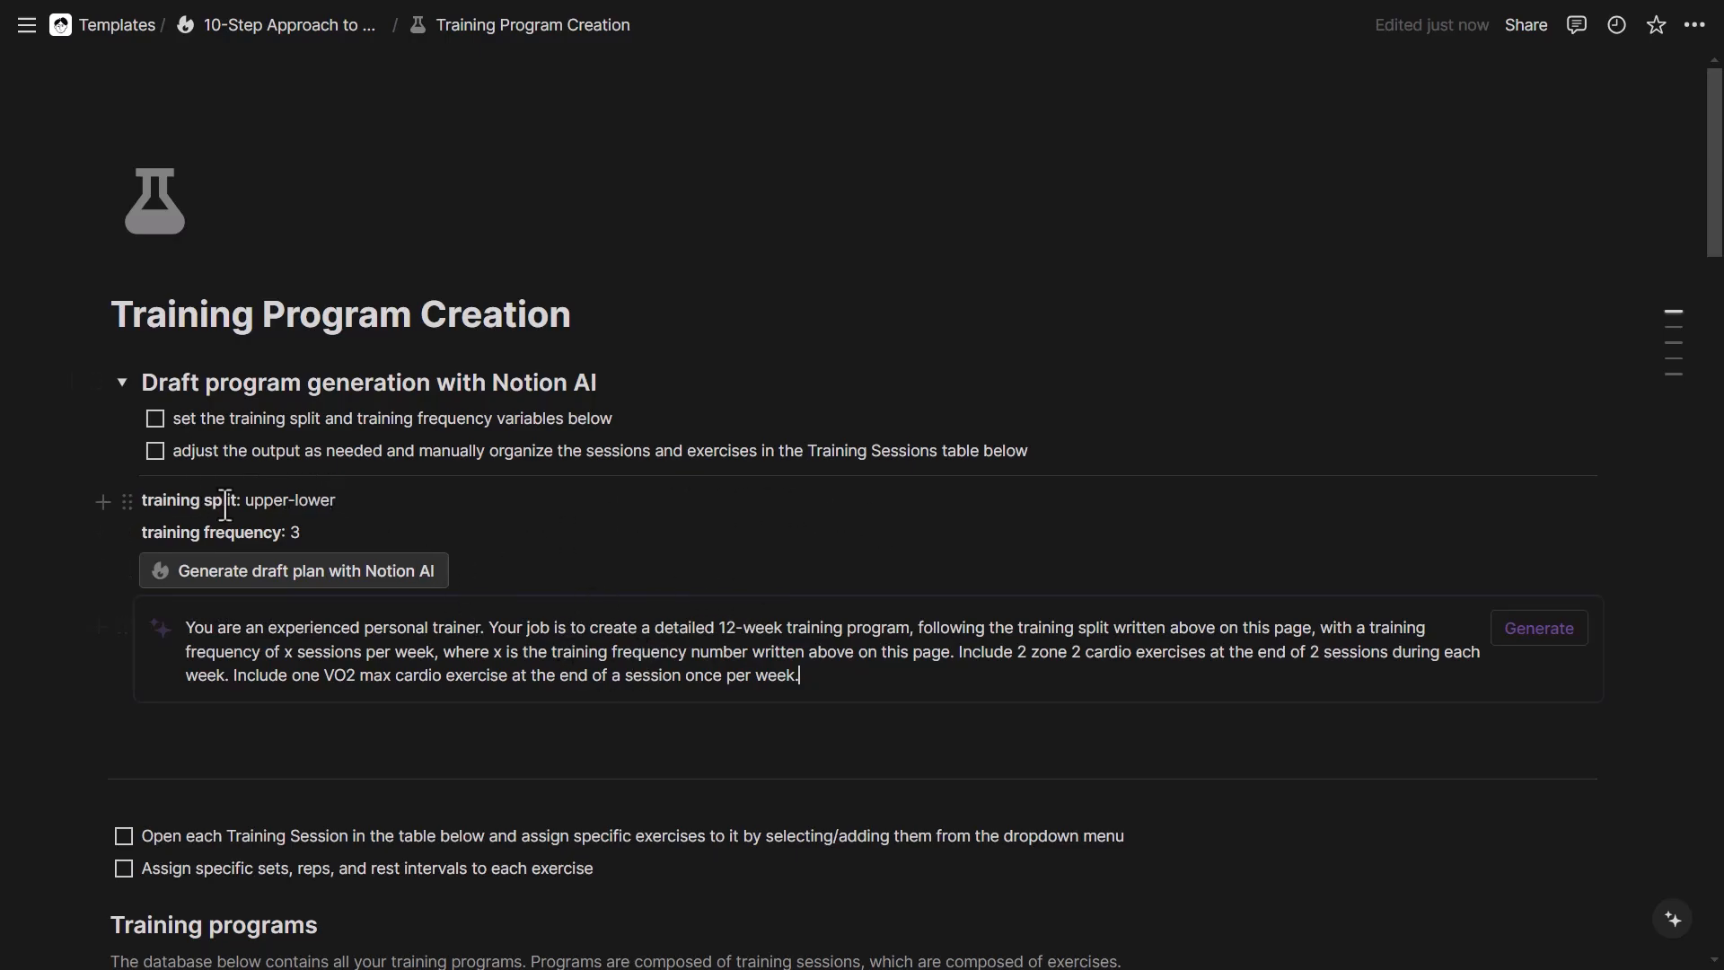
pyautogui.click(1533, 628)
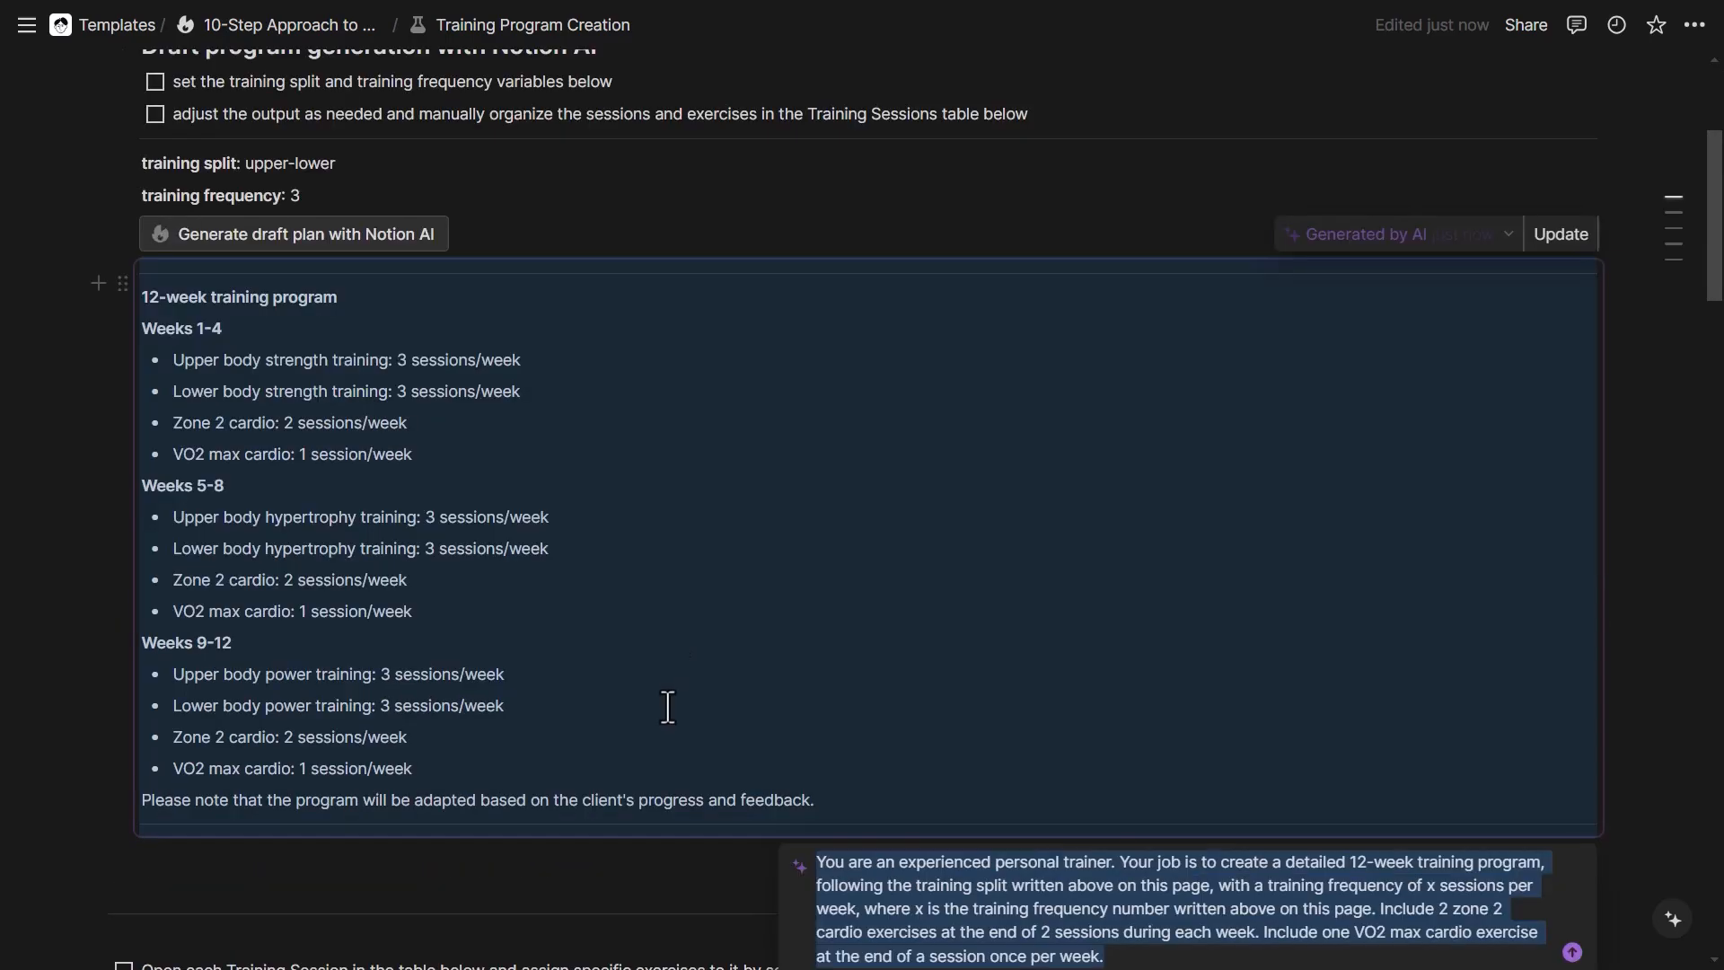
# - Close the AI prompt editor and examine the generated 12-week program, highlighting the session list for weeks 1-4
pyautogui.scroll(-1, 731, 719)
pyautogui.tripleClick(1042, 843)
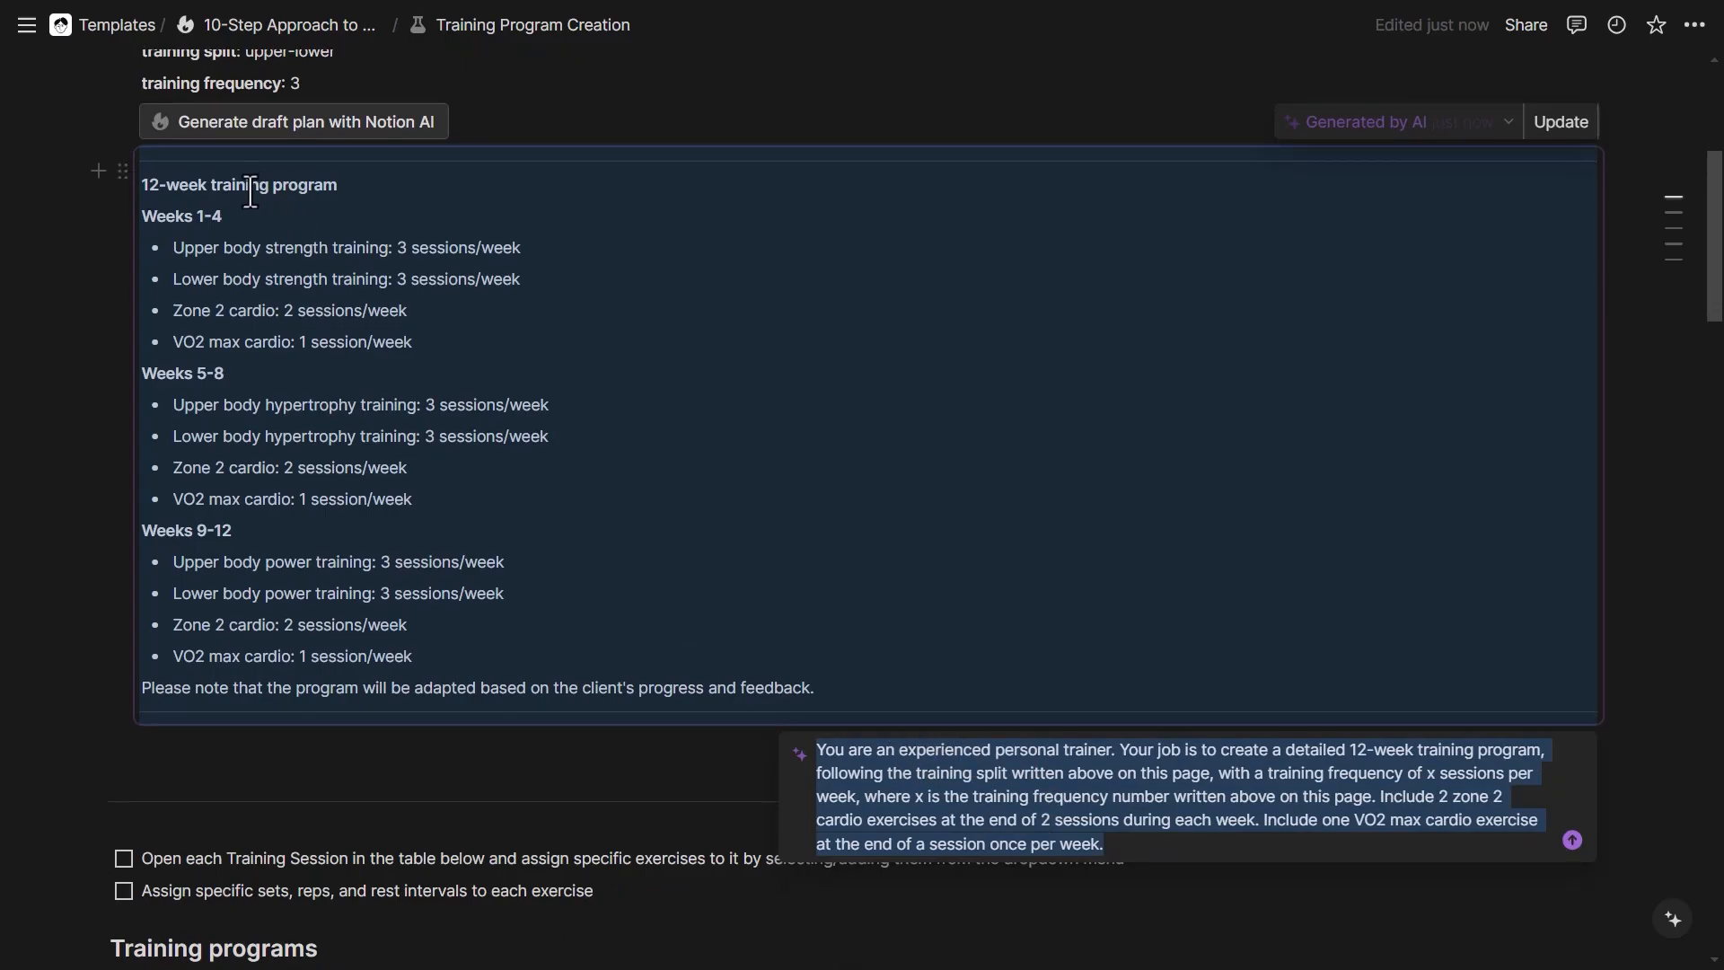
pyautogui.click(1657, 588)
pyautogui.click(1648, 591)
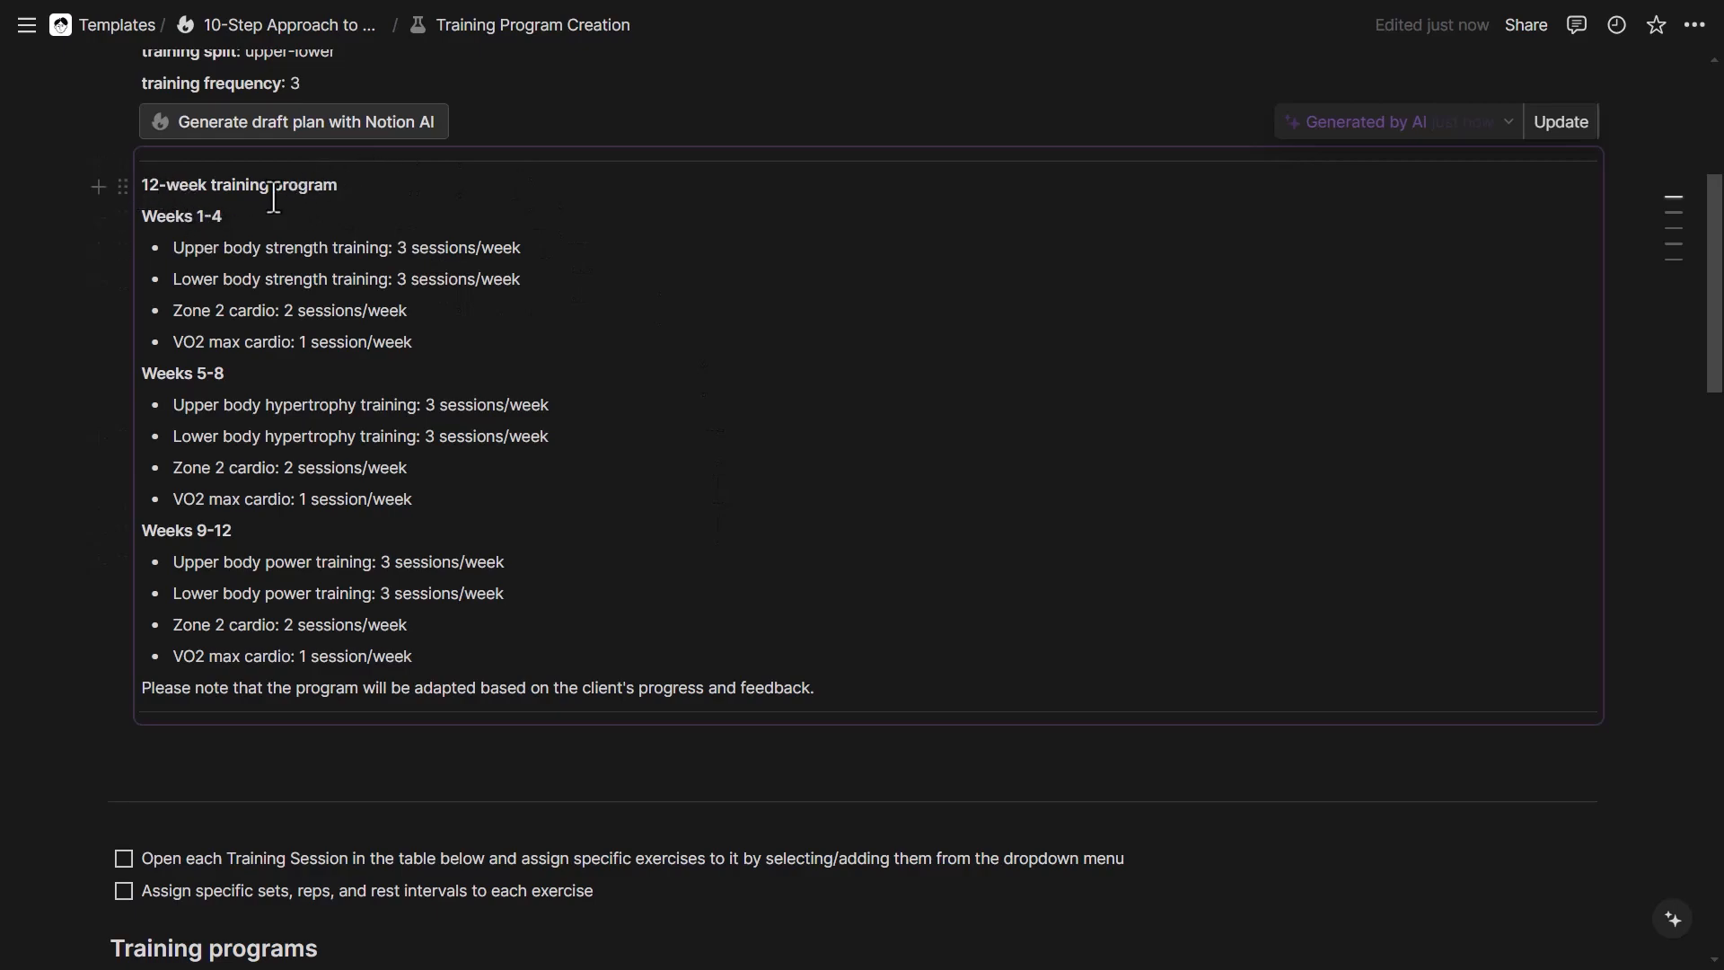
pyautogui.moveTo(174, 247); pyautogui.dragTo(413, 343)
pyautogui.click(413, 342)
pyautogui.scroll(-1, 243, 277)
pyautogui.scroll(-1, 193, 193)
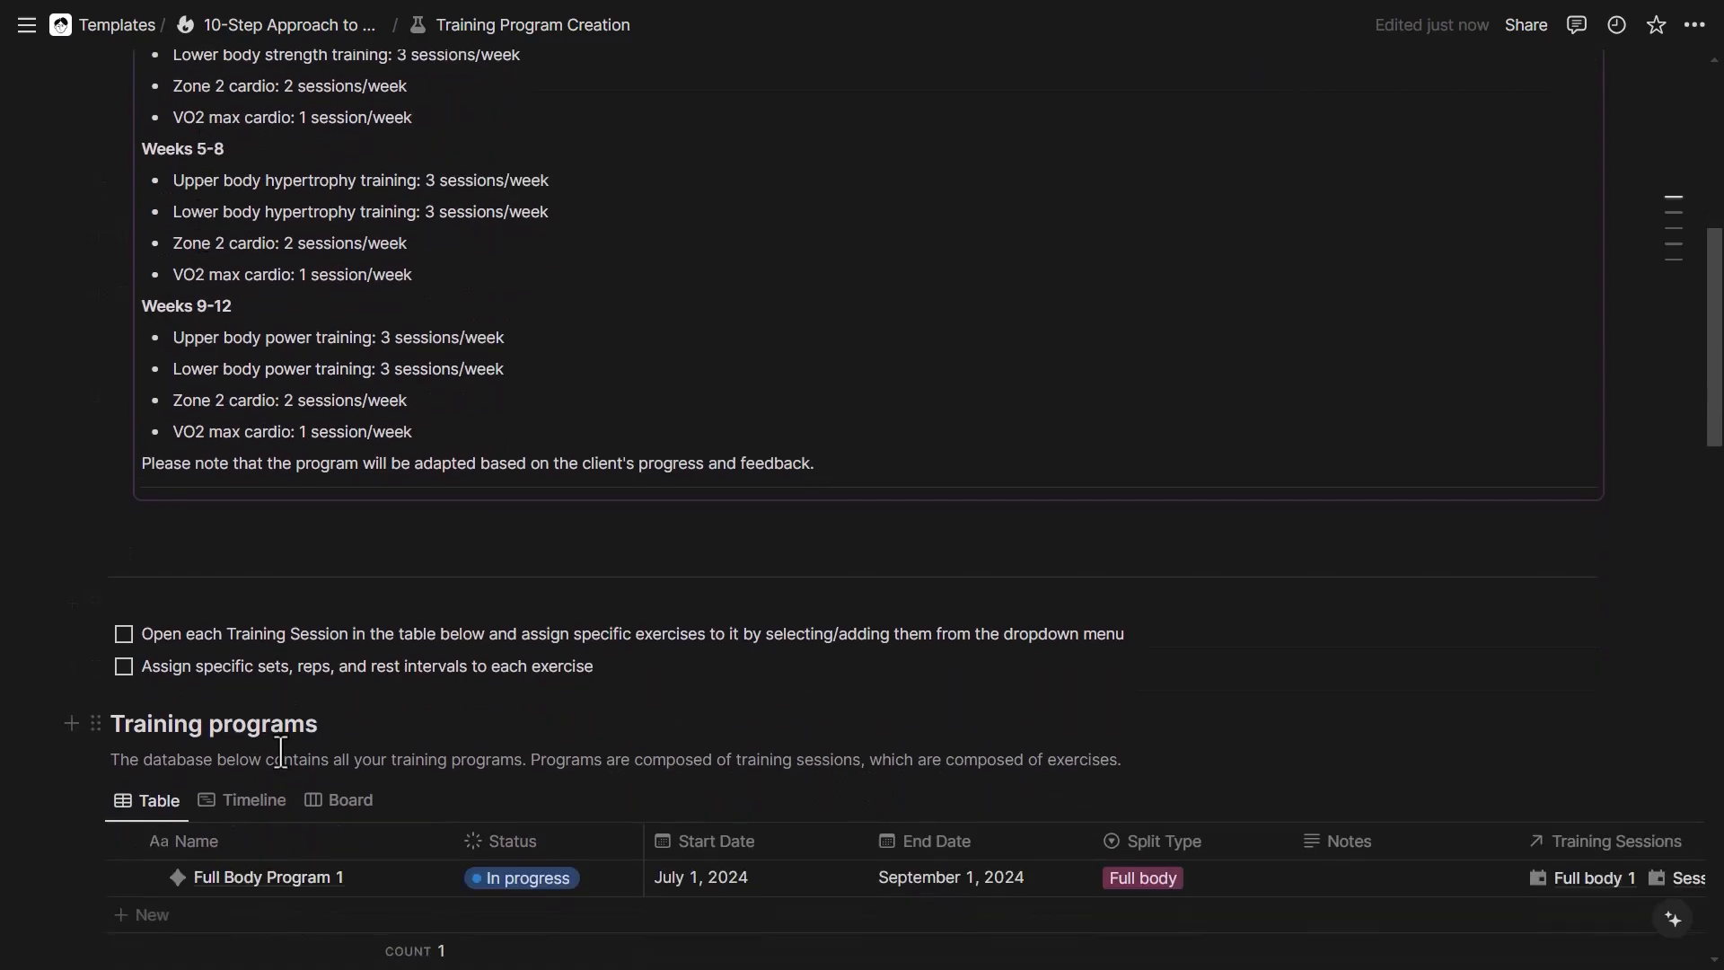
# - Move the four weeks 1-4 bullet items into the Training Sessions database and visit that database
pyautogui.scroll(1, 343, 619)
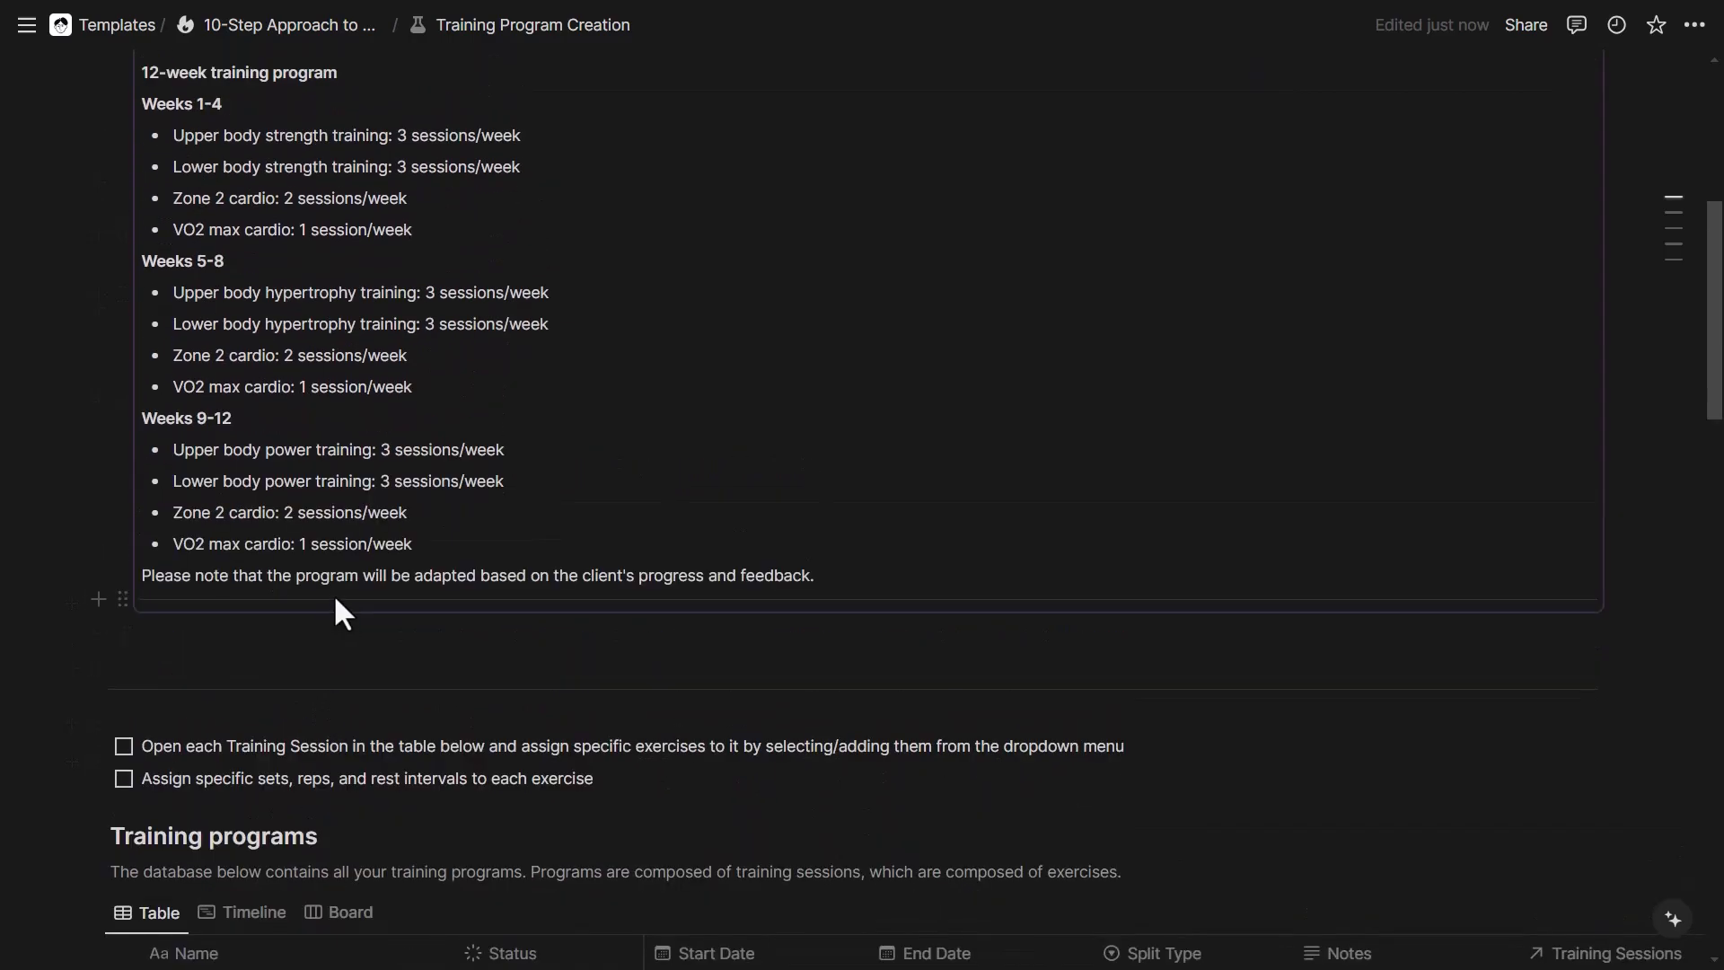
pyautogui.scroll(1, 342, 508)
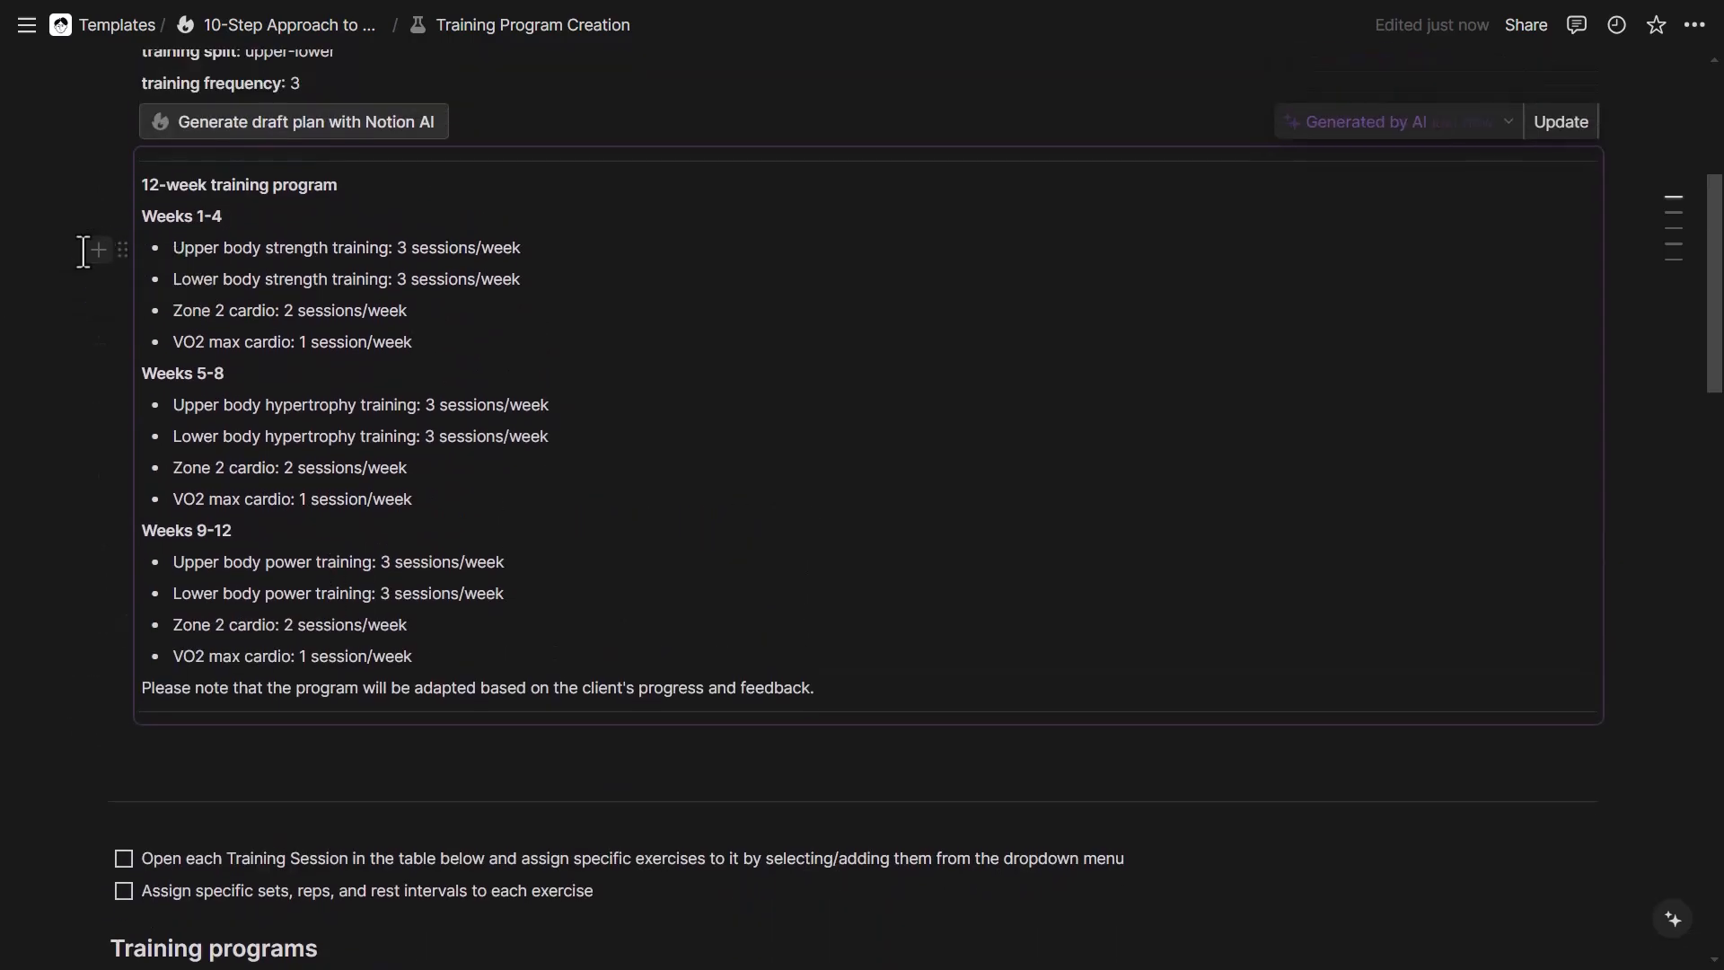
pyautogui.moveTo(81, 251); pyautogui.dragTo(245, 343)
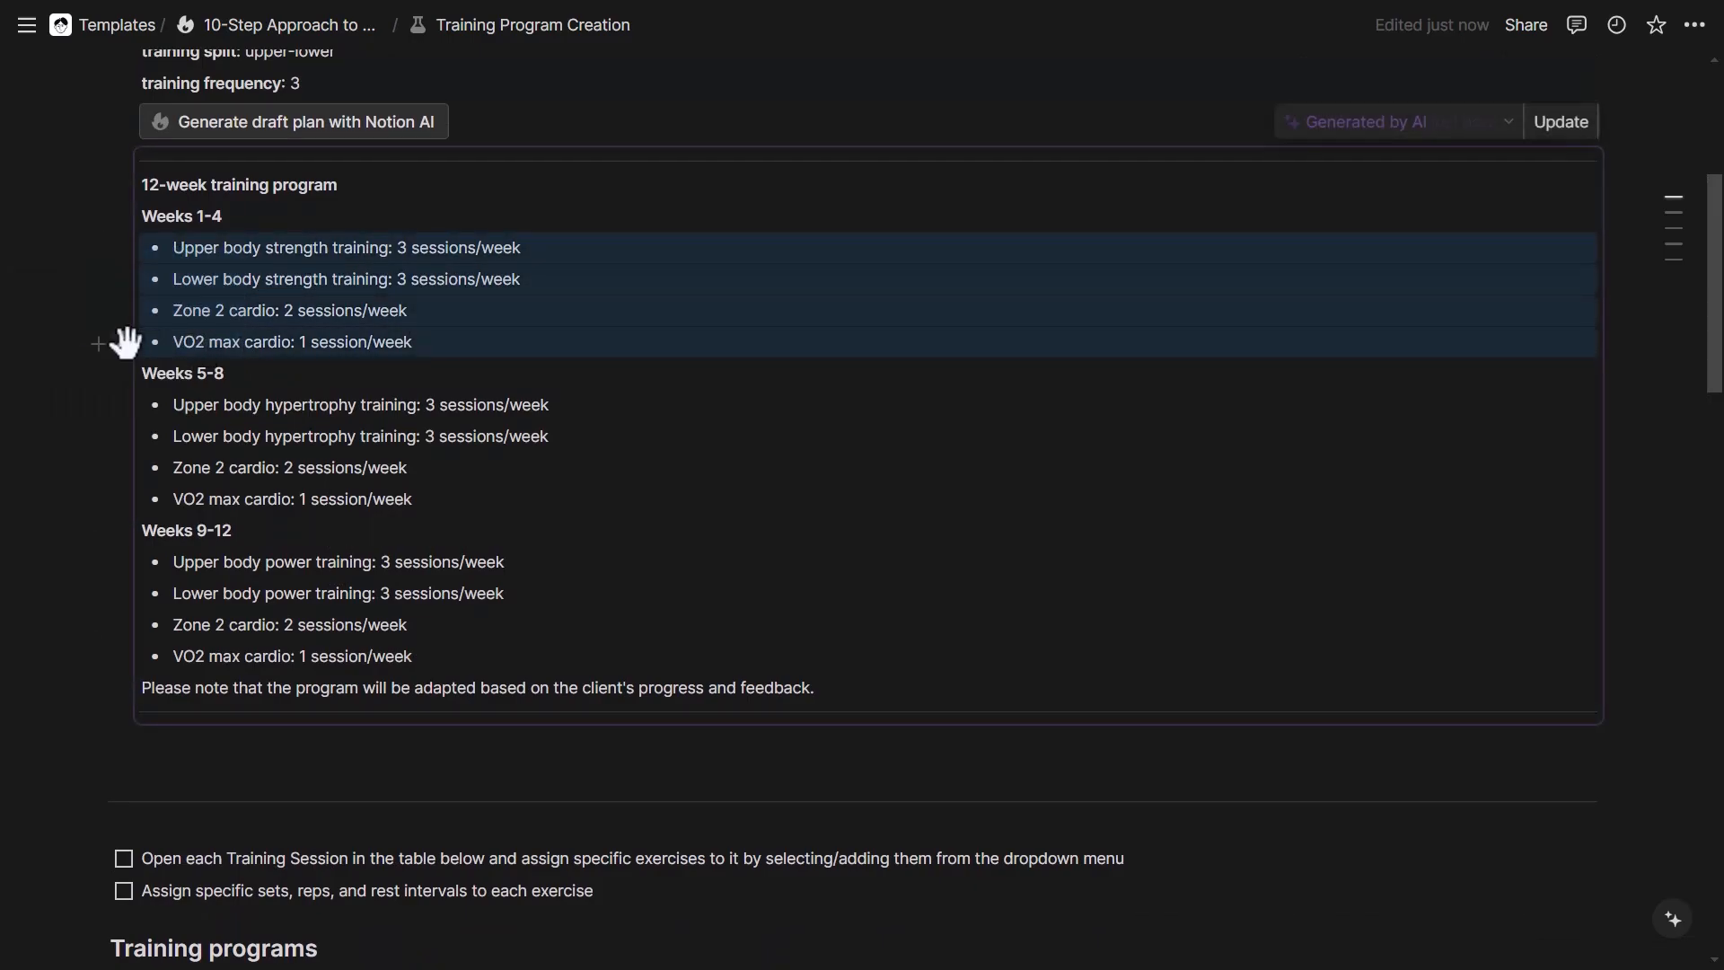
pyautogui.click(123, 344)
pyautogui.click(194, 431)
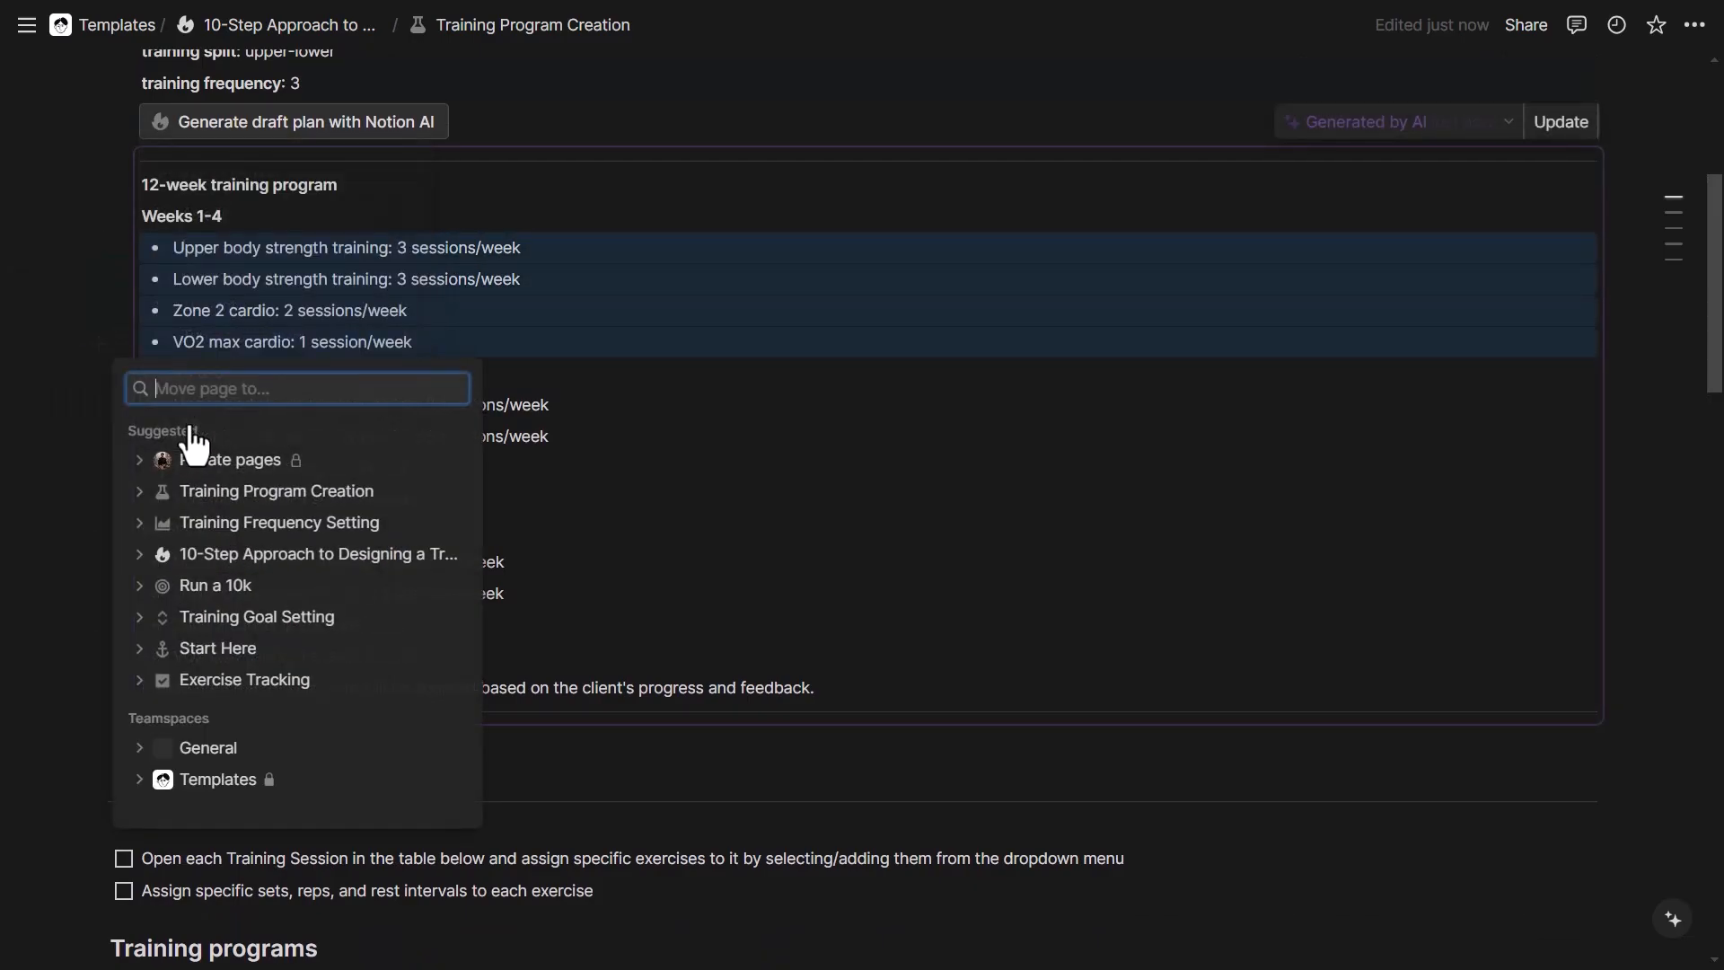
pyautogui.write('sessions')
pyautogui.click(246, 395)
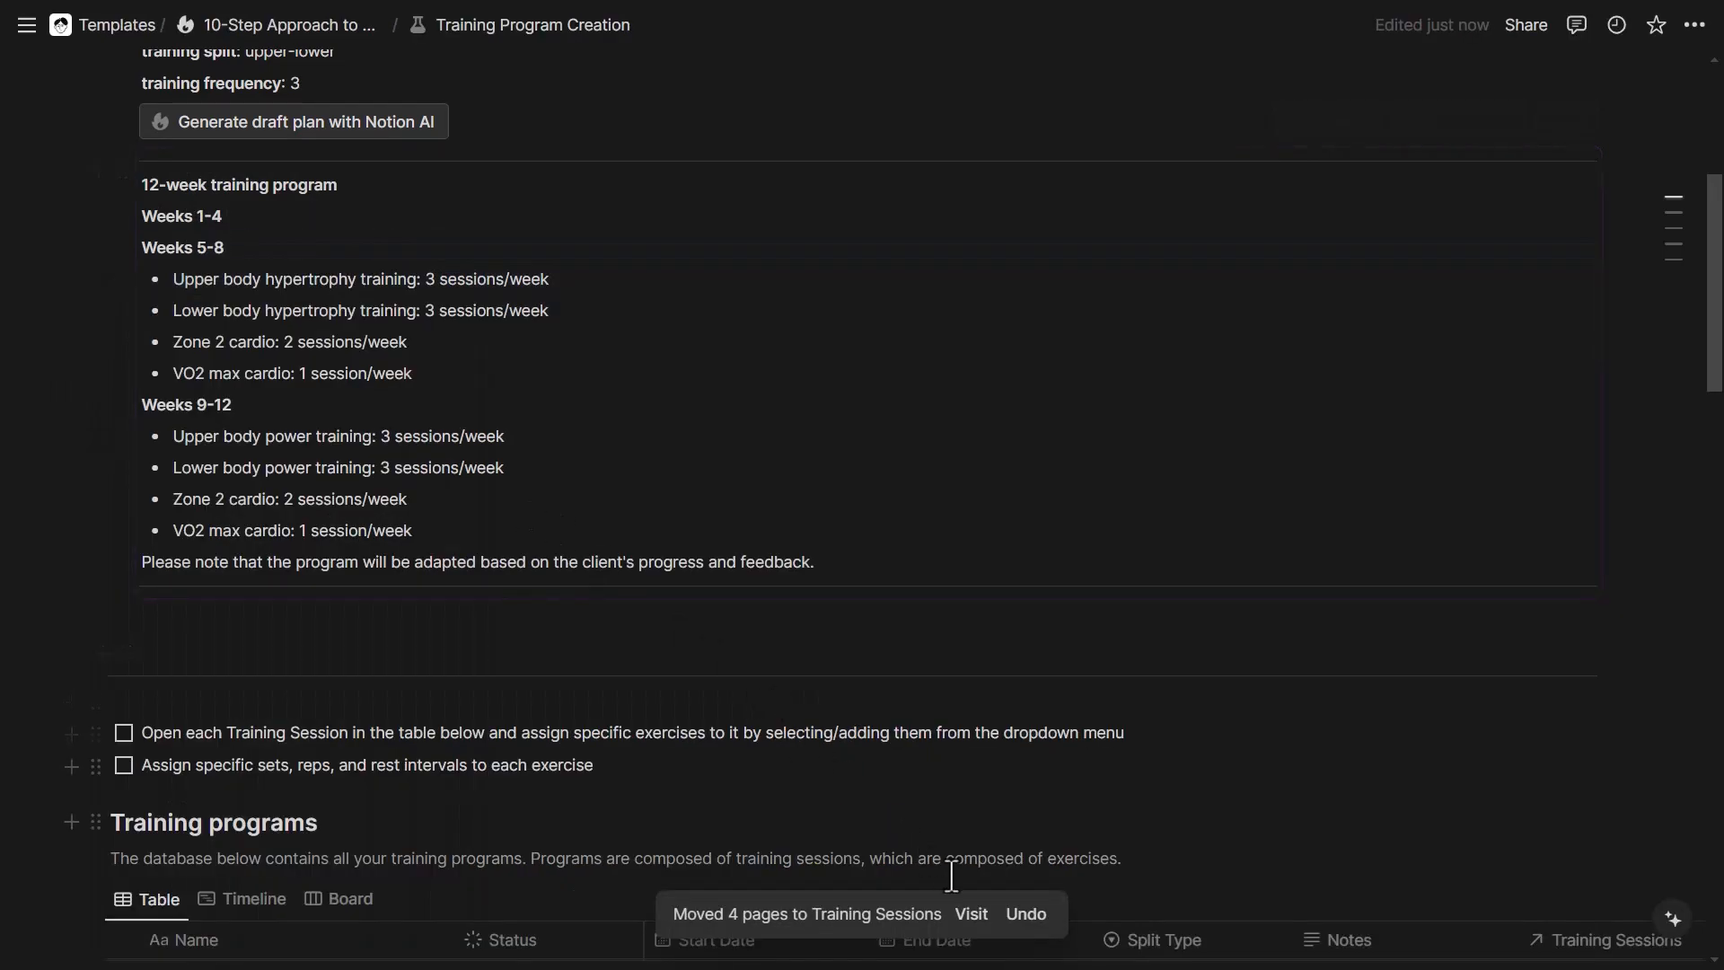
pyautogui.click(959, 913)
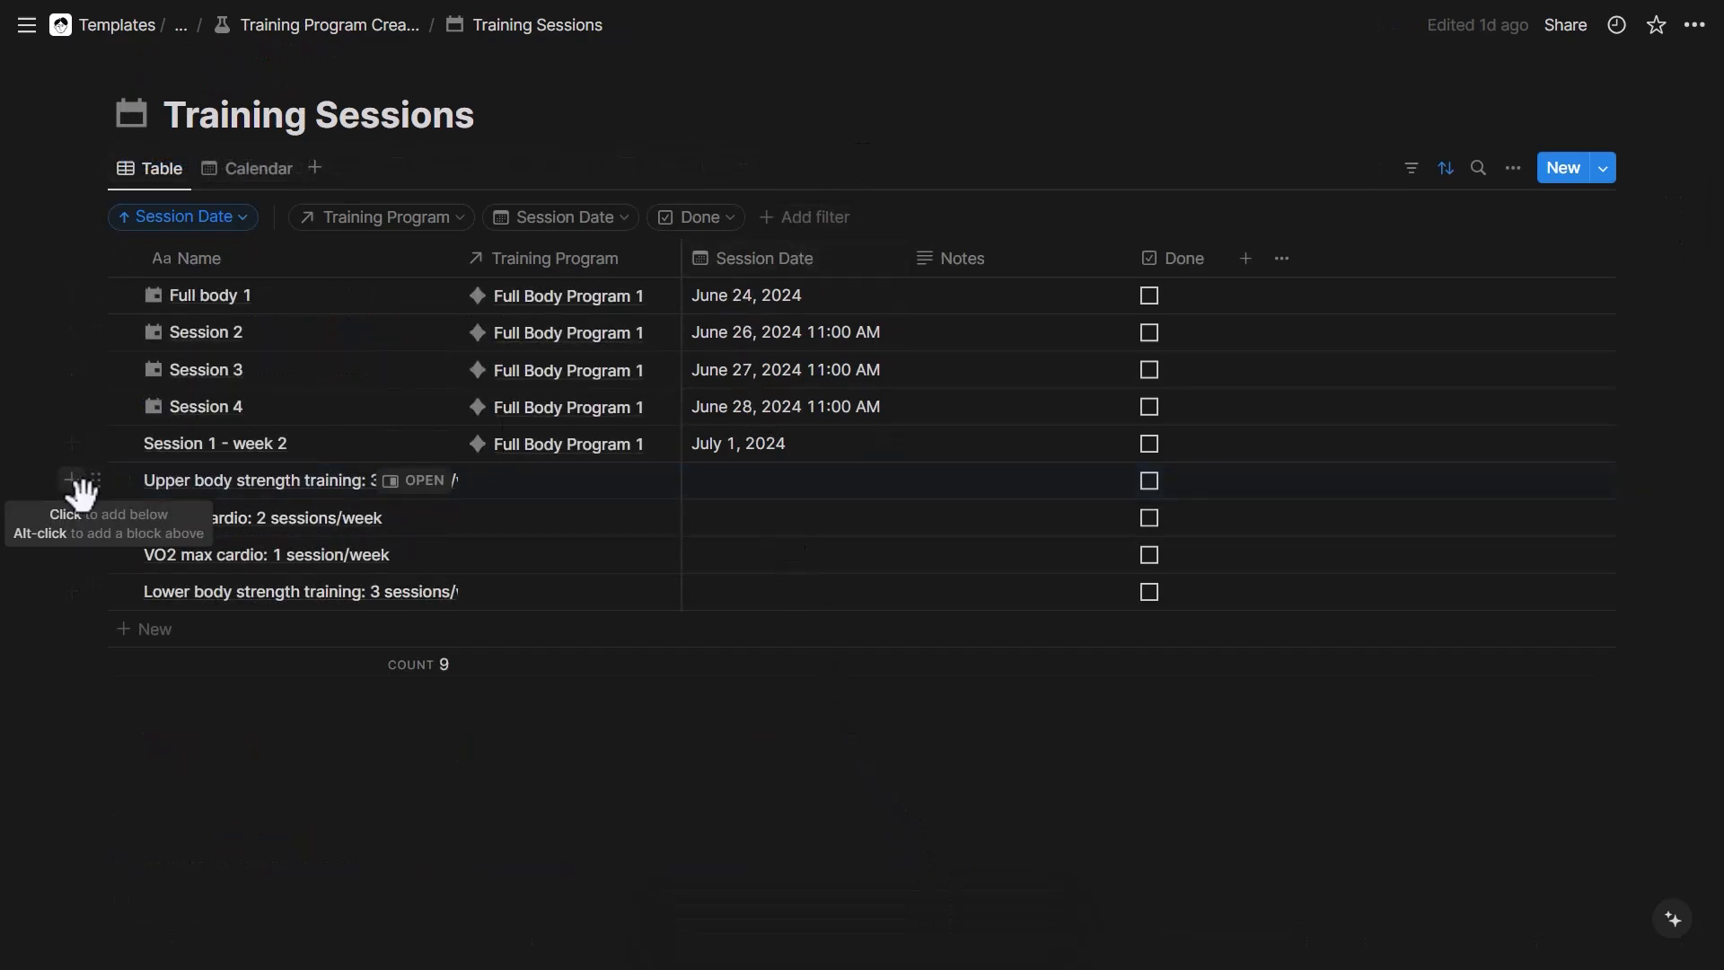
# - Assign the four moved sessions to the Upper-lower training program and check their empty session dates
pyautogui.click(548, 485)
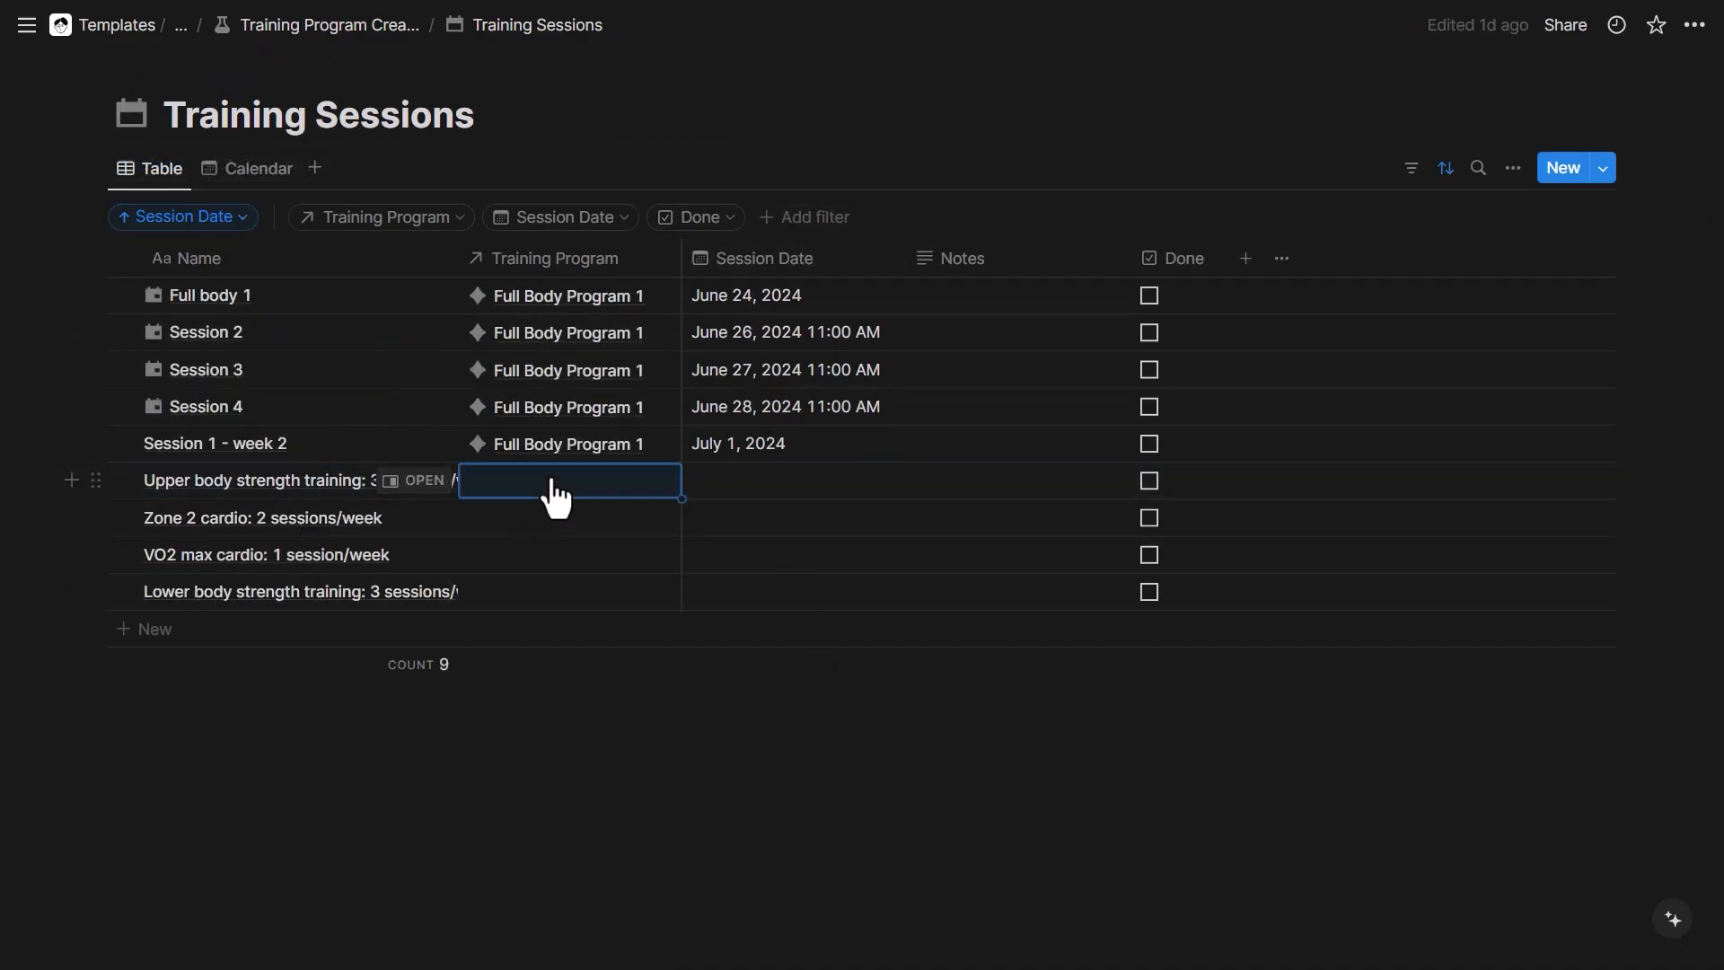
pyautogui.click(611, 449)
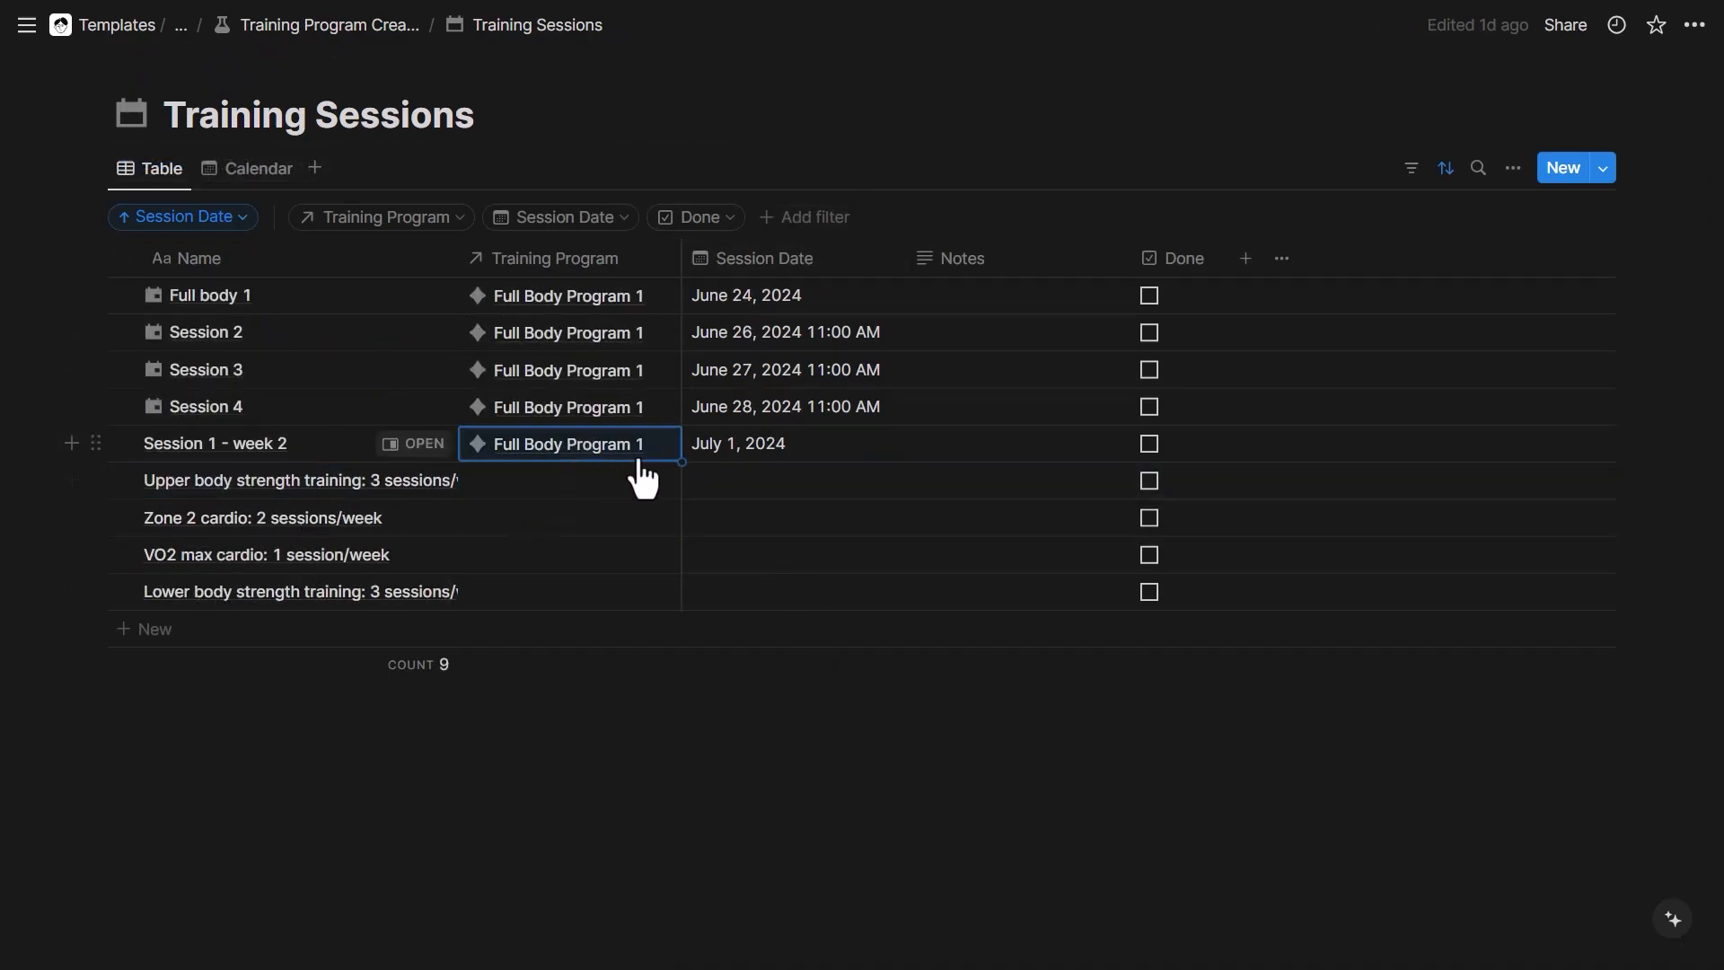
pyautogui.click(576, 490)
pyautogui.press('Escape')
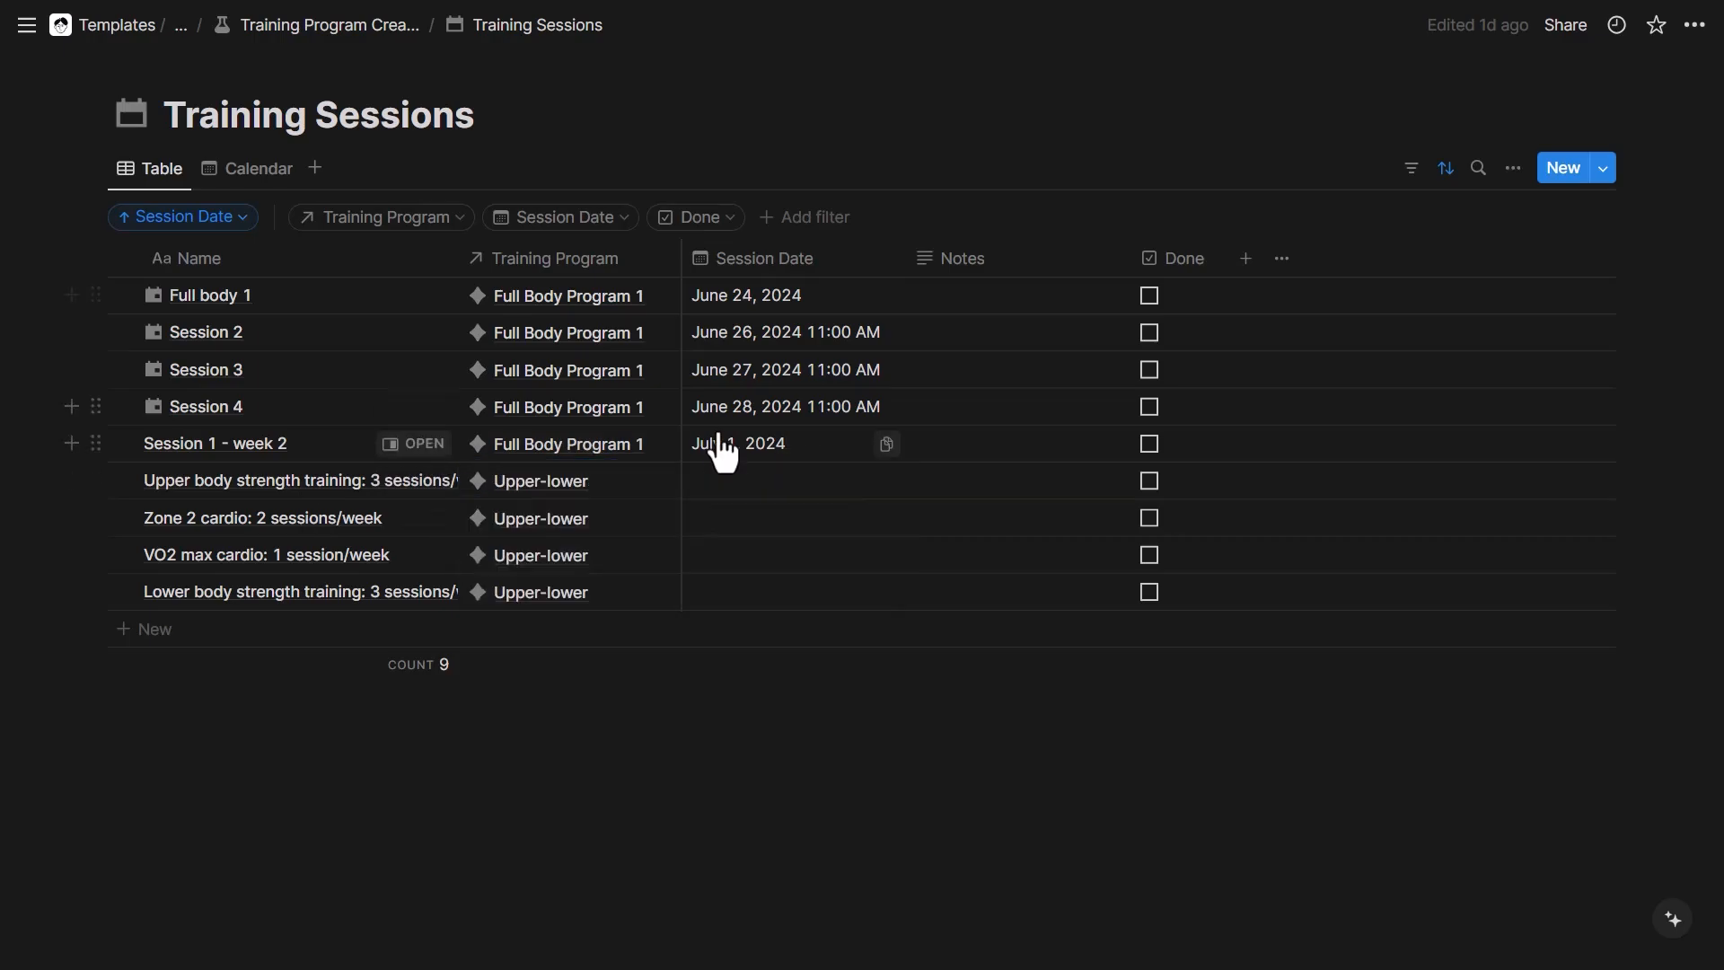
pyautogui.click(720, 496)
pyautogui.click(725, 668)
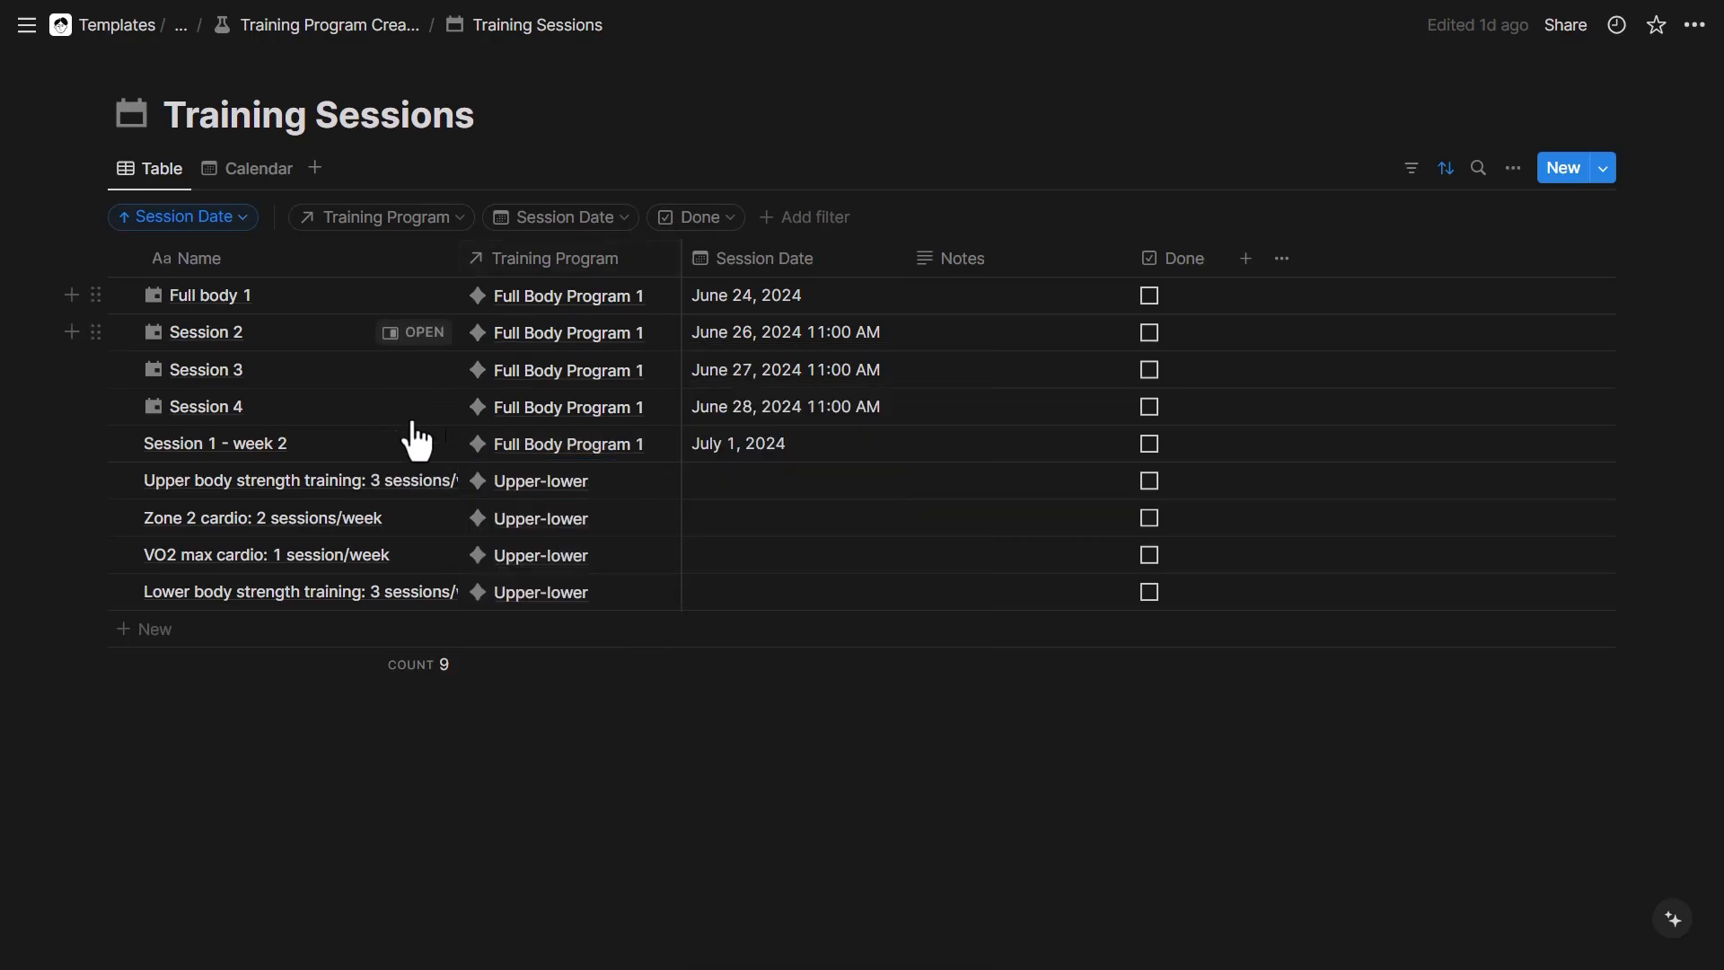
# - Delete the four moved sessions from Training Sessions and the Upper-lower program from the Training Program Creation page
pyautogui.moveTo(57, 489); pyautogui.dragTo(249, 611)
pyautogui.press('Delete')
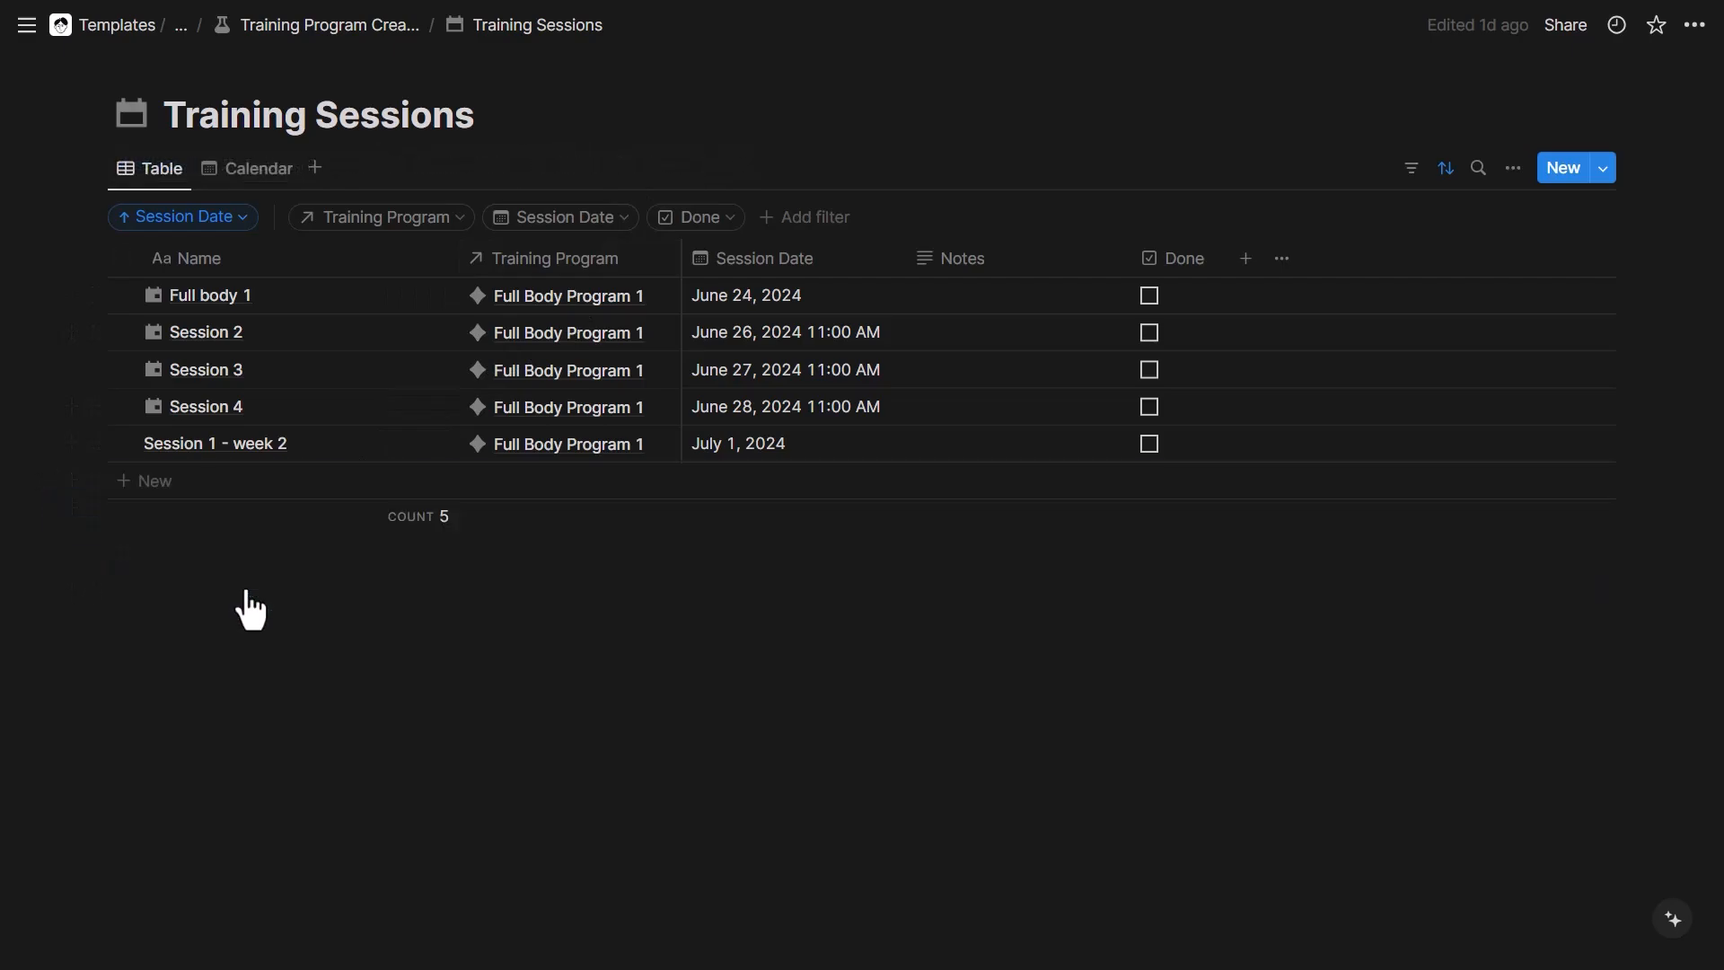
pyautogui.moveTo(117, 114)
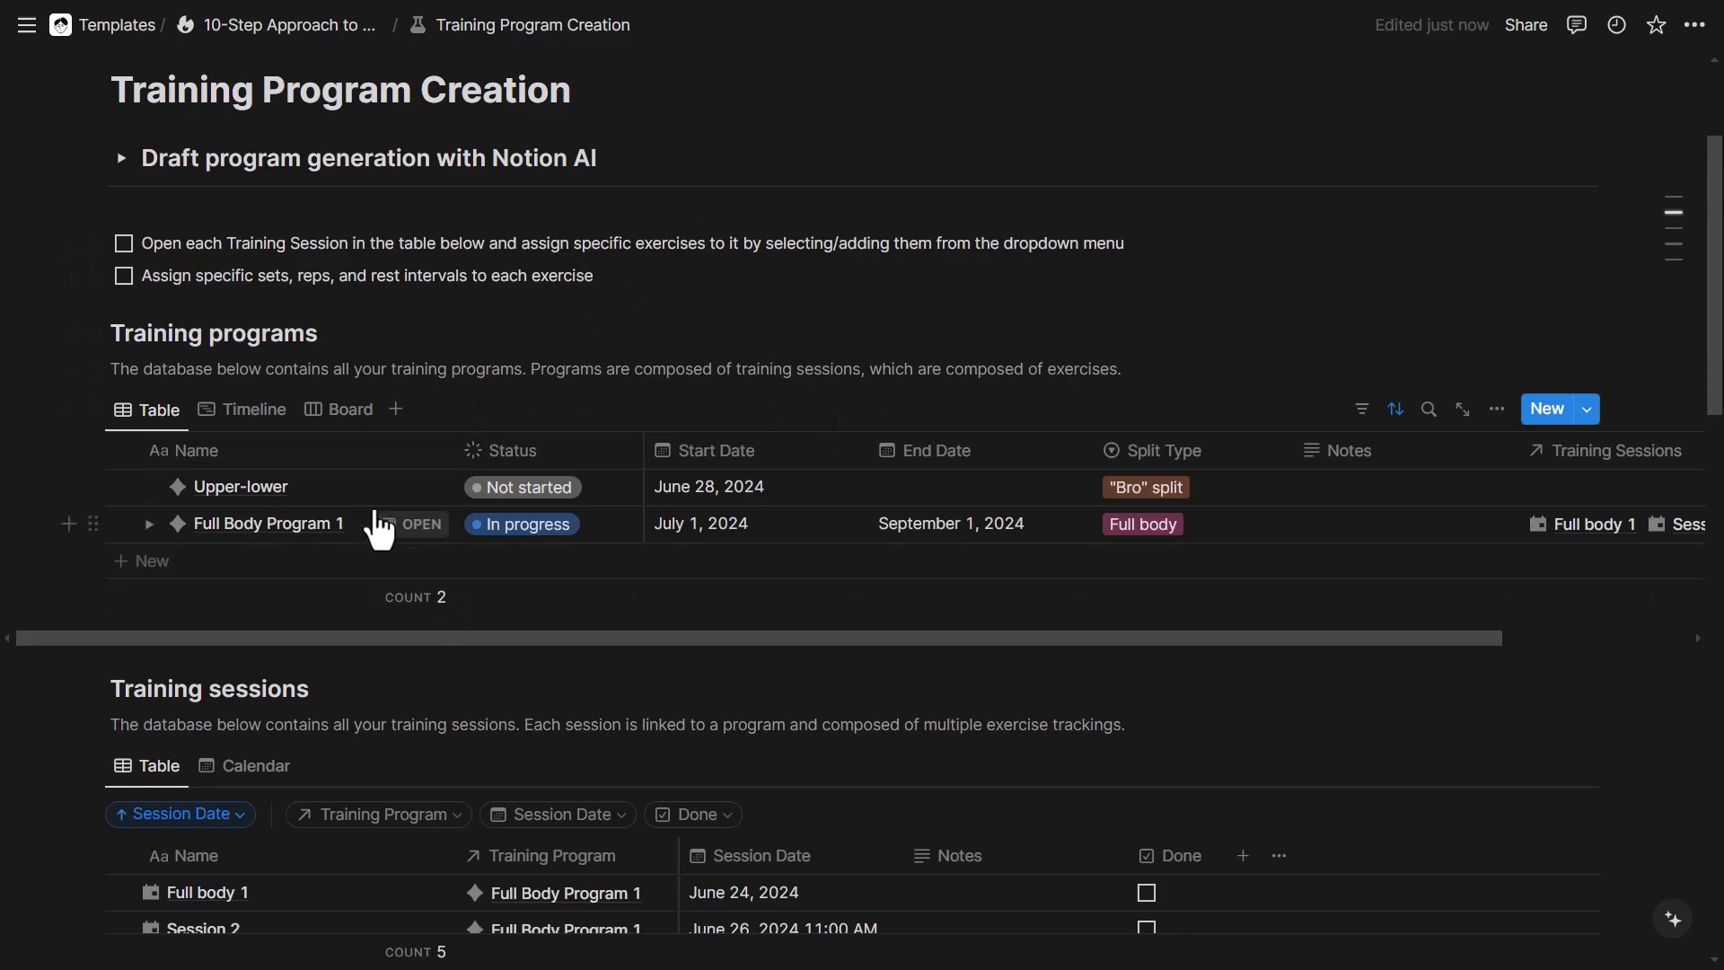
pyautogui.click(120, 487)
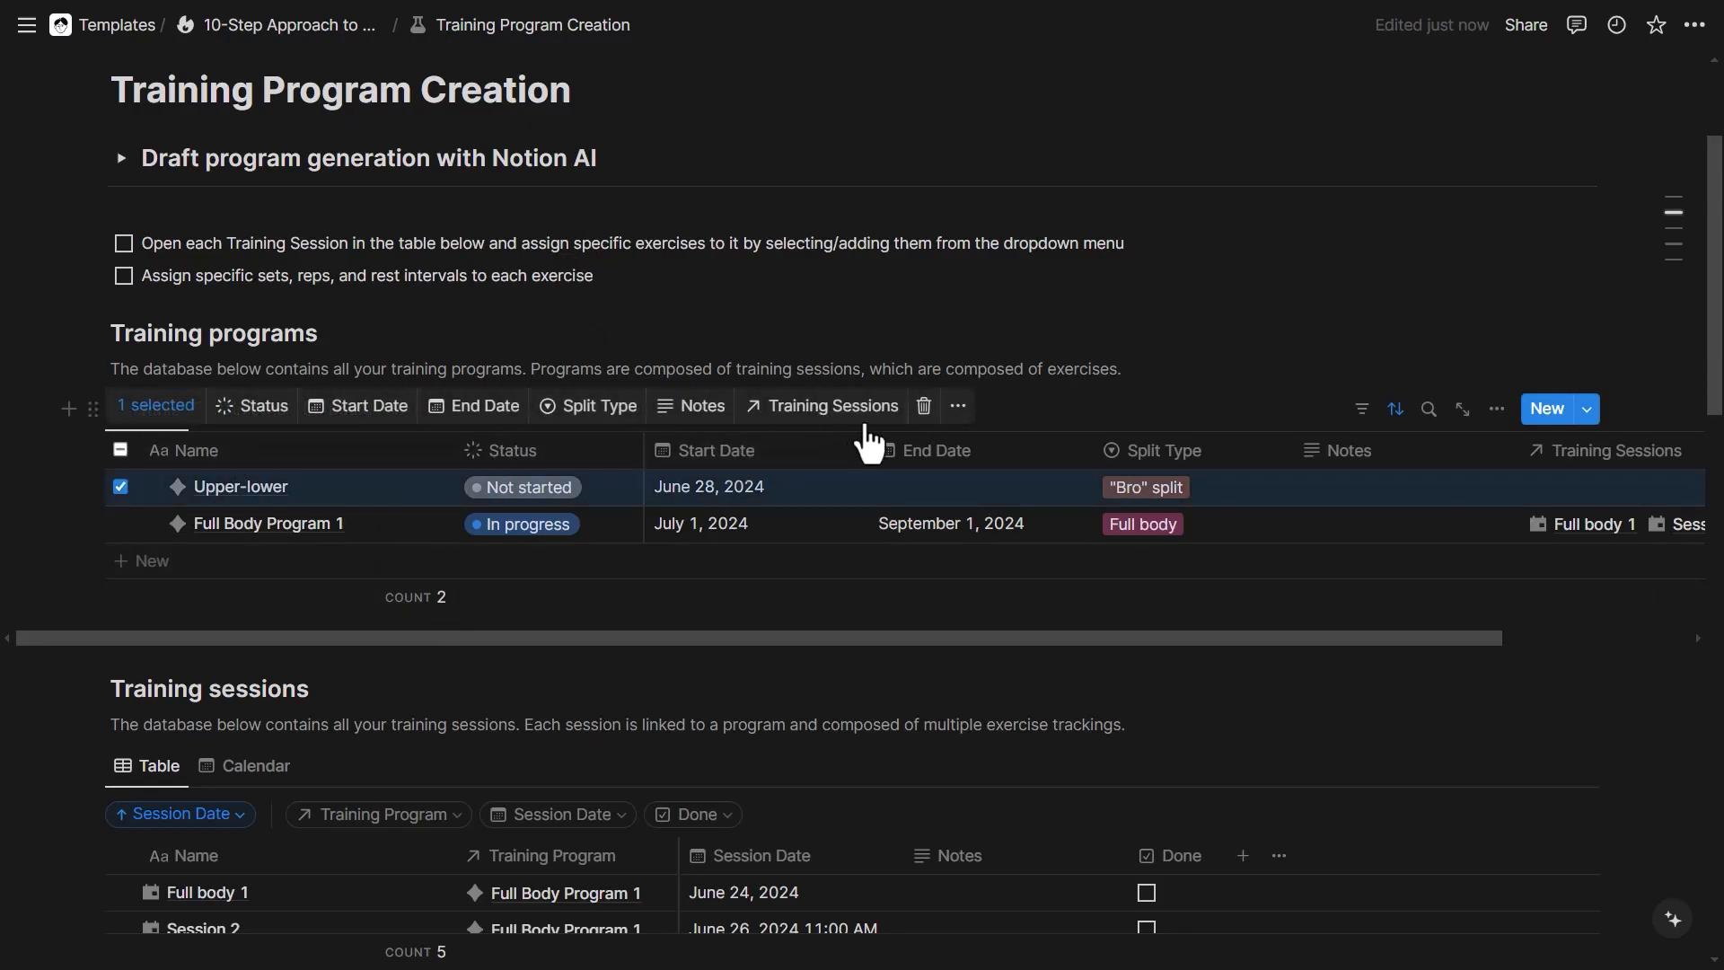
pyautogui.click(924, 406)
# - Examine the training sessions, reference exercises and exercise trackings tables on the Training Program Creation page
pyautogui.scroll(-4, 862, 476)
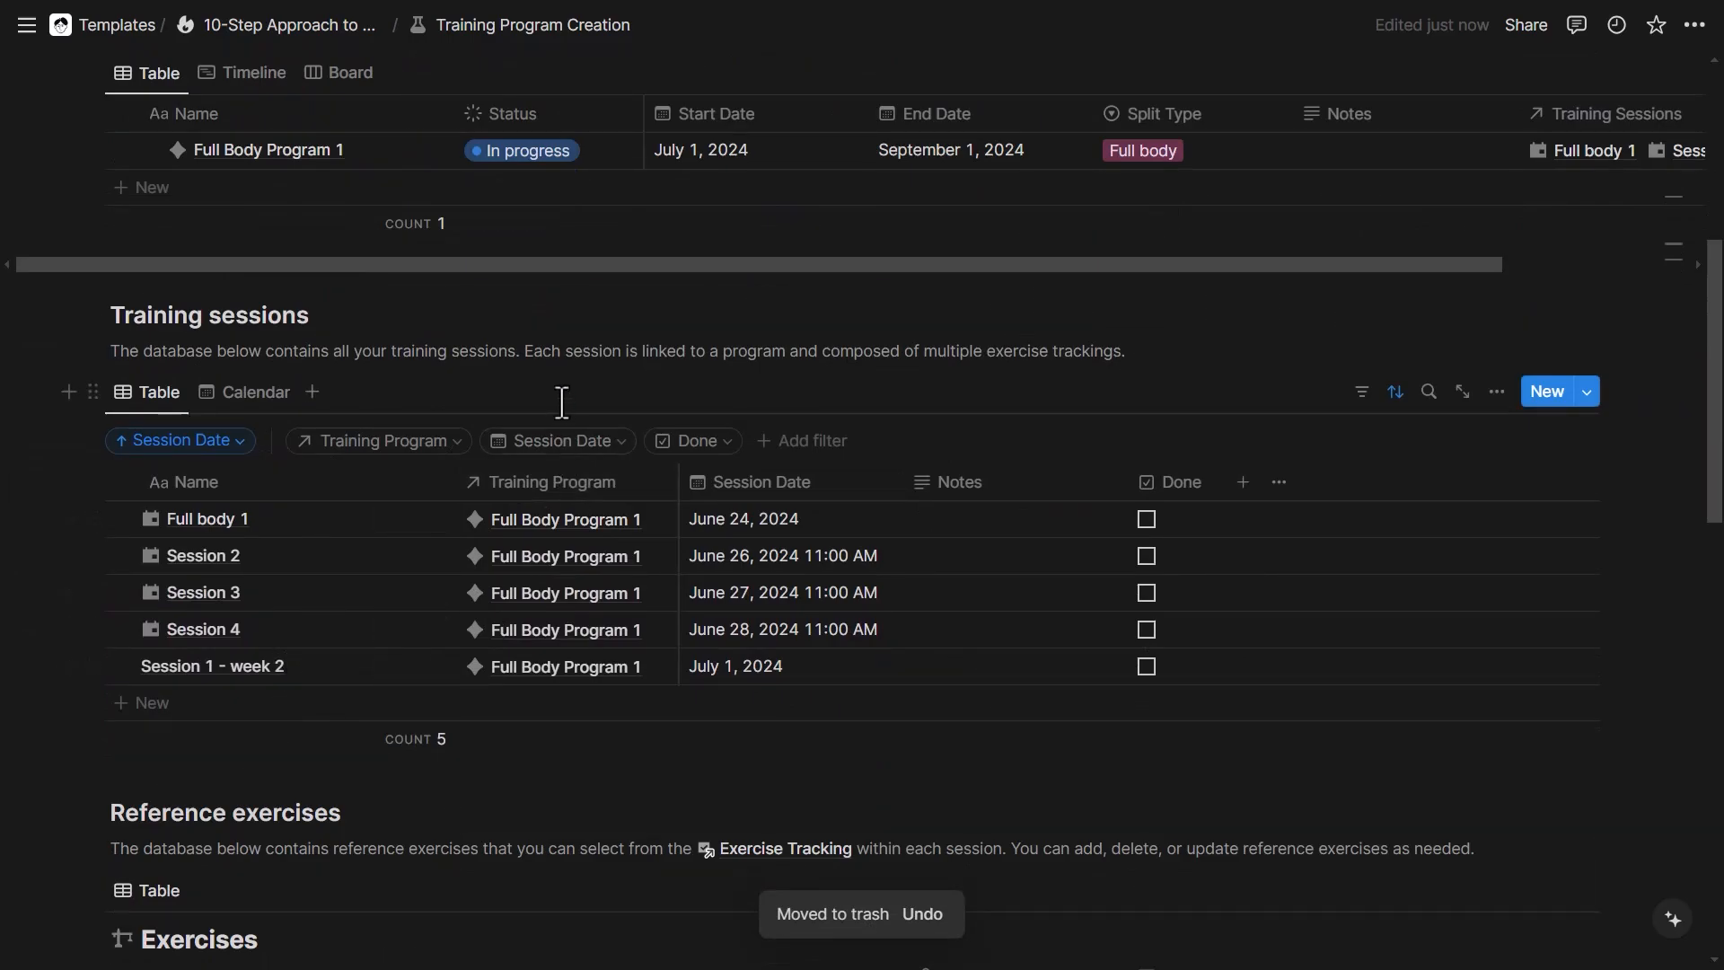
pyautogui.scroll(-5, 726, 444)
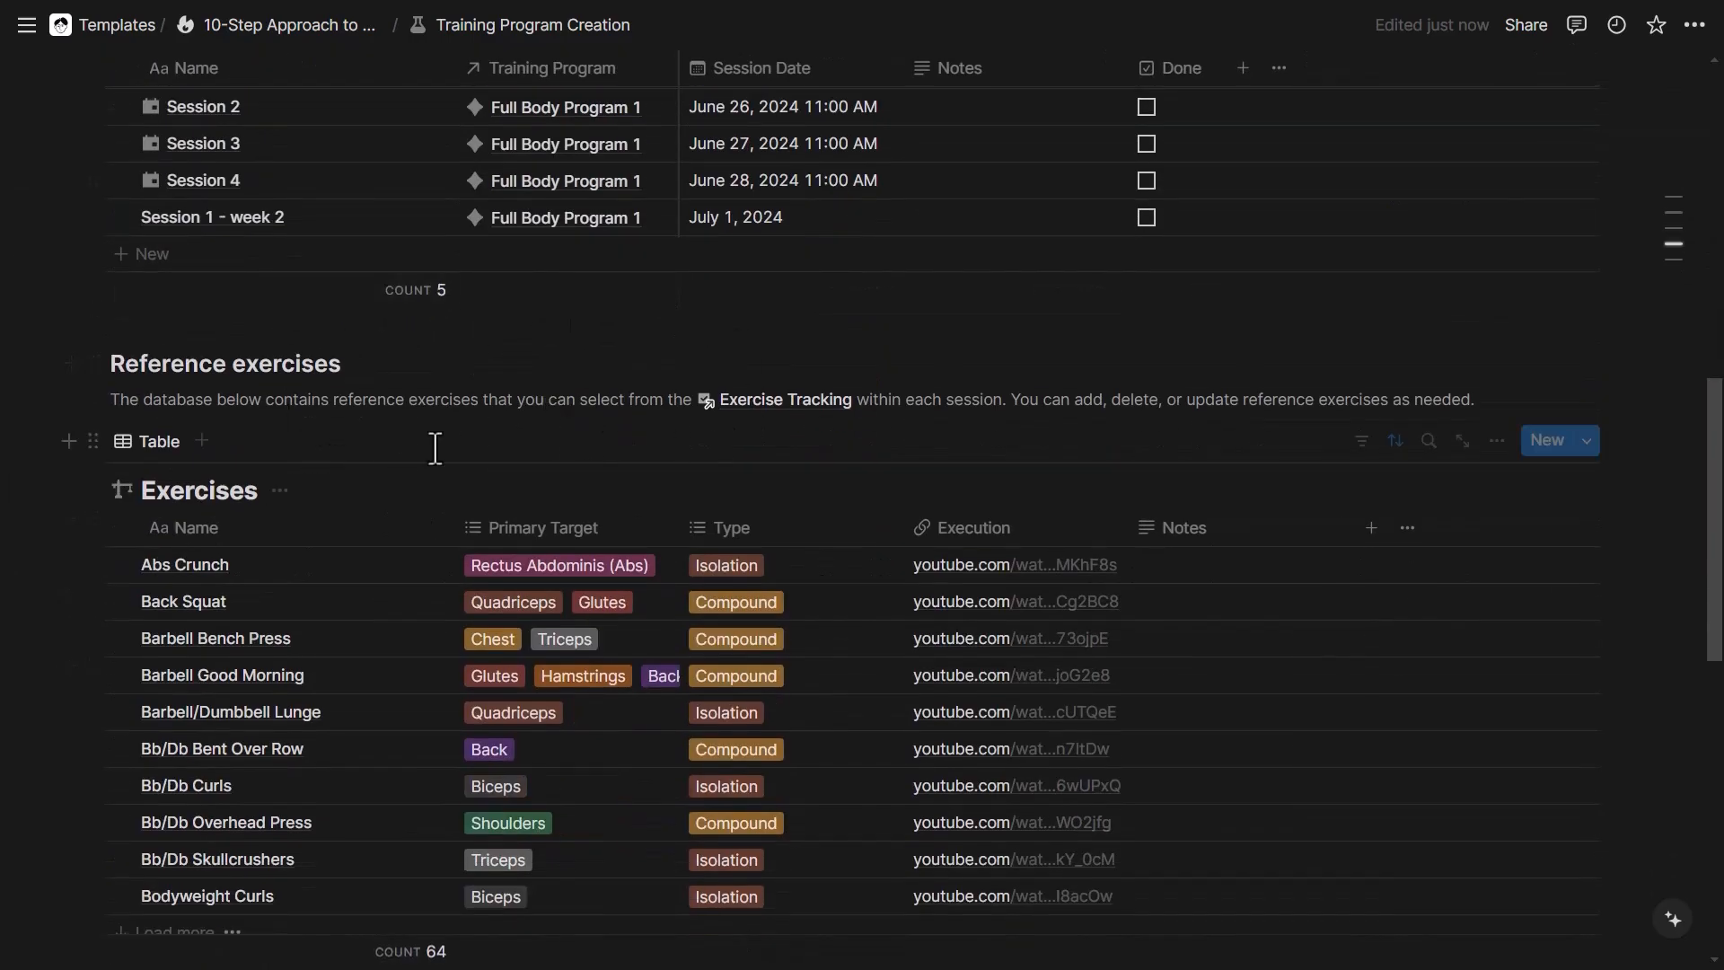
pyautogui.scroll(-3, 309, 453)
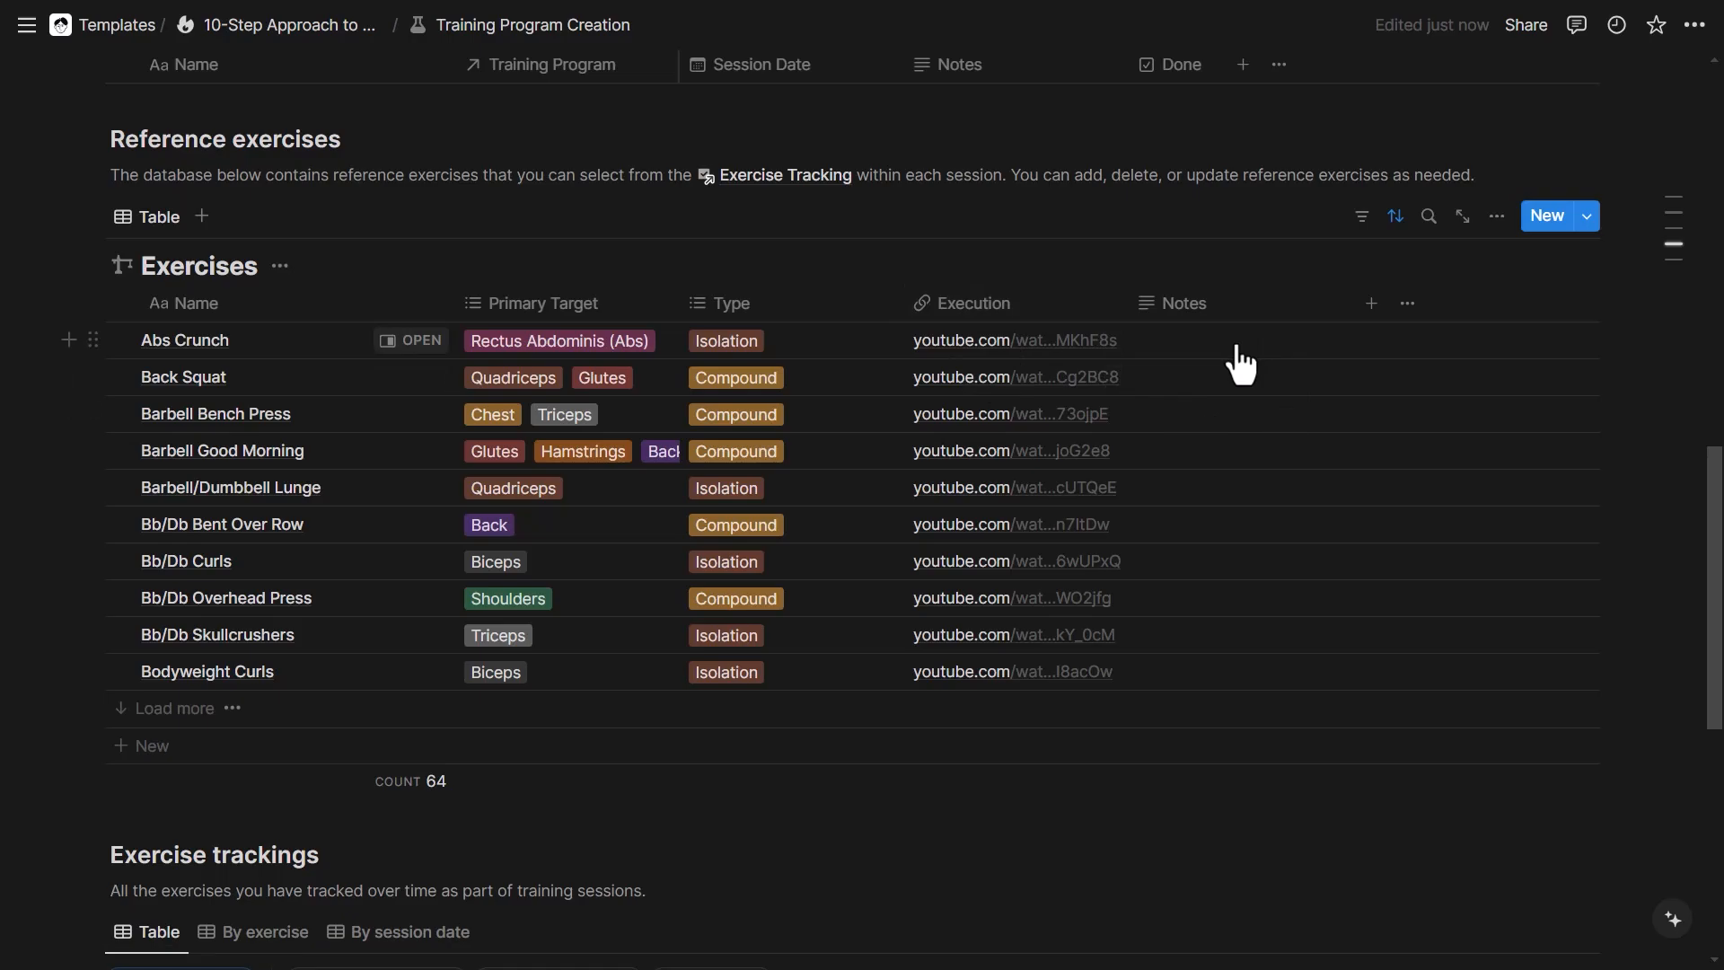
pyautogui.scroll(-4, 1033, 422)
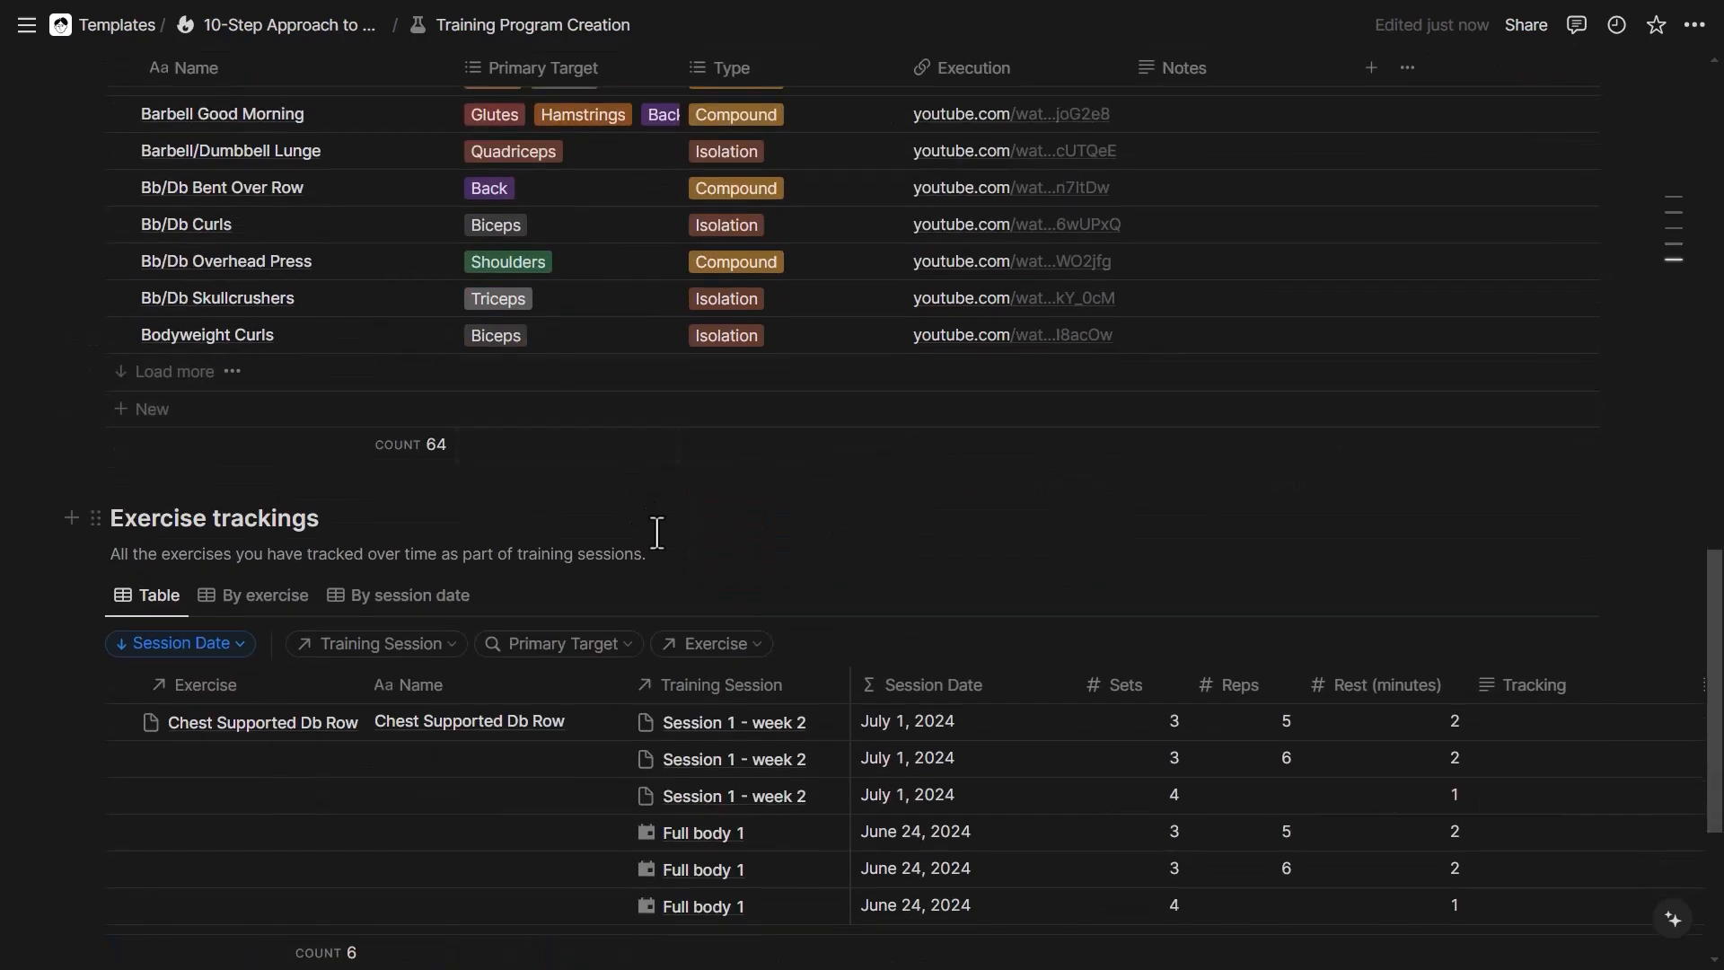
pyautogui.scroll(-1, 658, 539)
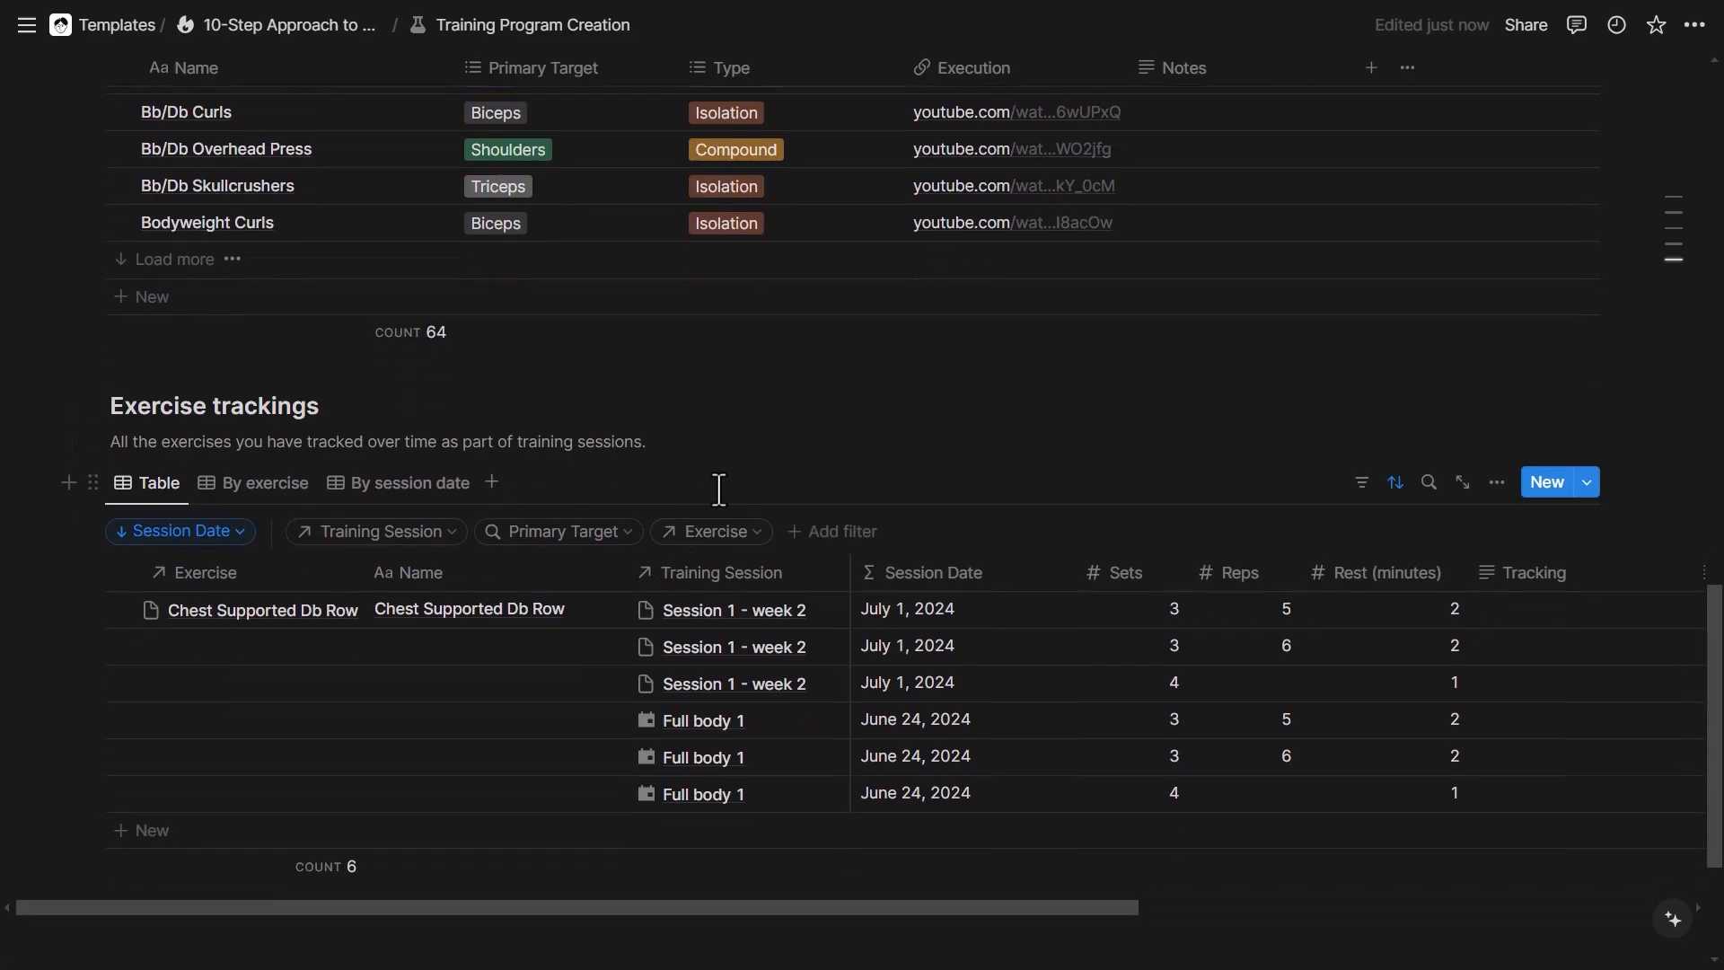
pyautogui.scroll(3, 704, 556)
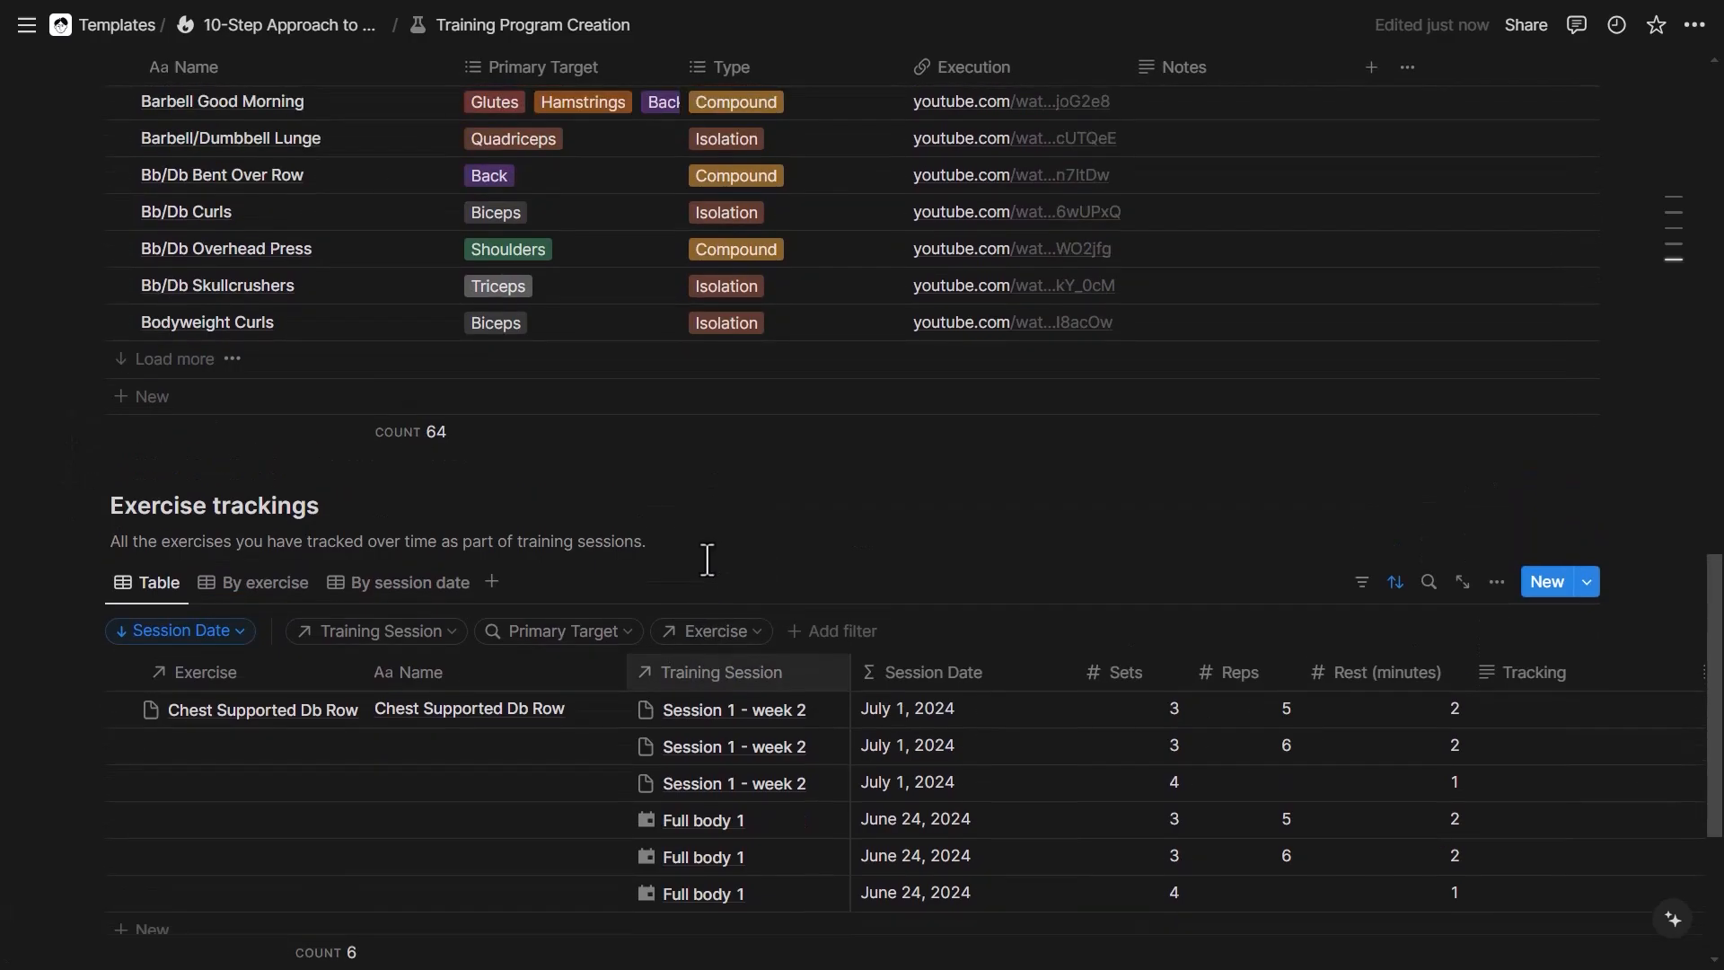
pyautogui.scroll(-1, 696, 575)
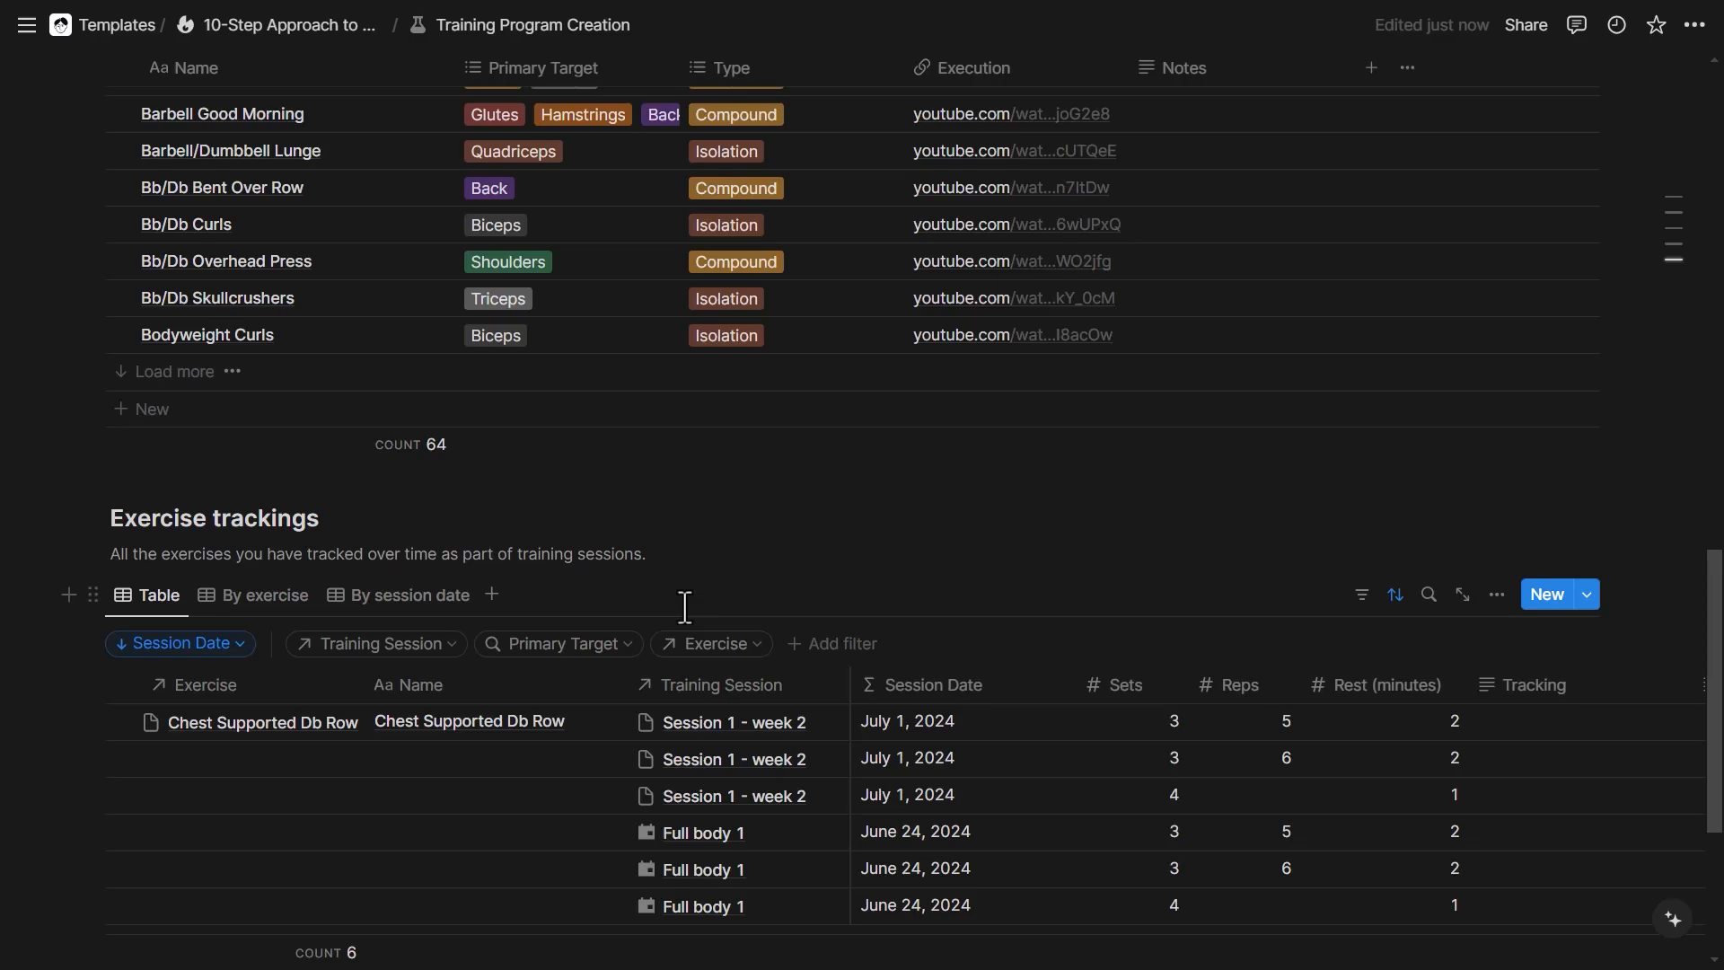
pyautogui.scroll(8, 684, 607)
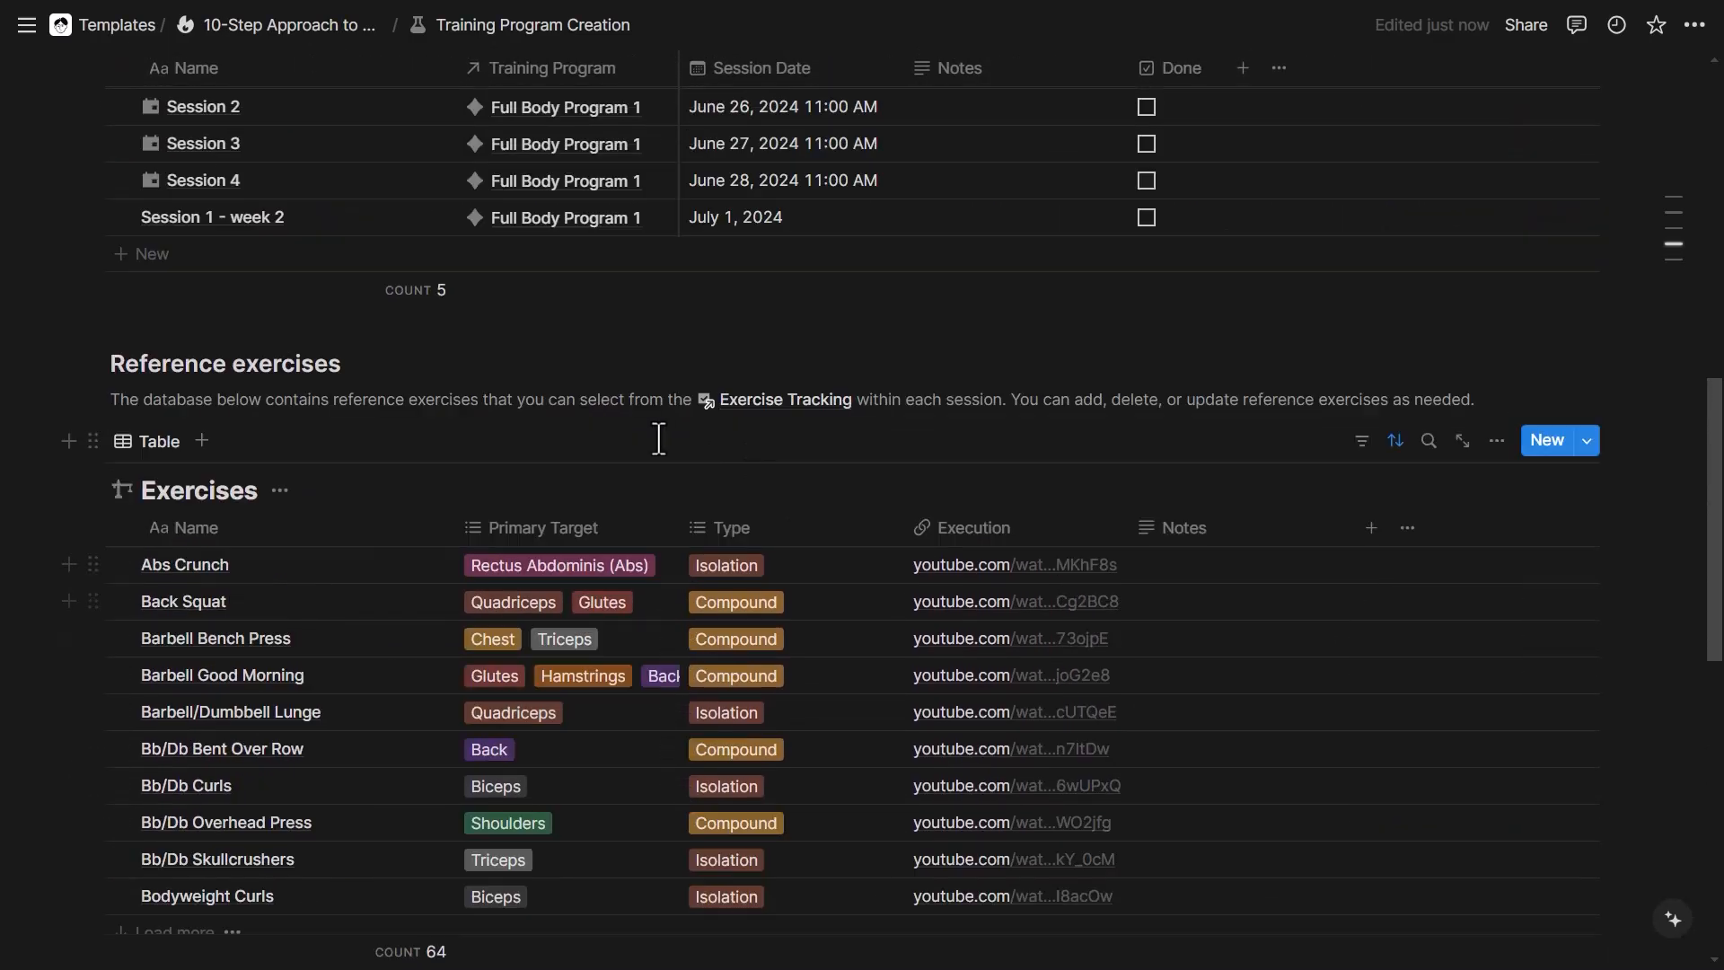
# - Review the split type options and properties of Full Body Program 1 and open its Full body 1 session
pyautogui.scroll(6, 664, 489)
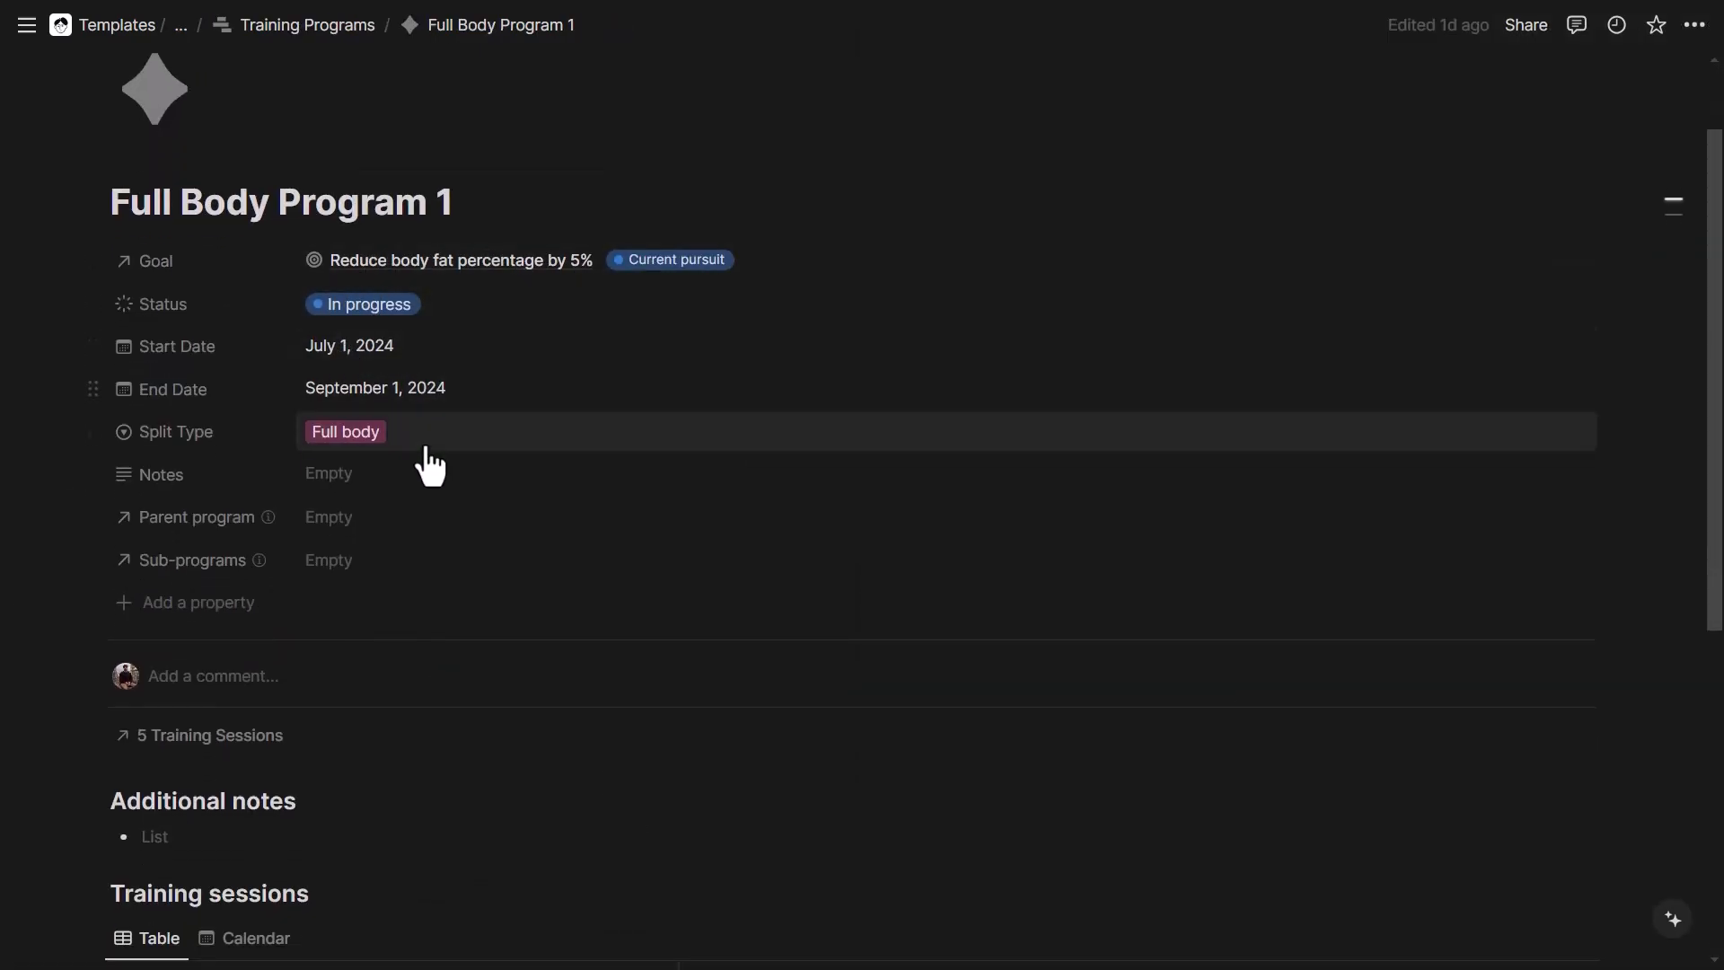
pyautogui.scroll(-1, 466, 404)
pyautogui.click(443, 327)
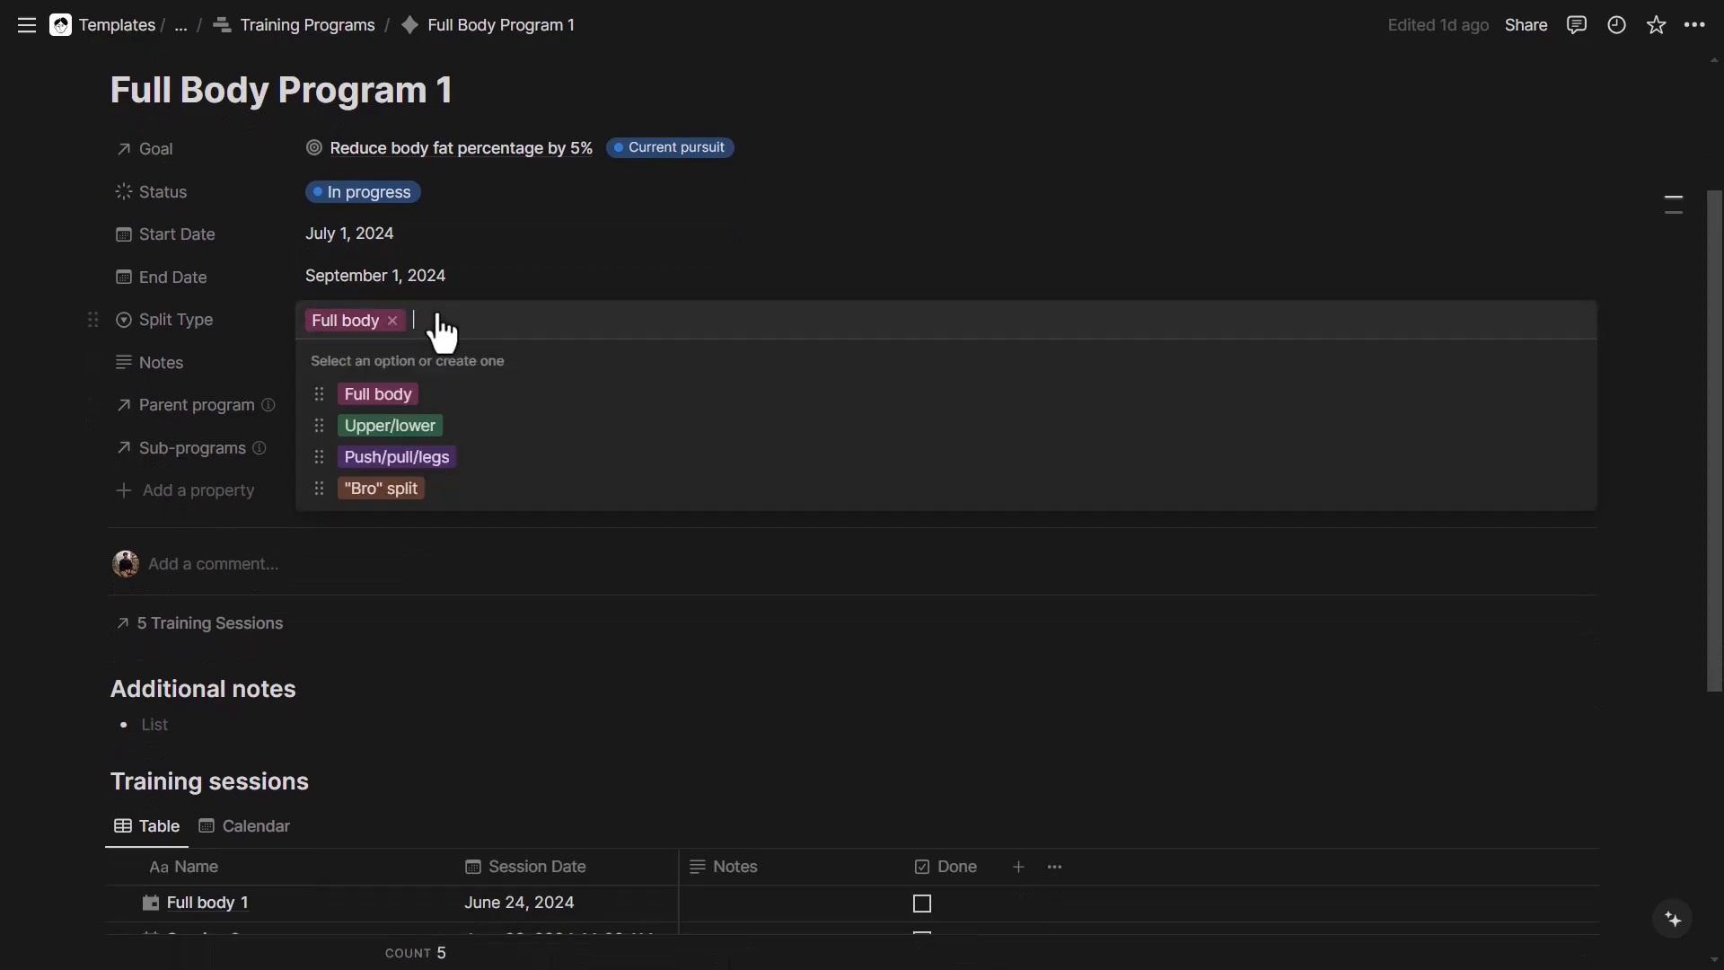
pyautogui.click(435, 594)
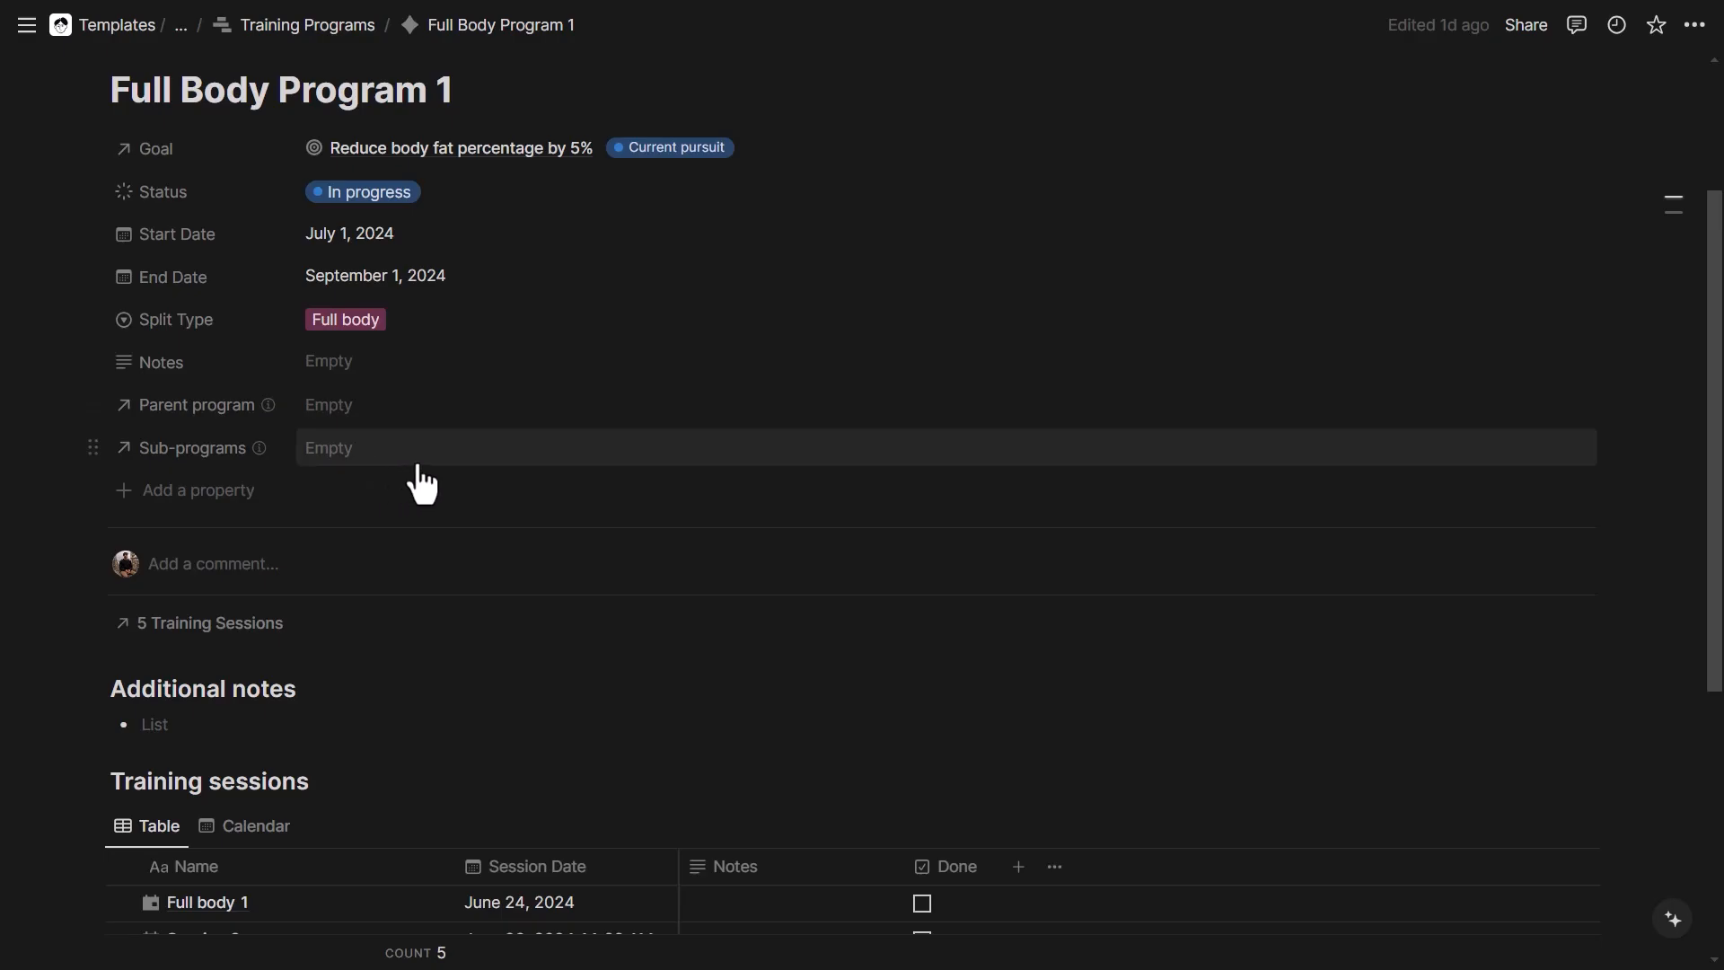
pyautogui.scroll(-3, 539, 444)
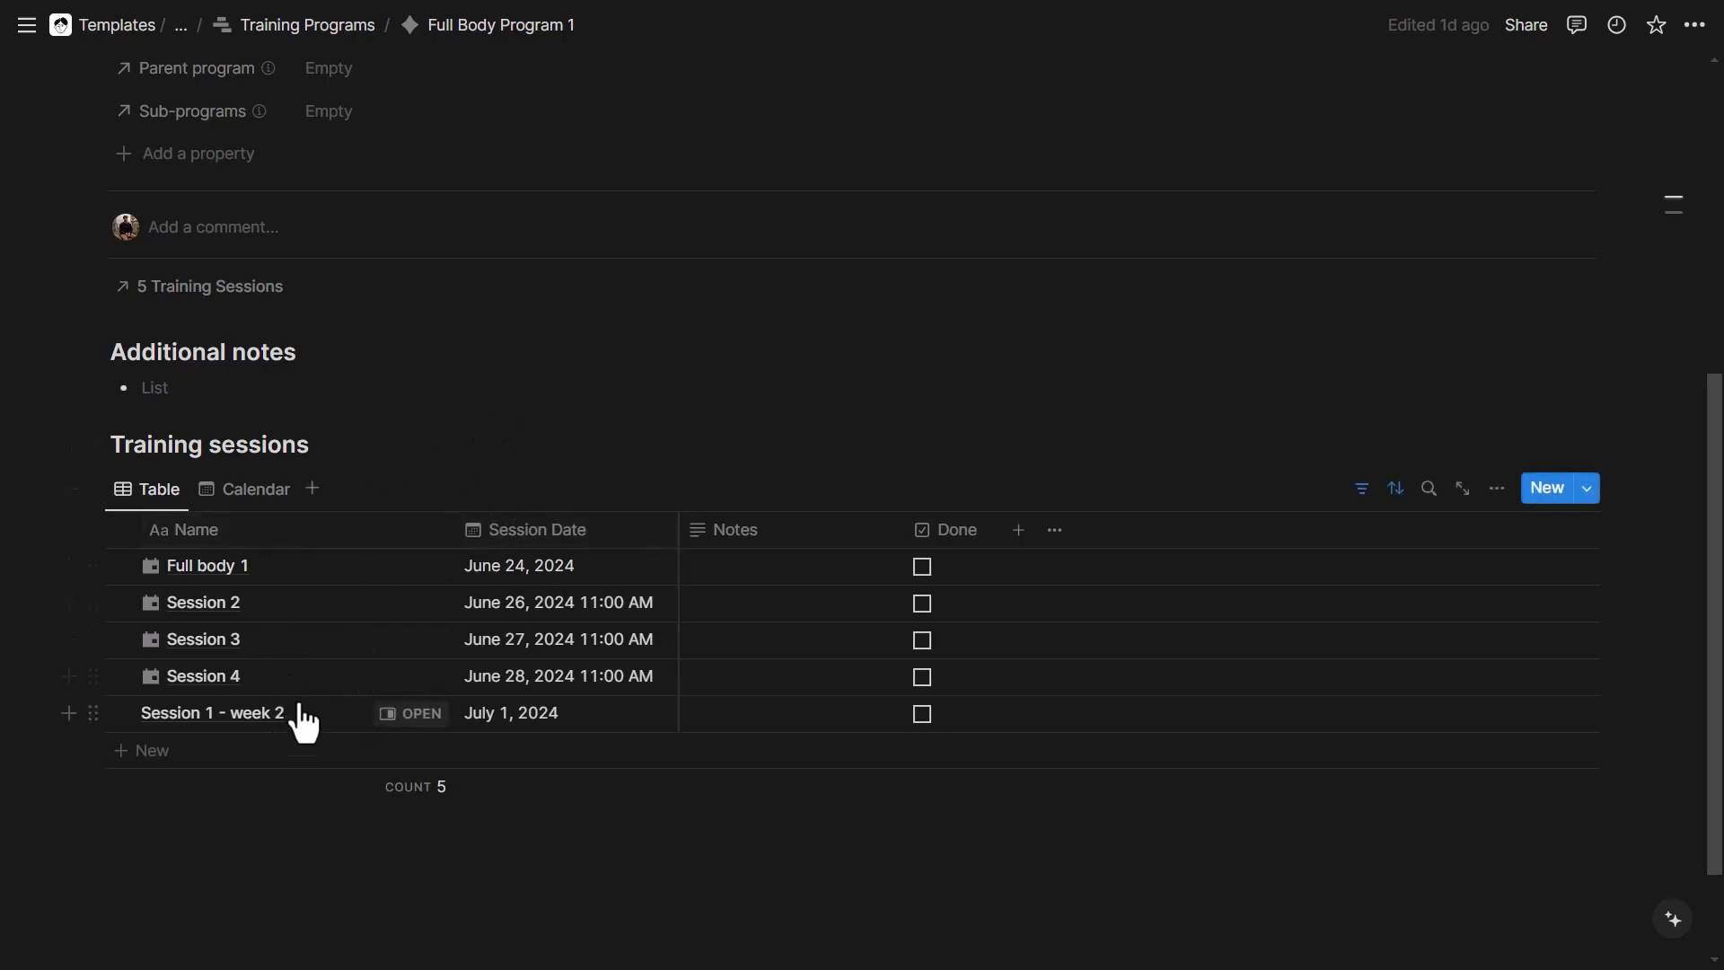
pyautogui.click(411, 567)
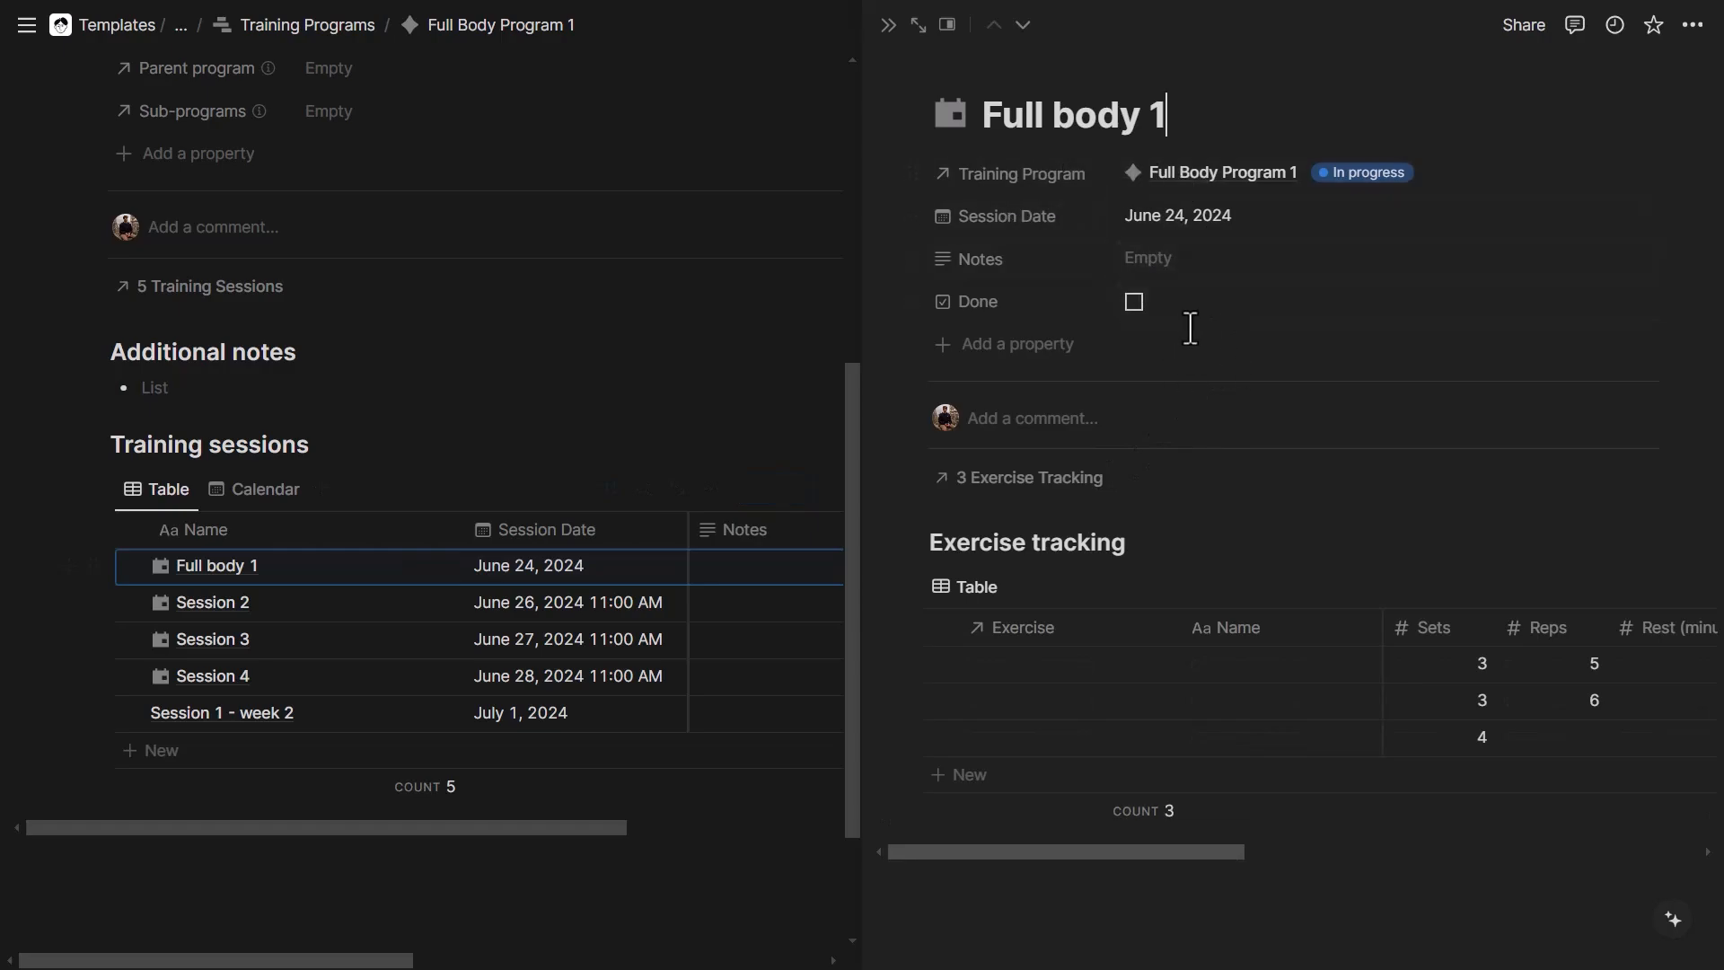
# - Open the Full body 1 session as a full page and link Back Squat to the first exercise tracking row
pyautogui.click(916, 27)
pyautogui.scroll(-4, 823, 439)
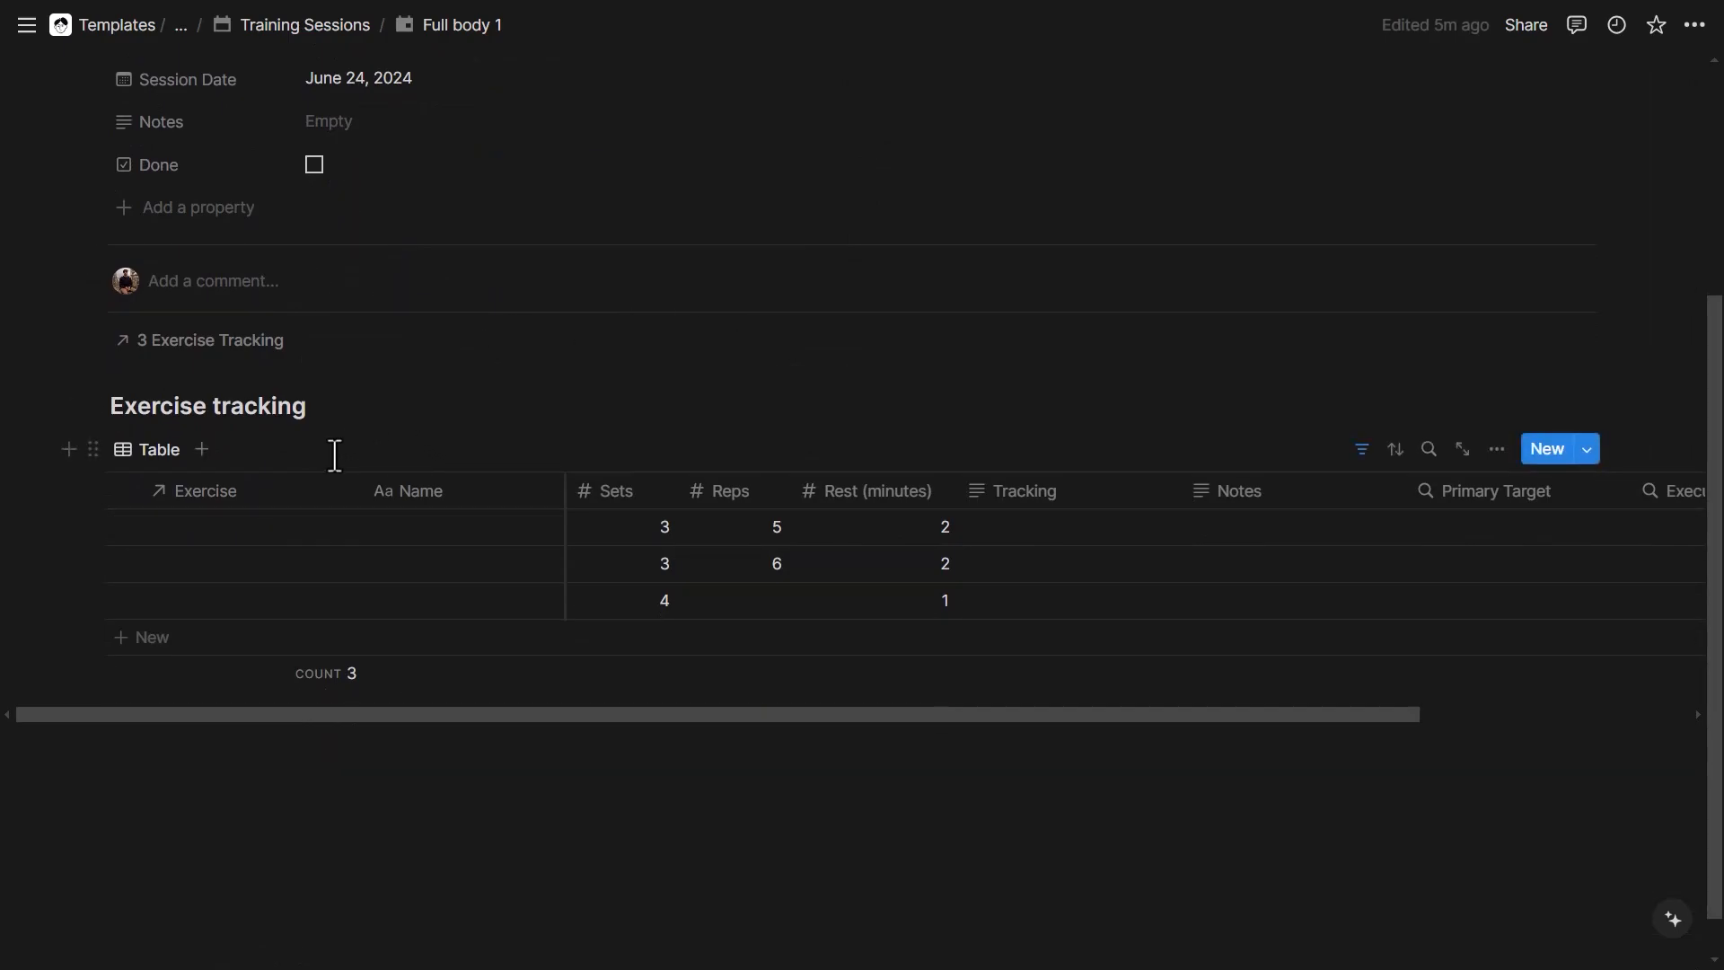
pyautogui.click(239, 532)
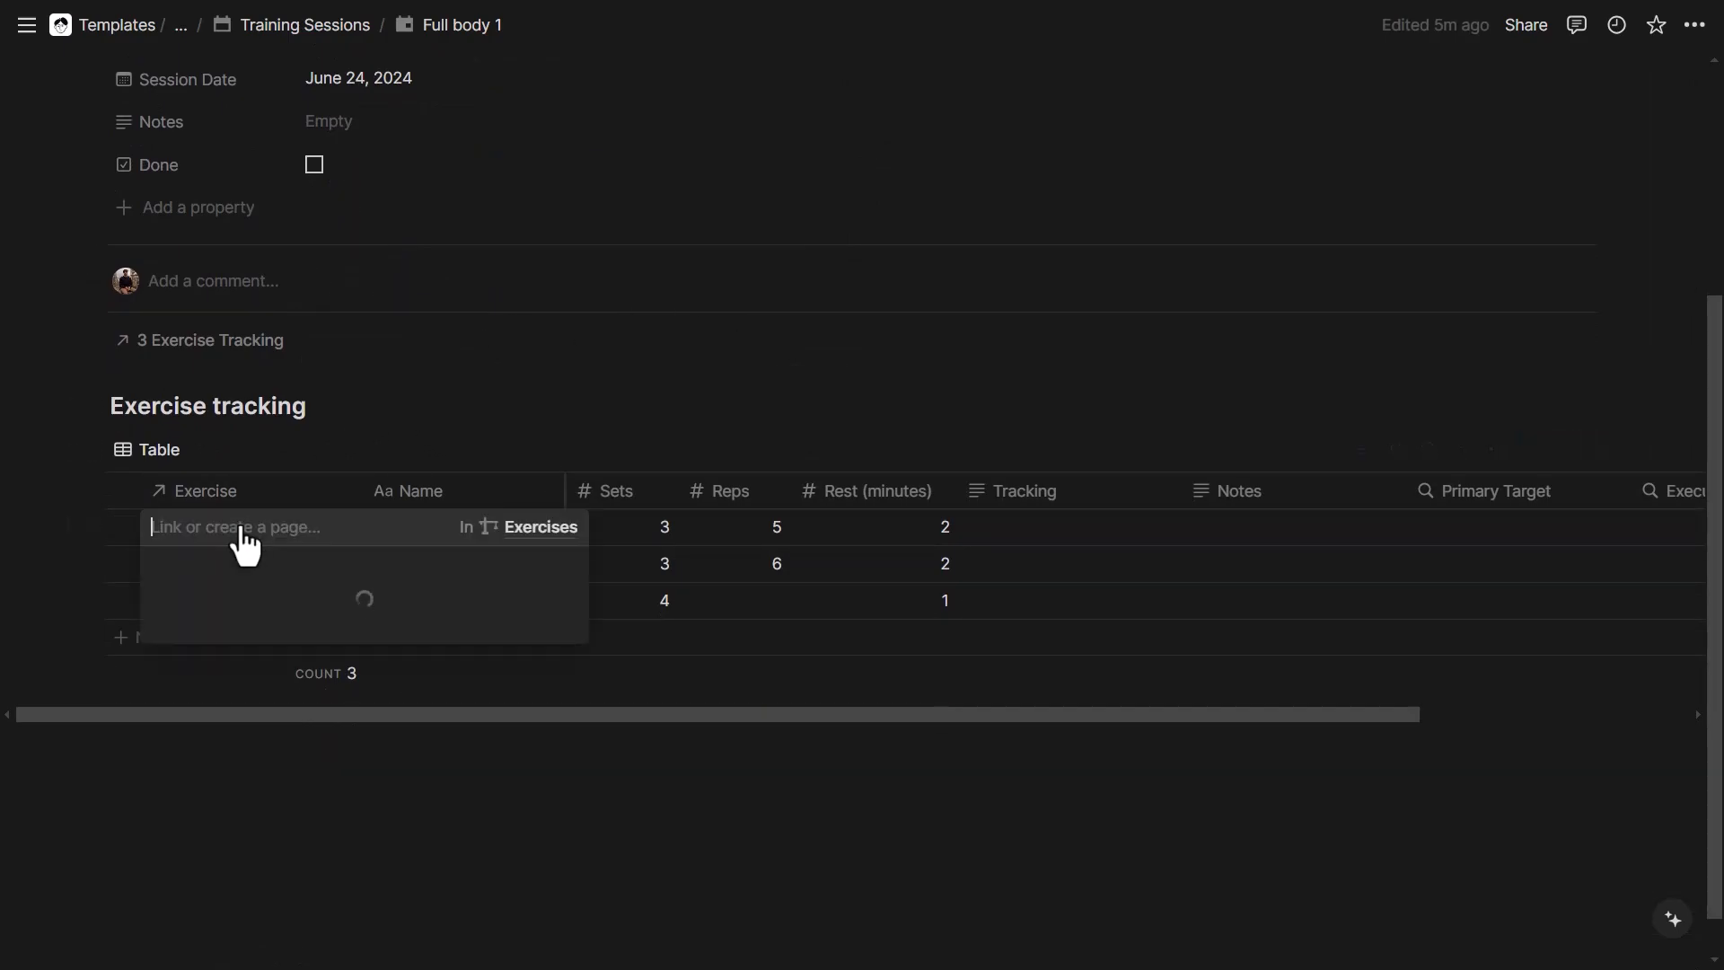
pyautogui.write('squat')
pyautogui.scroll(-3, 306, 714)
pyautogui.scroll(3, 279, 696)
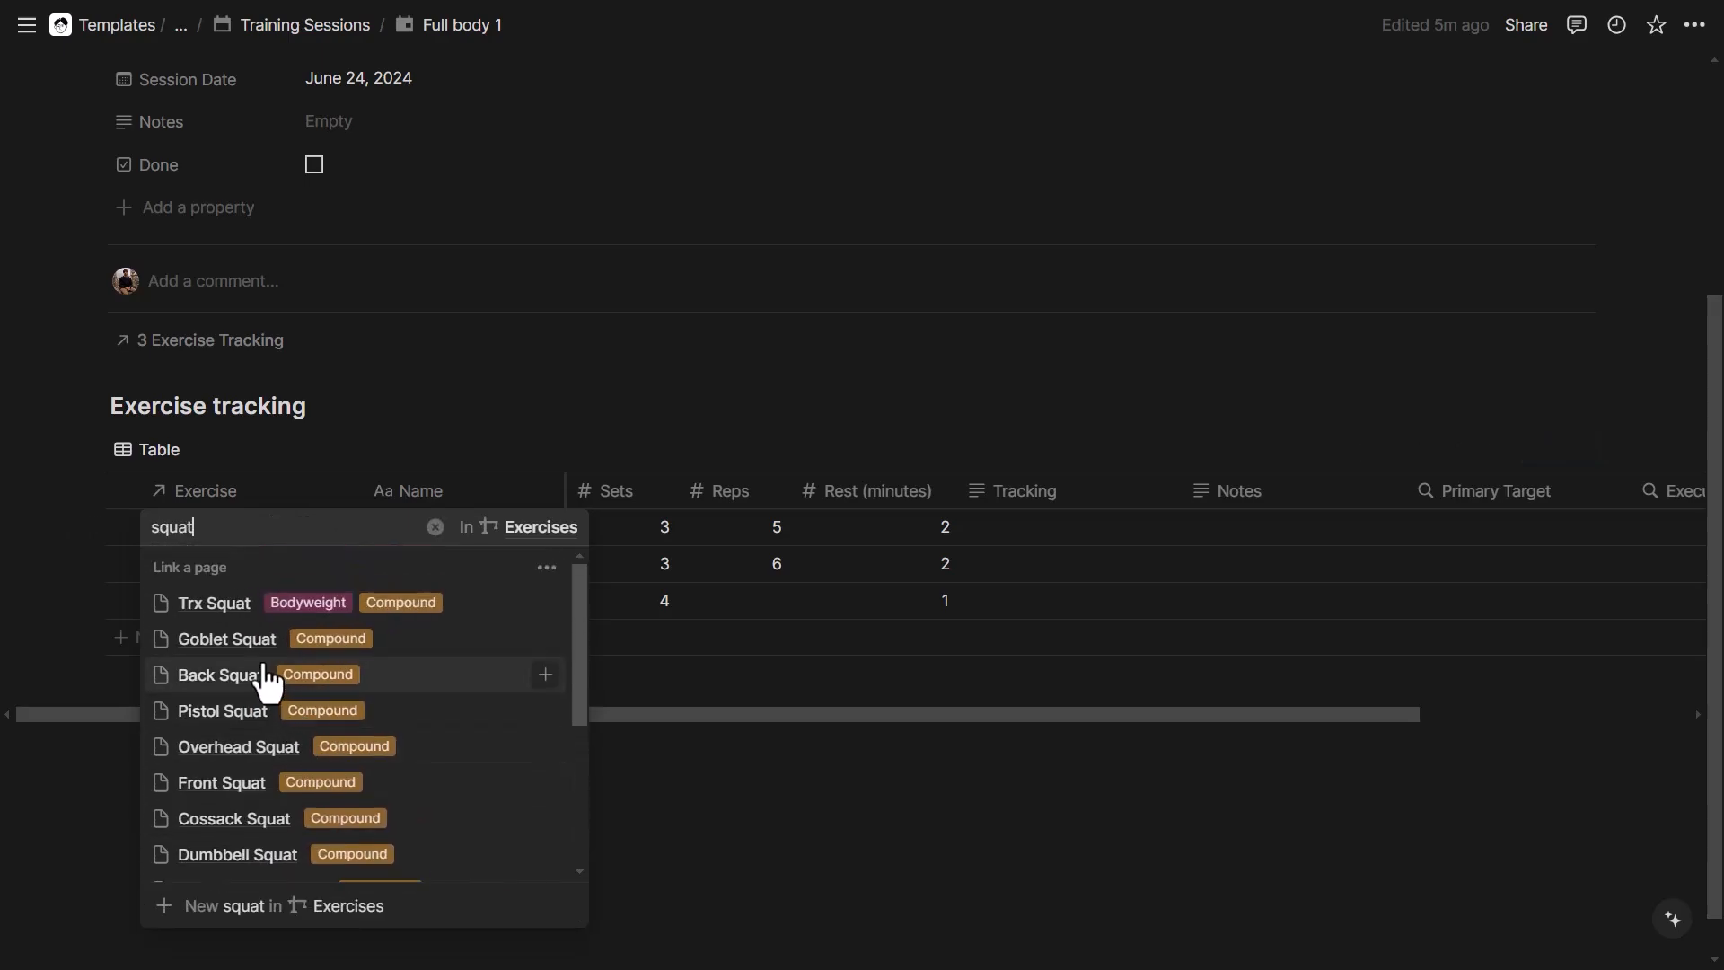
pyautogui.click(260, 678)
# - Review the Back Squat row's sets, reps, rest, tracking, notes, primary target and execution properties
pyautogui.click(649, 537)
pyautogui.click(777, 550)
pyautogui.click(898, 554)
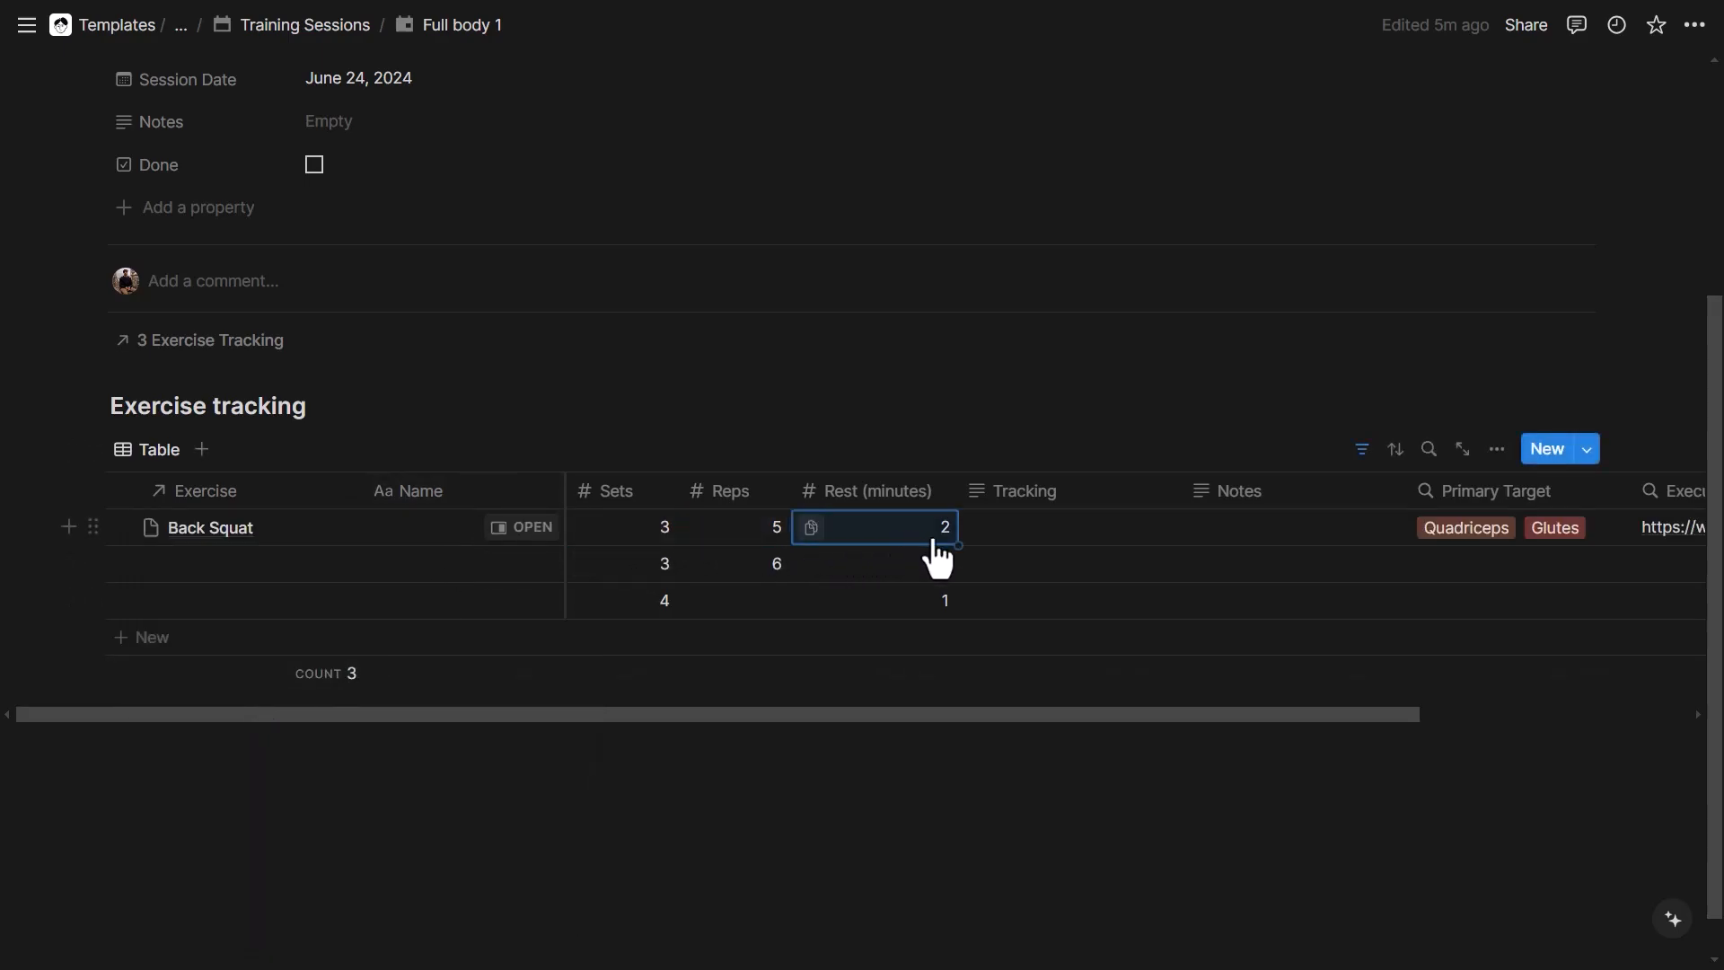
pyautogui.click(1084, 546)
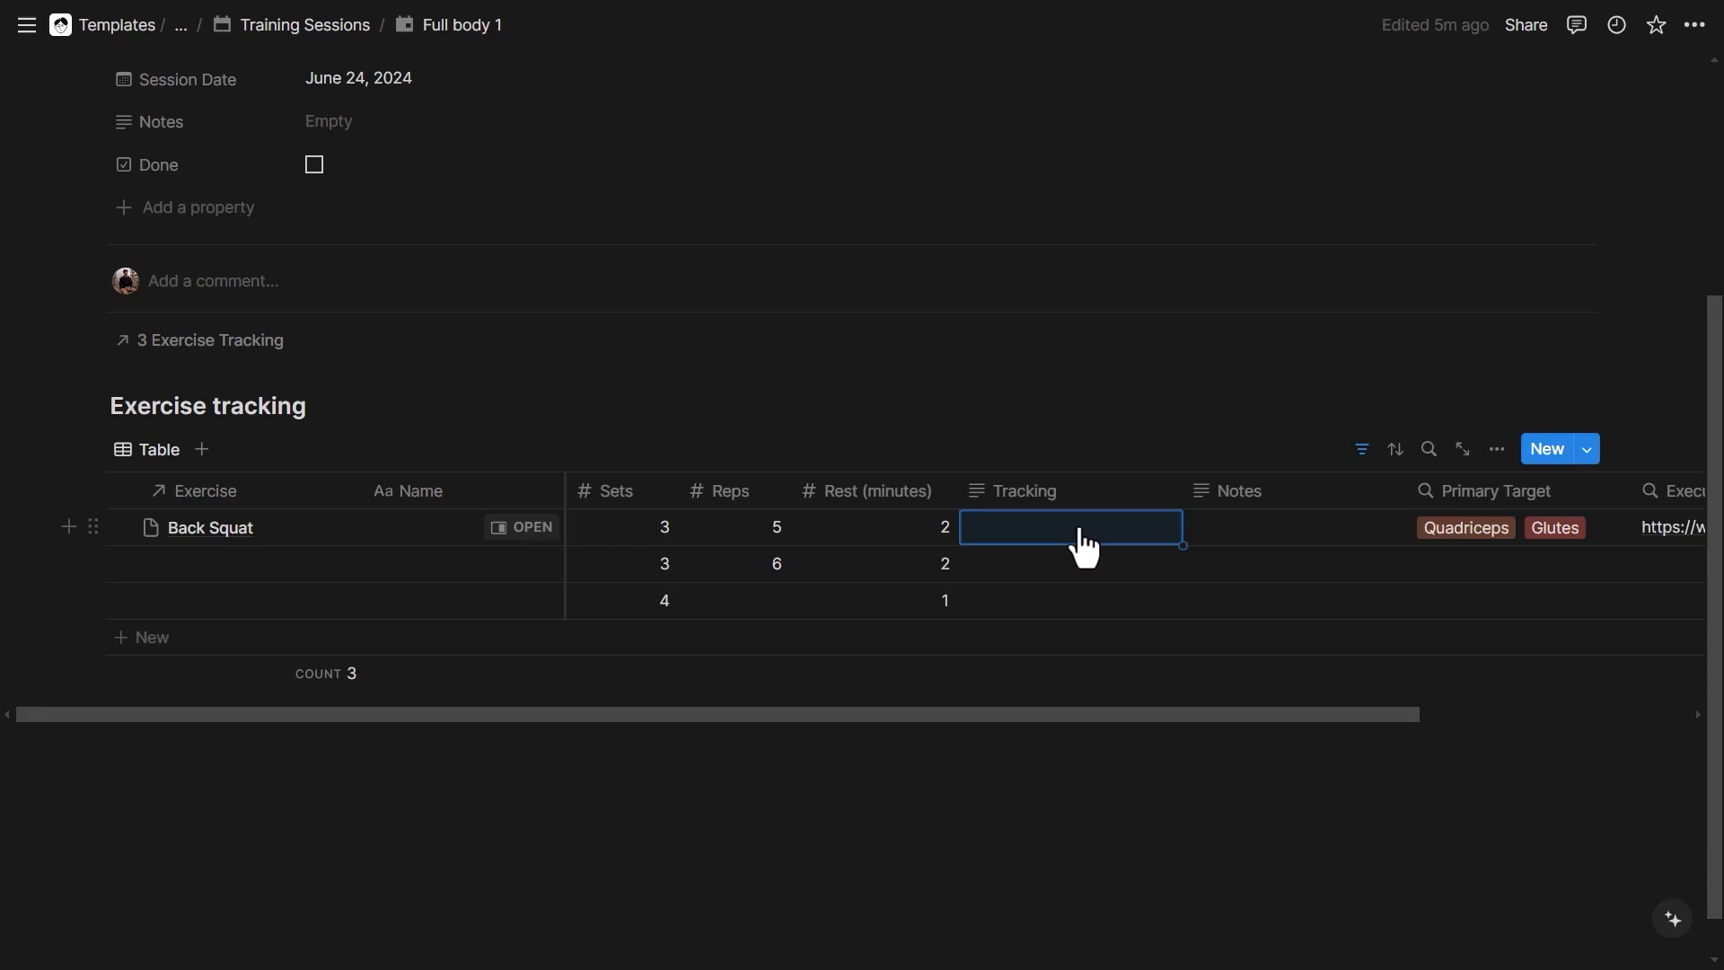
pyautogui.click(1052, 454)
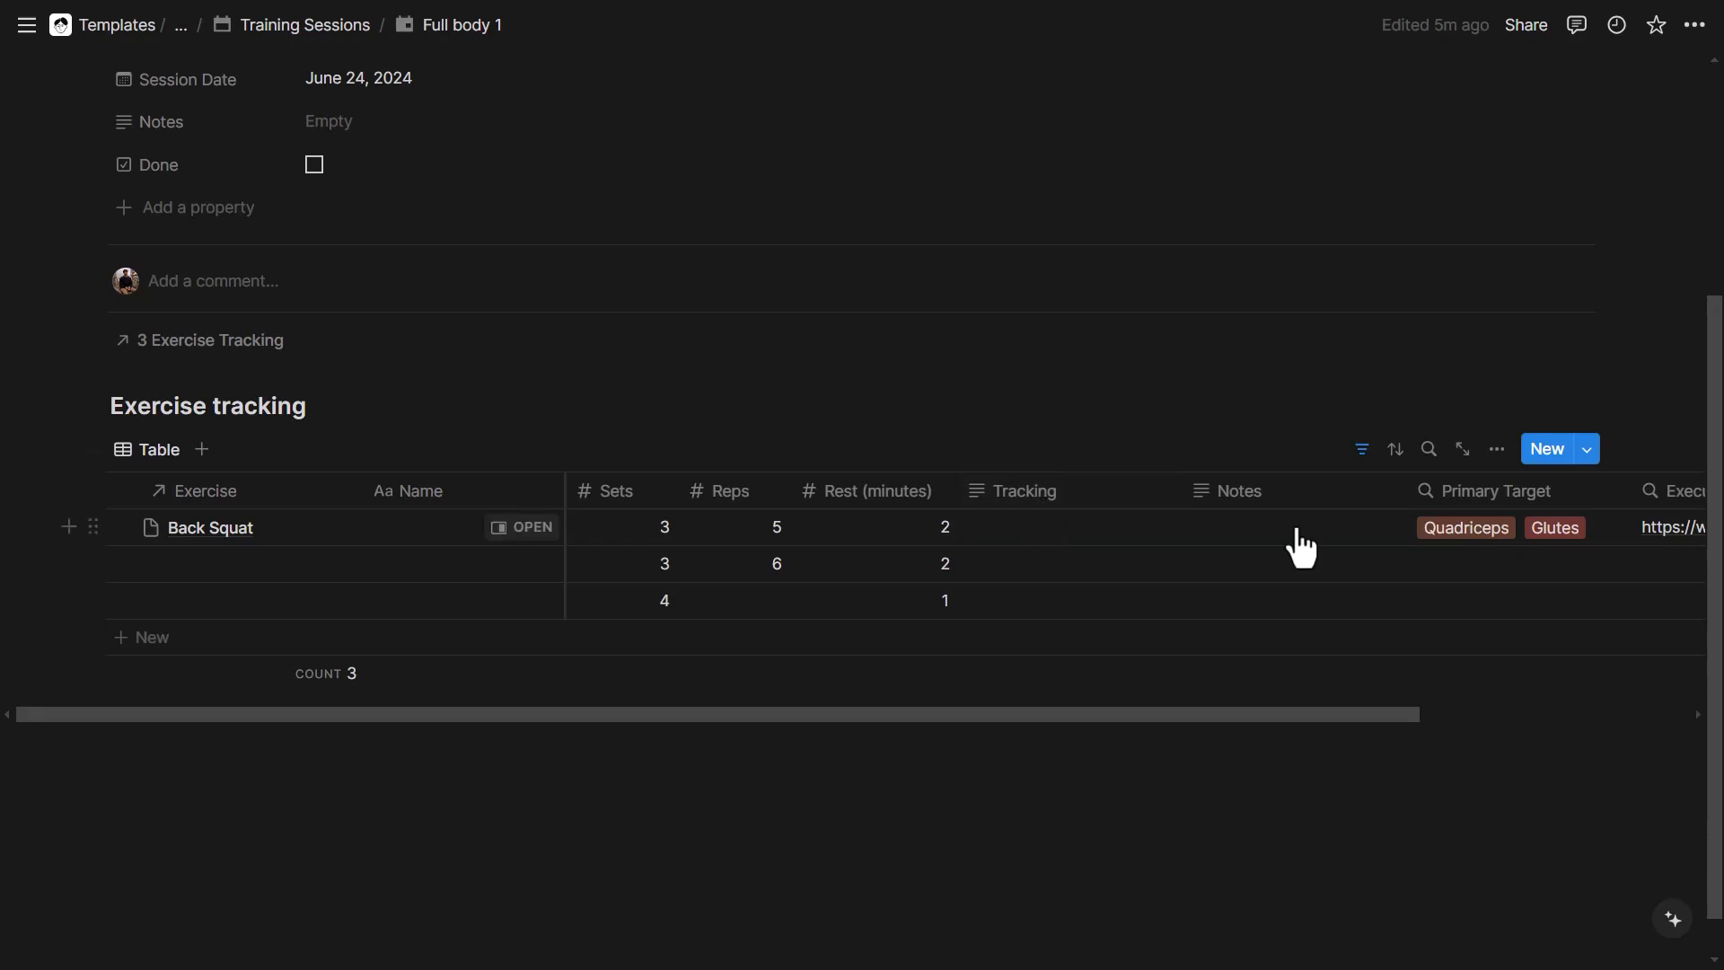
pyautogui.moveTo(1401, 713); pyautogui.dragTo(1642, 711)
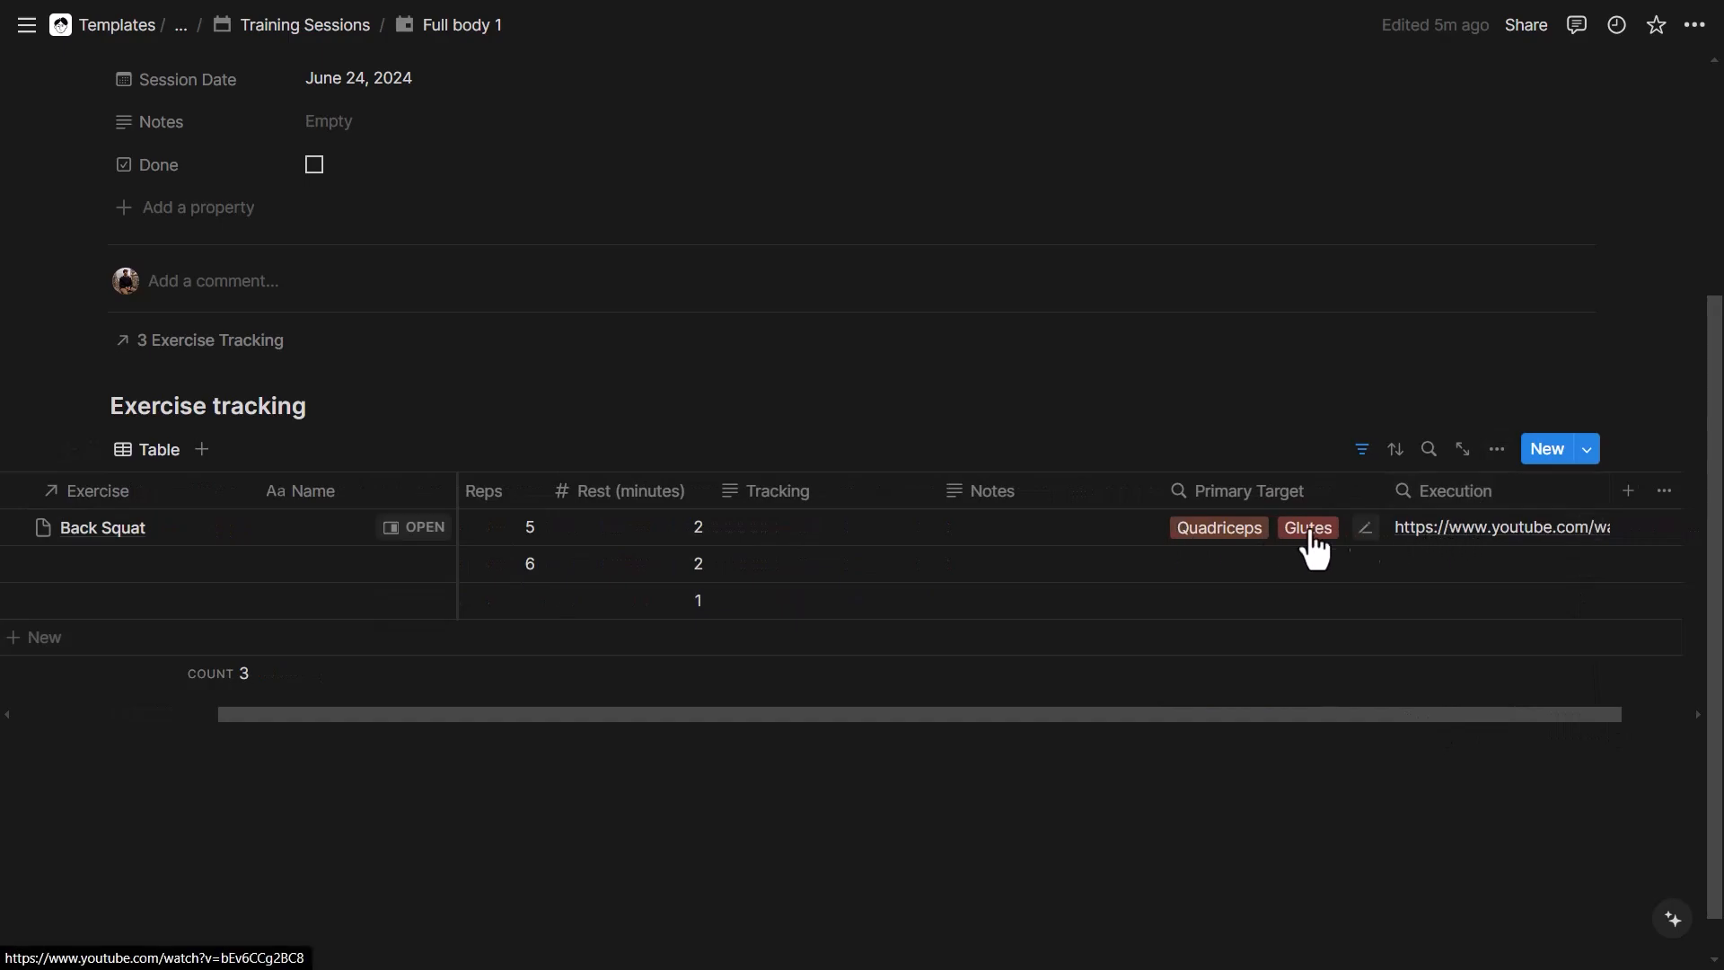
# - Link Db Bench Press to the second row of the session's exercise tracking table
pyautogui.click(134, 539)
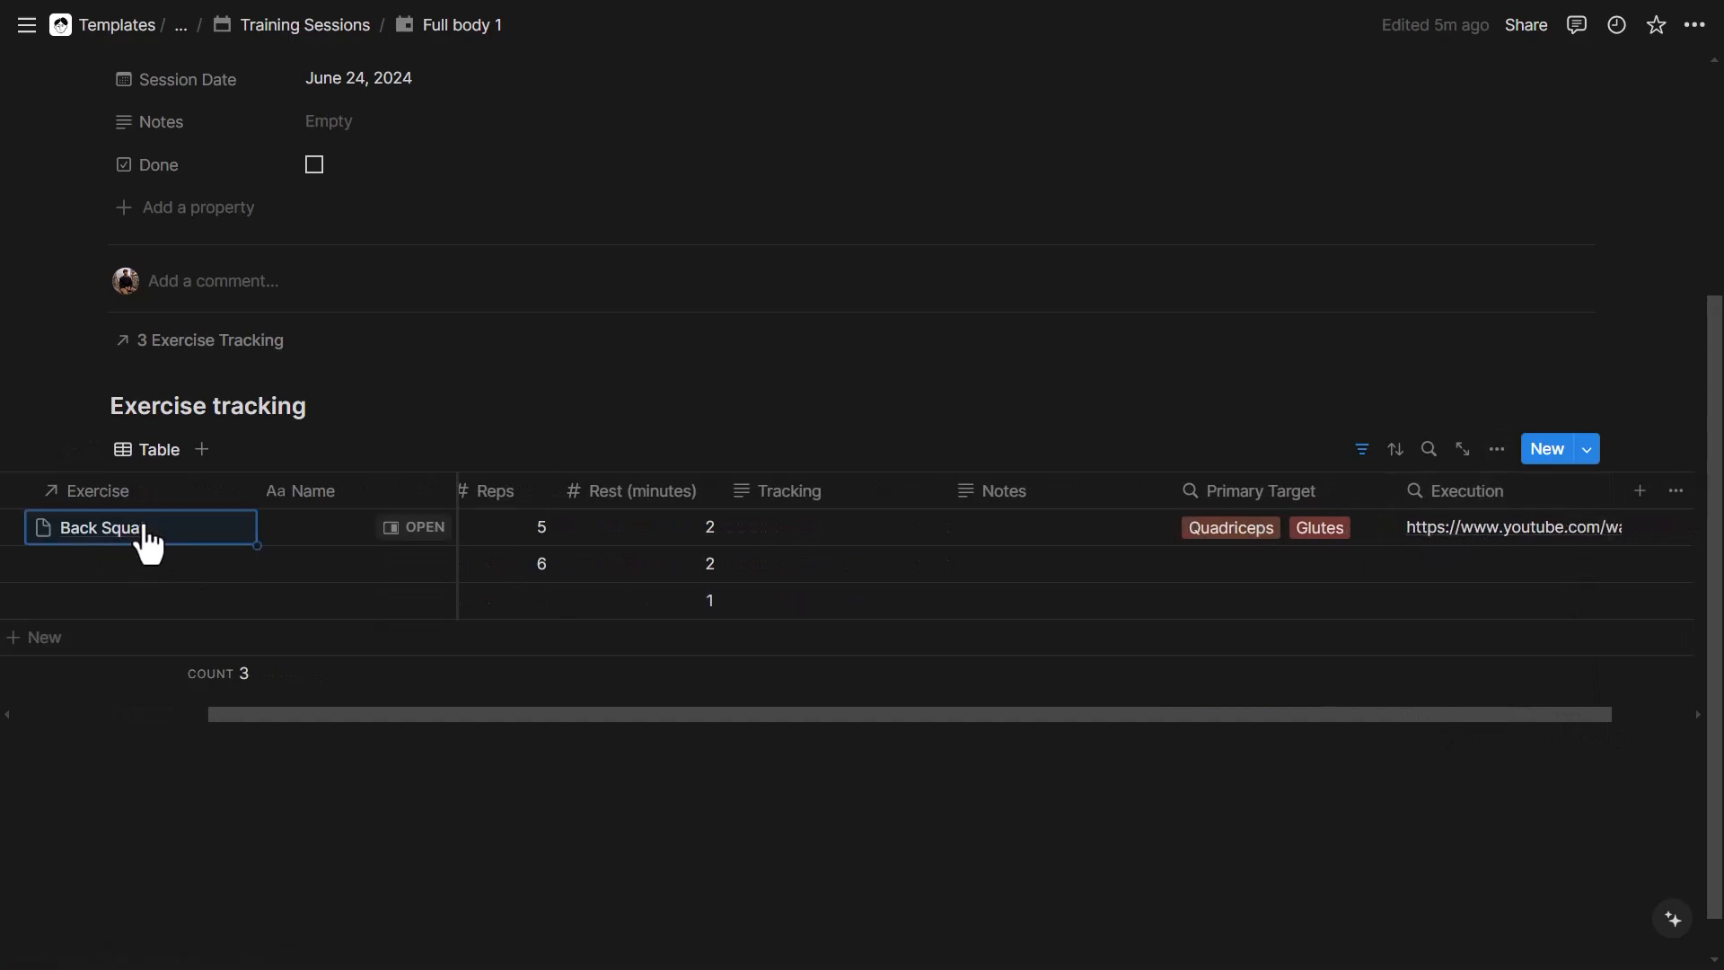
pyautogui.click(131, 574)
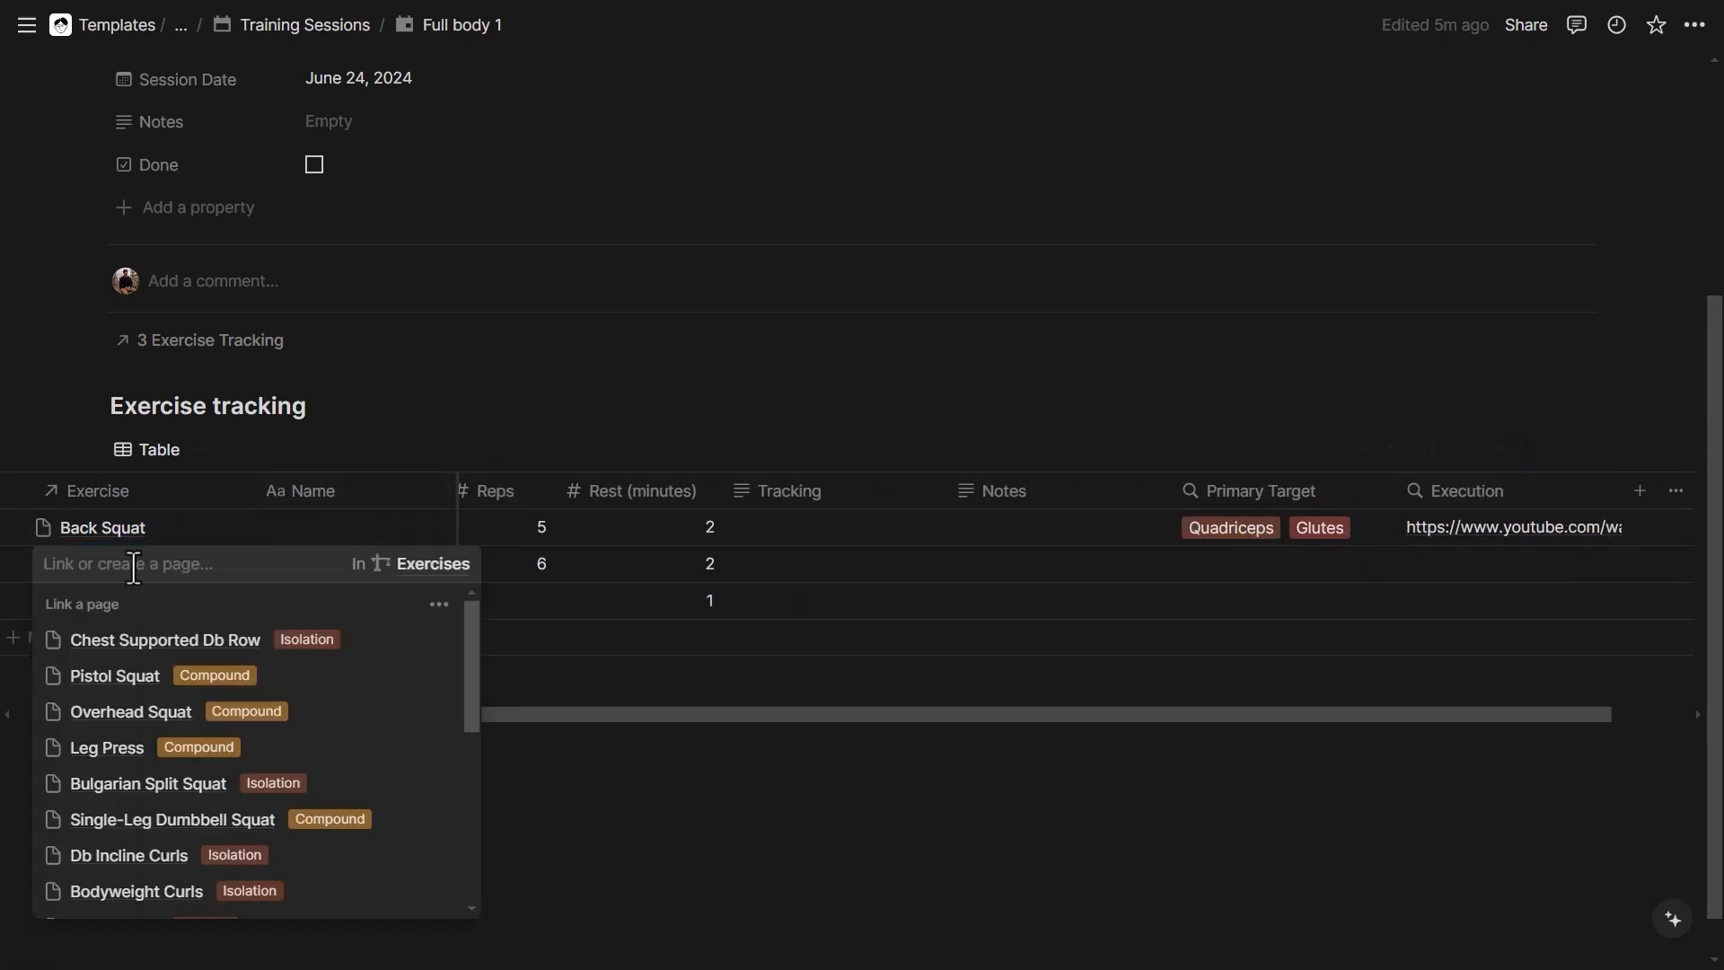
pyautogui.write('bench')
pyautogui.click(173, 438)
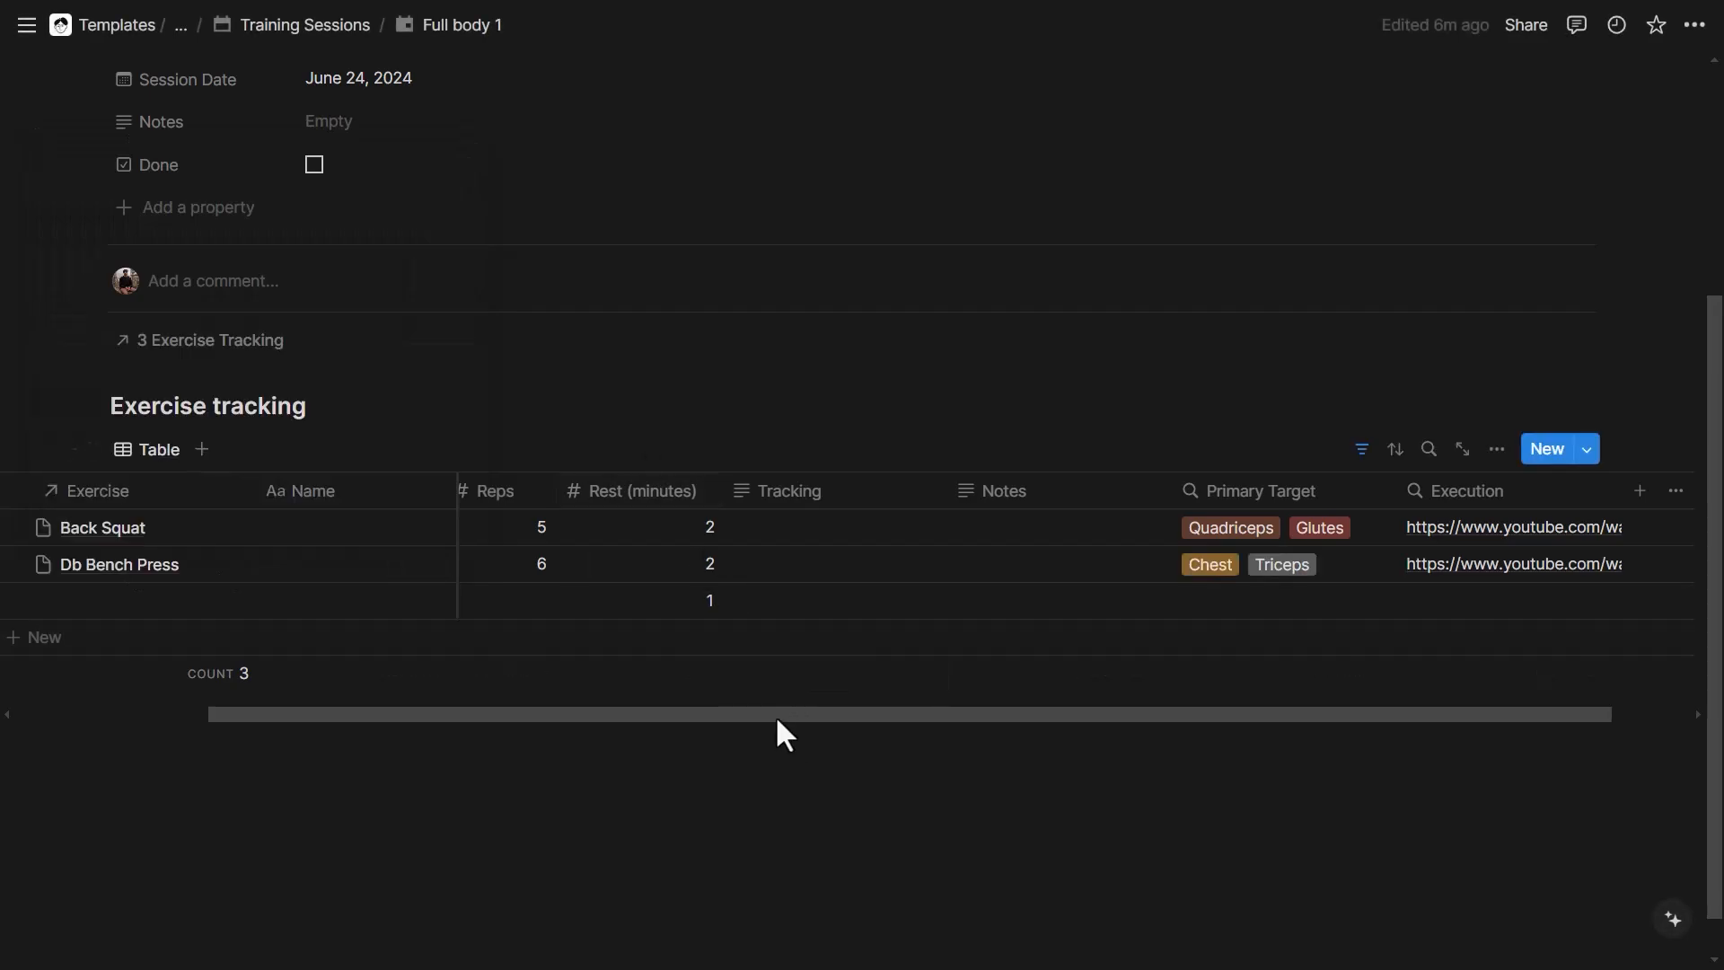
pyautogui.hscroll(-3, 495, 451)
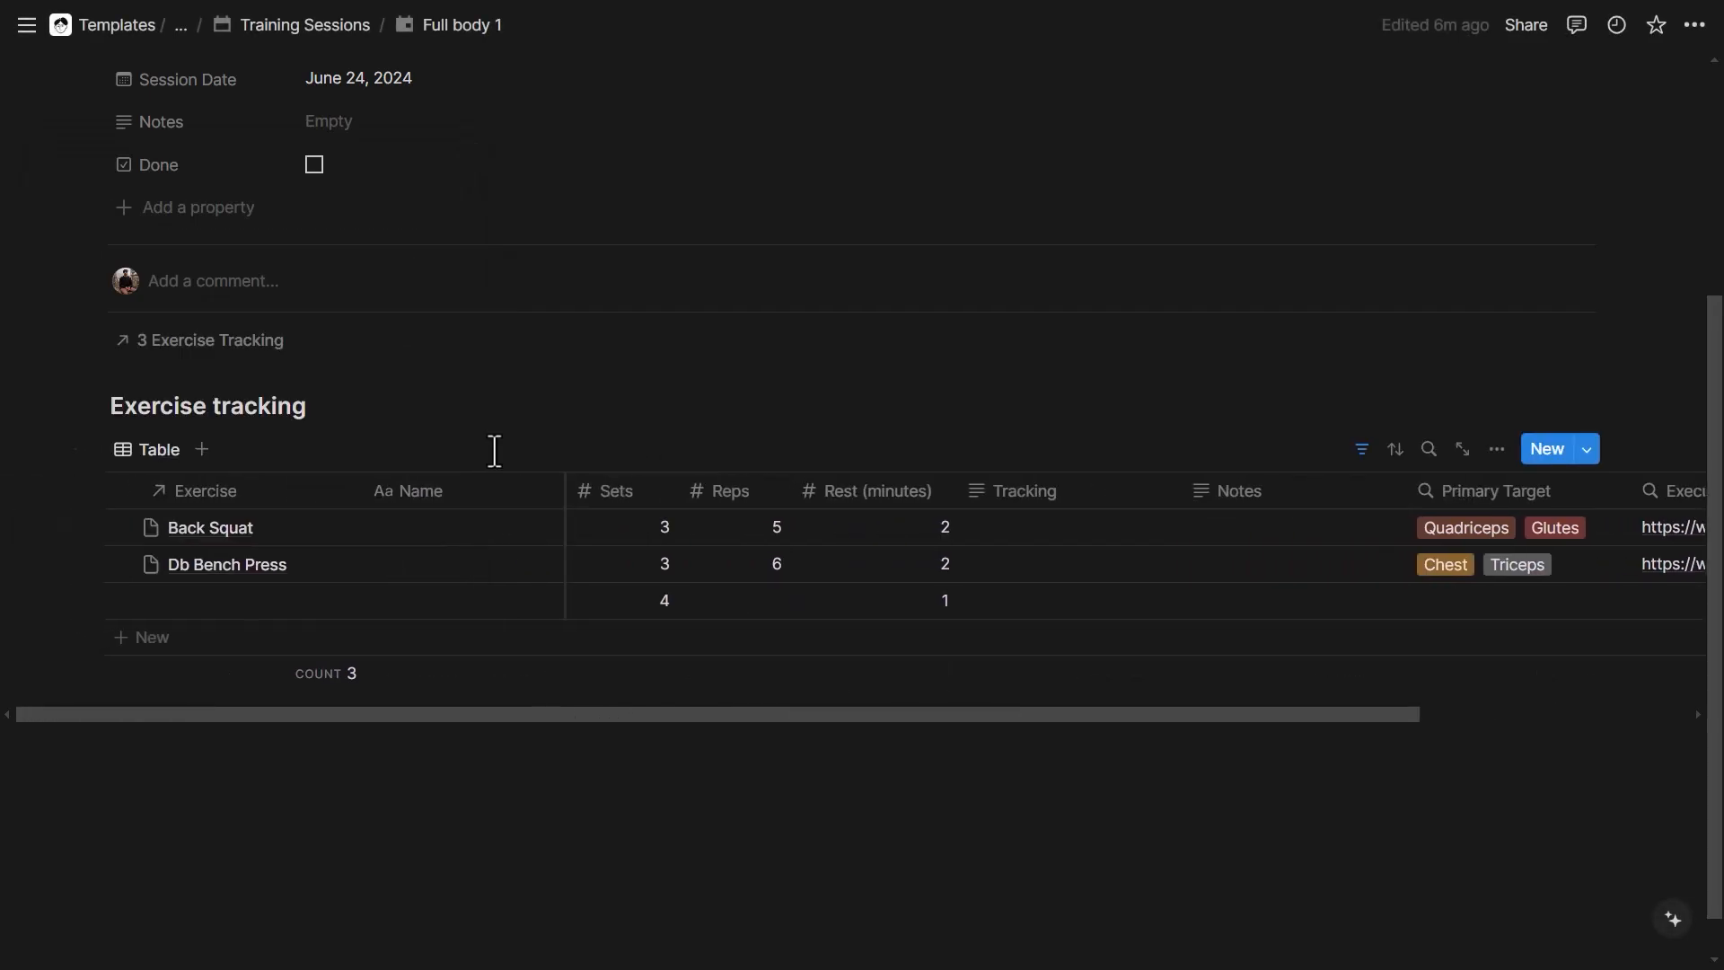
# - Check the Back Squat row's Name cell and examine the trigger settings of the "When exercise selected, add name automatically" workflow
pyautogui.click(444, 538)
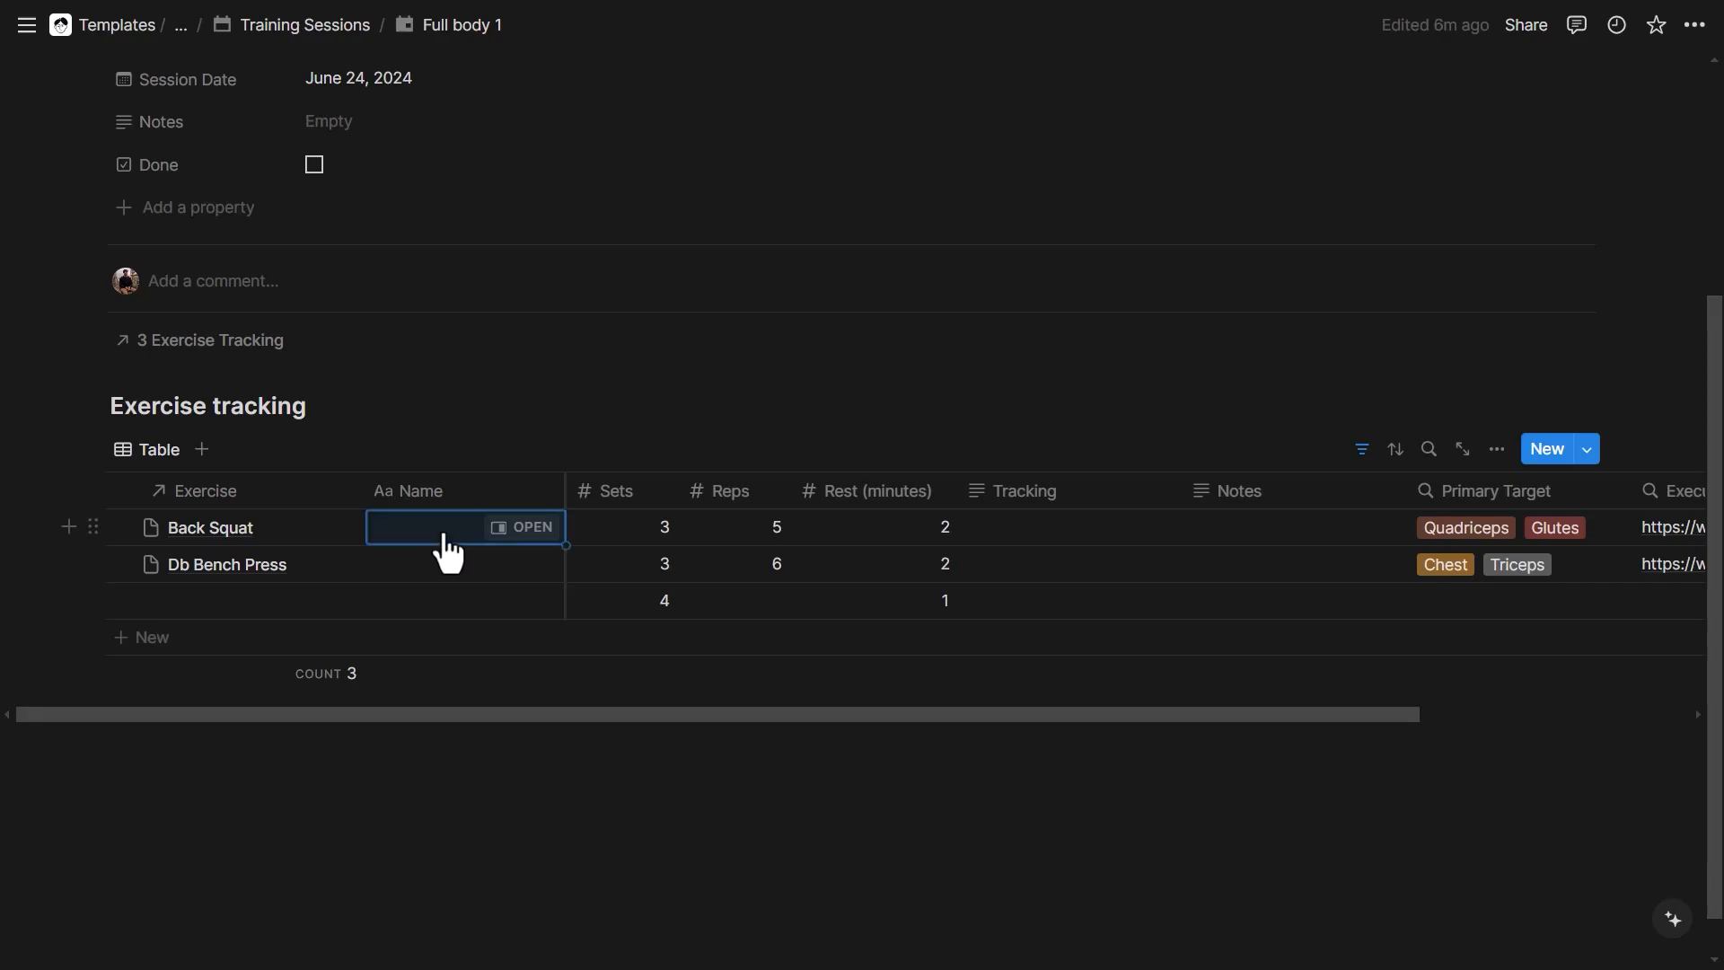
pyautogui.click(462, 463)
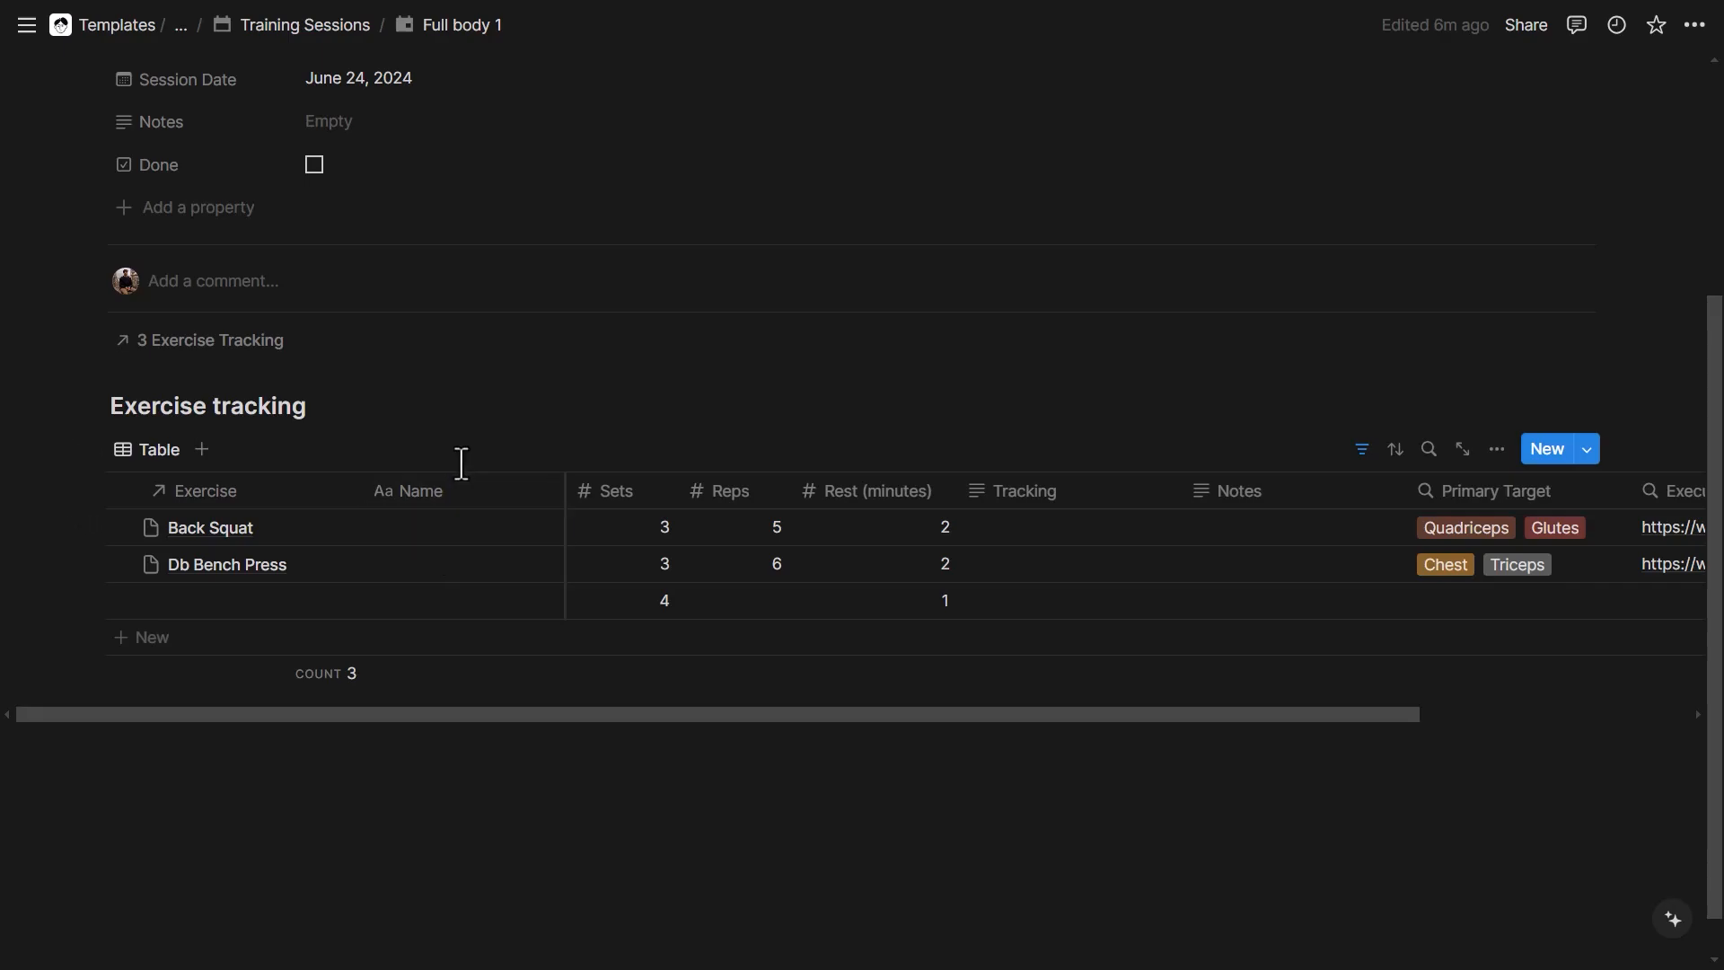
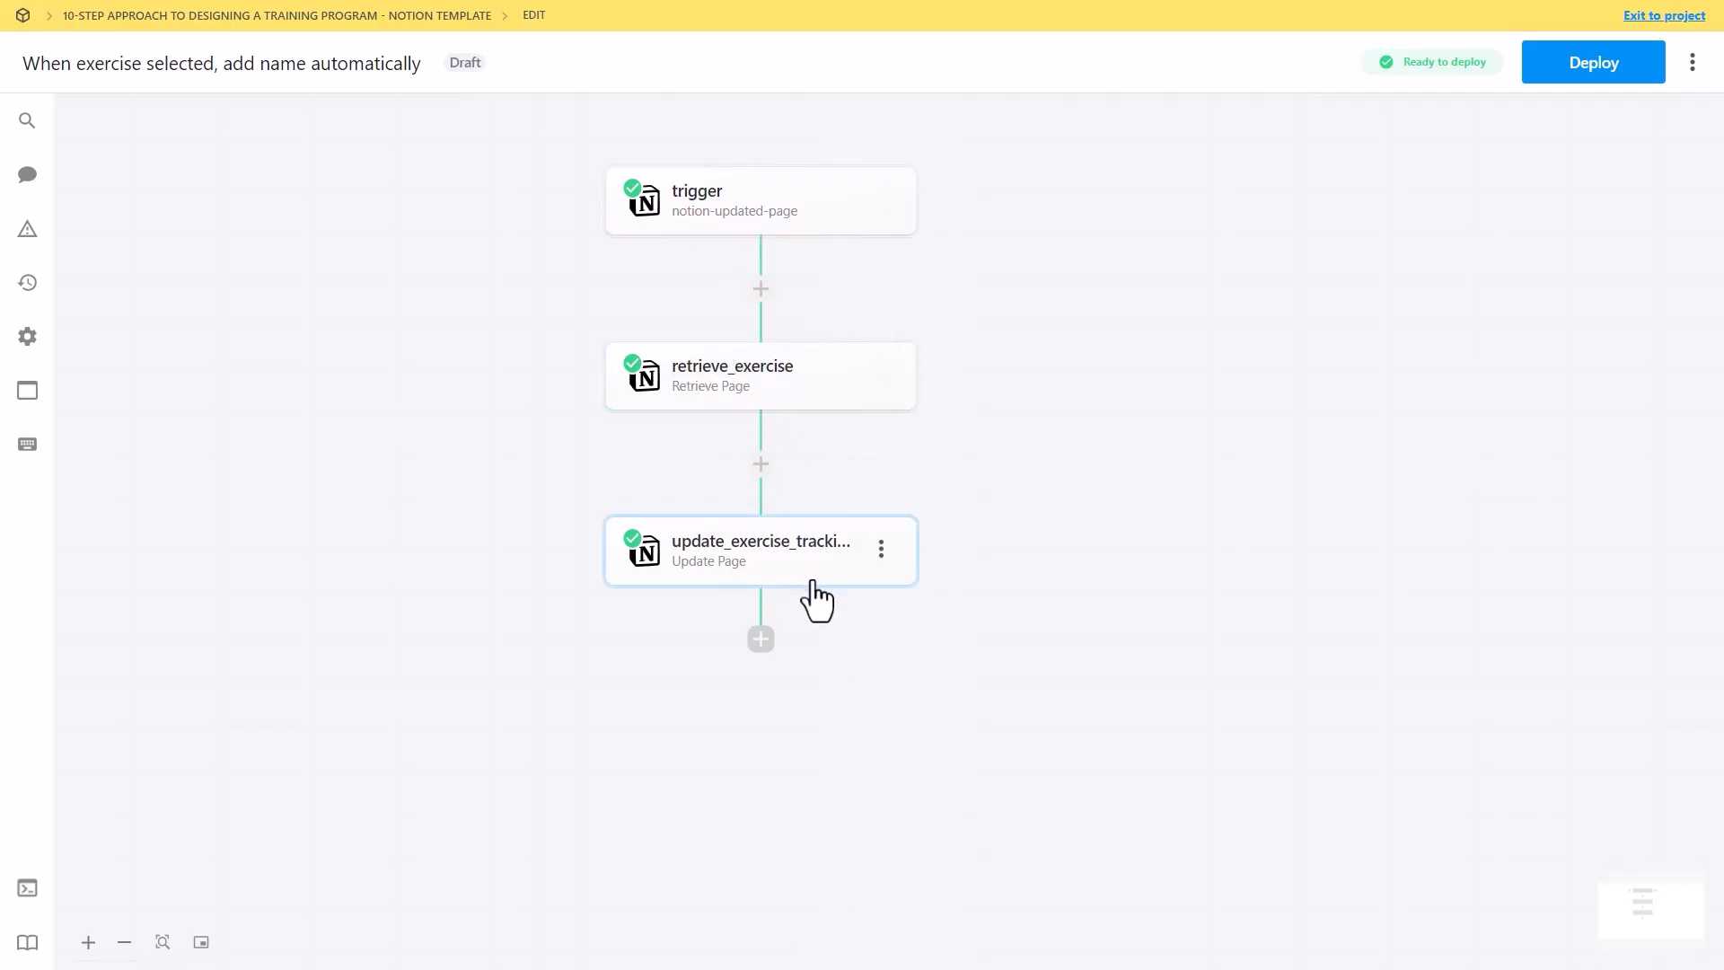
pyautogui.click(790, 202)
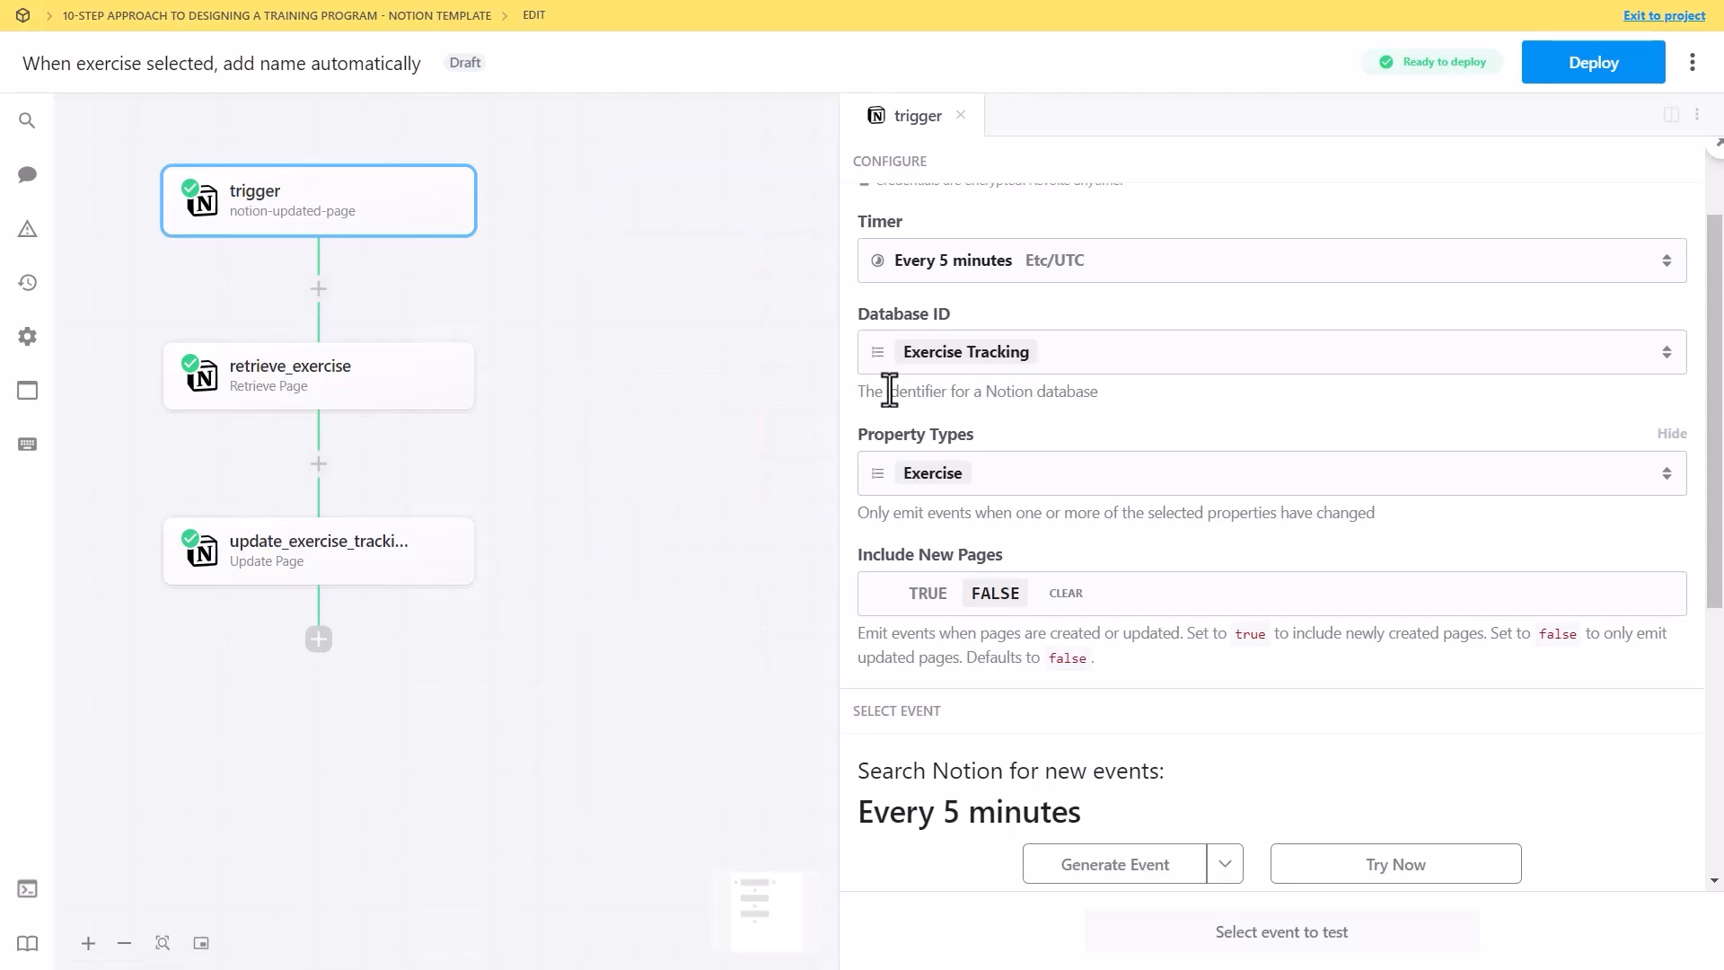
pyautogui.scroll(1, 938, 503)
pyautogui.scroll(-1, 928, 499)
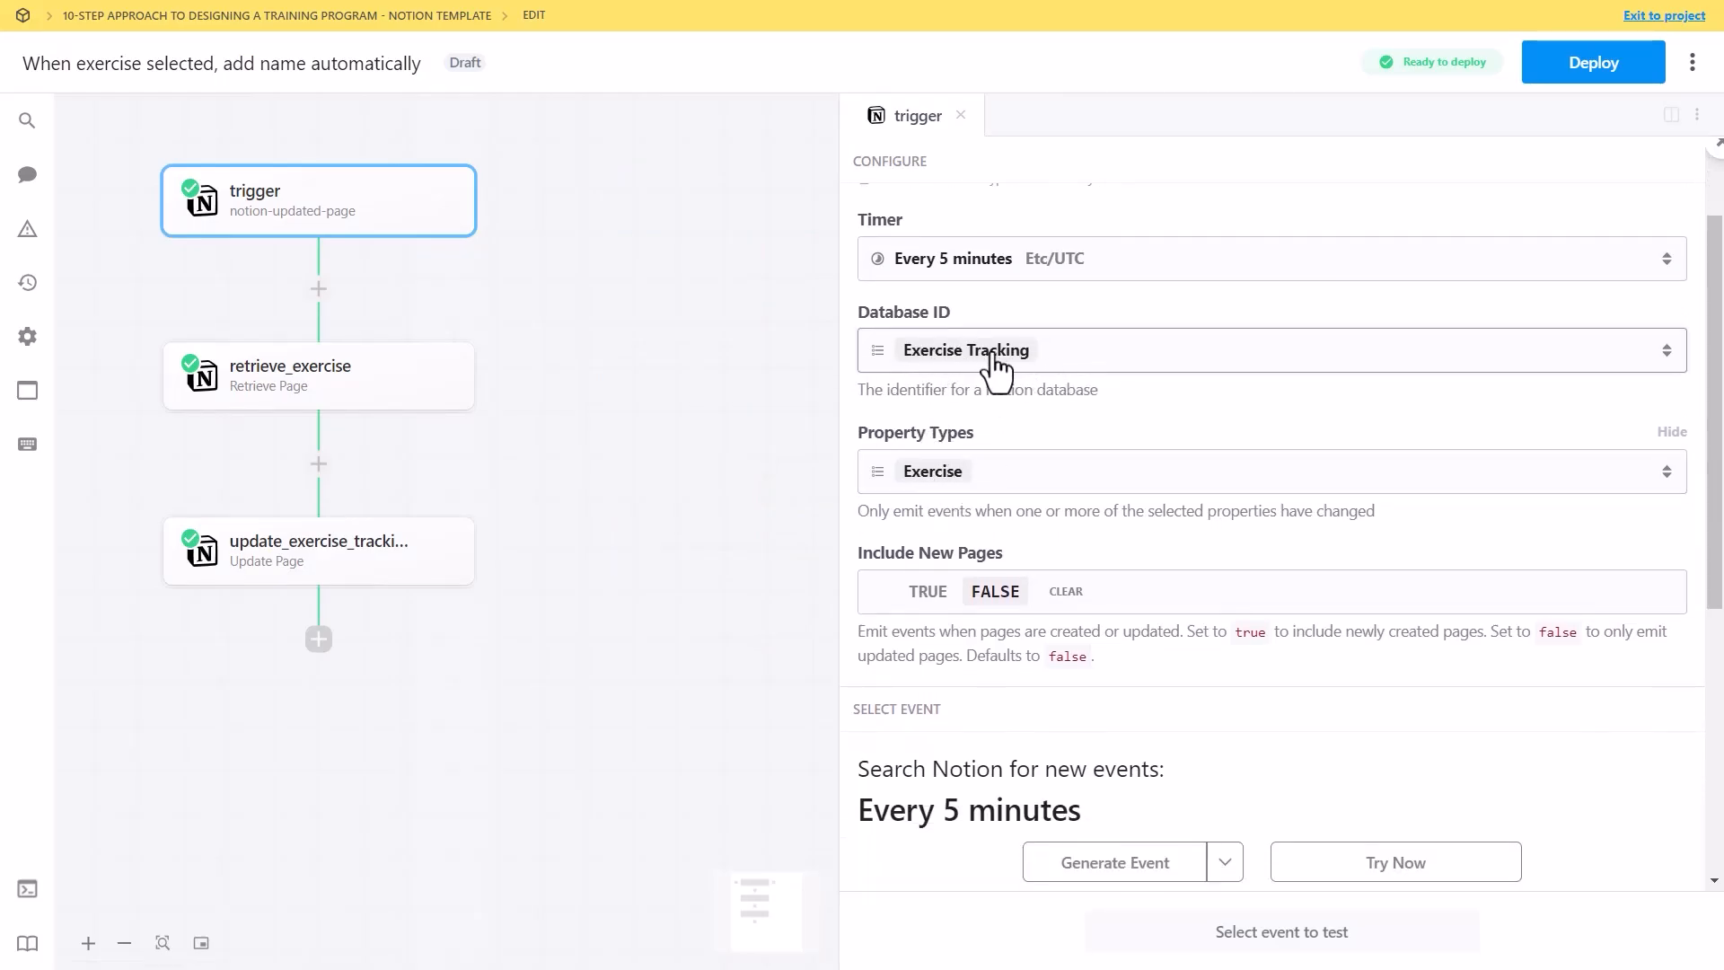
pyautogui.scroll(-1, 969, 359)
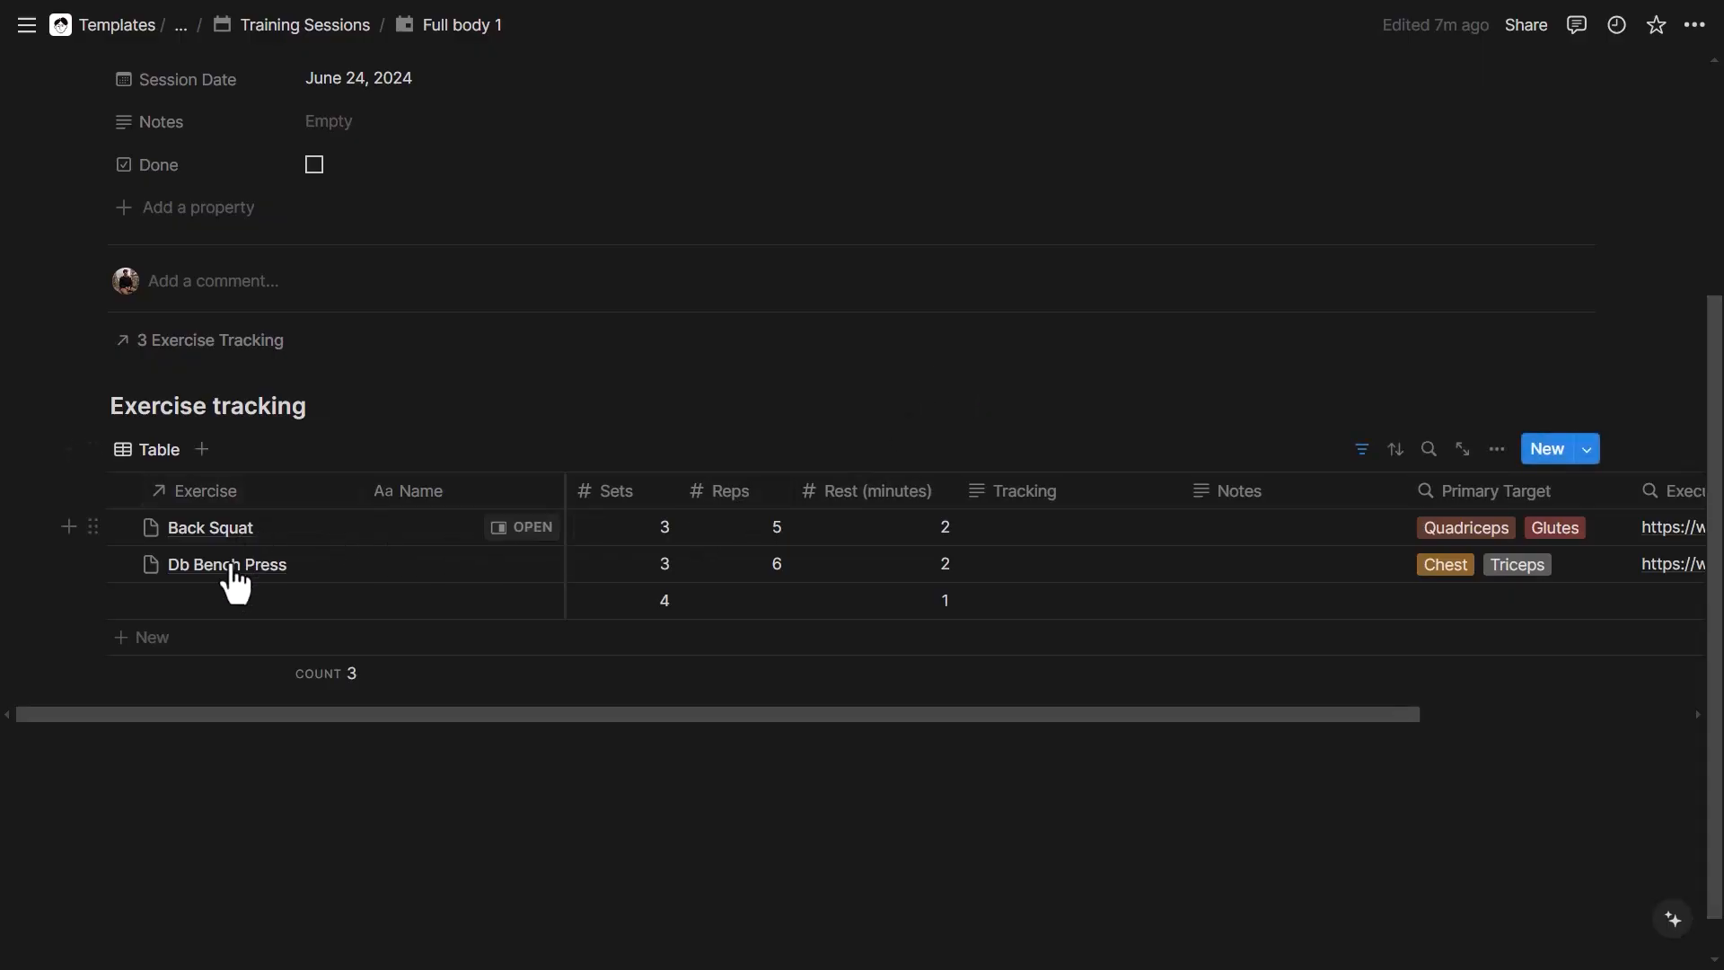
pyautogui.click(229, 603)
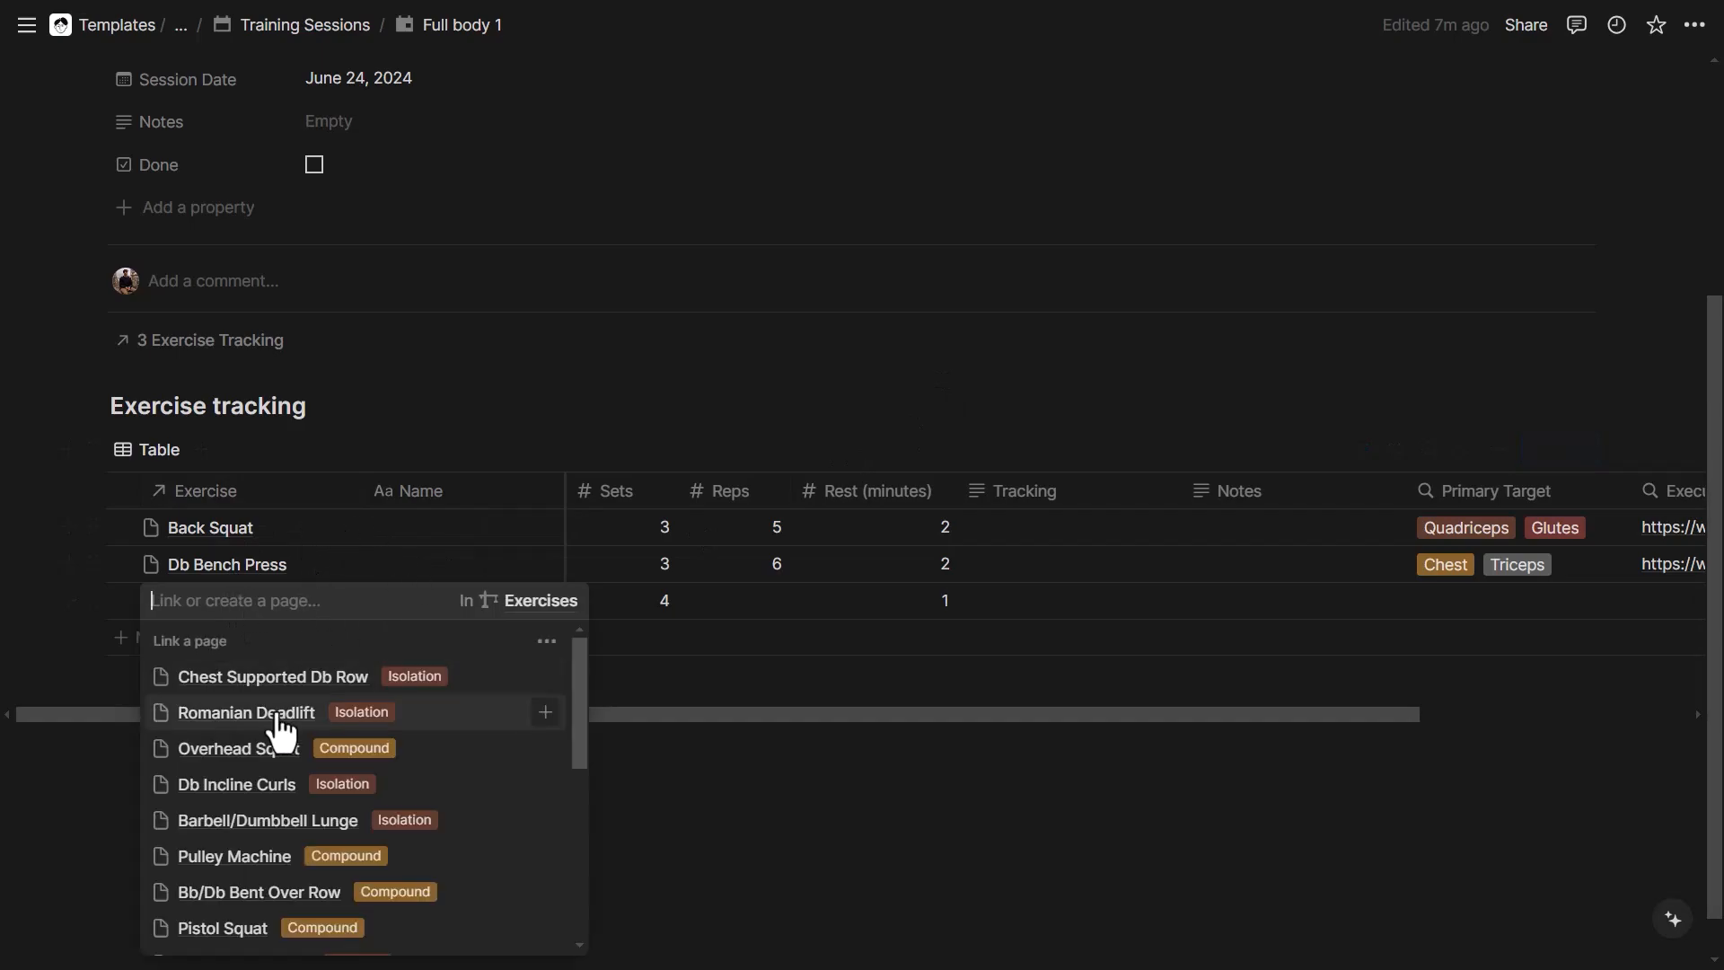
pyautogui.click(435, 566)
pyautogui.click(414, 607)
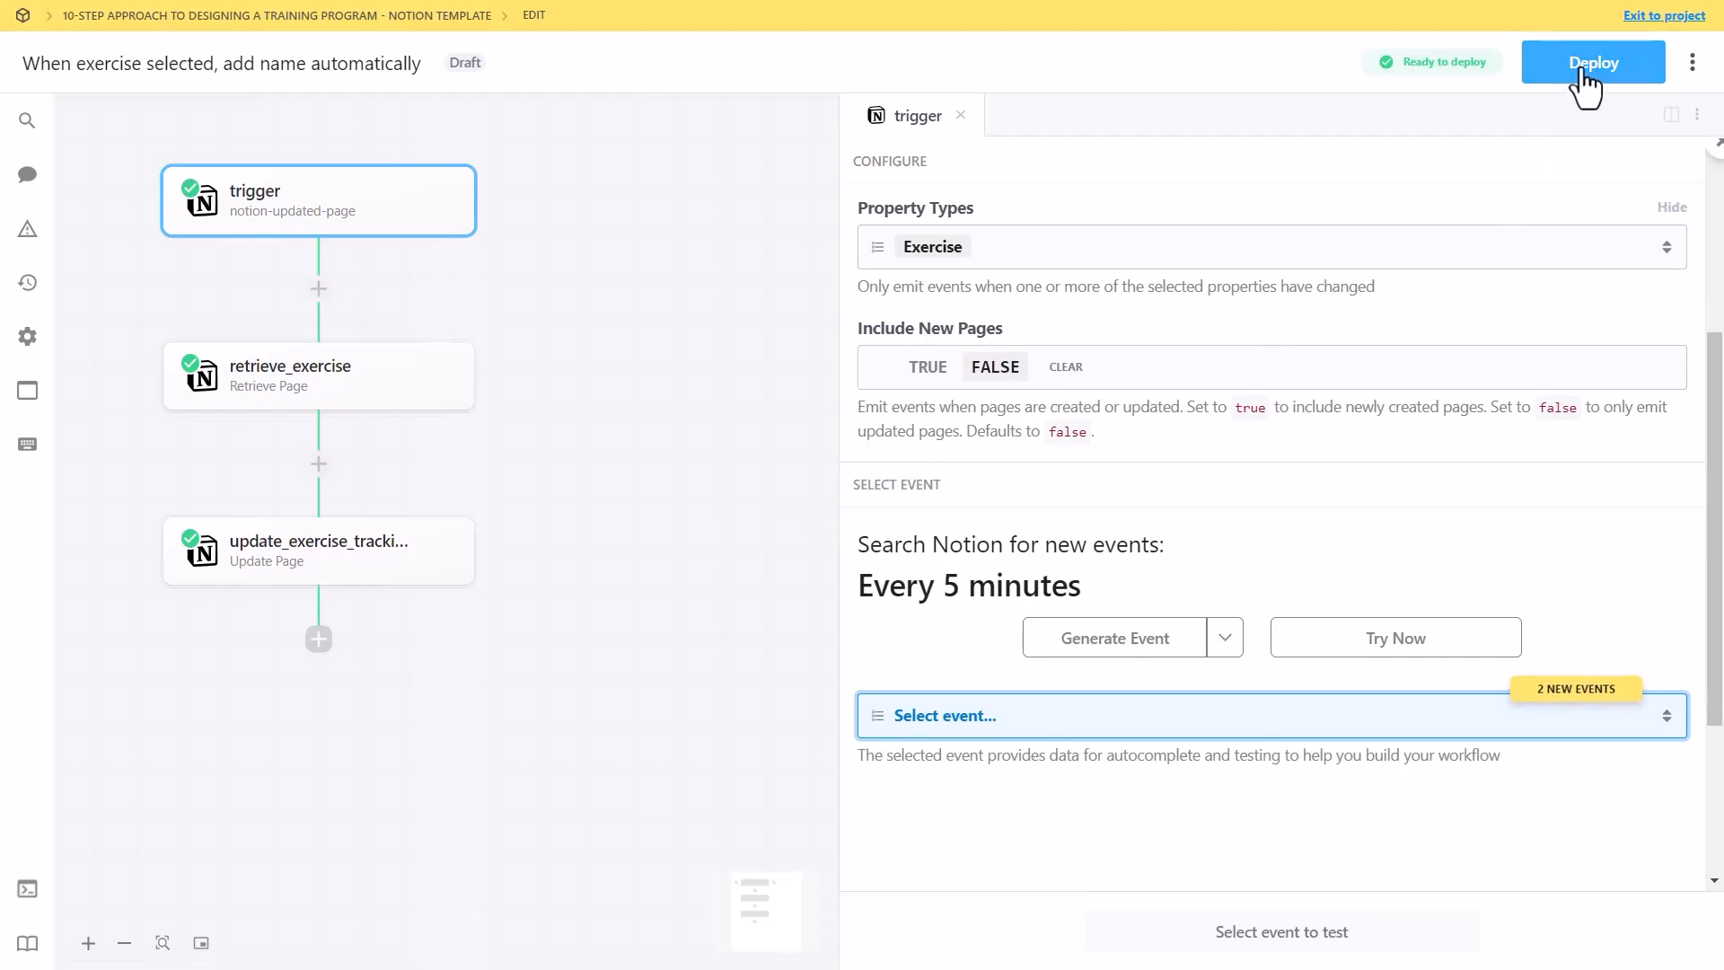
# - Deploy the "When exercise selected, add name automatically" workflow and link Bb/Db Overhead Press to the session's third exercise tracking row
pyautogui.click(1588, 70)
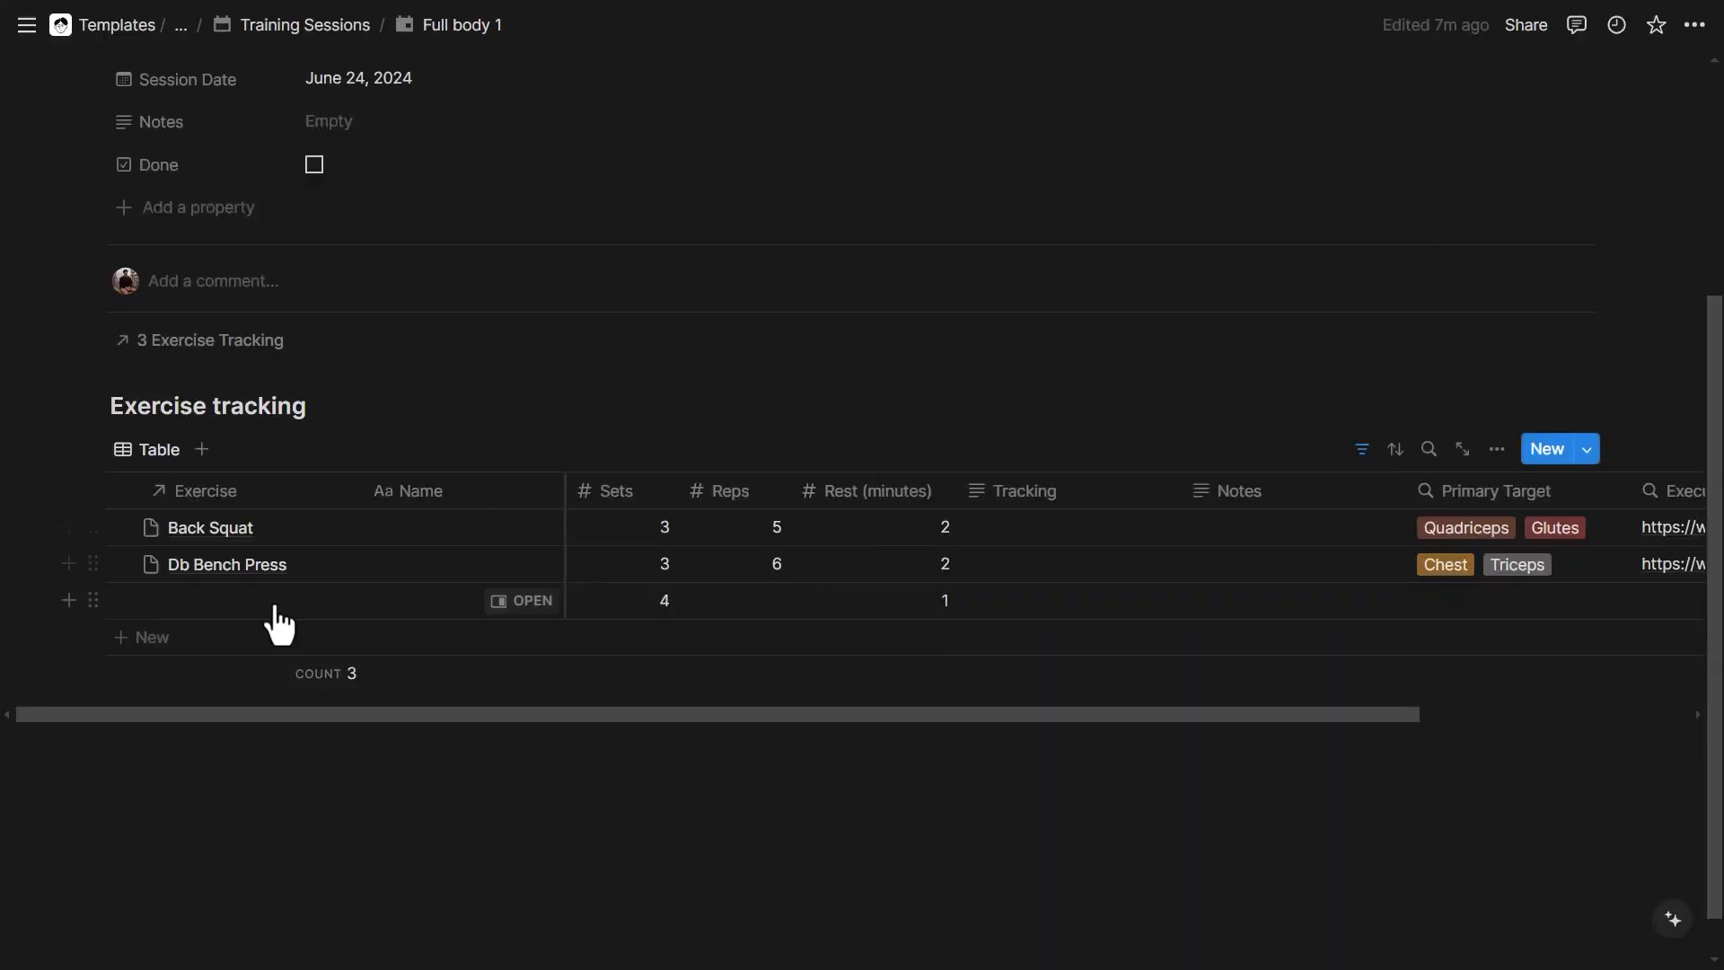
pyautogui.click(224, 602)
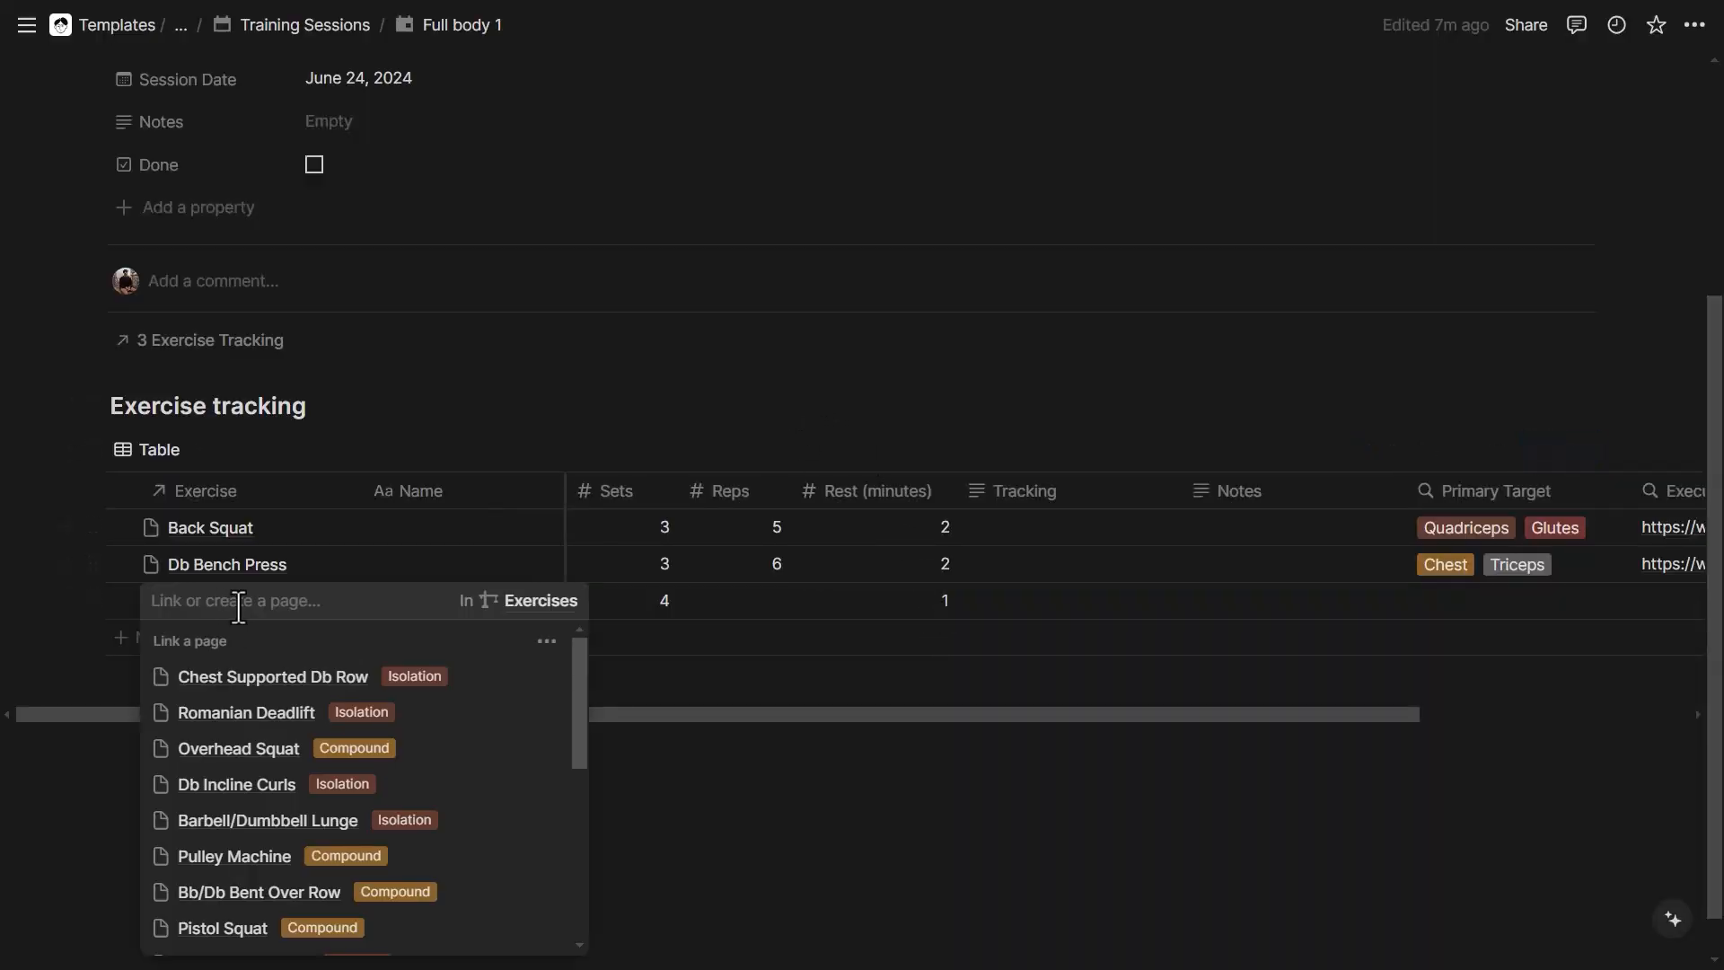
pyautogui.write('over')
pyautogui.click(289, 513)
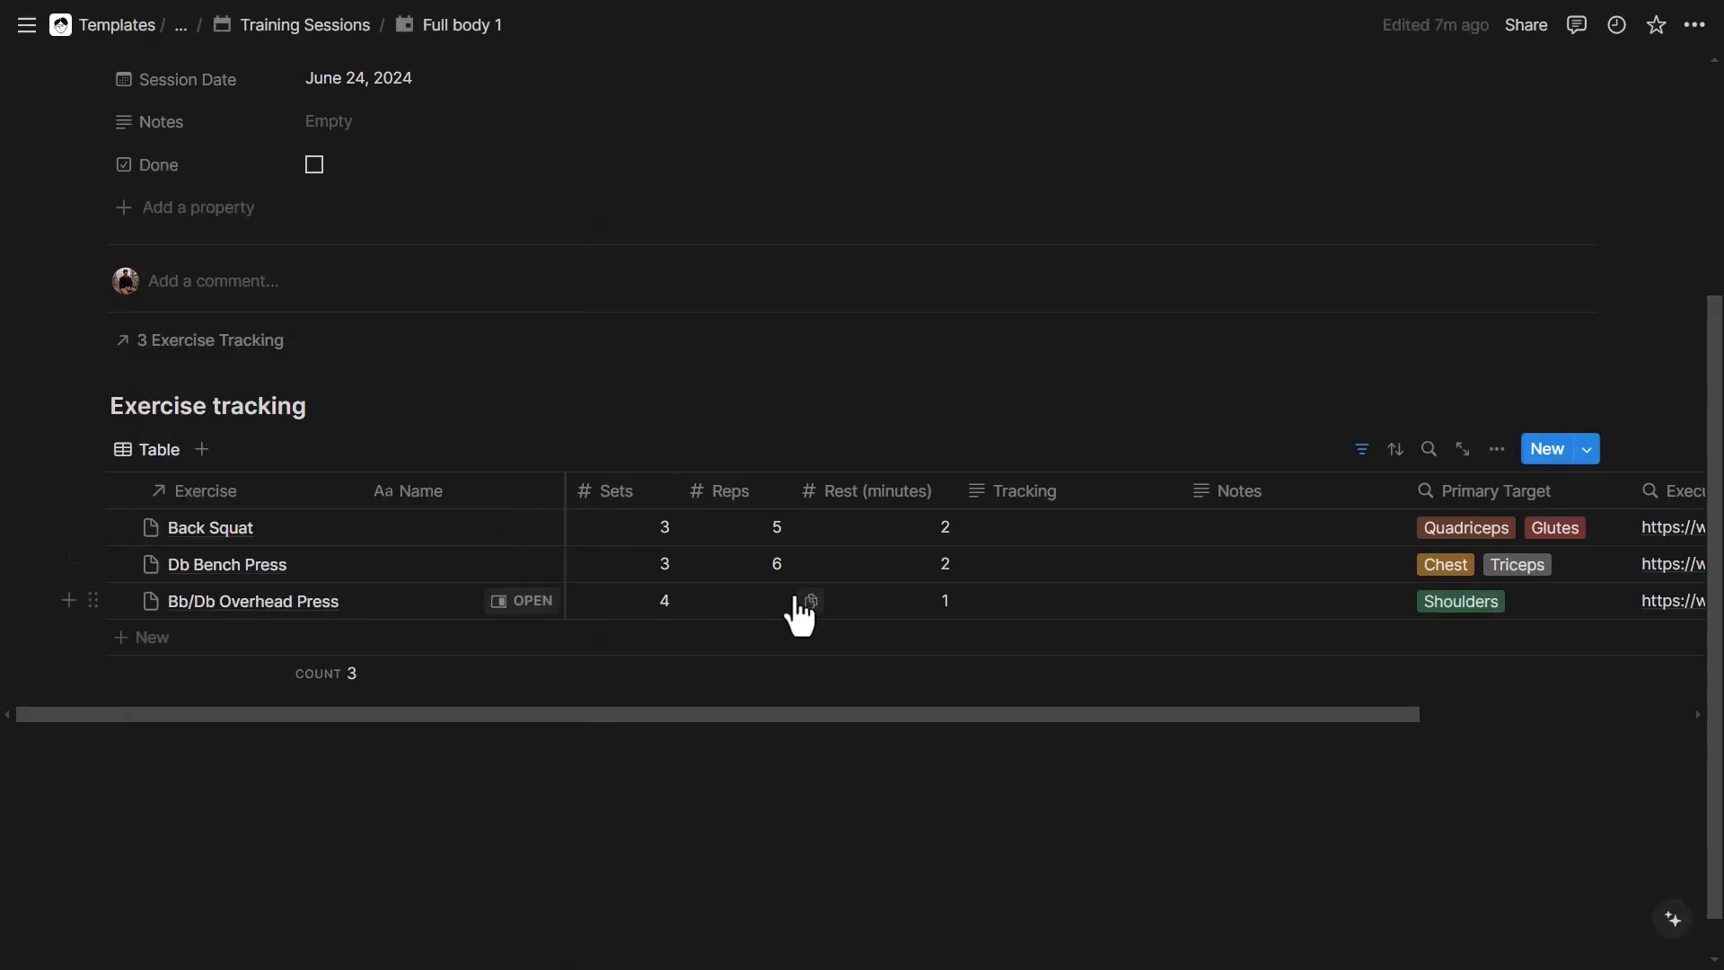
# - Check the Name cells of the exercise tracking rows and the options of the Name property
pyautogui.click(443, 610)
pyautogui.click(429, 568)
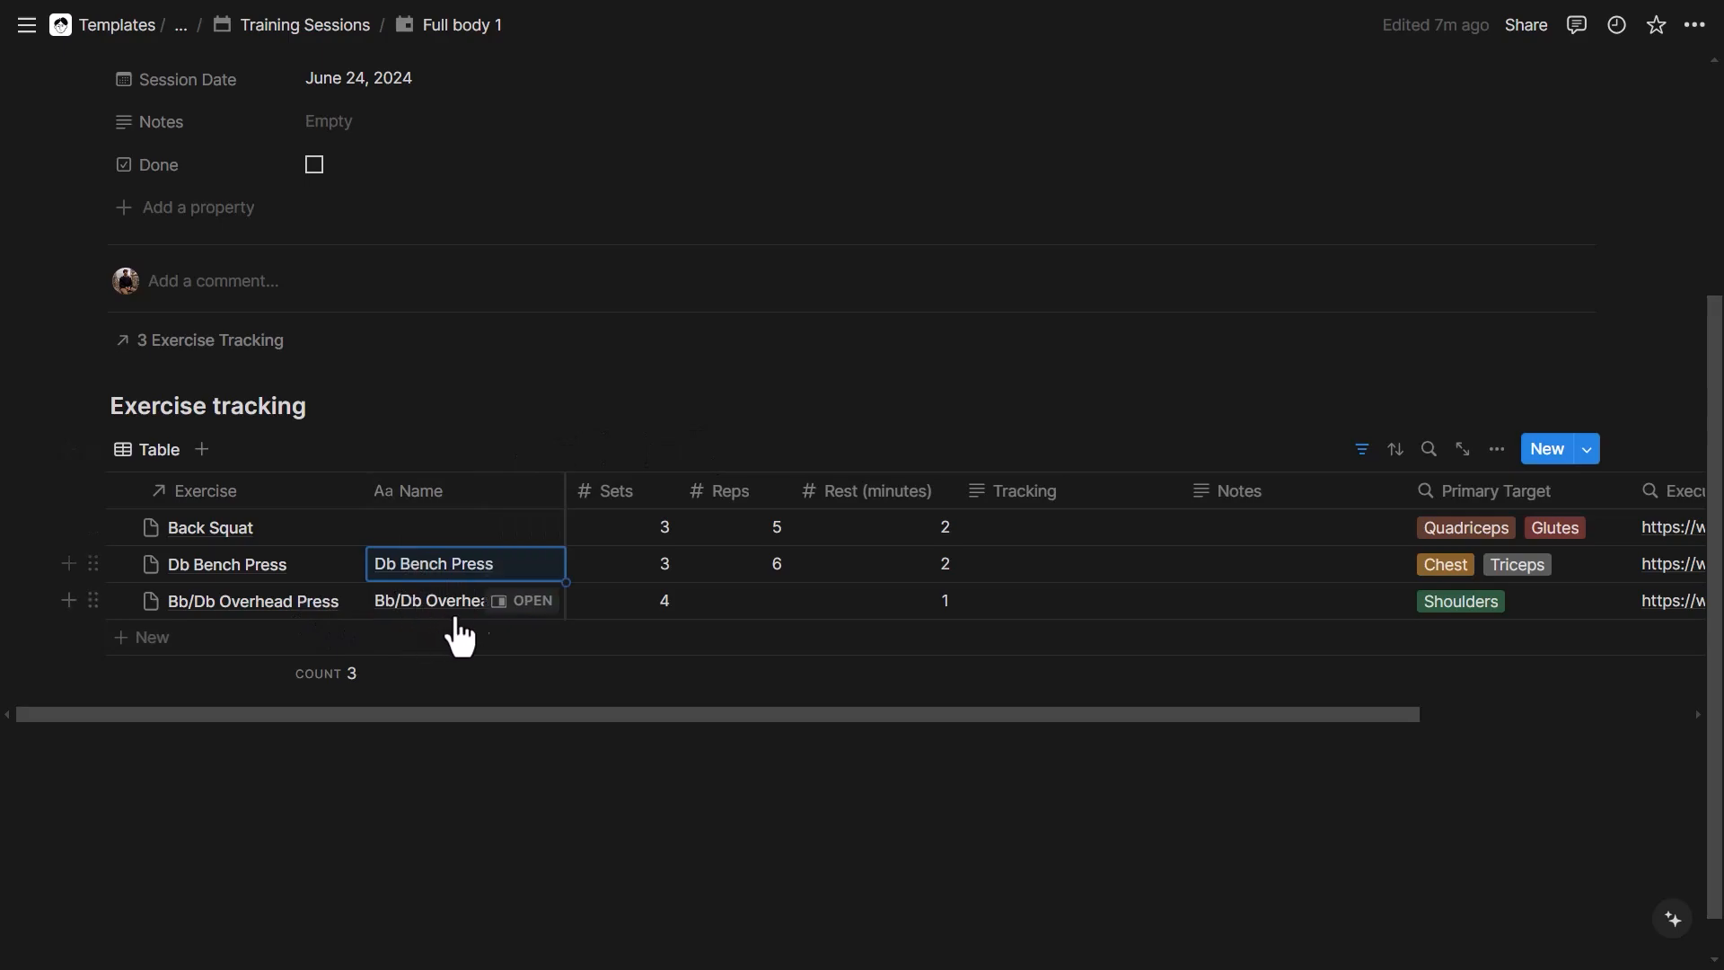
pyautogui.click(467, 461)
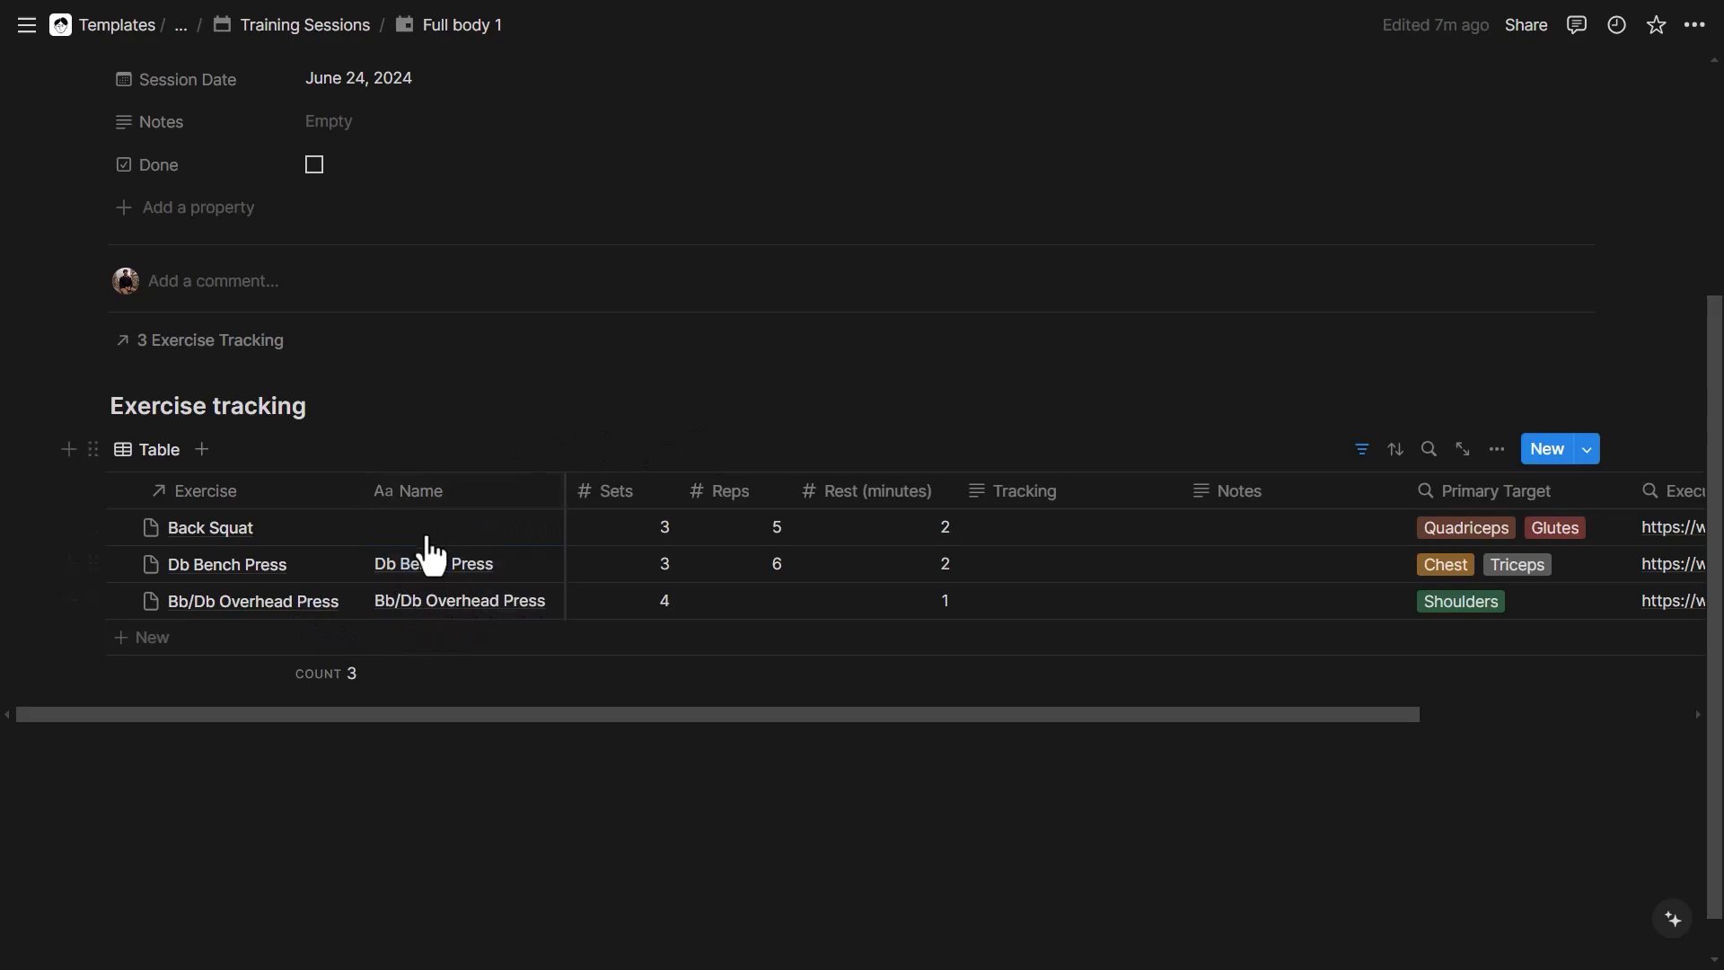
pyautogui.click(456, 499)
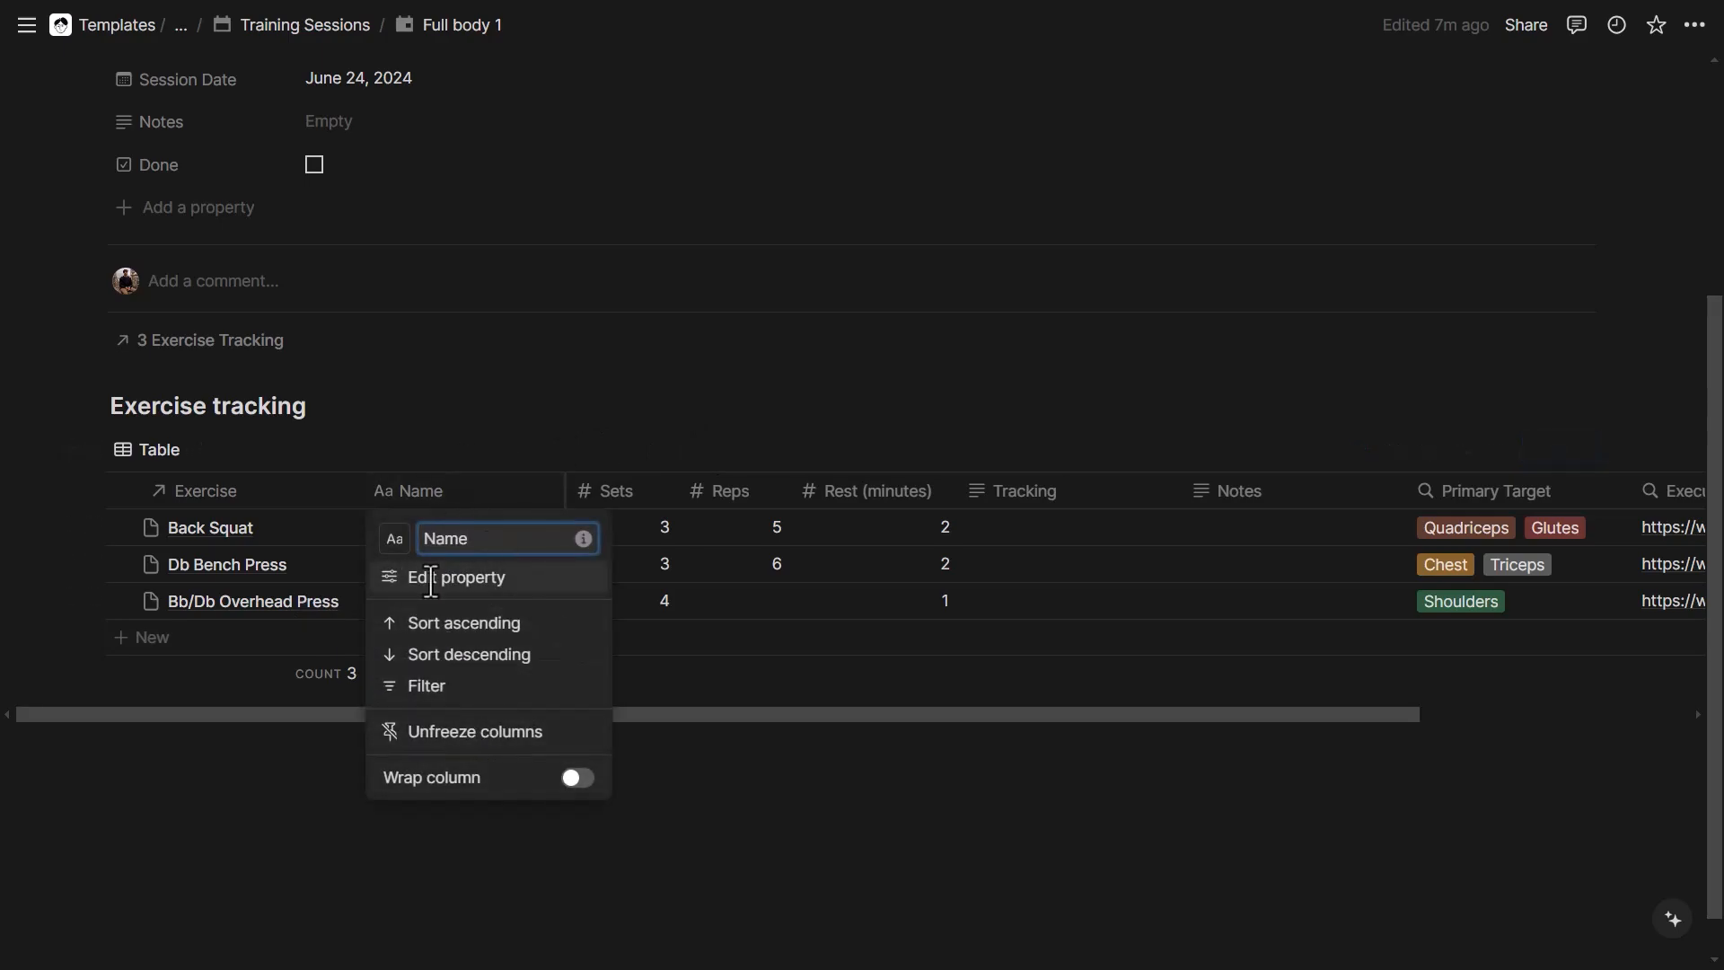
pyautogui.click(559, 503)
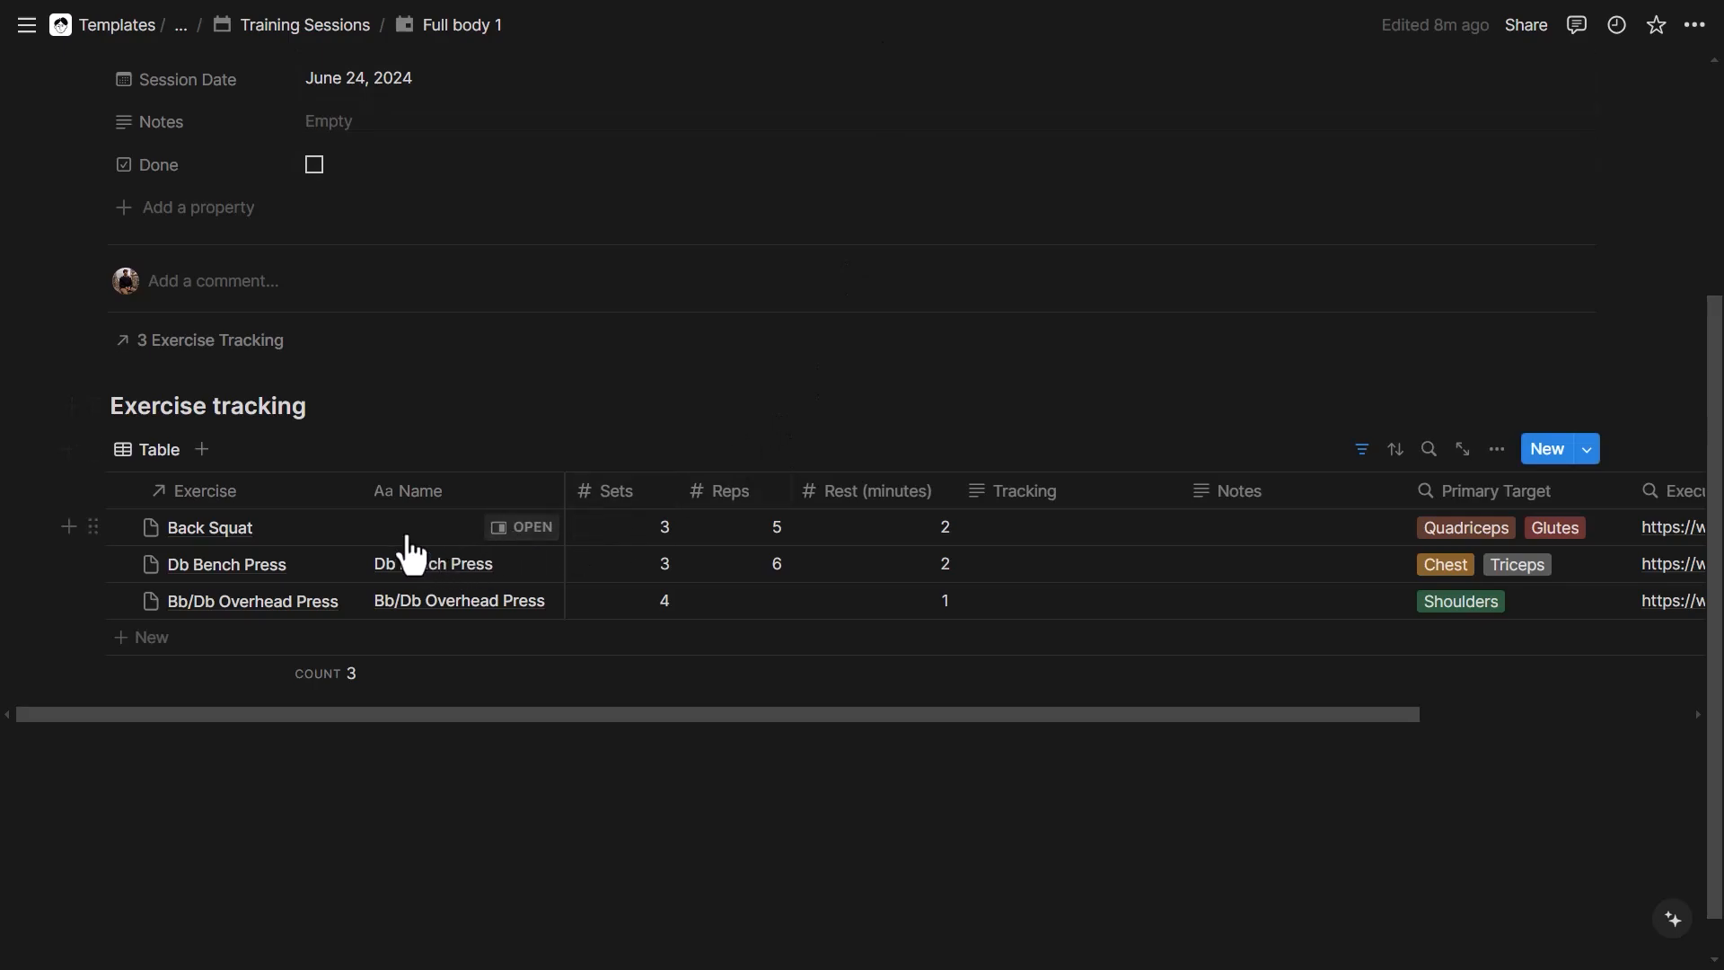
# - Review the exercise linked to the Back Squat row and the alternative exercises offered
pyautogui.click(235, 532)
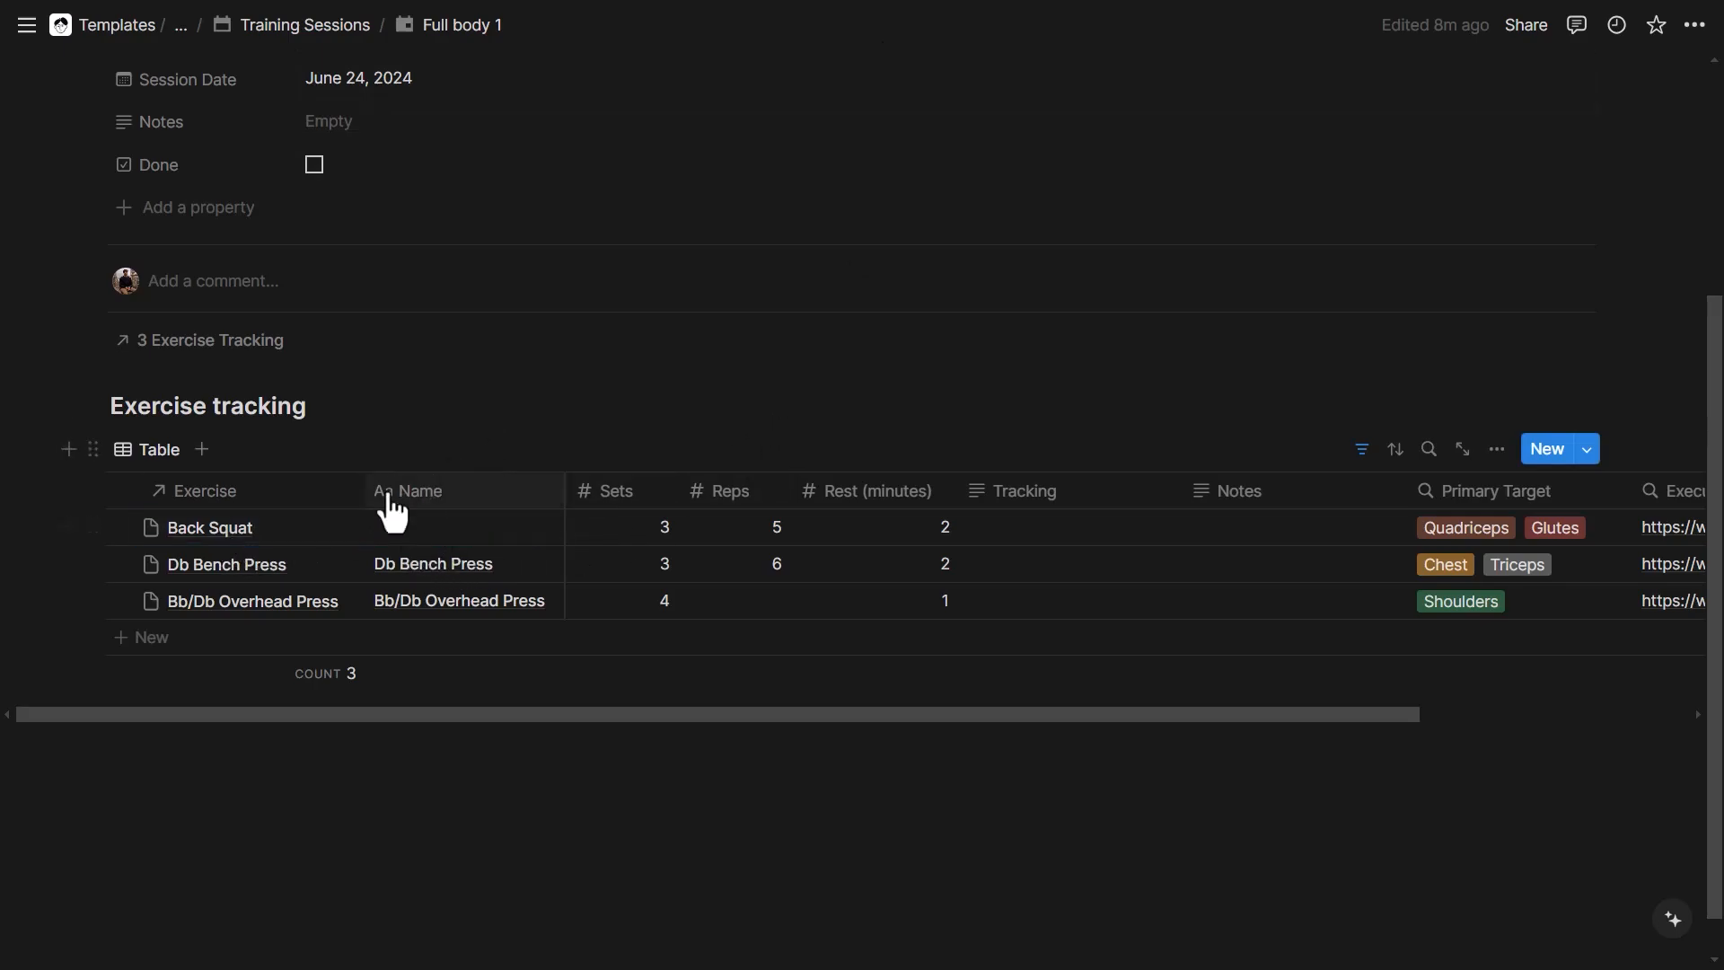
pyautogui.click(269, 535)
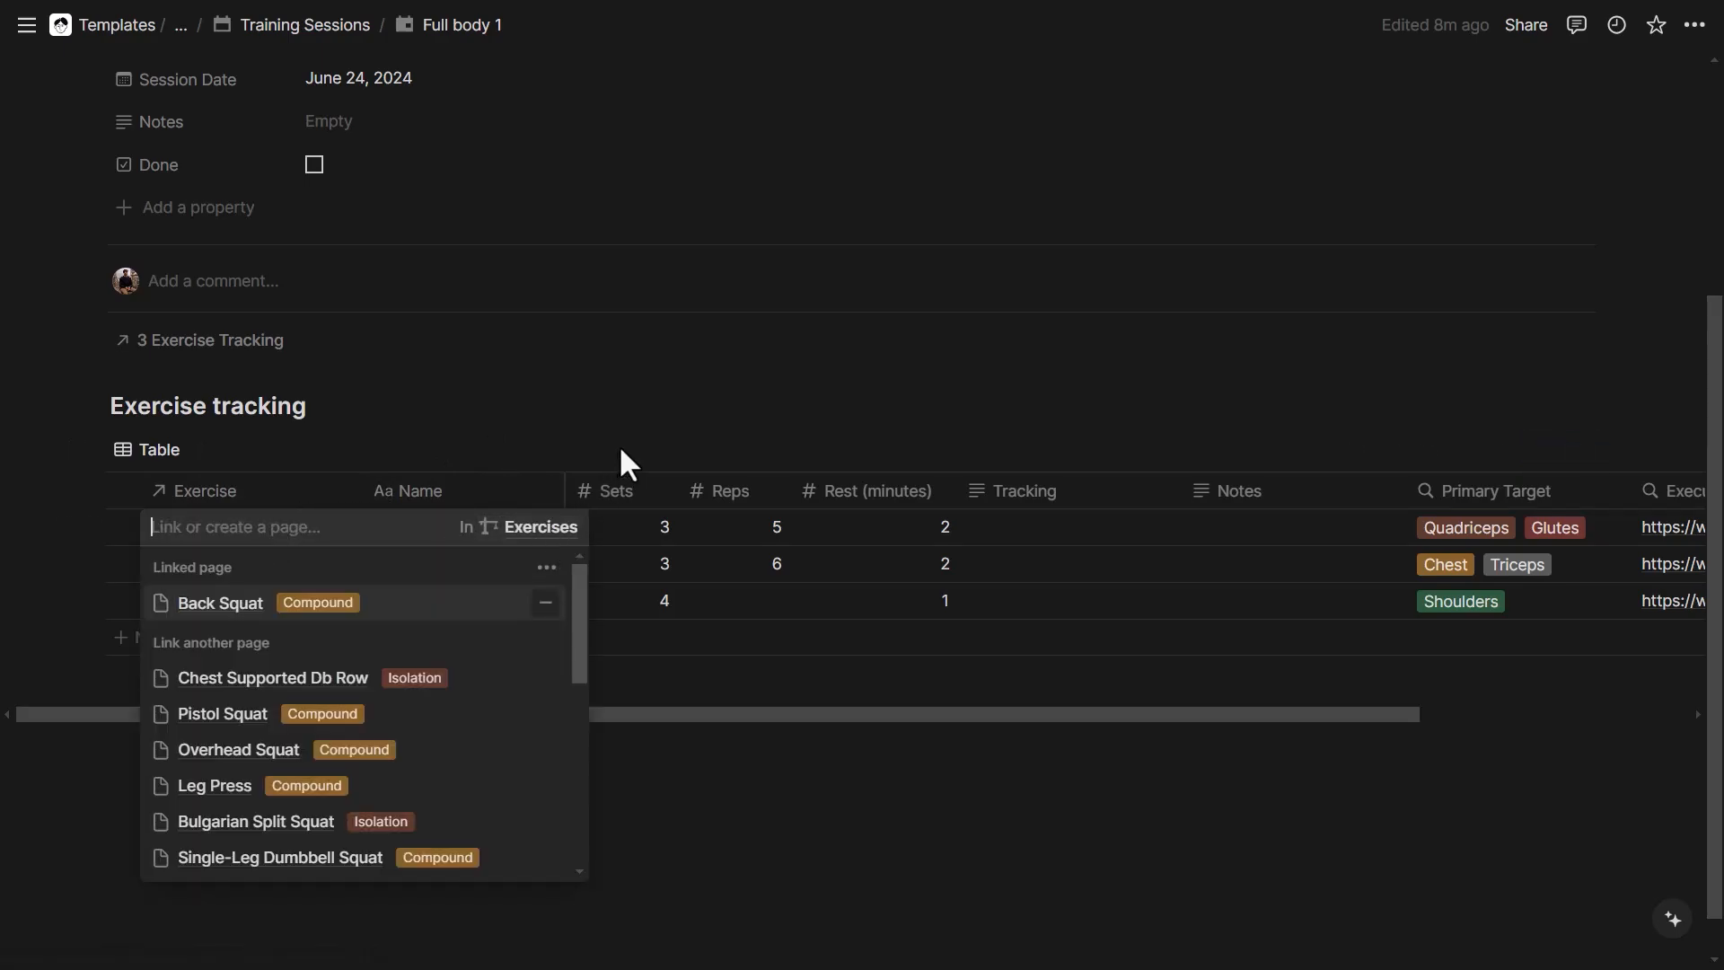
pyautogui.press('Escape')
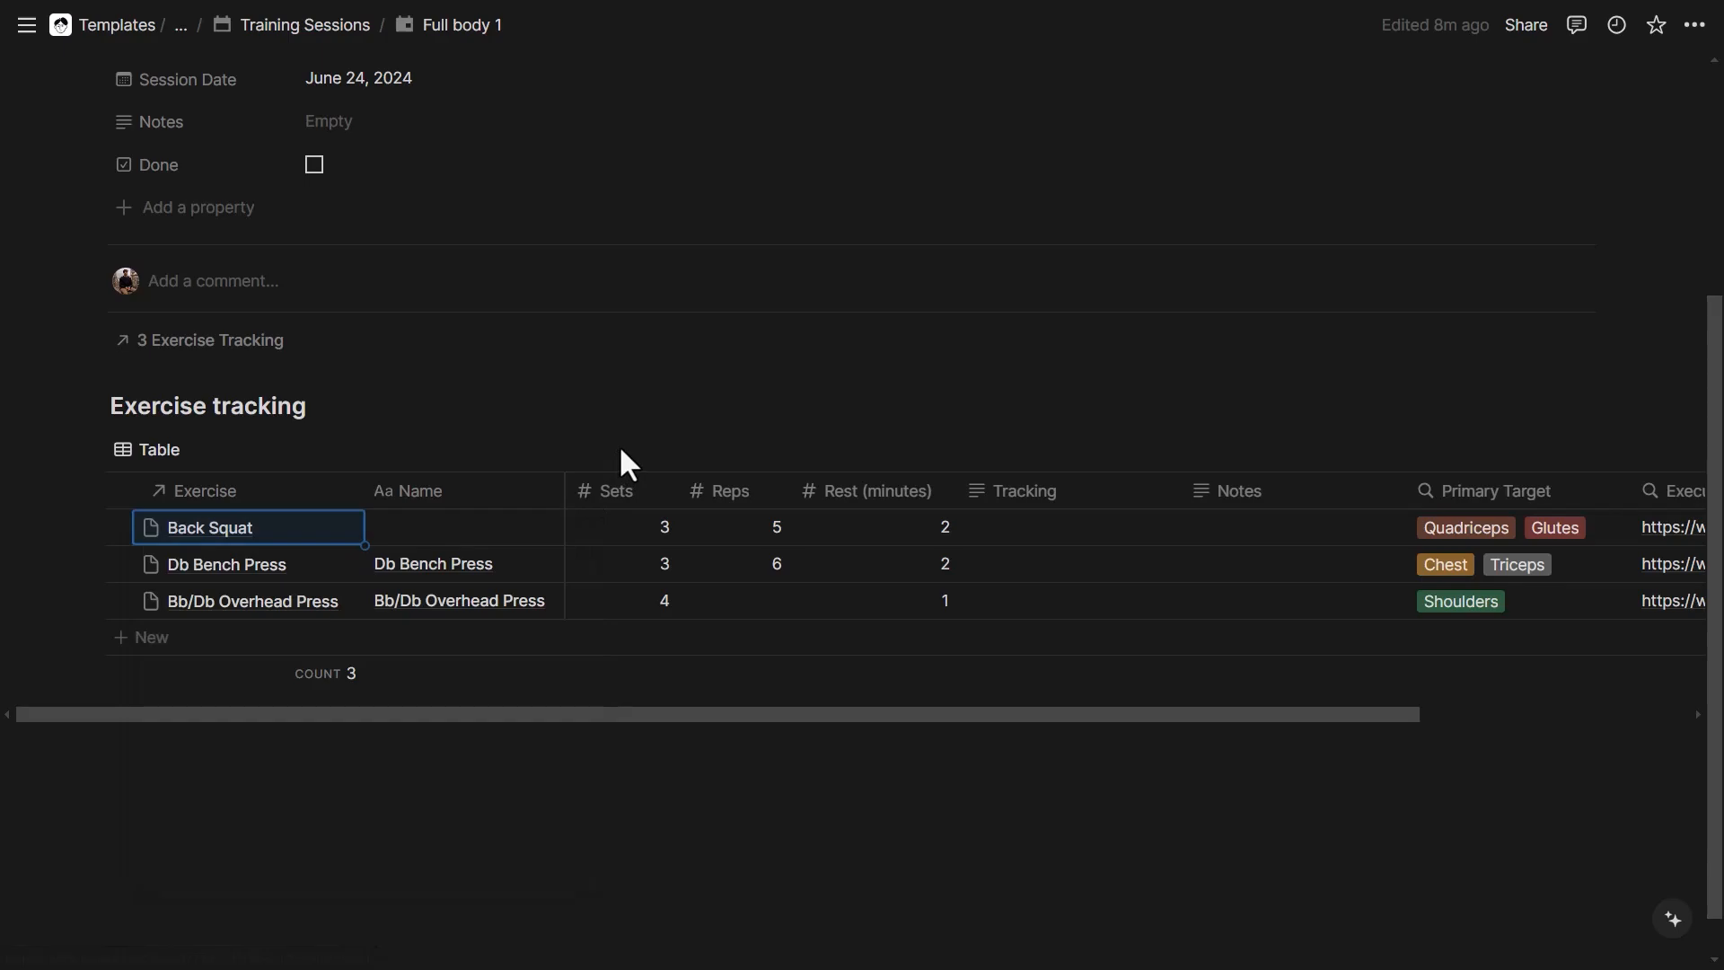
pyautogui.click(619, 449)
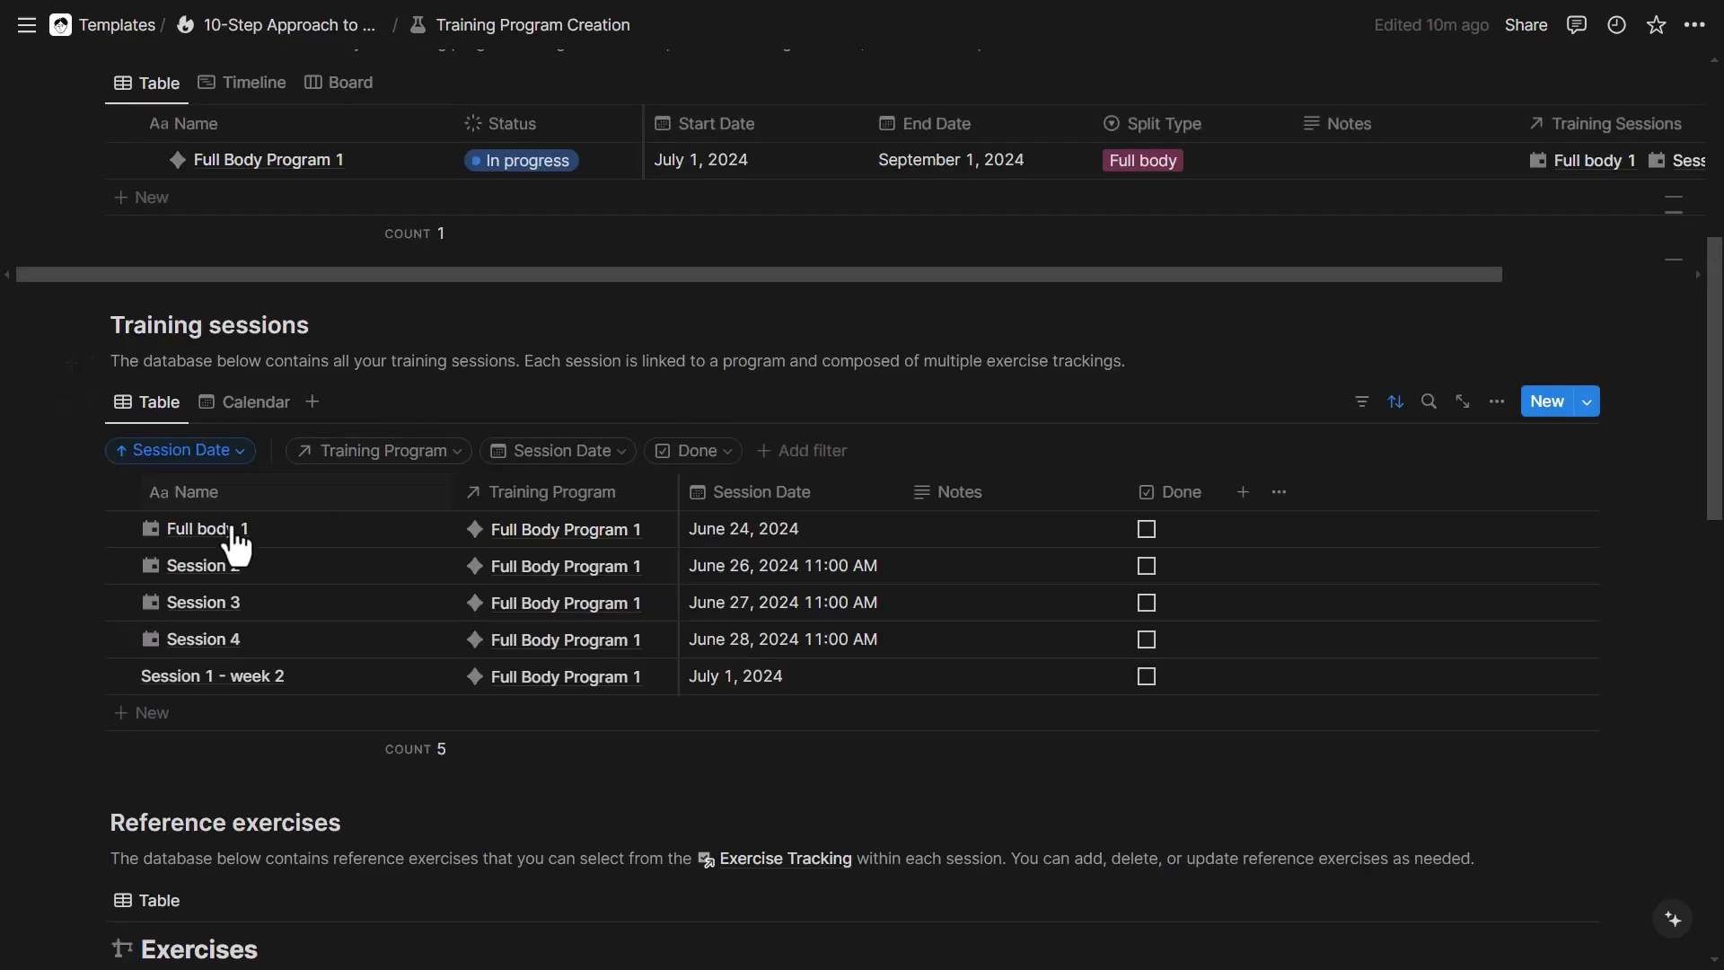
# - Review the actions available for the Full body 1 session in the Training sessions table, such as Duplicate
pyautogui.click(120, 529)
pyautogui.click(738, 398)
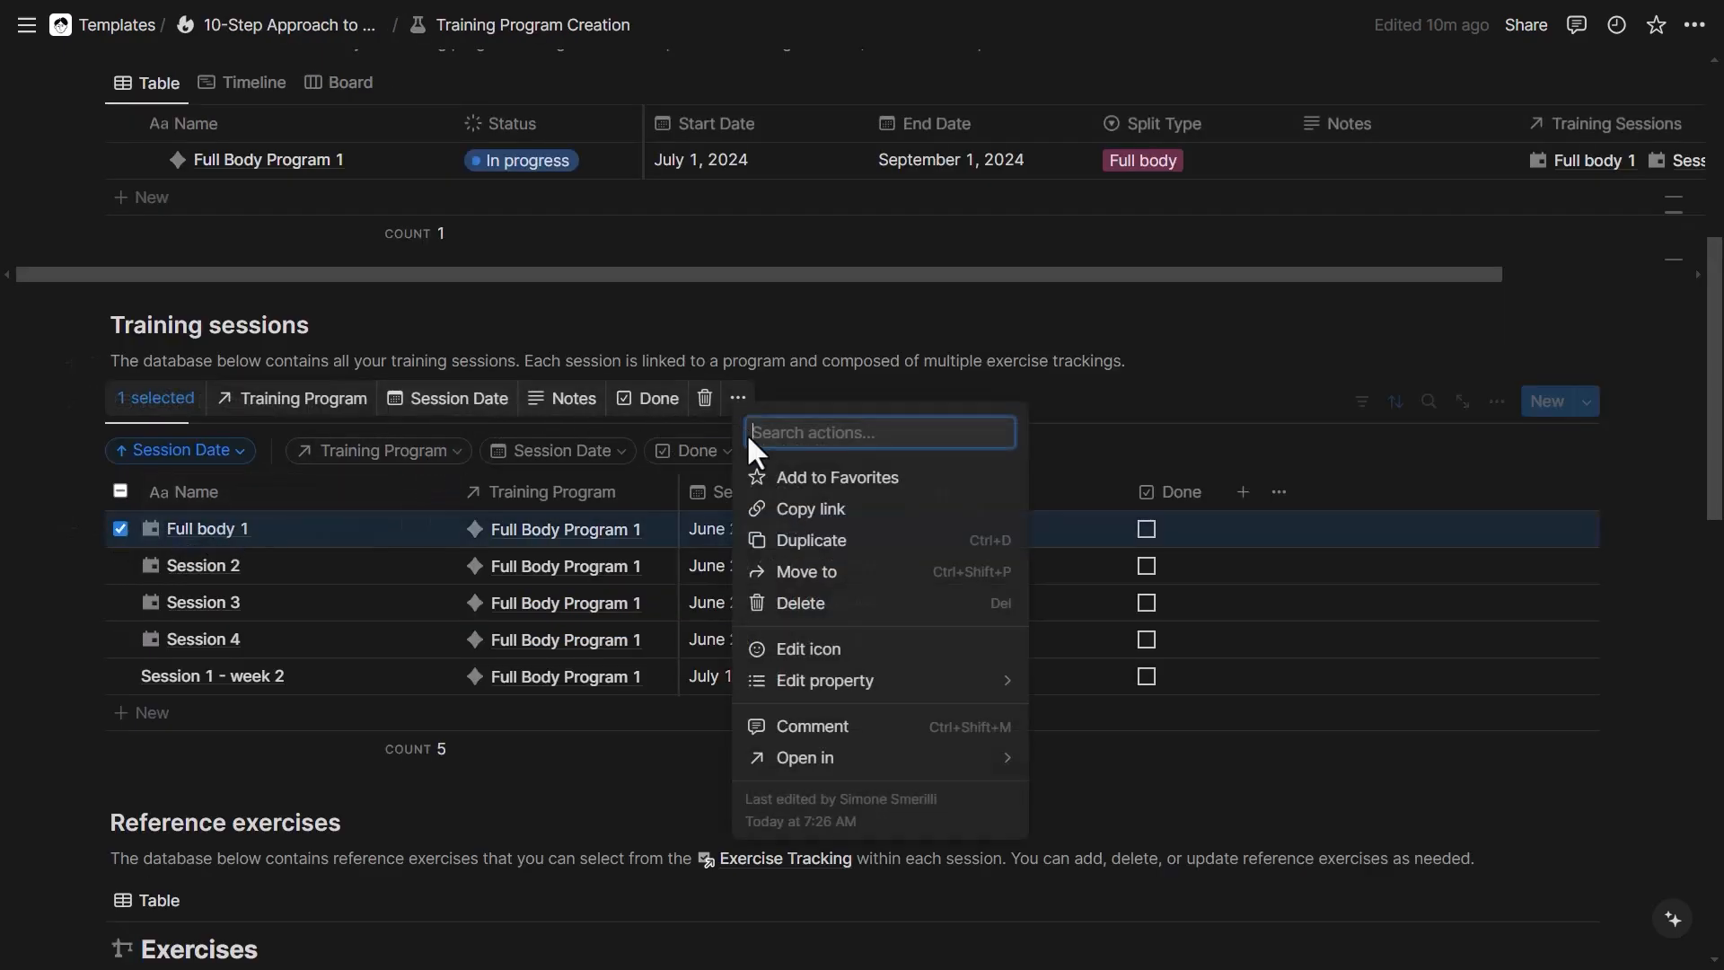
pyautogui.click(1069, 400)
pyautogui.click(1069, 401)
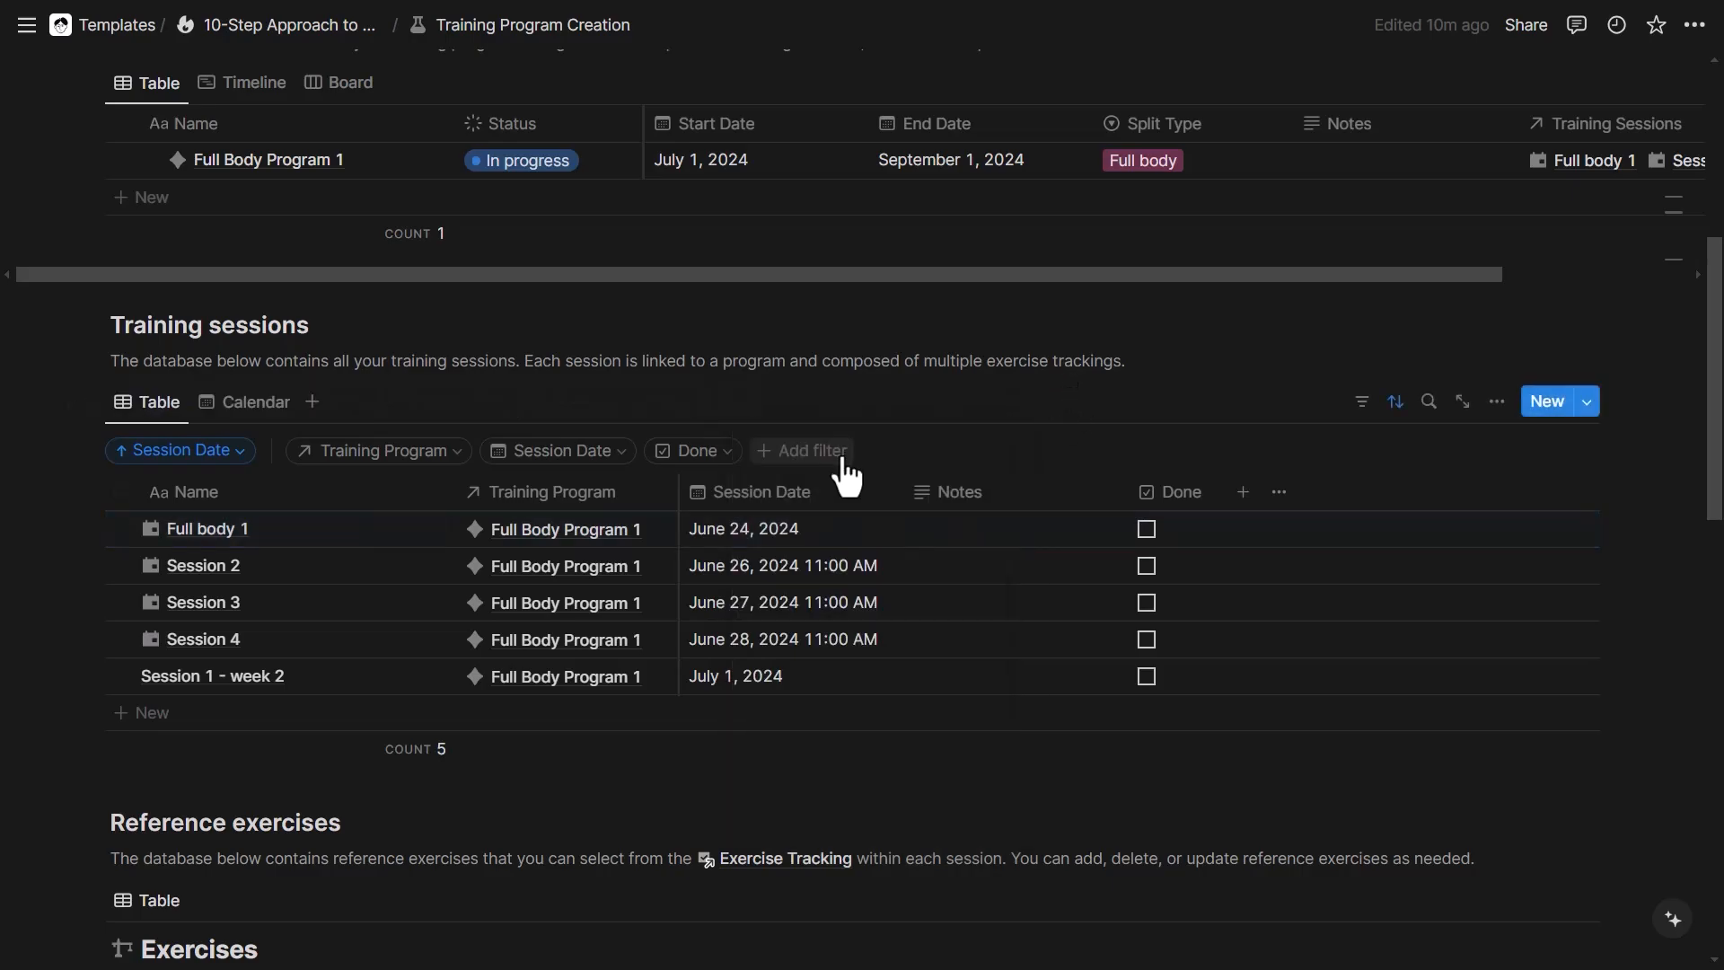
# - Examine the exercise trackings recorded for the sessions, the reference exercises and the training sessions list
pyautogui.scroll(-12, 719, 499)
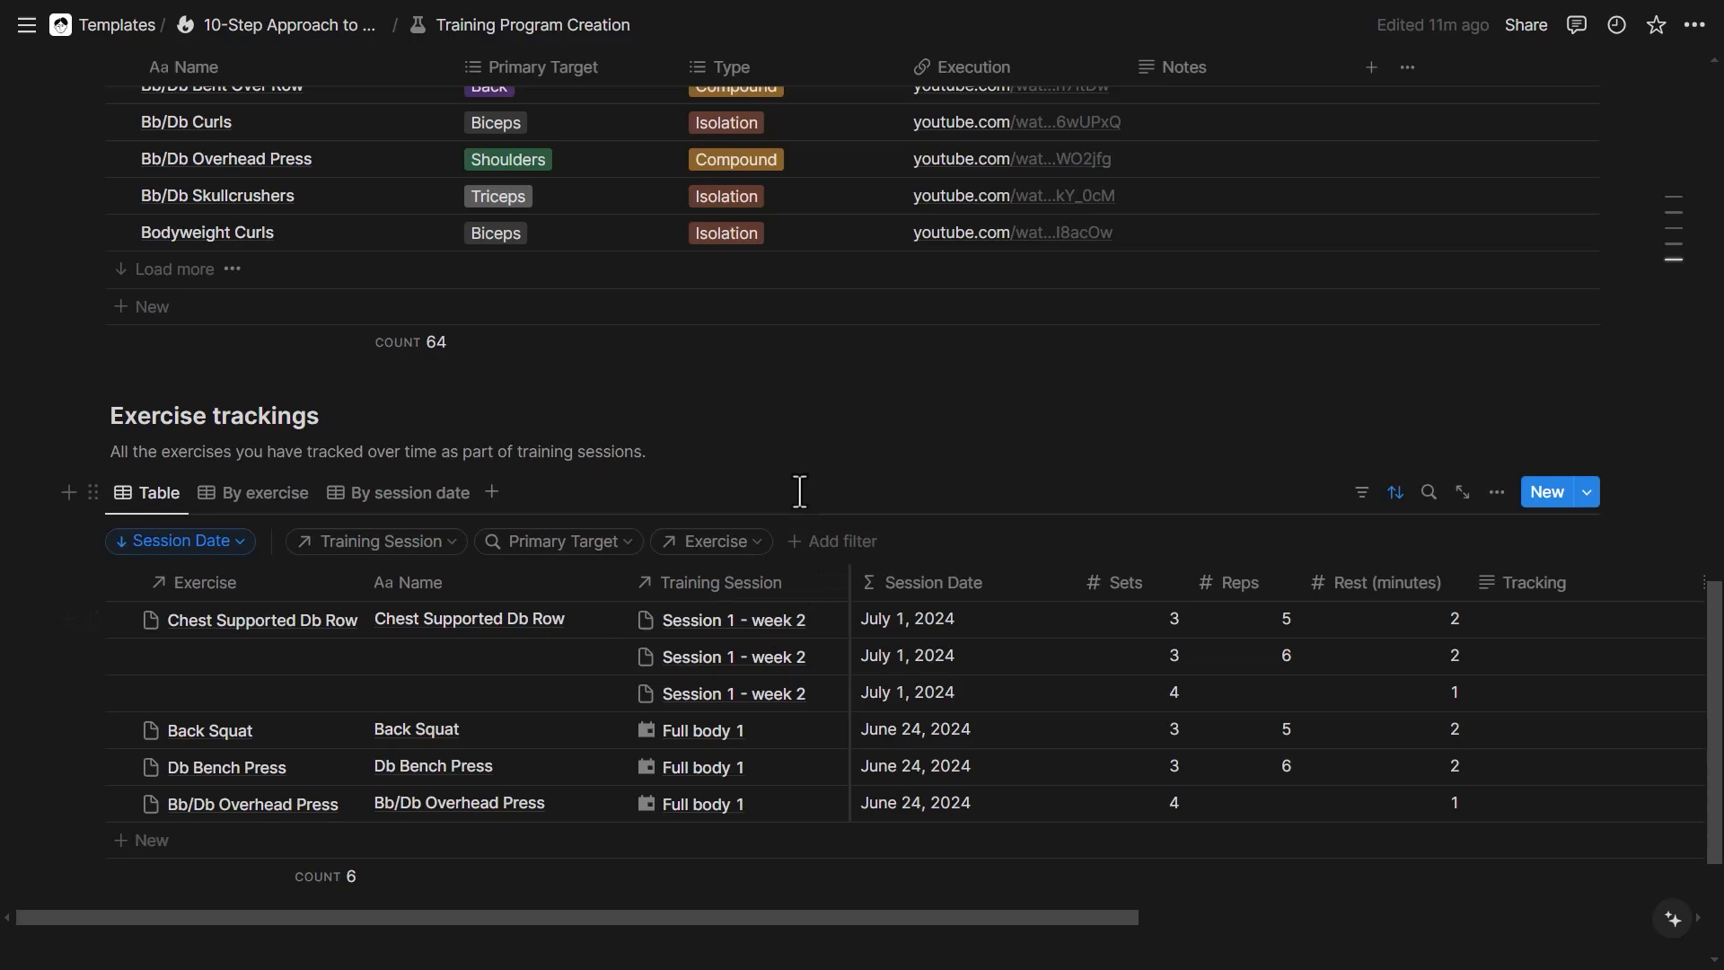
pyautogui.scroll(5, 757, 626)
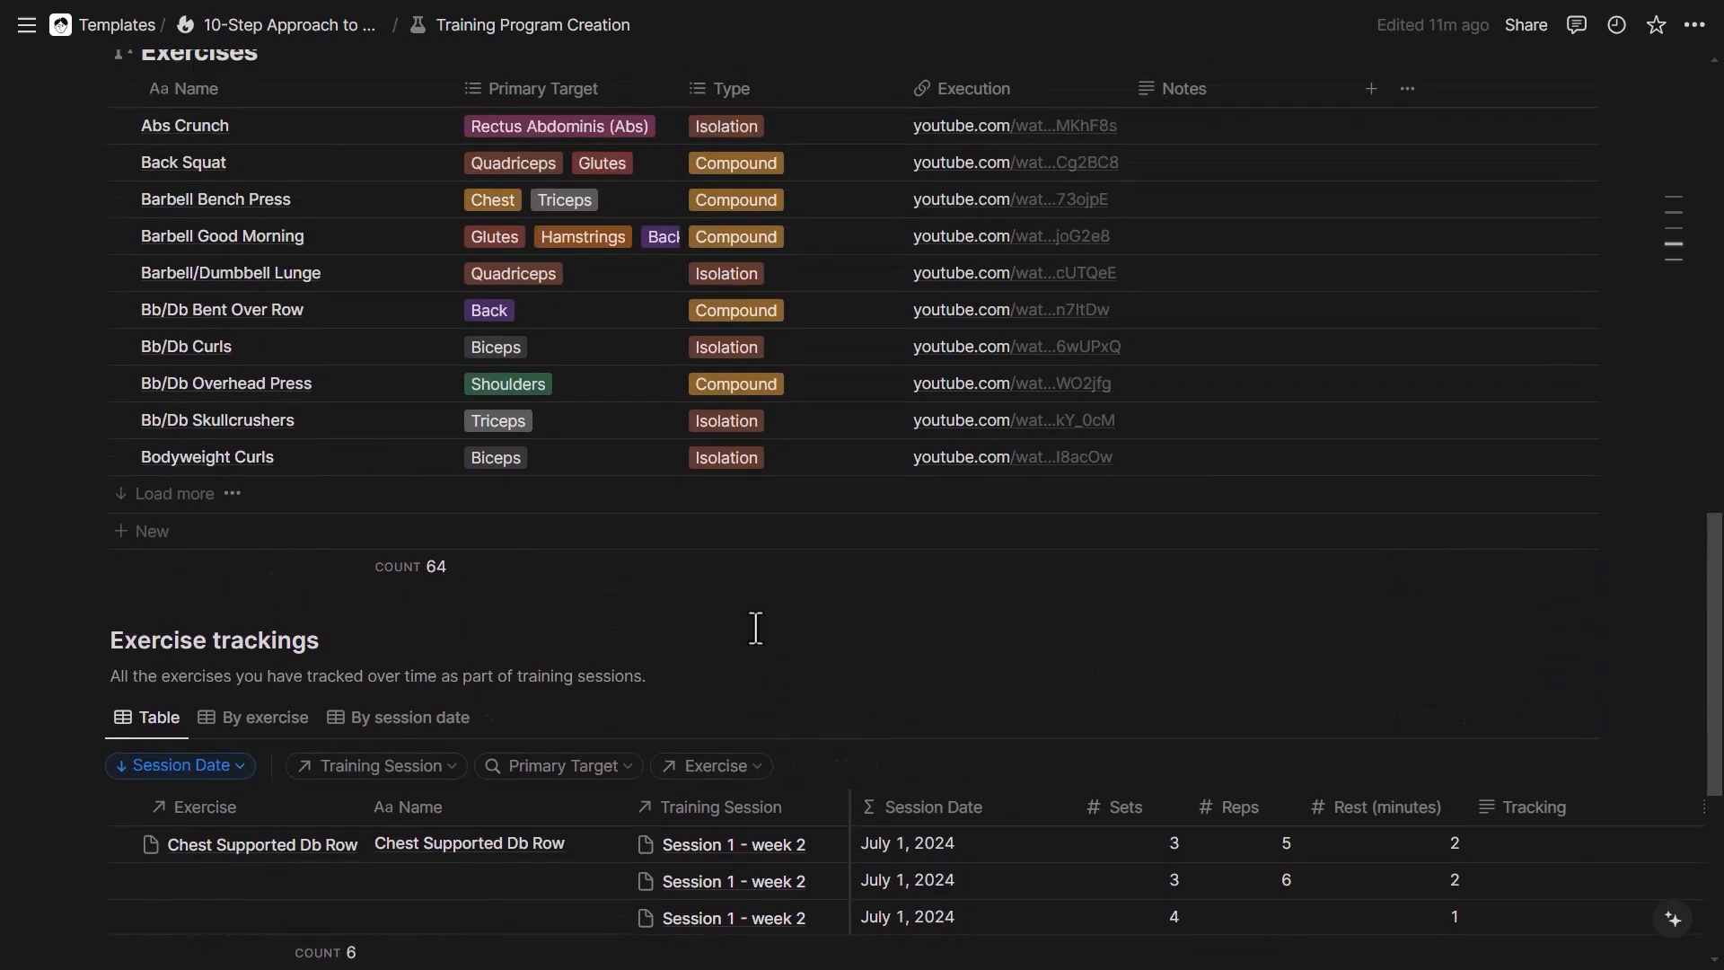
pyautogui.scroll(6, 756, 626)
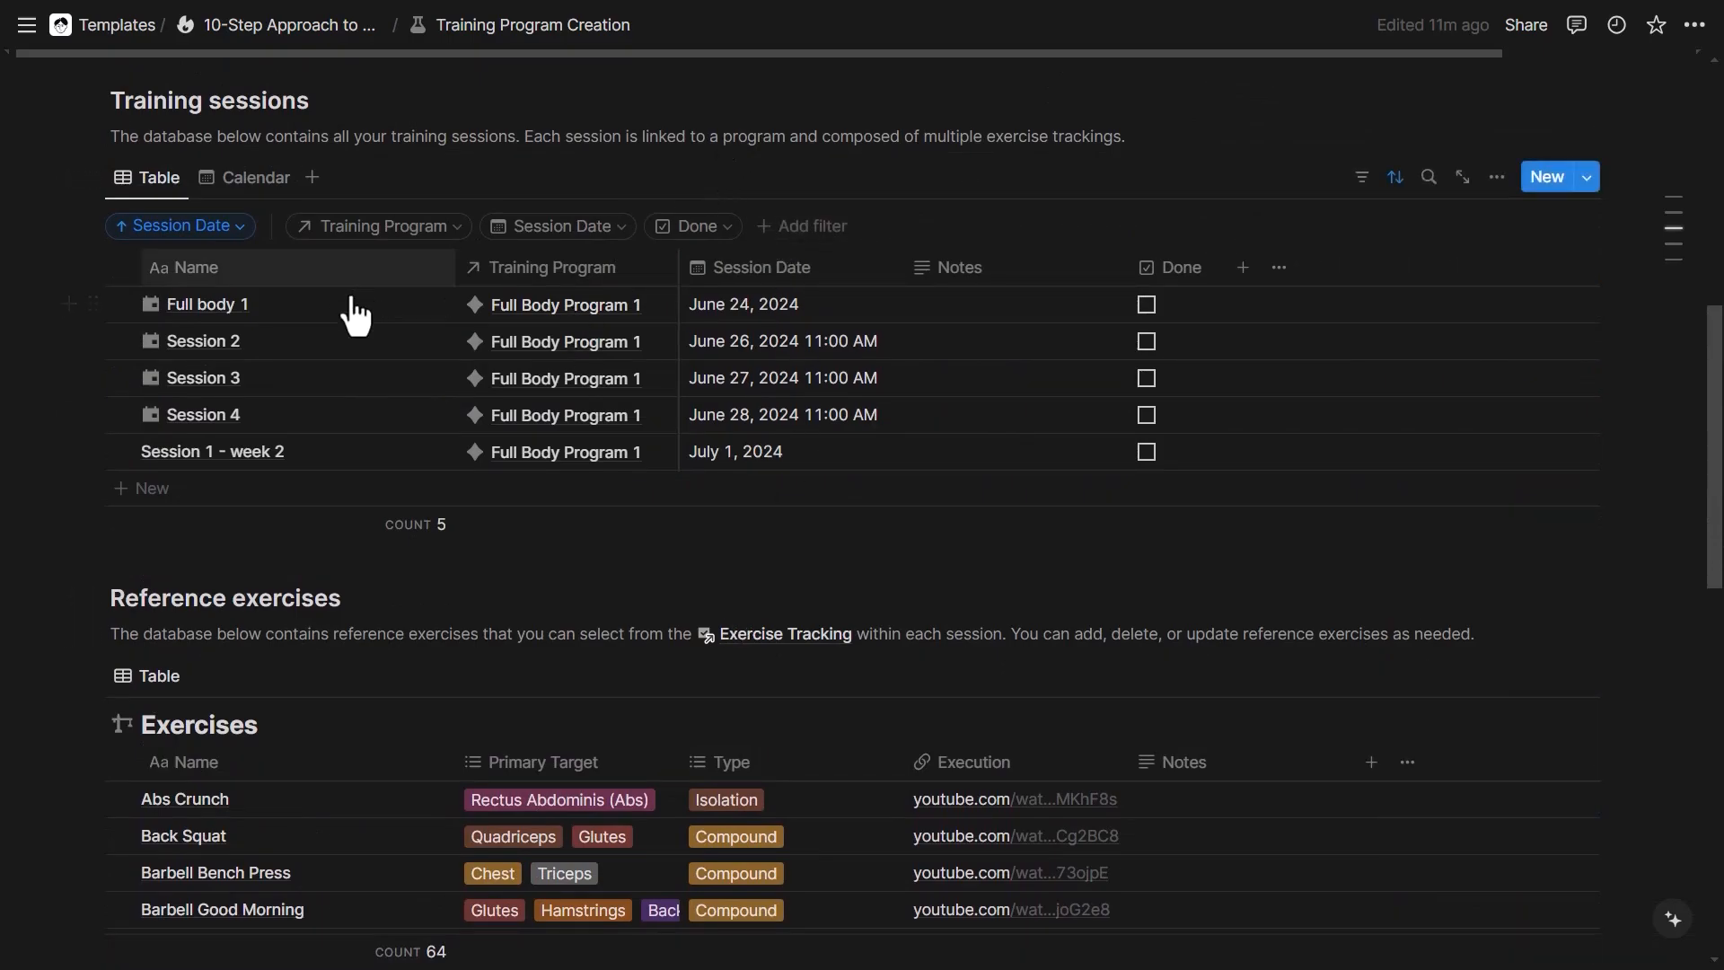
# - Copy the three exercise tracking rows of the Full body 1 session, from the Exercise column through the last column
pyautogui.click(420, 305)
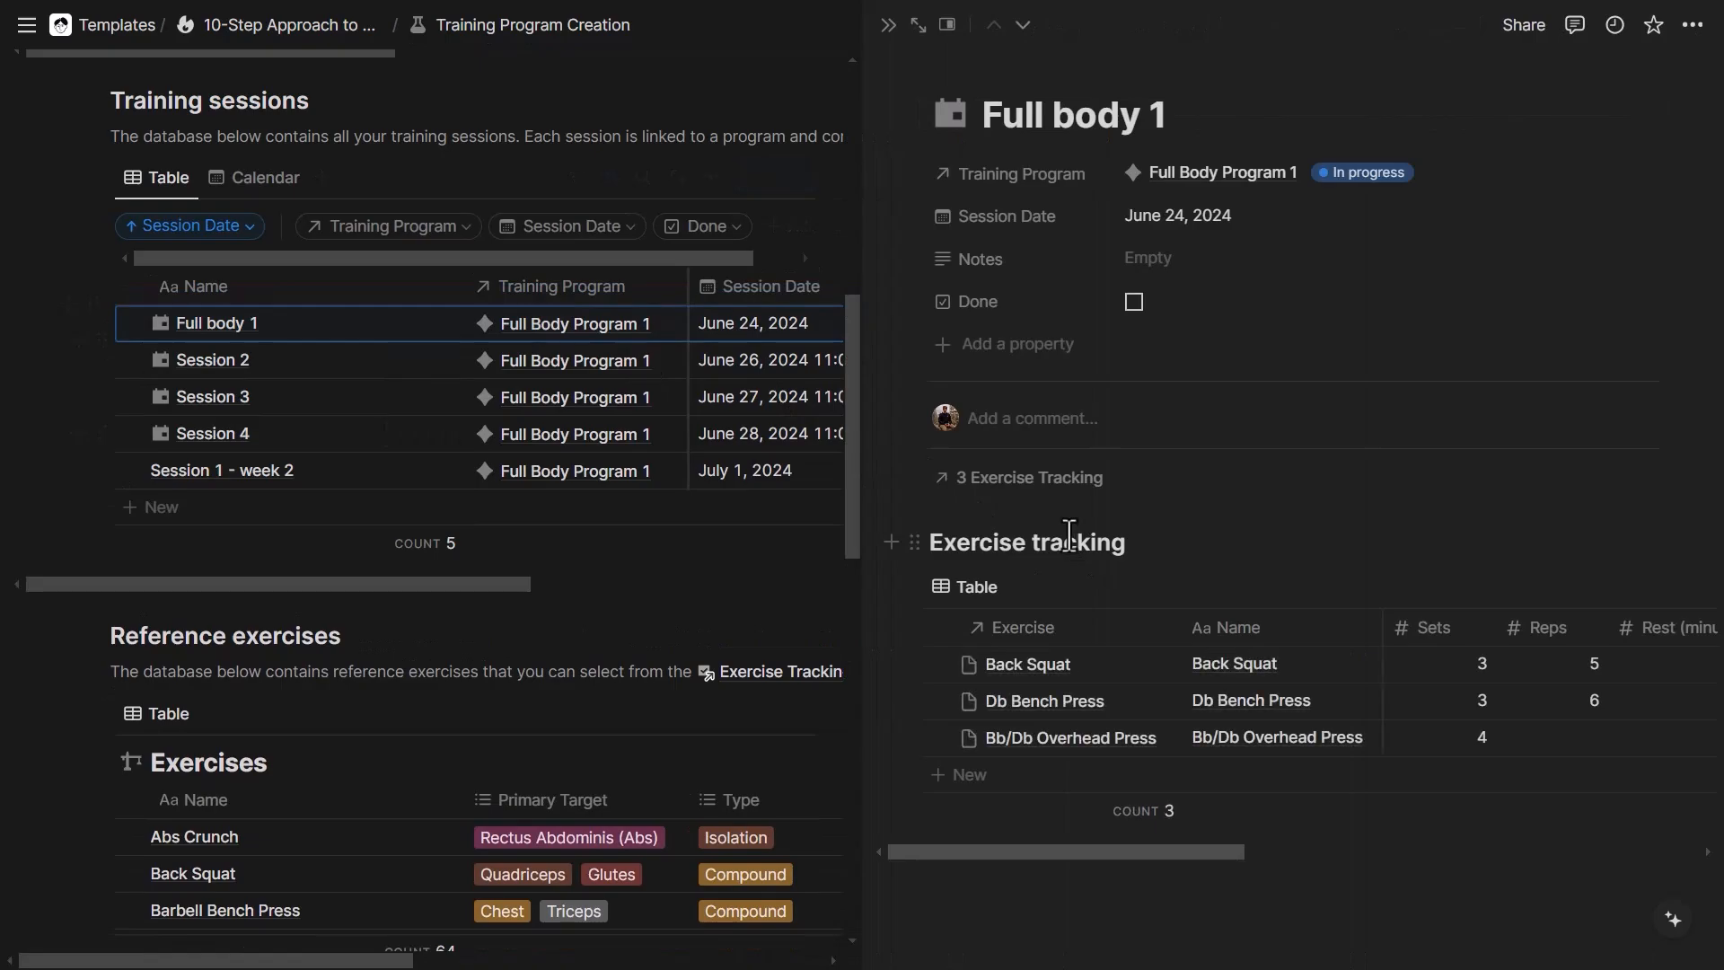
pyautogui.moveTo(1085, 668); pyautogui.dragTo(1718, 755)
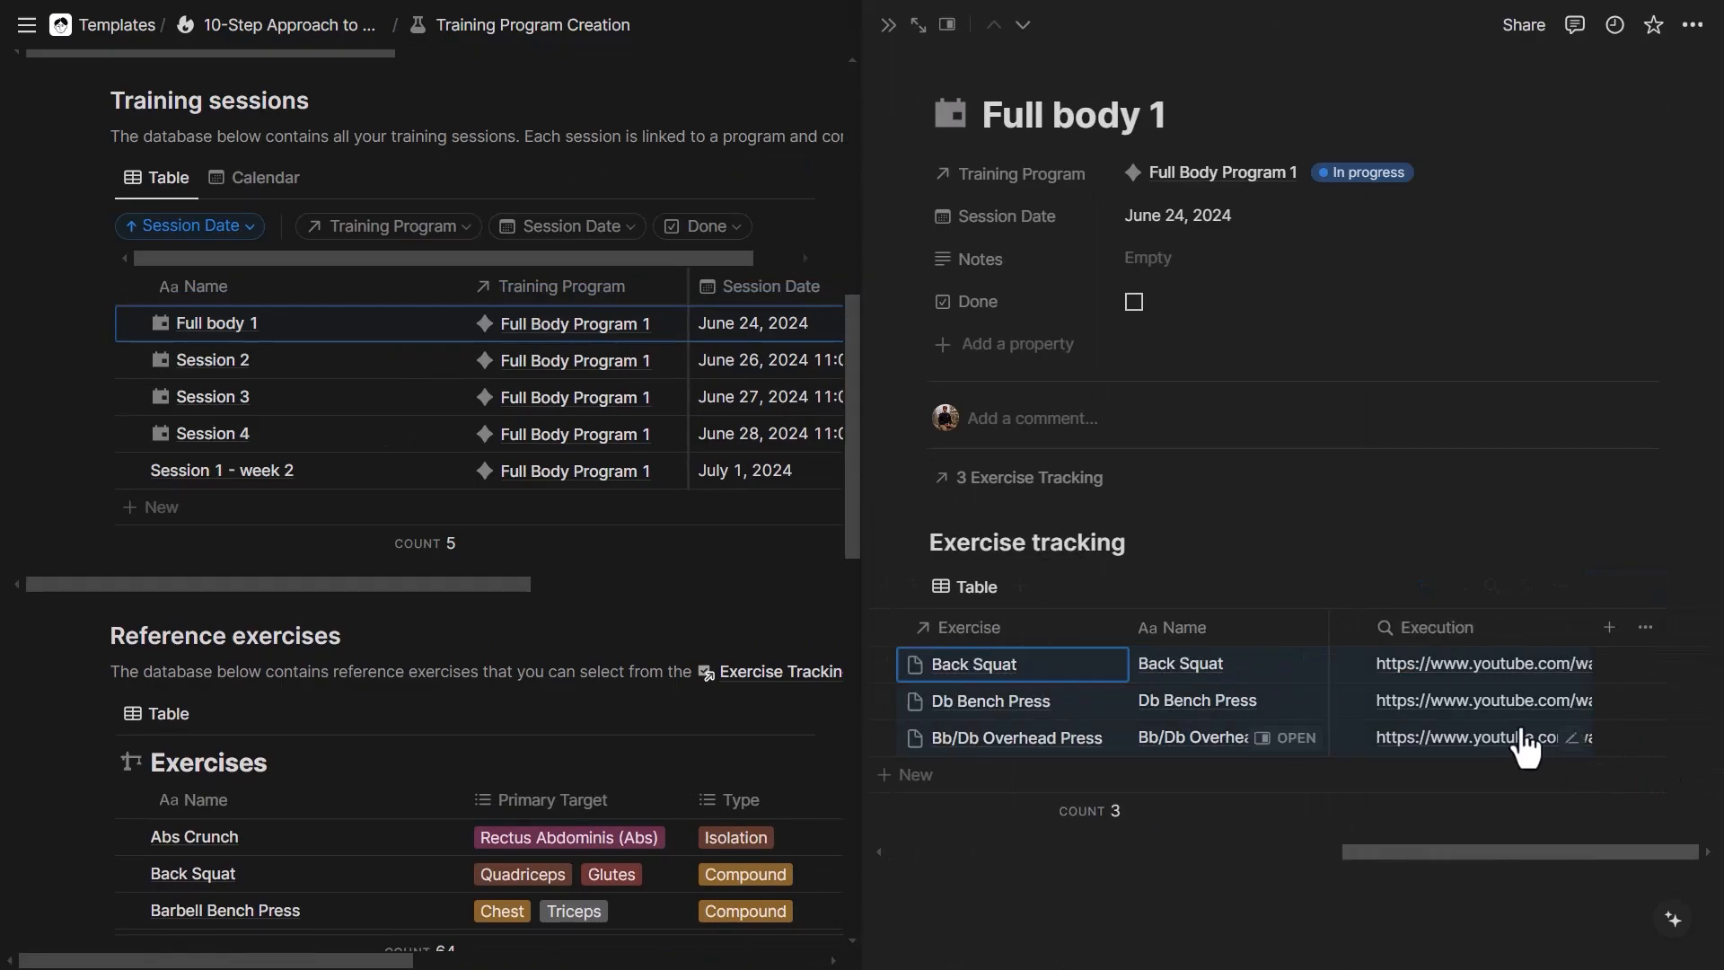
pyautogui.click(885, 27)
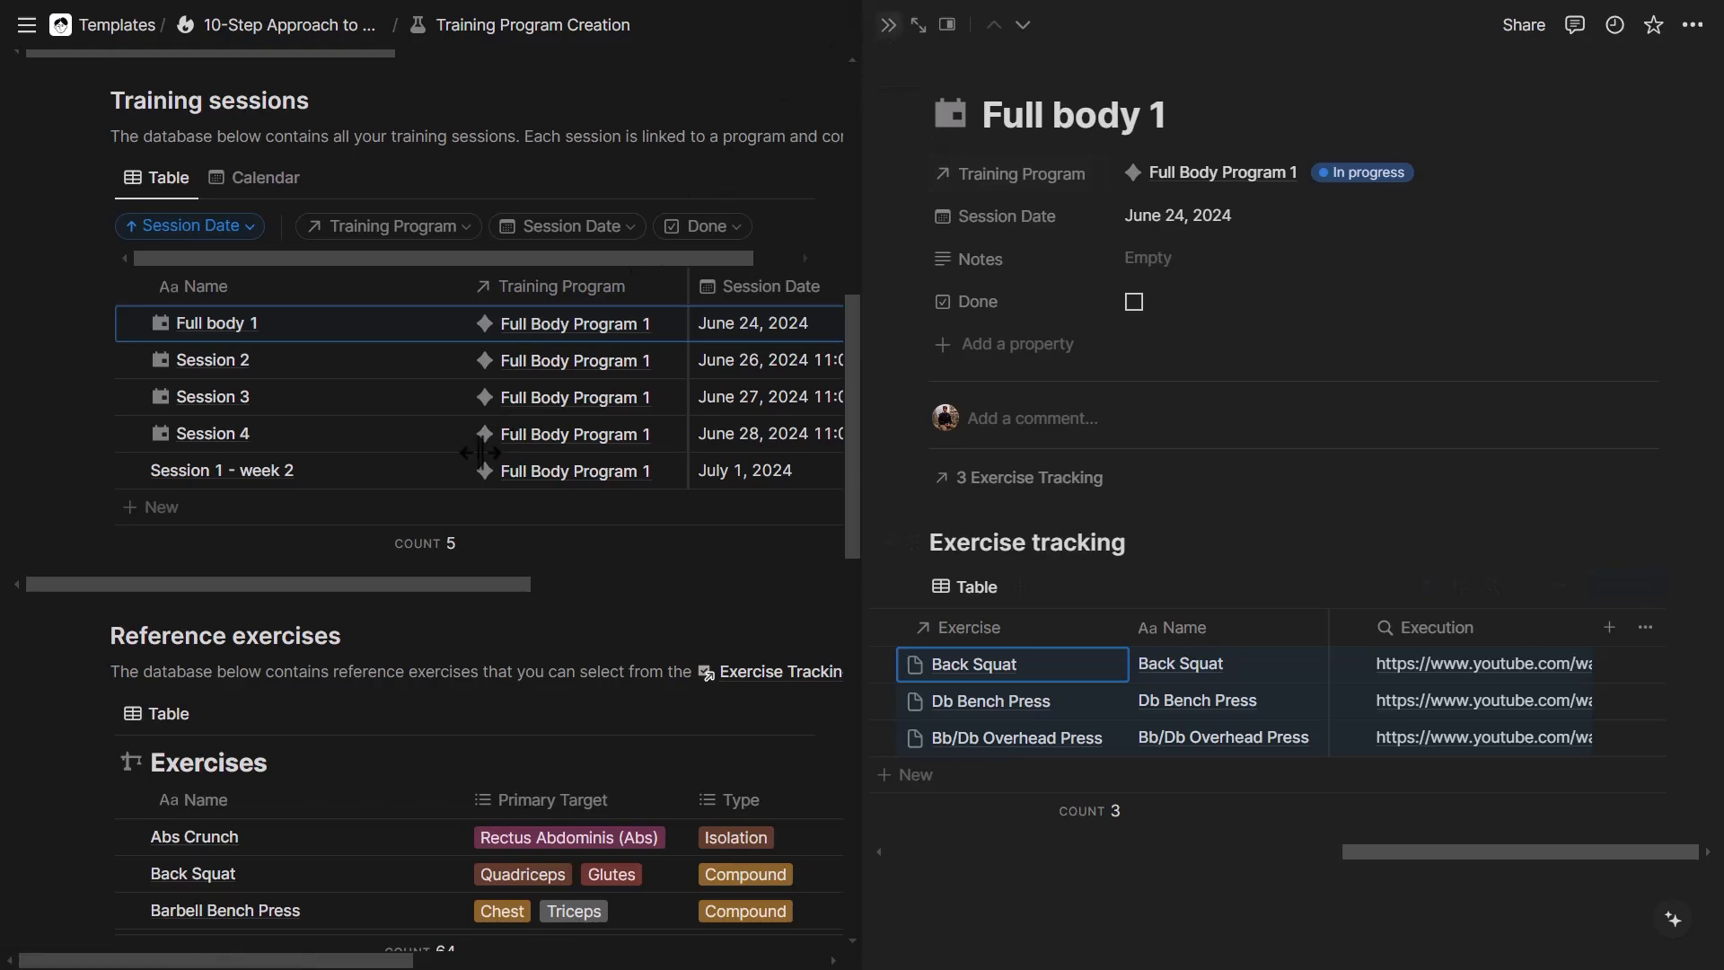
# - Paste the copied Back Squat, Db Bench Press and Bb/Db Overhead Press rows over the exercise tracking entries of Session 1 - week 2
pyautogui.click(417, 454)
pyautogui.click(1050, 575)
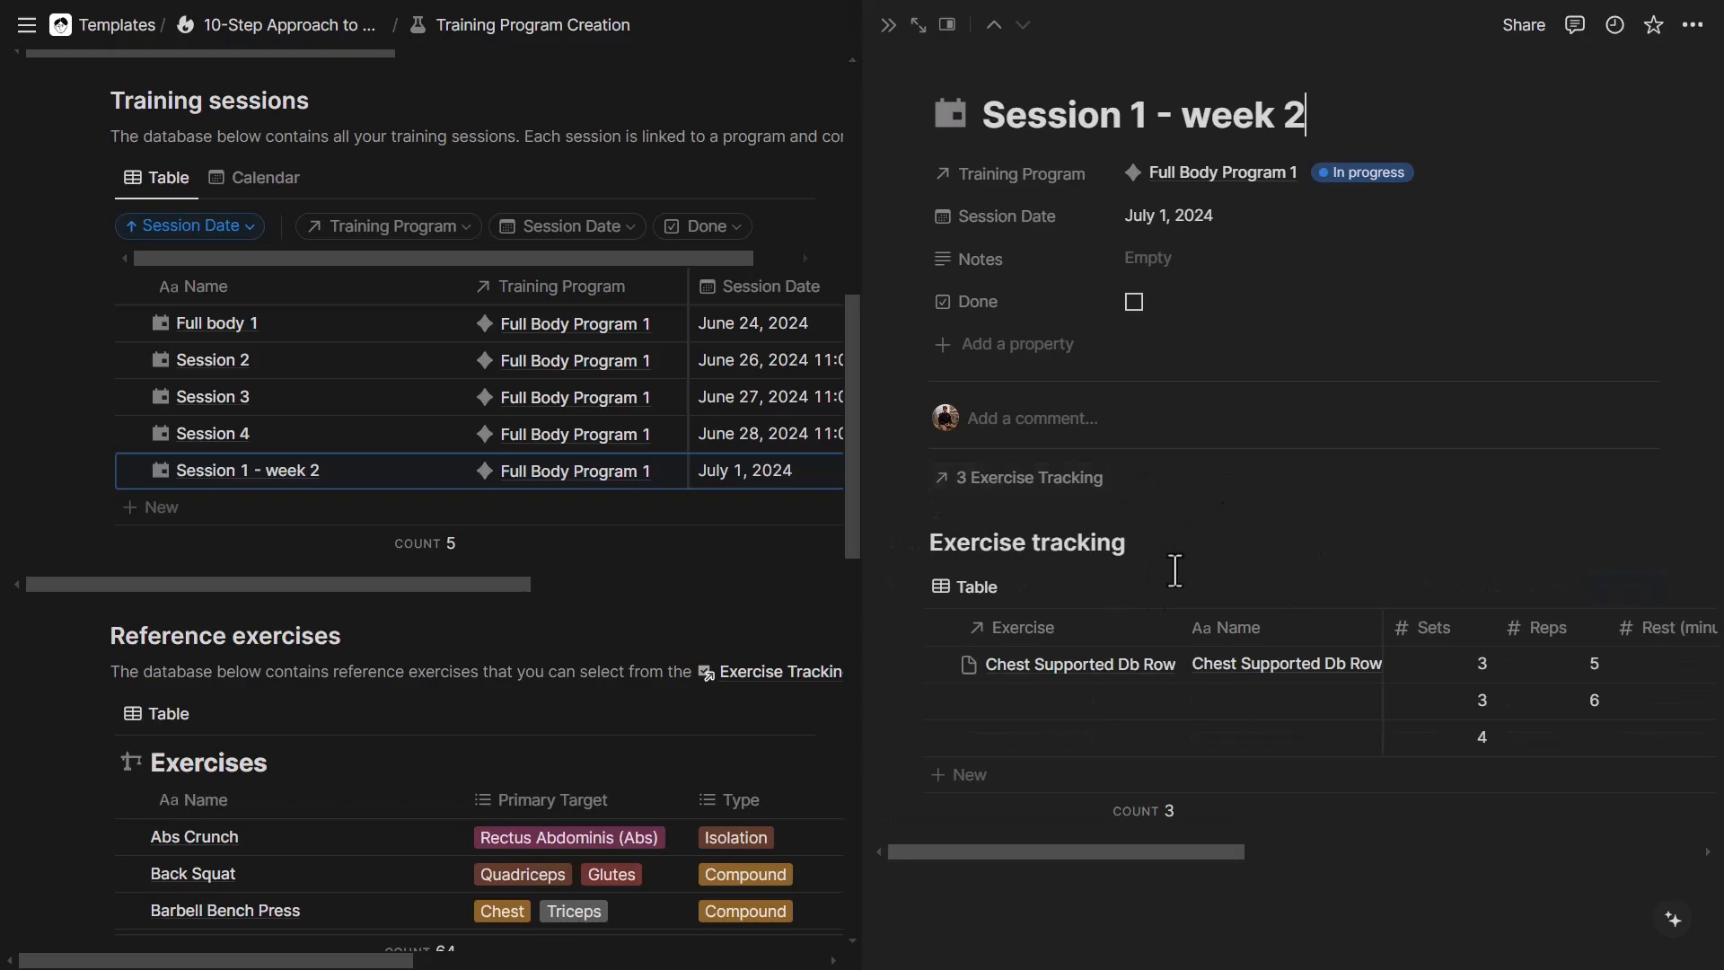
pyautogui.click(1070, 674)
pyautogui.write('Back Squat\tBack Squat Db Bench Press\tDb Bench Press Bb/Db Overhead Press\tBb/Db Overhead Press')
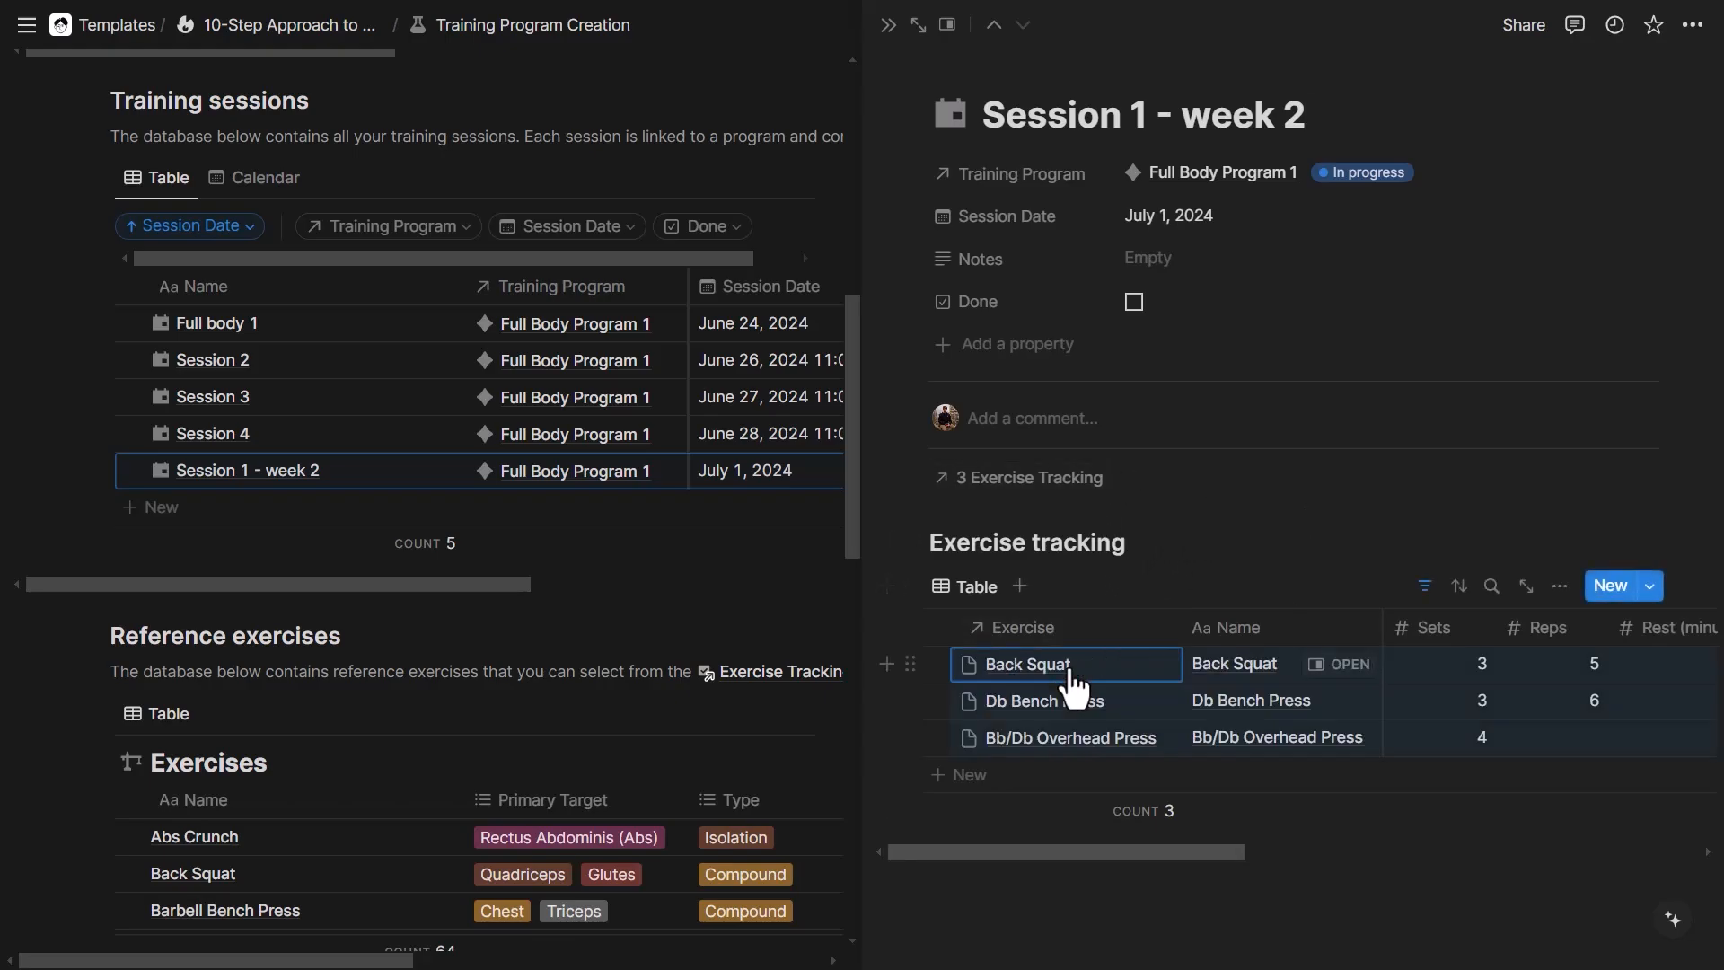
pyautogui.click(1186, 603)
pyautogui.hscroll(1, 1188, 680)
pyautogui.hscroll(-1, 1189, 691)
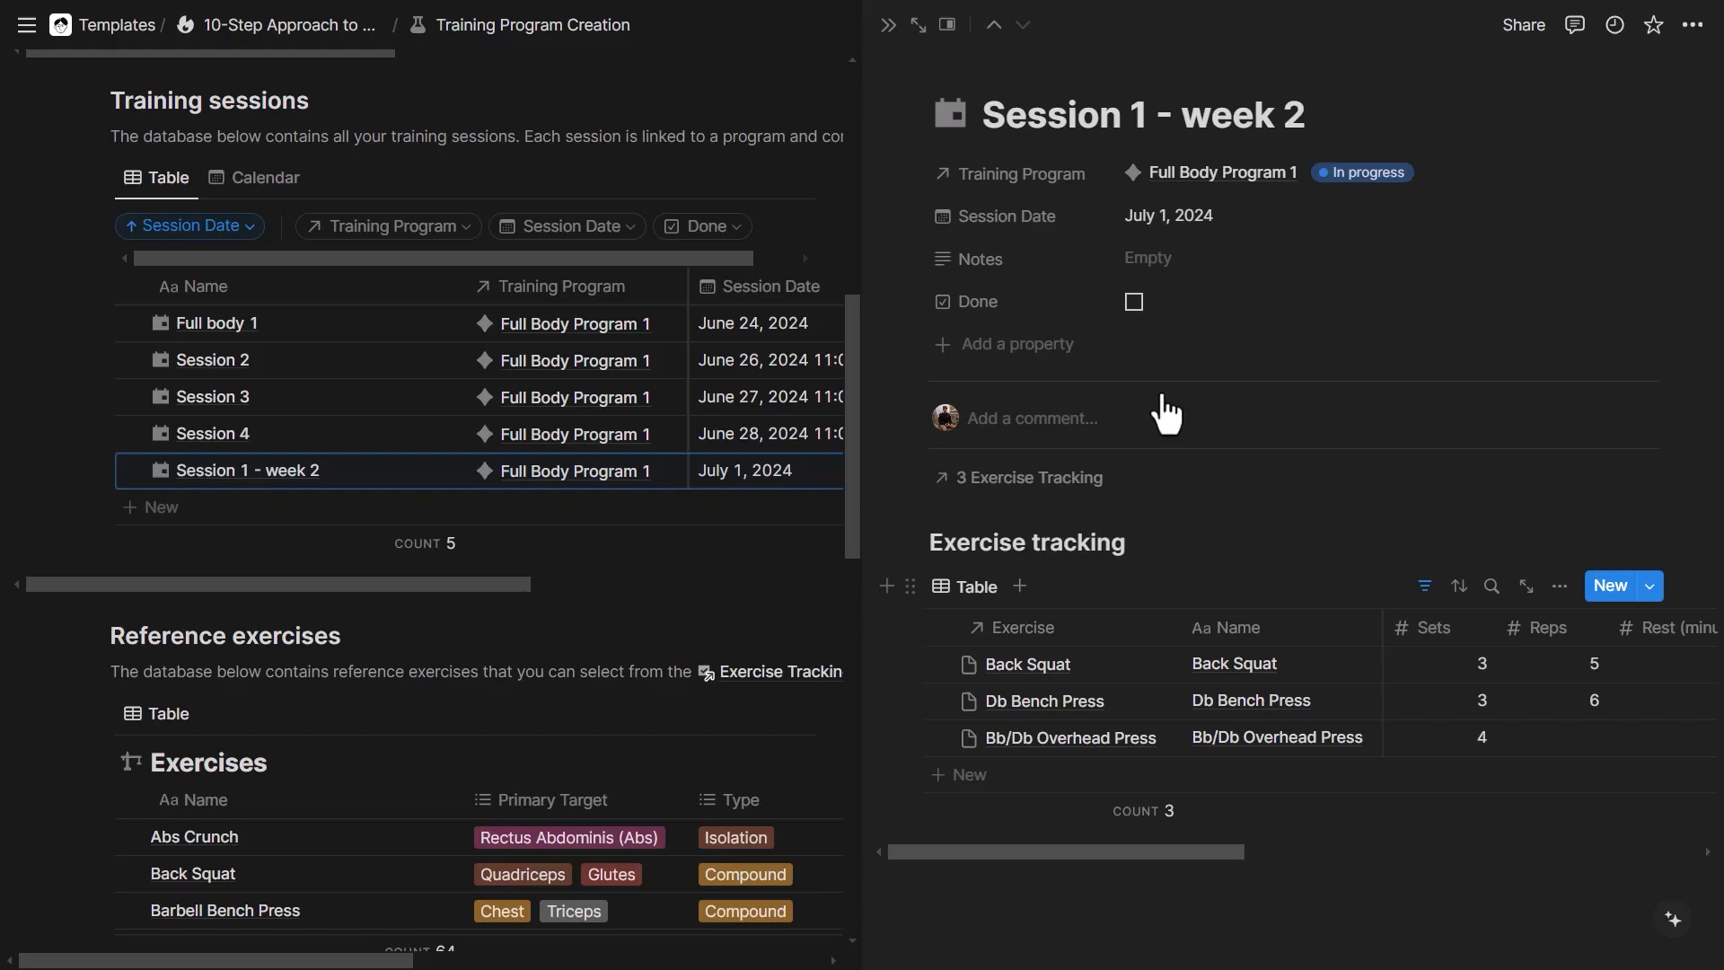
# - Check the Session 1 - week 2 entries in the Exercise trackings database against the session's own page
pyautogui.scroll(-6, 443, 546)
pyautogui.scroll(-5, 439, 538)
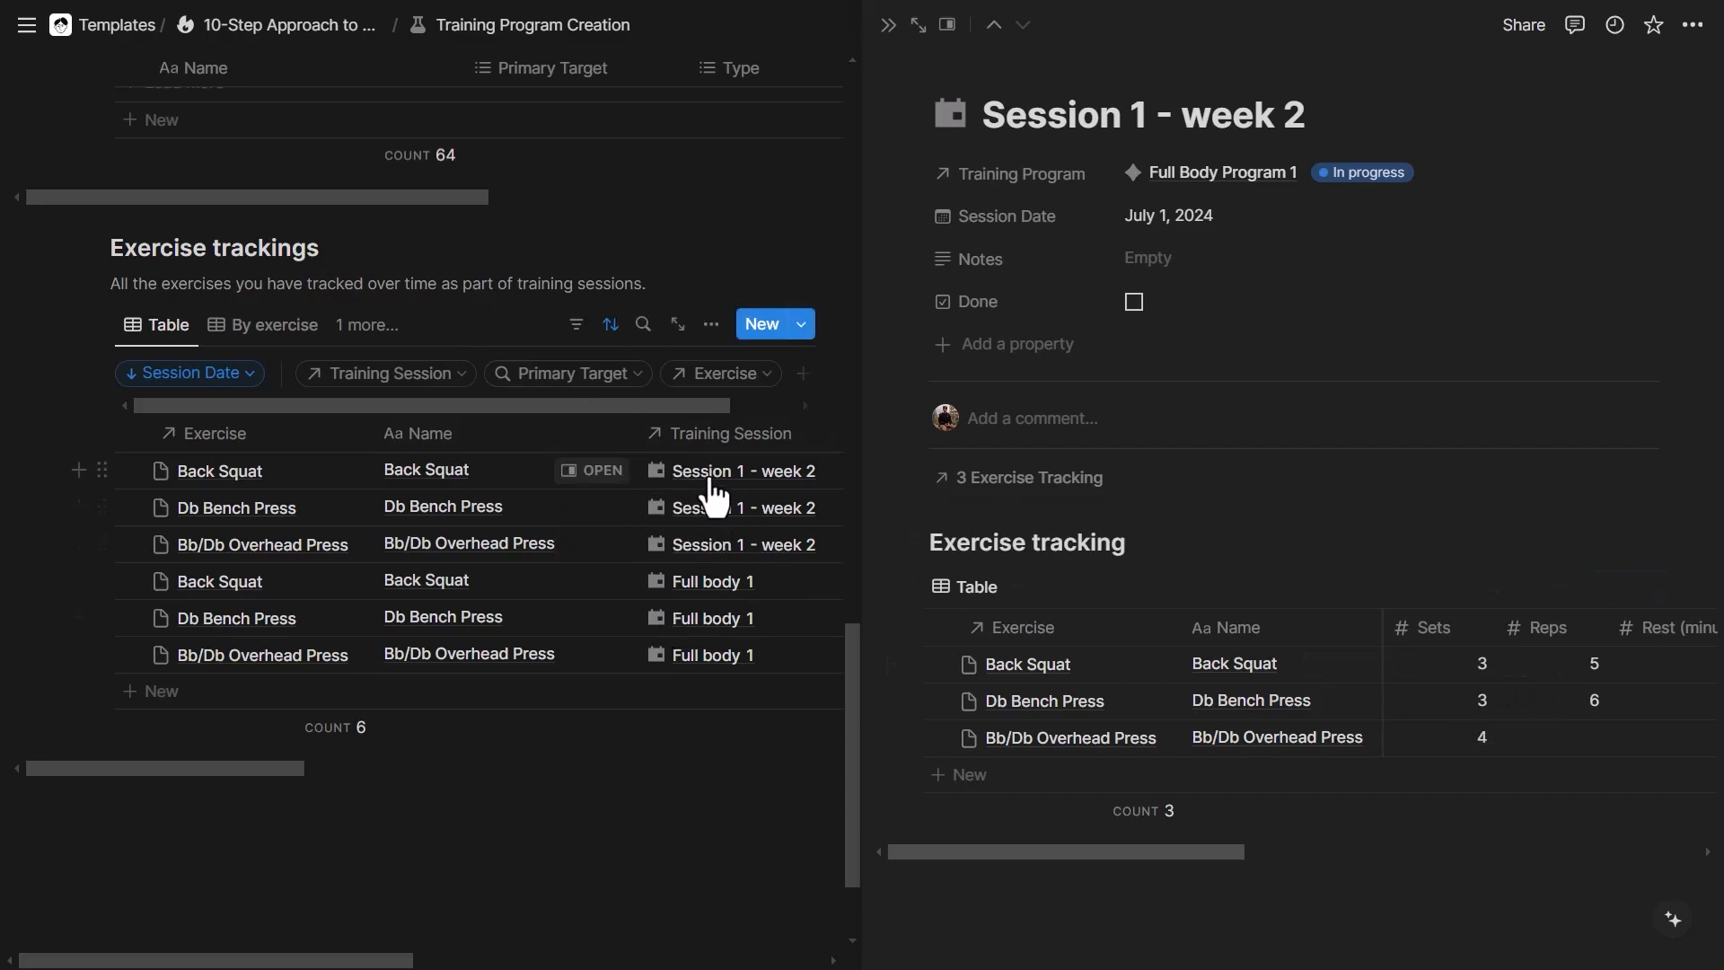
pyautogui.moveTo(1246, 123); pyautogui.dragTo(1321, 121)
pyautogui.click(1321, 122)
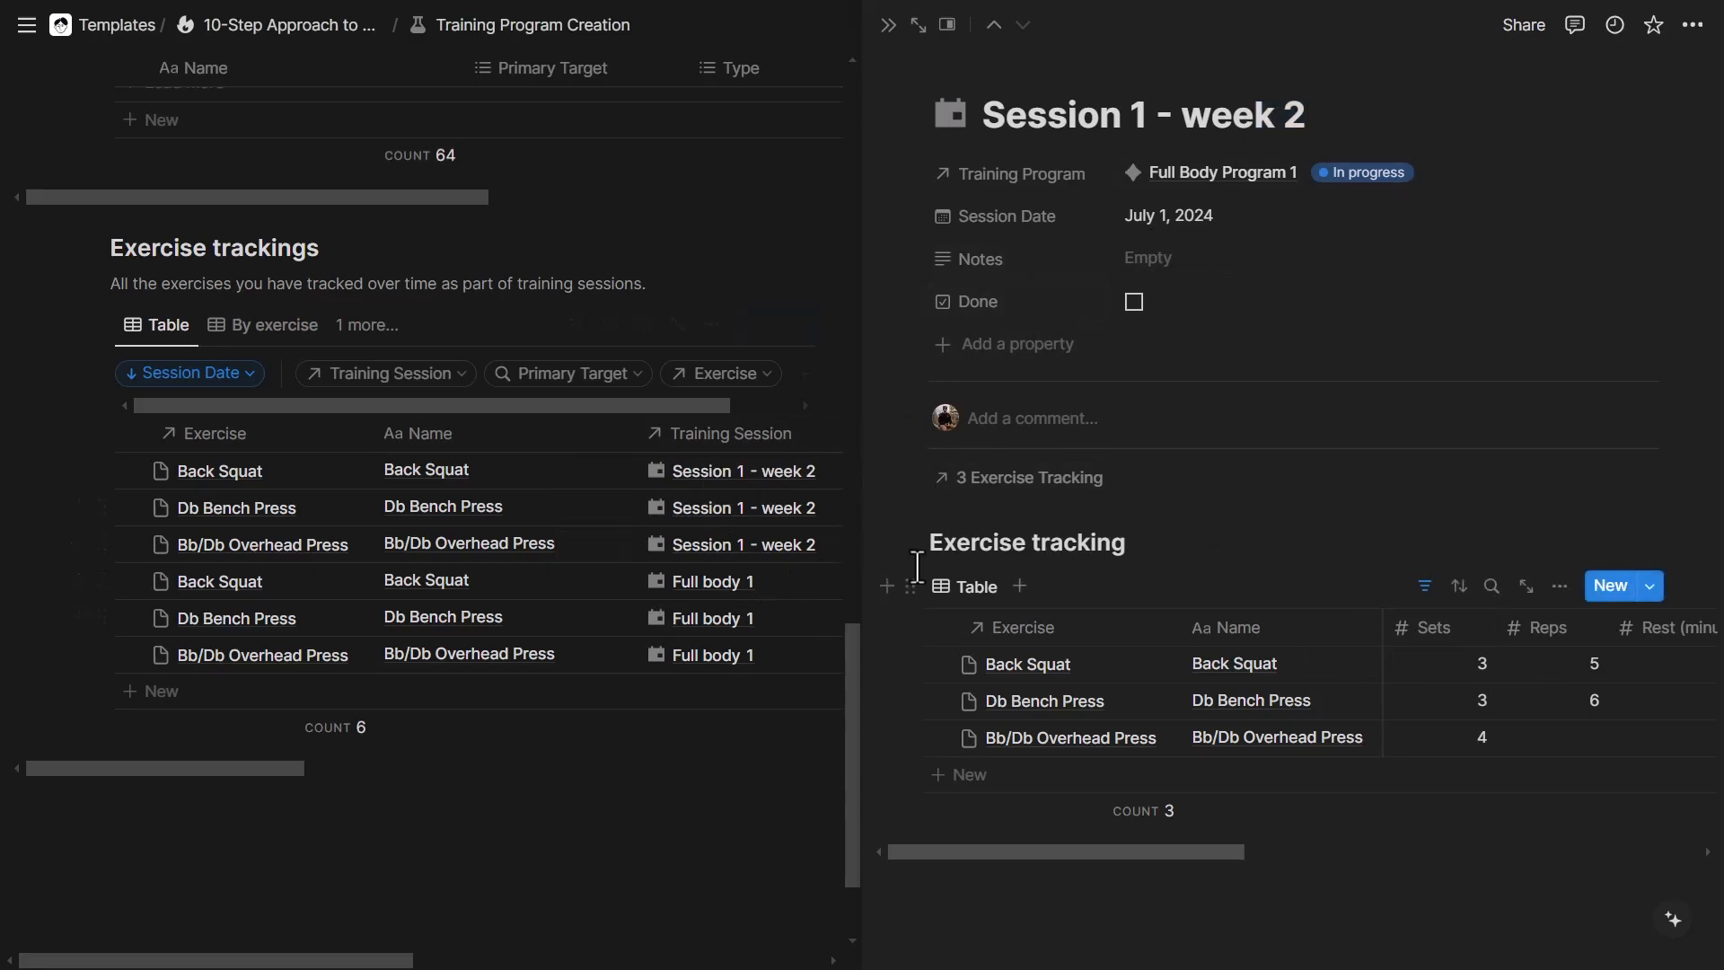
pyautogui.click(837, 364)
pyautogui.scroll(8, 820, 527)
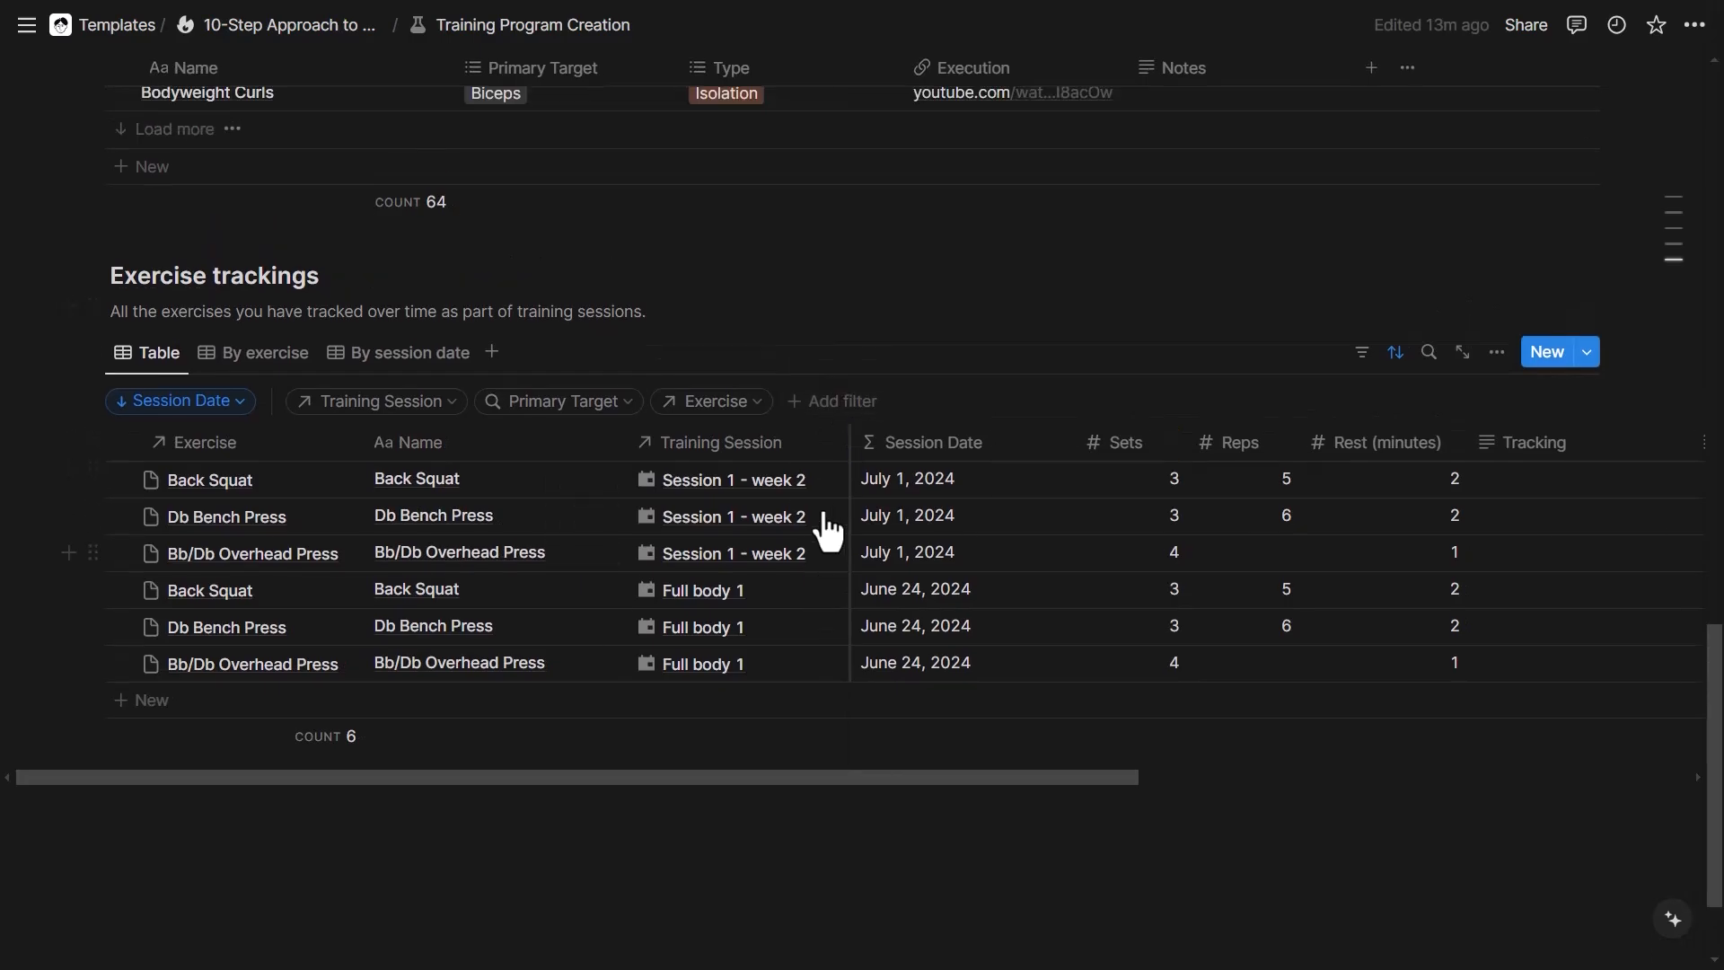
pyautogui.scroll(3, 809, 528)
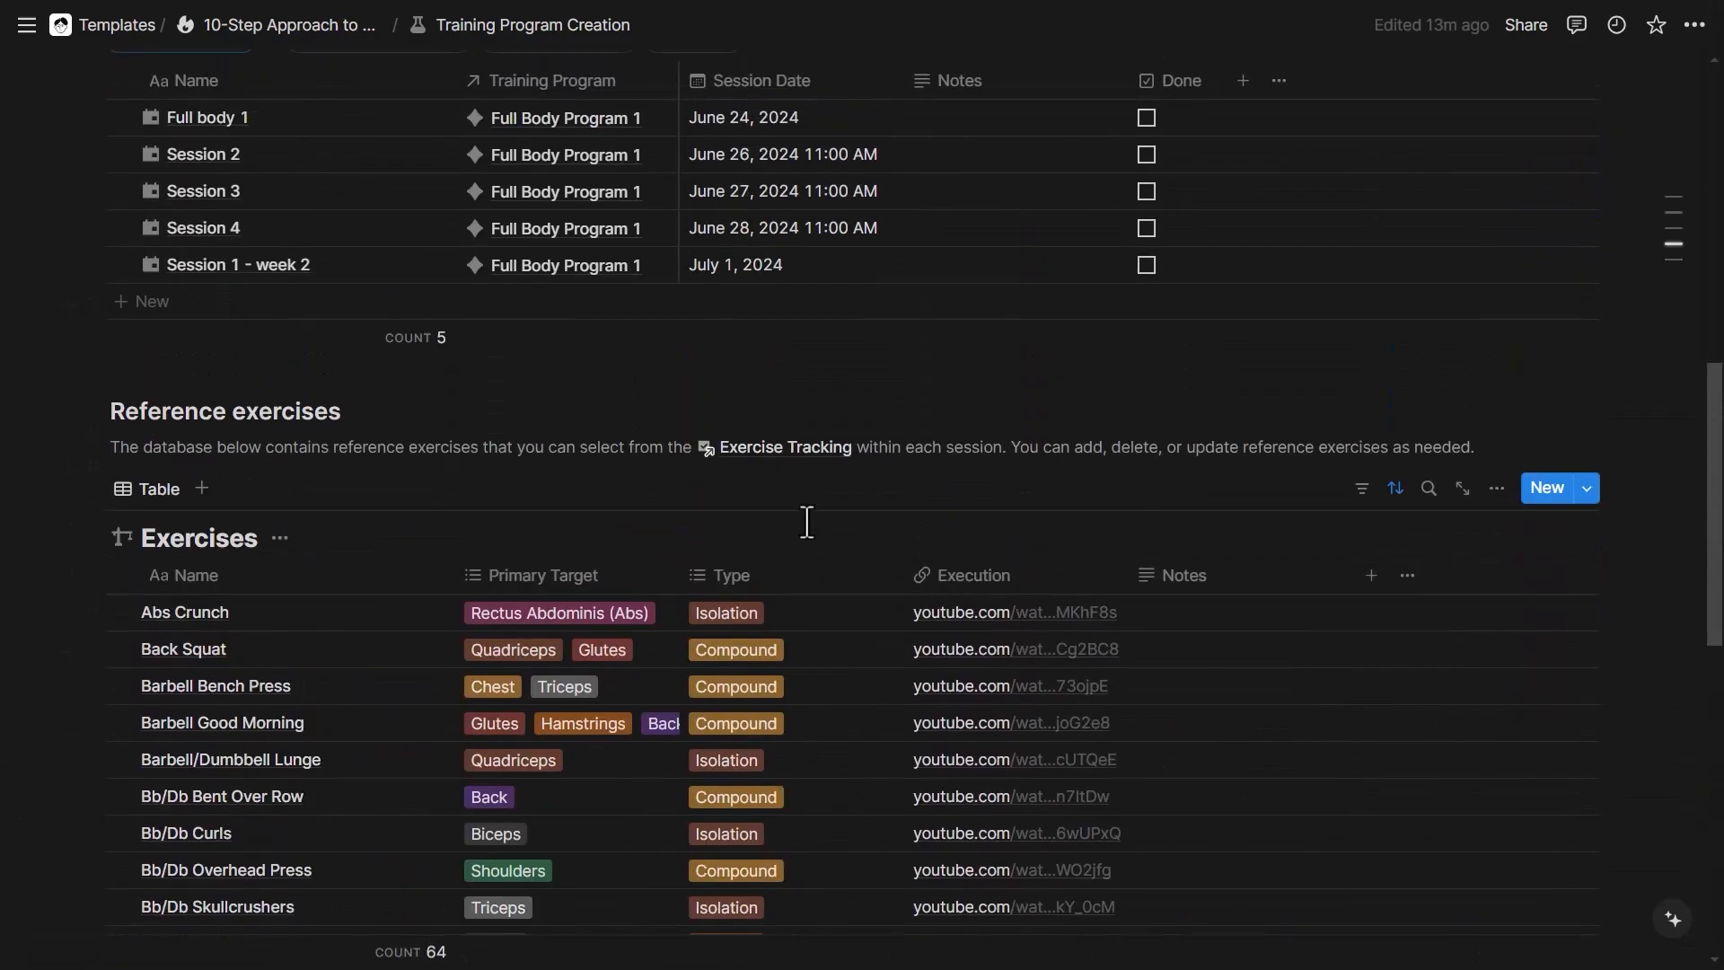
pyautogui.scroll(3, 806, 522)
# - Return to the 10-Step Approach main page and review the current goal, today's training session, current program and this week's sessions
pyautogui.click(344, 34)
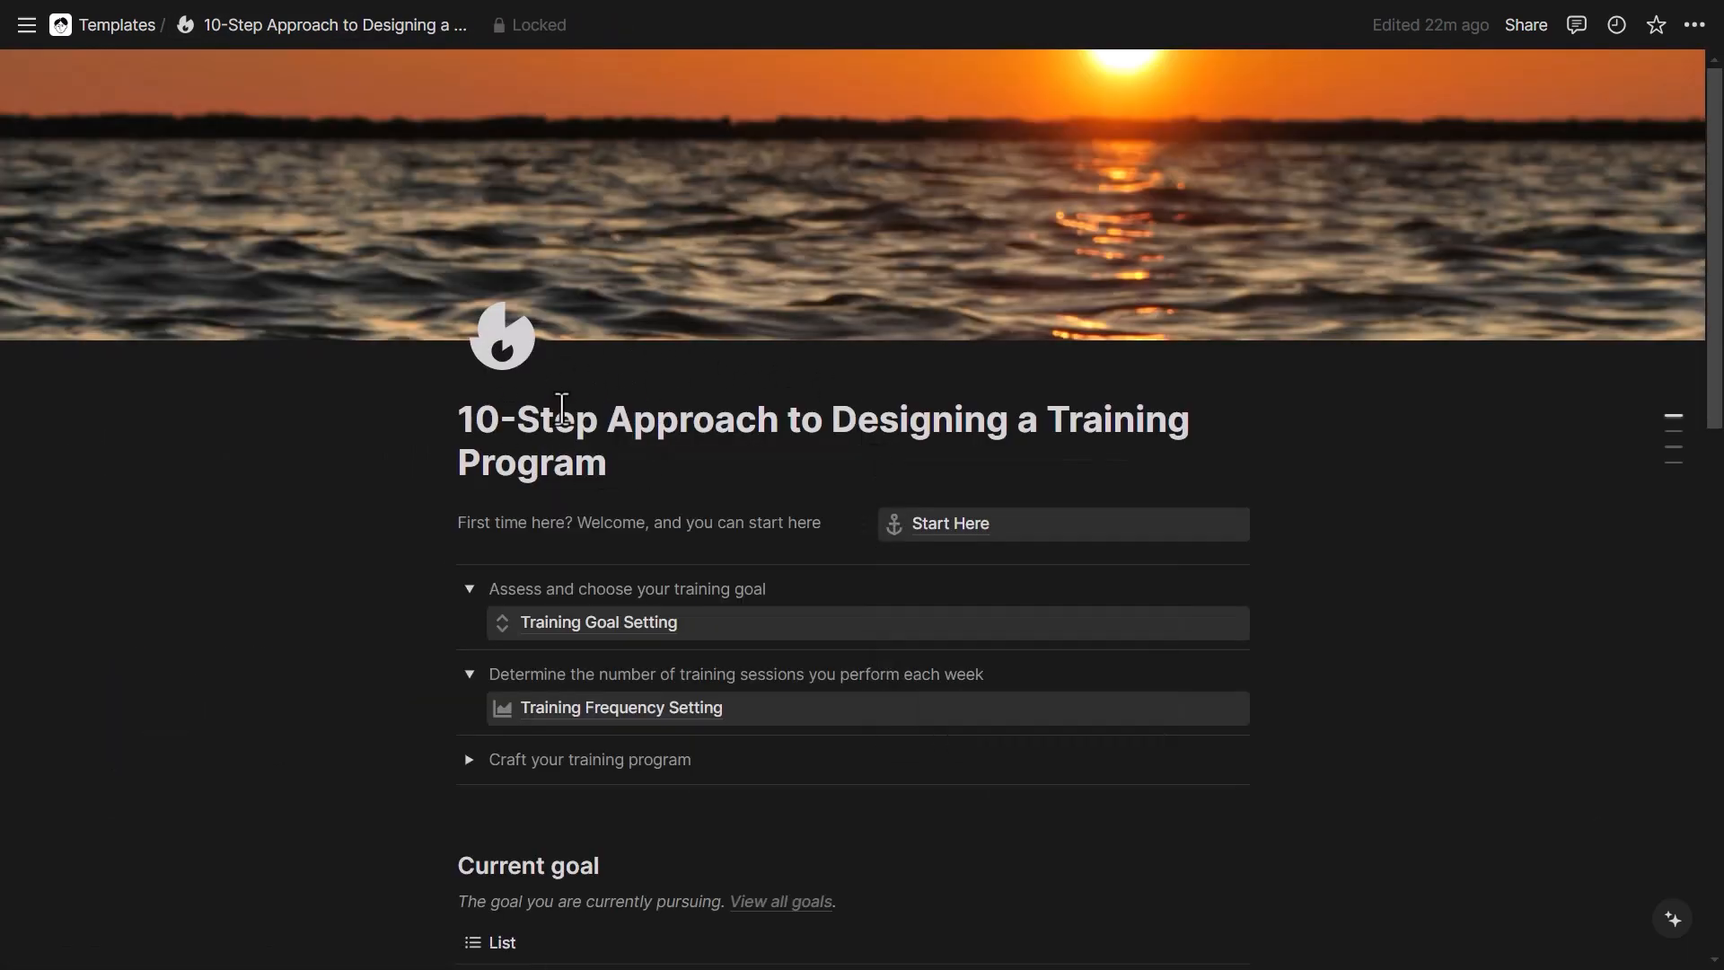
pyautogui.scroll(-7, 559, 408)
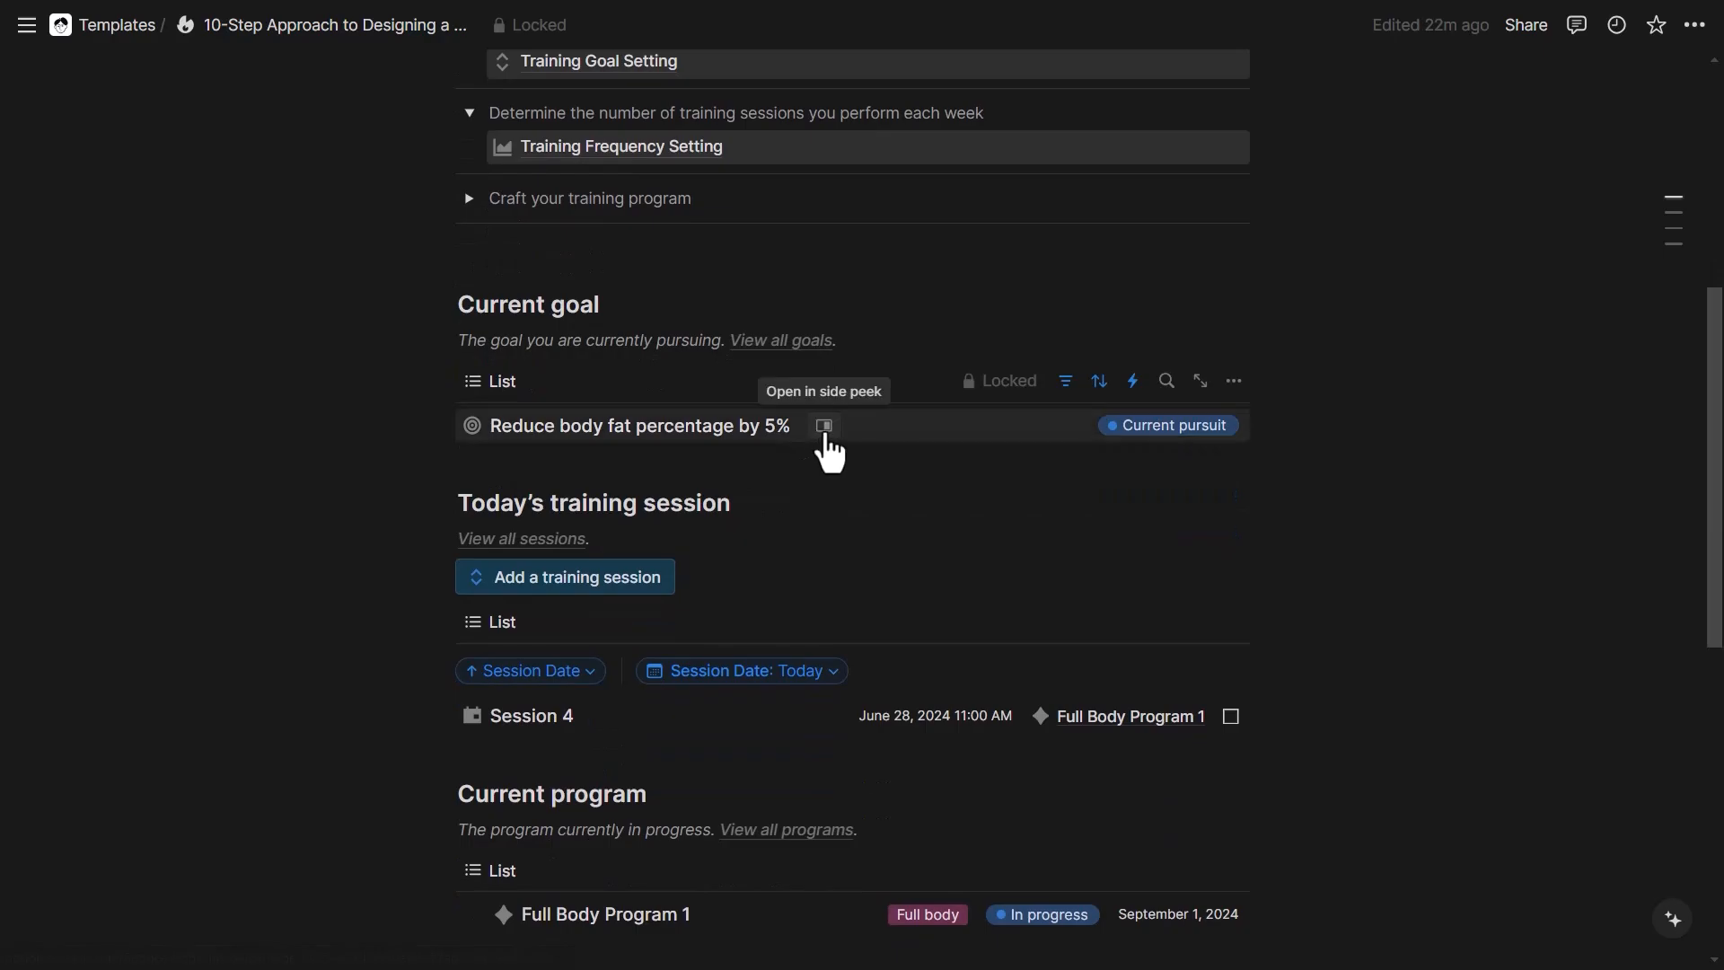
pyautogui.scroll(-3, 702, 415)
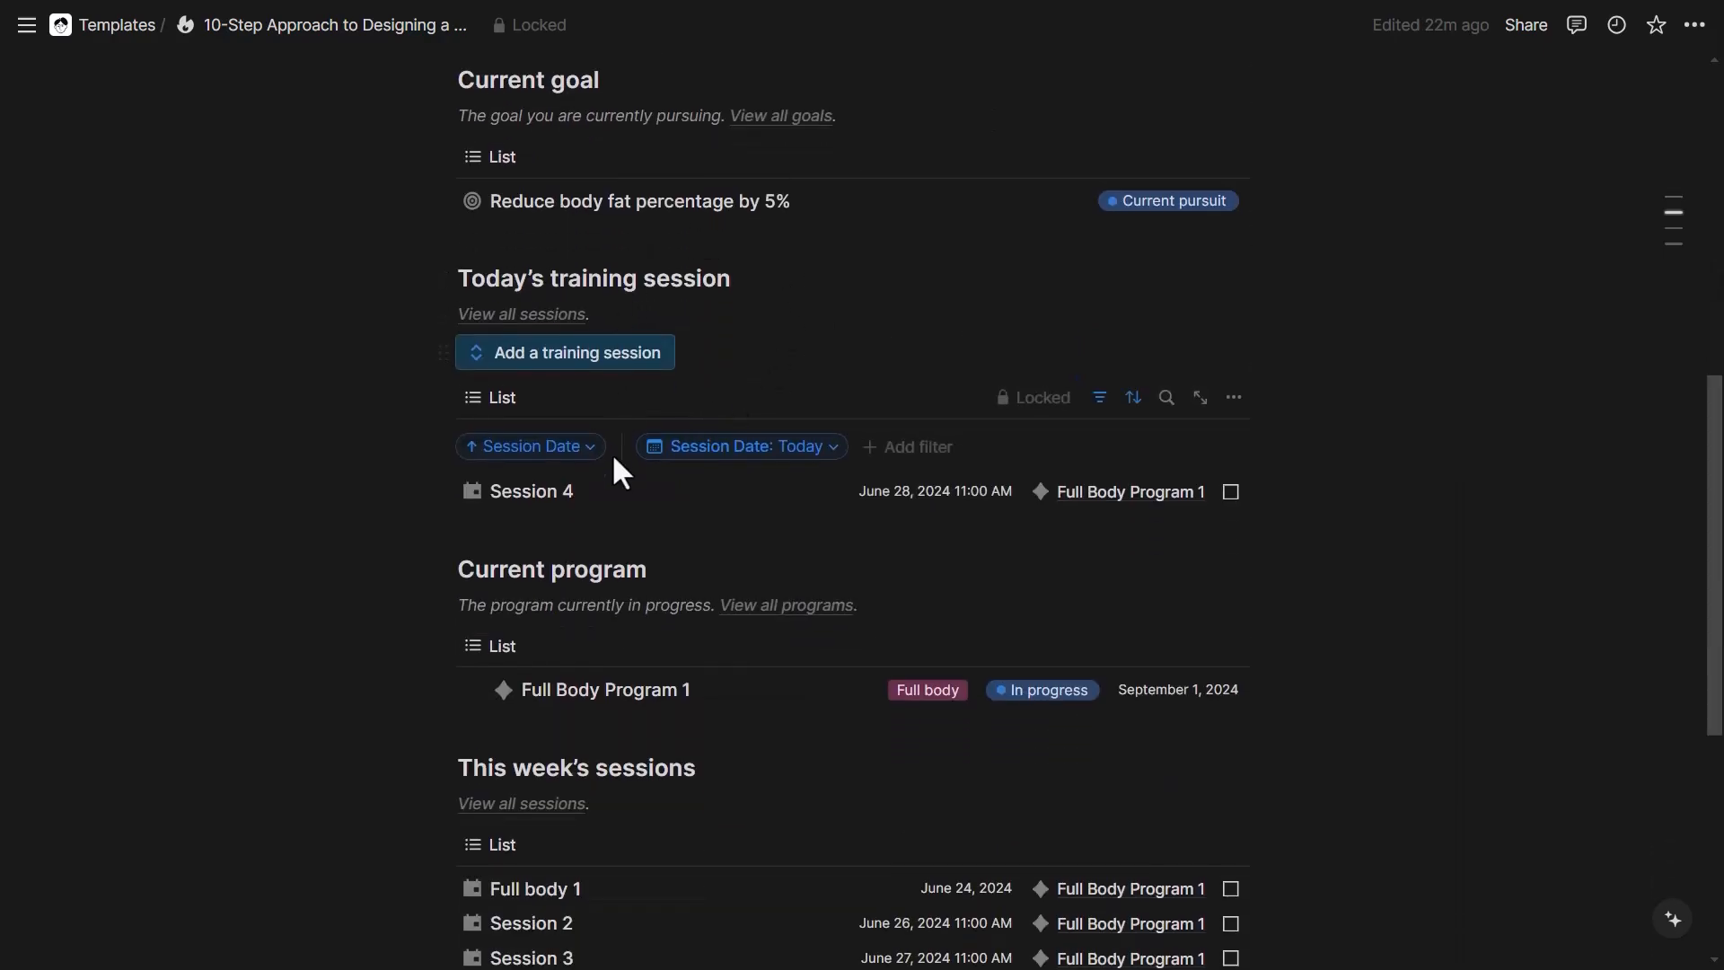
pyautogui.scroll(-3, 761, 422)
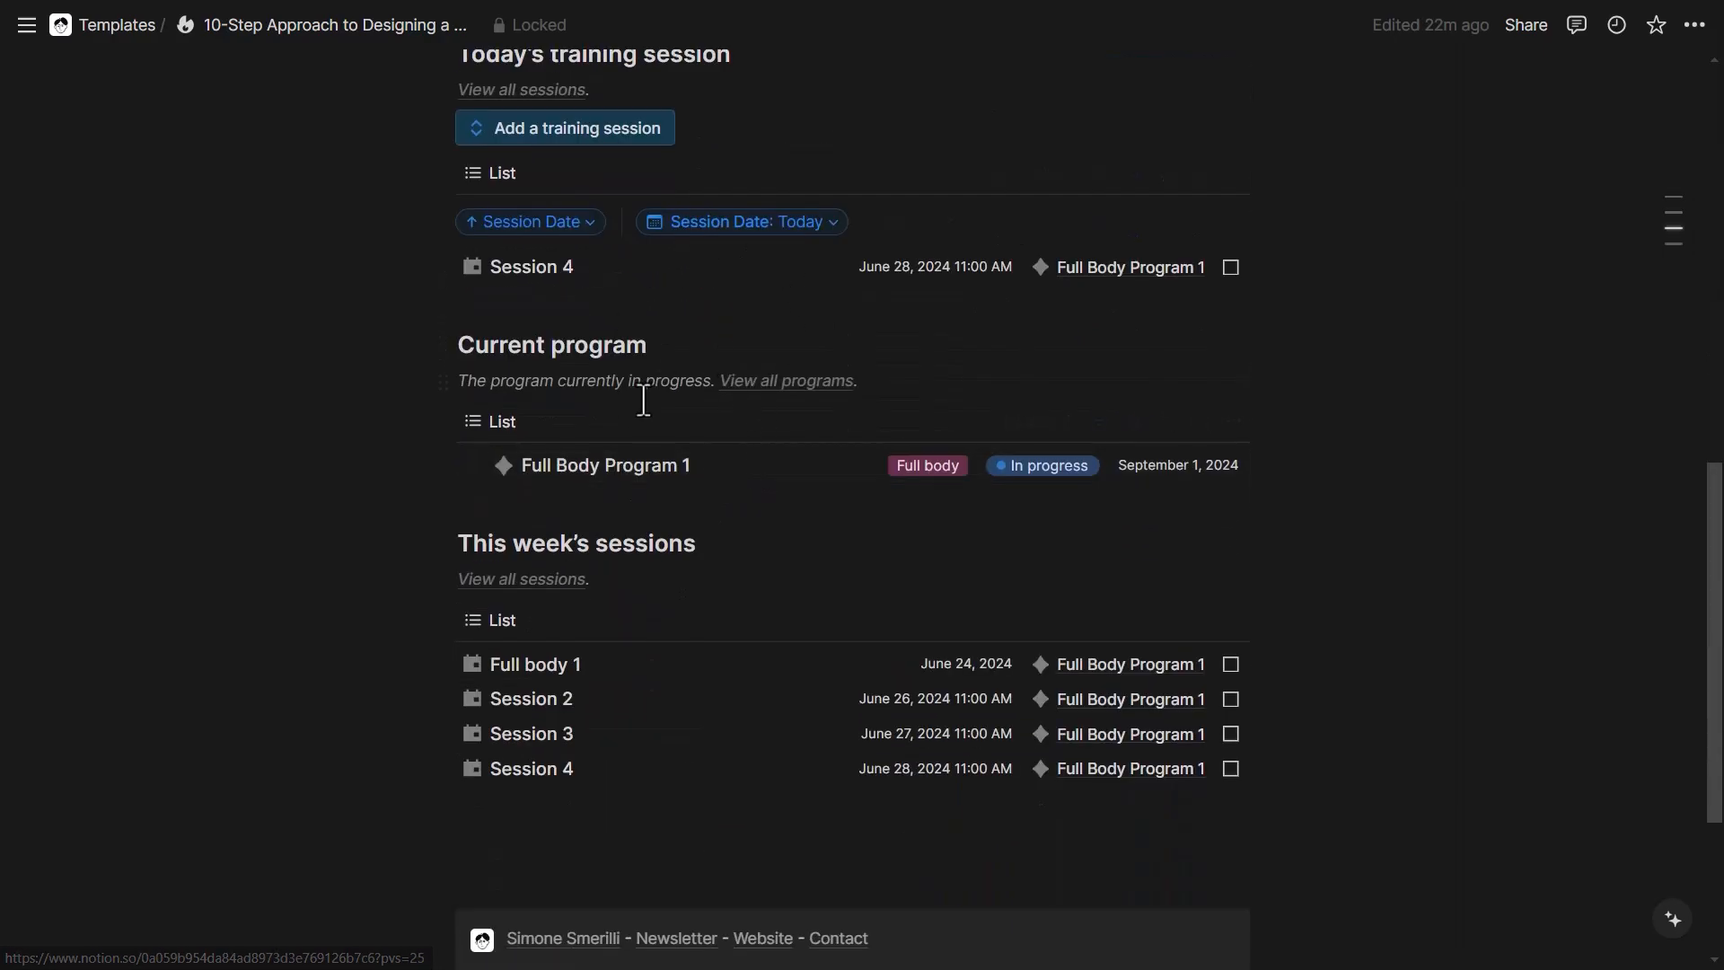
pyautogui.scroll(-3, 639, 399)
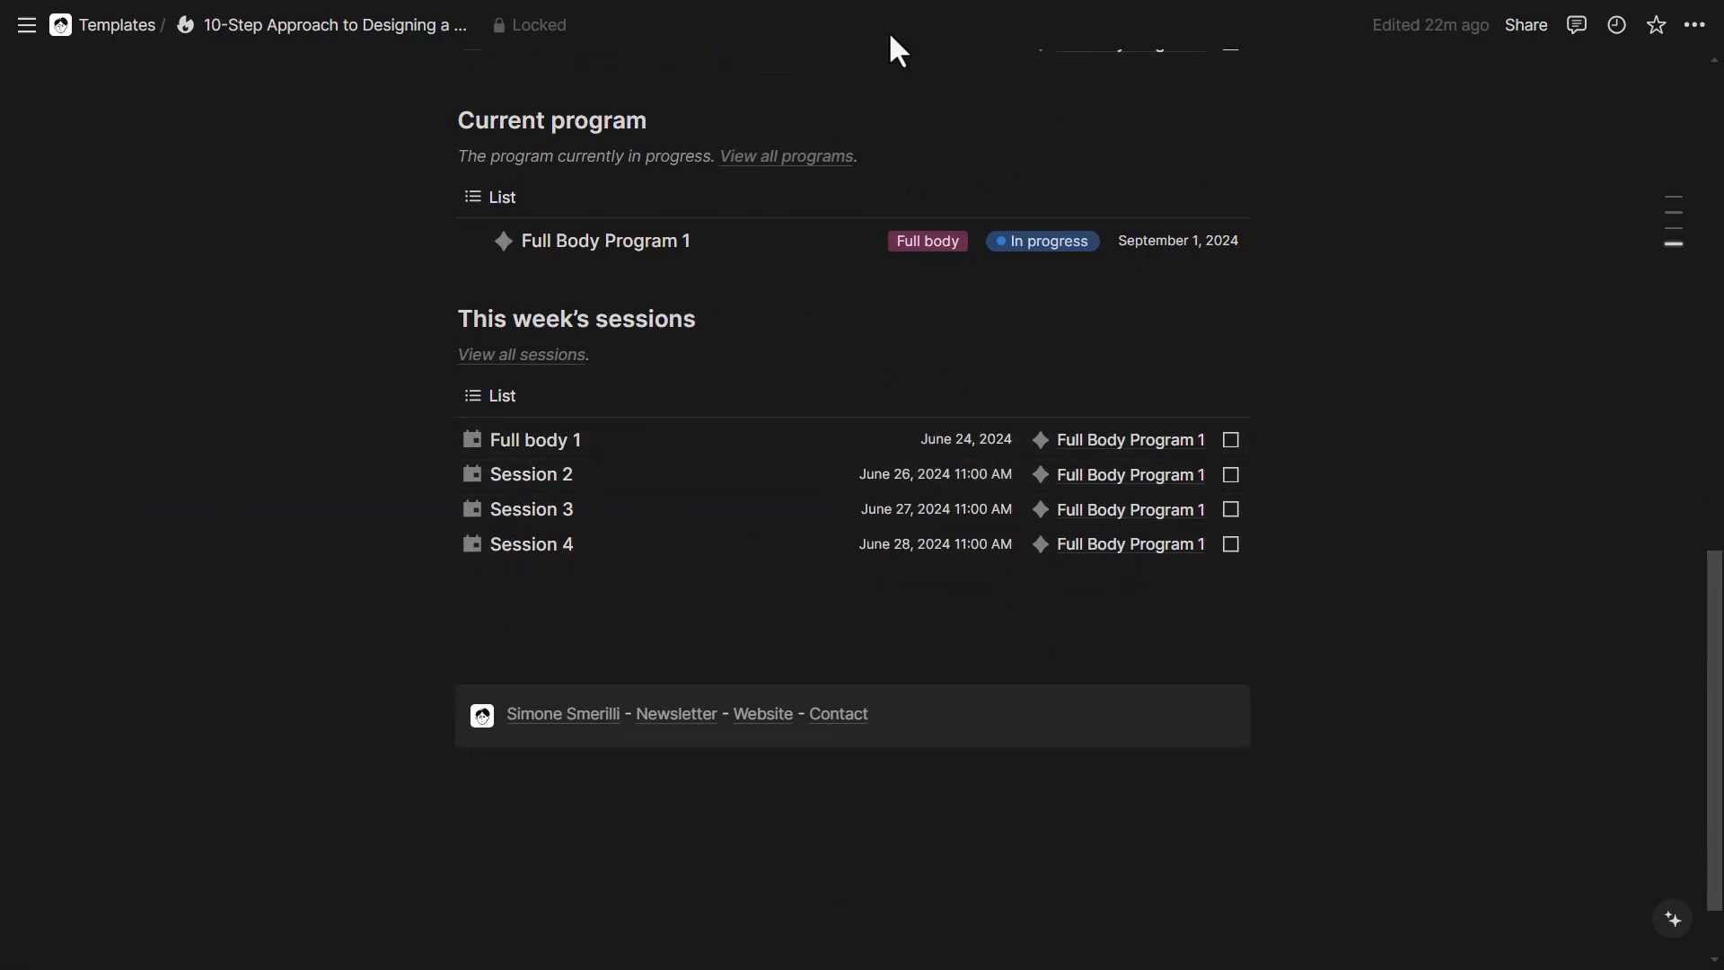
# - Open the Full body 1 session from this week's sessions and start editing the Tracking cell of its Back Squat row
pyautogui.click(781, 447)
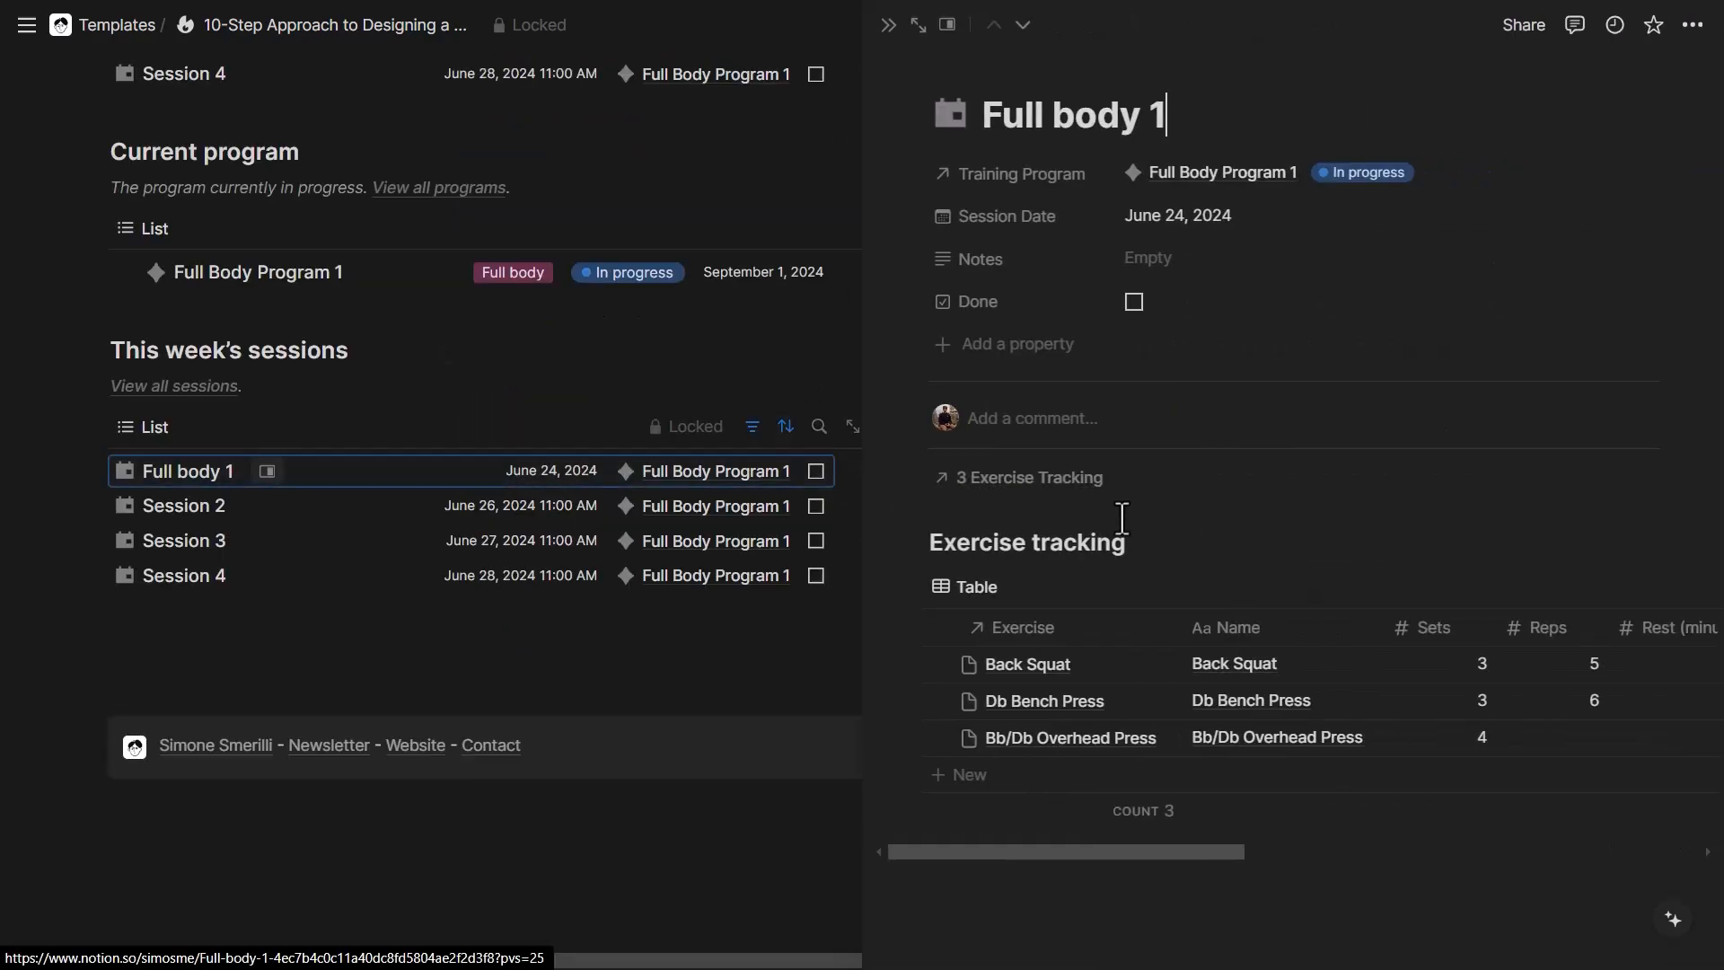
pyautogui.moveTo(1116, 851); pyautogui.dragTo(1312, 861)
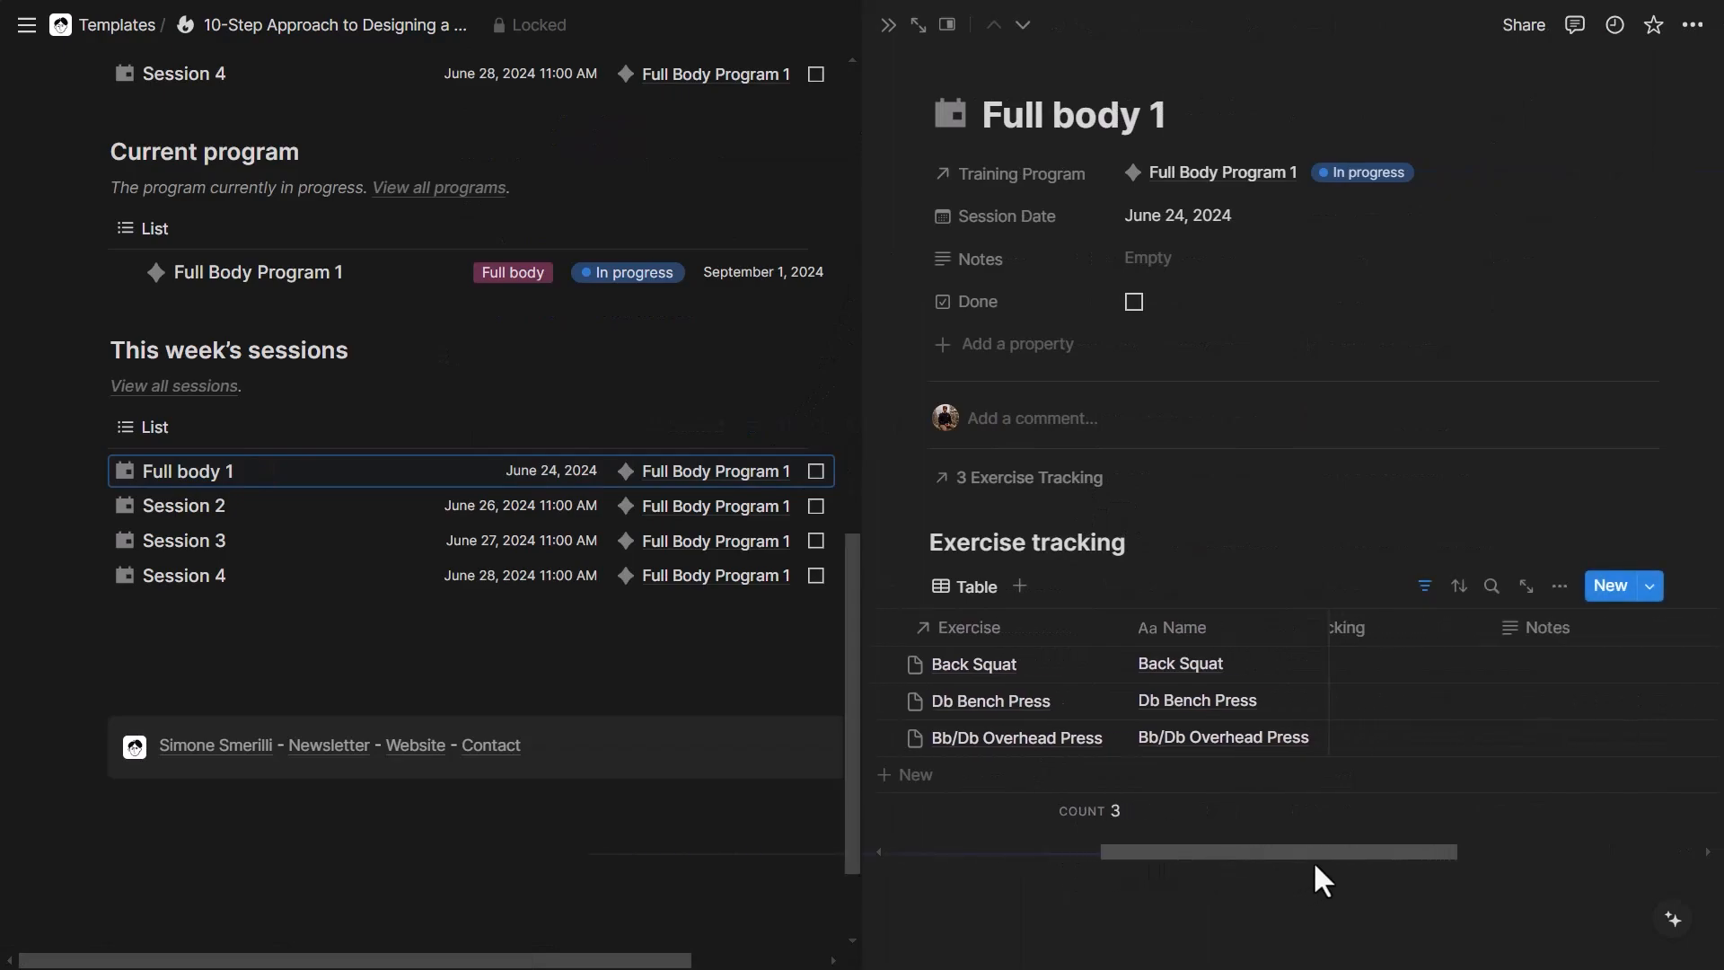
pyautogui.click(1390, 666)
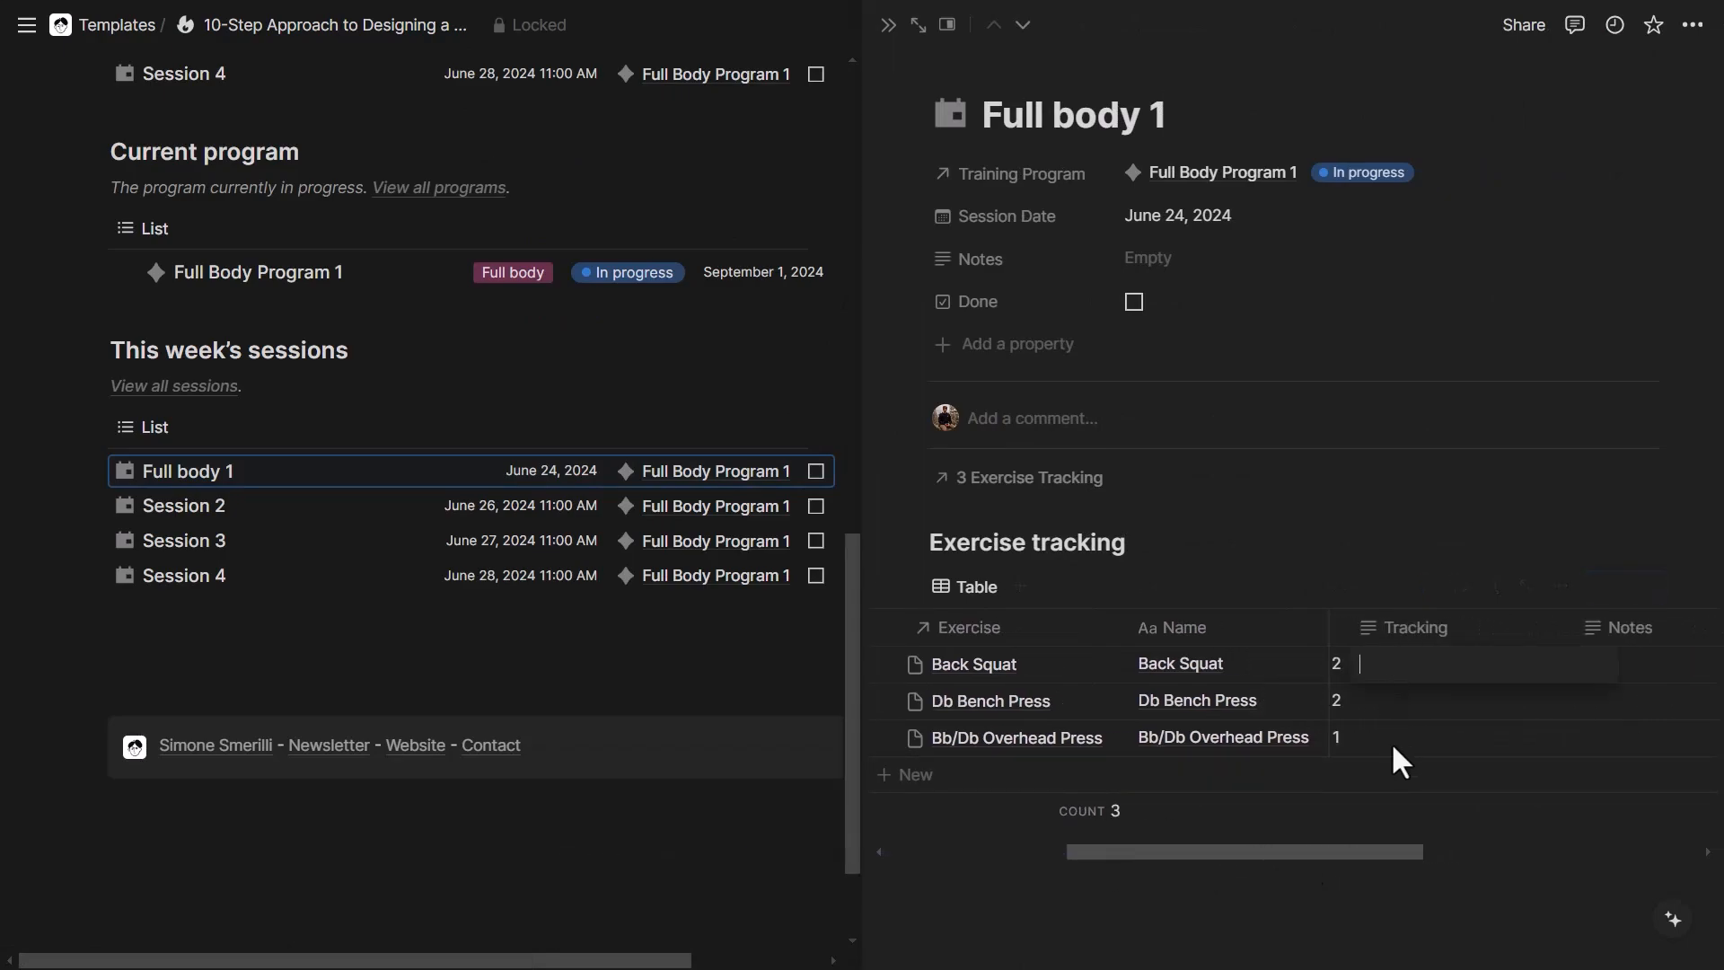